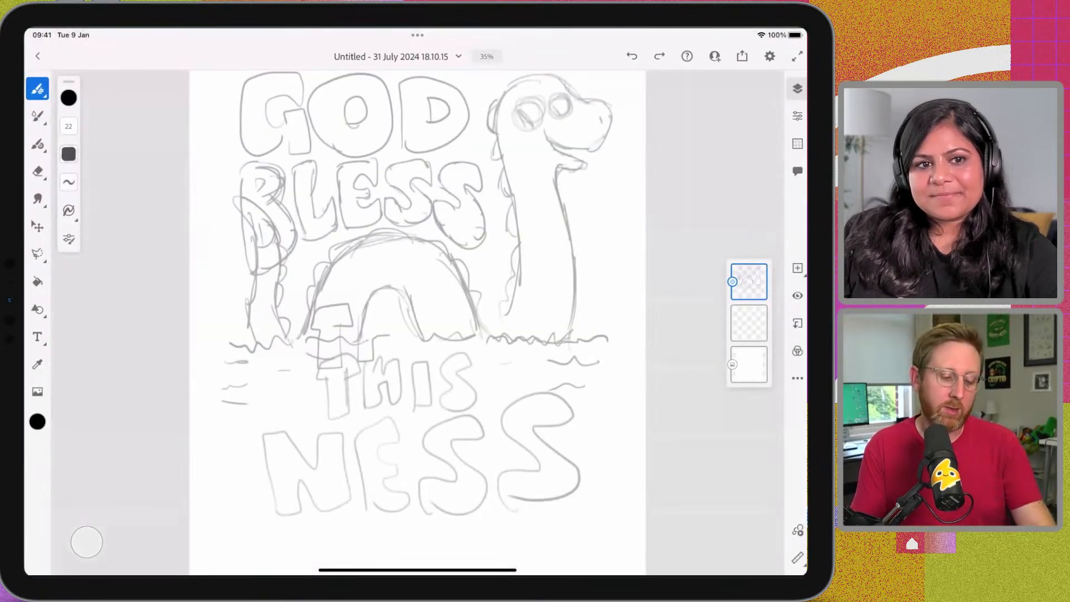
scroll(362, 402, down, 1)
scroll(412, 312, down, 1)
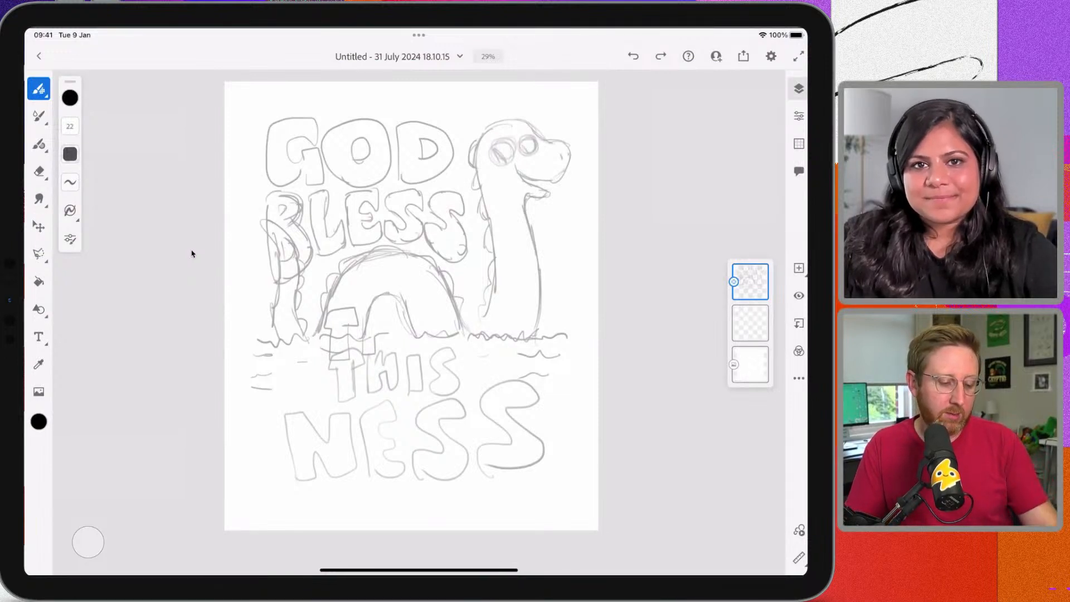
key(b)
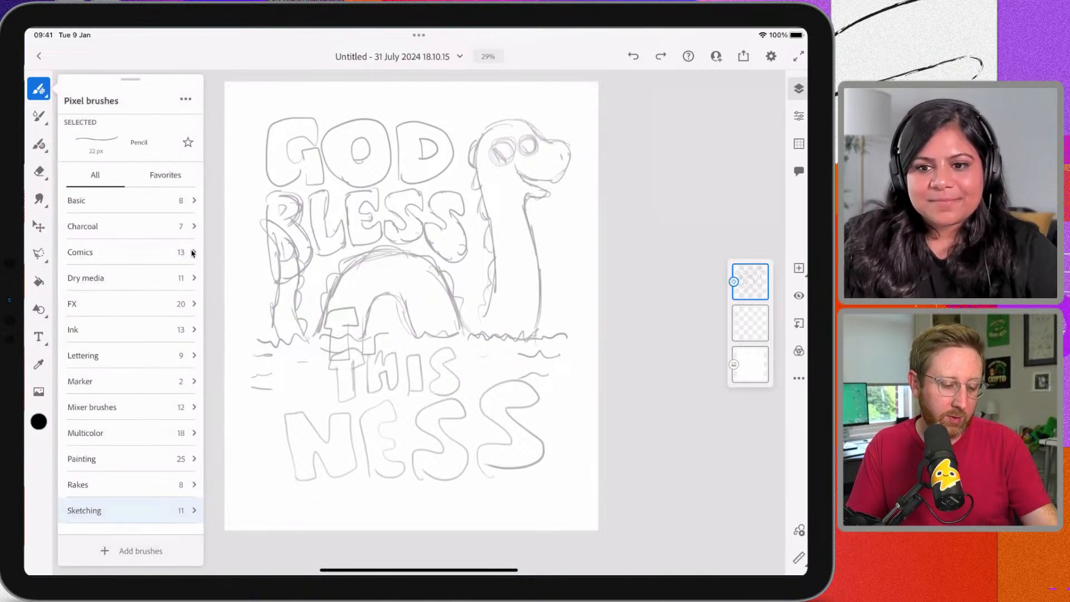
key(b)
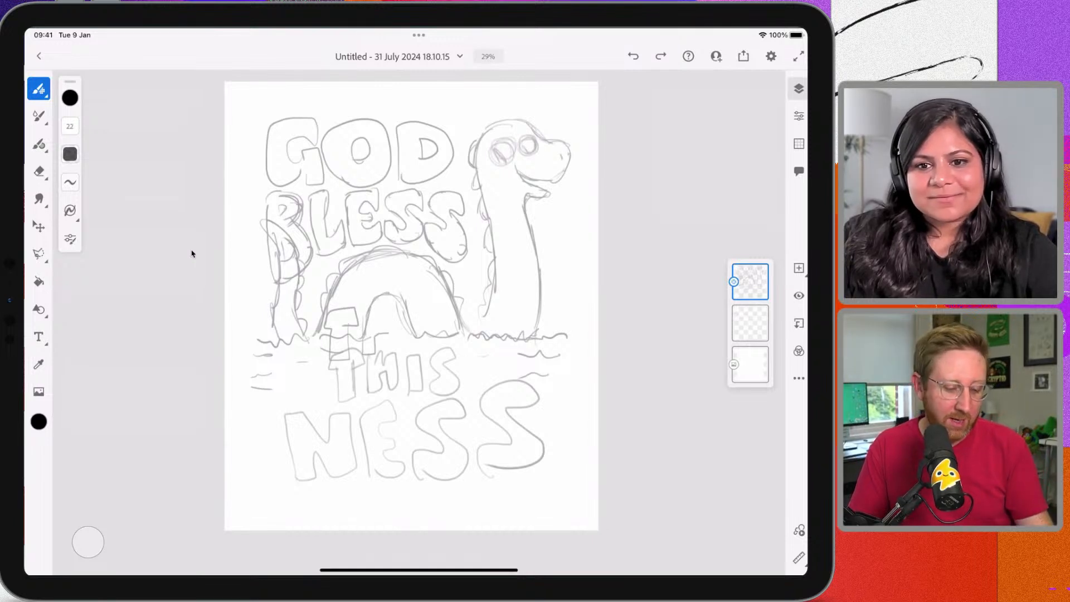
Scale up and reposition the pencil sketch layer to nearly fill the canvas, accepting the cropping outside its bounds
key(v)
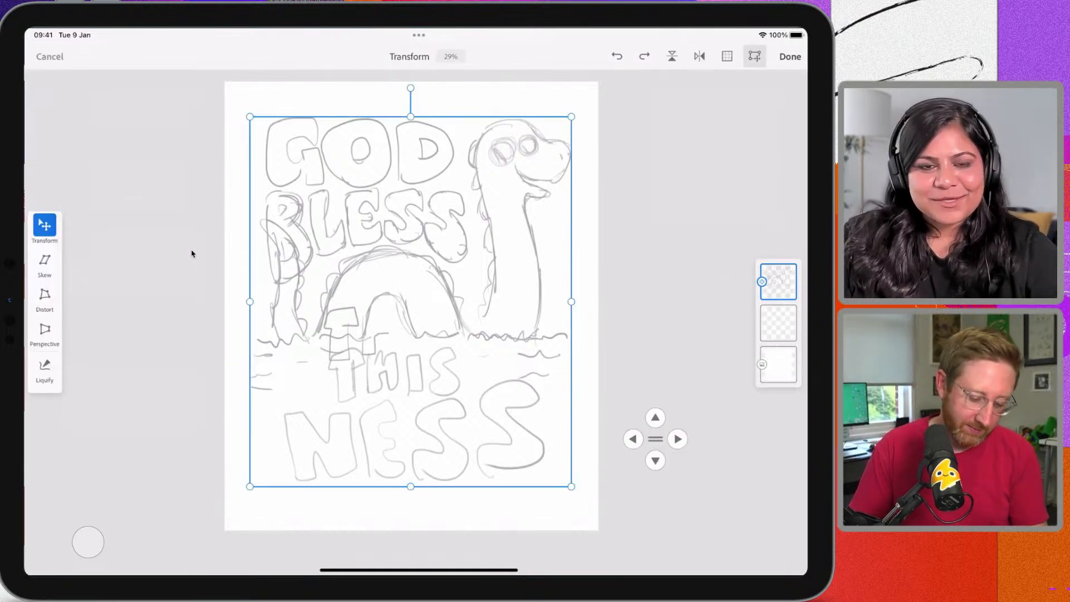
drag(250, 486, 227, 512)
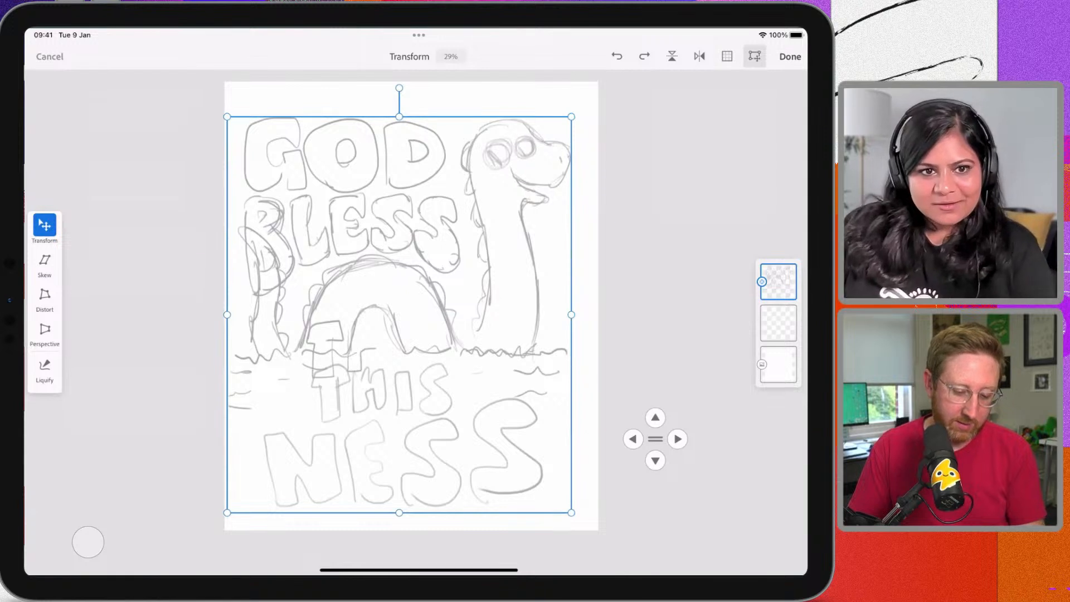
drag(399, 314, 412, 301)
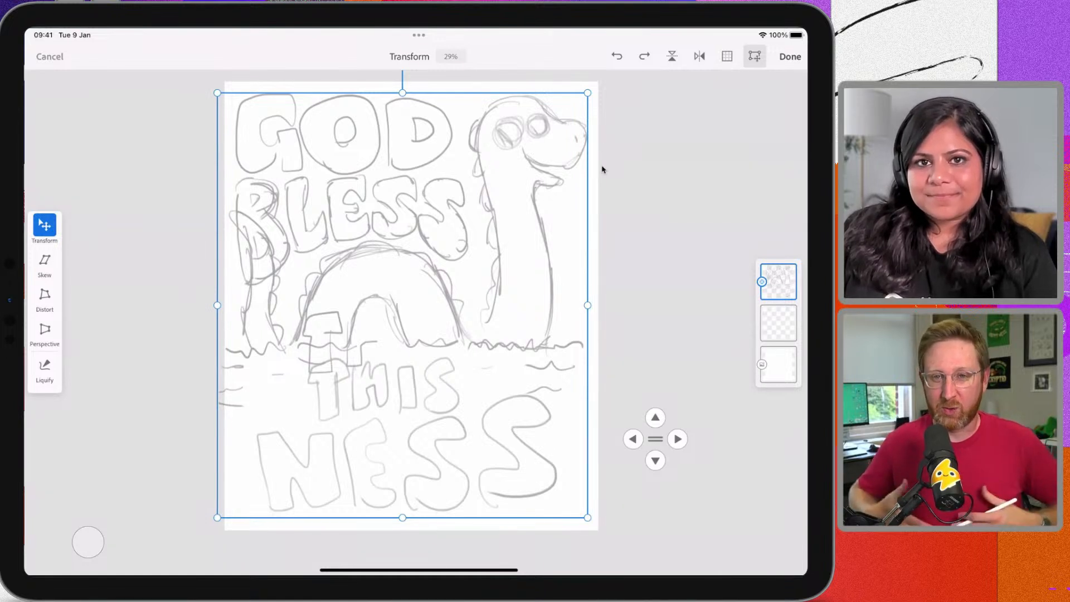
drag(587, 305, 594, 304)
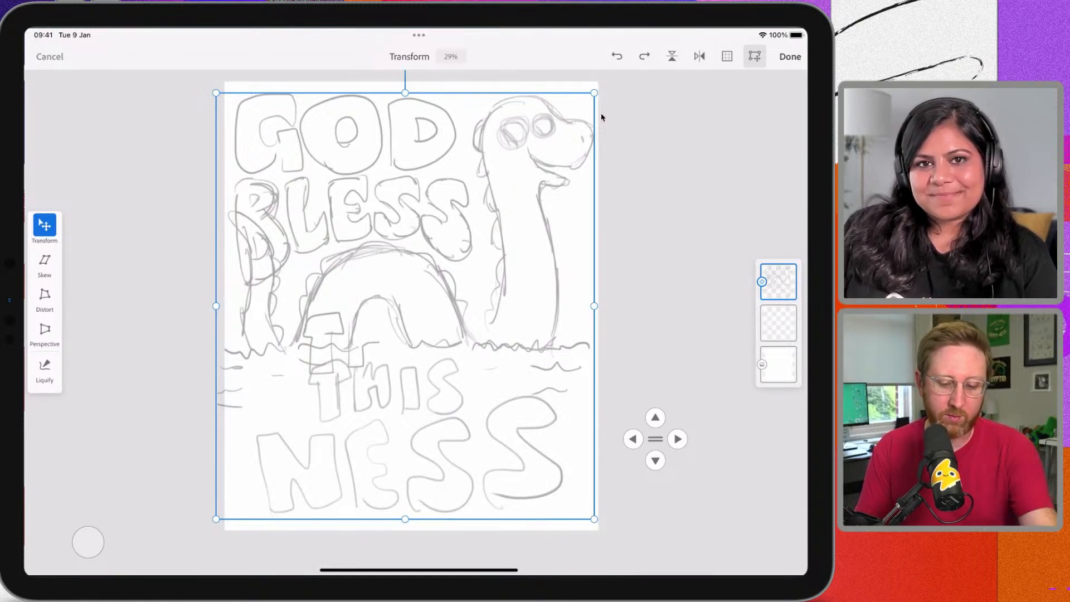
key(Return)
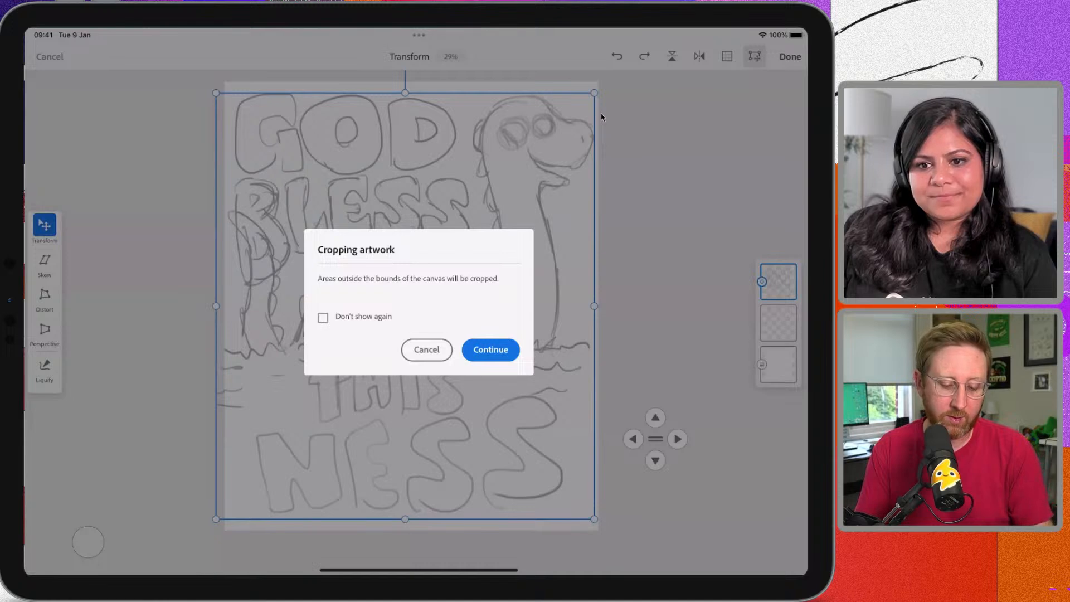
key(Return)
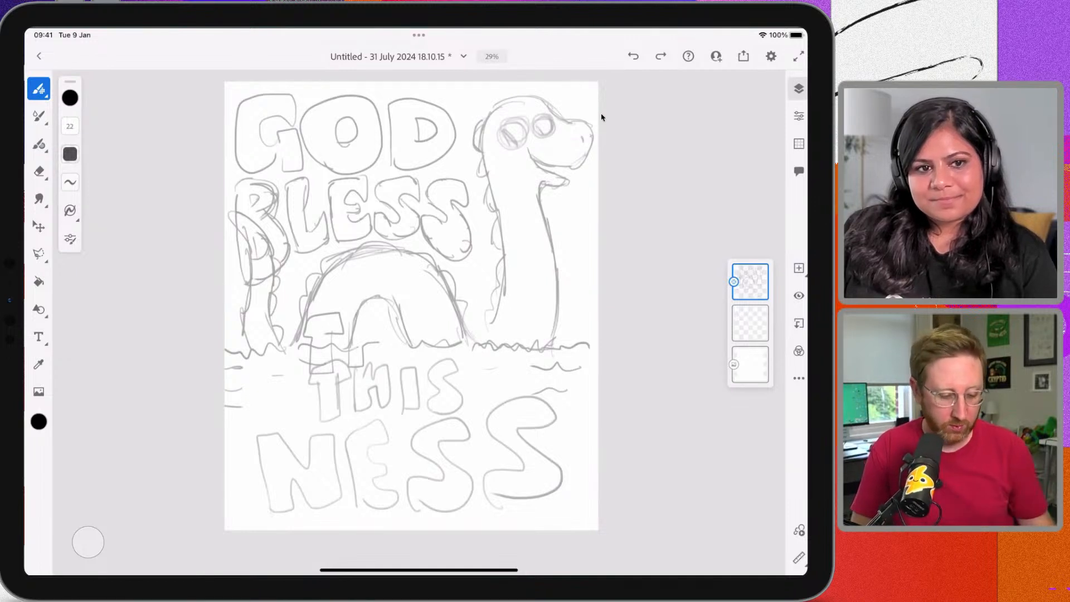
Trace the front and back outlines of the sea monster's neck in red with the size 47 pixel brush
key(b)
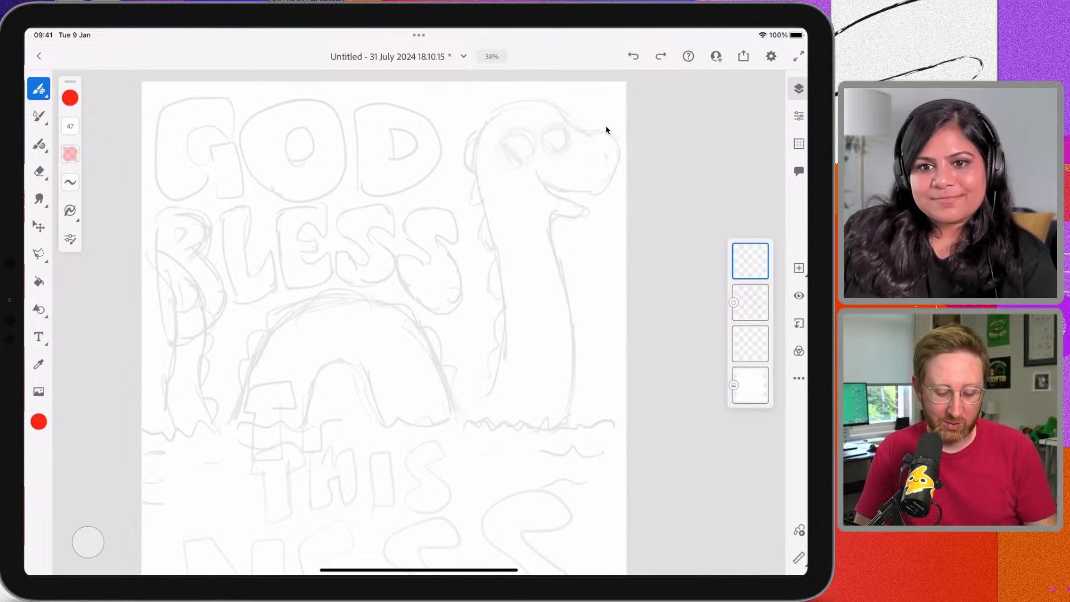
drag(567, 420, 574, 363)
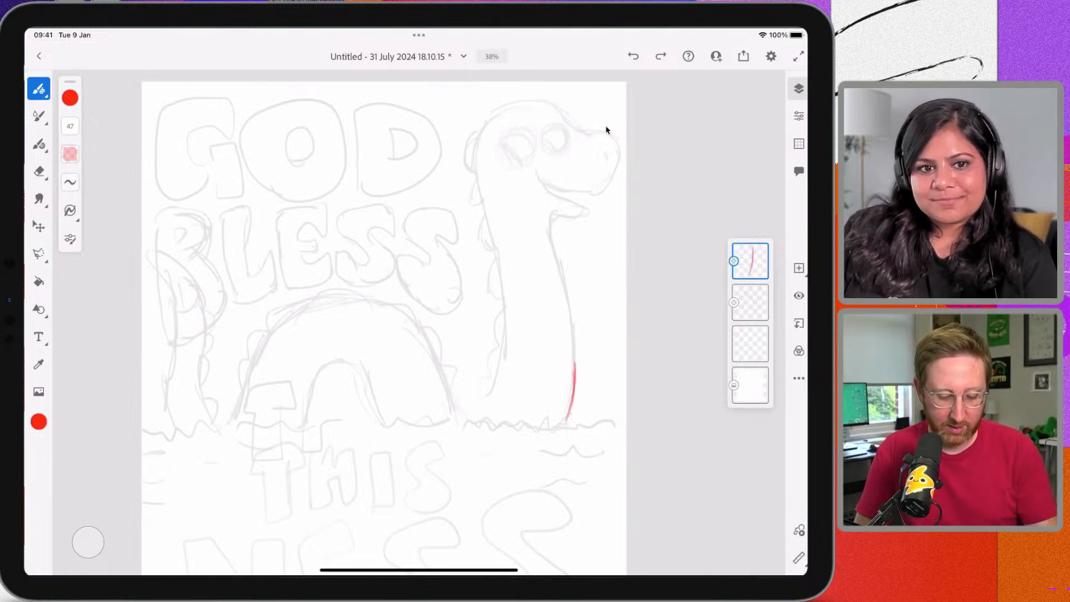
mouse_move(565, 418)
mouse_down()
mouse_move(572, 330)
mouse_move(546, 221)
mouse_up()
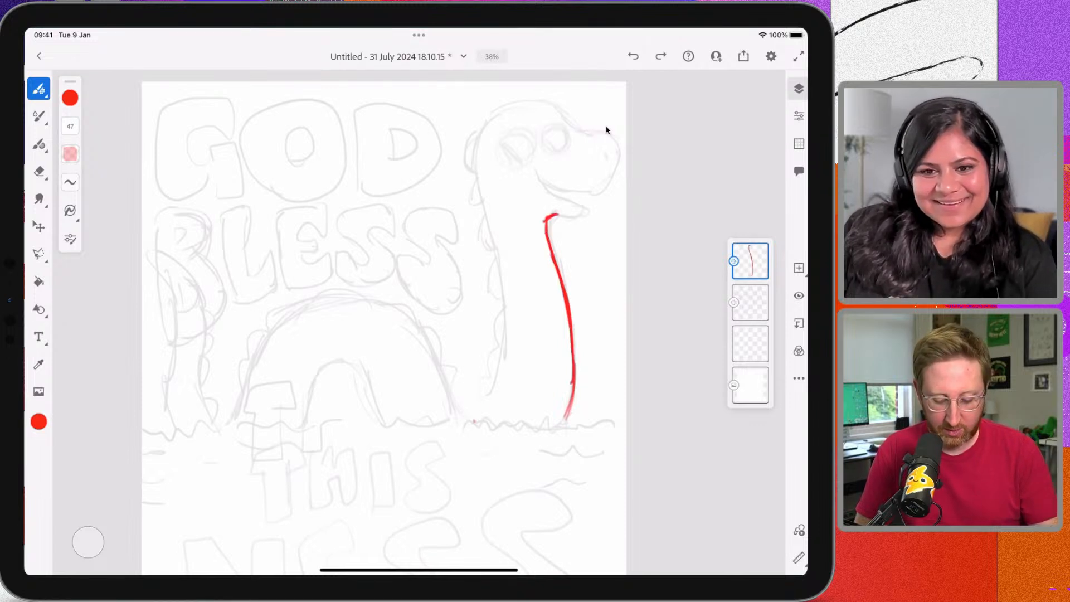
mouse_move(475, 423)
mouse_down()
mouse_move(505, 333)
mouse_move(487, 223)
mouse_up()
mouse_move(495, 262)
mouse_down()
mouse_move(475, 174)
mouse_move(481, 130)
mouse_up()
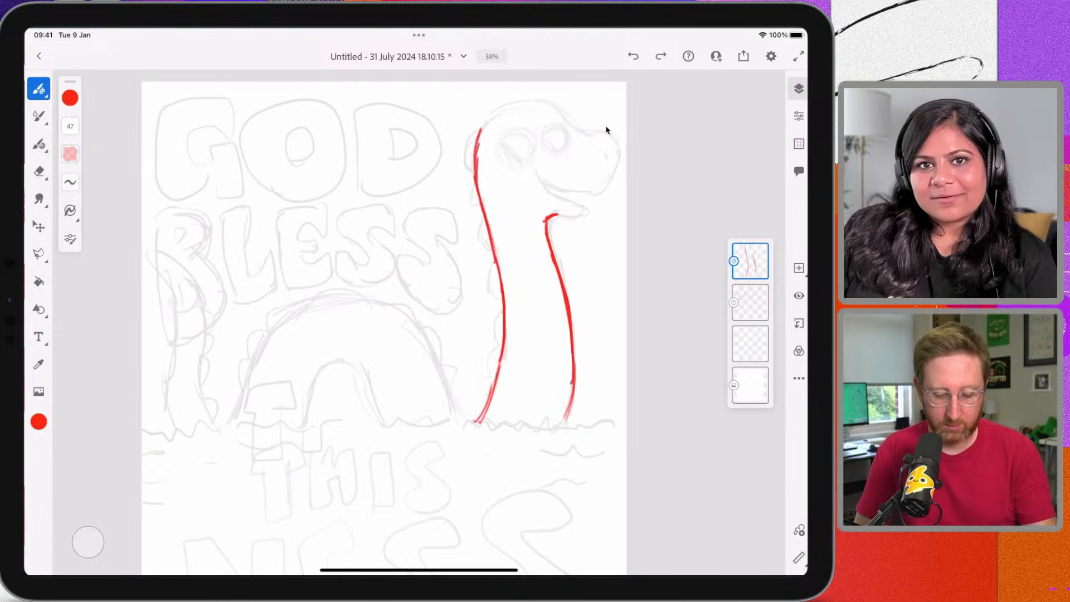
Trace the top of the monster's head, its snout and its open mouth with lower jaw in red
mouse_move(581, 132)
mouse_down()
mouse_move(532, 98)
mouse_move(497, 106)
mouse_move(477, 133)
mouse_up()
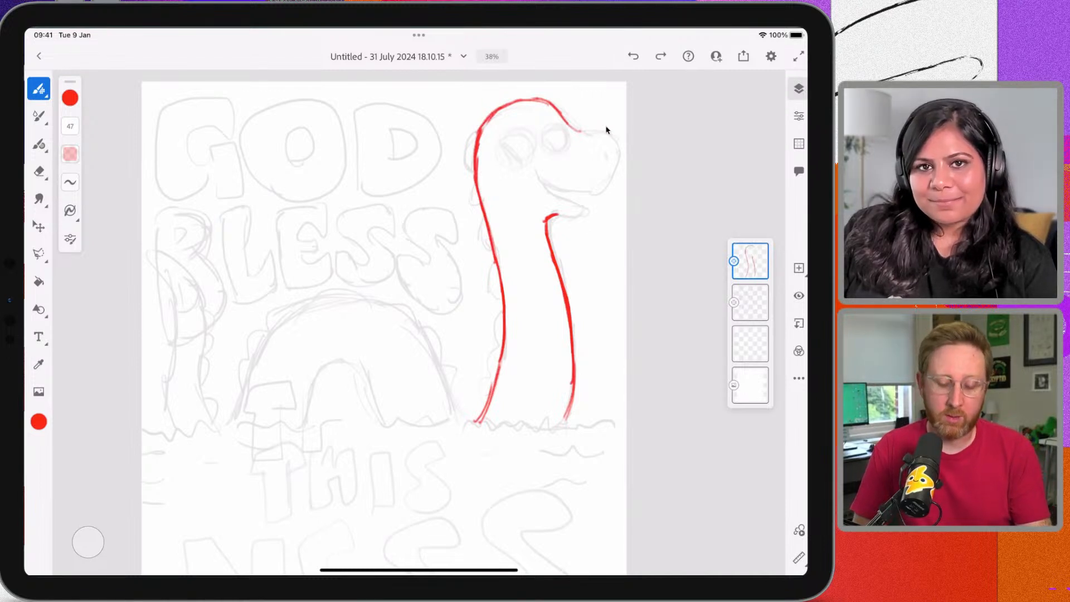
mouse_move(579, 131)
mouse_down()
mouse_move(613, 141)
mouse_move(617, 165)
mouse_move(619, 150)
mouse_move(601, 186)
mouse_move(530, 179)
mouse_up()
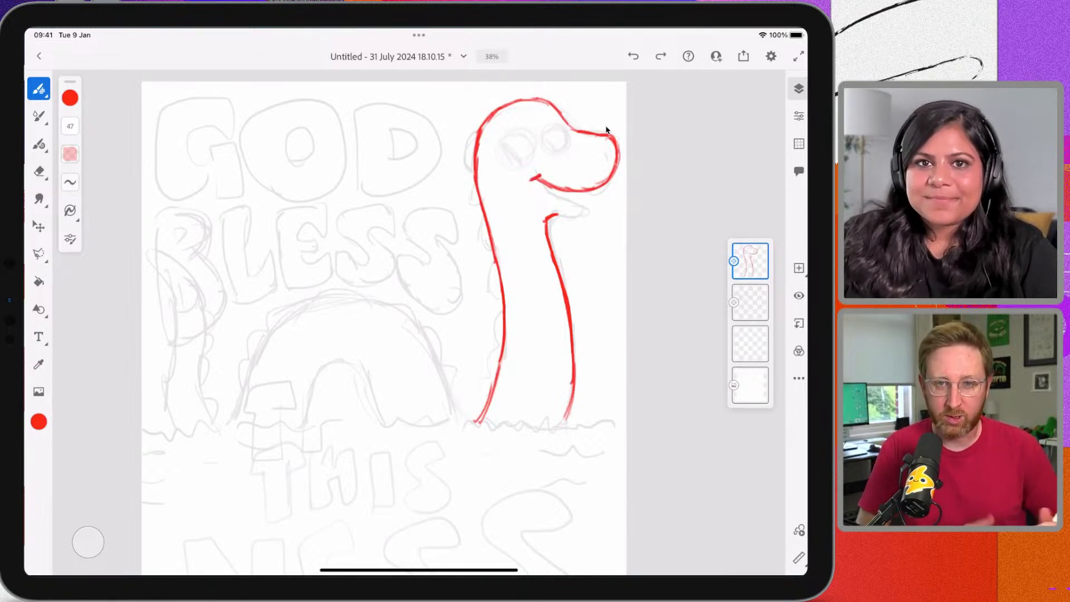
mouse_move(537, 180)
mouse_down()
mouse_move(582, 208)
mouse_move(549, 213)
mouse_up()
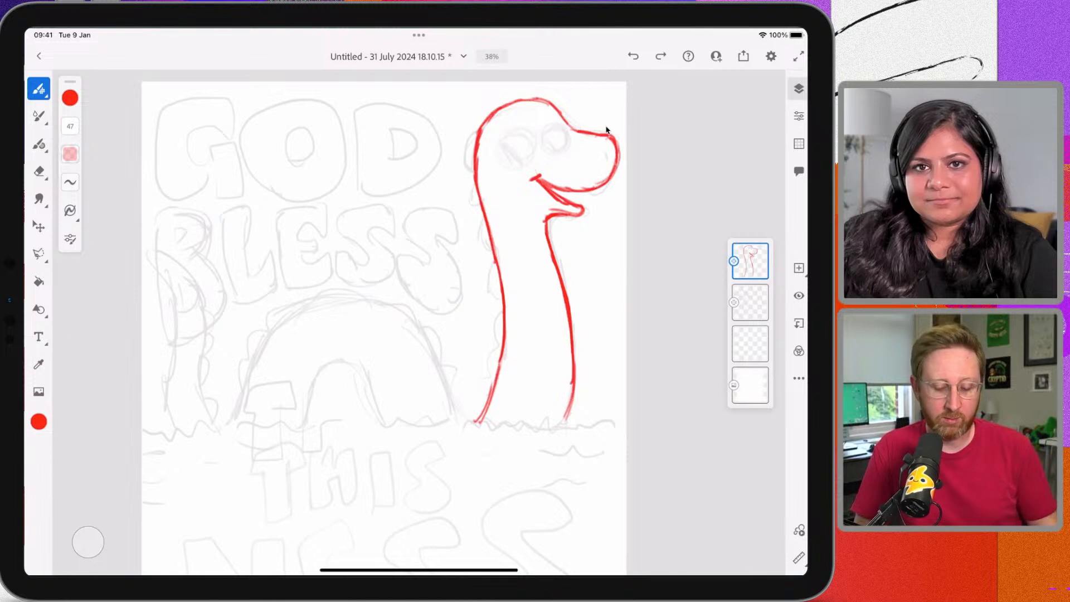
Draw a row of rounded red spines down the back of the head and neck to the waterline
mouse_move(476, 136)
mouse_down()
mouse_move(463, 159)
mouse_move(481, 211)
mouse_up()
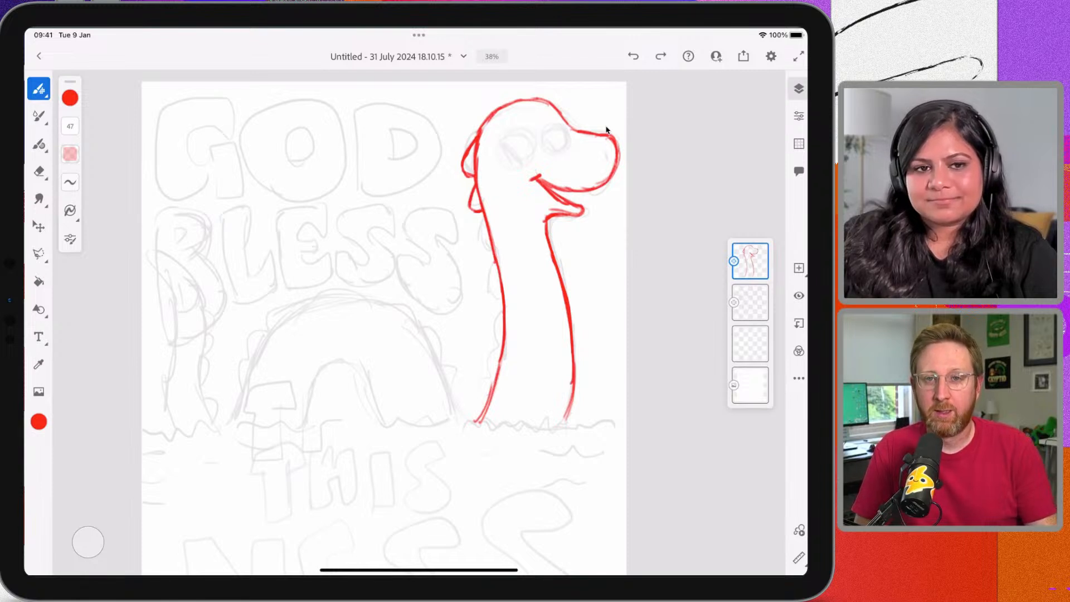
drag(484, 220, 480, 248)
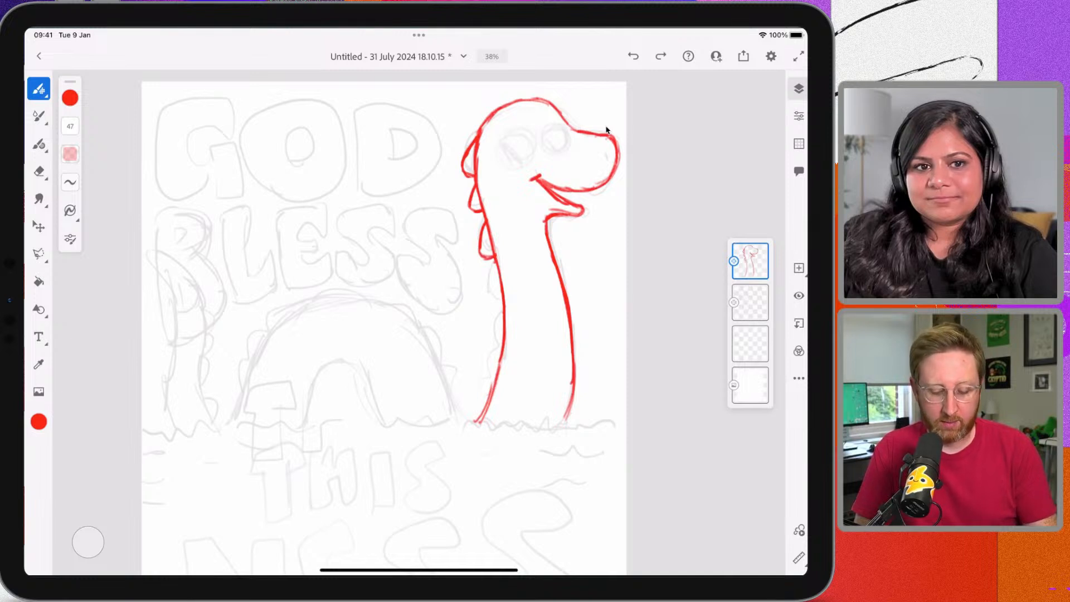
drag(496, 263, 488, 296)
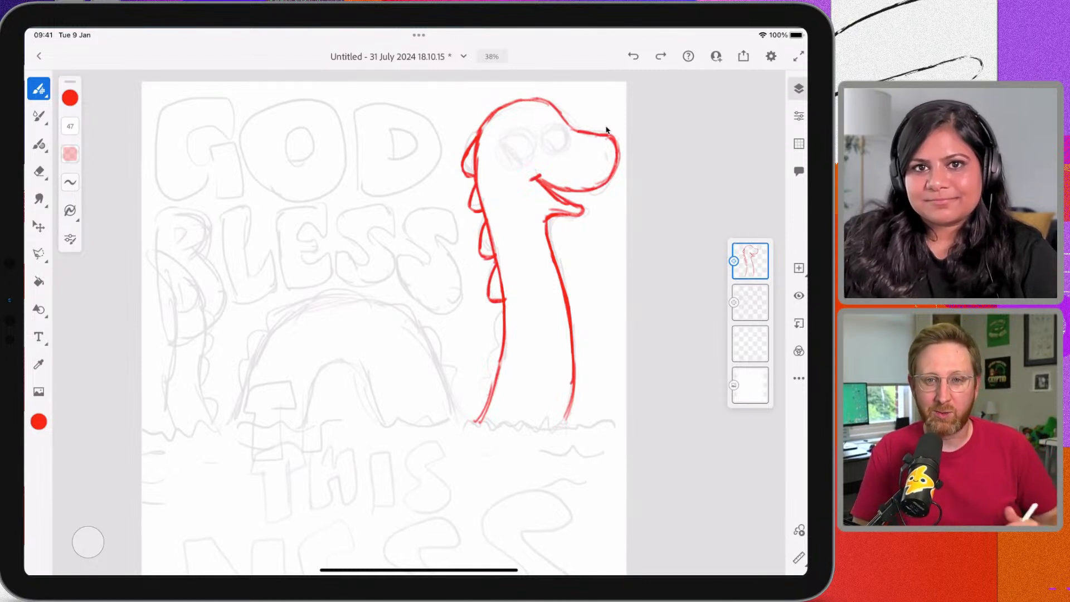
drag(502, 308, 493, 337)
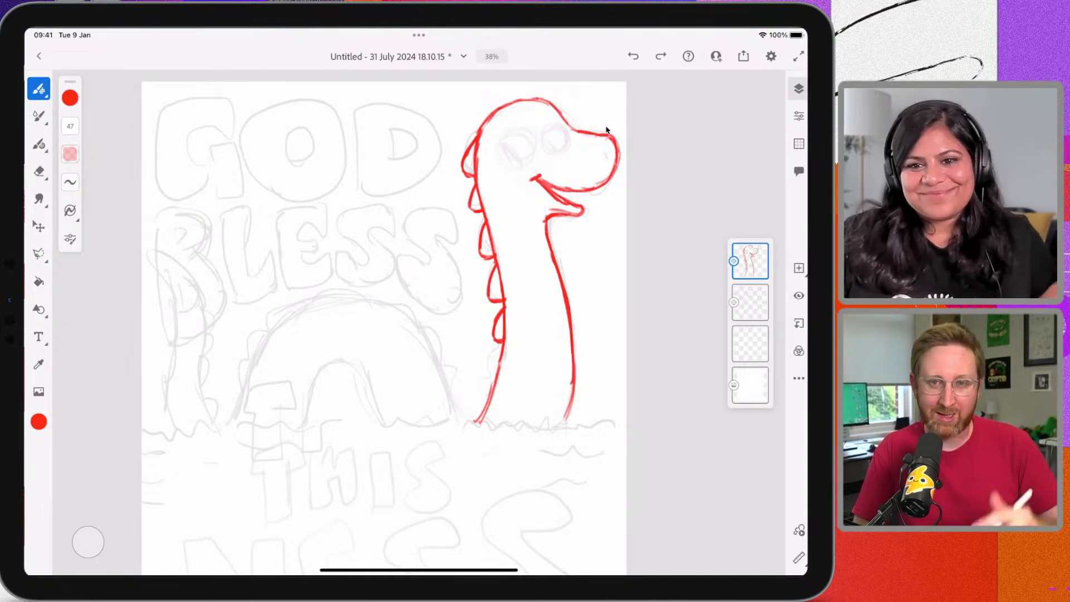
drag(502, 350, 475, 421)
drag(495, 379, 484, 383)
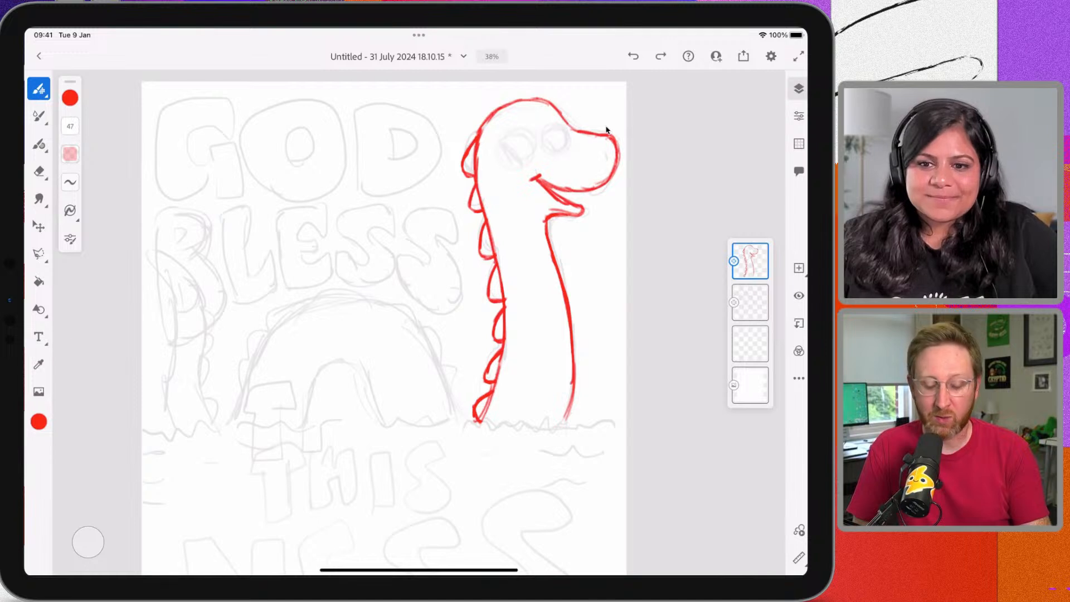
Draw the monster's two eyes with shaded pupils and nostrils, and trace the jagged waterline under the neck, hump and tail
mouse_move(508, 169)
mouse_down()
mouse_move(506, 135)
mouse_move(530, 166)
mouse_move(507, 170)
mouse_move(540, 143)
mouse_move(556, 152)
mouse_up()
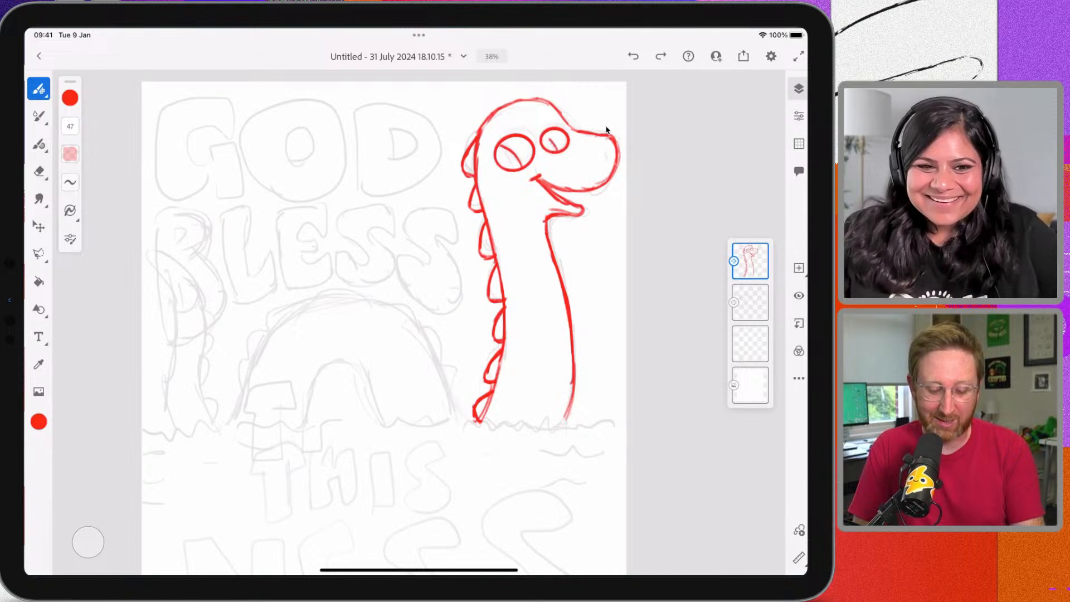
mouse_move(519, 159)
mouse_down()
mouse_move(503, 165)
mouse_move(552, 150)
mouse_up()
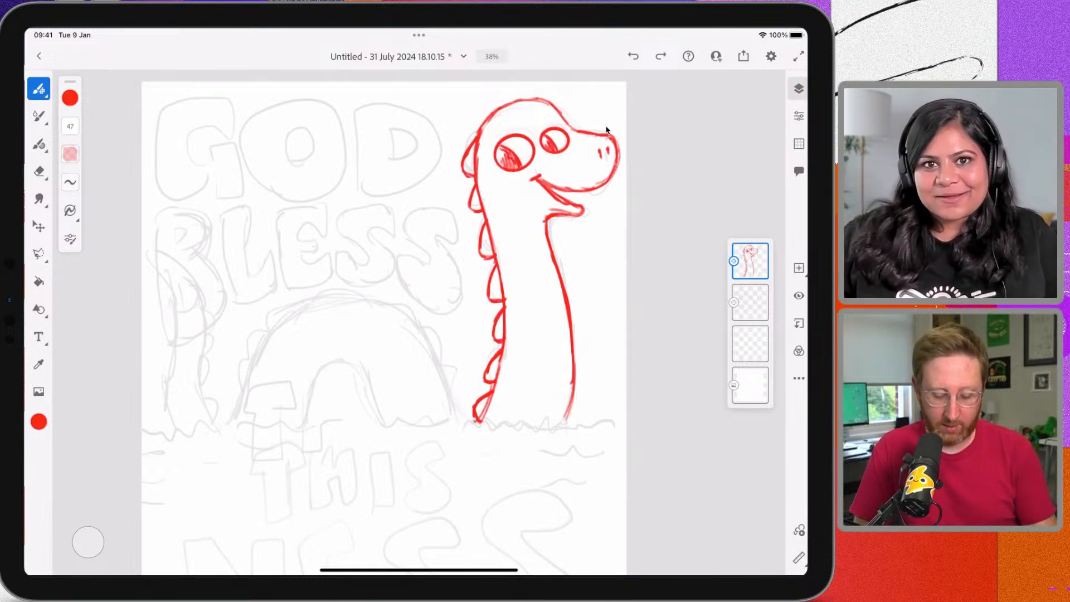
mouse_move(573, 390)
mouse_down()
mouse_move(564, 432)
mouse_move(529, 412)
mouse_move(455, 429)
mouse_up()
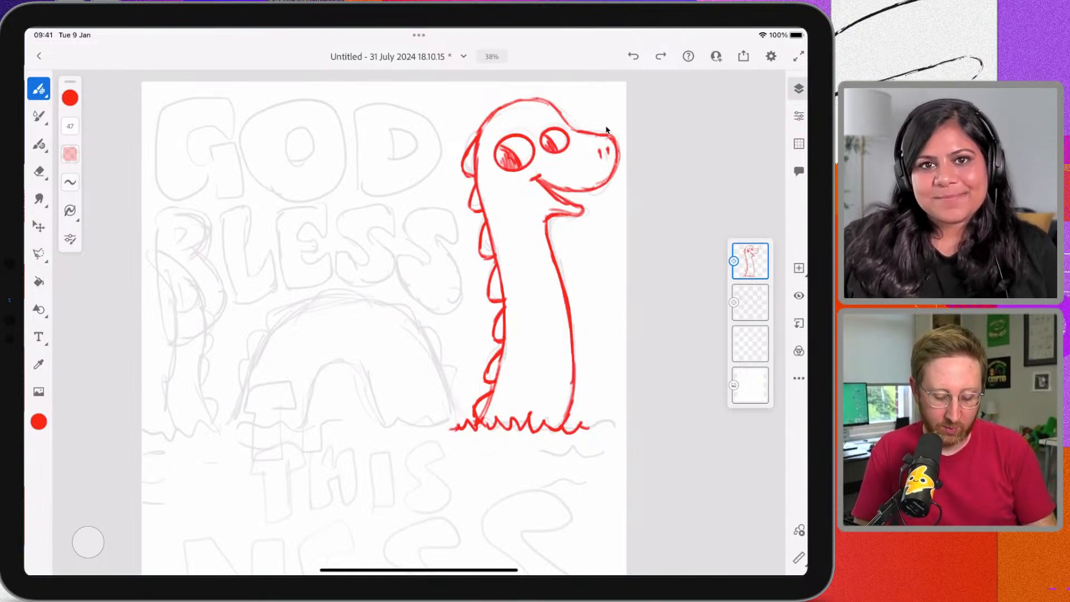
drag(450, 426, 161, 430)
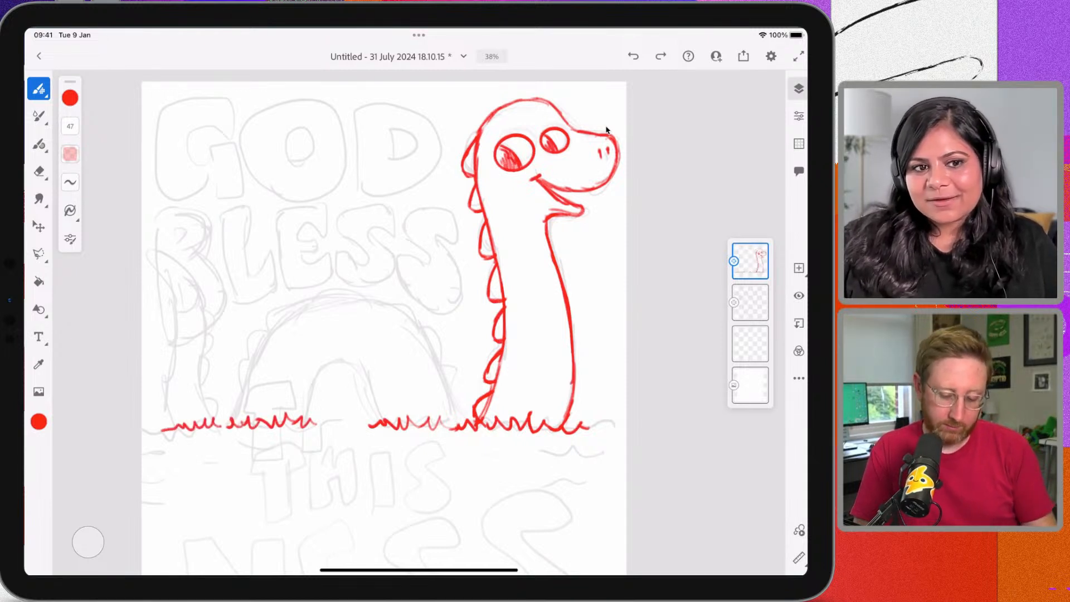
Trace the inner and outer arches of the body hump in red and add rounded spines along its outer edge
mouse_move(379, 418)
mouse_down()
mouse_move(362, 375)
mouse_move(343, 363)
mouse_move(326, 365)
mouse_move(306, 415)
mouse_up()
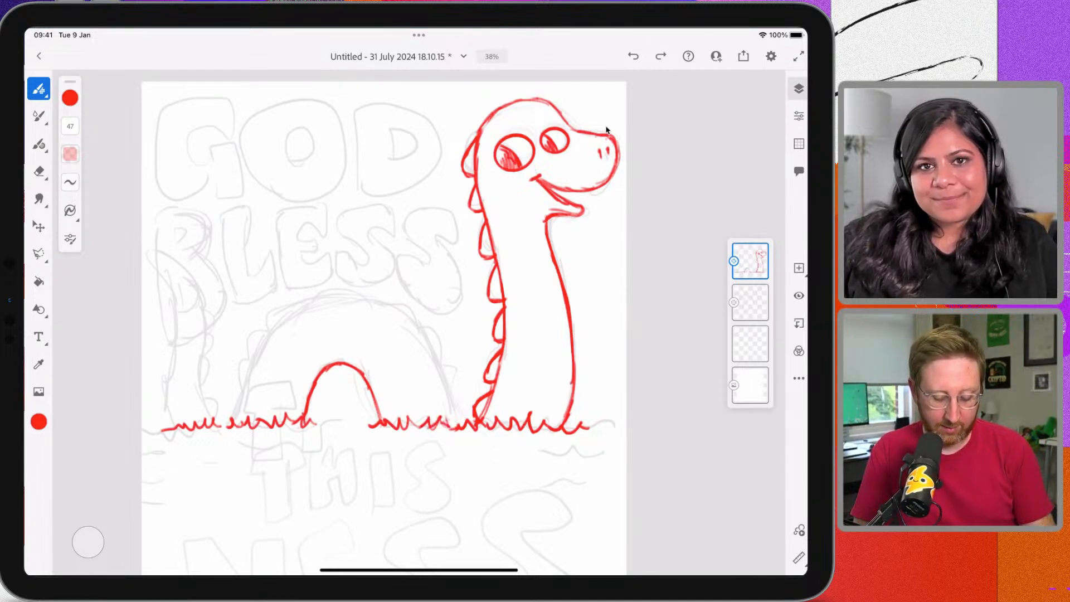
mouse_move(438, 400)
mouse_down()
mouse_move(452, 428)
mouse_move(435, 376)
mouse_up()
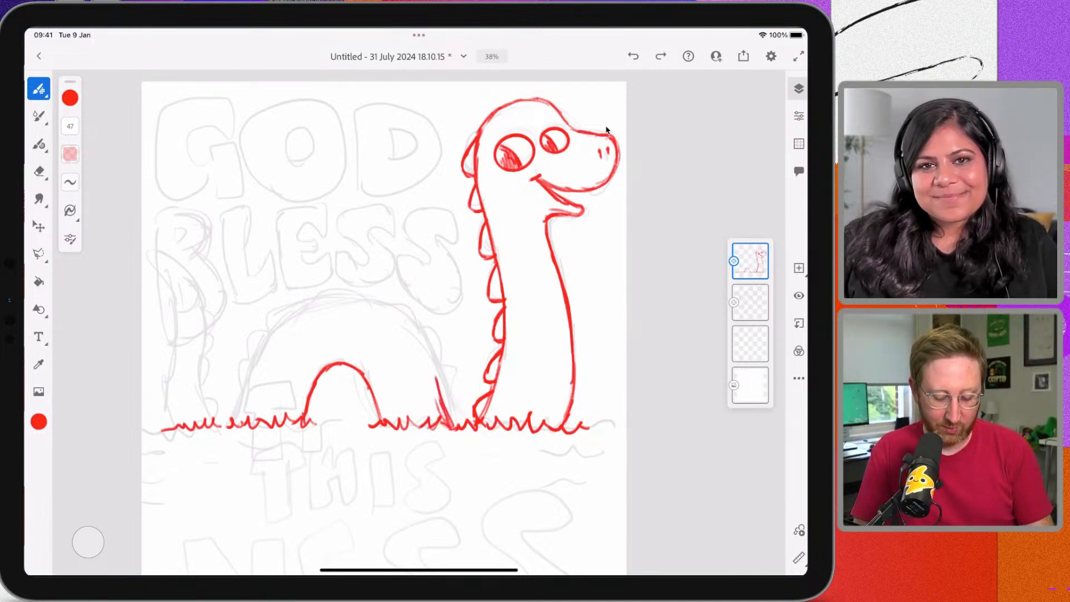
mouse_move(448, 417)
mouse_down()
mouse_move(428, 353)
mouse_move(449, 419)
mouse_move(406, 323)
mouse_move(379, 304)
mouse_move(296, 311)
mouse_move(256, 364)
mouse_up()
drag(275, 324, 235, 423)
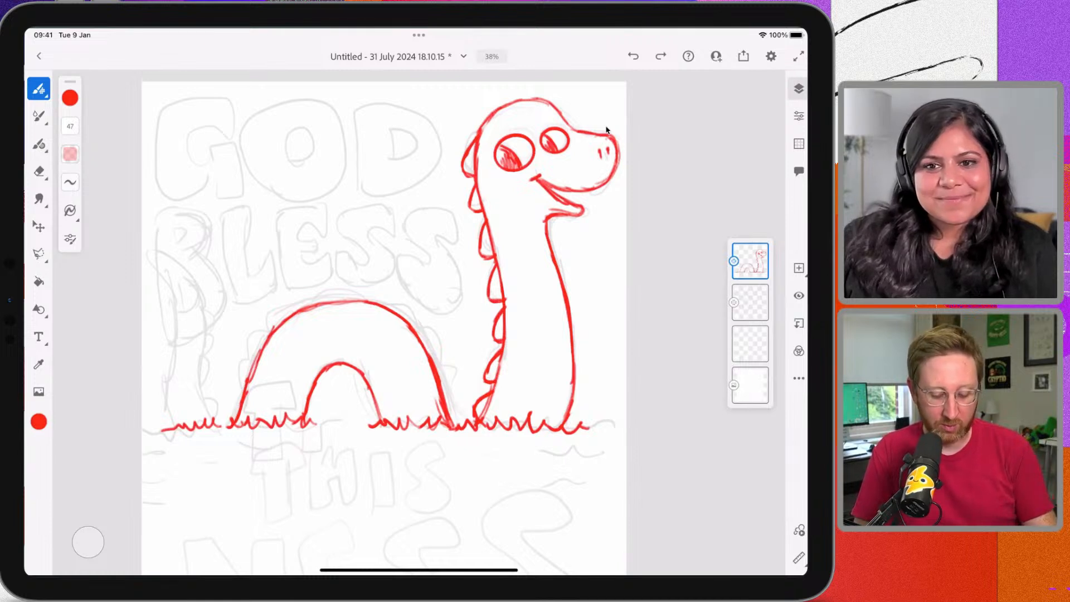
drag(450, 423, 439, 346)
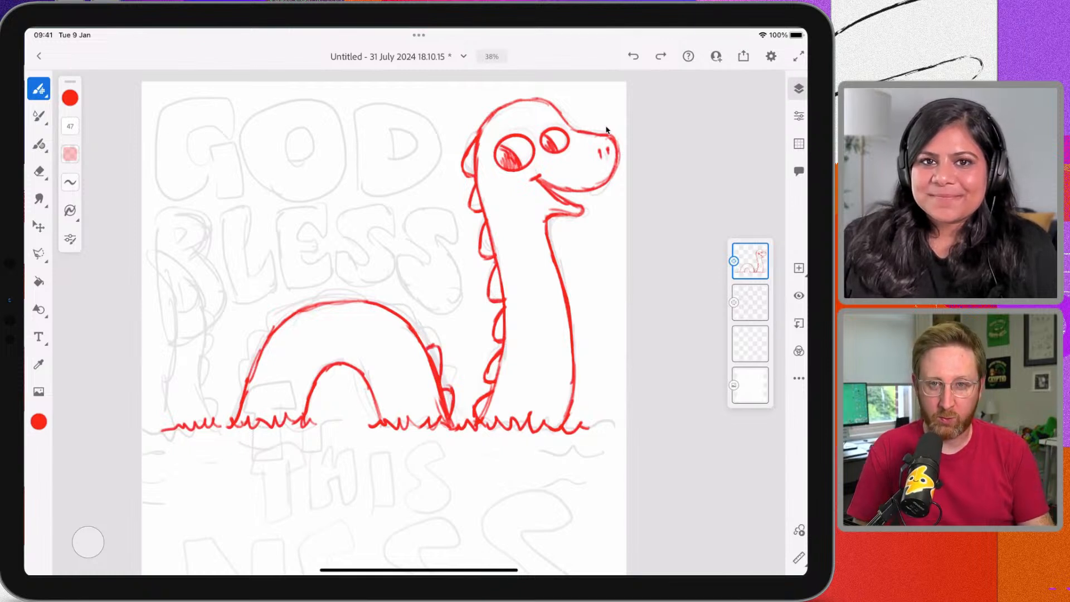
mouse_move(422, 342)
mouse_down()
mouse_move(417, 319)
mouse_move(355, 295)
mouse_move(312, 290)
mouse_move(308, 305)
mouse_move(276, 313)
mouse_up()
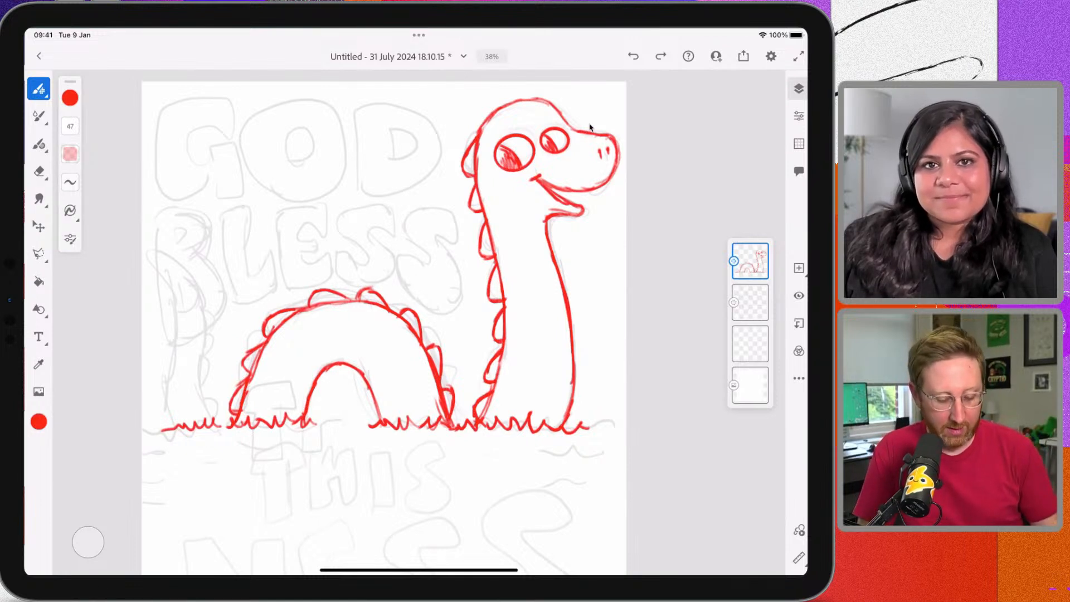
Trace the monster's upright pointed tail in red, with rounded spines along the side facing the hump
mouse_move(209, 419)
mouse_down()
mouse_move(197, 282)
mouse_move(153, 249)
mouse_move(177, 329)
mouse_move(163, 414)
mouse_up()
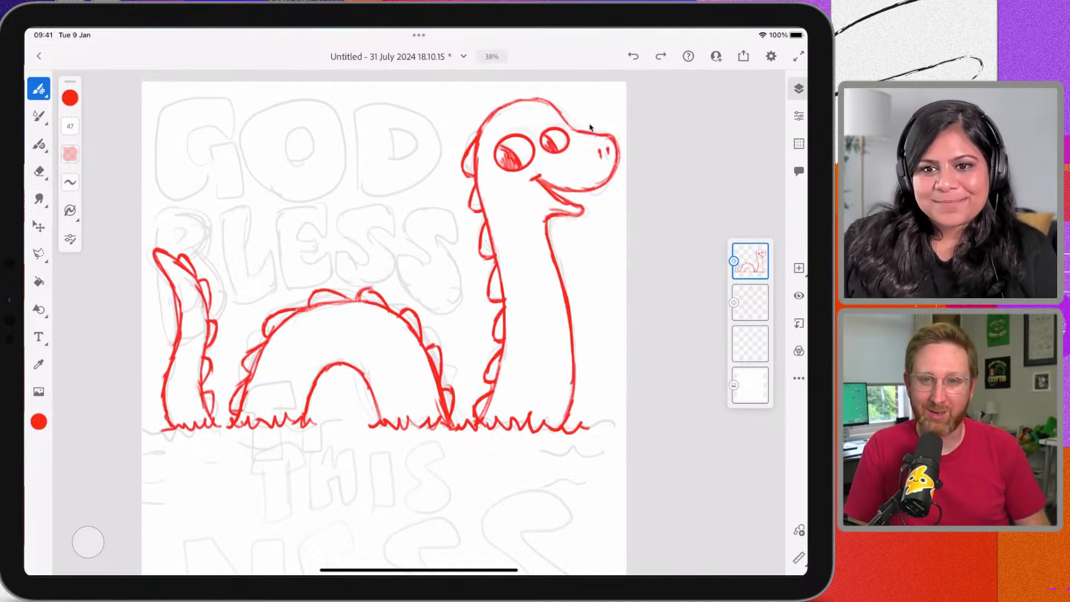
scroll(589, 128, down, 2)
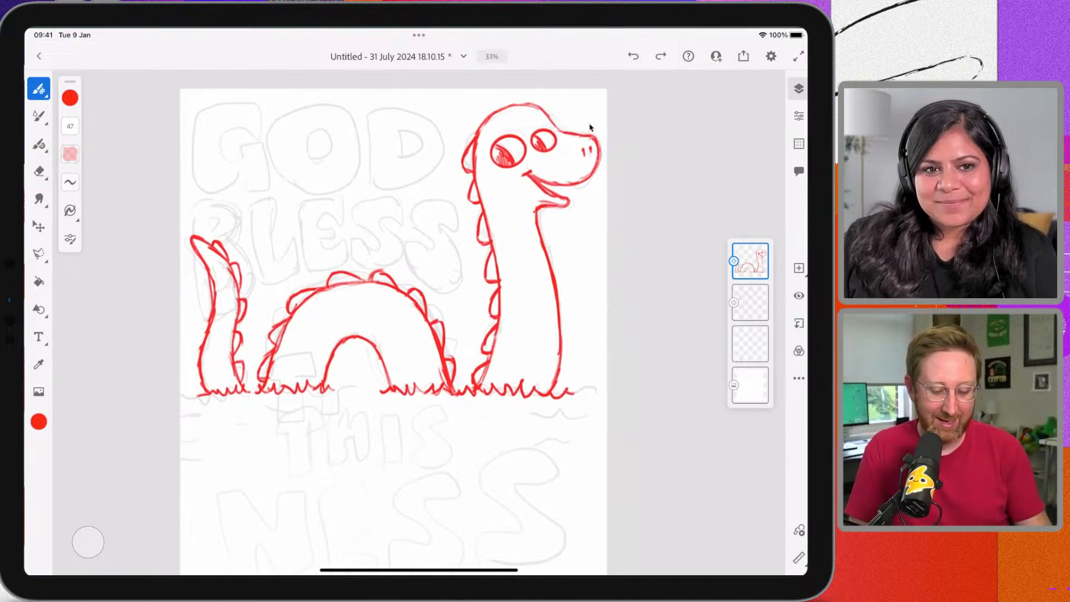
scroll(589, 128, down, 1)
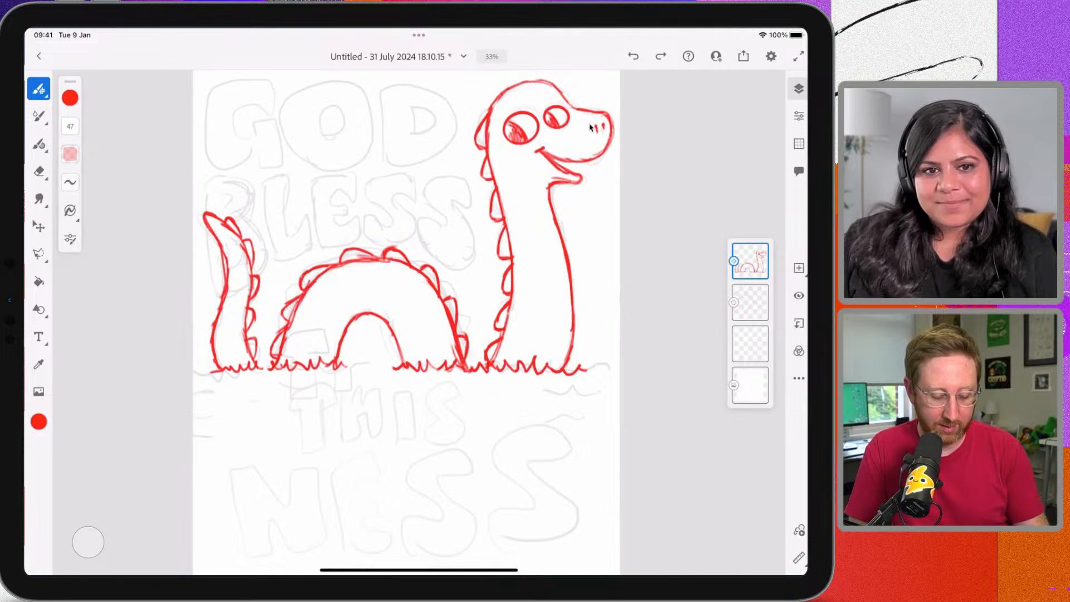
scroll(589, 127, down, 1)
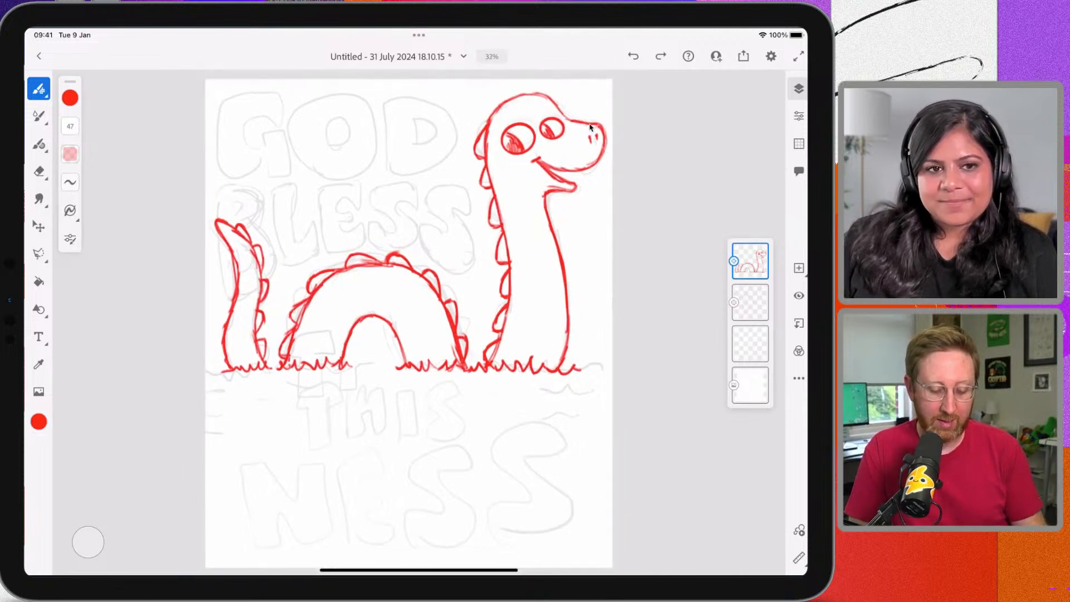
scroll(590, 128, left, 1)
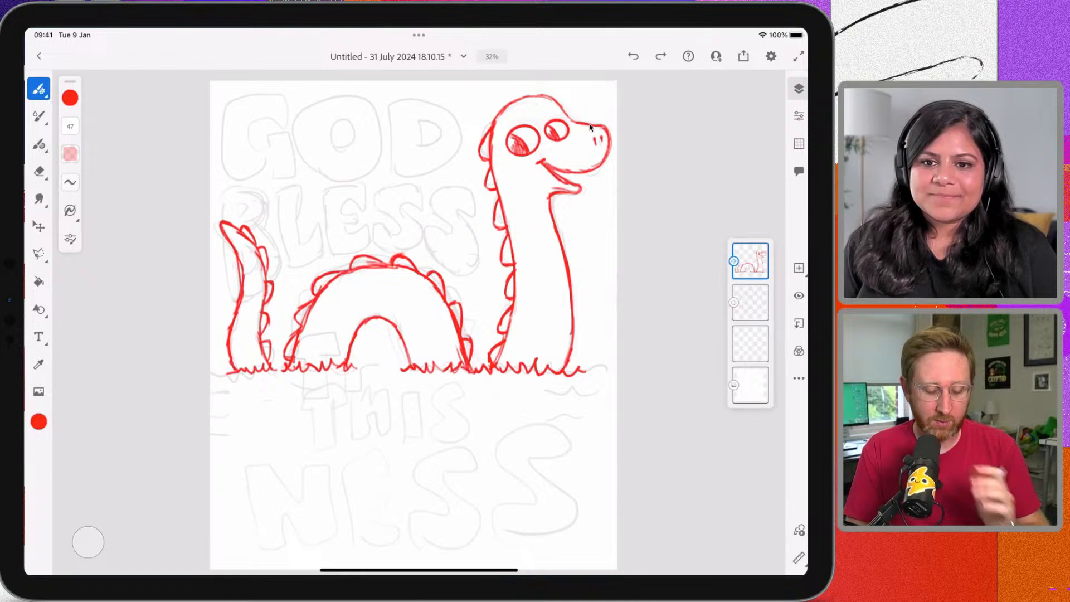
scroll(589, 127, left, 1)
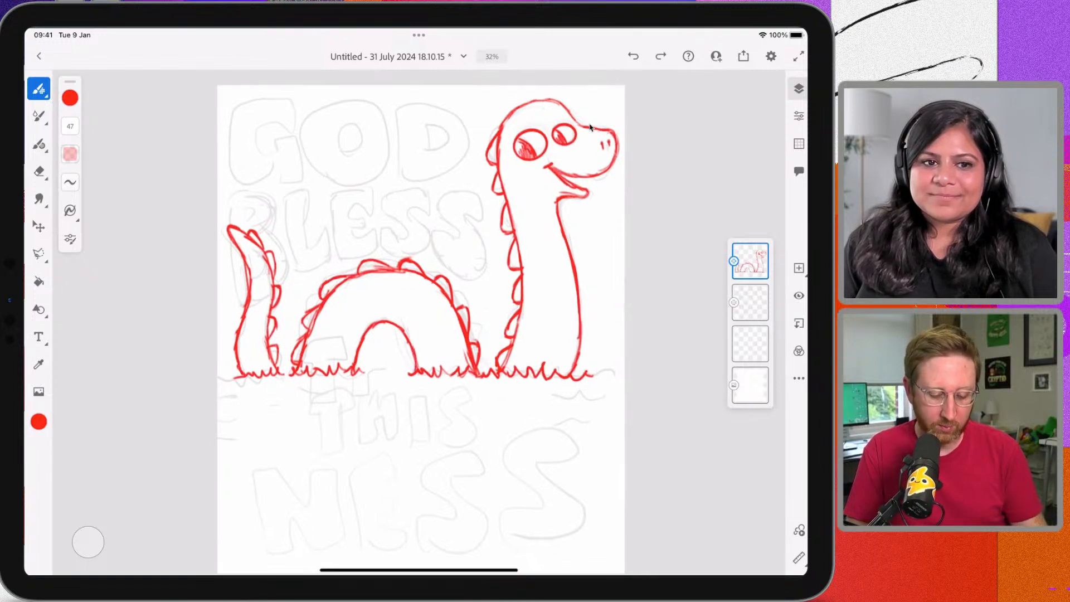
scroll(590, 127, down, 2)
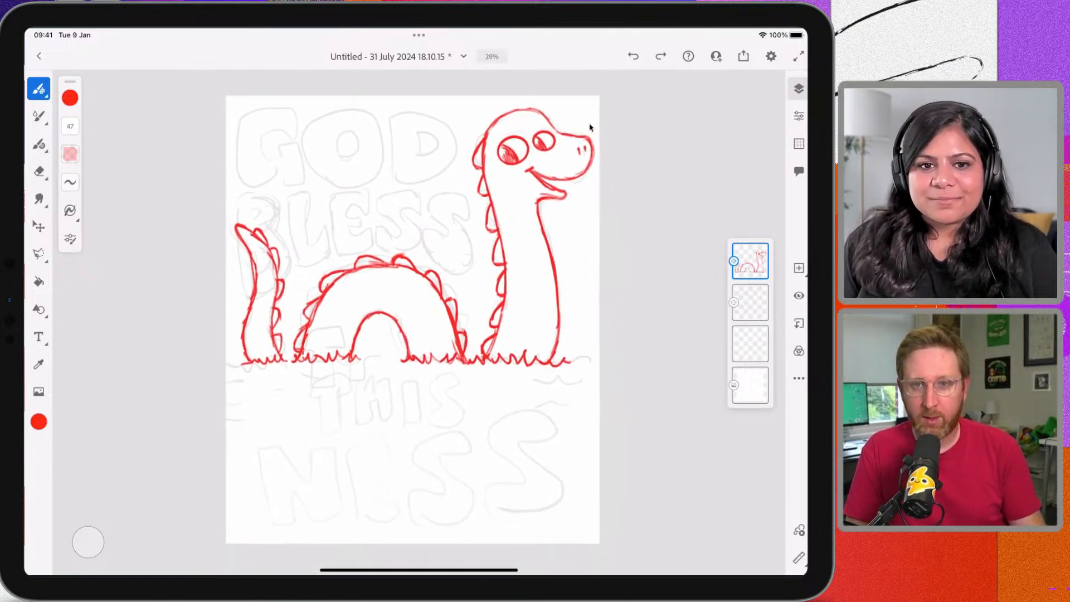
scroll(590, 128, up, 1)
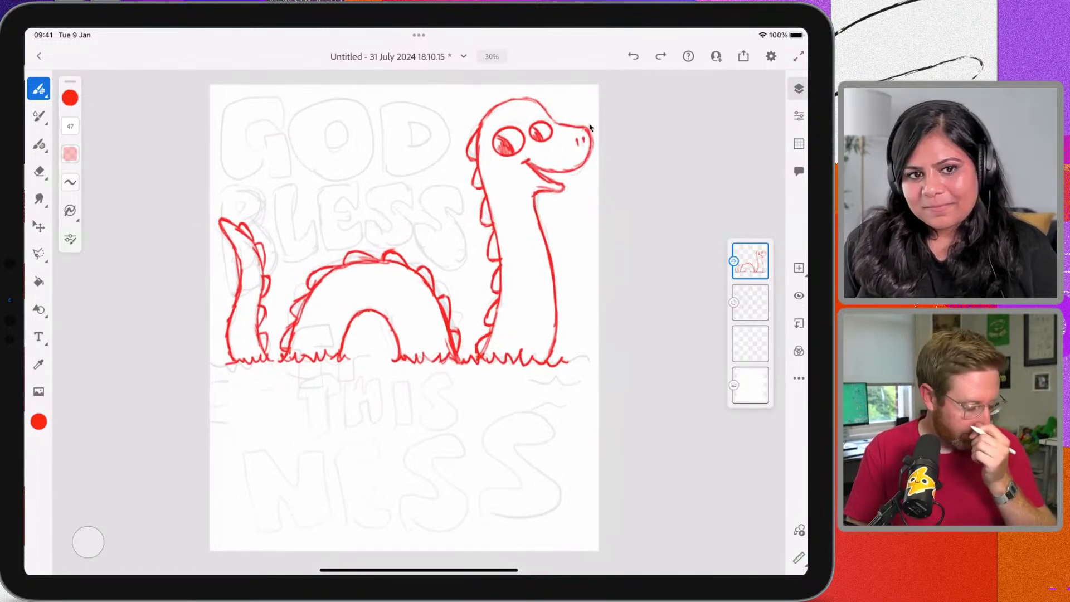
scroll(589, 128, right, 1)
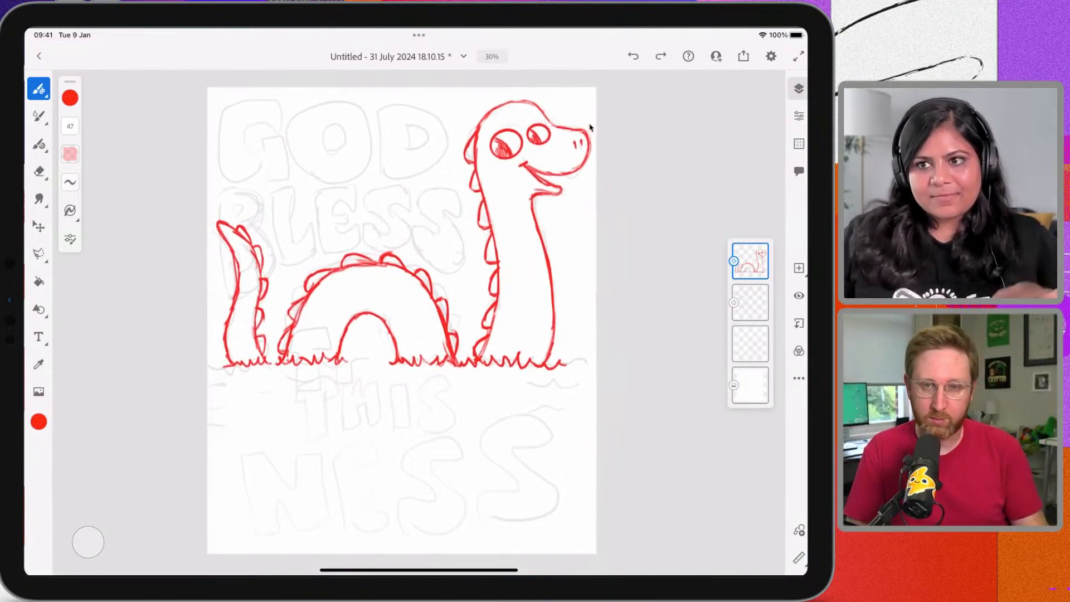
scroll(589, 128, up, 5)
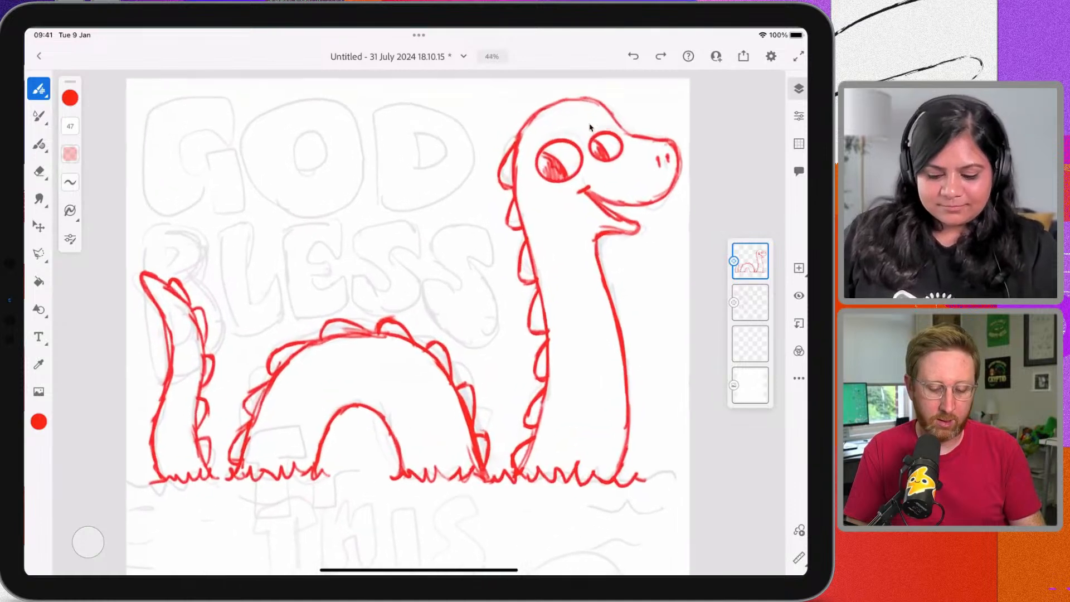
scroll(589, 127, up, 1)
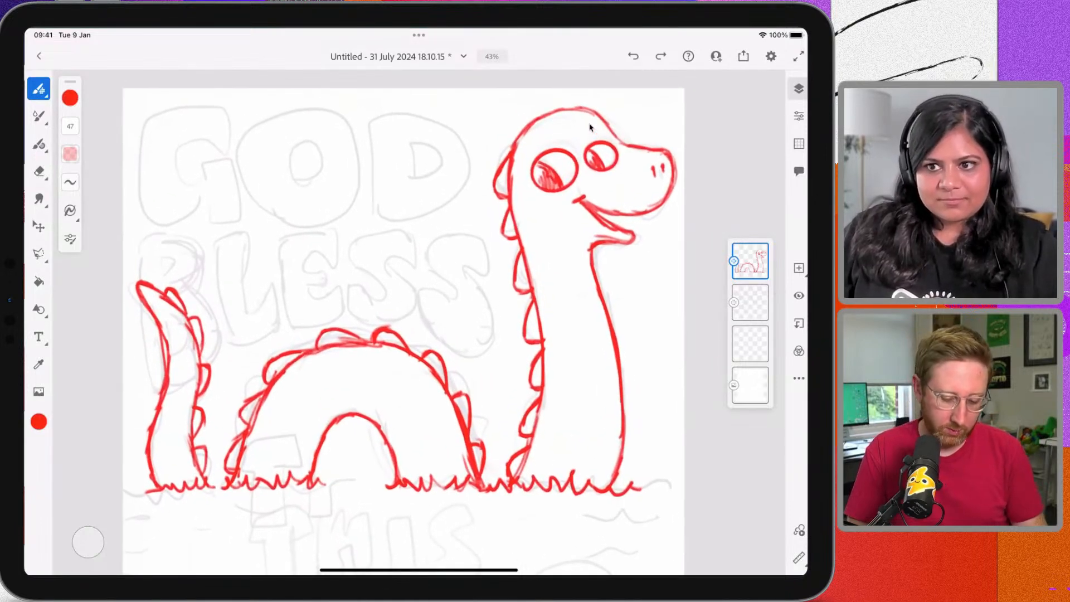
scroll(589, 128, up, 1)
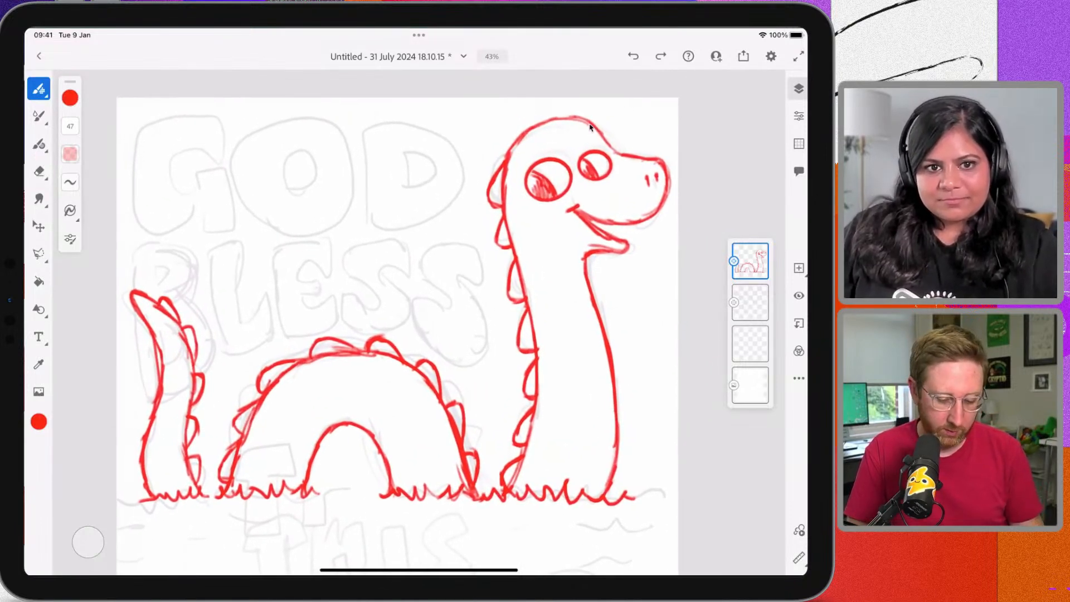
Hide the pencil sketch layer directly beneath the red tracing layer
click(750, 261)
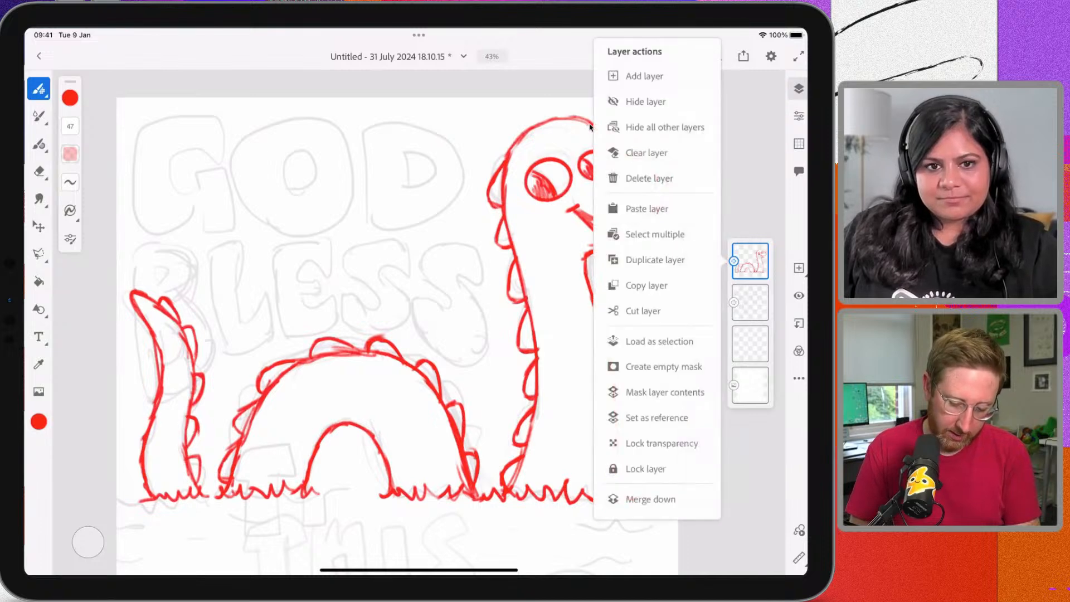
click(750, 302)
click(750, 302)
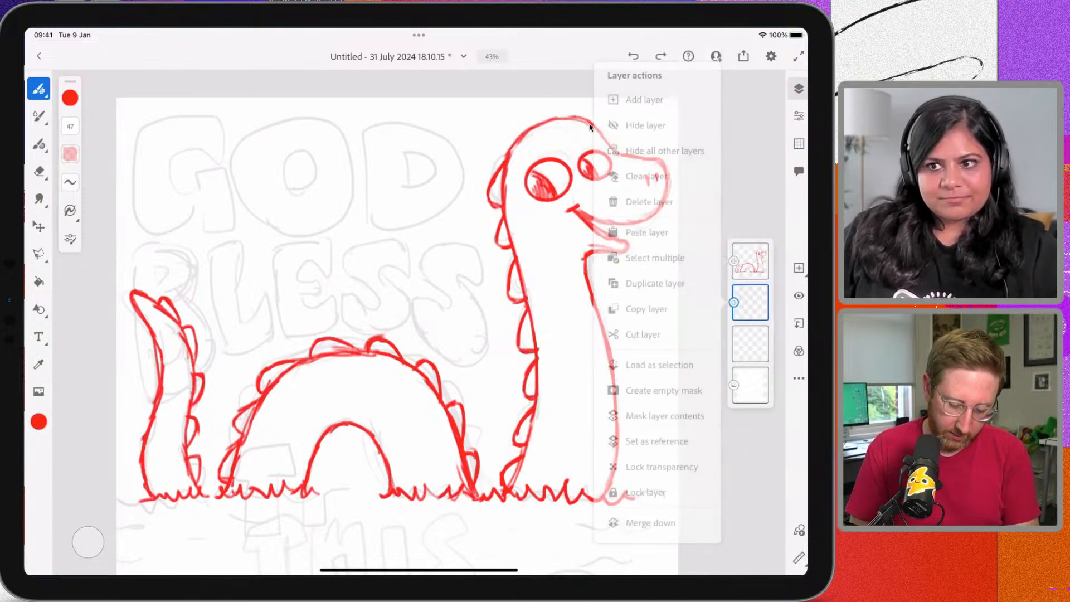
click(646, 124)
Lower the red tracing layer's opacity to 45 and add a new empty layer above it
click(749, 261)
click(798, 115)
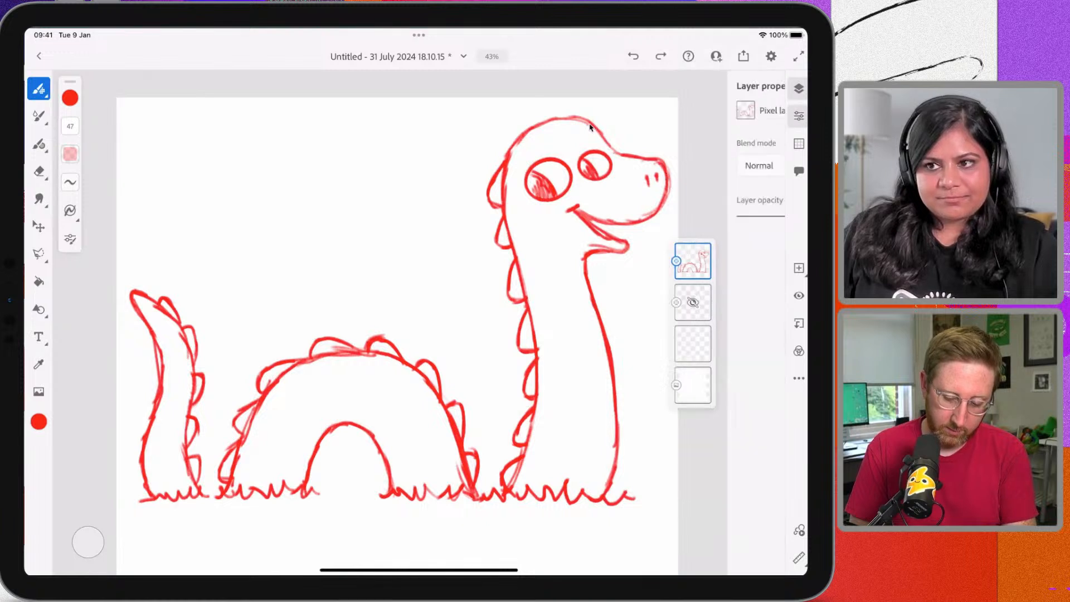
drag(769, 216, 705, 216)
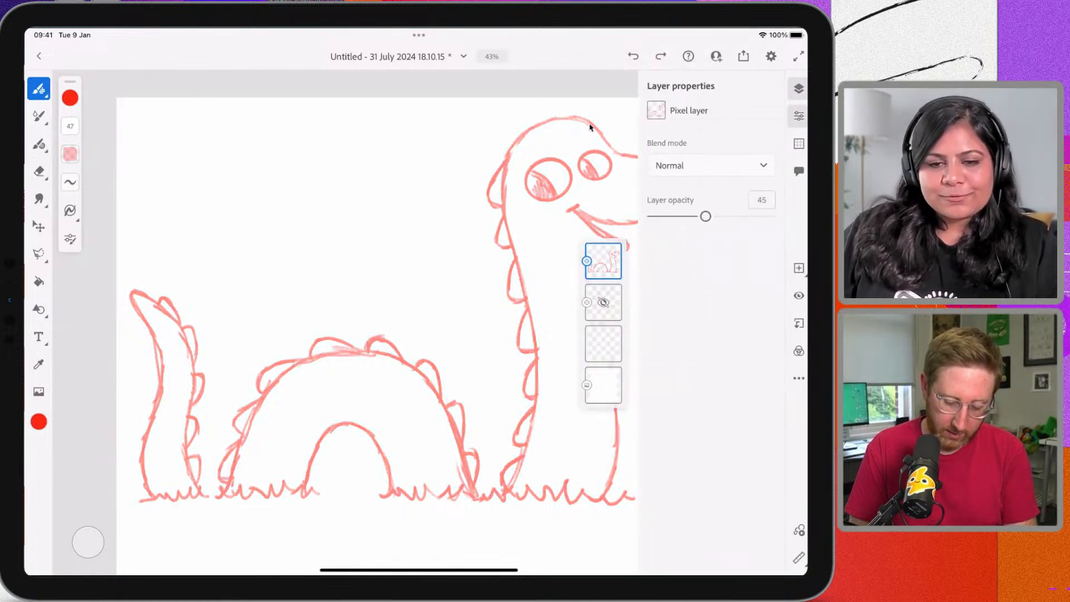
click(603, 261)
click(497, 75)
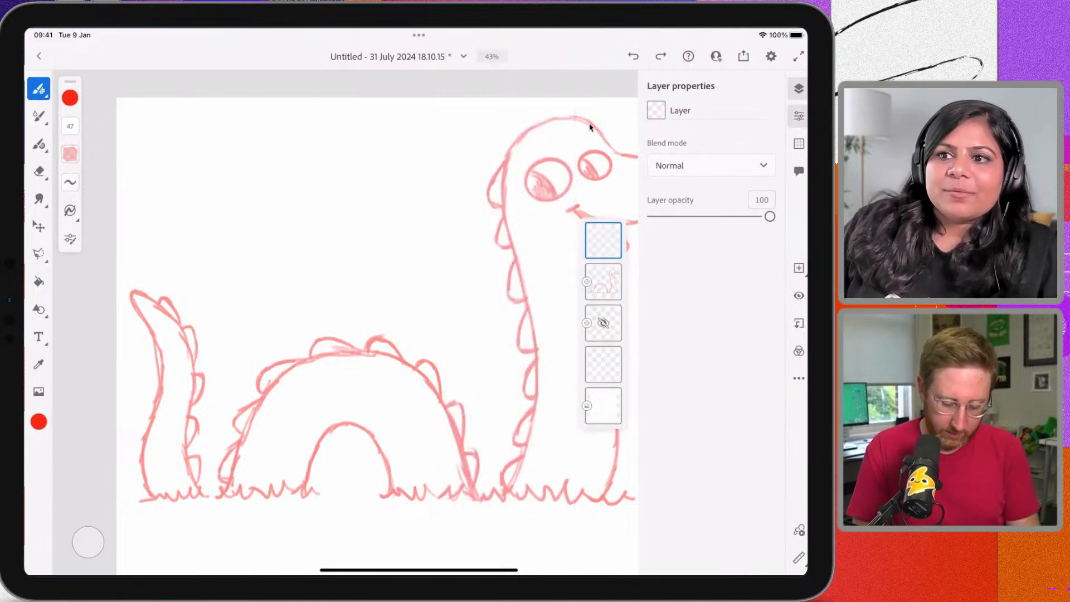
Delete the unused empty layer directly above the background
click(602, 405)
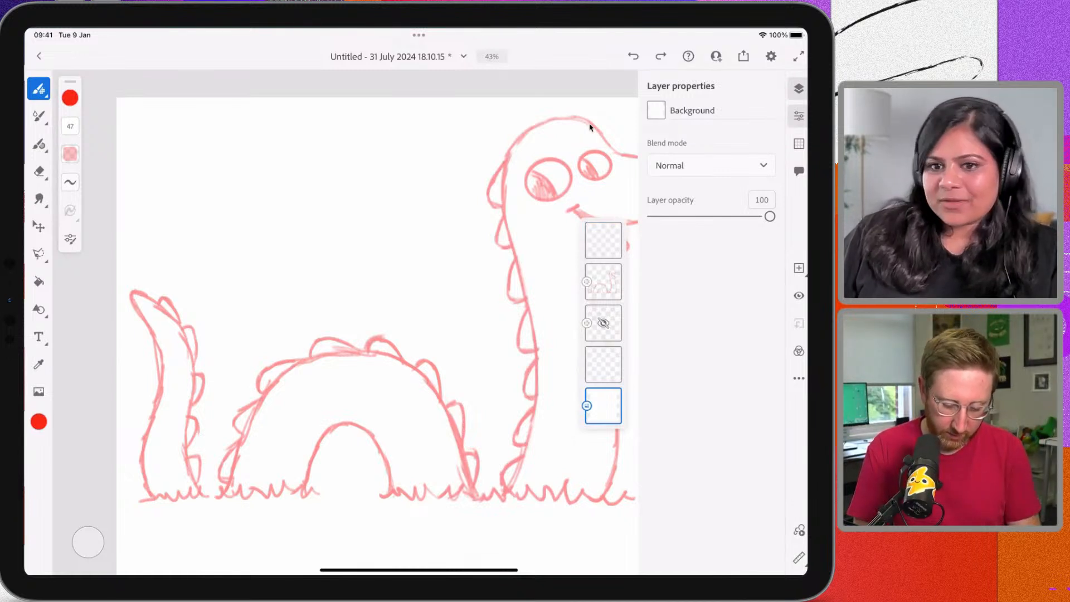
click(603, 405)
click(603, 405)
click(603, 364)
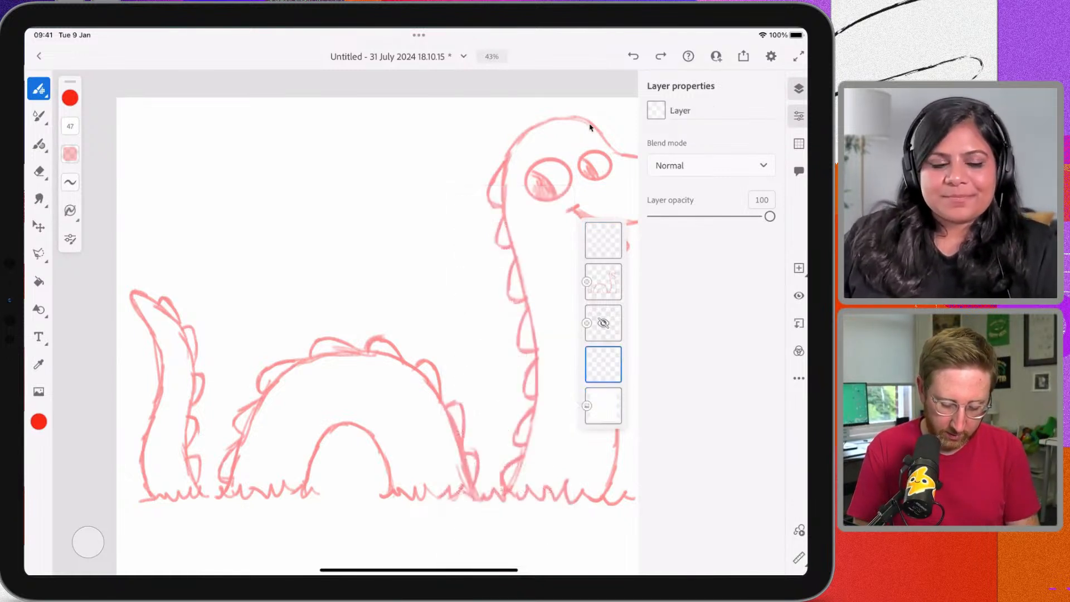
click(603, 363)
click(602, 364)
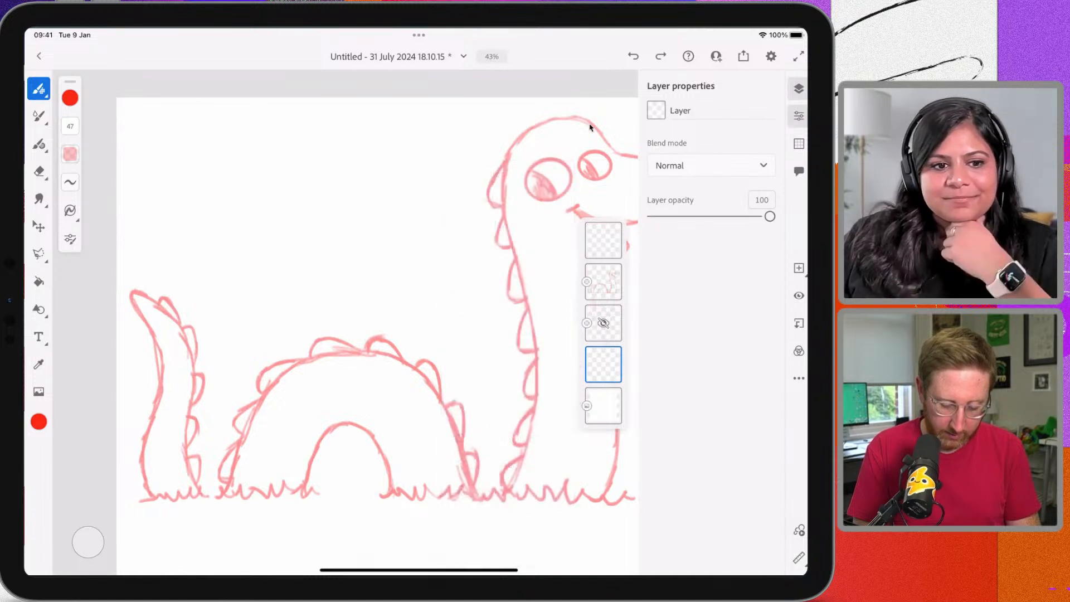
click(603, 364)
click(603, 364)
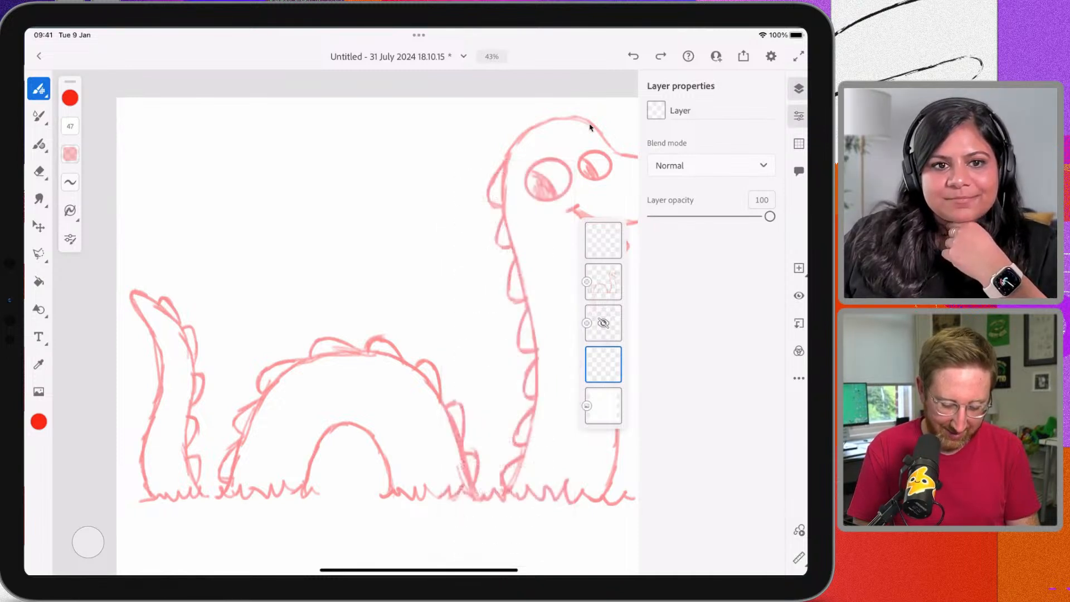
click(602, 364)
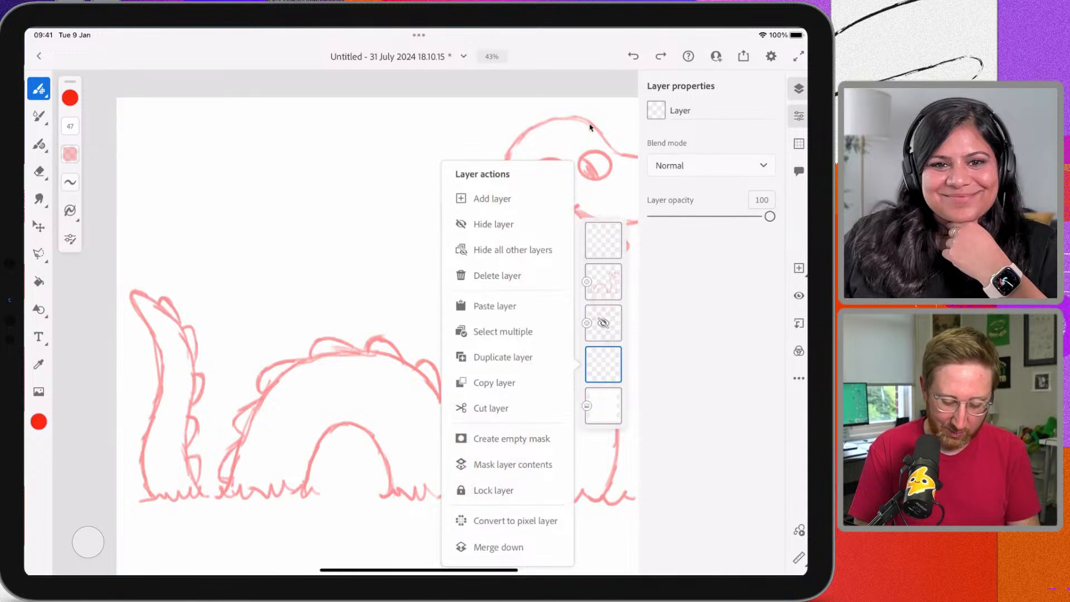
click(497, 275)
Make the hidden pencil sketch layer visible again
click(602, 344)
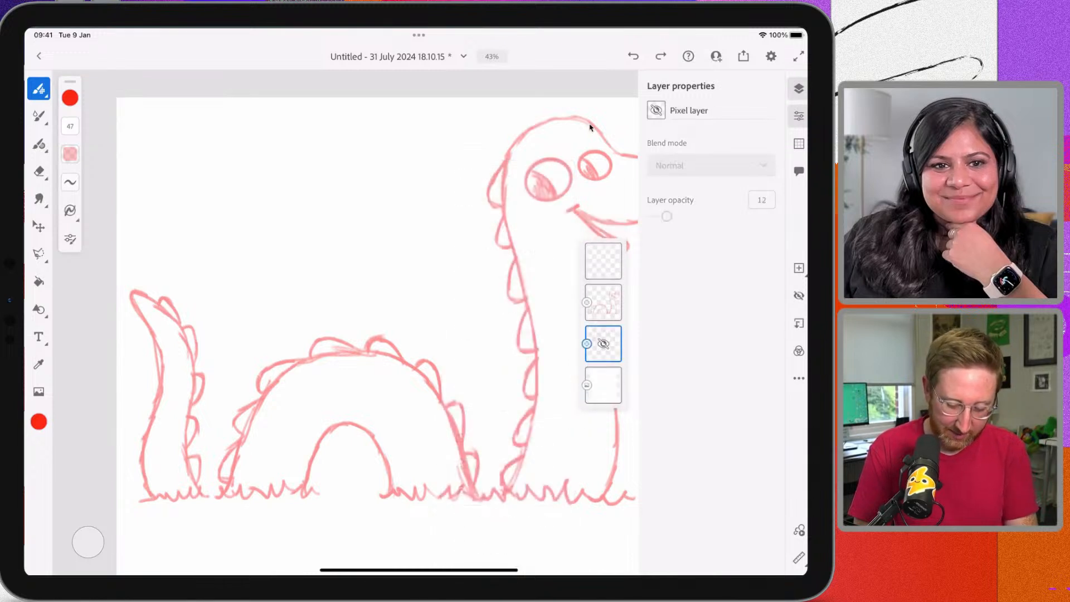
click(798, 295)
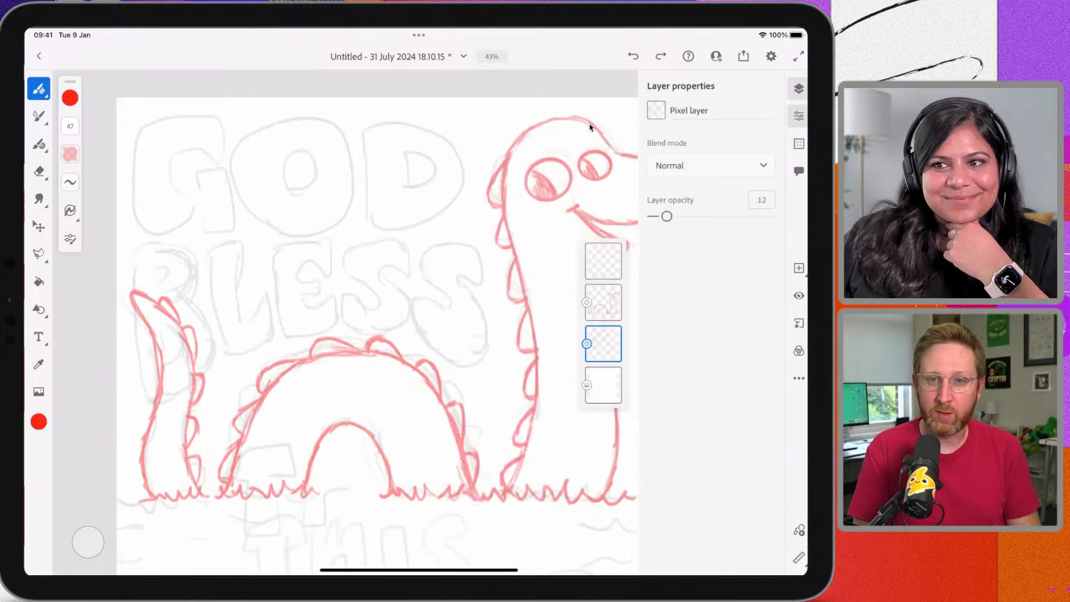
scroll(377, 334, down, 1)
Hide the red tracing layer to examine the pencil sketch on its own, and show the tracing again
click(603, 302)
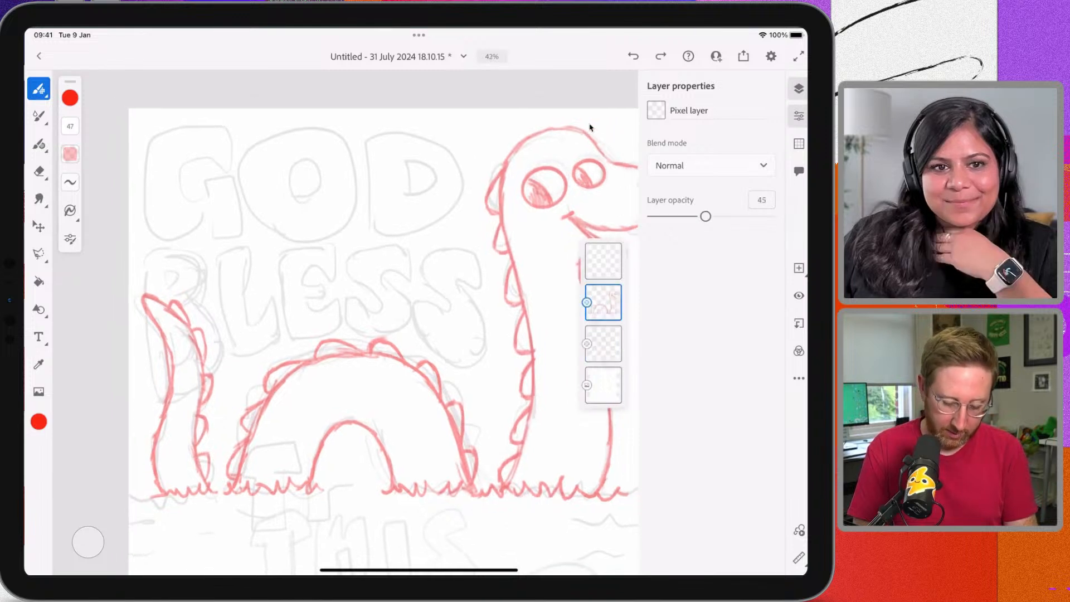
click(798, 295)
scroll(590, 128, down, 5)
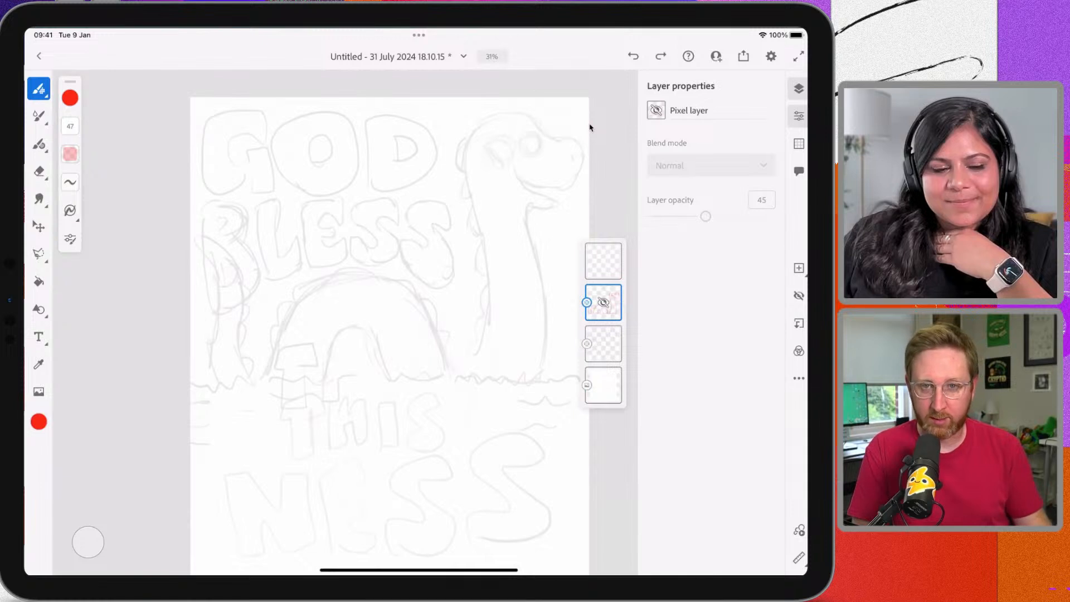
scroll(590, 128, down, 1)
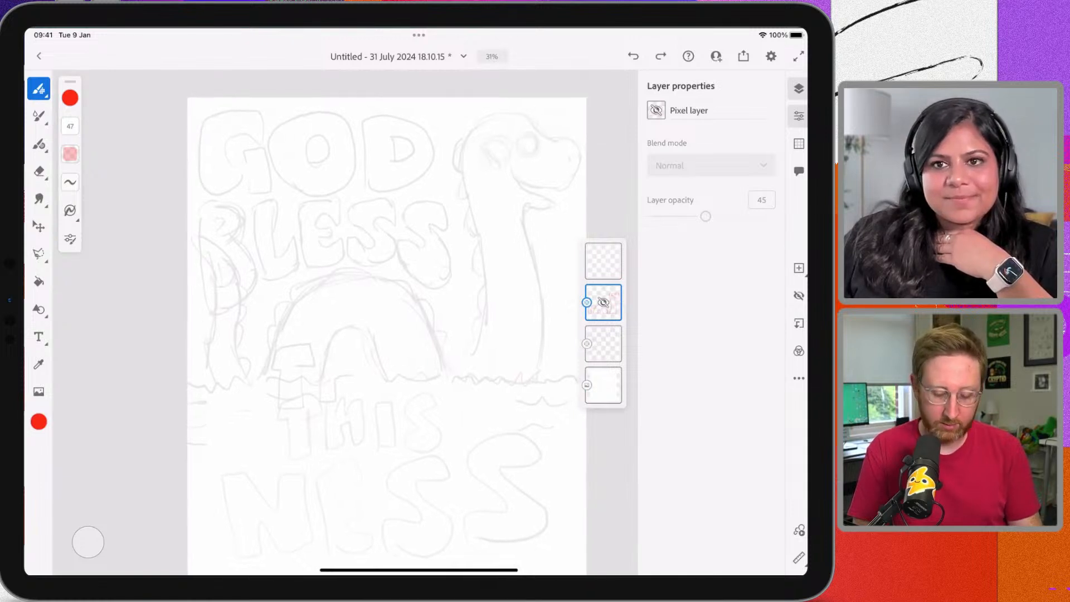
scroll(589, 128, down, 1)
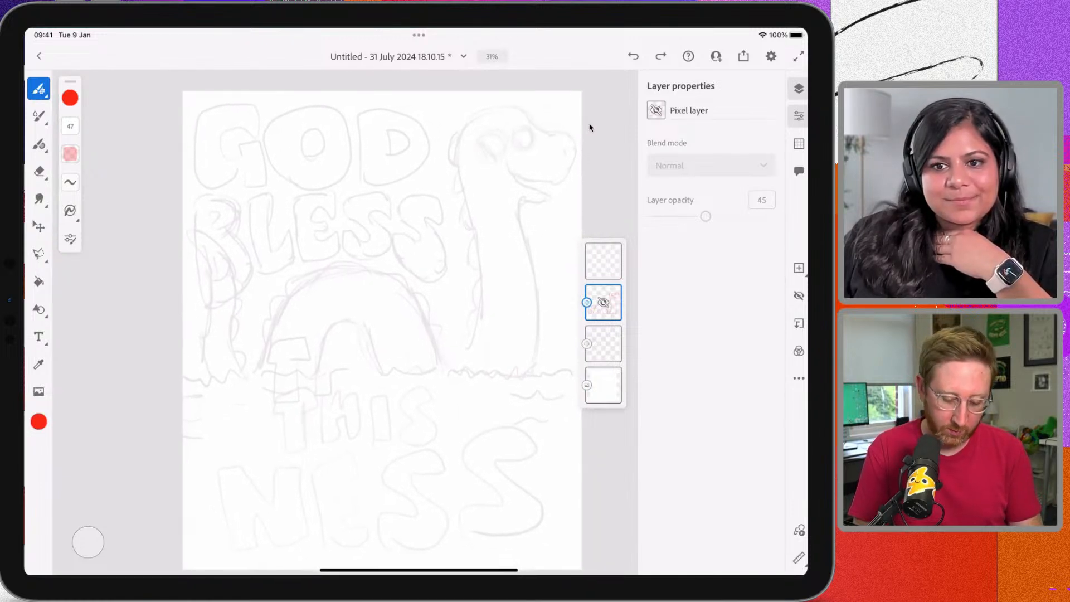
key(ctrl+comma)
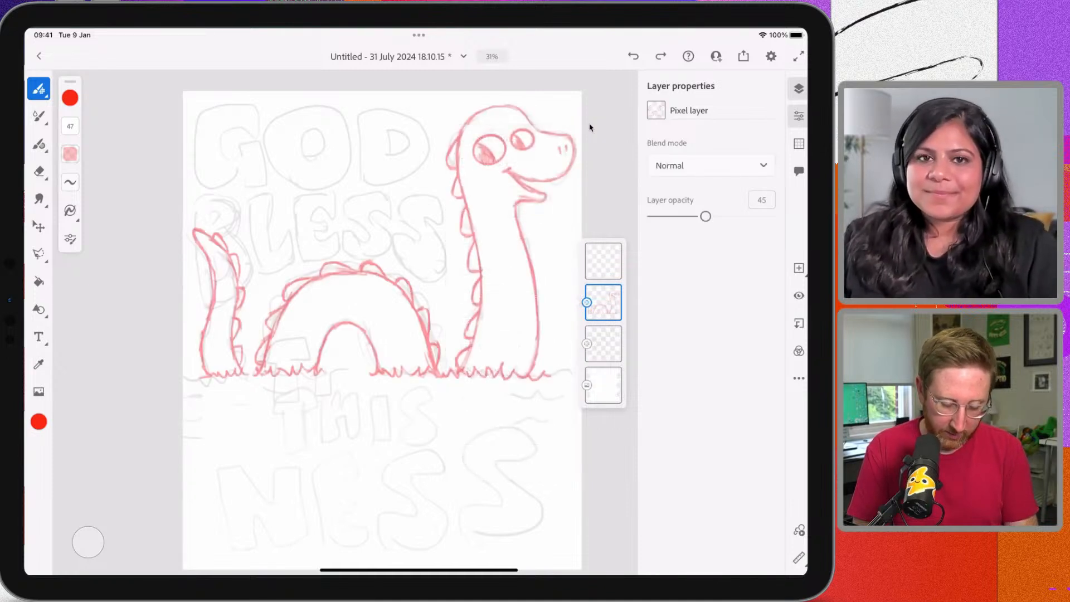
Make the new empty layer at the top of the stack active and close the layer properties
scroll(589, 127, up, 1)
scroll(589, 128, up, 3)
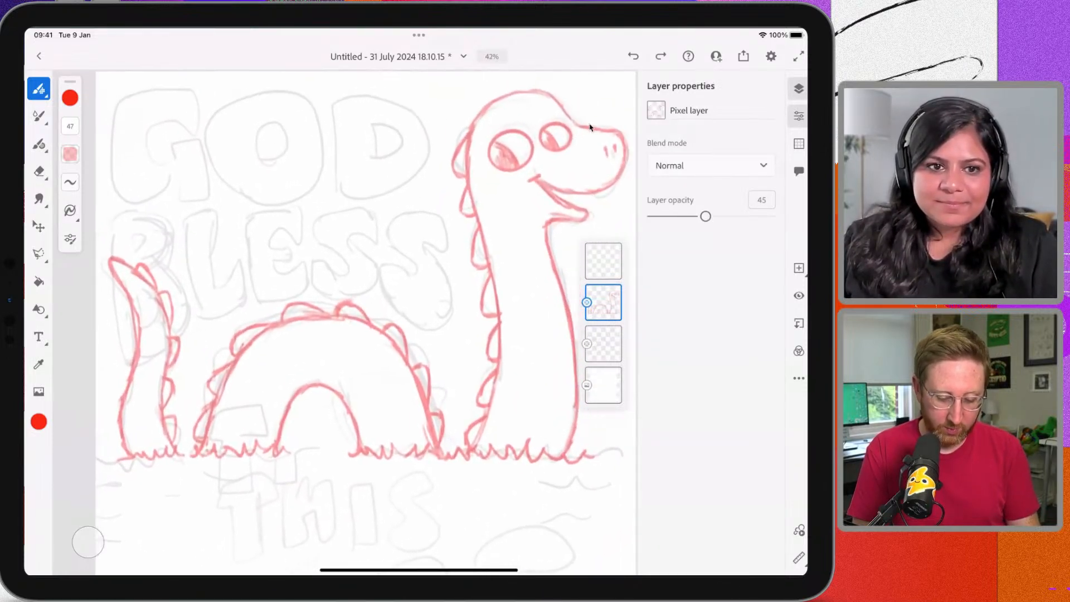
scroll(590, 128, right, 1)
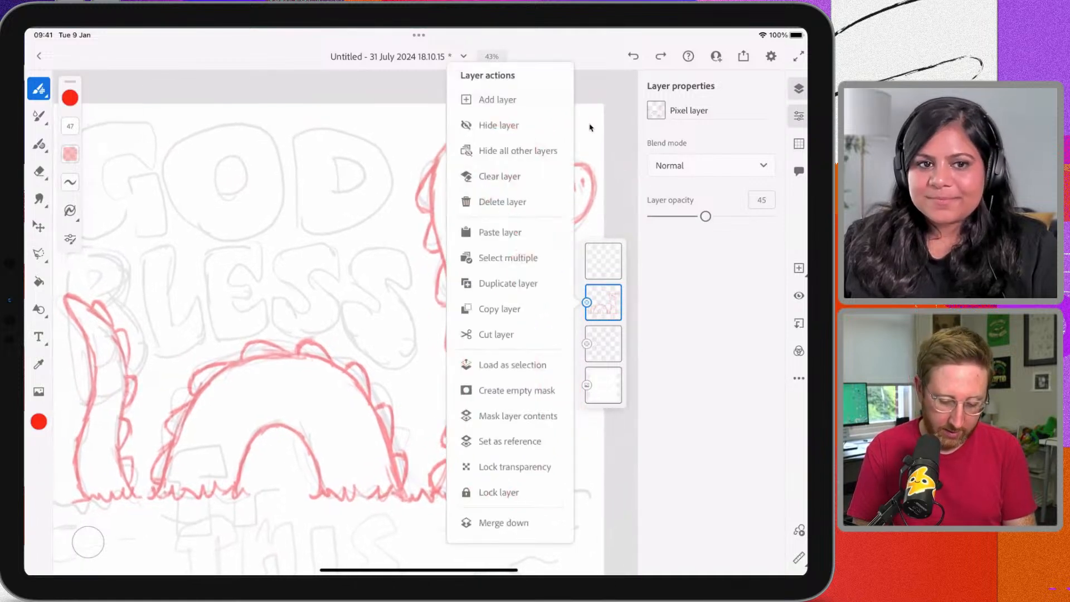
key(alt+bracketright)
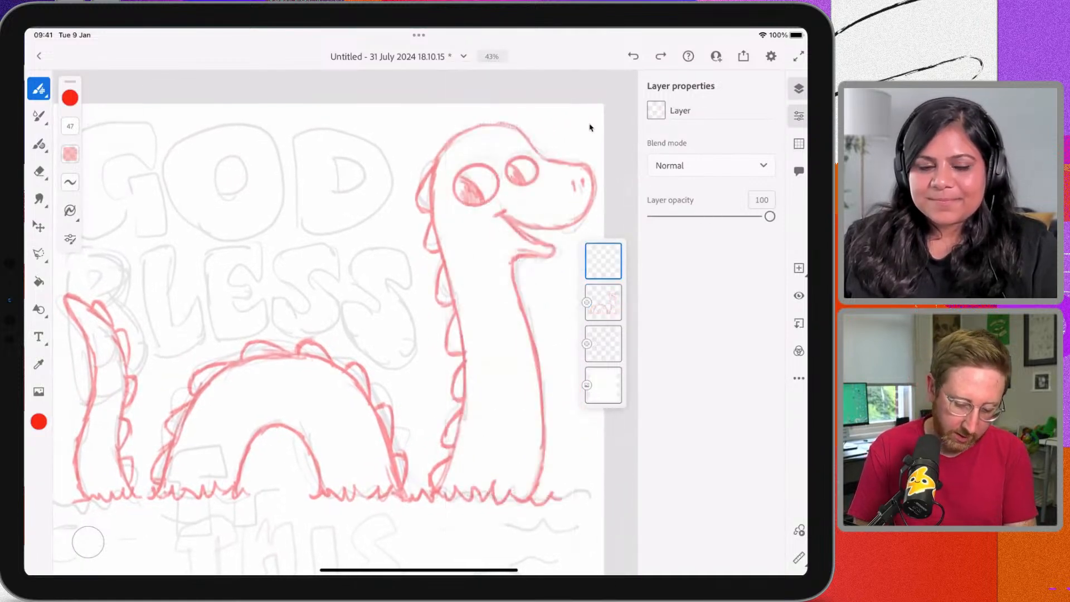
key(F7)
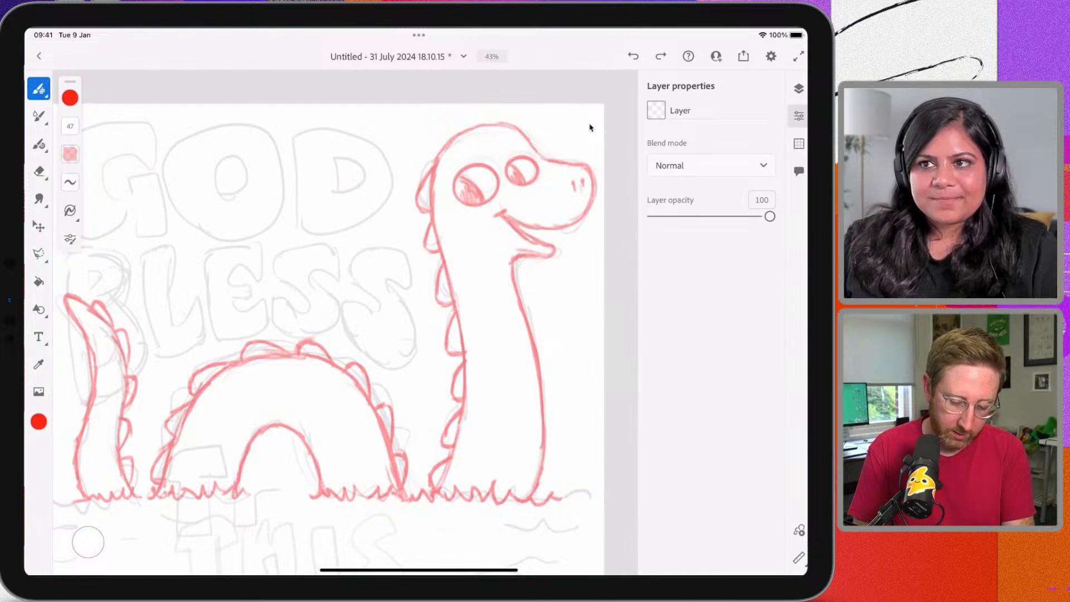
key(F7)
key(Escape)
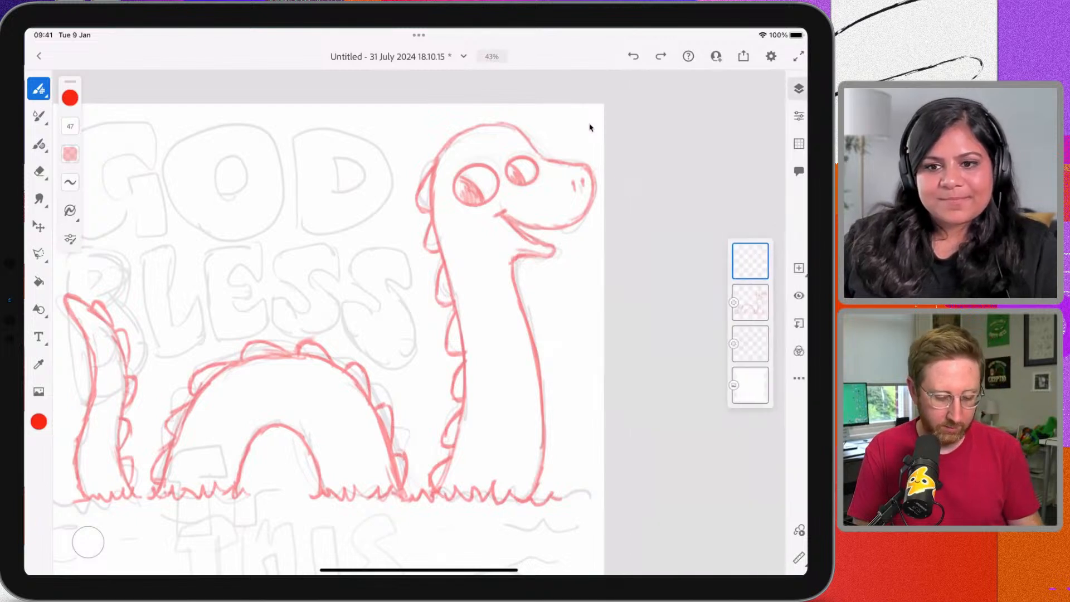
Choose the KYLE Ultimate Rough Inking 2 pixel brush from the favorites and set the drawing colour to black
scroll(590, 127, left, 2)
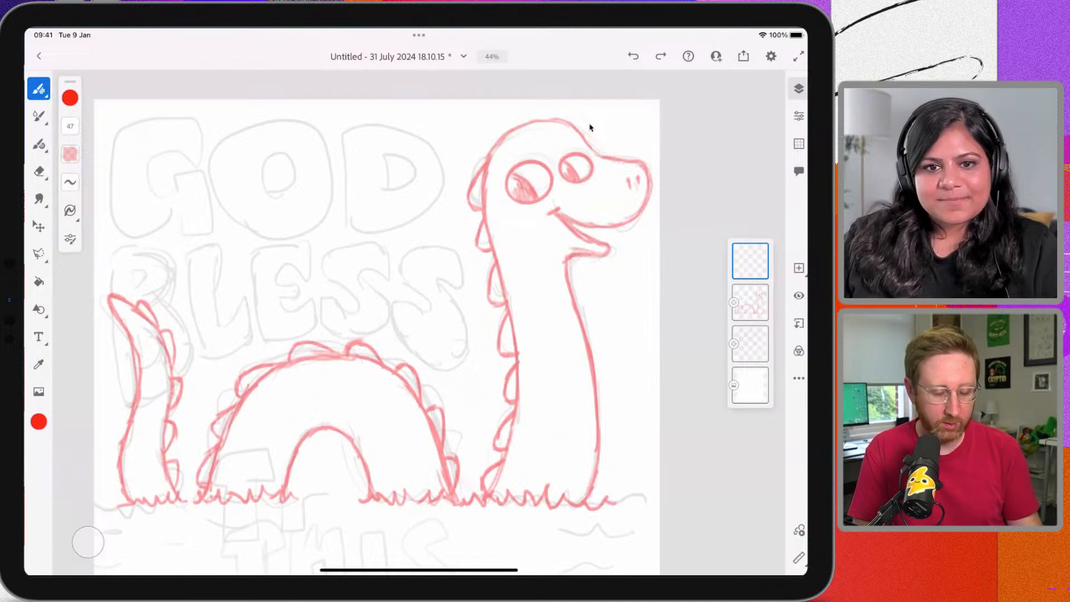
key(b)
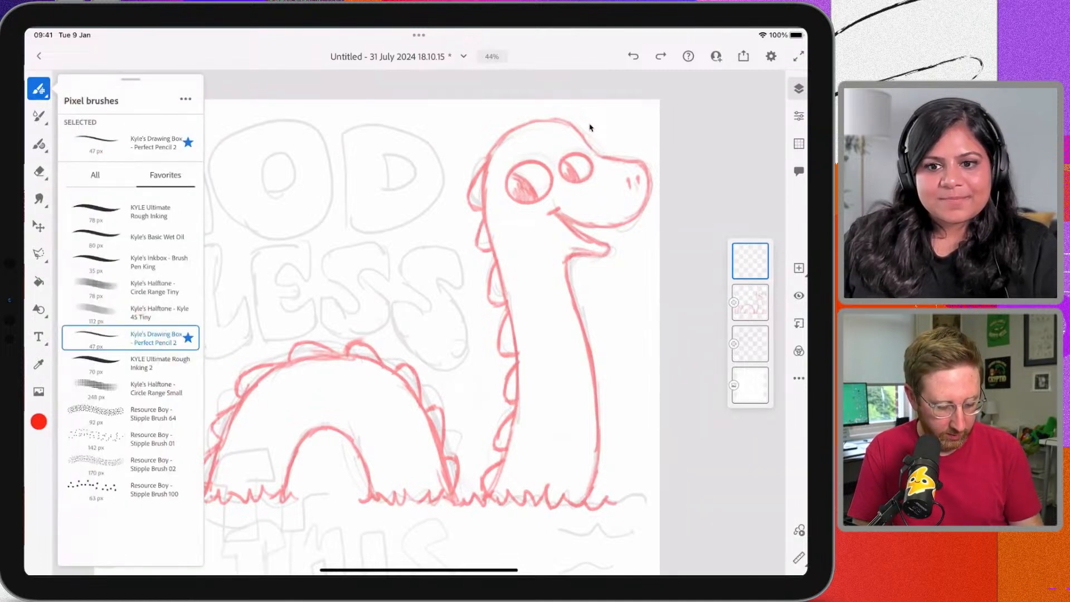
key(Down)
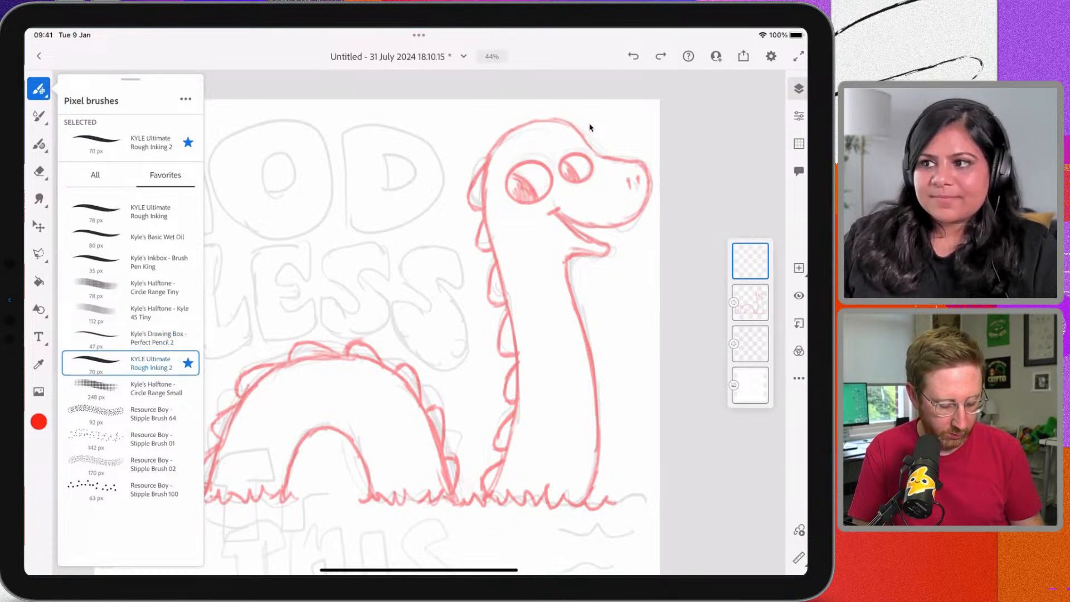
key(c)
key(d)
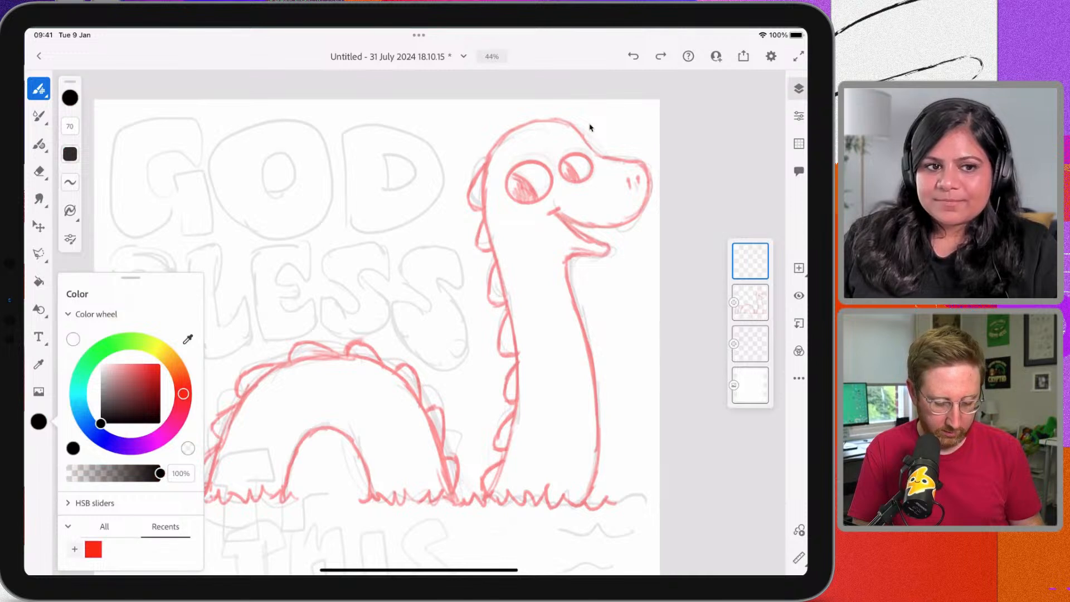
key(Escape)
Draw a black zigzag test stroke across the "BLESS" lettering and undo it
mouse_move(424, 302)
mouse_down()
mouse_move(348, 278)
mouse_move(283, 280)
mouse_up()
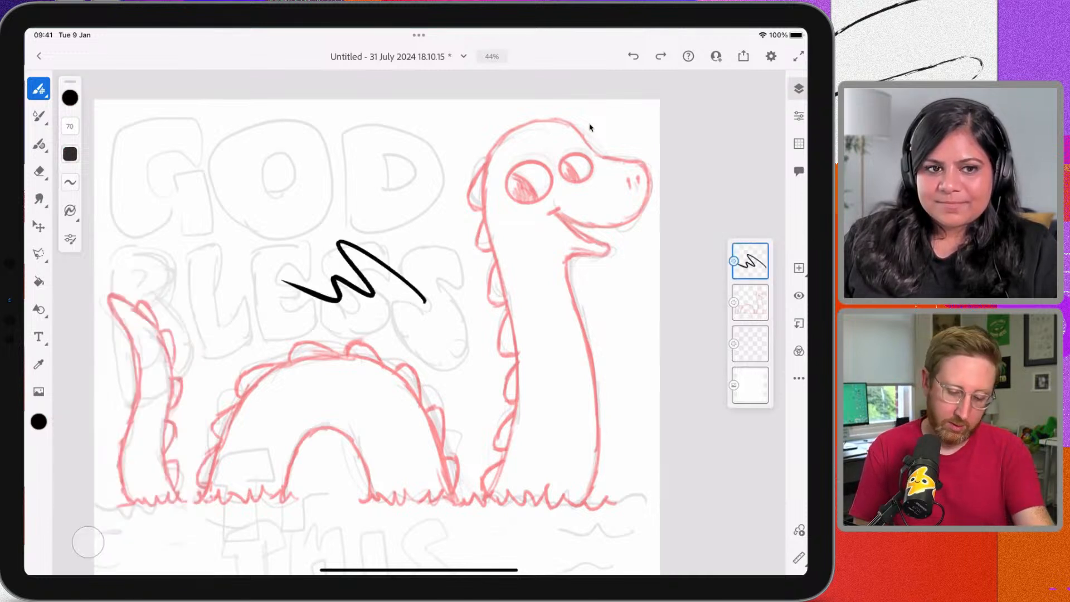
key(ctrl+z)
scroll(399, 317, up, 3)
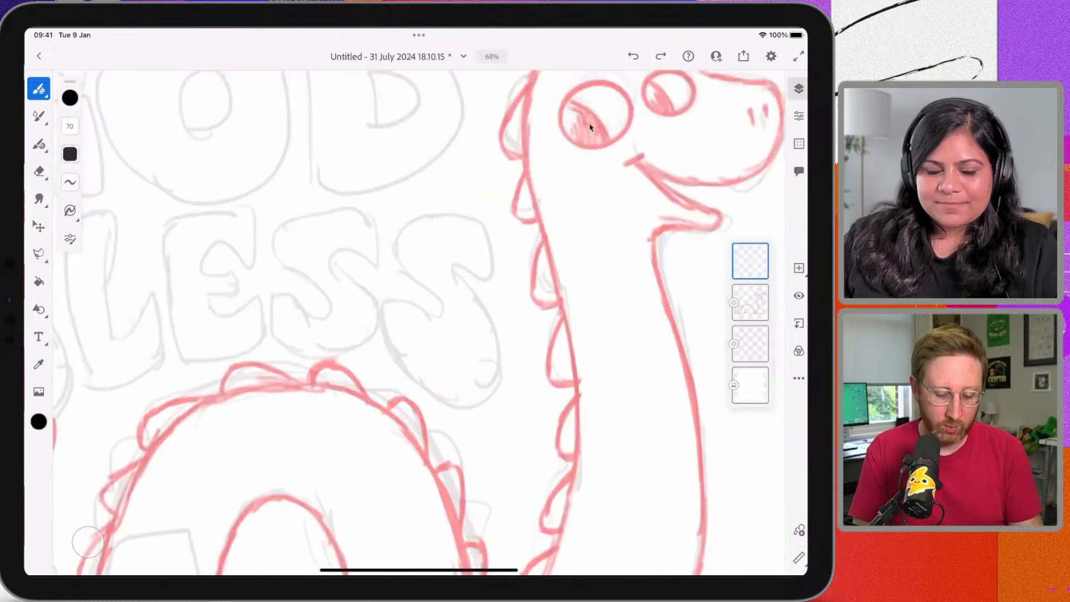
Try a wavy black test stroke over the last letters of the "BLESS" lettering and undo it
mouse_move(492, 288)
mouse_down()
mouse_move(449, 283)
mouse_move(490, 344)
mouse_move(400, 297)
mouse_move(411, 356)
mouse_move(388, 341)
mouse_up()
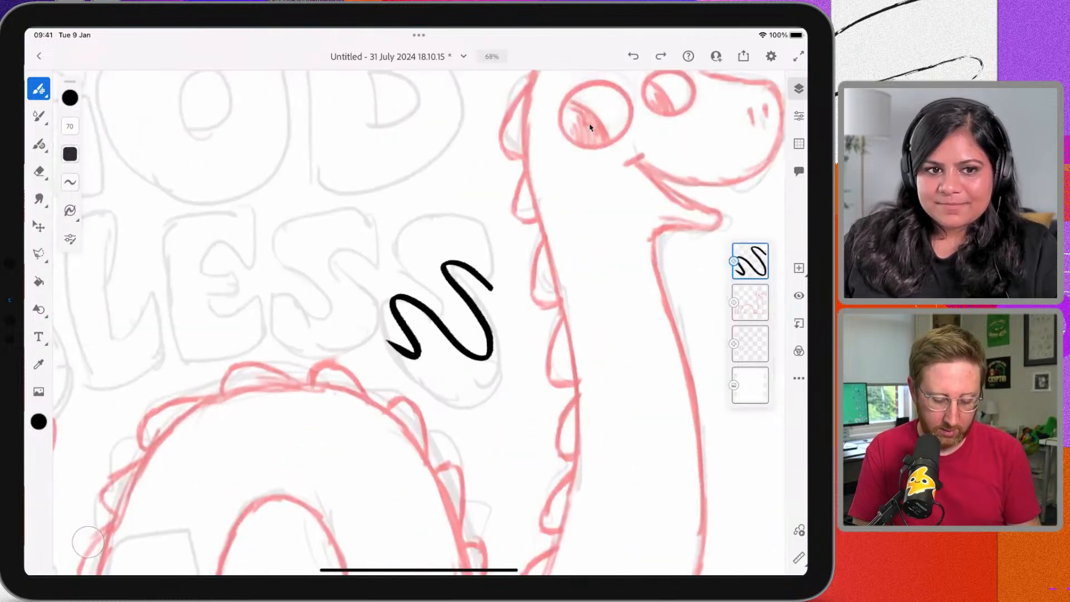
key(ctrl+z)
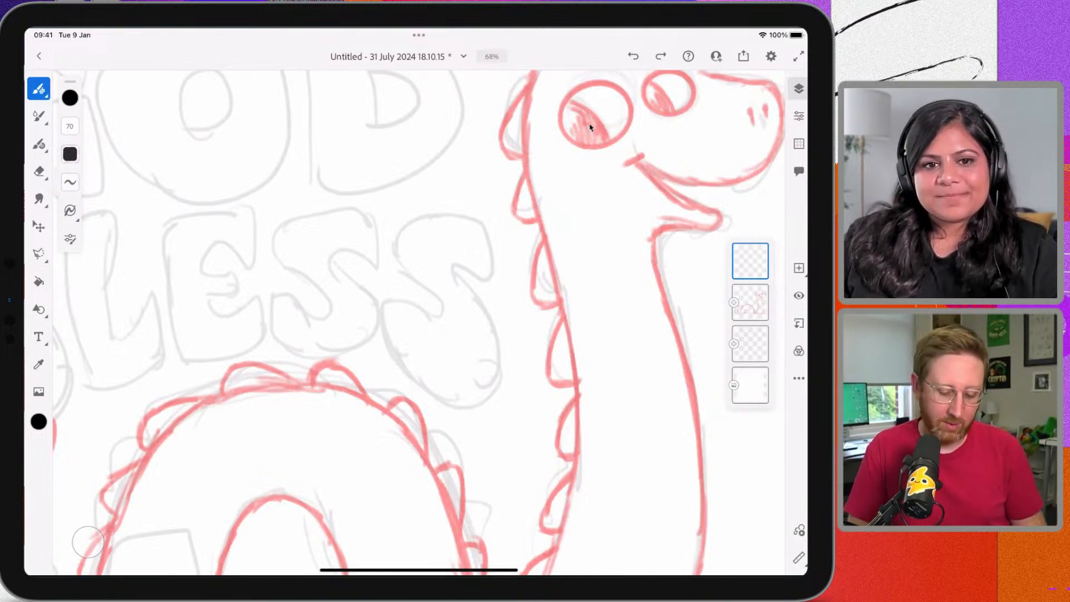
scroll(589, 127, right, 3)
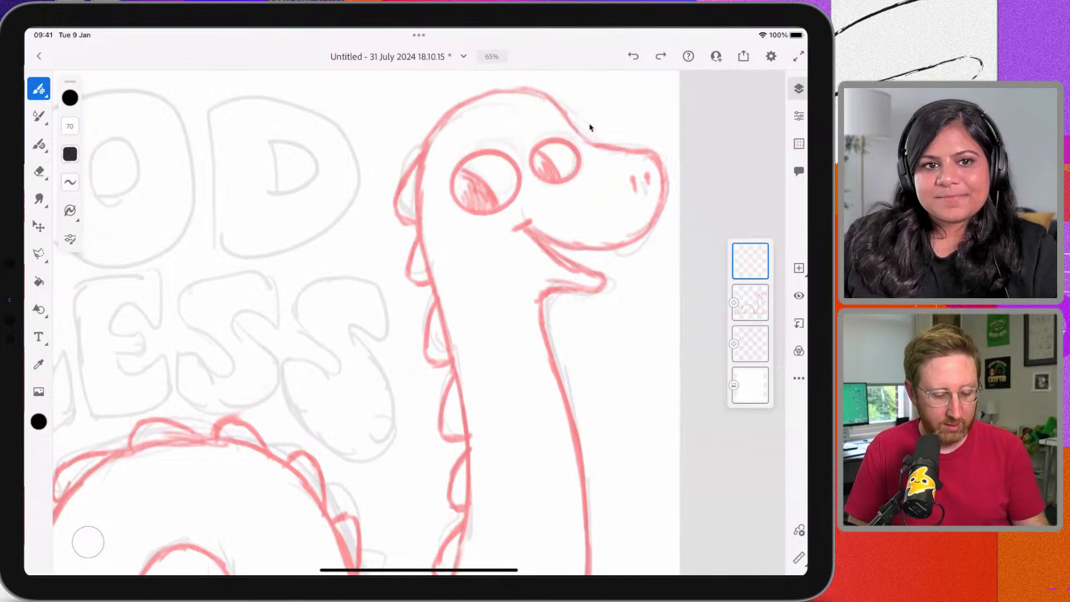
key(b)
key(b)
key(b)
key(b)
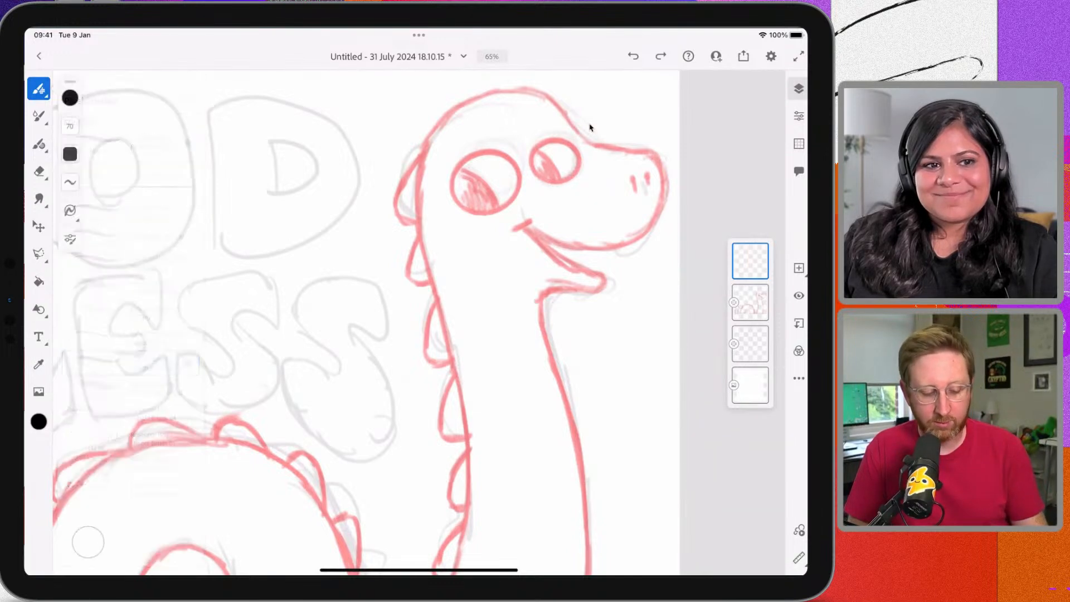
key(b)
key(b)
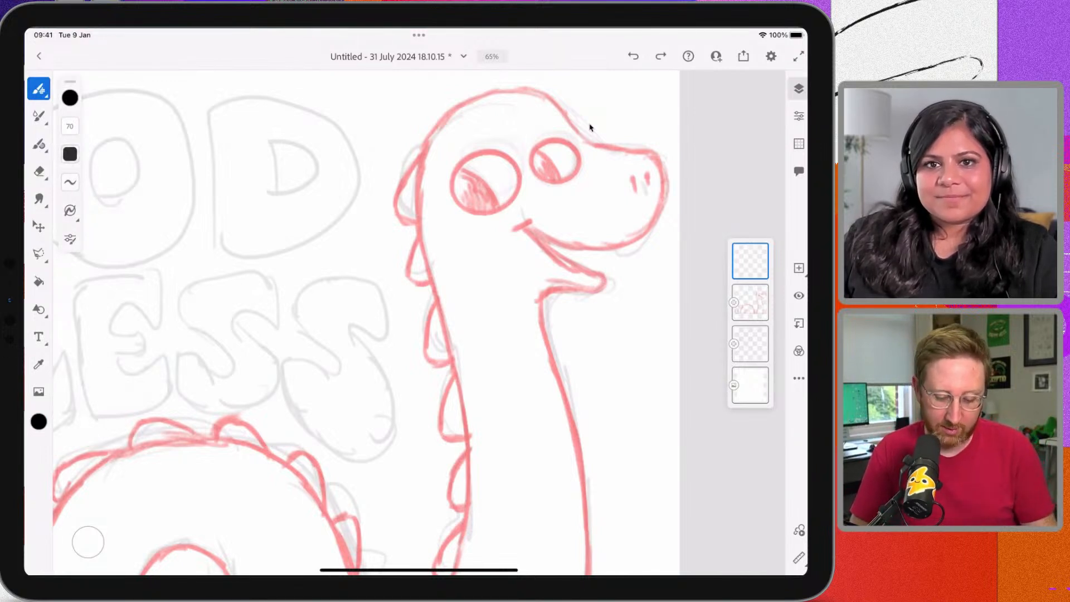
Try a short stroke at the corner of the monster's mouth, undo it and set the brush size to 60
drag(531, 218, 506, 235)
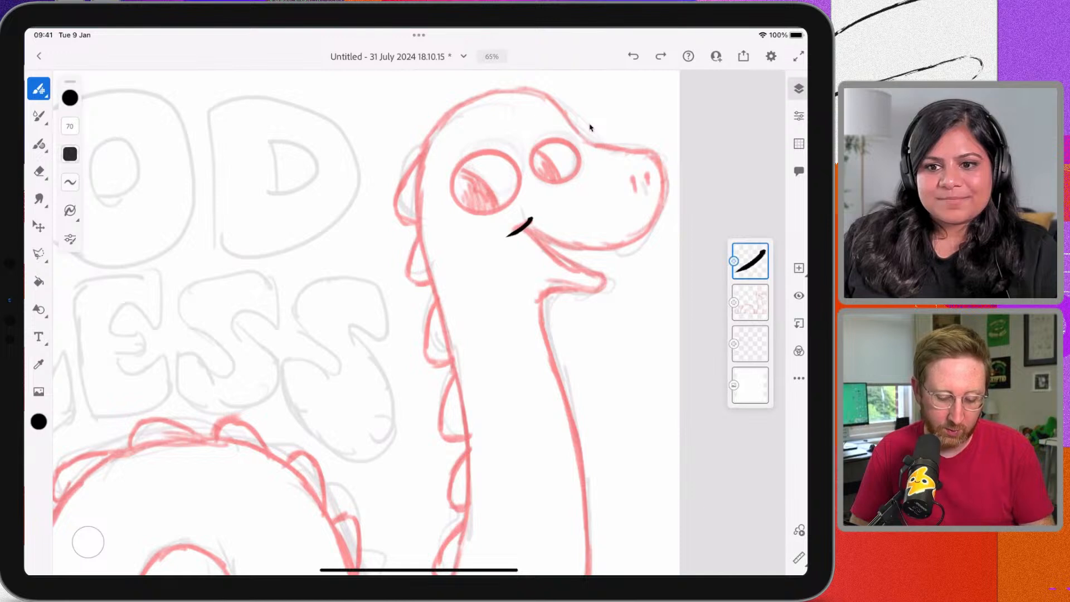
key(ctrl+z)
click(70, 126)
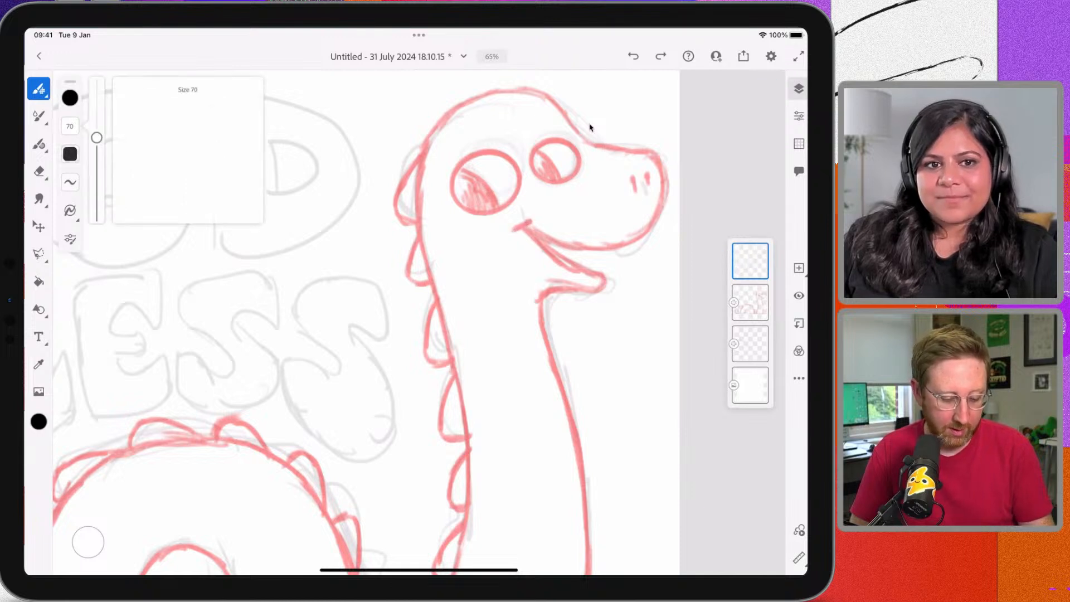
drag(97, 137, 96, 109)
click(70, 181)
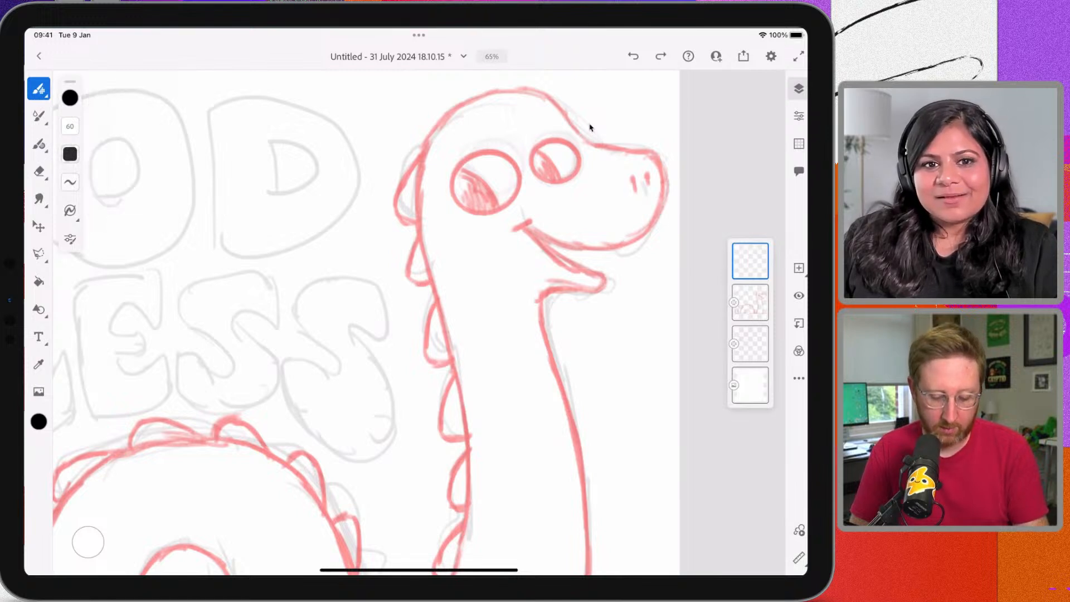
Ink the monster's larger eye with a round outline and a solid black pupil, leaving a small round highlight
mouse_move(478, 213)
mouse_down()
mouse_move(460, 154)
mouse_move(509, 204)
mouse_move(478, 213)
mouse_up()
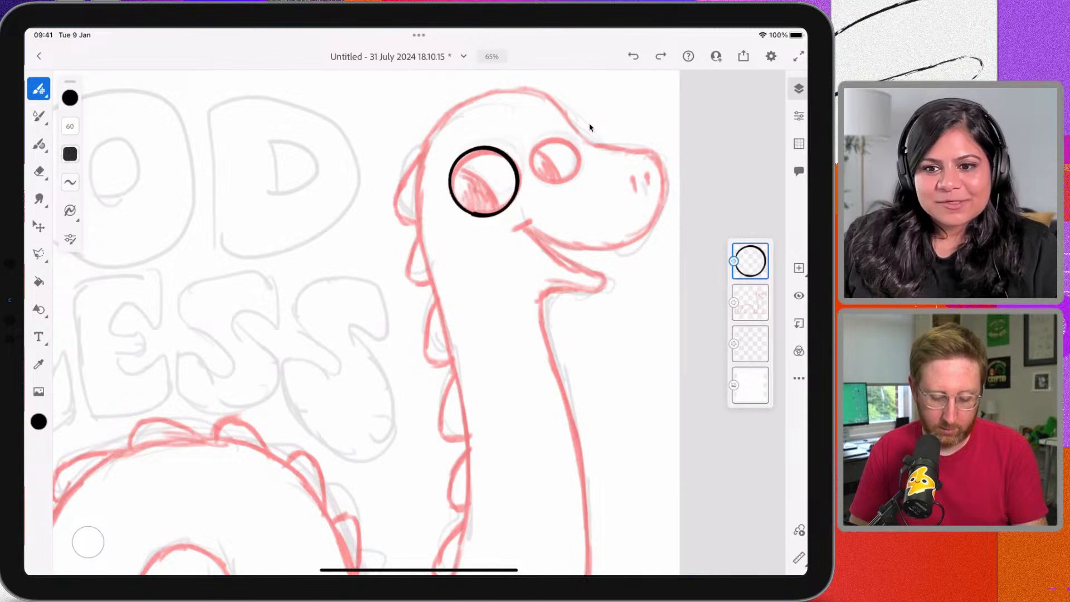
drag(496, 212, 451, 170)
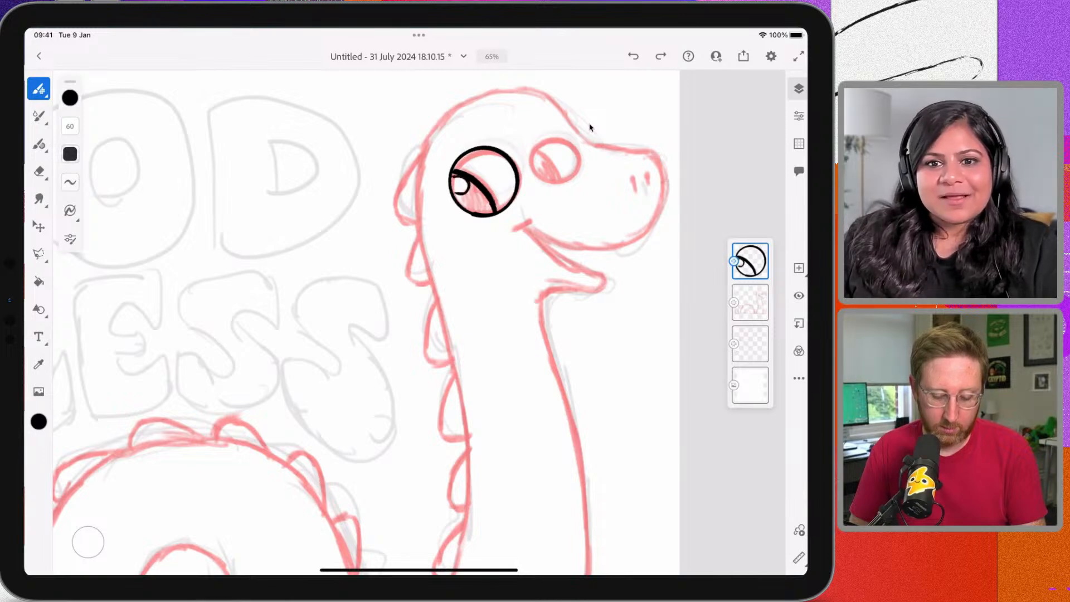
scroll(589, 127, up, 3)
mouse_move(471, 245)
mouse_down()
mouse_move(460, 228)
mouse_move(449, 232)
mouse_up()
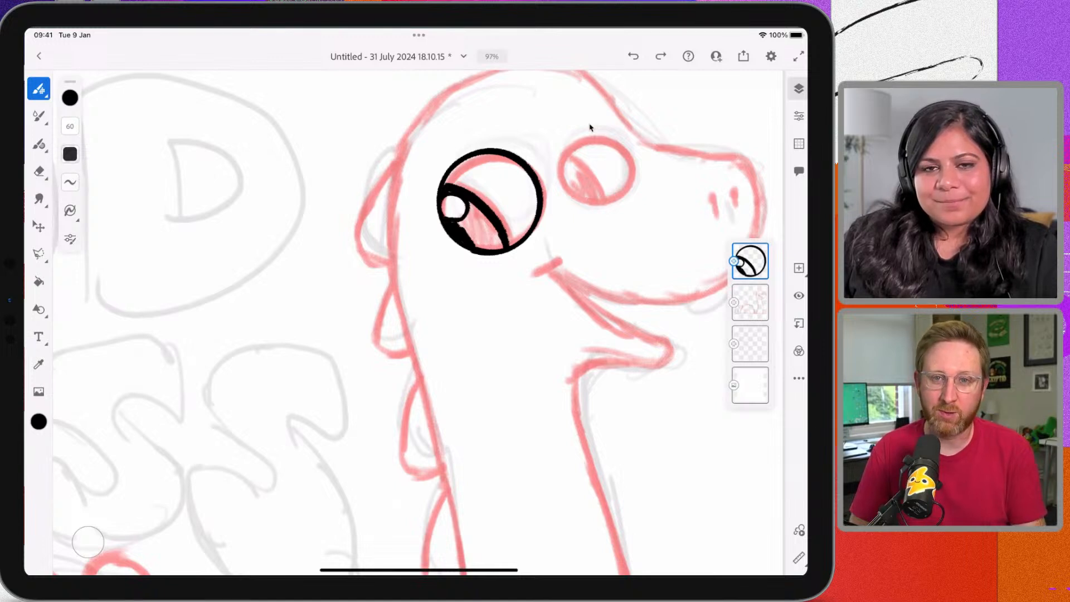
mouse_move(484, 243)
mouse_down()
mouse_move(474, 207)
mouse_move(478, 239)
mouse_move(499, 238)
mouse_move(473, 241)
mouse_up()
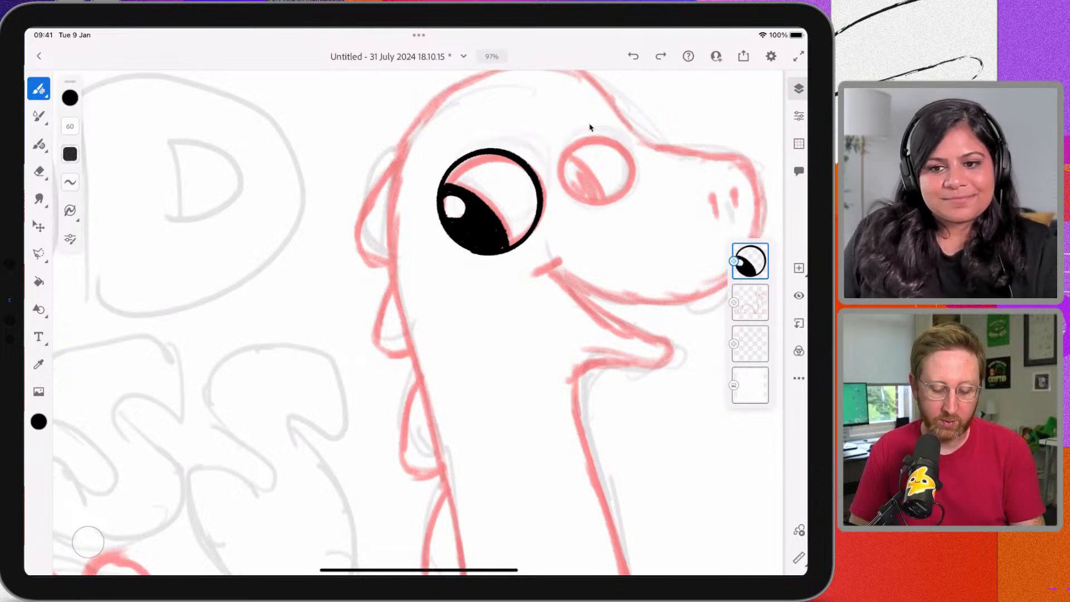
Ink the smaller eye with a round outline and a black pupil with a highlight, matching the larger eye
scroll(589, 127, down, 1)
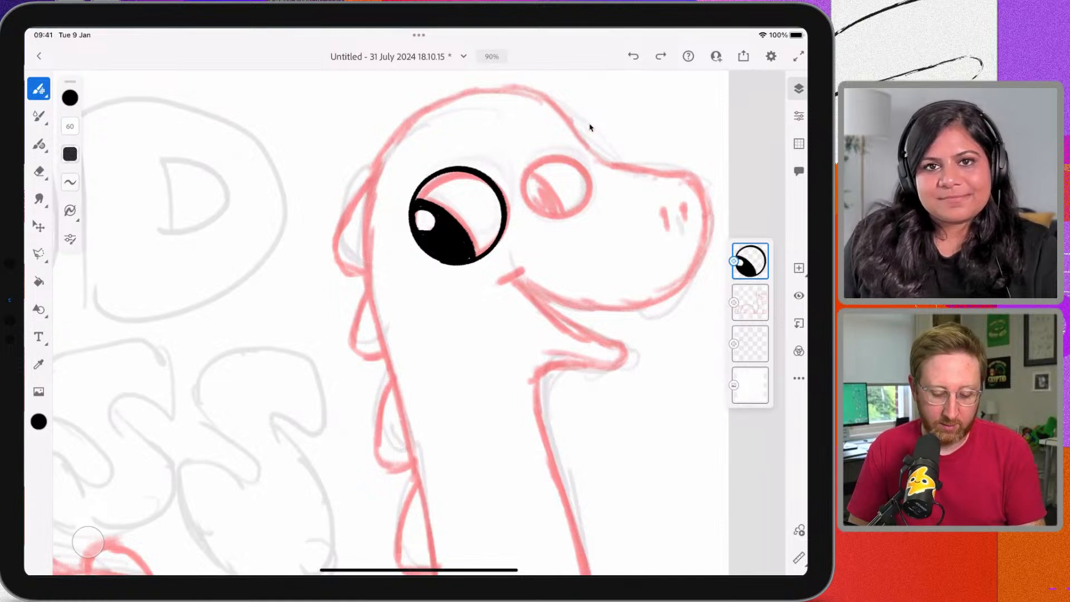
mouse_move(544, 217)
mouse_down()
mouse_move(525, 163)
mouse_move(576, 156)
mouse_move(583, 200)
mouse_move(546, 218)
mouse_up()
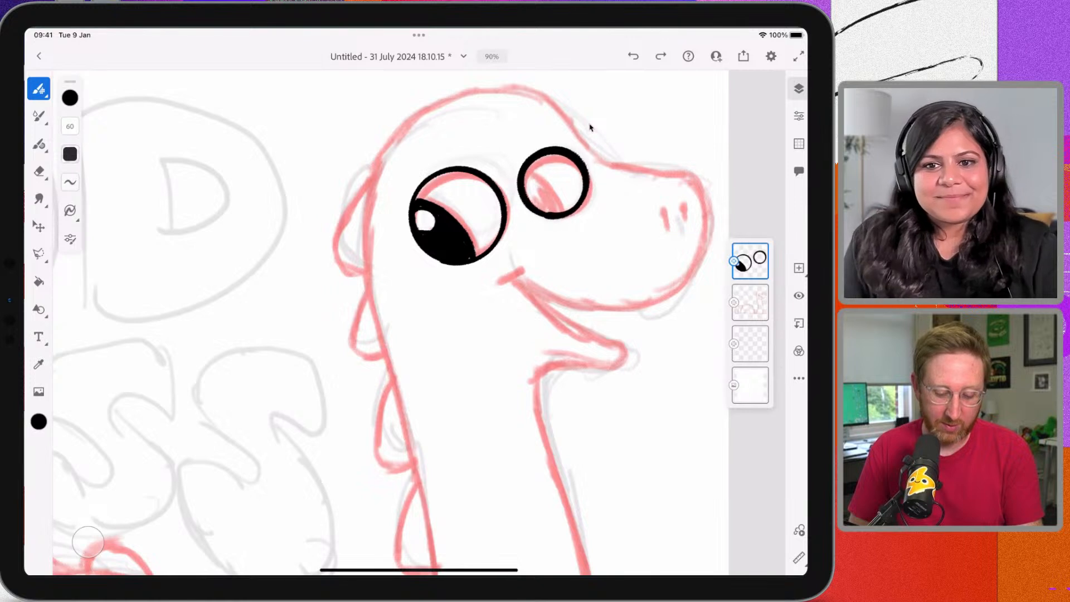
drag(564, 213, 528, 170)
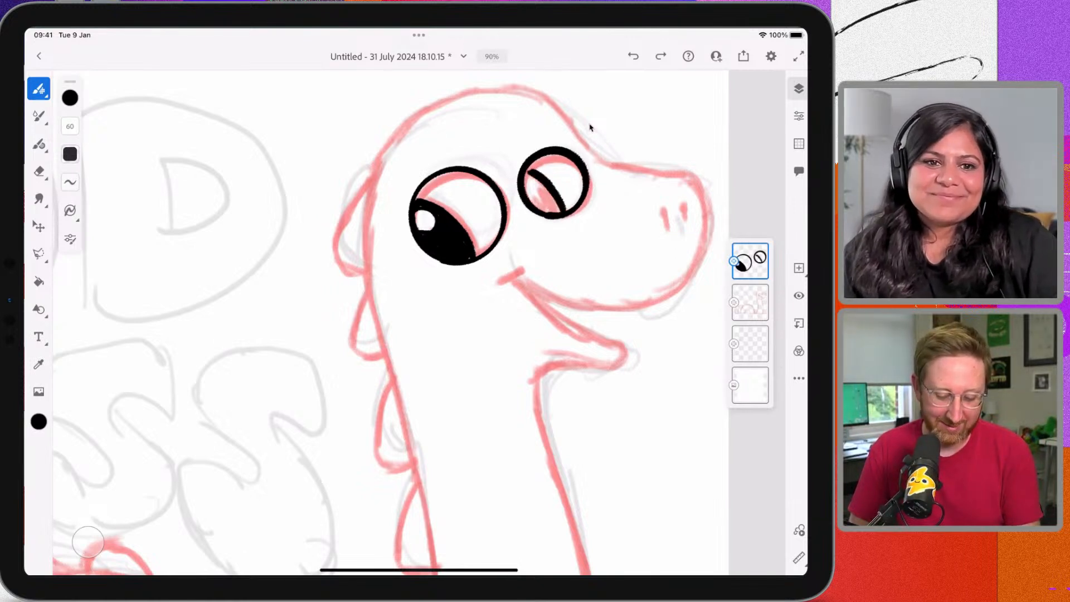
mouse_move(564, 209)
mouse_down()
mouse_move(554, 186)
mouse_move(542, 195)
mouse_move(528, 174)
mouse_up()
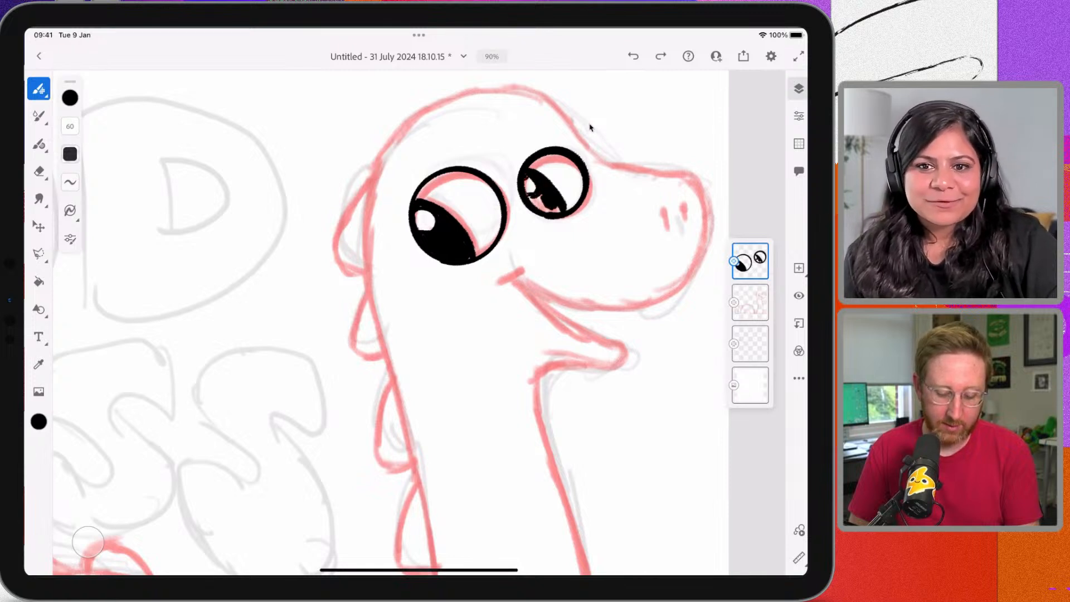
drag(554, 212, 534, 198)
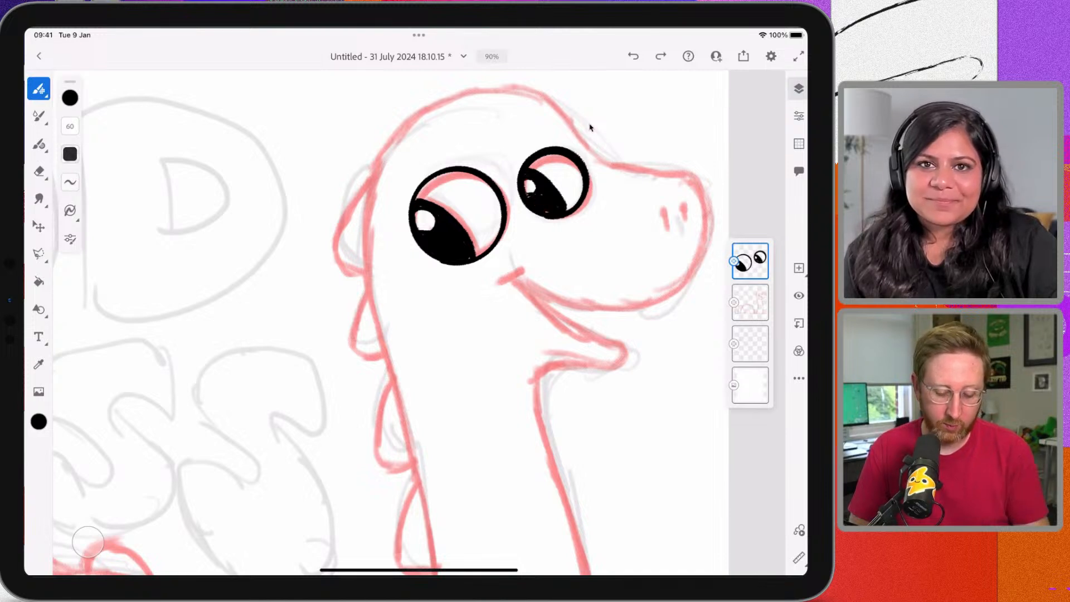
Ink the short crease at the corner of the mouth and the two nostrils on the snout
scroll(590, 127, down, 1)
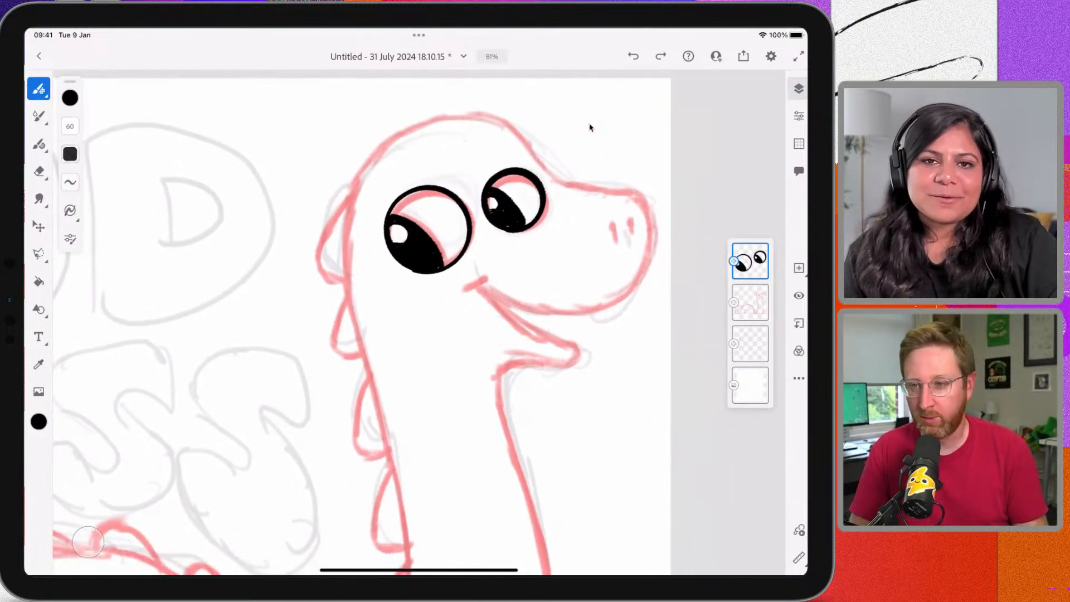
scroll(591, 128, down, 1)
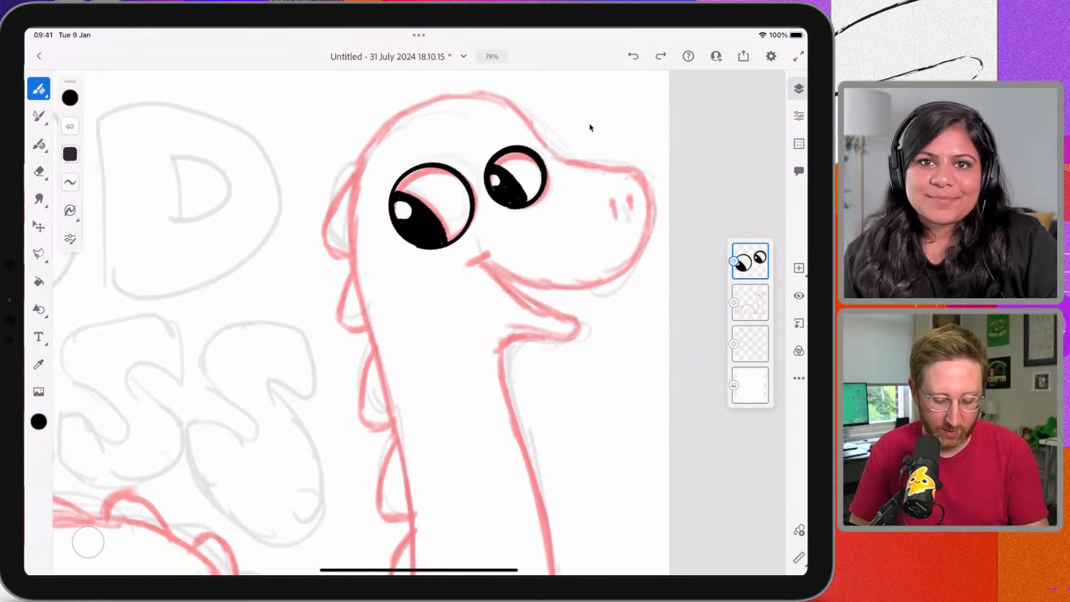
drag(488, 251, 470, 266)
key(ctrl+z)
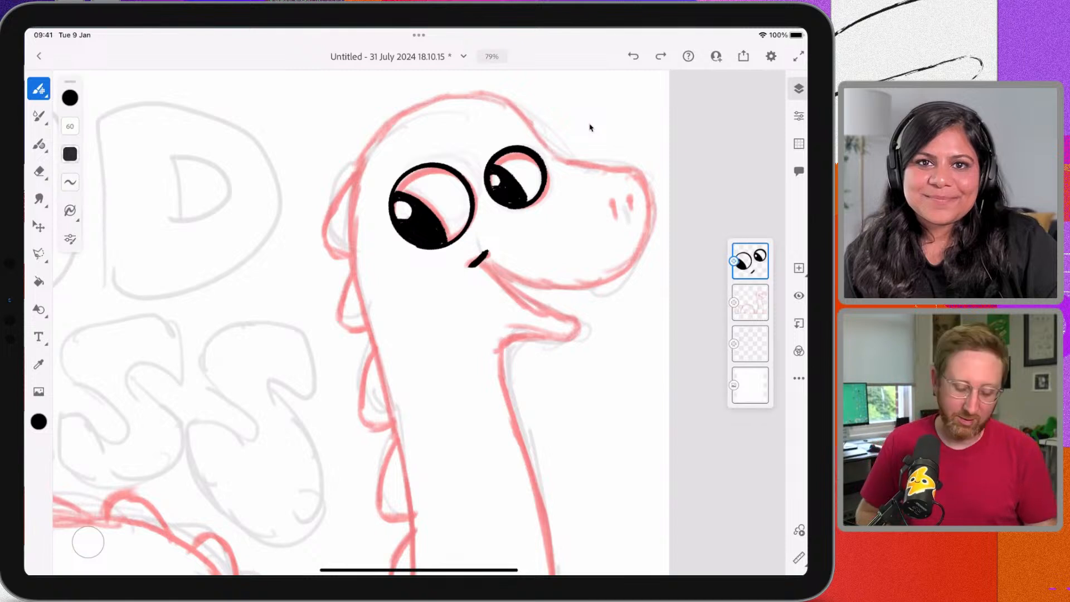
scroll(589, 127, right, 1)
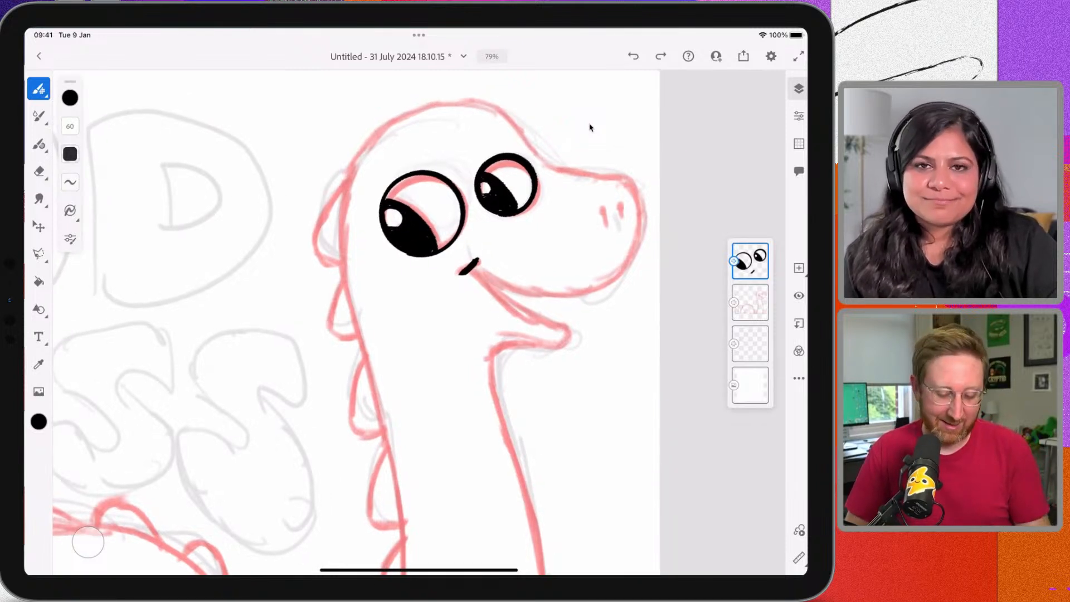
mouse_move(603, 213)
mouse_down()
mouse_move(604, 223)
mouse_move(621, 216)
mouse_up()
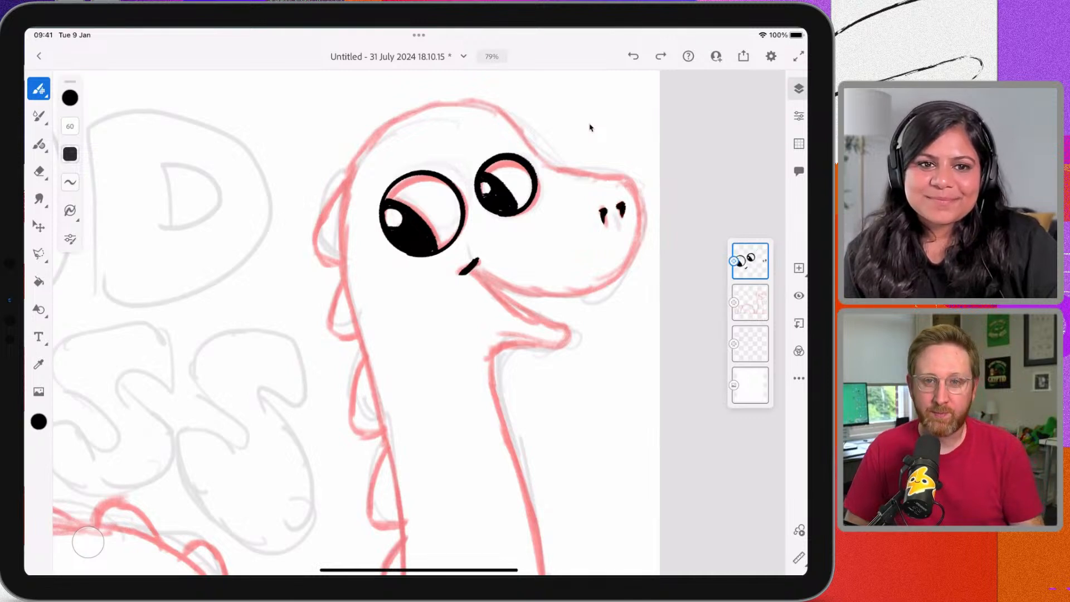
Ink the front of the snout, the upper lip and the open lower jaw round to the throat
mouse_move(627, 177)
mouse_down()
mouse_move(641, 203)
mouse_move(640, 245)
mouse_move(613, 281)
mouse_move(532, 293)
mouse_move(462, 272)
mouse_move(563, 327)
mouse_move(544, 350)
mouse_move(488, 339)
mouse_move(491, 374)
mouse_up()
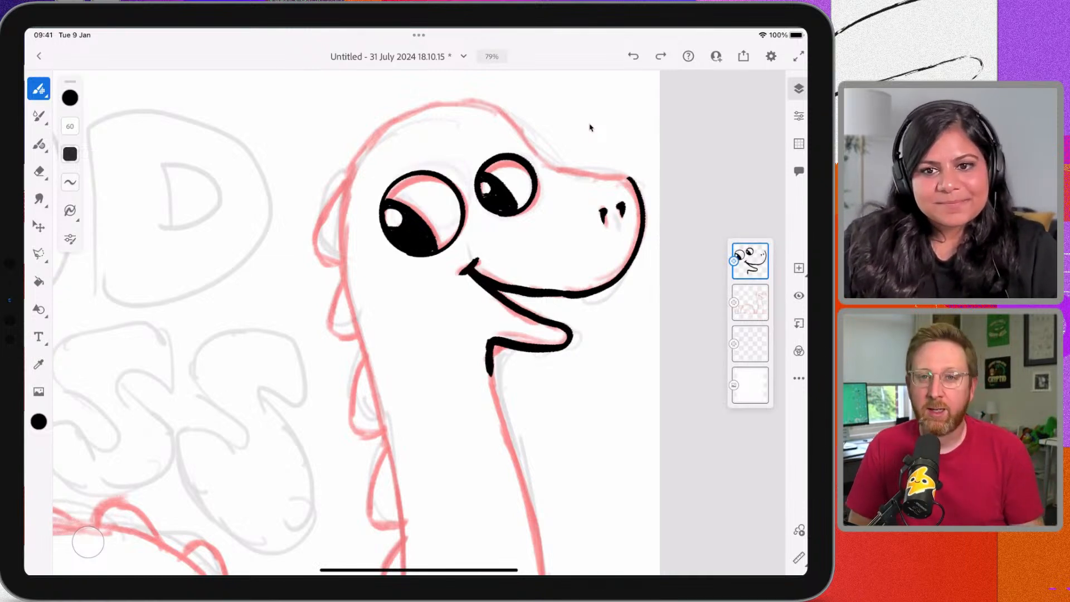
scroll(589, 127, down, 1)
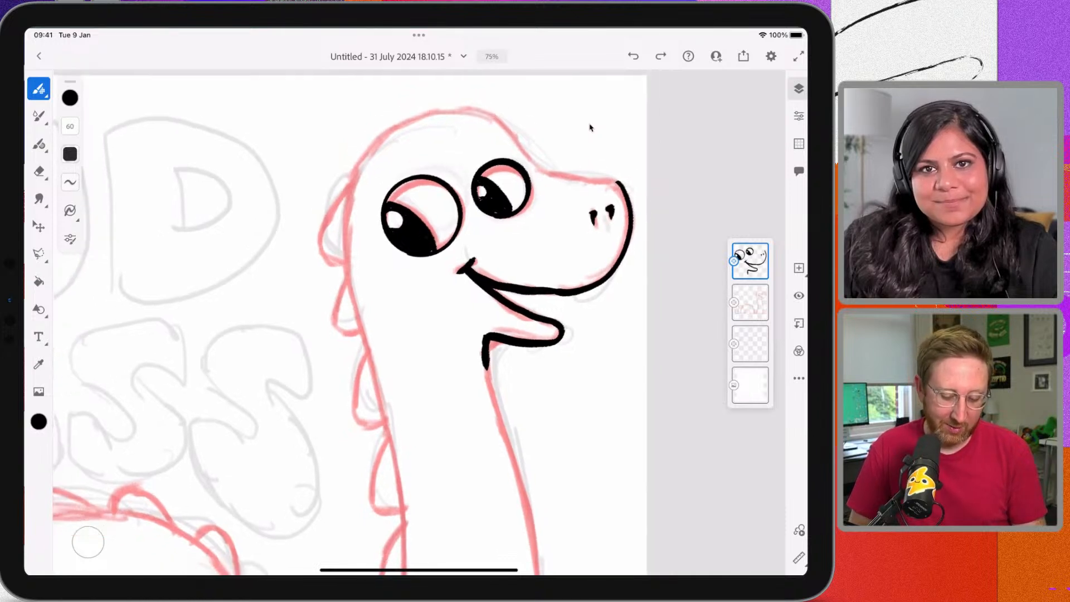
scroll(589, 128, left, 1)
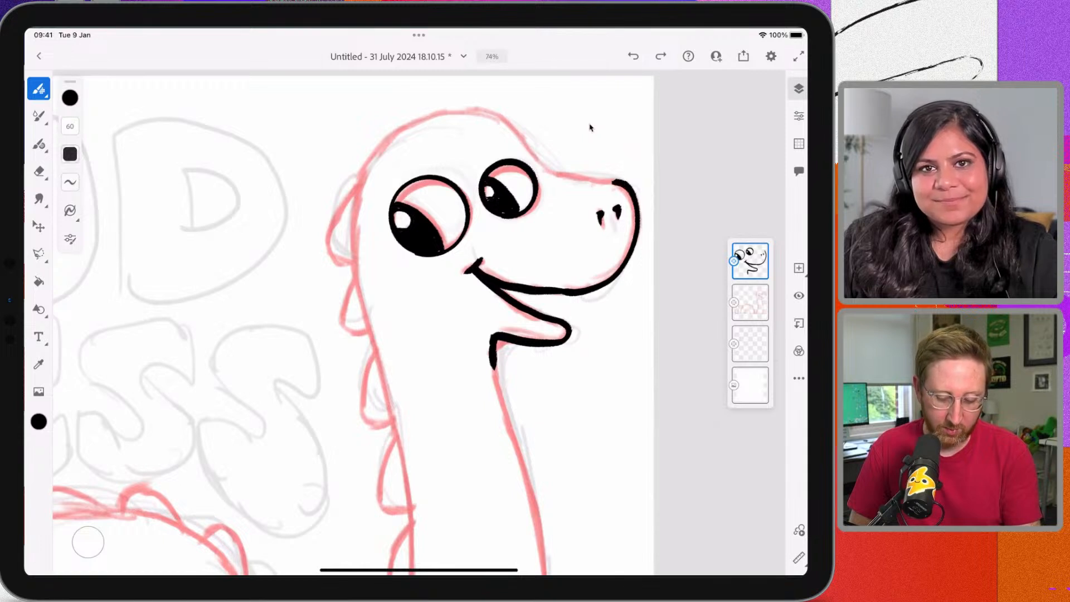
Ink the front and back contours of the neck between the head and the waterline
scroll(589, 127, down, 3)
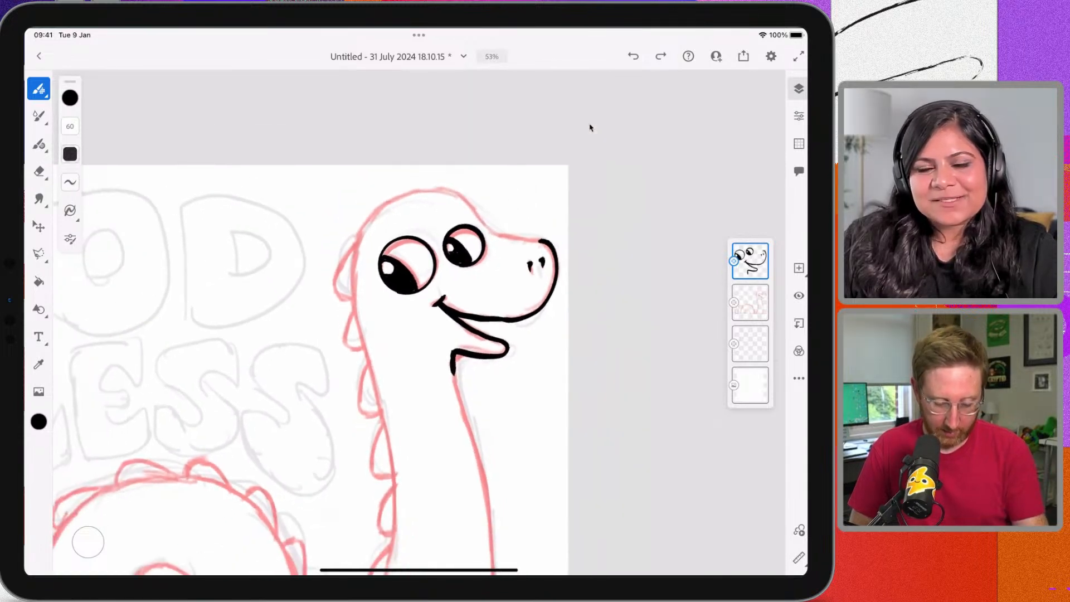
scroll(589, 128, down, 2)
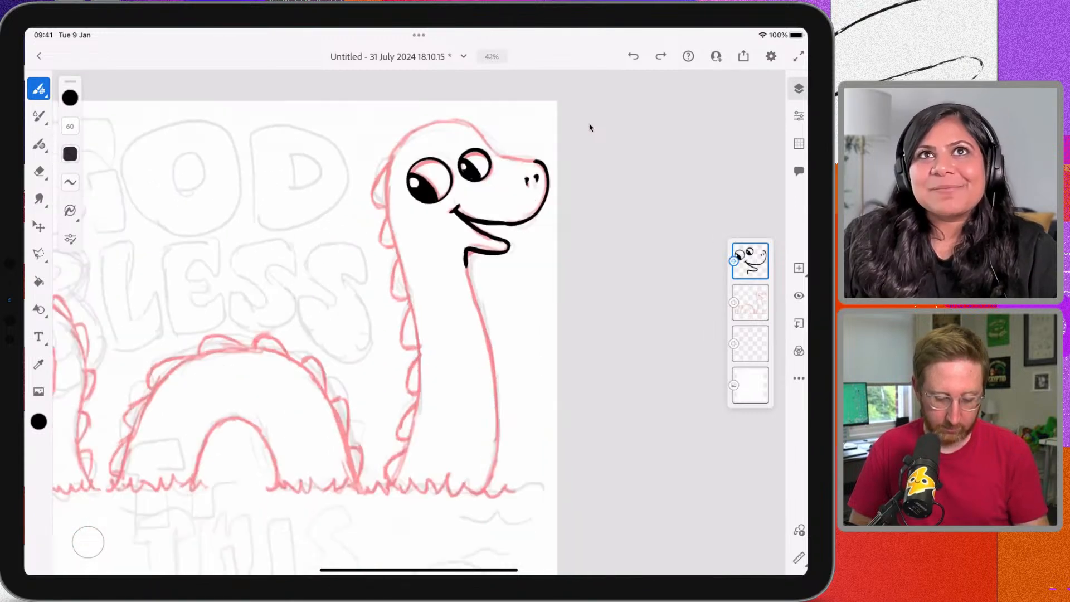
mouse_move(479, 248)
mouse_down()
mouse_move(506, 366)
mouse_move(491, 471)
mouse_up()
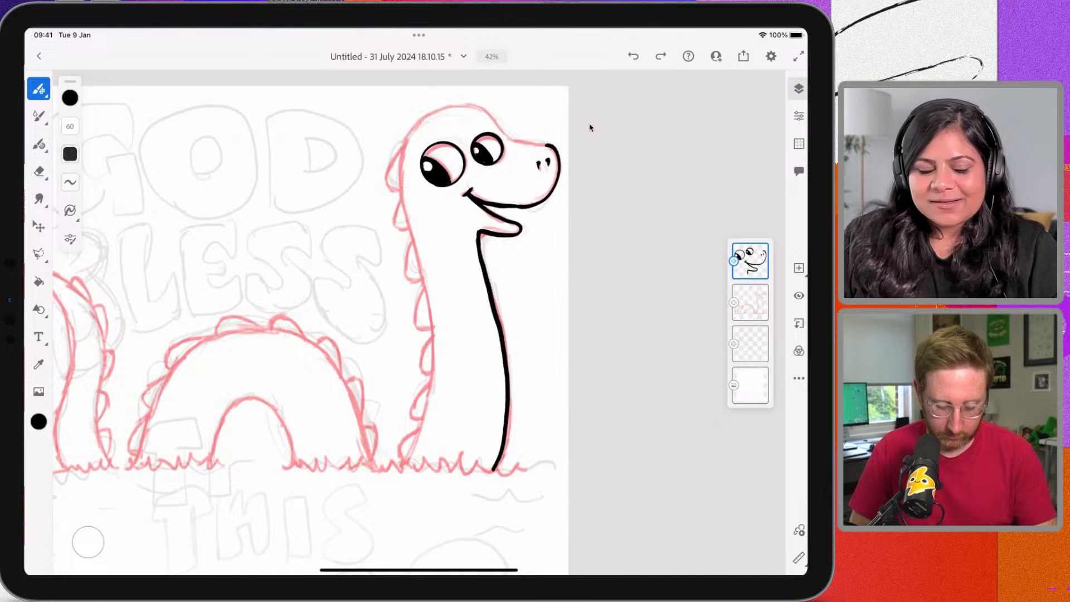
scroll(589, 128, left, 1)
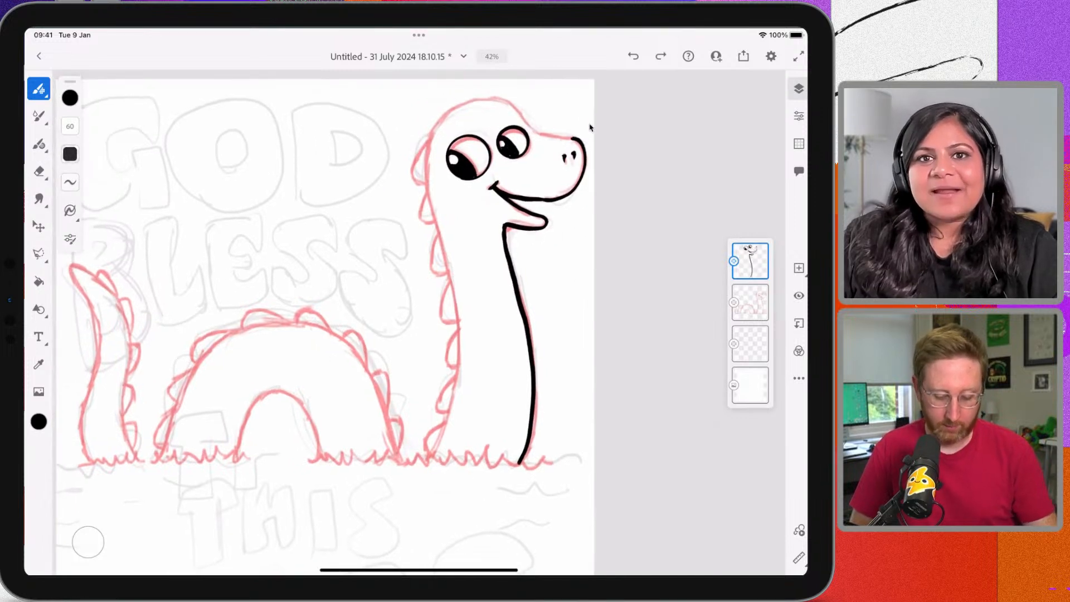
mouse_move(428, 458)
mouse_down()
mouse_move(455, 394)
mouse_move(460, 320)
mouse_move(423, 173)
mouse_up()
Ink the curved top of the head and join it along the bridge of the nose to the snout
scroll(590, 128, up, 1)
scroll(589, 127, up, 2)
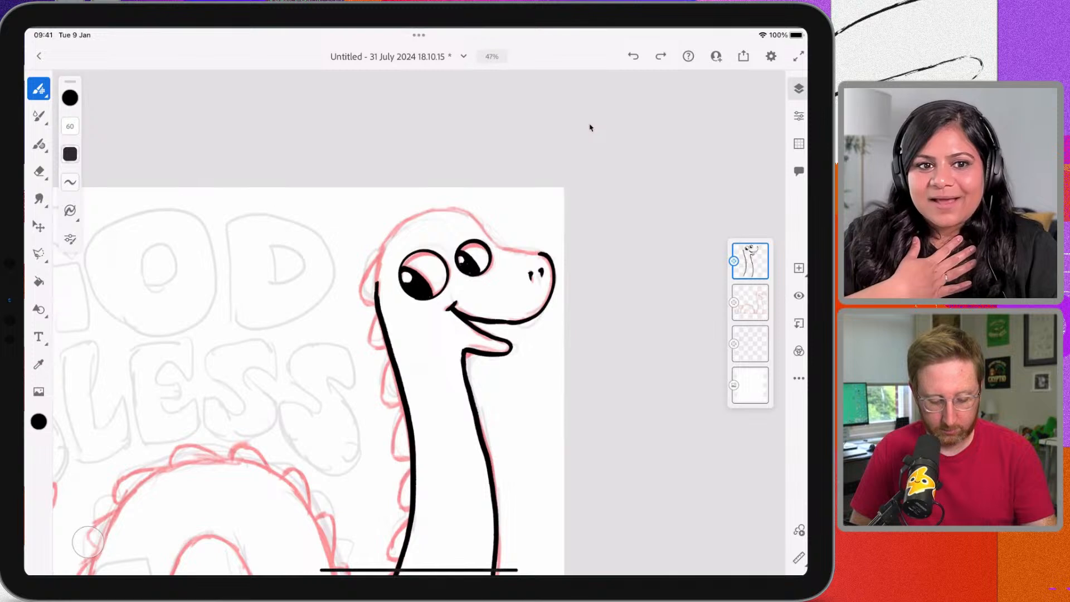
mouse_move(377, 283)
mouse_down()
mouse_move(392, 232)
mouse_move(437, 206)
mouse_move(473, 214)
mouse_move(497, 245)
mouse_up()
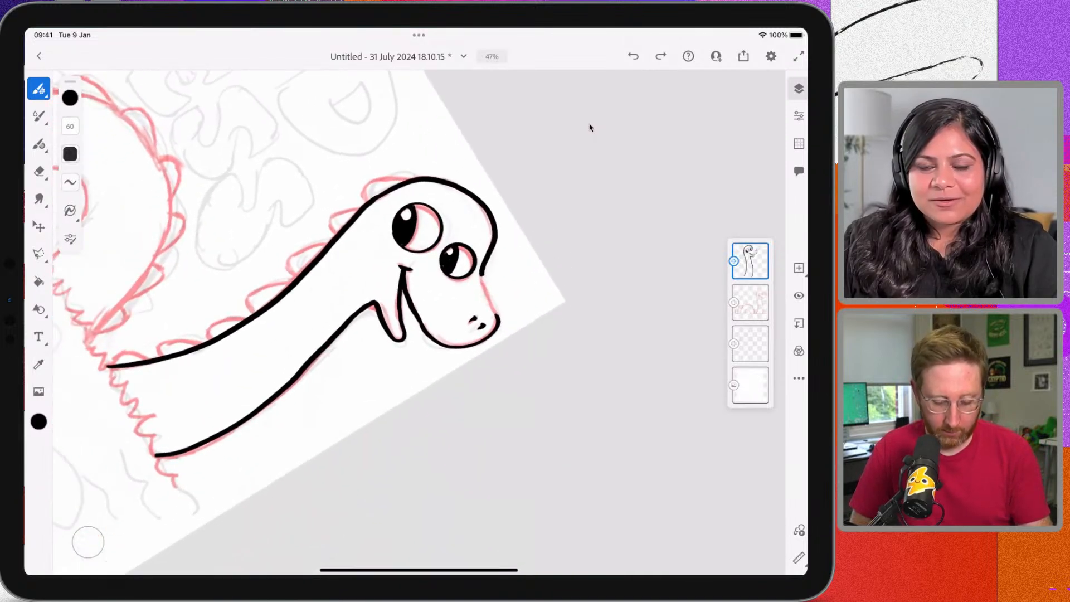
drag(498, 319, 482, 276)
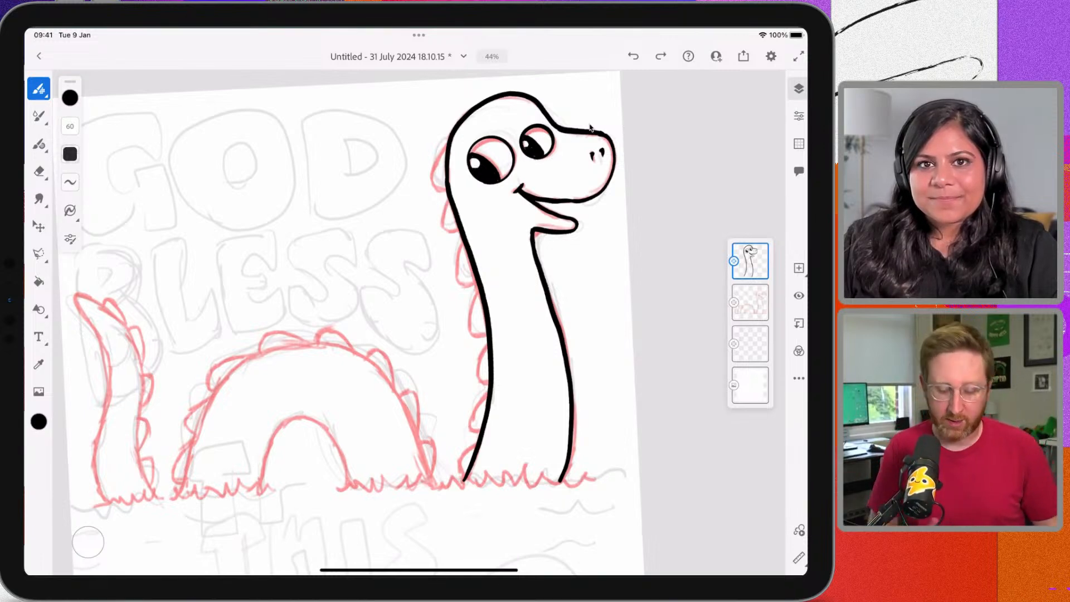
Try inking the topmost spine scale behind the head and undo it
scroll(589, 127, up, 2)
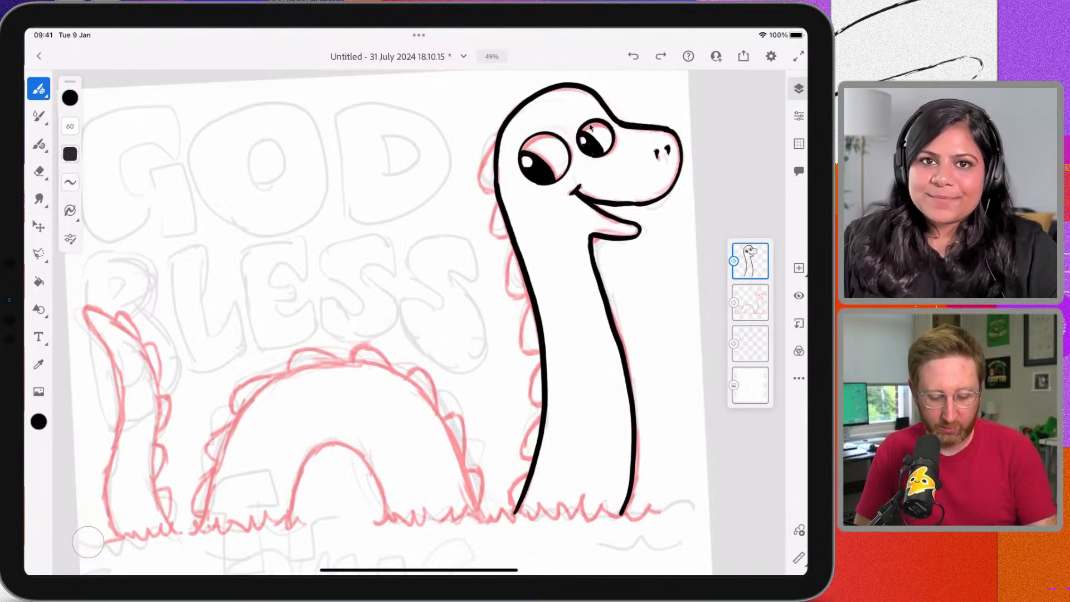
mouse_move(495, 143)
mouse_down()
mouse_move(478, 177)
mouse_move(491, 192)
mouse_up()
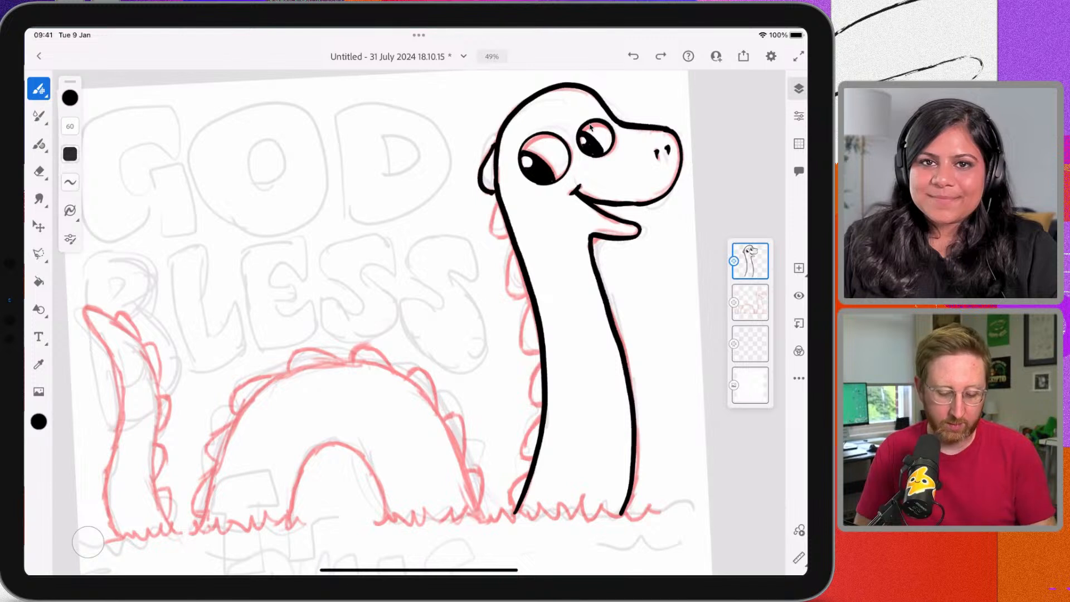
key(ctrl+z)
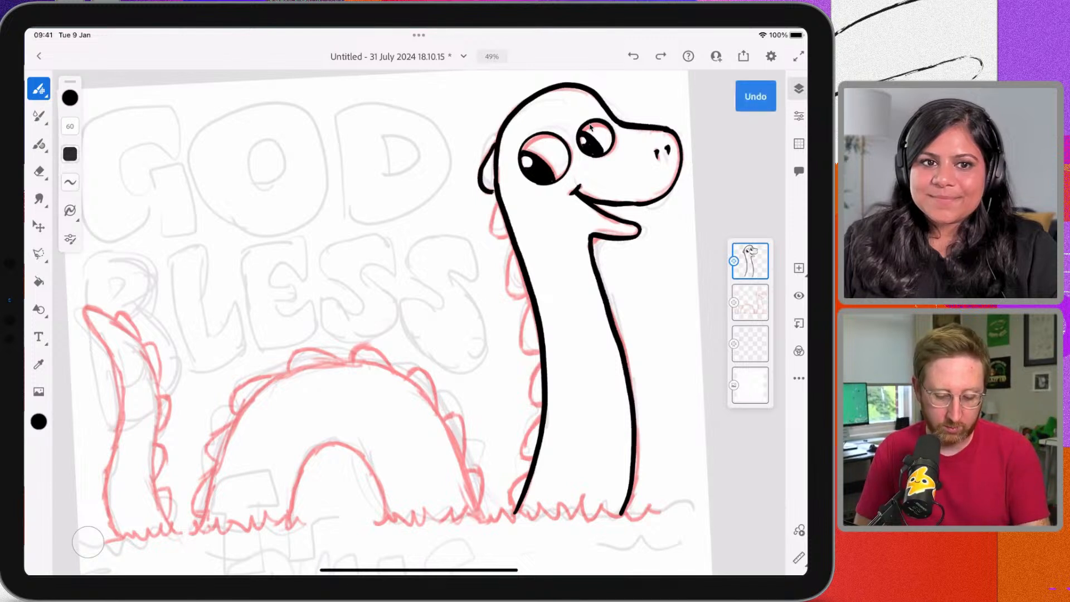
Undo the last spine scale stroke and set the inking brush size to 41
key(ctrl+z)
click(70, 126)
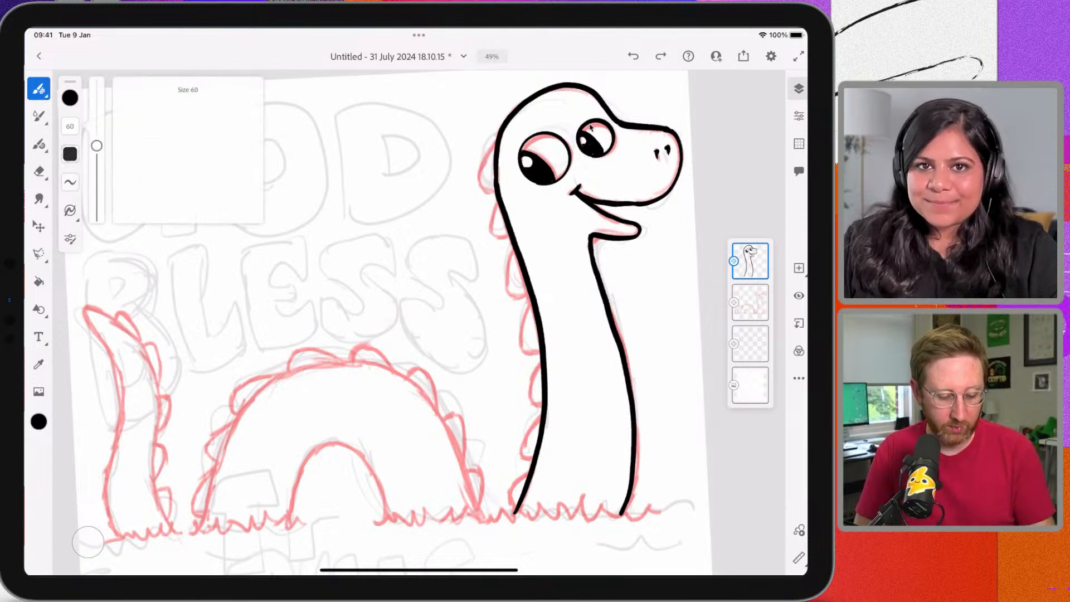
drag(97, 146, 96, 162)
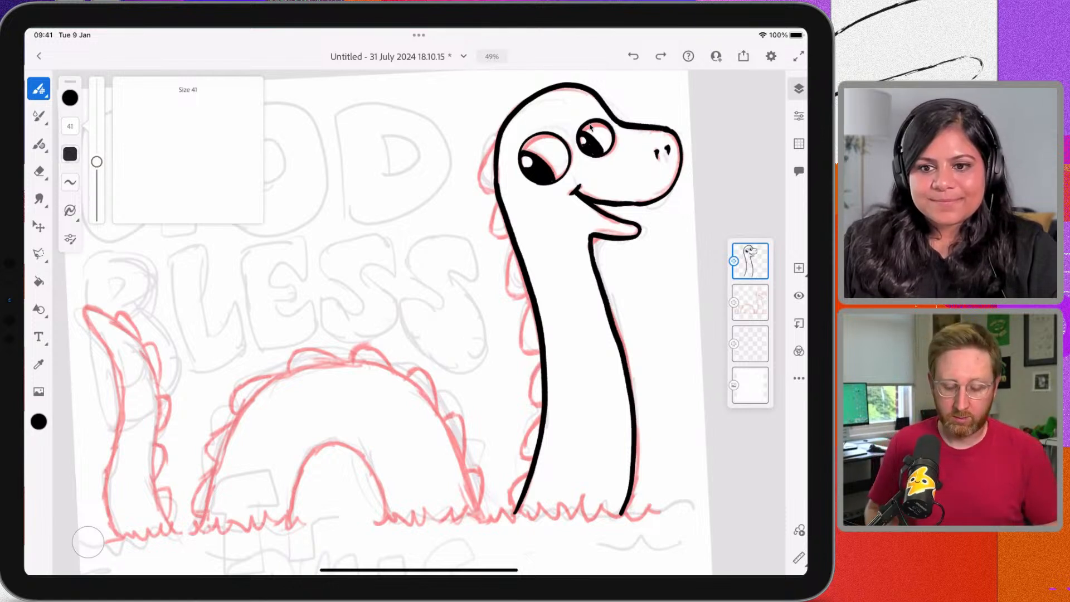
scroll(590, 128, up, 1)
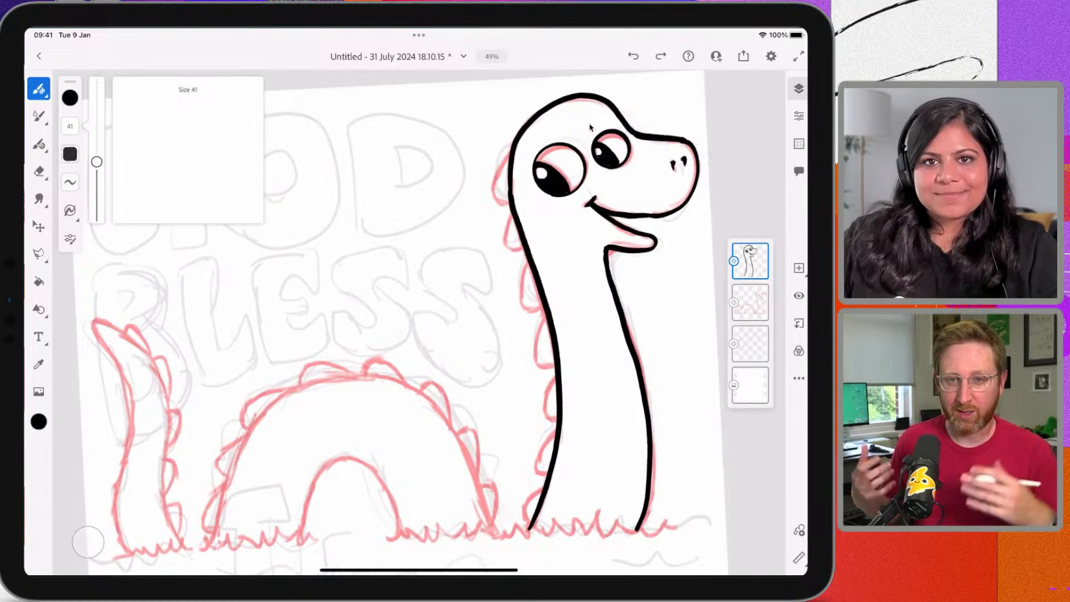
scroll(590, 127, left, 1)
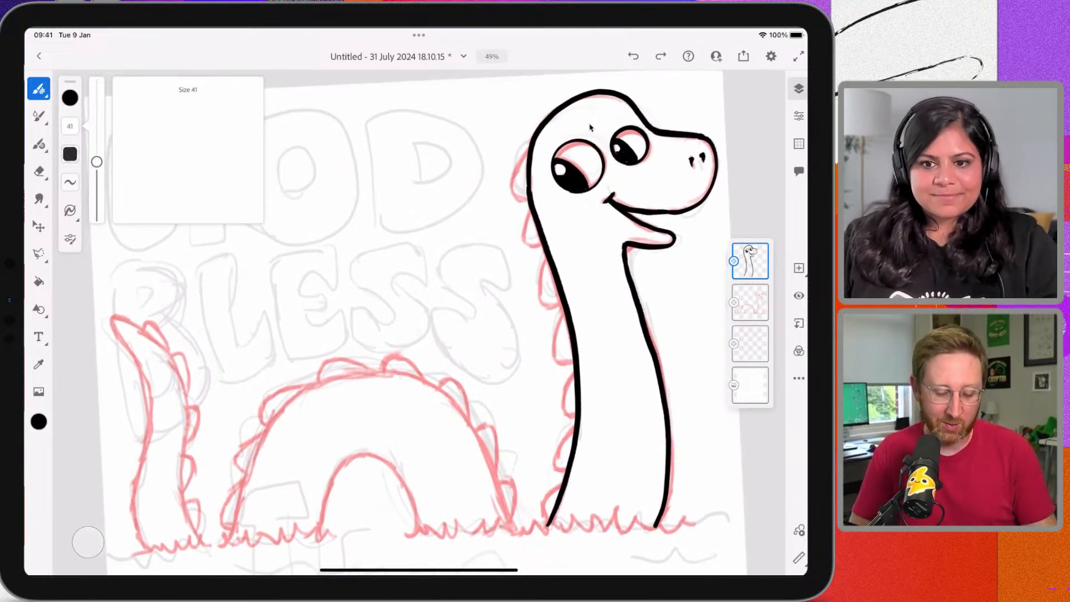
key(b)
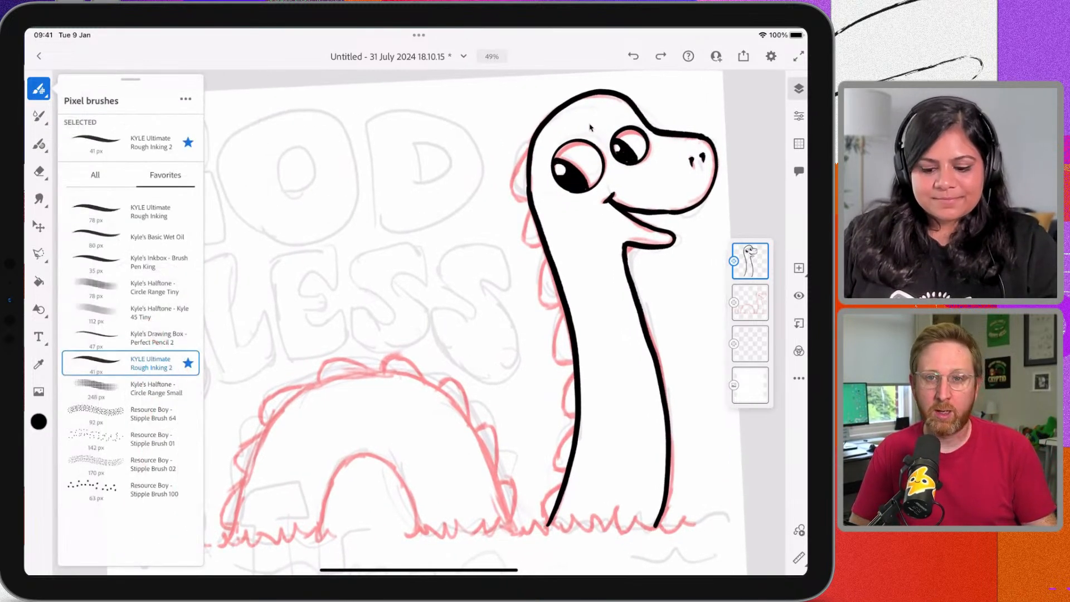
key(b)
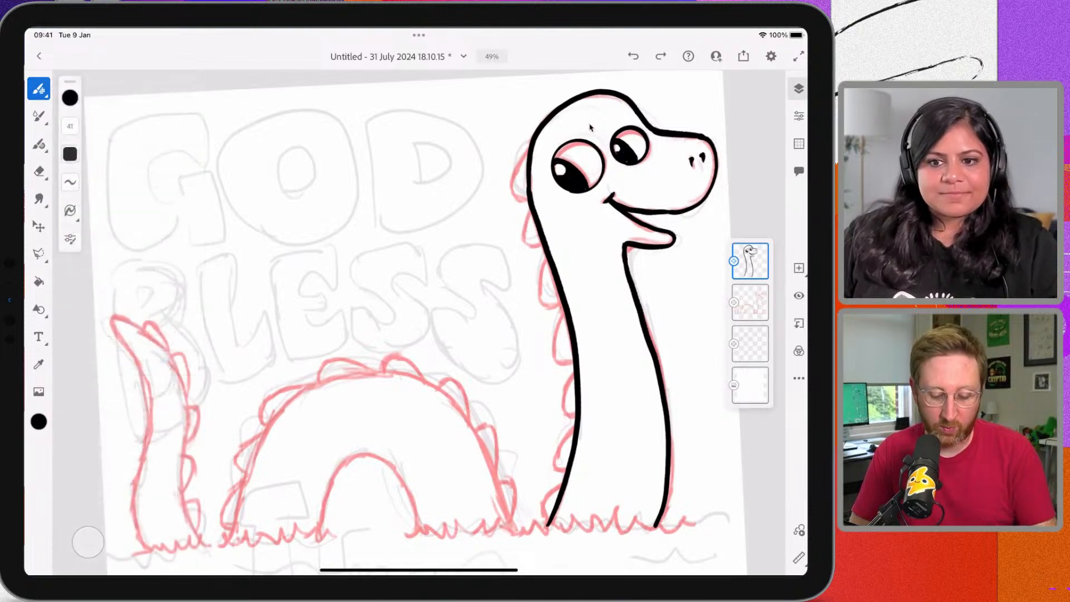
Ink seven rounded spine scales down the back of the neck, from behind the head to the waterline
mouse_move(527, 151)
mouse_down()
mouse_move(510, 196)
mouse_move(527, 195)
mouse_move(527, 252)
mouse_up()
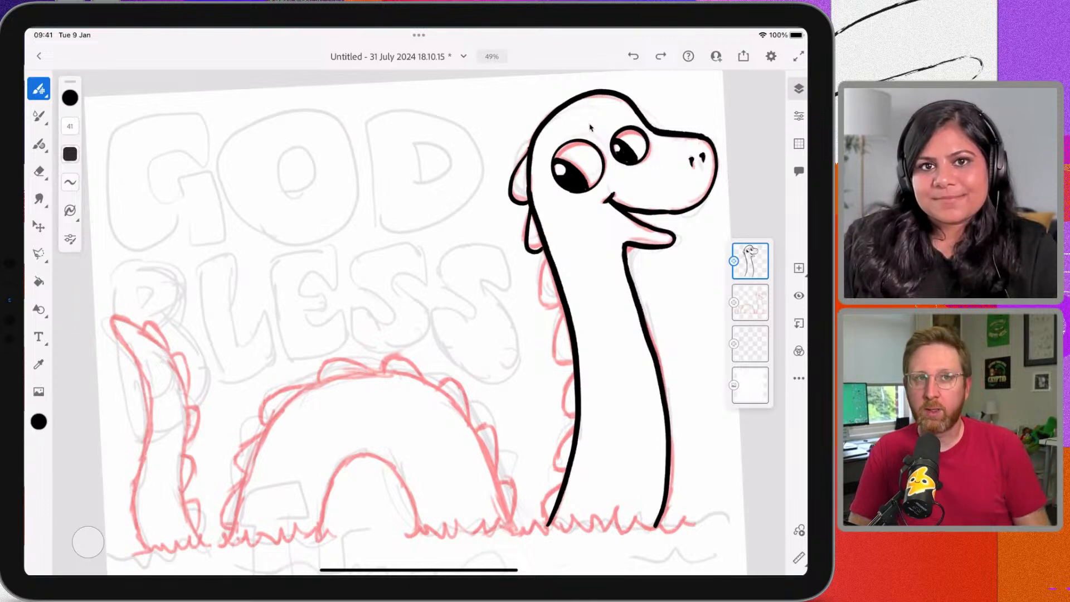
drag(364, 454, 316, 436)
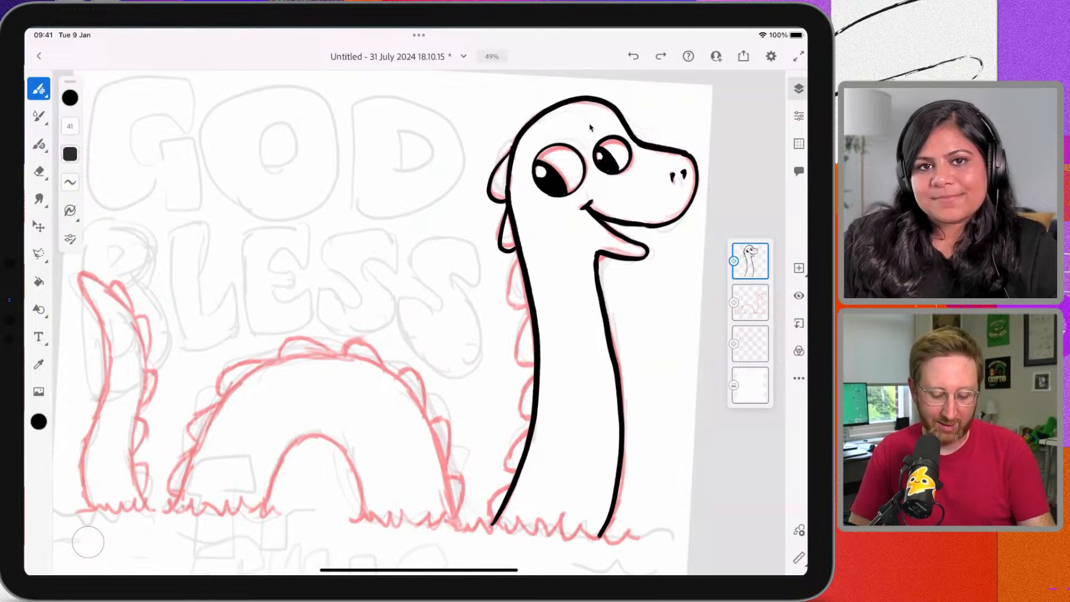
drag(518, 256, 509, 304)
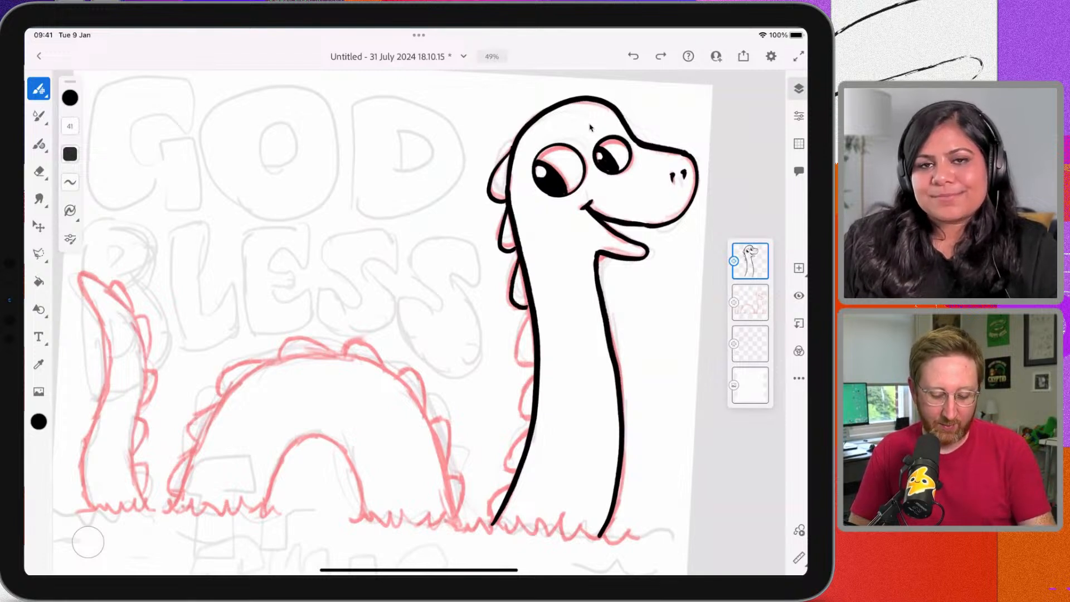
mouse_move(530, 315)
mouse_down()
mouse_move(517, 348)
mouse_move(533, 365)
mouse_up()
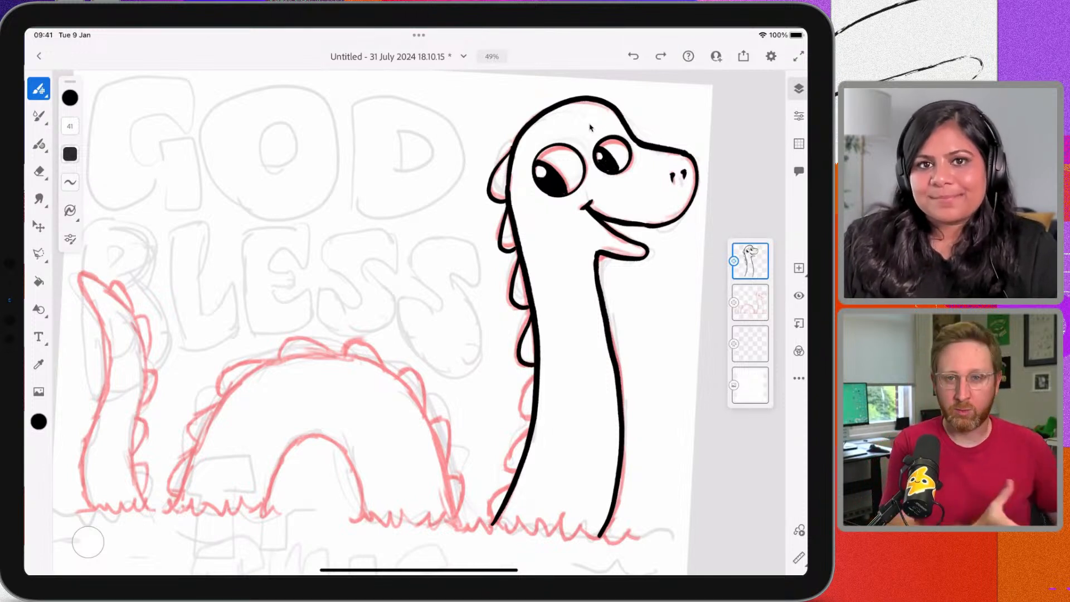
mouse_move(533, 368)
mouse_down()
mouse_move(521, 400)
mouse_move(531, 421)
mouse_move(506, 476)
mouse_up()
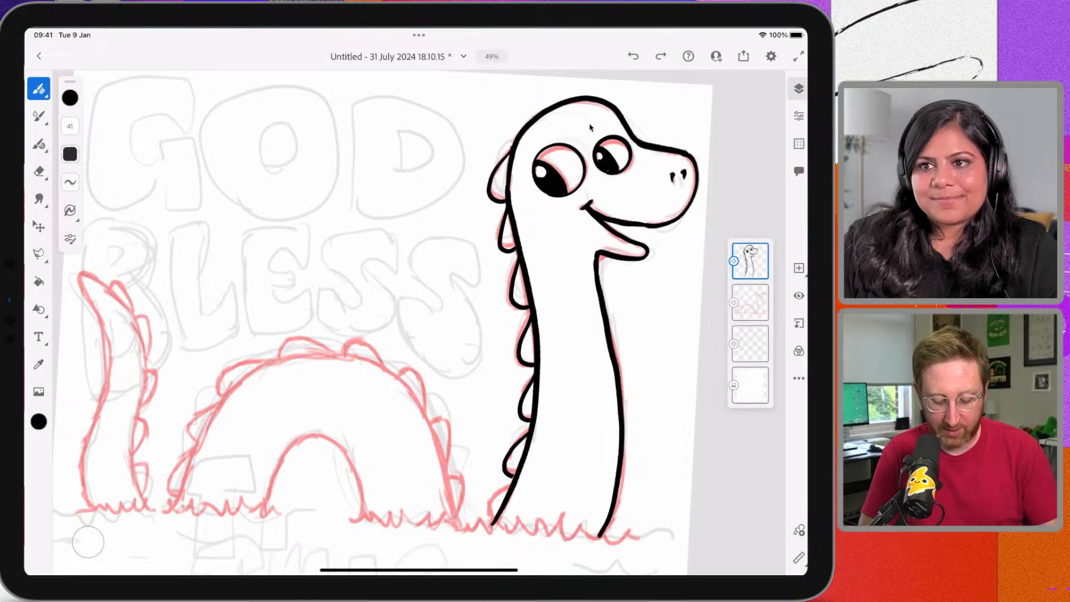
mouse_move(509, 484)
mouse_down()
mouse_move(495, 493)
mouse_move(490, 521)
mouse_up()
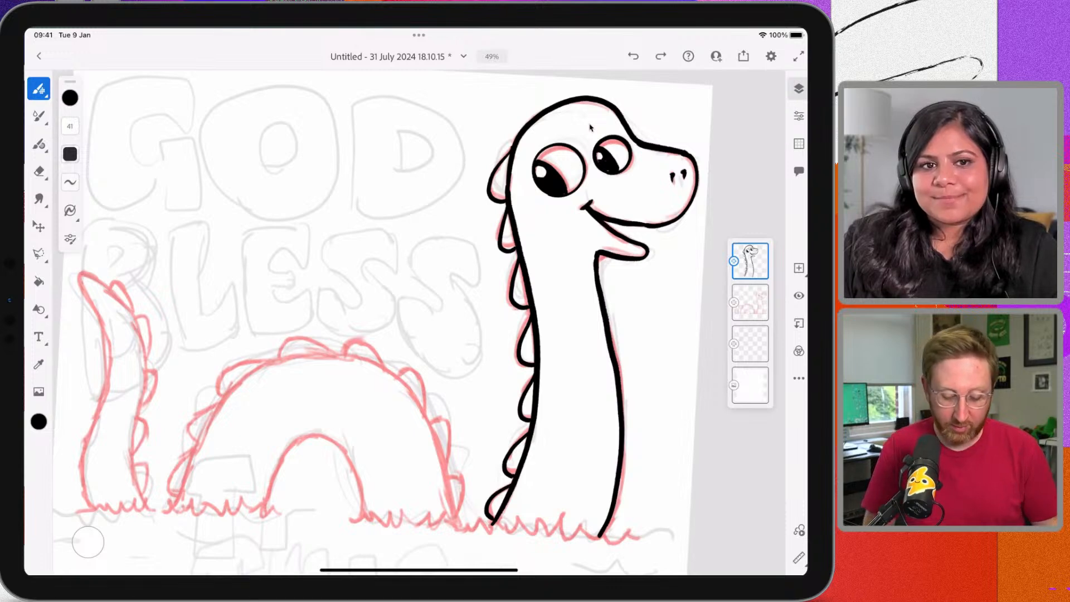
Ink the jagged waterline in separate sections under the neck, both ends of the body hump and the tail
scroll(590, 127, down, 2)
scroll(591, 127, up, 1)
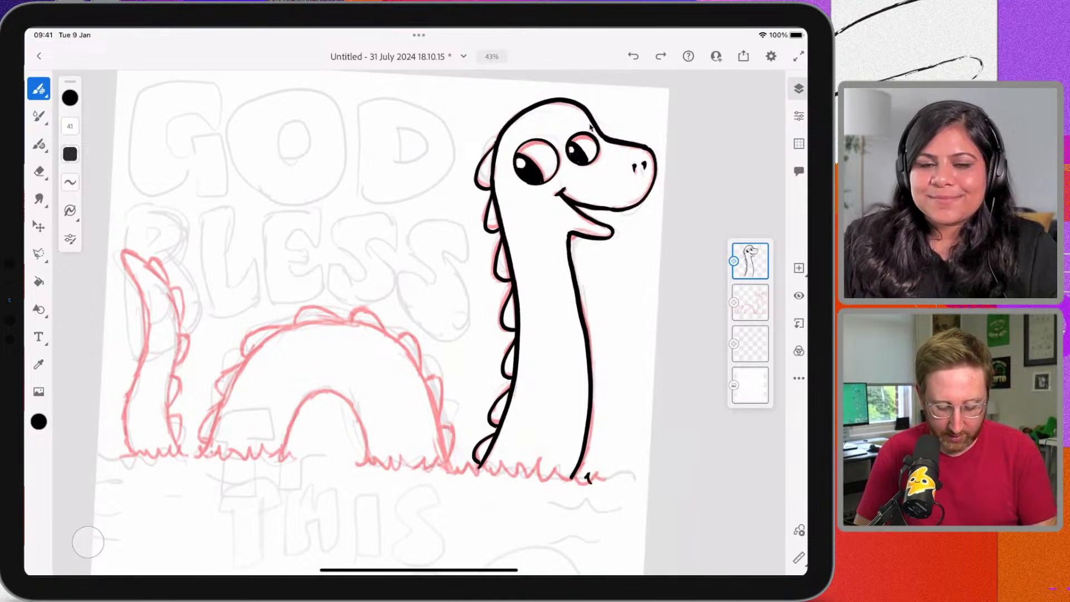
drag(565, 474, 473, 466)
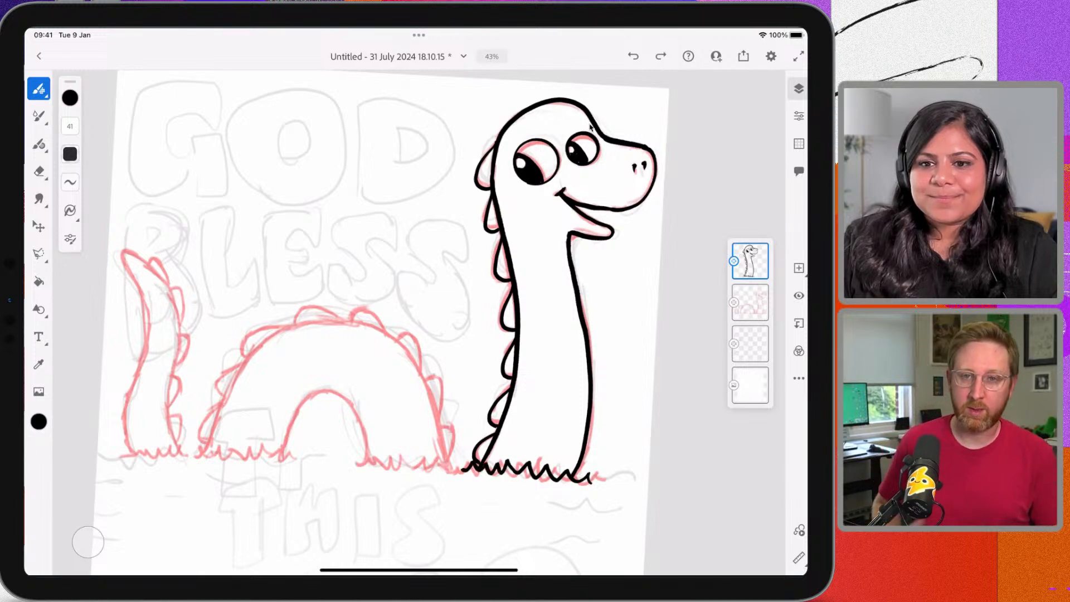
scroll(589, 128, left, 2)
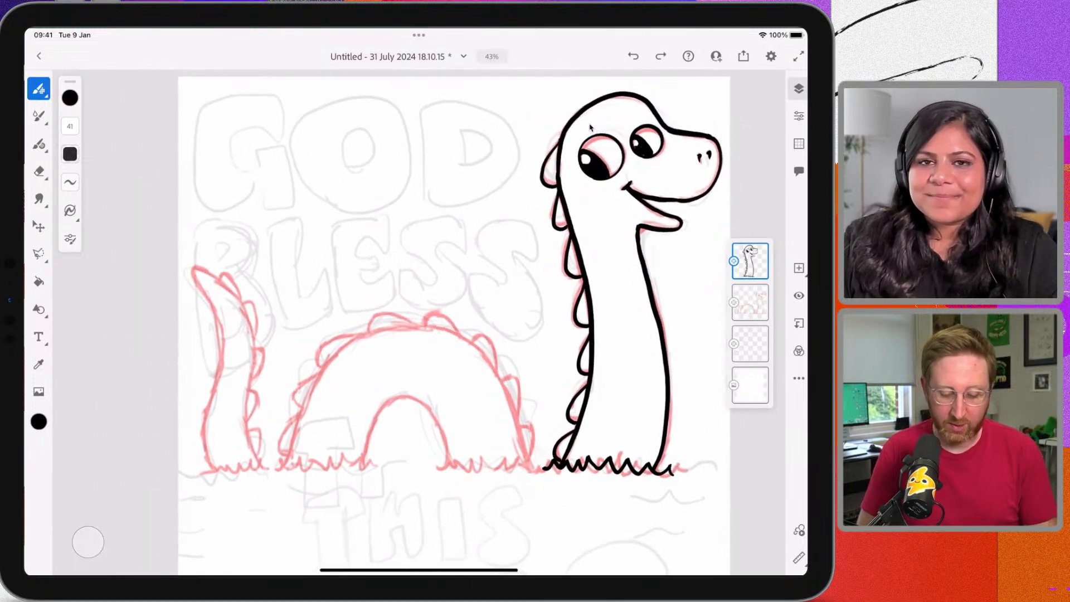
scroll(589, 128, left, 1)
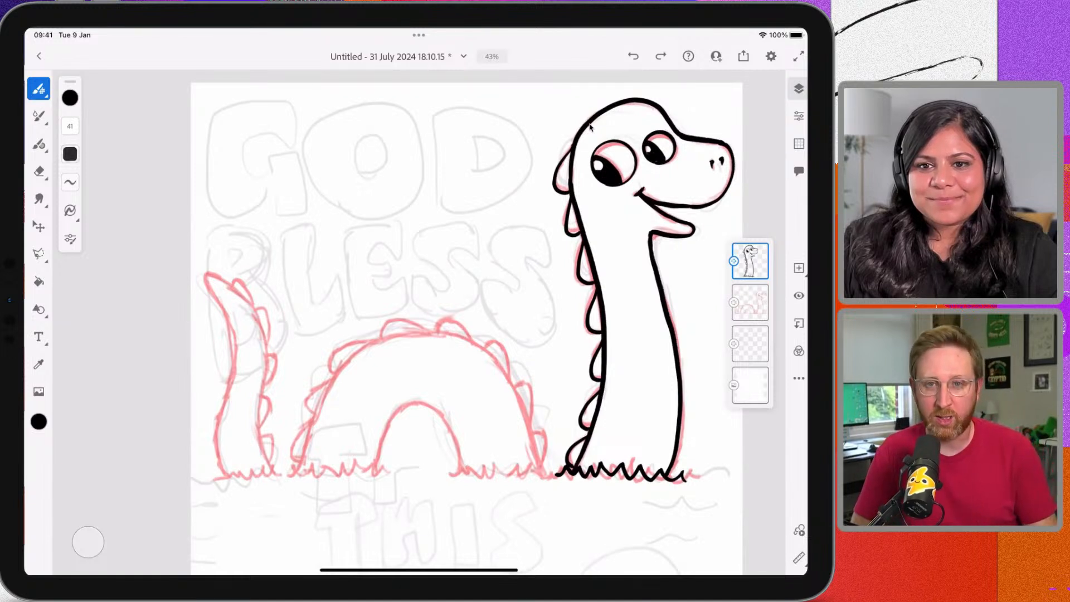
scroll(589, 127, down, 1)
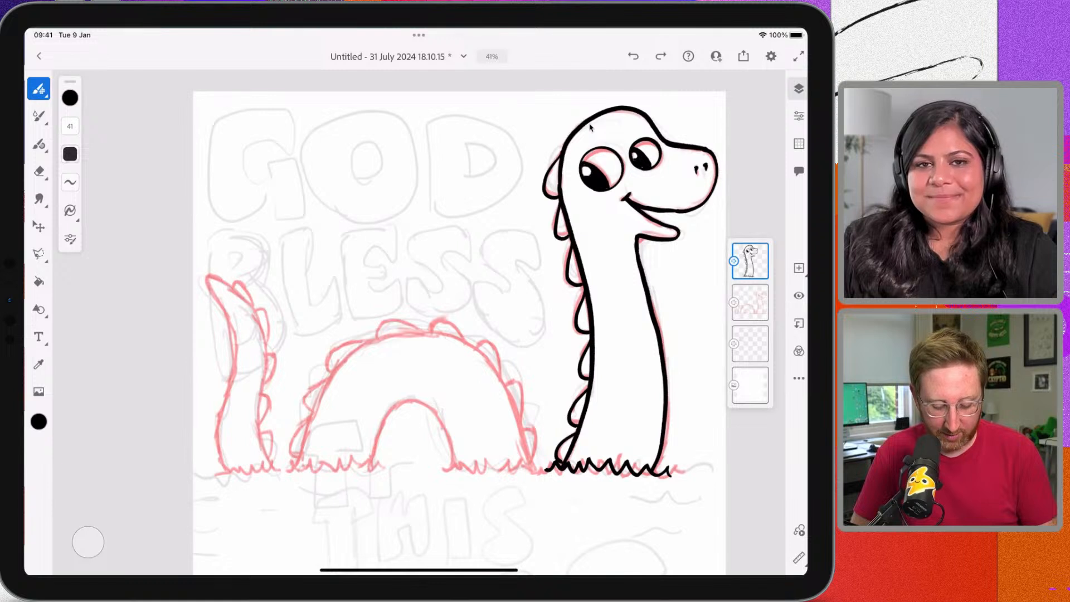
drag(534, 471, 285, 462)
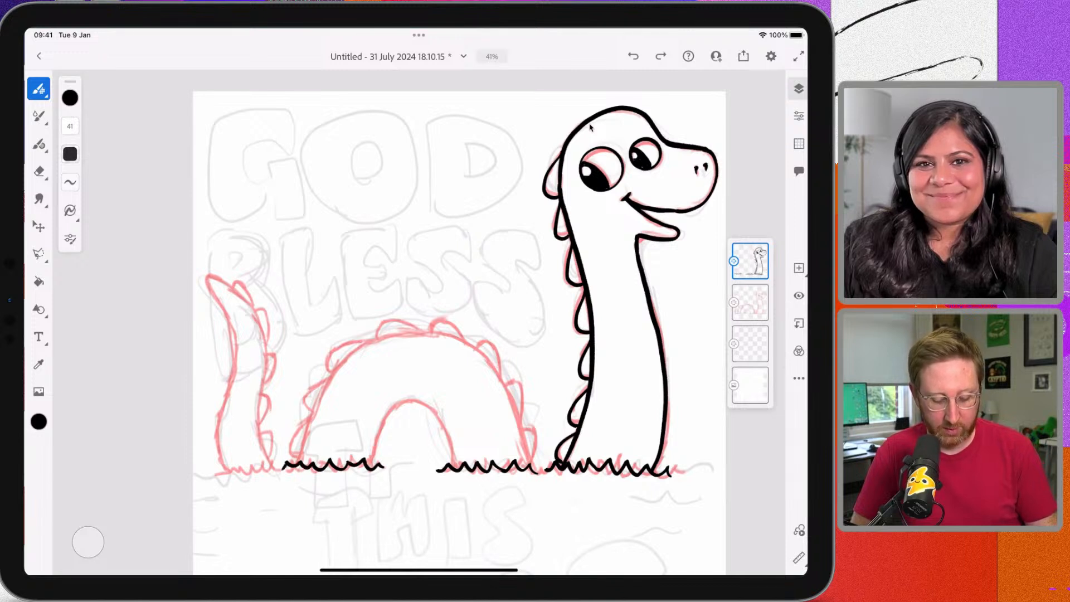
drag(265, 465, 212, 470)
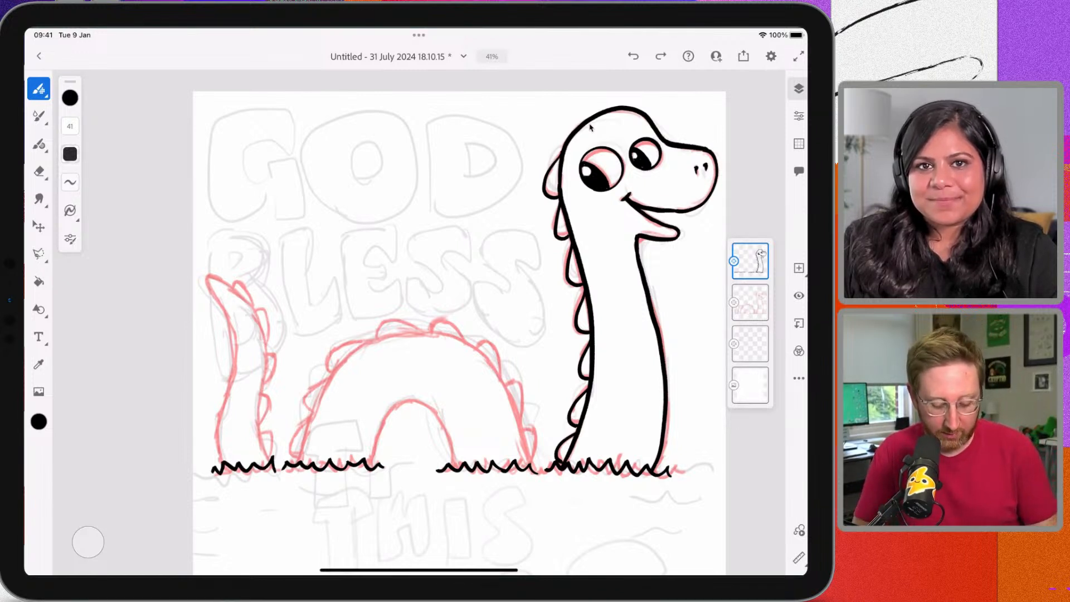
Ink the inner arch and the outer curve of the body hump down to the waterline on both sides
drag(386, 415, 451, 463)
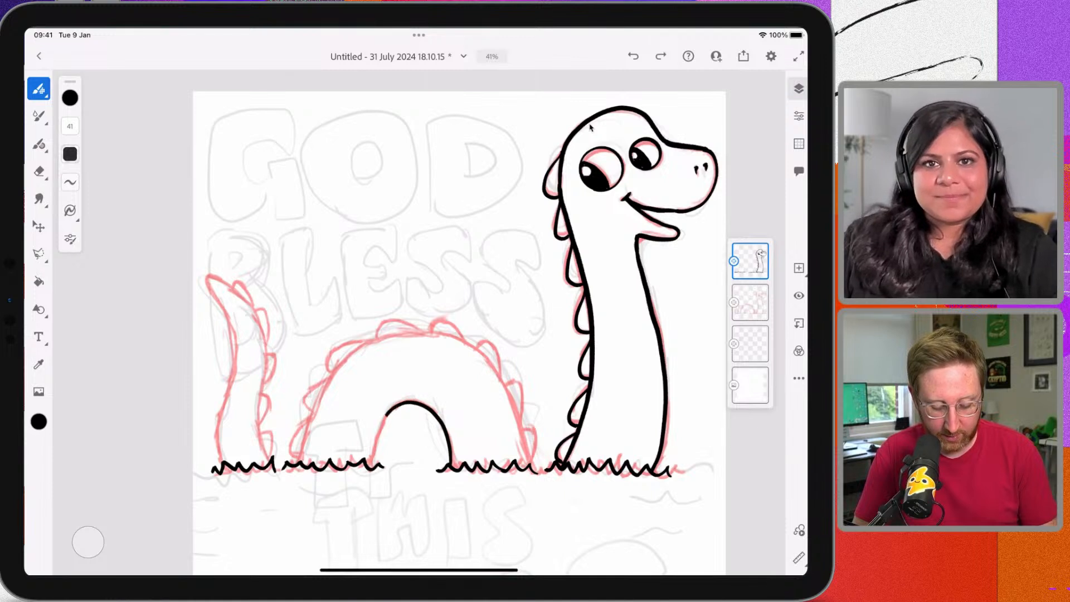
drag(387, 415, 373, 462)
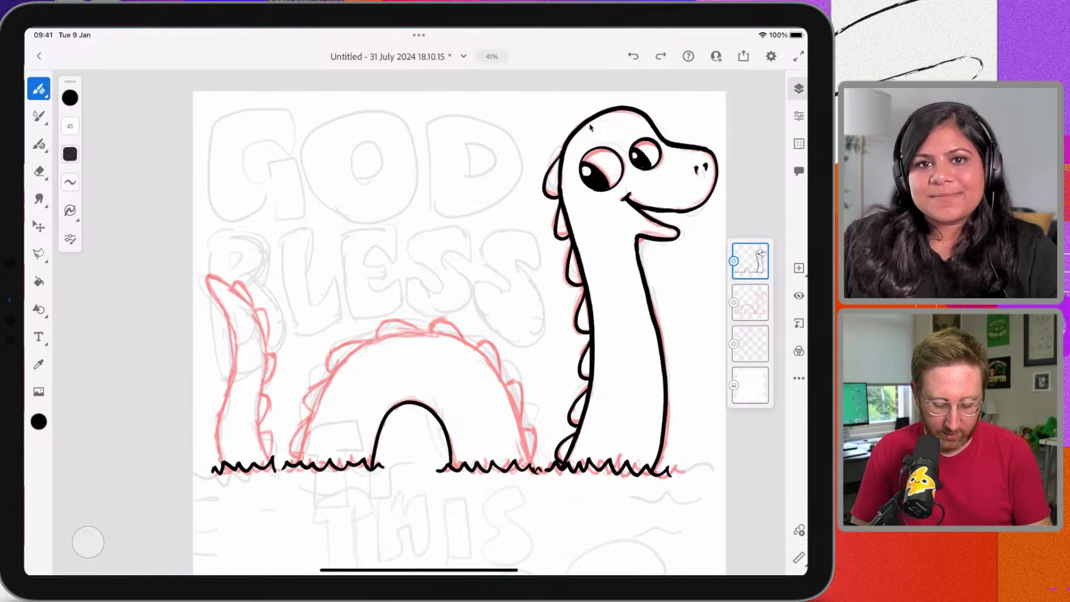
mouse_move(534, 467)
mouse_down()
mouse_move(488, 367)
mouse_move(421, 335)
mouse_up()
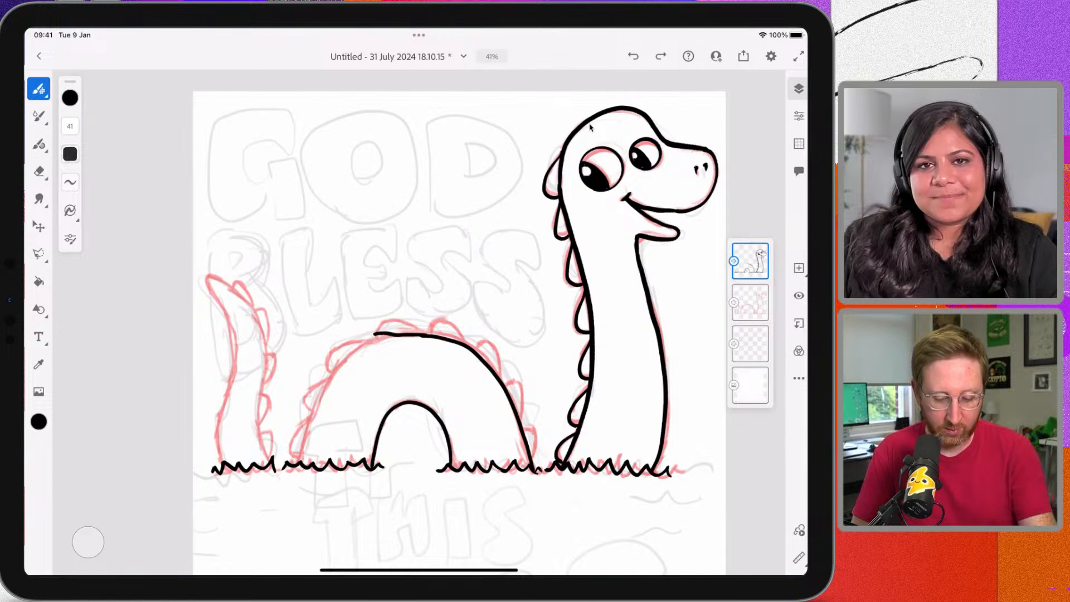
key(ctrl+z)
scroll(591, 128, up, 1)
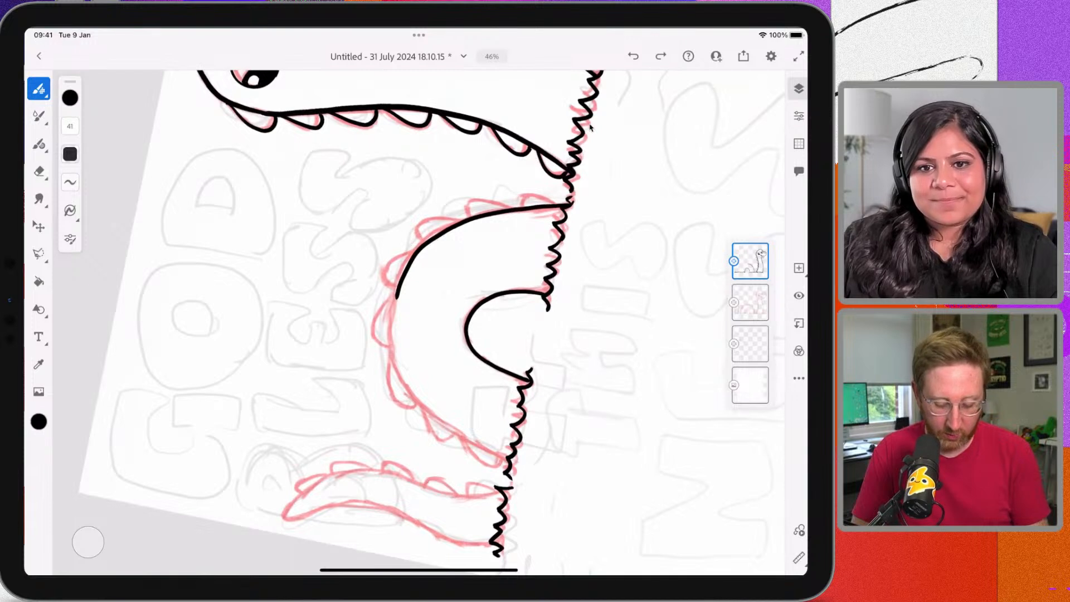
mouse_move(504, 461)
mouse_down()
mouse_move(407, 390)
mouse_move(393, 356)
mouse_move(396, 298)
mouse_up()
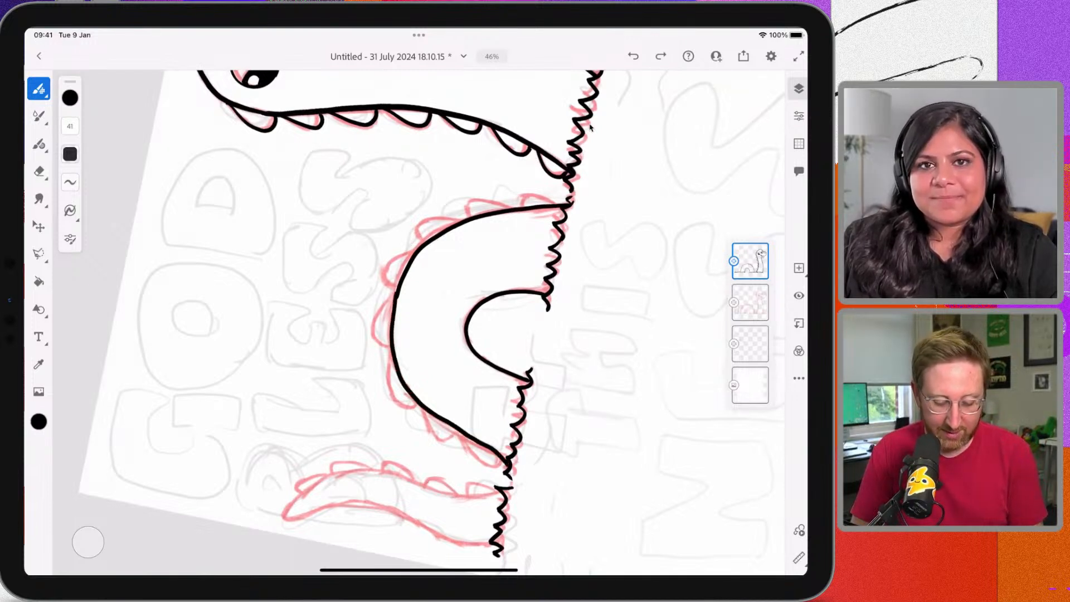
Ink eight rounded spine scales along the outer curve of the body hump, from one waterline end to the other
scroll(590, 127, up, 2)
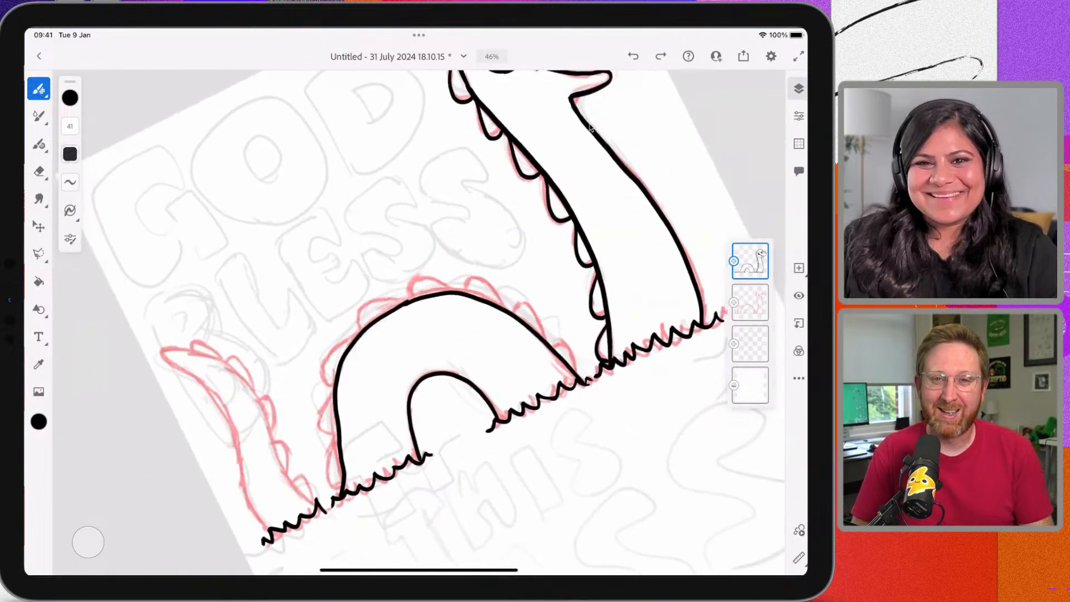
scroll(590, 127, up, 2)
scroll(590, 127, down, 1)
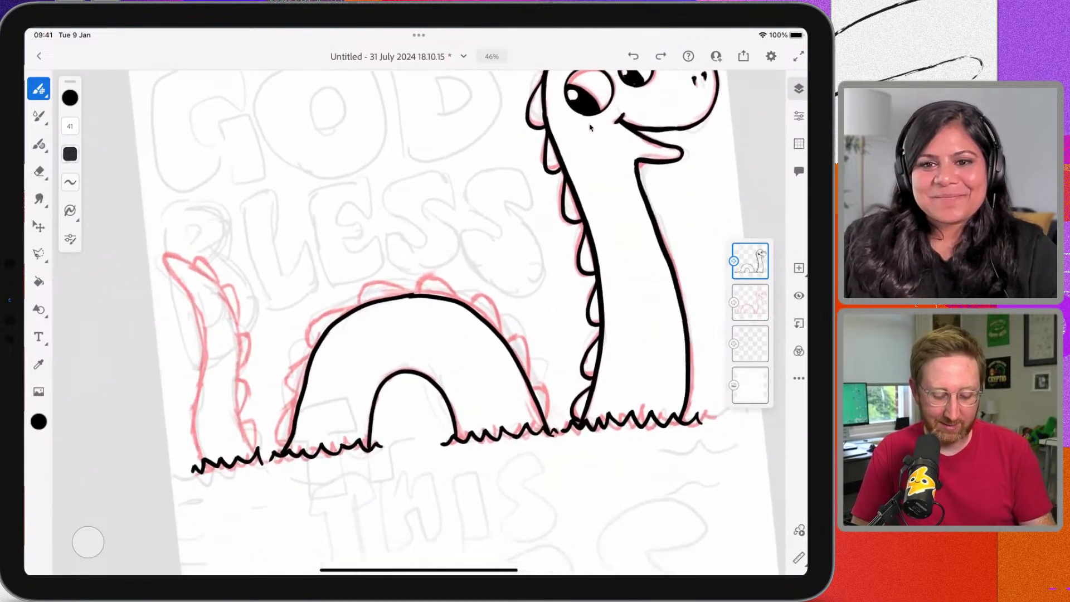
scroll(590, 127, down, 1)
mouse_move(562, 401)
mouse_down()
mouse_move(554, 367)
mouse_move(486, 277)
mouse_move(443, 257)
mouse_move(426, 276)
mouse_move(389, 262)
mouse_move(374, 283)
mouse_up()
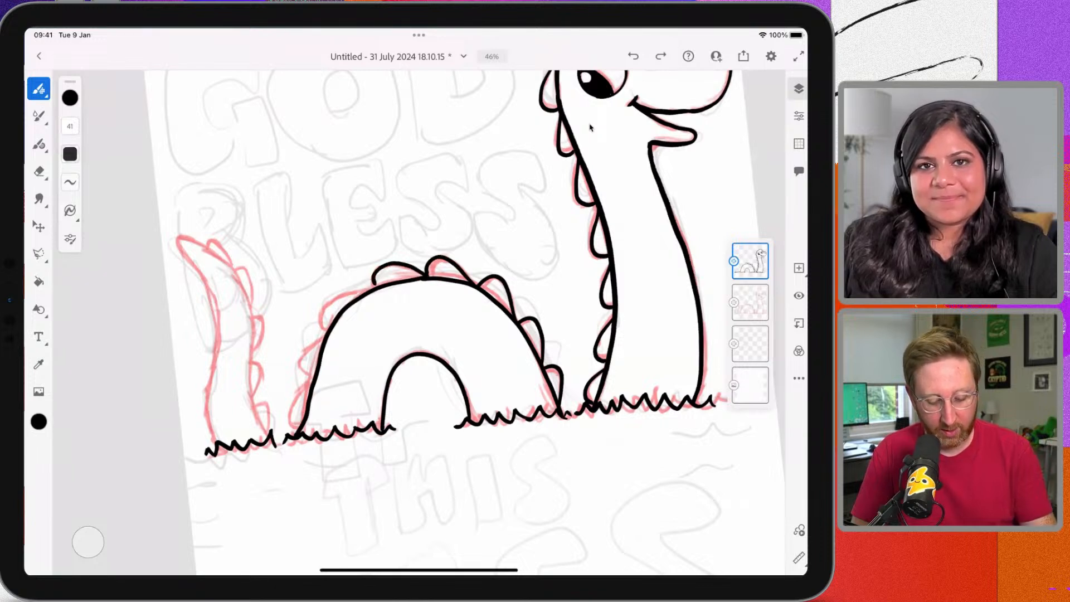
mouse_move(373, 286)
mouse_down()
mouse_move(341, 296)
mouse_move(322, 322)
mouse_up()
key(ctrl+z)
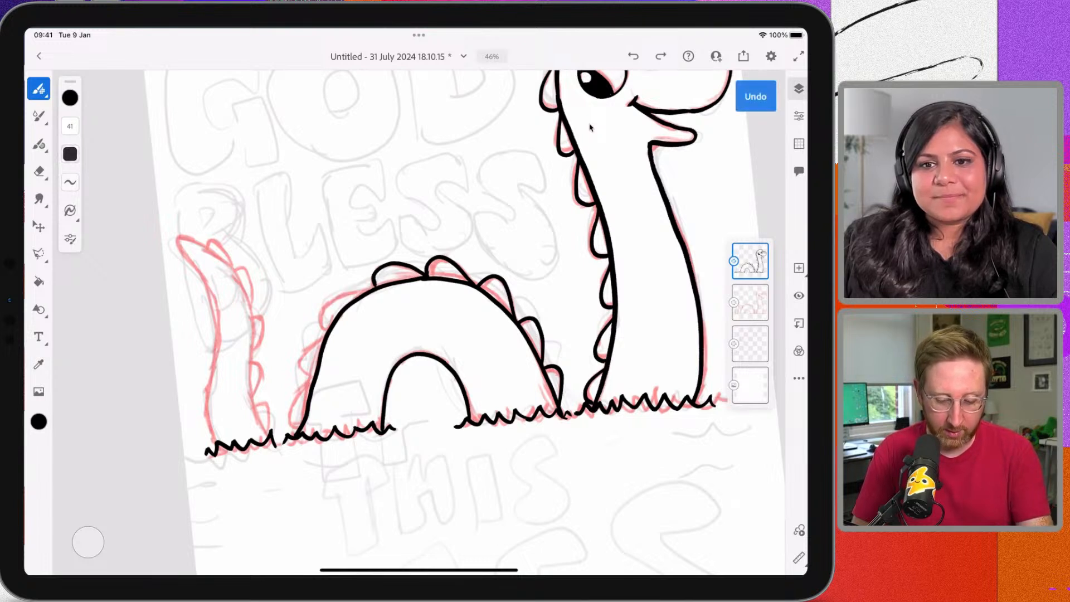
mouse_move(373, 287)
mouse_down()
mouse_move(333, 299)
mouse_move(325, 322)
mouse_up()
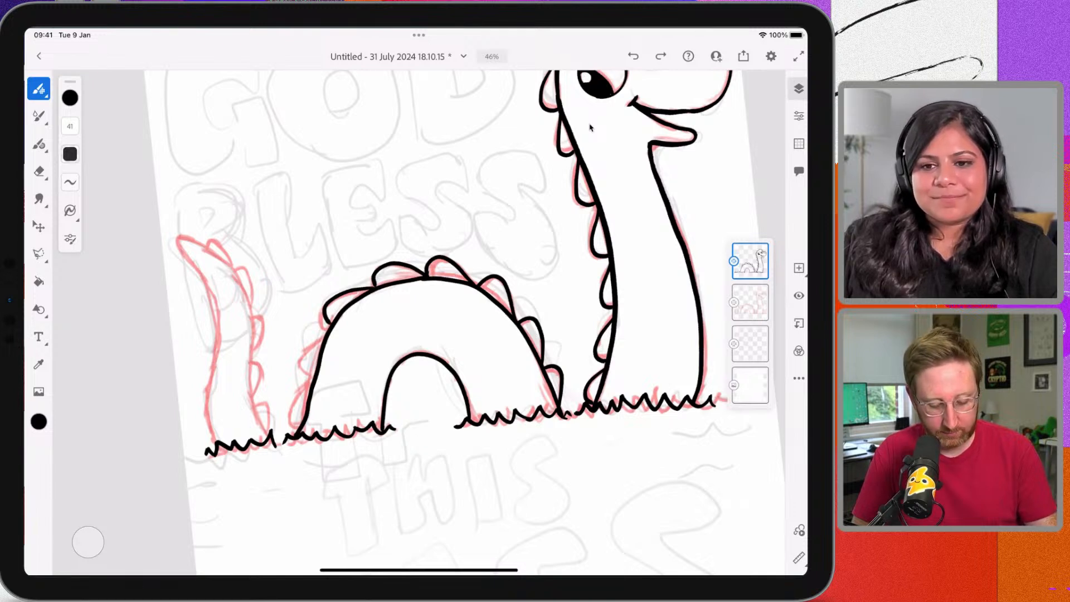
mouse_move(327, 323)
mouse_down()
mouse_move(302, 362)
mouse_move(291, 417)
mouse_move(301, 425)
mouse_up()
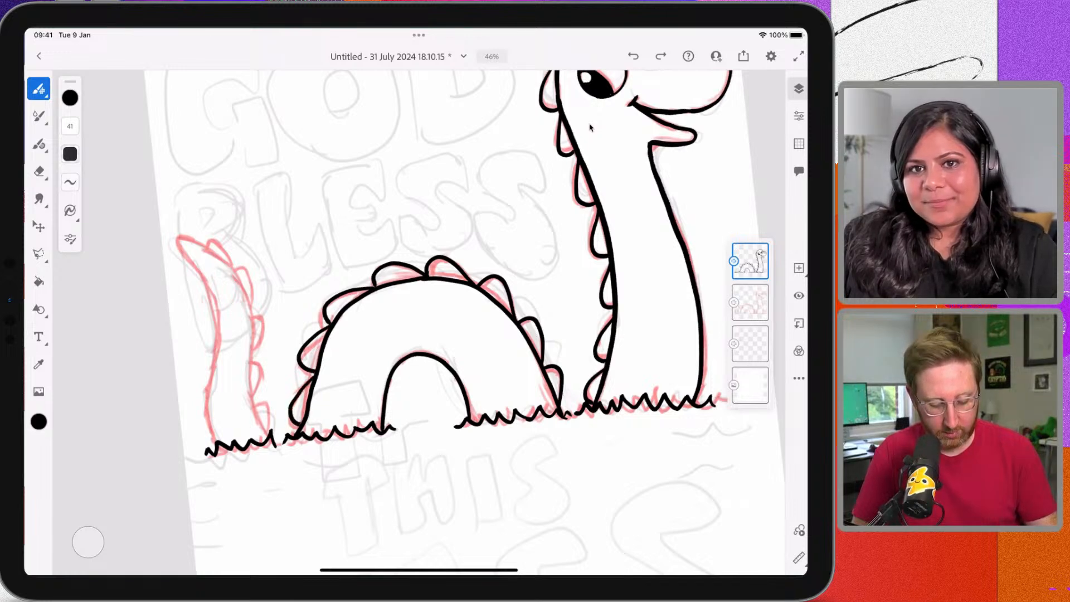
Ink both contours of the pointed tail above the waterline and the five scales along its inner edge facing the hump
scroll(590, 128, left, 5)
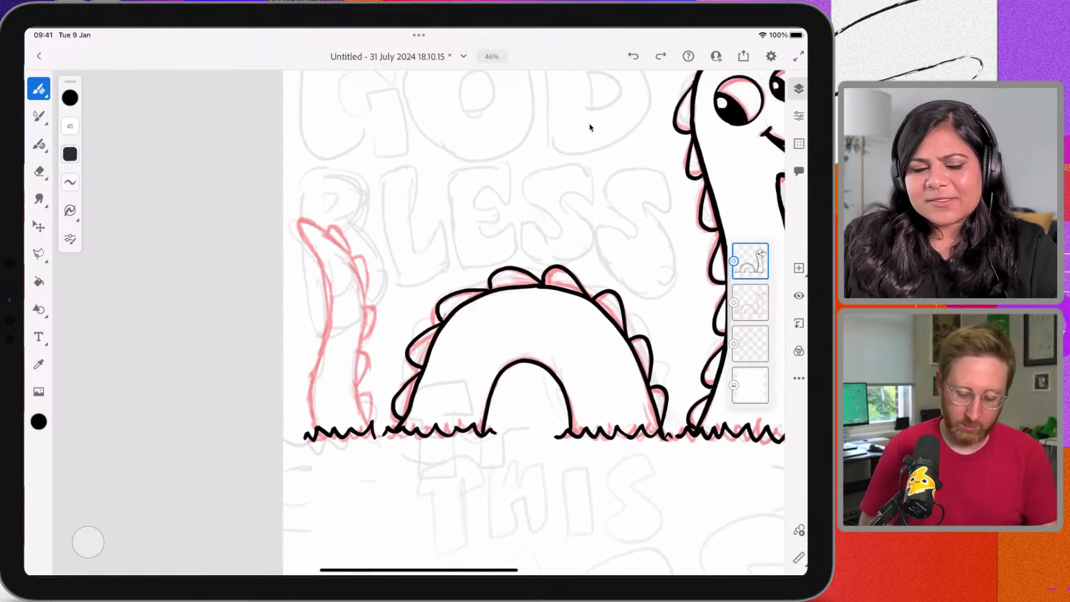
mouse_move(368, 426)
mouse_down()
mouse_move(357, 397)
mouse_move(361, 298)
mouse_move(340, 249)
mouse_move(305, 218)
mouse_move(331, 331)
mouse_move(311, 382)
mouse_move(312, 417)
mouse_move(368, 395)
mouse_move(358, 393)
mouse_move(369, 298)
mouse_move(355, 257)
mouse_move(322, 221)
mouse_up()
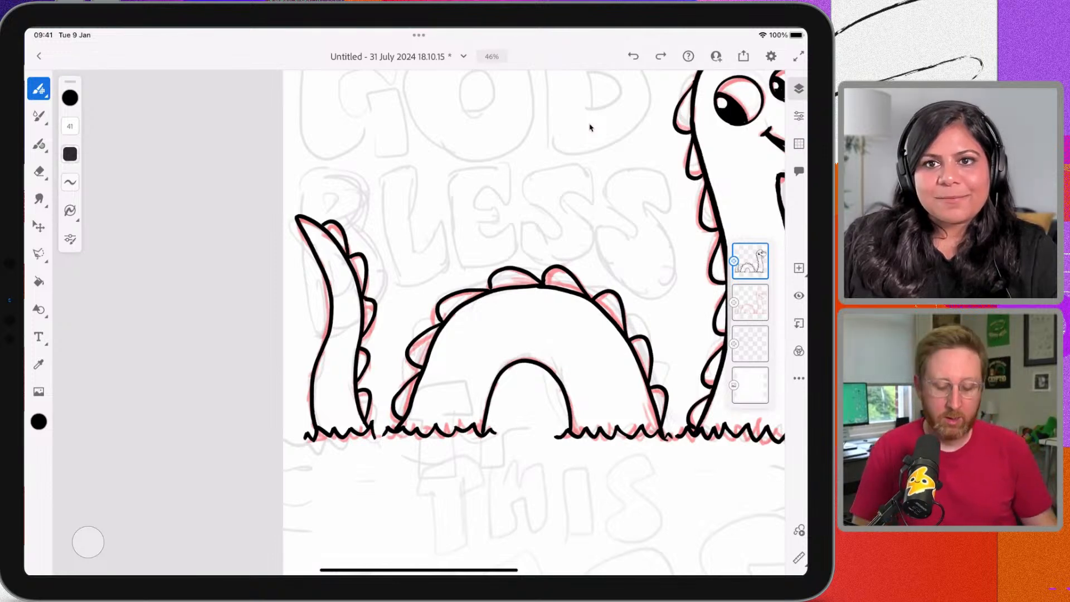
scroll(590, 127, down, 3)
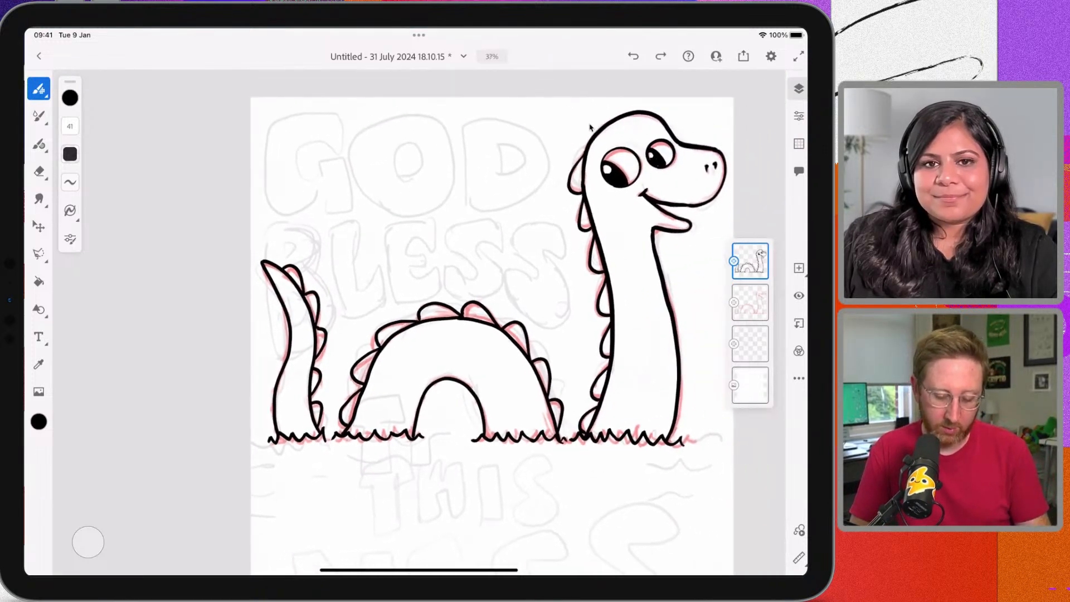
scroll(590, 128, right, 1)
scroll(590, 127, right, 1)
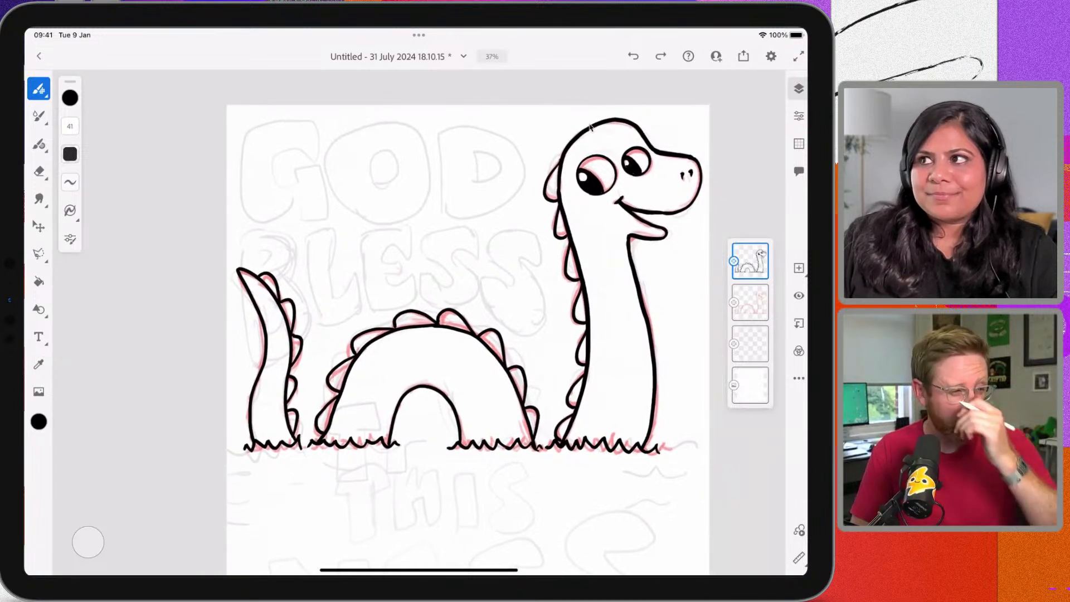
scroll(590, 128, up, 1)
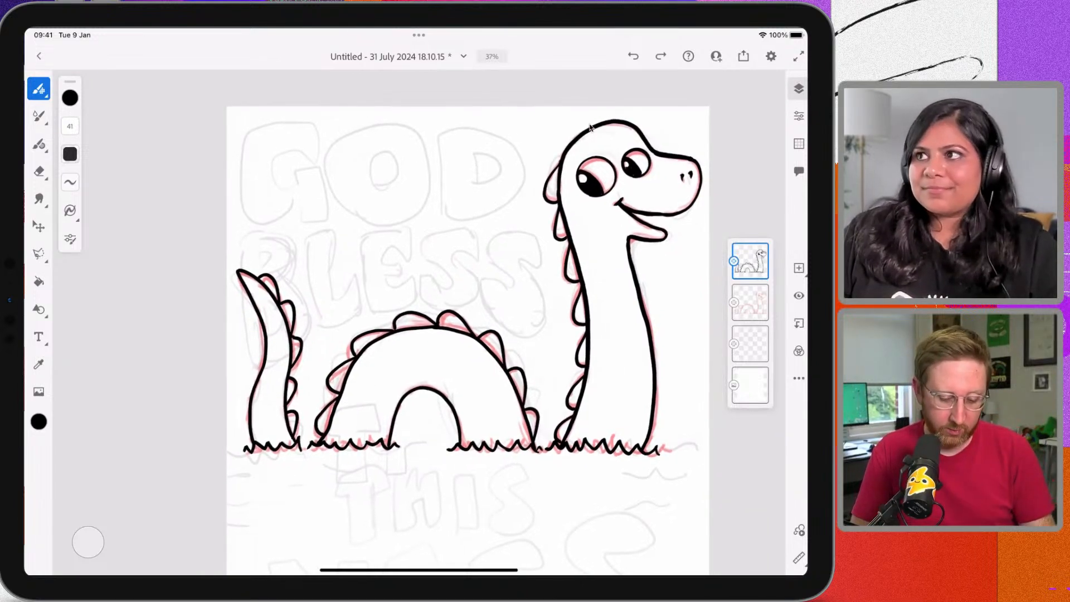
scroll(590, 127, right, 1)
scroll(590, 128, right, 2)
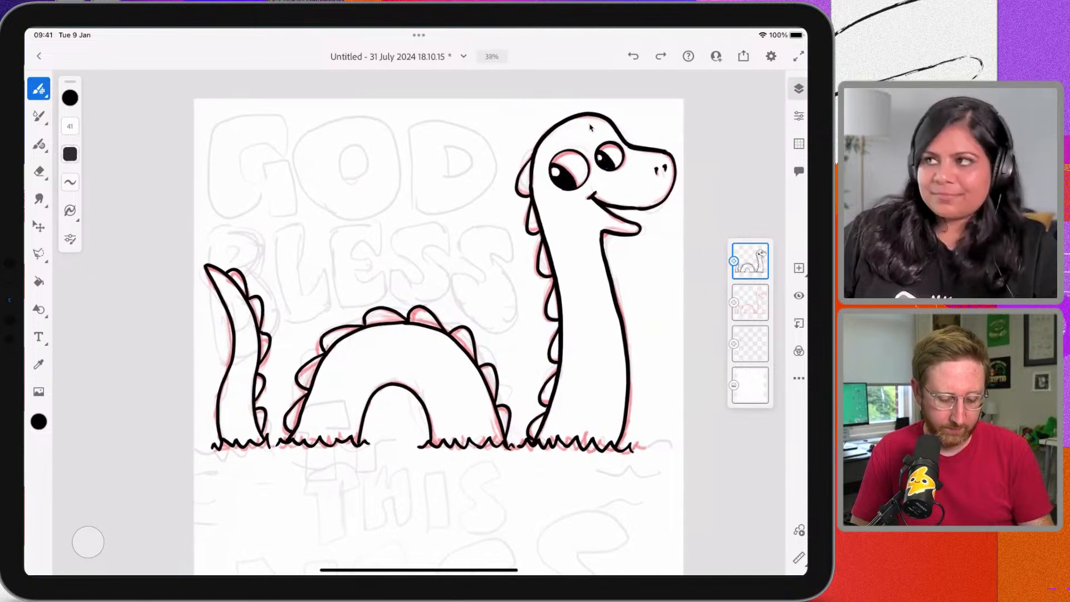
scroll(590, 127, down, 1)
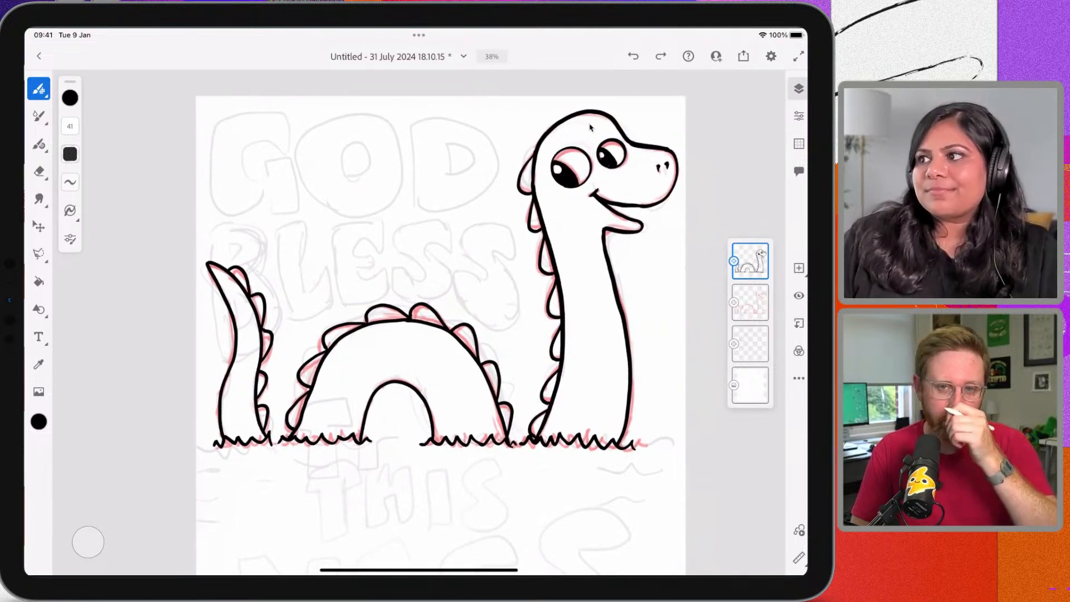
scroll(589, 128, left, 1)
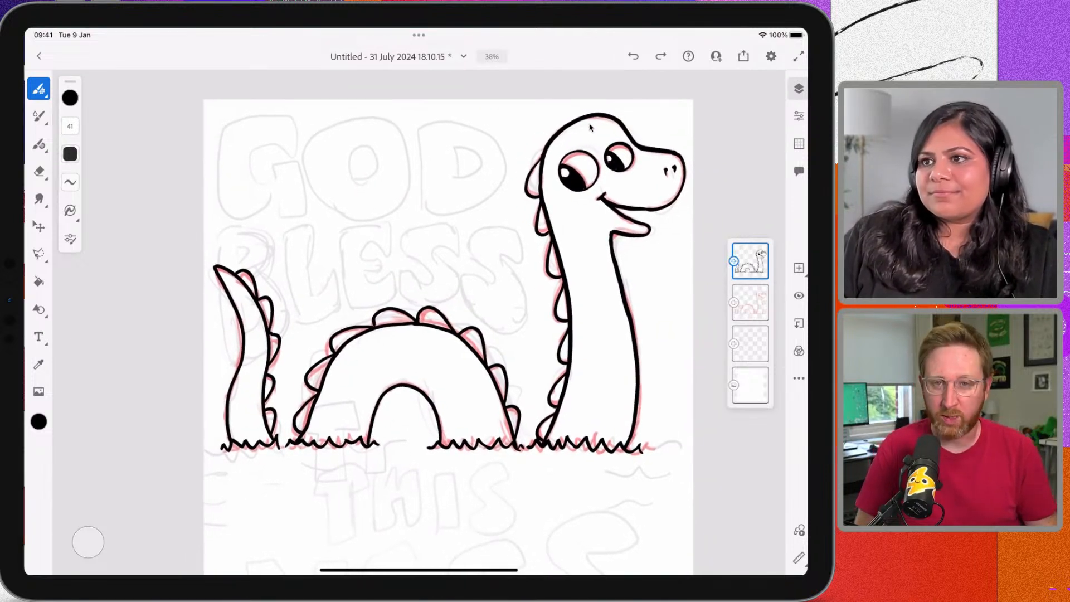
scroll(590, 127, right, 2)
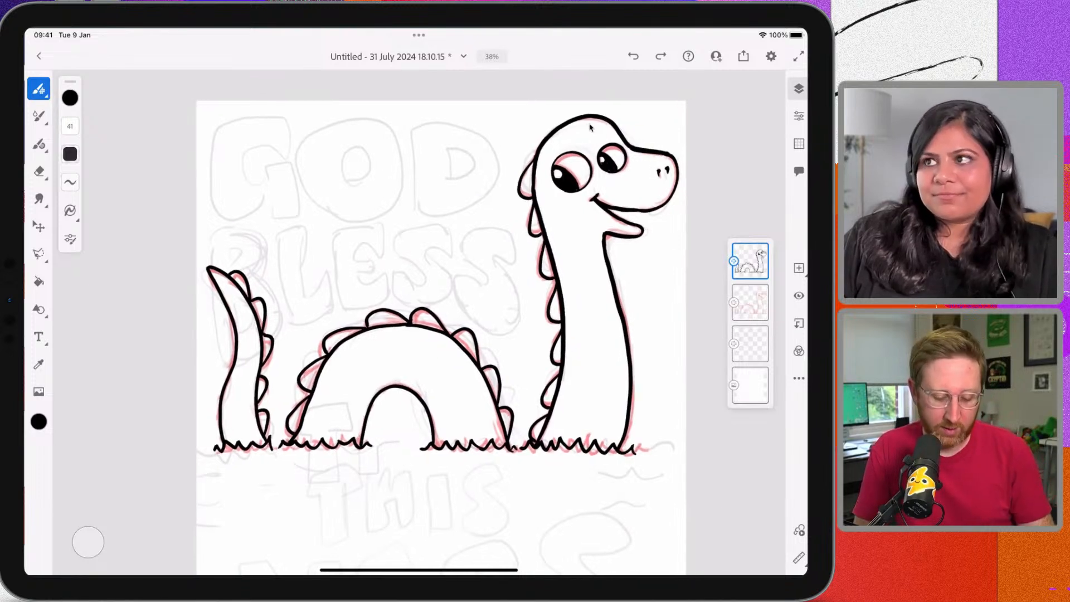
scroll(590, 127, down, 2)
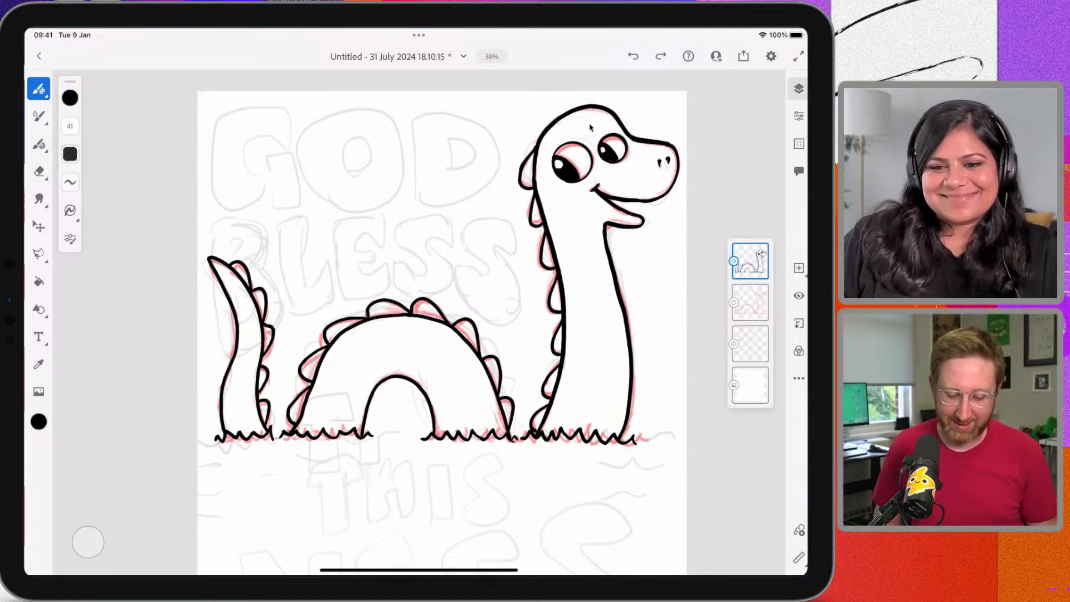
scroll(589, 128, down, 1)
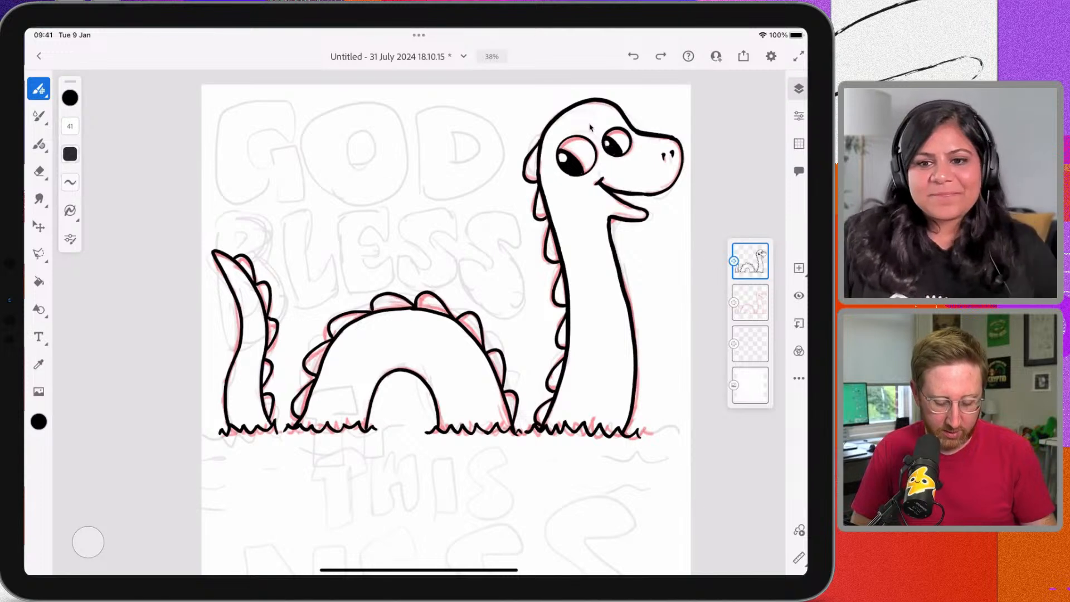
scroll(590, 128, up, 1)
scroll(590, 127, down, 1)
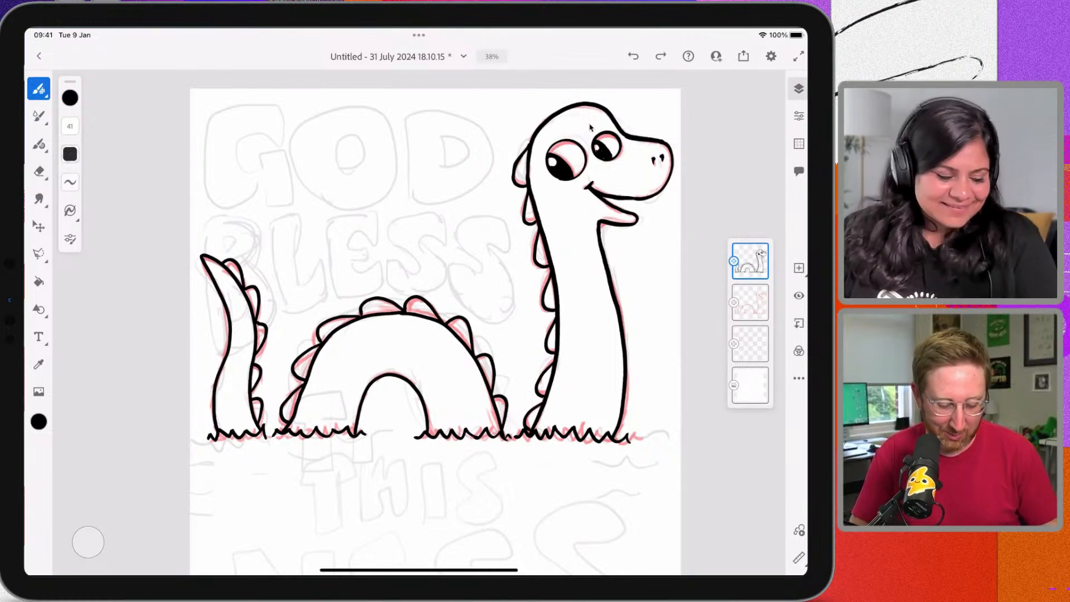
scroll(590, 128, right, 1)
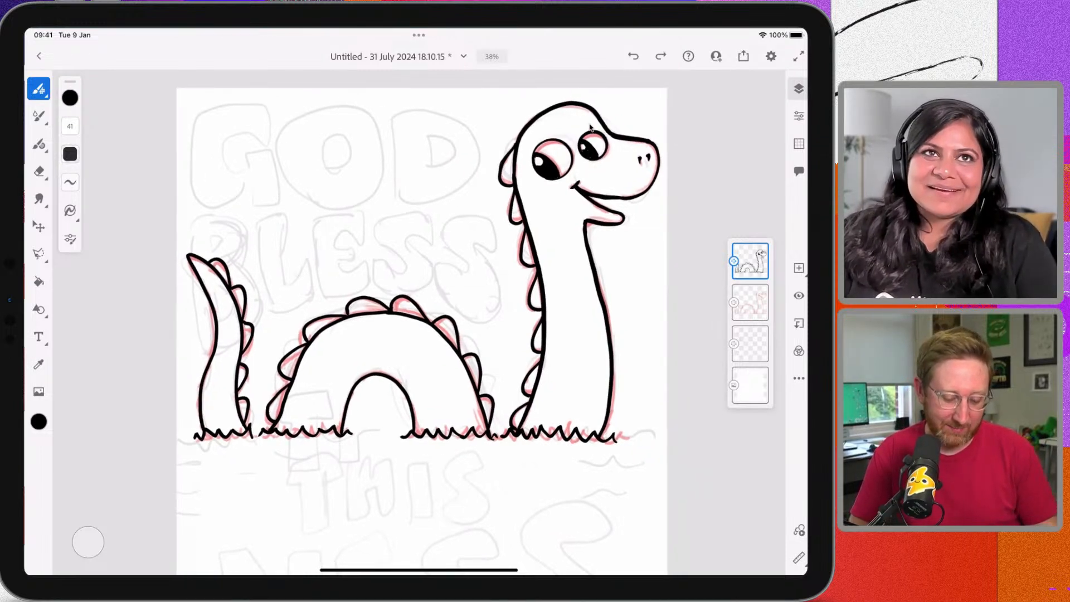
scroll(589, 128, down, 3)
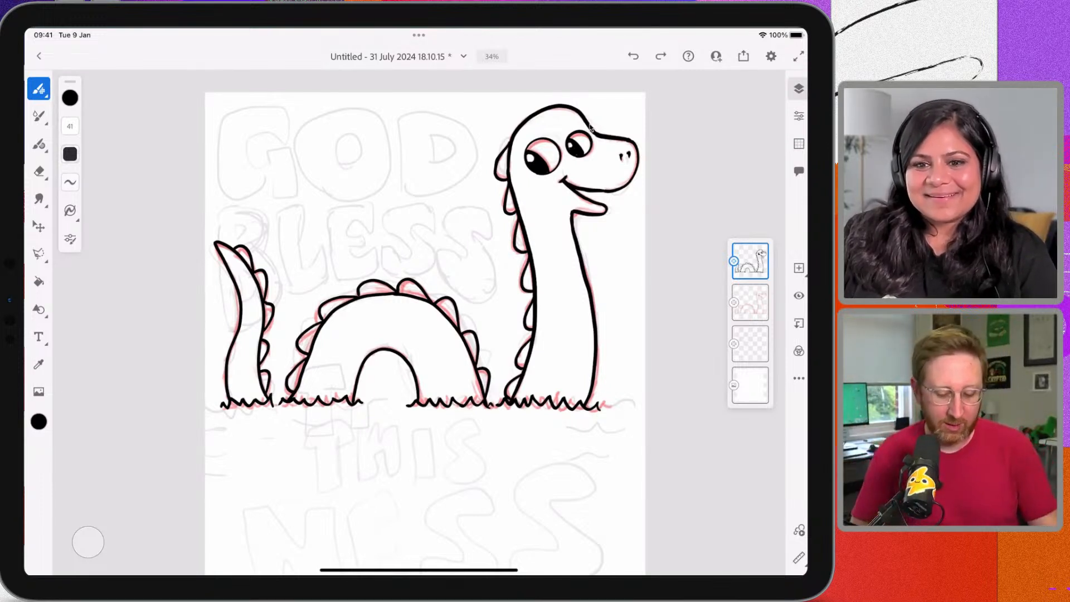
scroll(590, 127, right, 2)
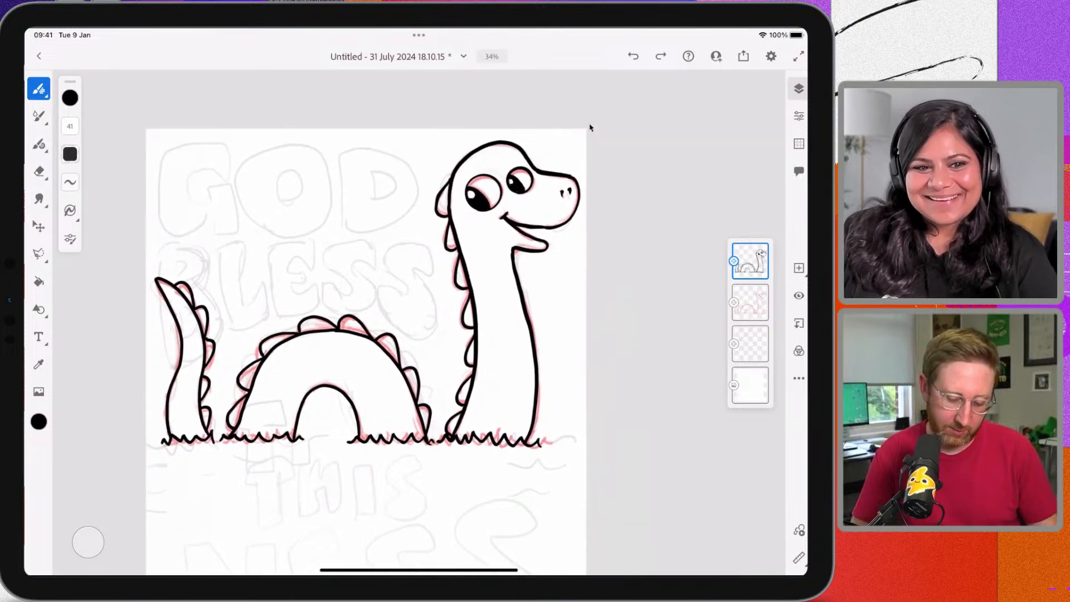
scroll(590, 127, up, 5)
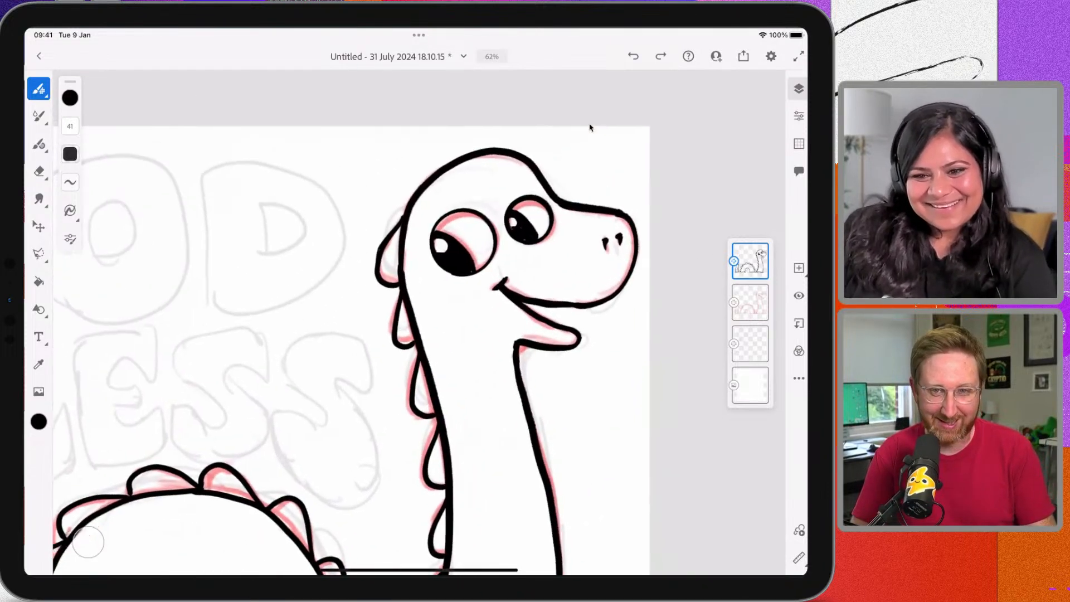
scroll(590, 127, down, 4)
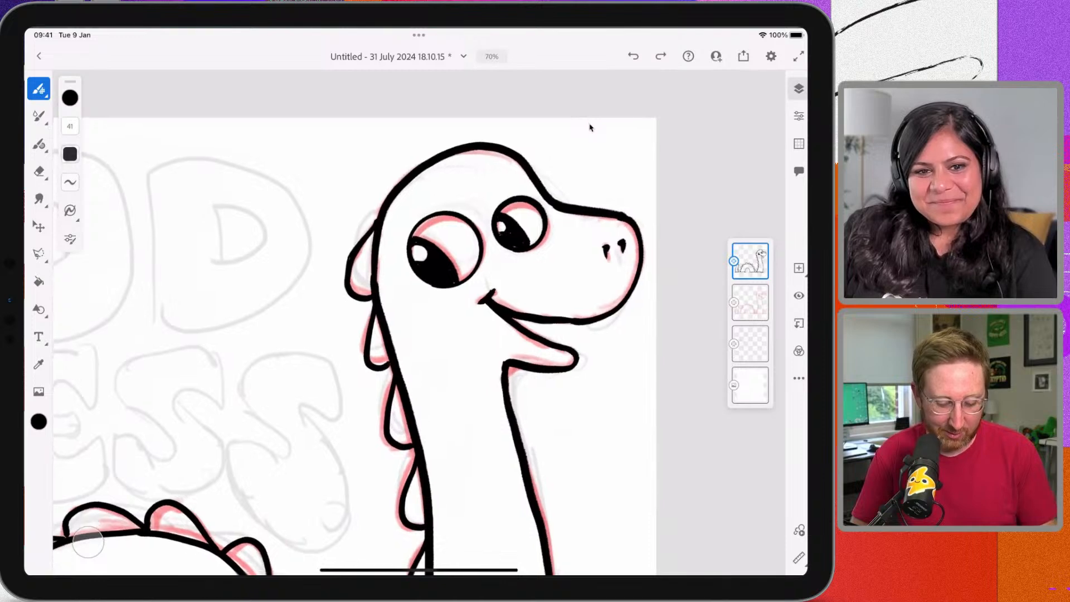
scroll(590, 128, down, 2)
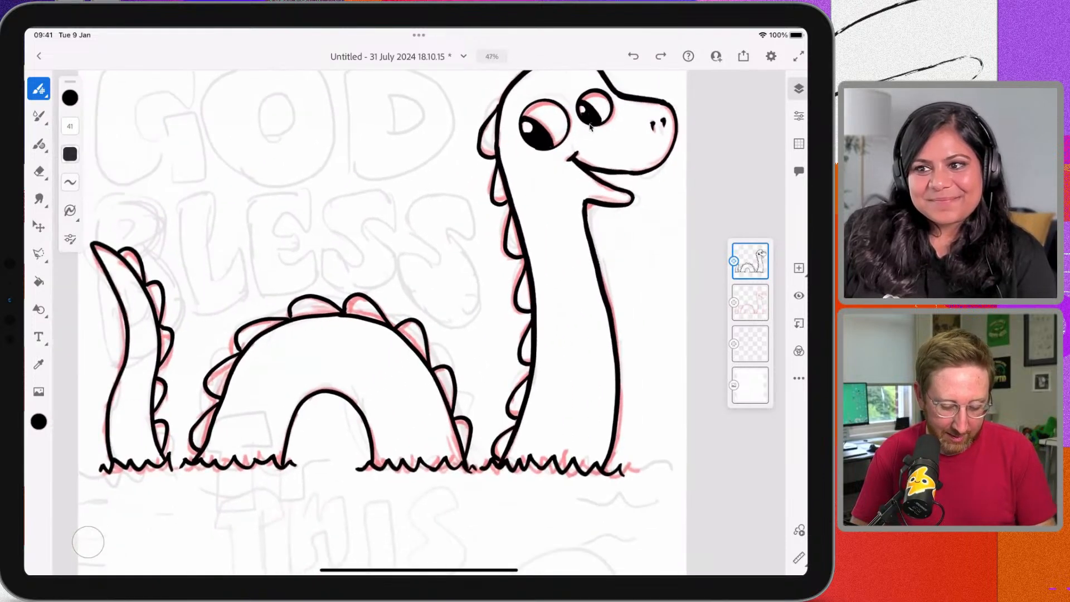
scroll(589, 128, down, 1)
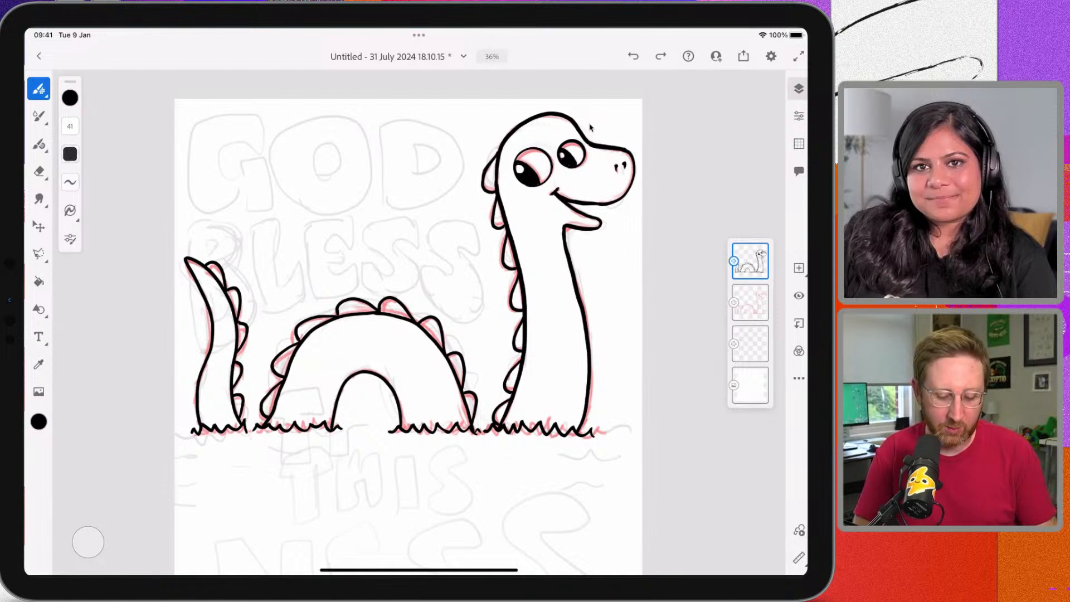
scroll(591, 127, down, 2)
scroll(591, 127, down, 1)
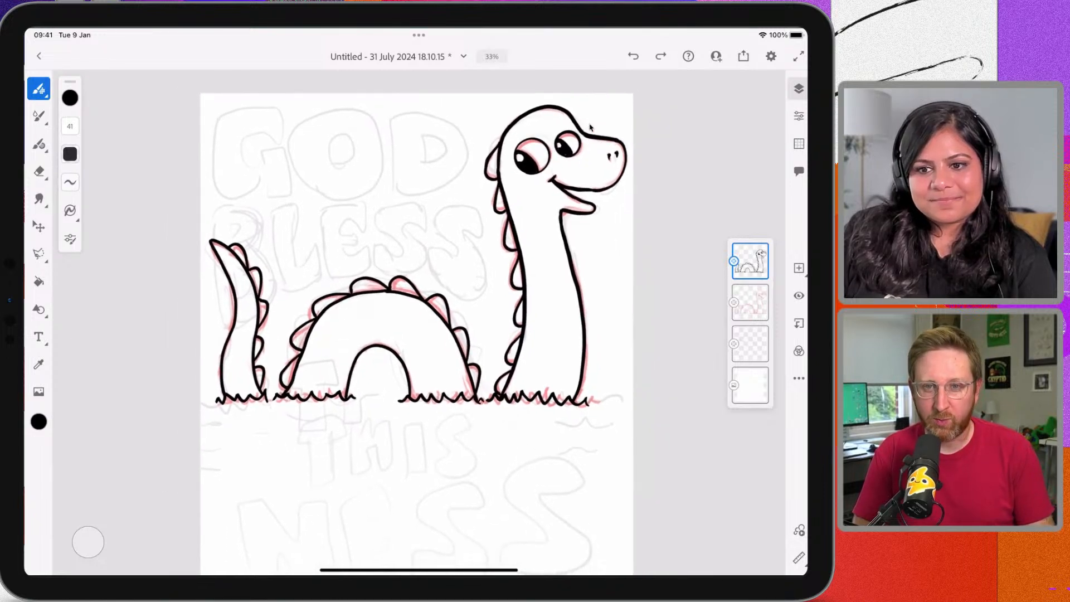
scroll(591, 127, right, 2)
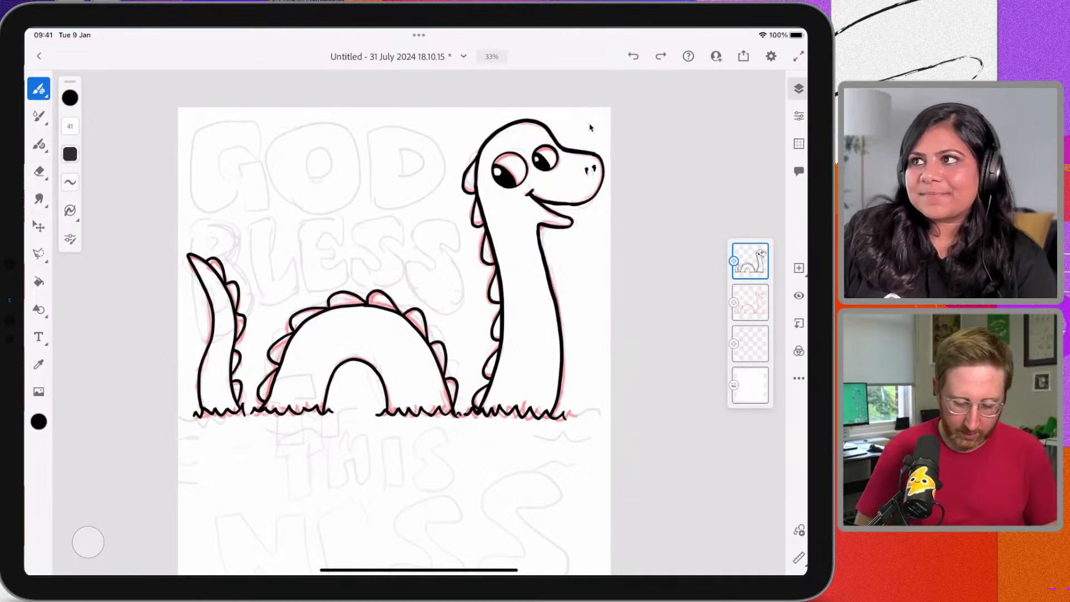
Recolour the background layer mint green, then hide it and show it again
click(750, 385)
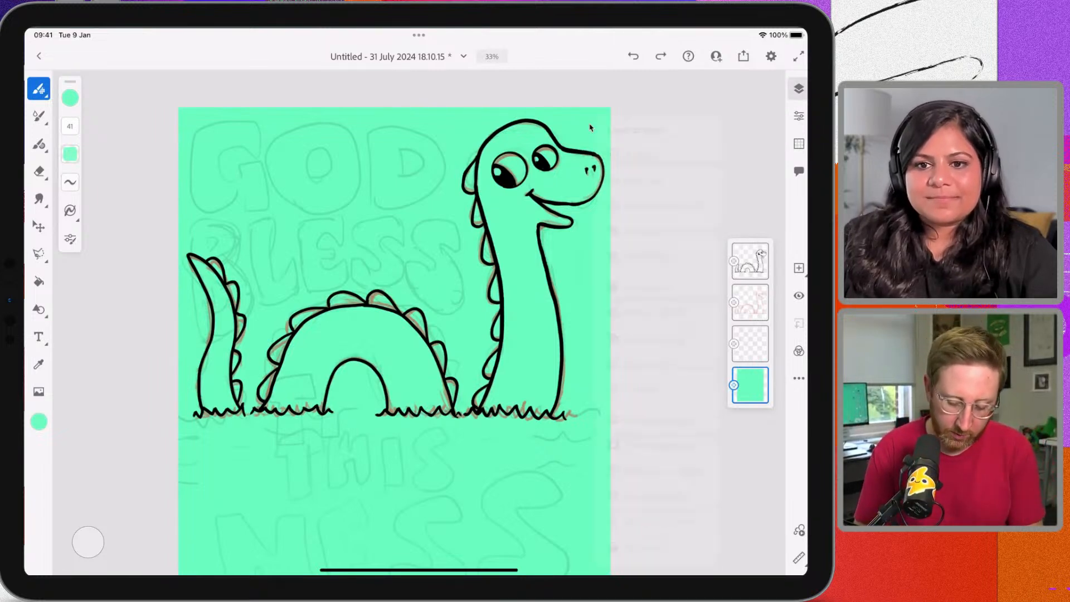
key(ctrl+comma)
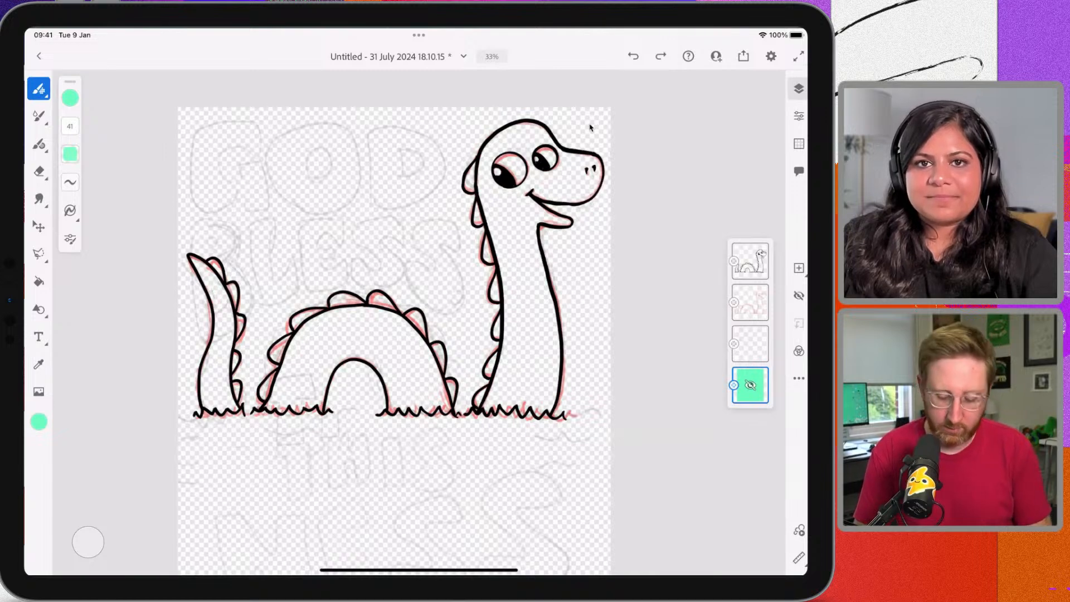
key(ctrl+comma)
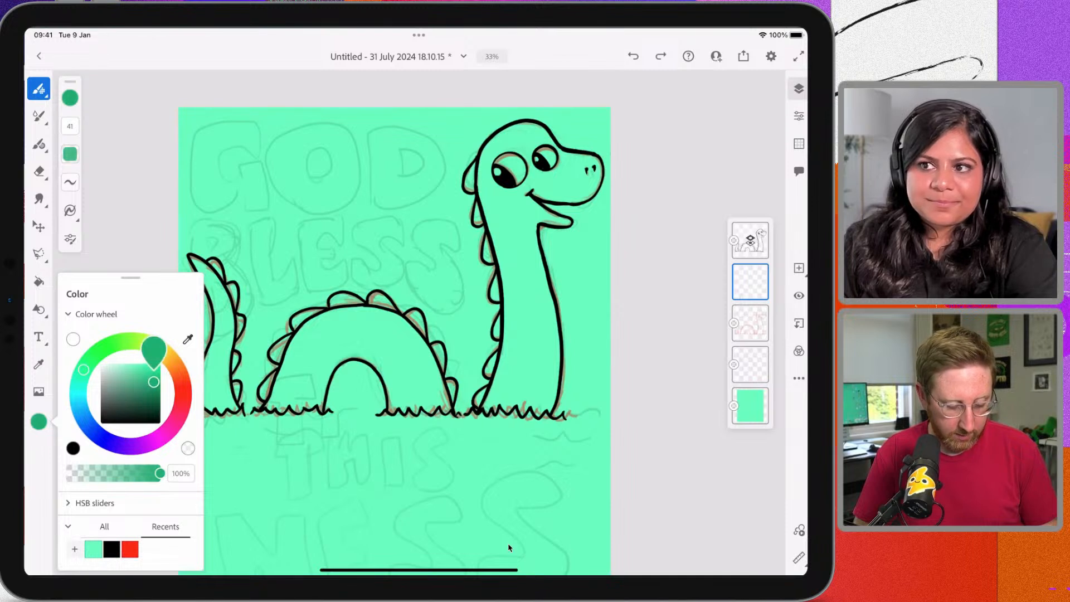
Fill the monster's head and neck, body hump and tail with dark green on a new layer beneath the reference line art
key(g)
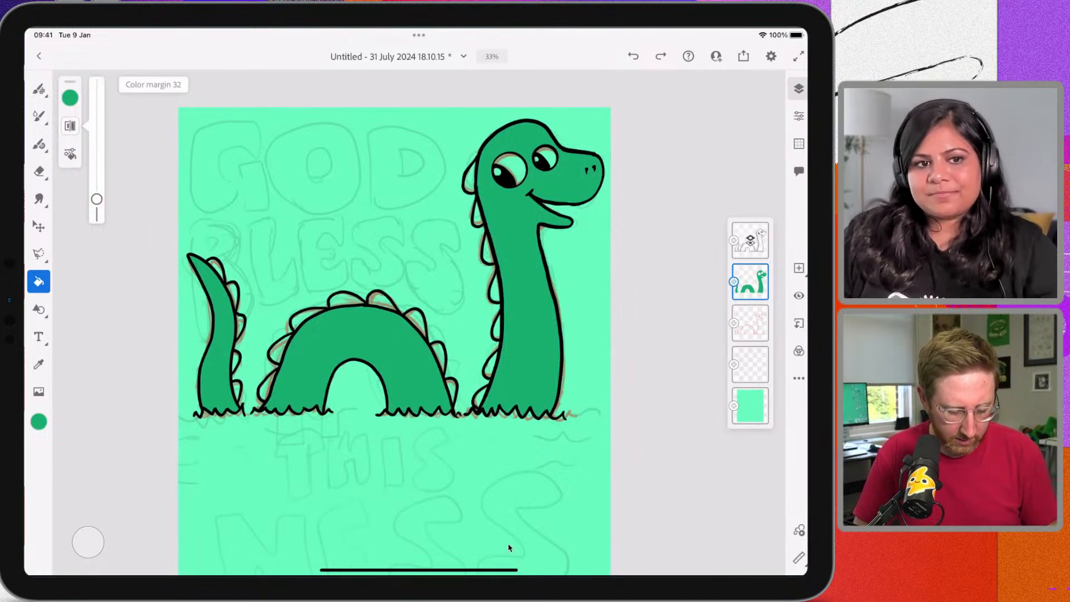
Choose a slightly lighter, less saturated green as the fill colour
click(38, 421)
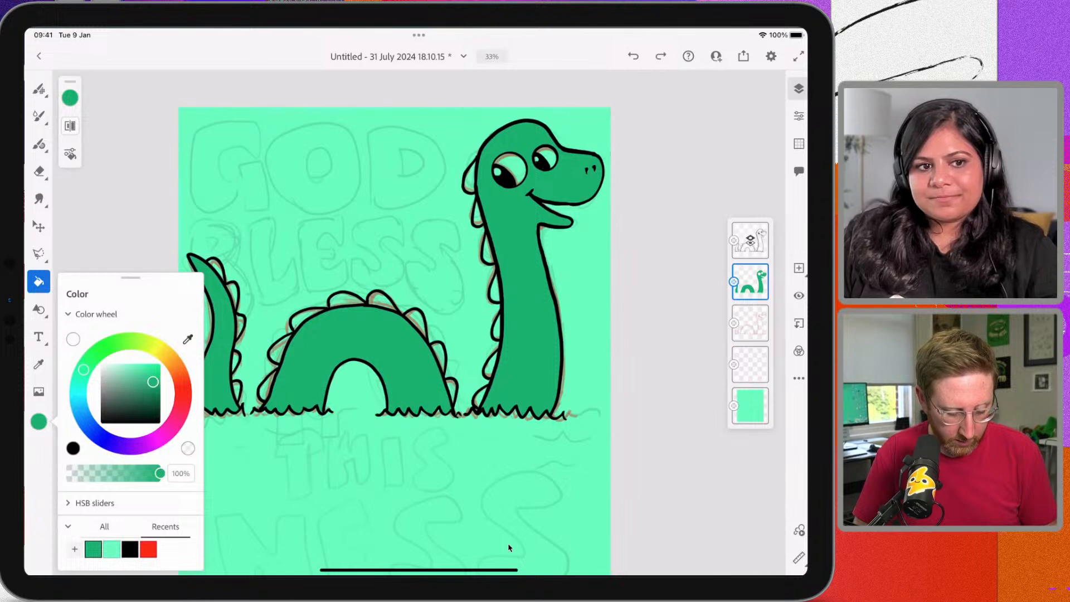
drag(153, 382, 145, 373)
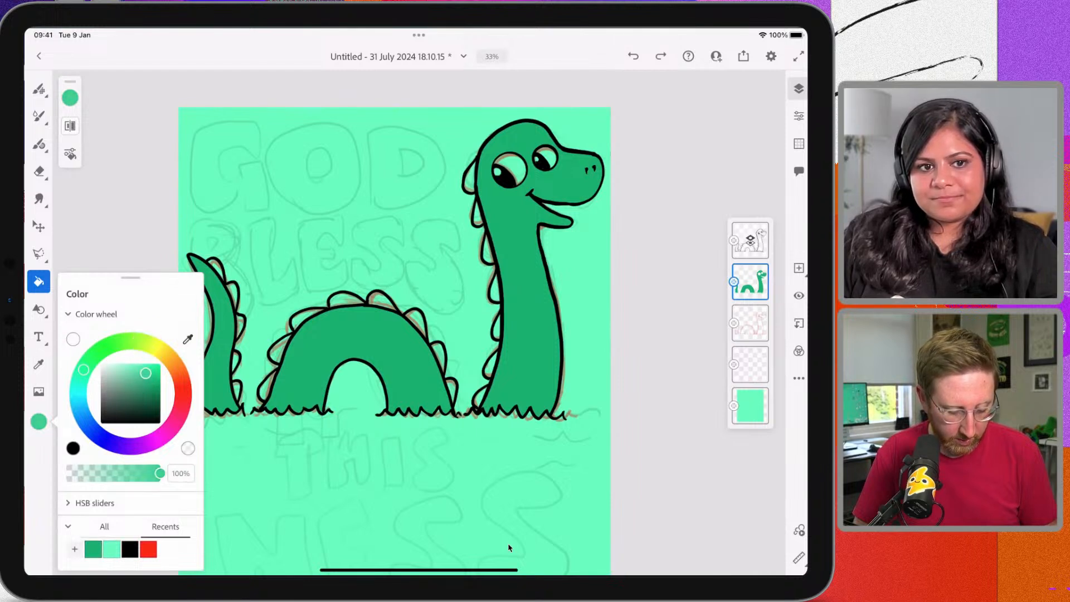
Try the lighter green fill with Contiguous turned off, then undo the fill and turn Contiguous back on
click(70, 154)
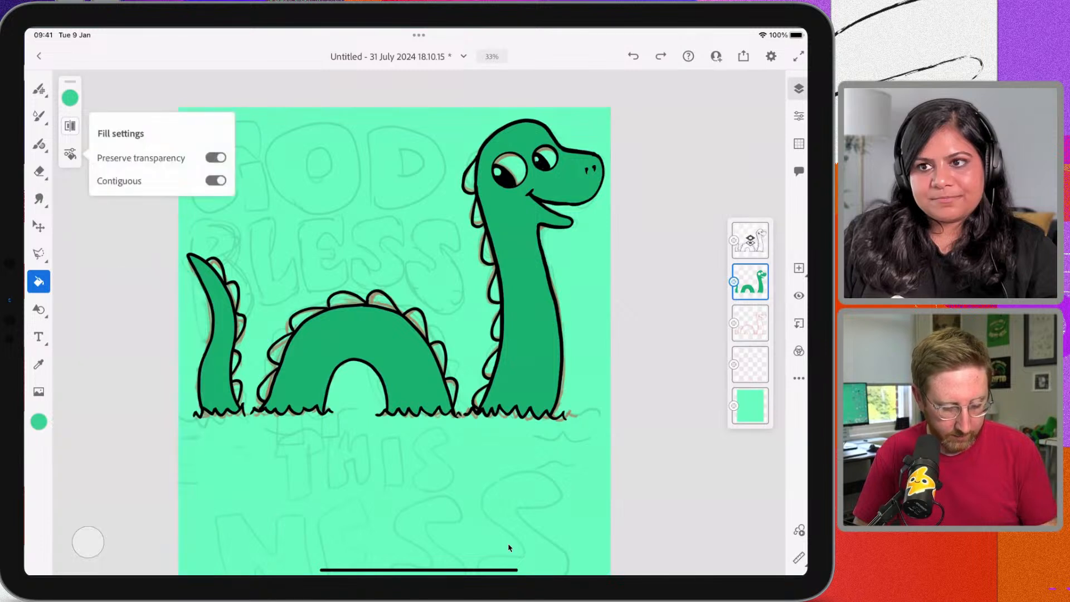
click(216, 180)
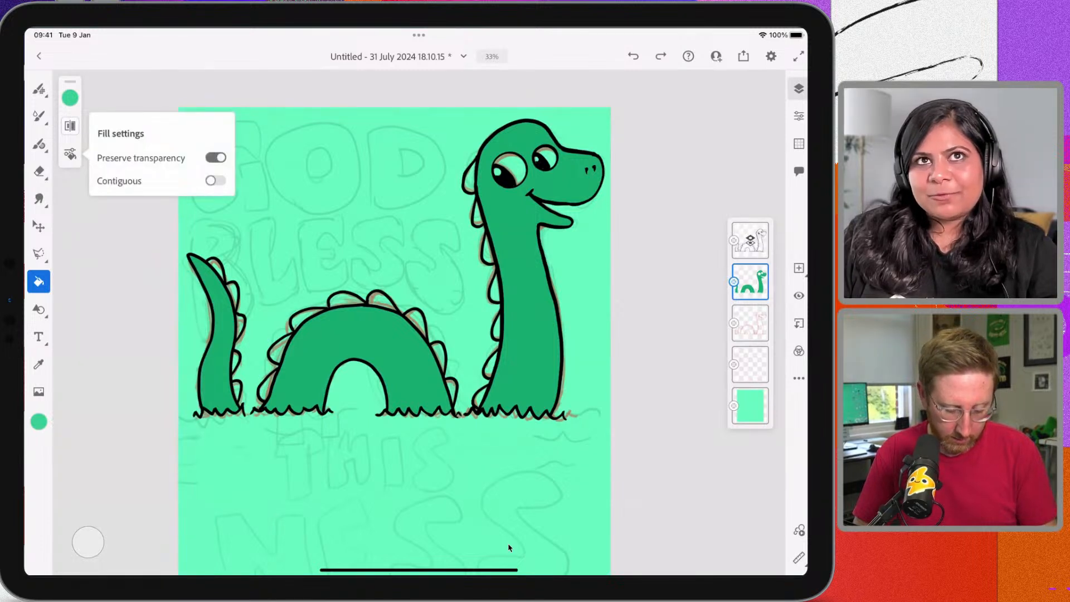
click(508, 547)
click(633, 56)
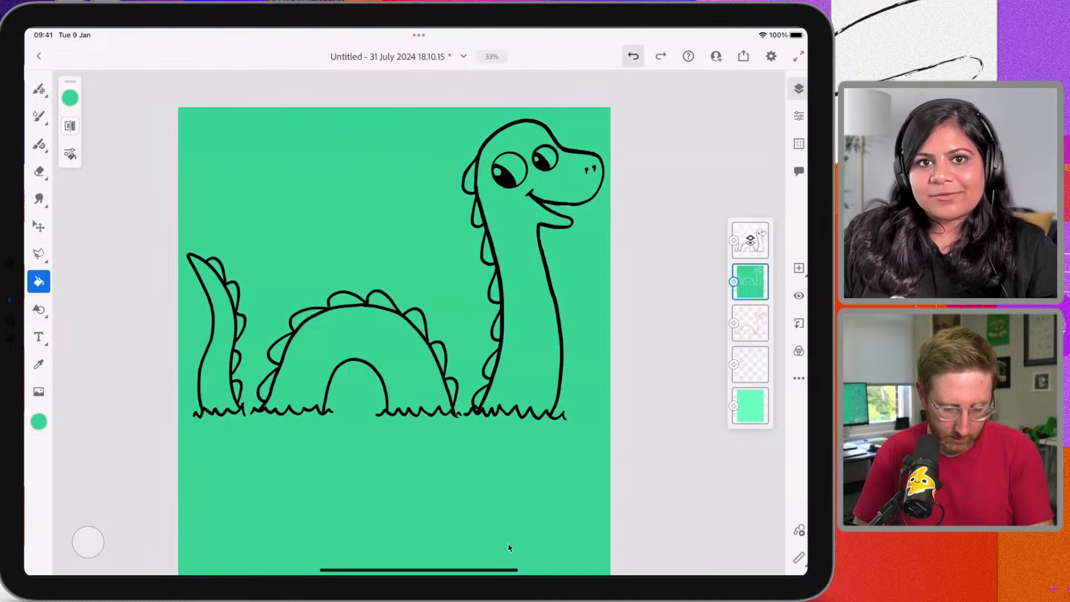
click(70, 154)
click(215, 180)
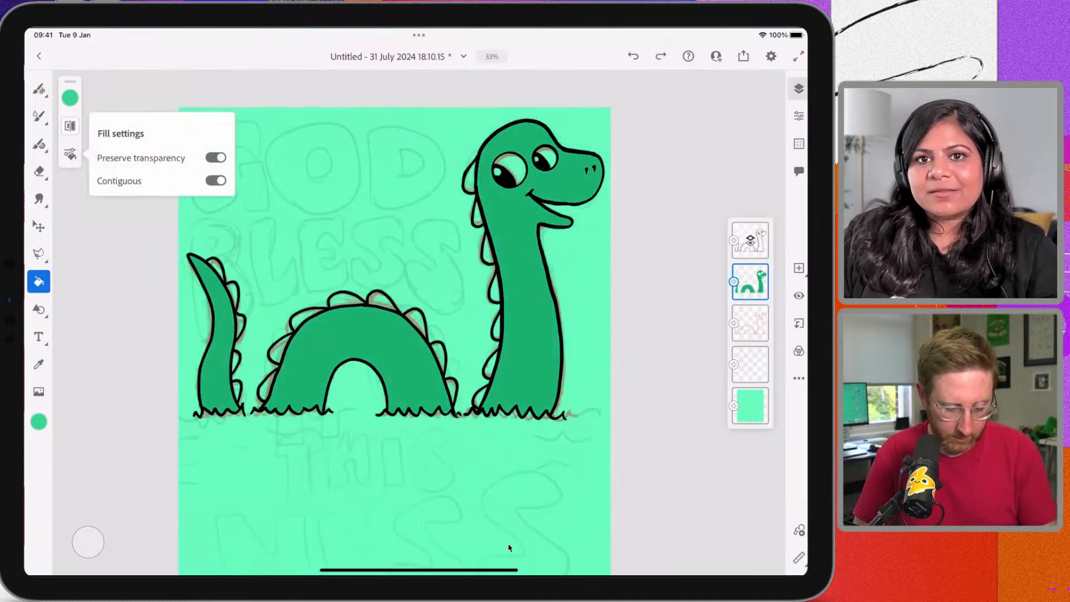
Refill the monster's head and neck, body hump and tail with the lighter green
click(524, 301)
click(359, 335)
click(214, 335)
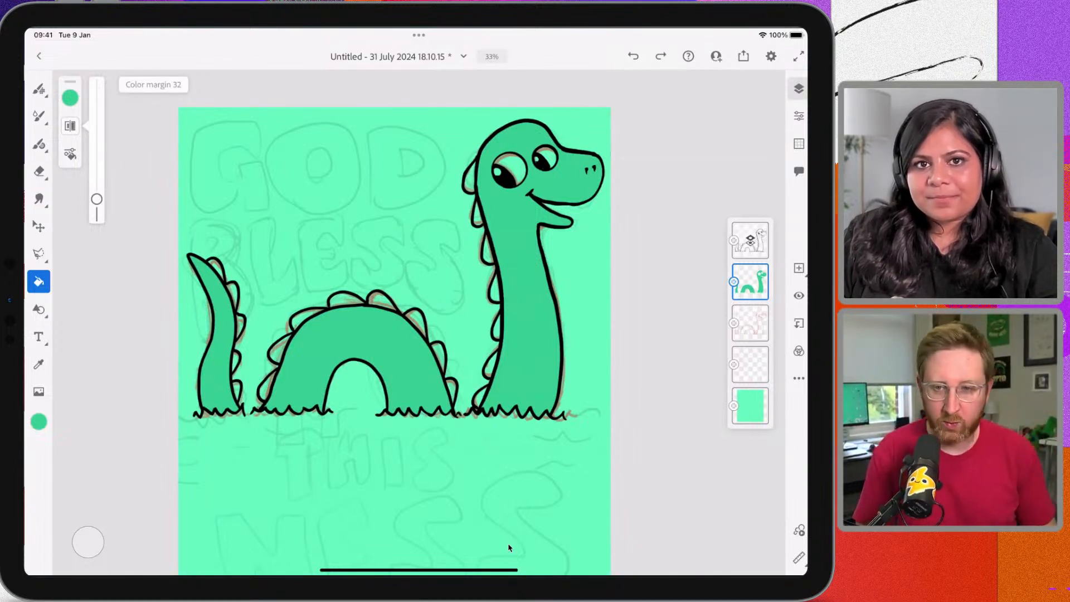
click(38, 421)
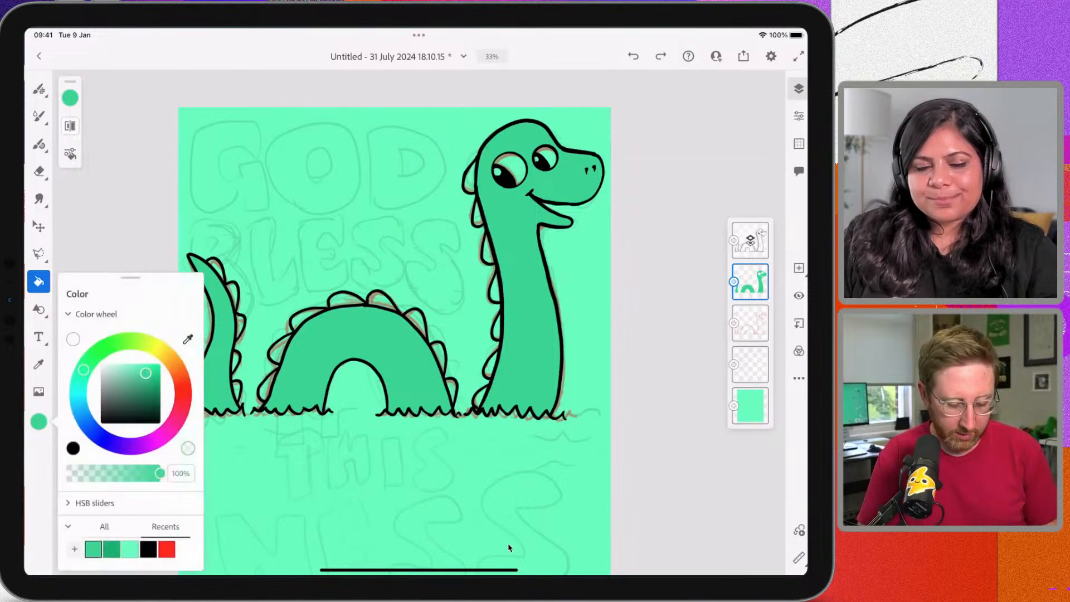
click(88, 541)
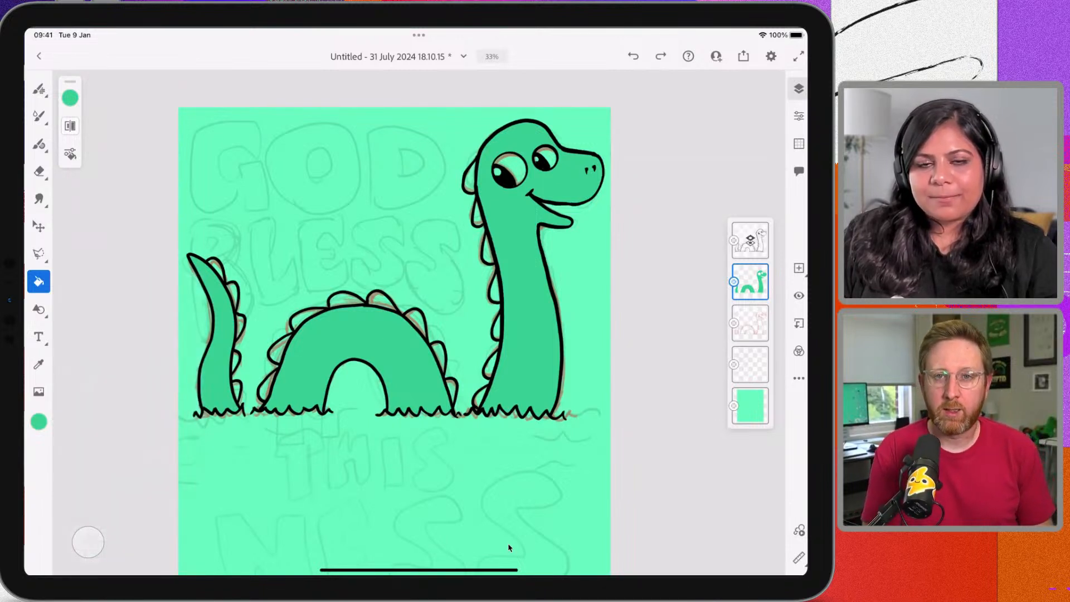
click(38, 422)
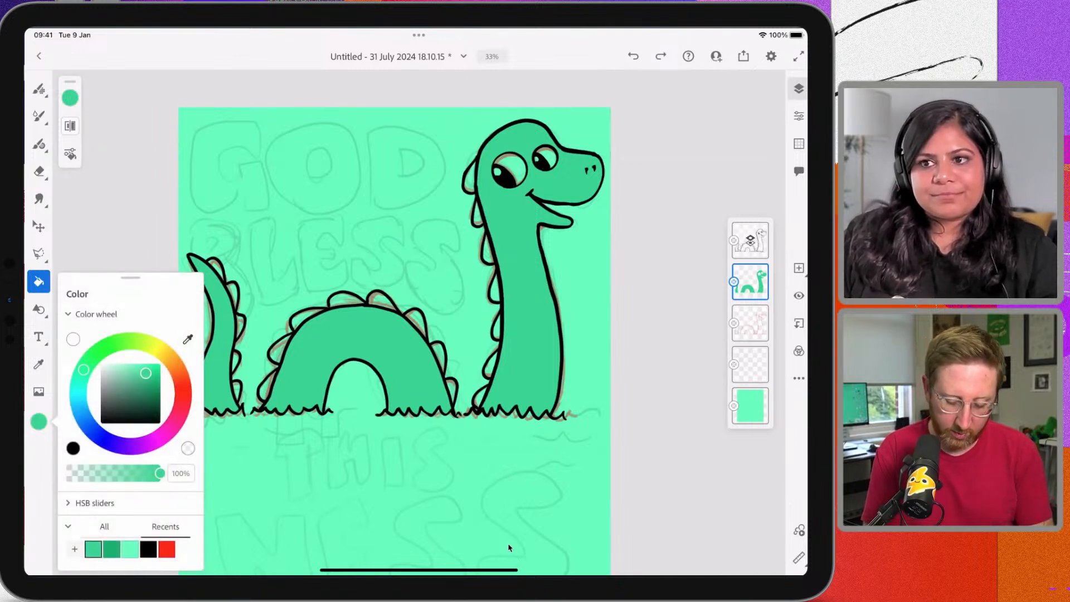
click(87, 542)
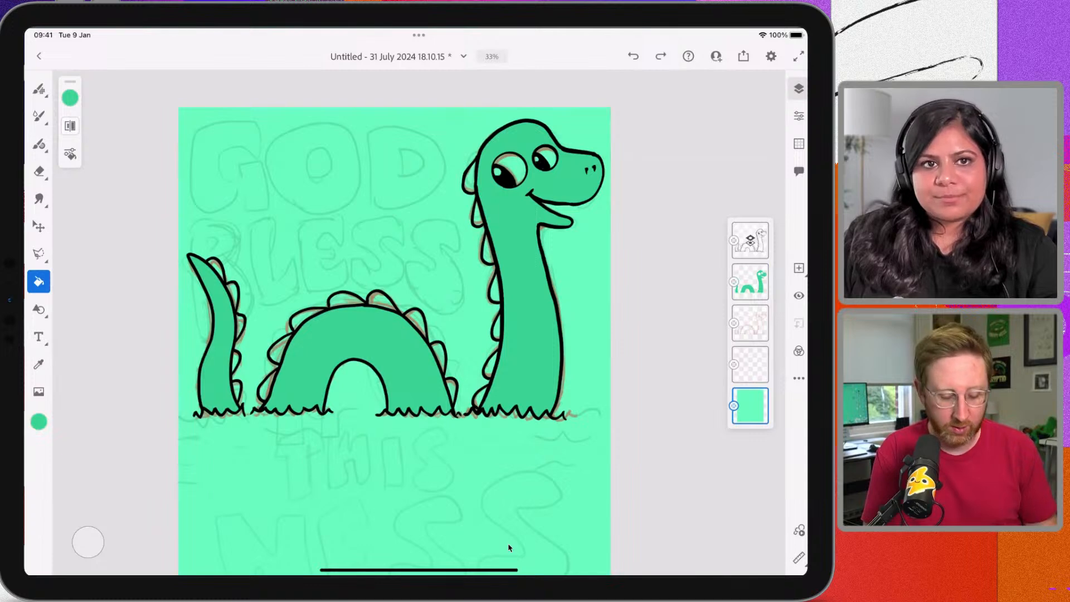
Refill the background layer with a paler mint green
click(749, 406)
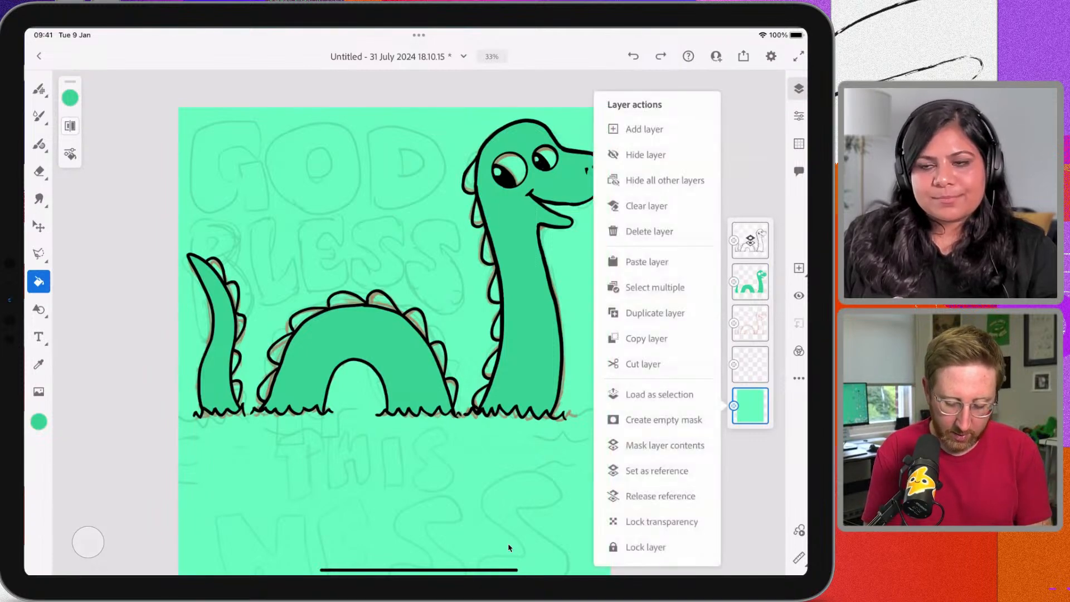
click(39, 422)
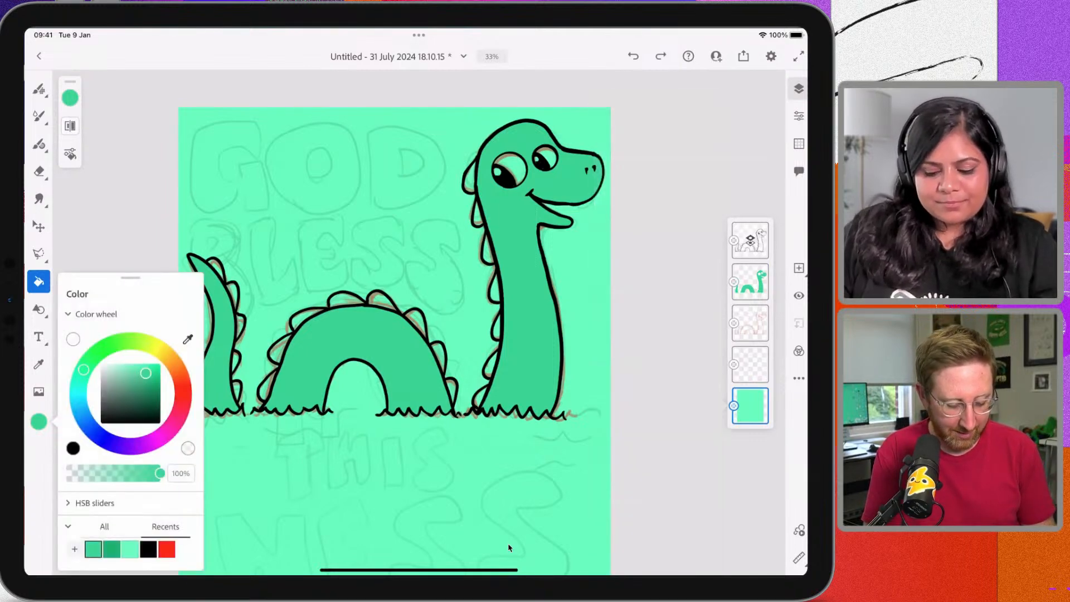
click(84, 369)
mouse_move(146, 373)
mouse_down()
mouse_move(119, 365)
mouse_move(129, 364)
mouse_up()
click(508, 547)
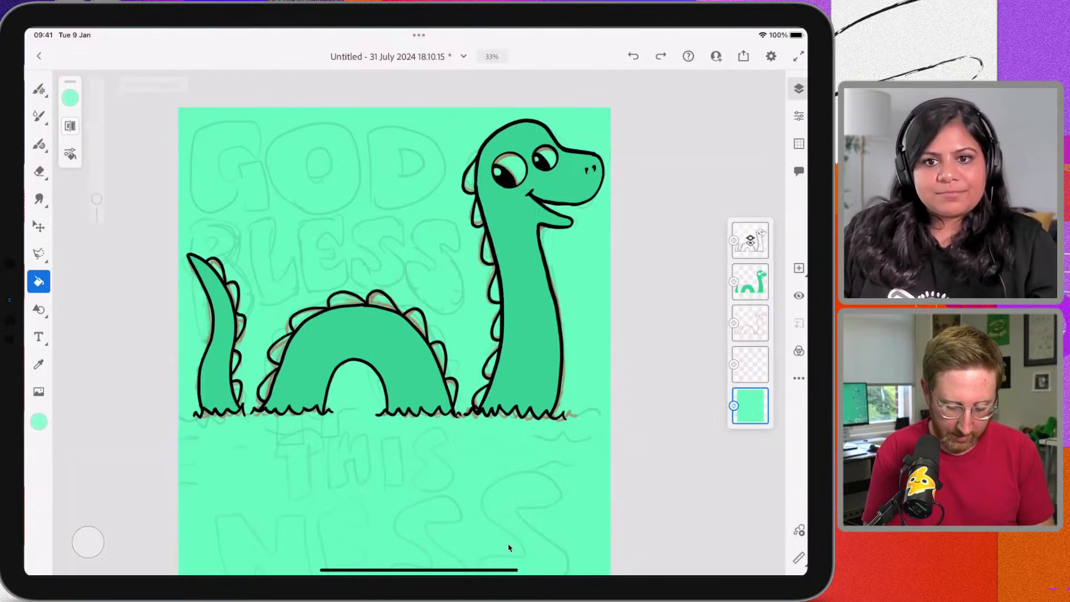
click(508, 548)
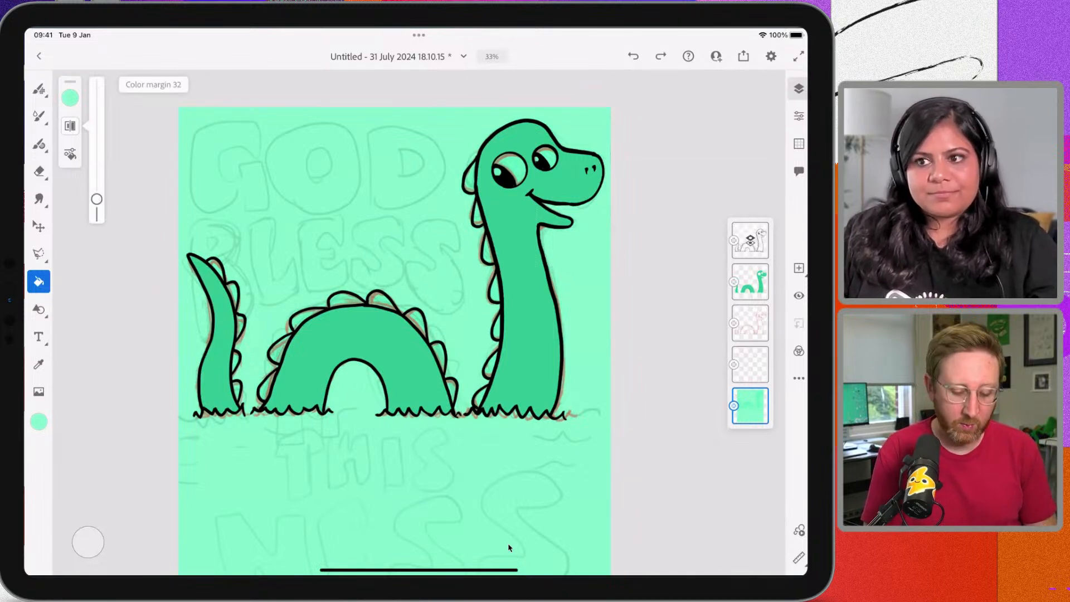
Return to the monster's fill layer, sample its body green as the fill colour and make it more saturated
click(749, 281)
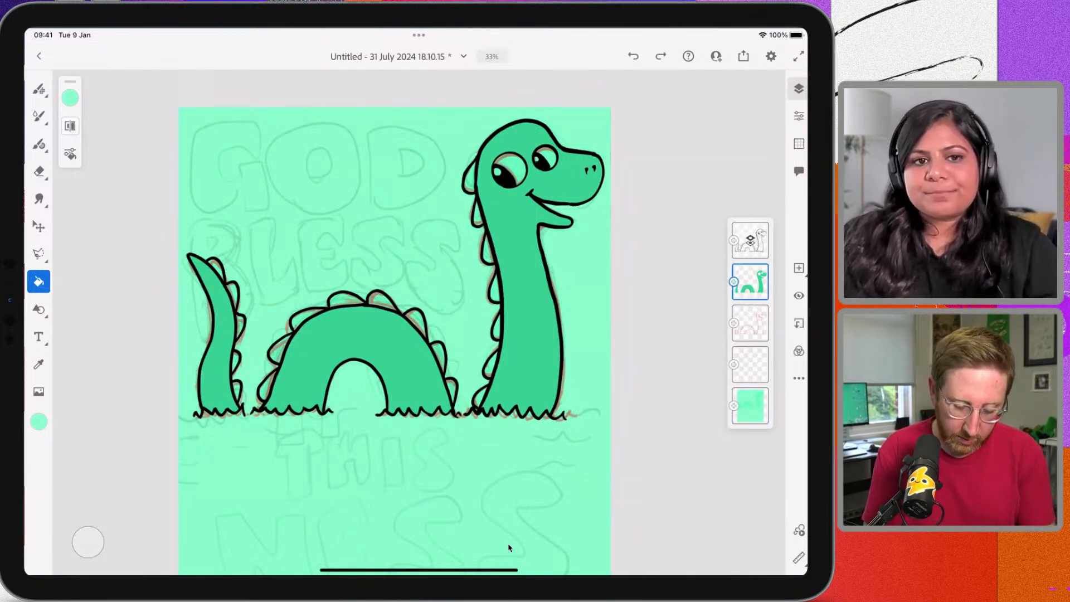
click(39, 421)
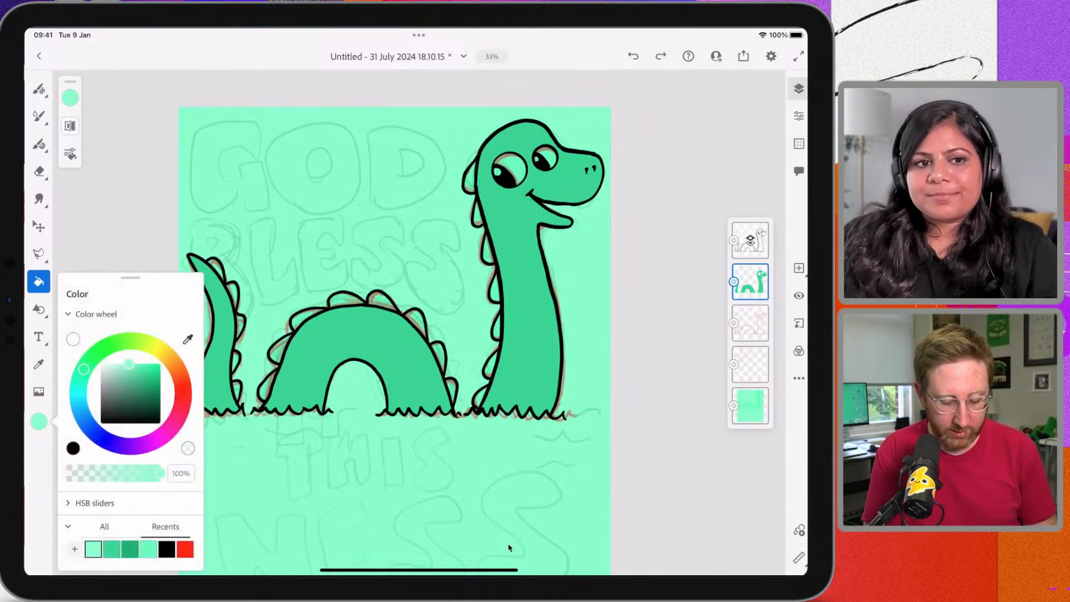
click(353, 303)
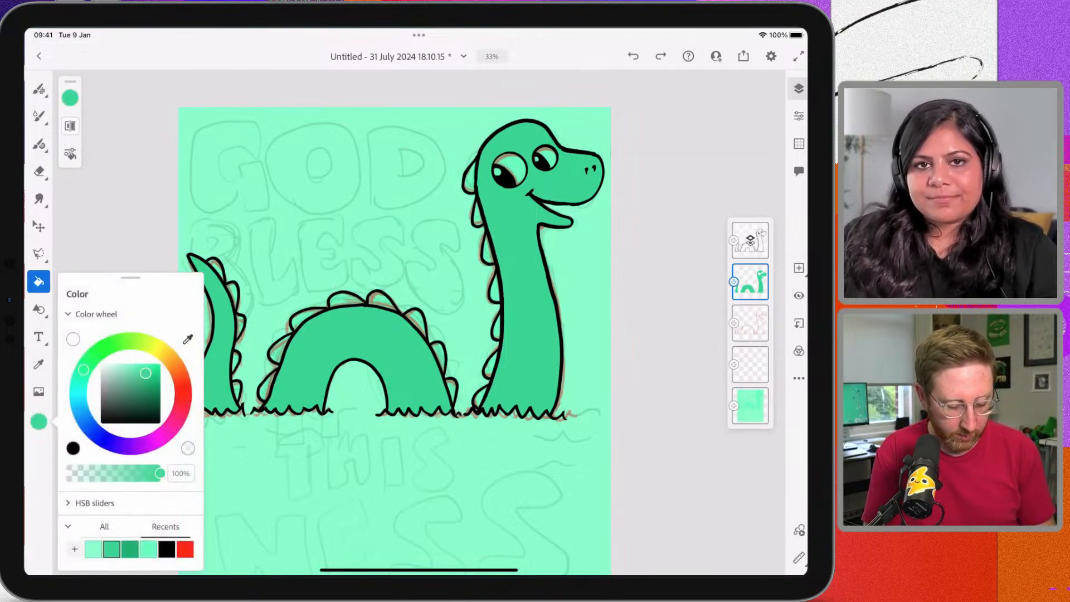
mouse_move(146, 372)
mouse_down()
mouse_move(138, 366)
mouse_move(154, 373)
mouse_up()
click(264, 460)
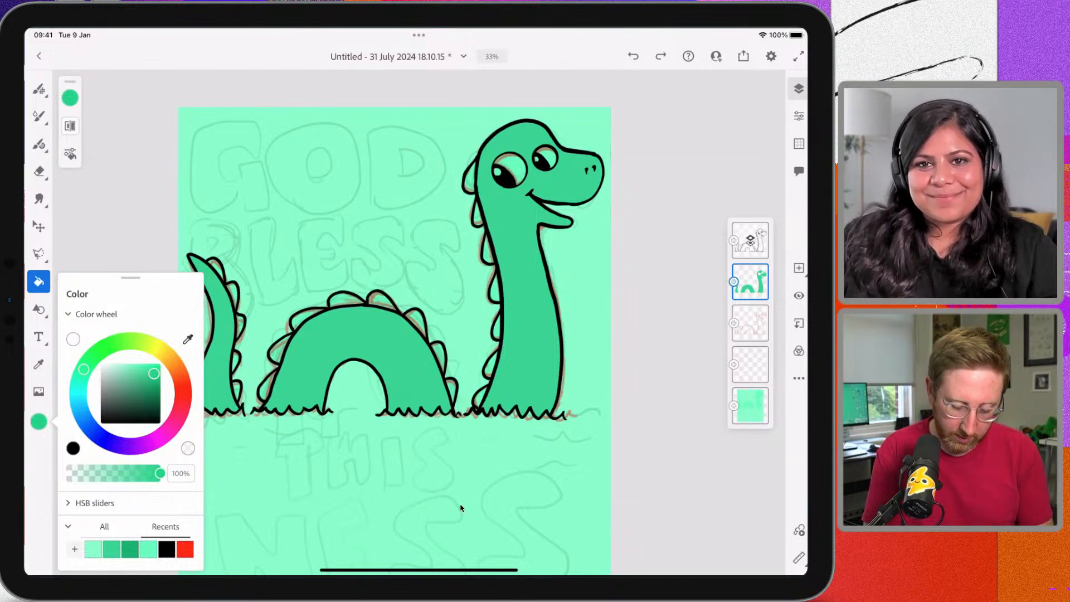
Refill the monster's head and neck, body hump and tail, trying a brighter green and settling on a deeper one
click(524, 312)
click(69, 126)
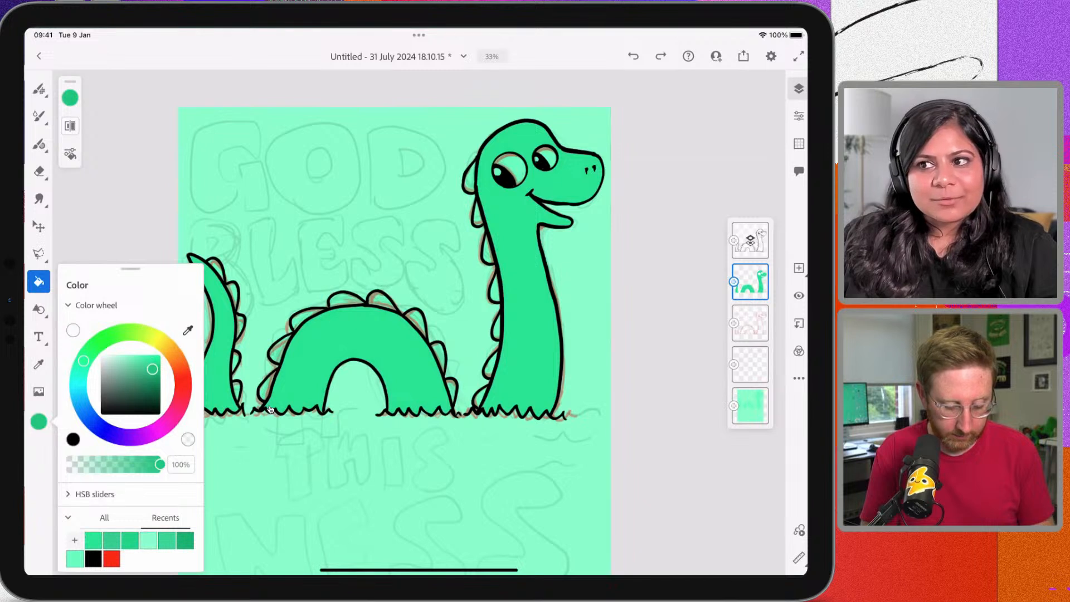
click(524, 289)
click(356, 329)
click(218, 390)
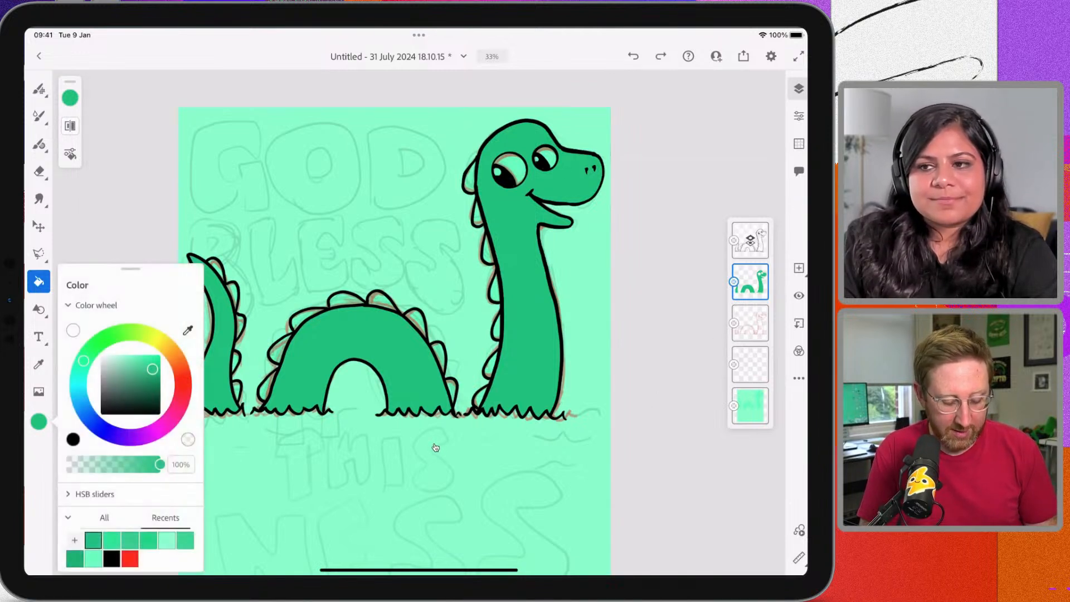
click(458, 478)
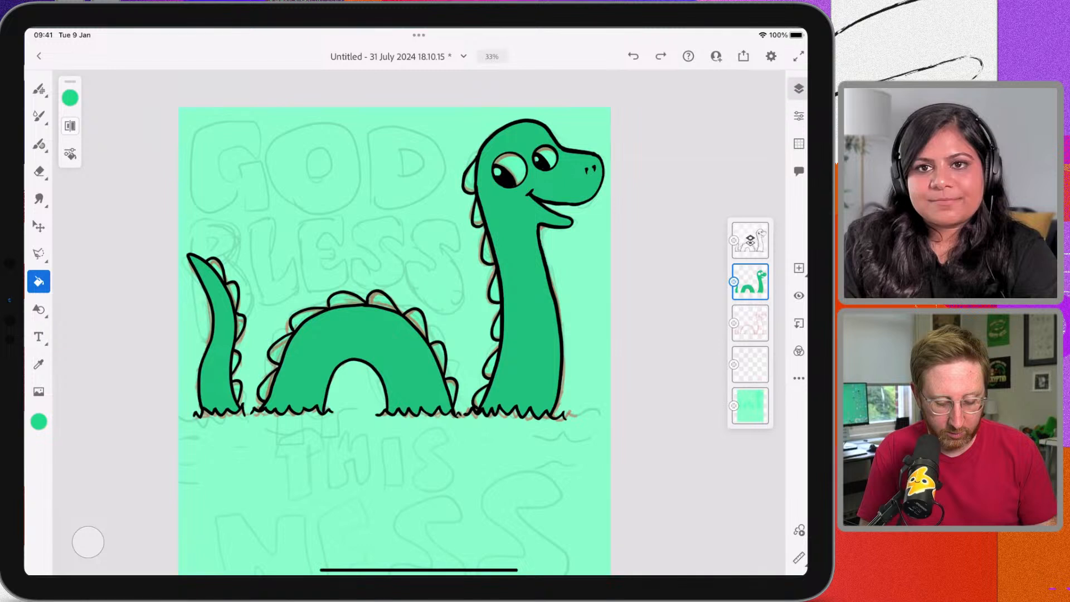
Choose a dark green, try filling the head and neck on the line-art layer, and undo that fill
click(70, 97)
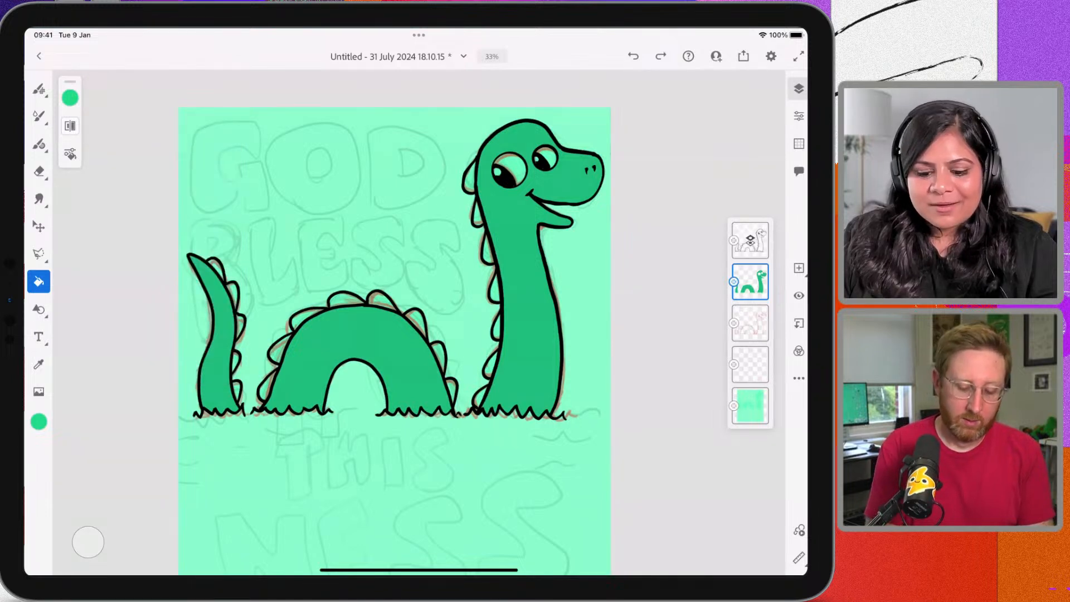
scroll(394, 340, up, 1)
scroll(390, 342, down, 1)
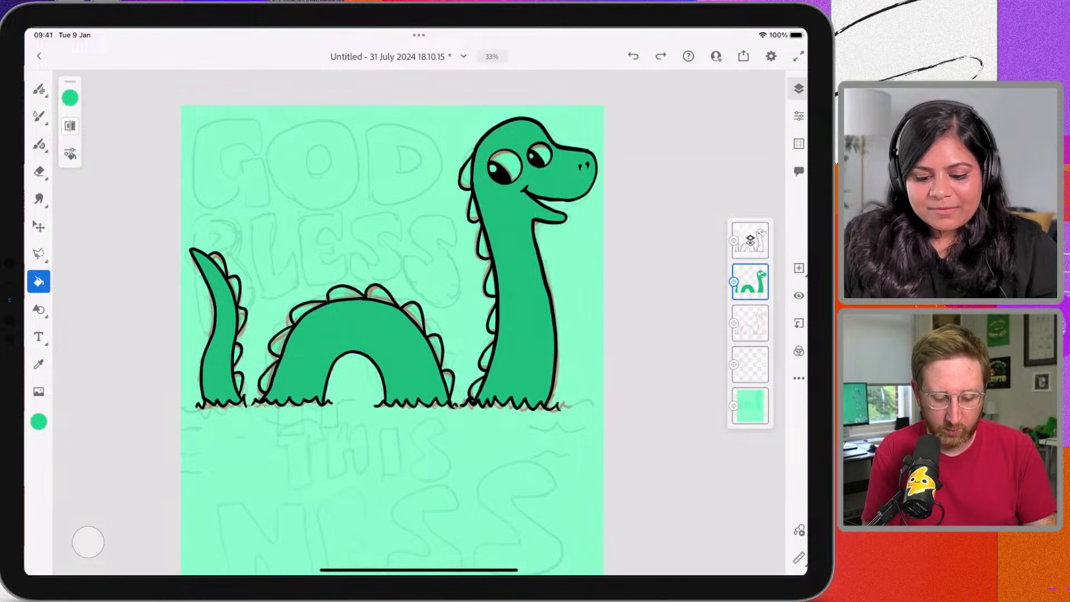
scroll(394, 339, up, 1)
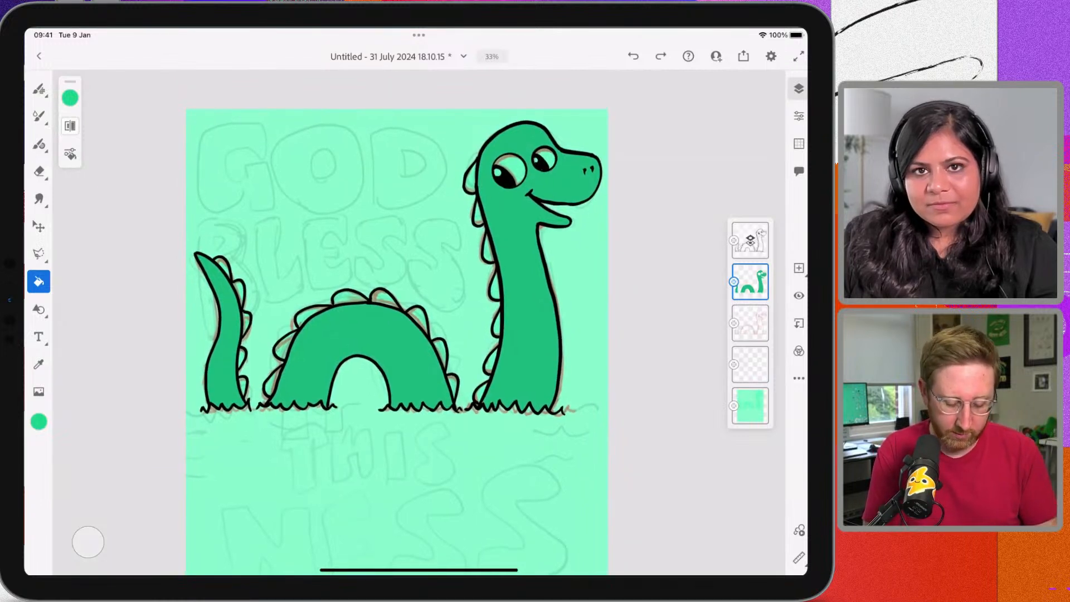
scroll(401, 267, up, 2)
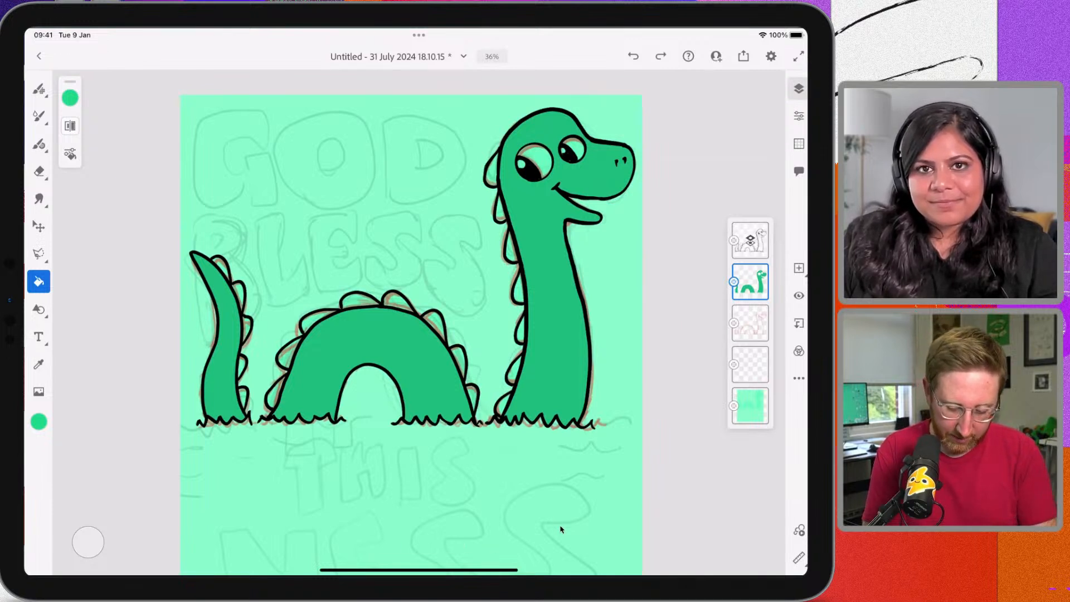
key(alt+])
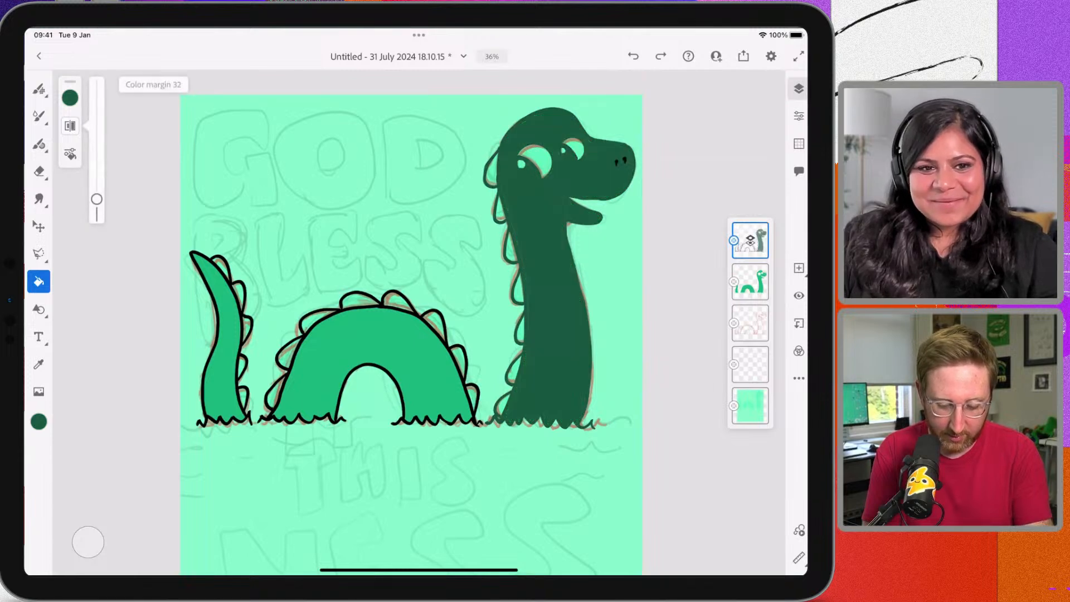
key(ctrl+z)
Recolour the monster's black line art dark green and fill its back spines with the same green on the fill layer
scroll(417, 335, up, 5)
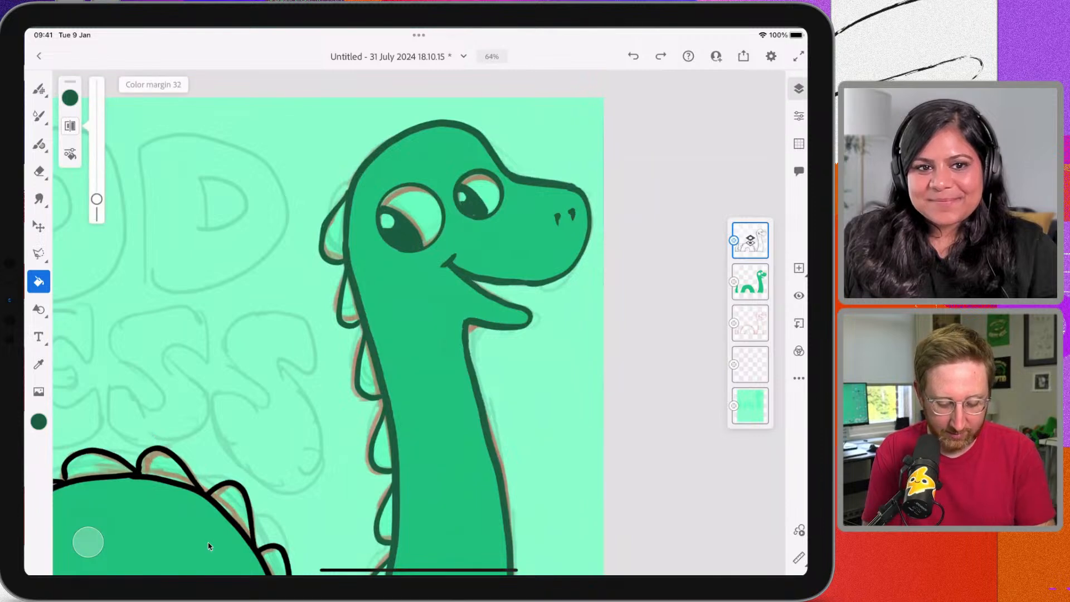
scroll(208, 546, down, 3)
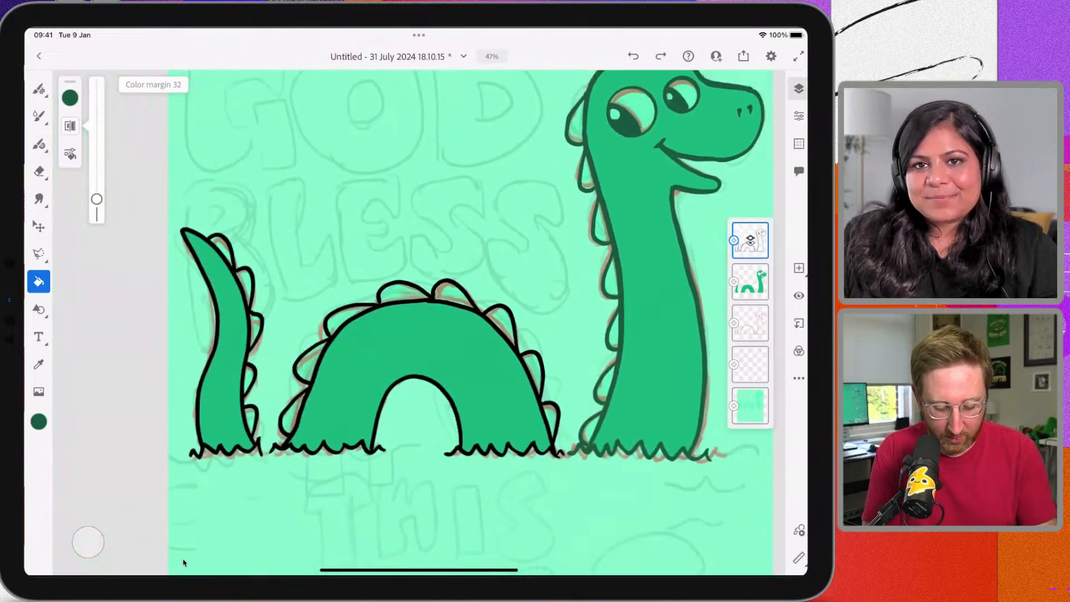
scroll(198, 558, up, 1)
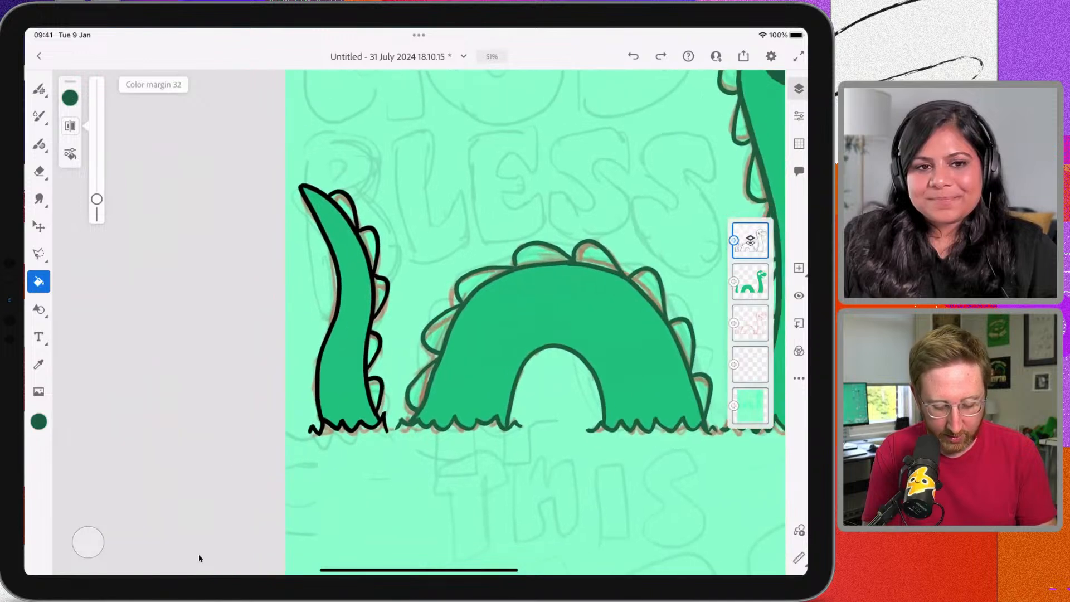
scroll(131, 554, down, 3)
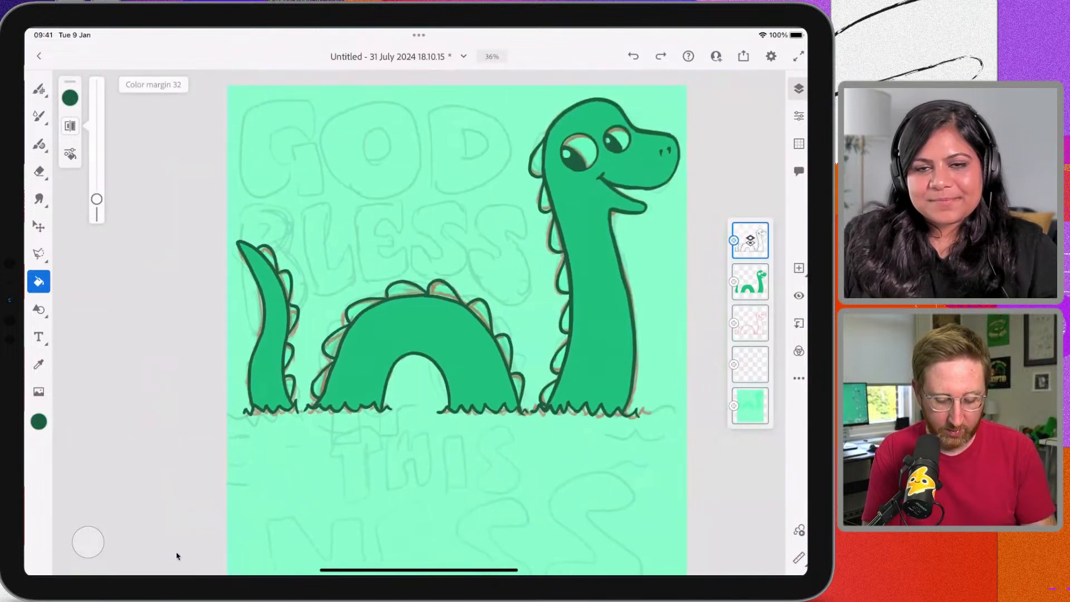
scroll(194, 556, right, 2)
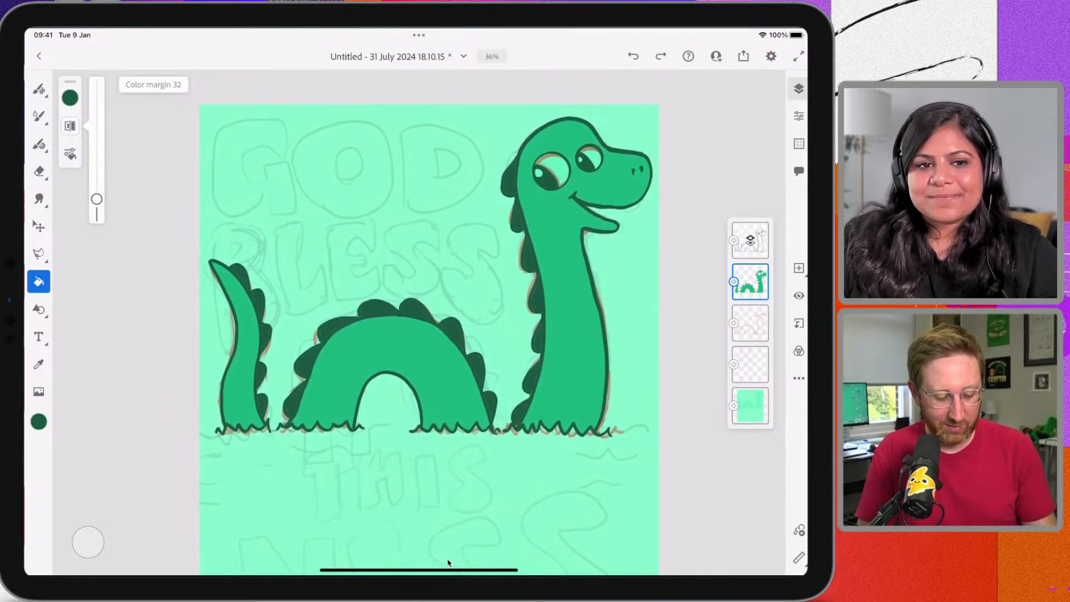
key(v)
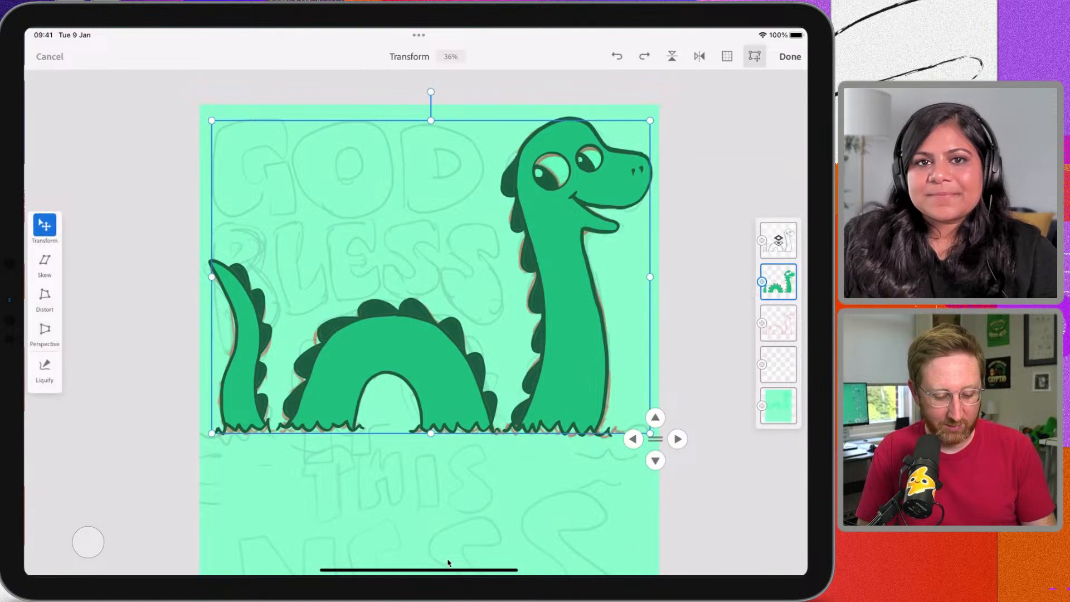
key(Return)
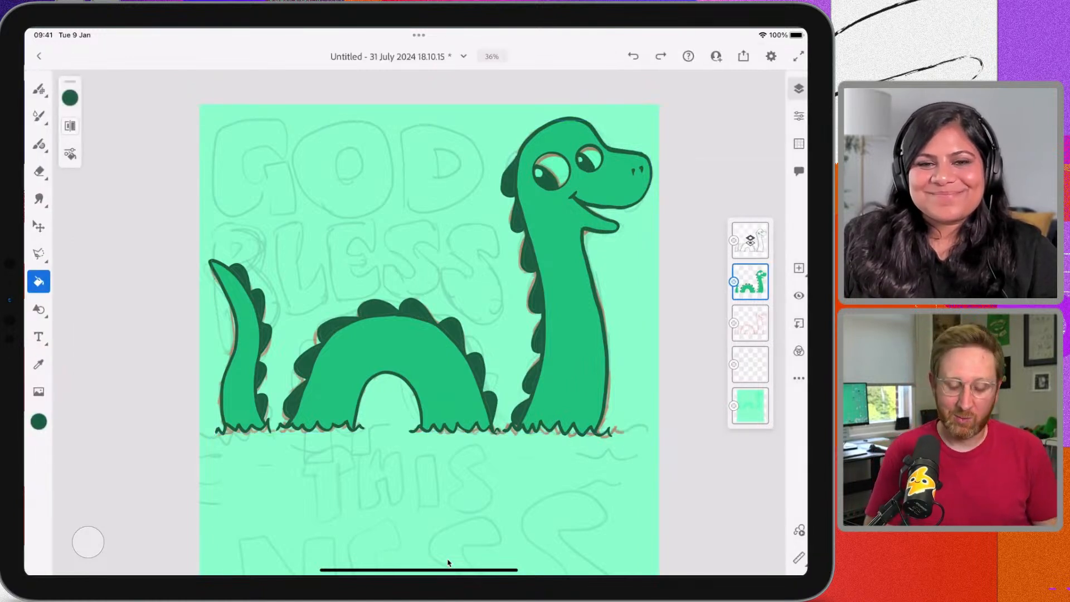
scroll(448, 563, left, 1)
scroll(448, 563, left, 1)
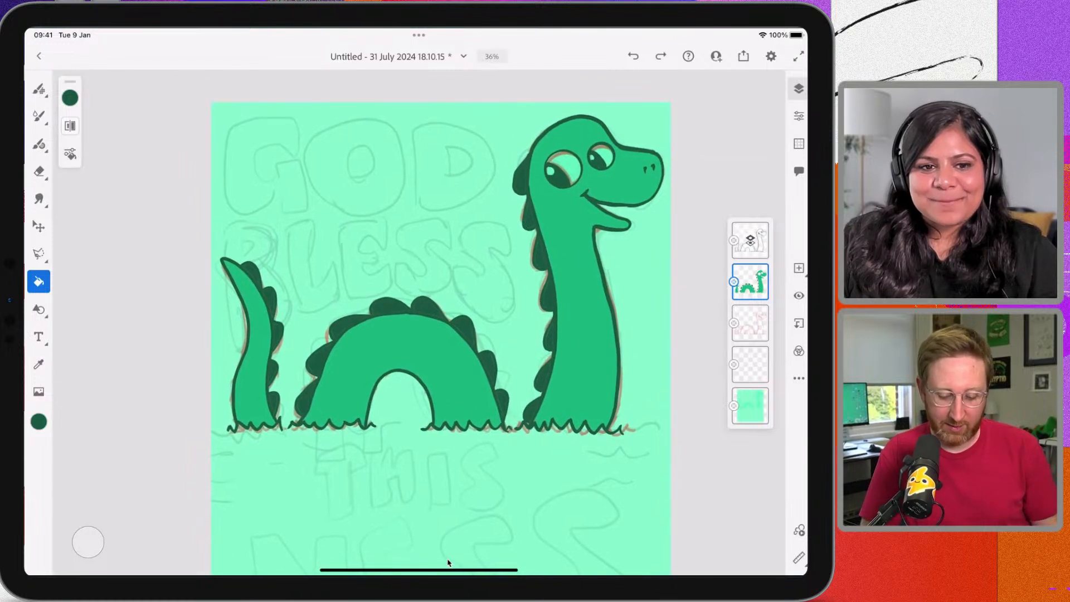
scroll(448, 563, left, 1)
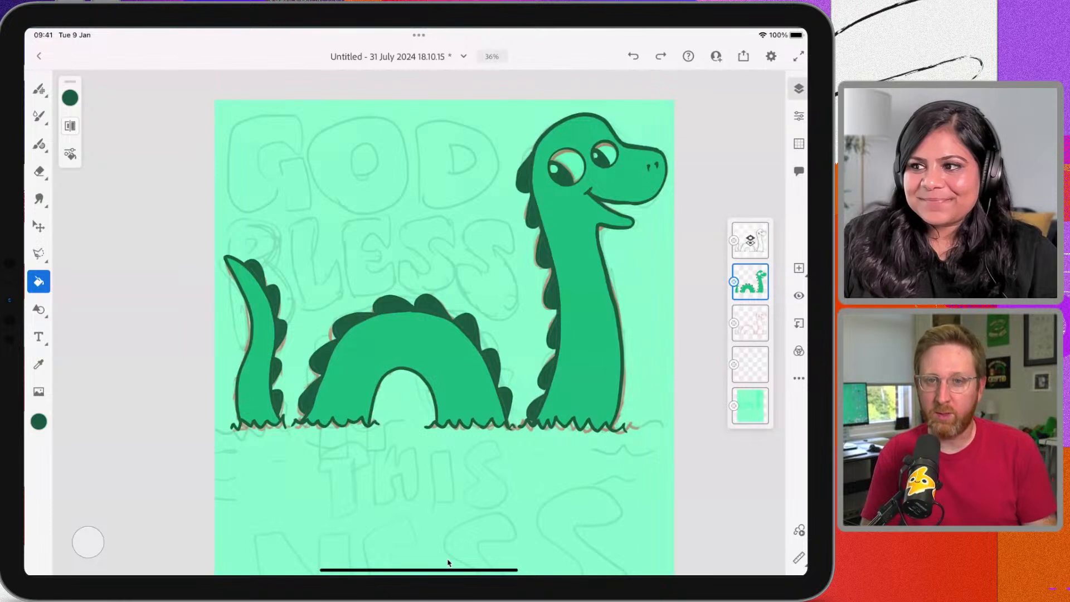
key(ctrl+z)
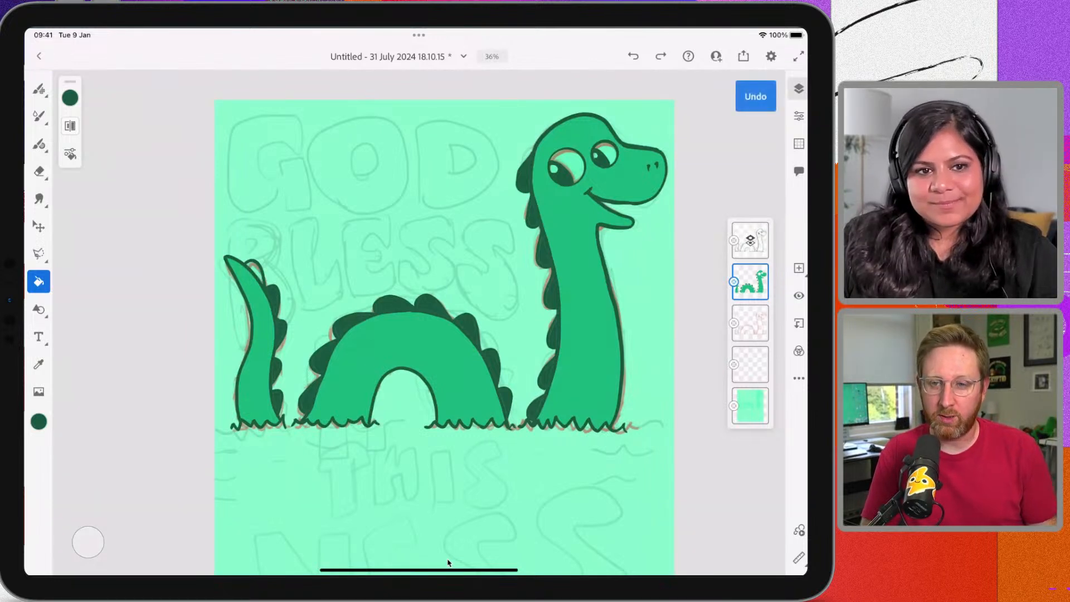
key(ctrl+shift+z)
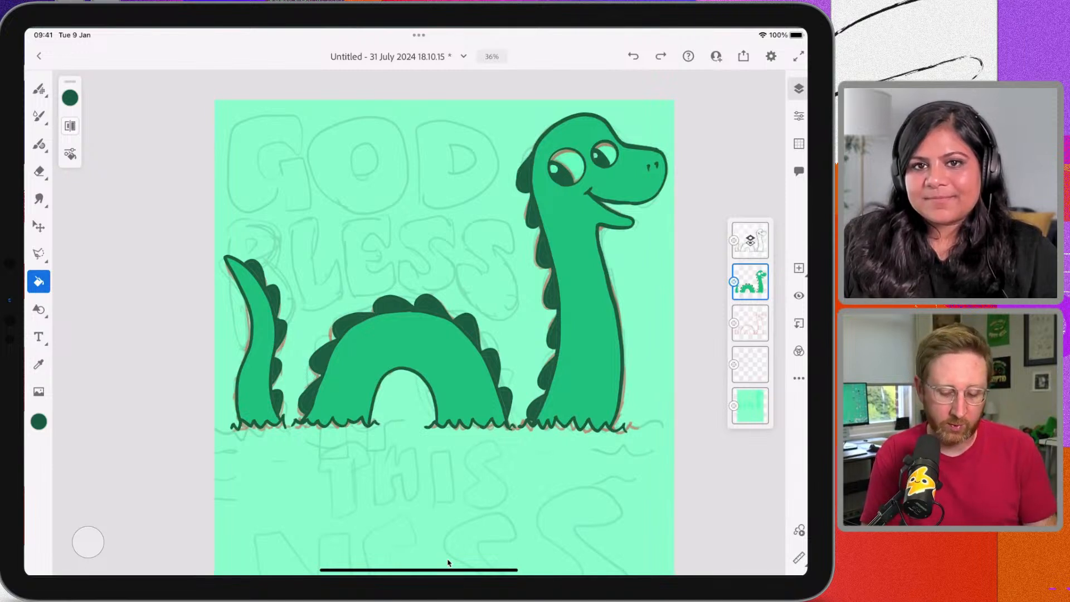
Sample the dark green of the back spines, then set the monster's body green as the current colour
click(397, 285)
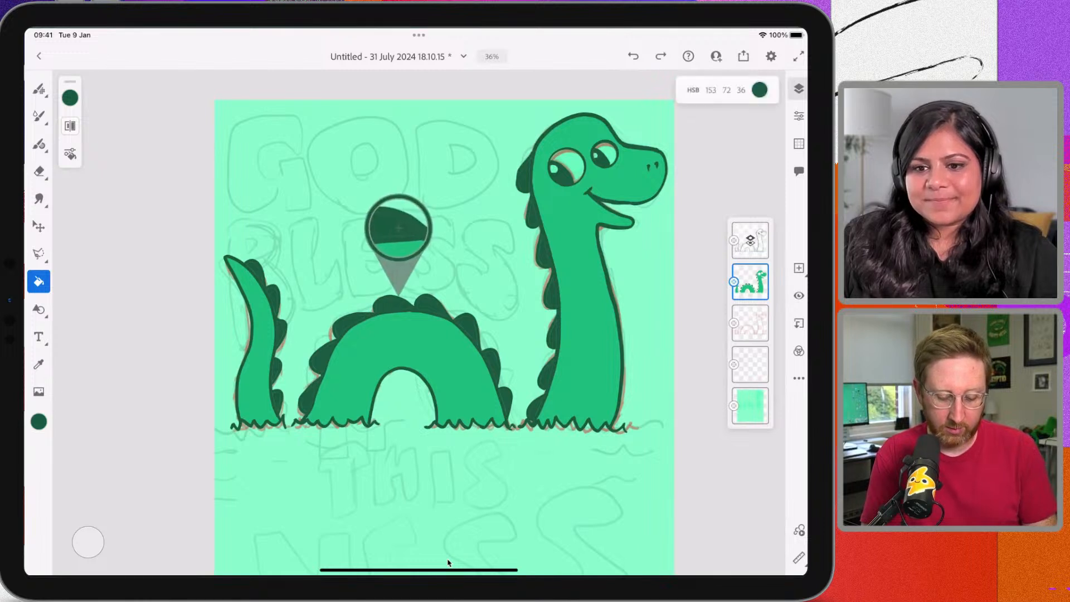
click(383, 327)
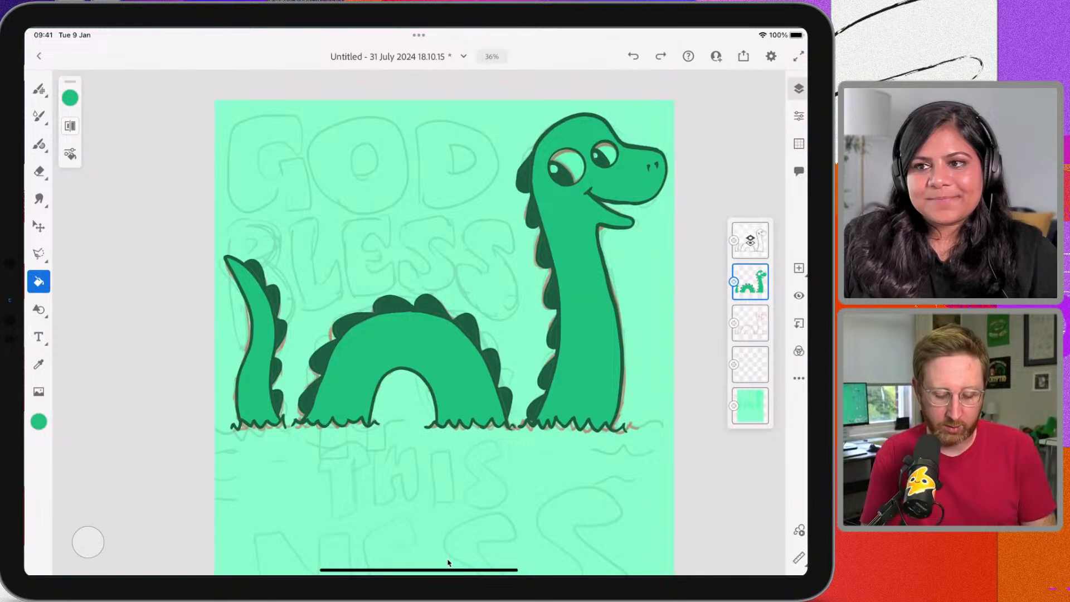
click(386, 322)
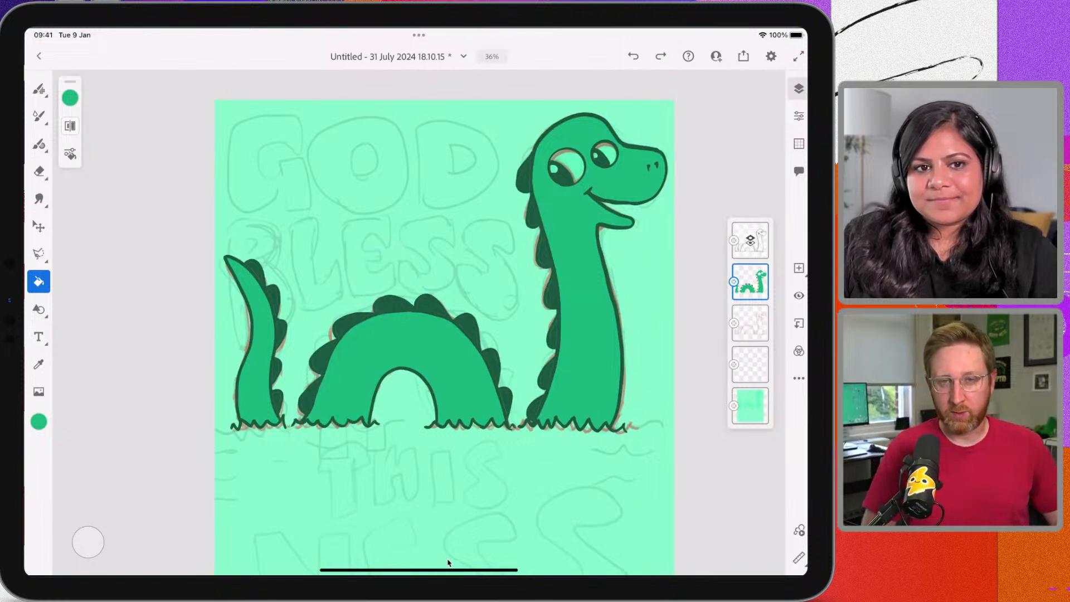
scroll(448, 563, down, 1)
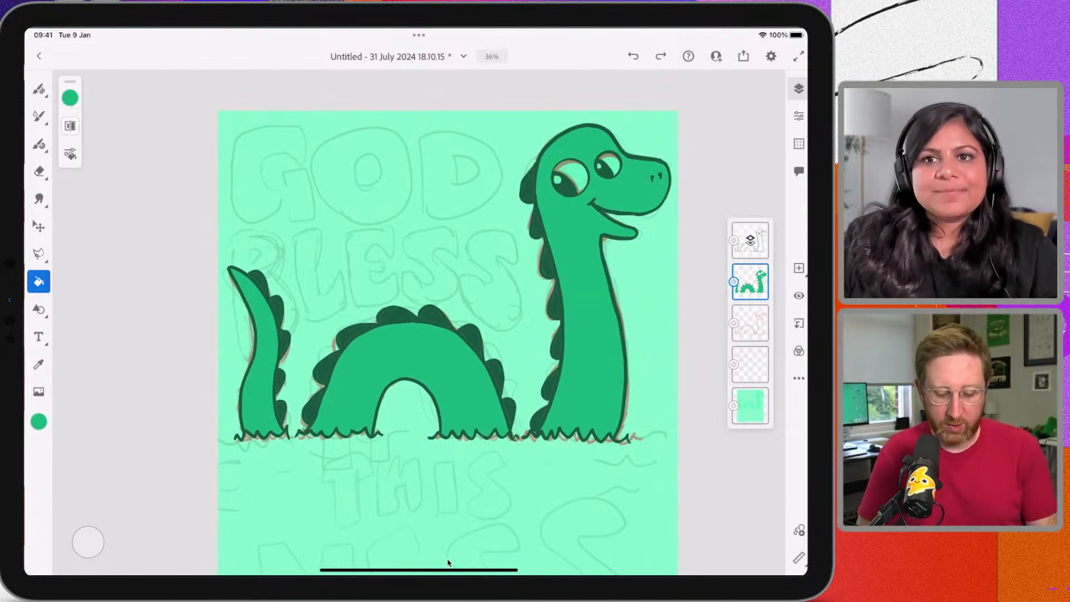
scroll(447, 563, up, 1)
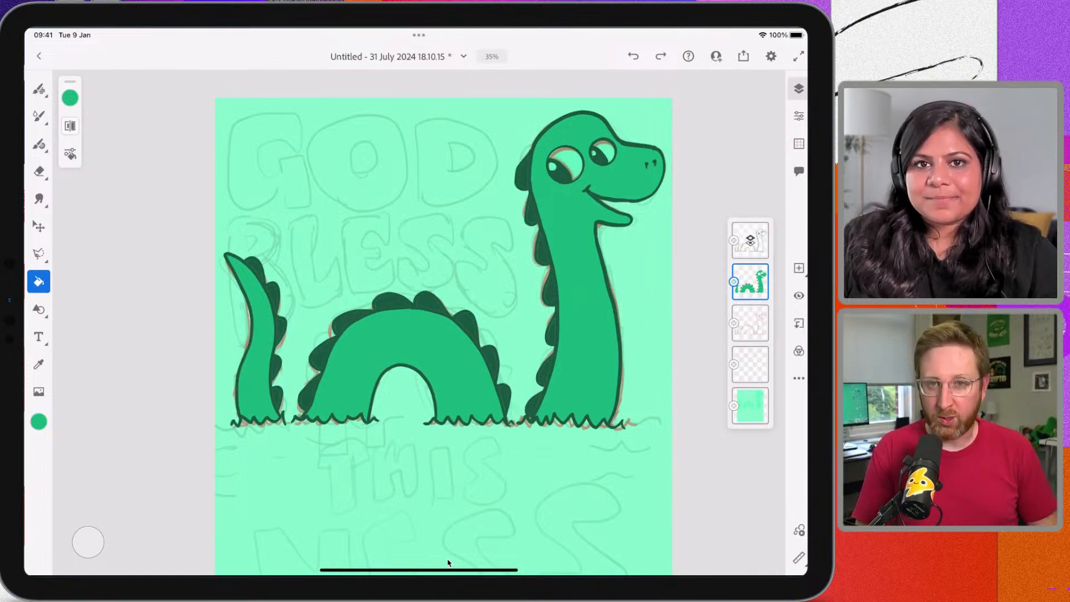
scroll(448, 563, up, 1)
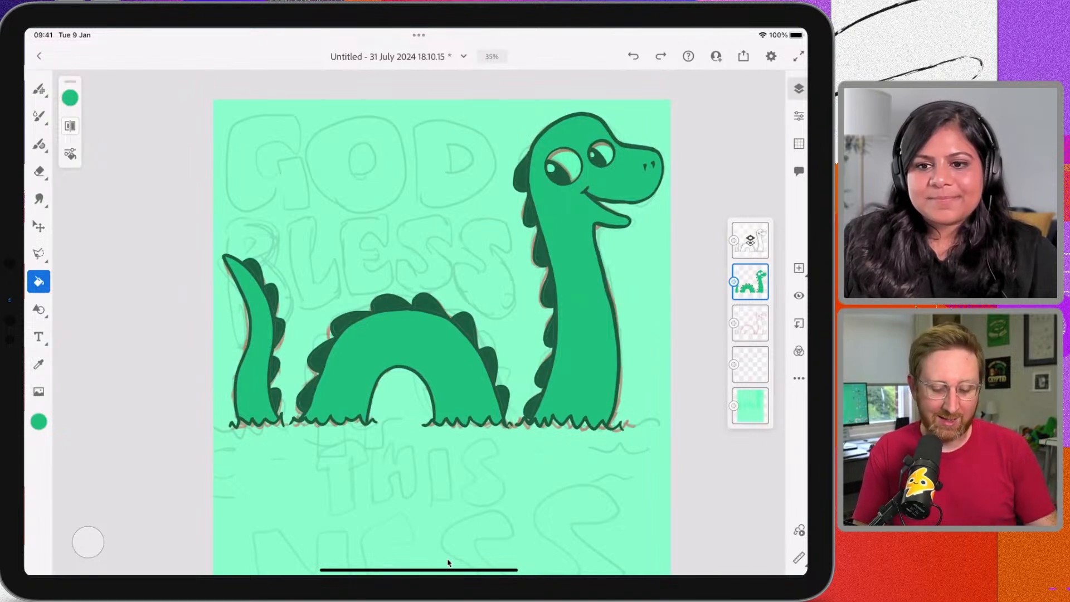
scroll(448, 562, down, 1)
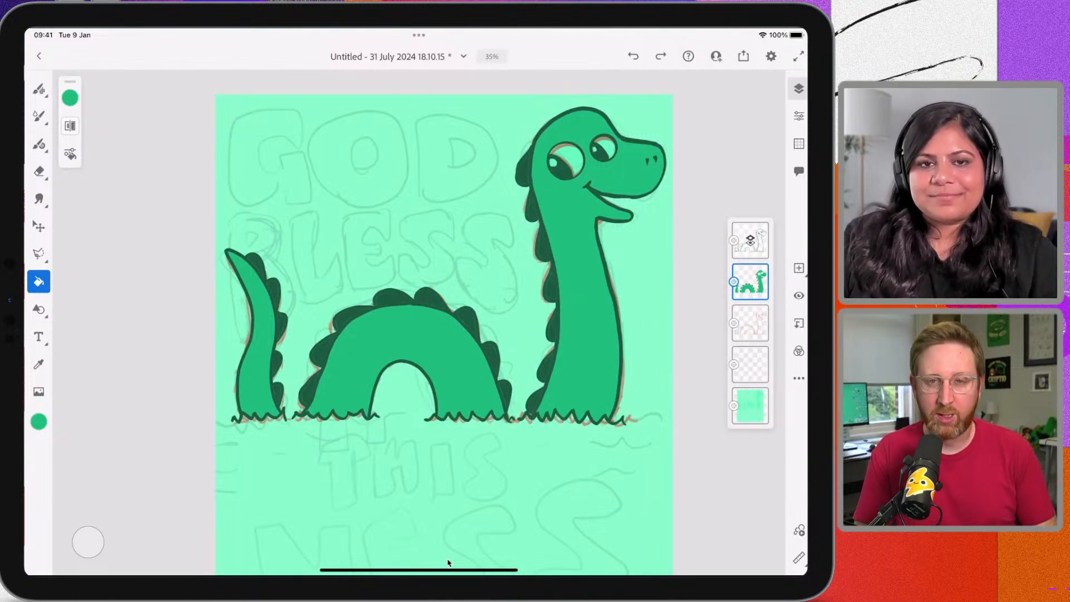
scroll(448, 562, up, 1)
scroll(448, 563, up, 1)
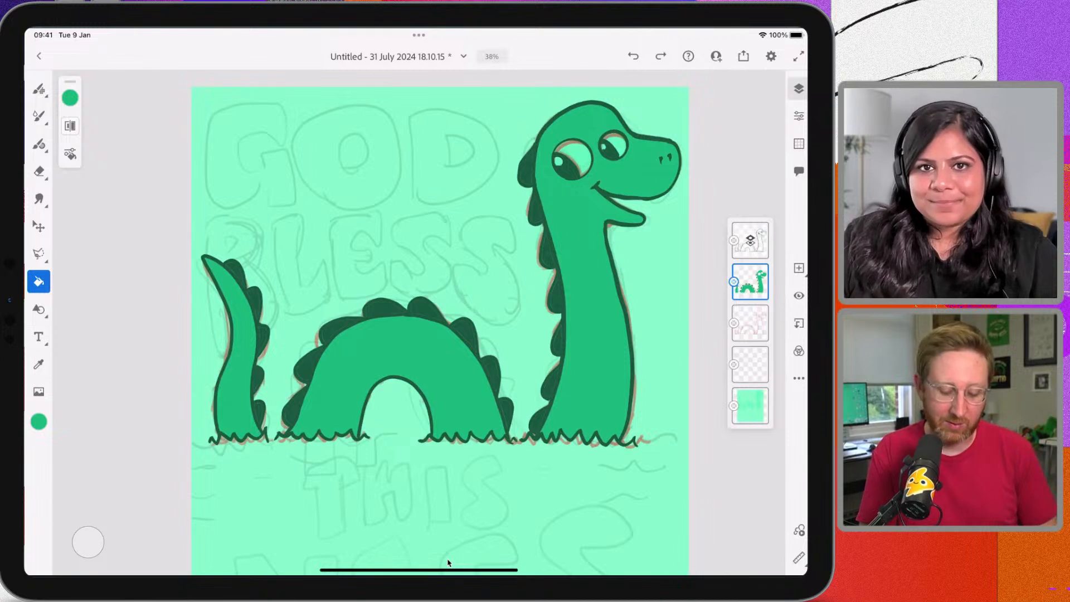
scroll(448, 563, right, 1)
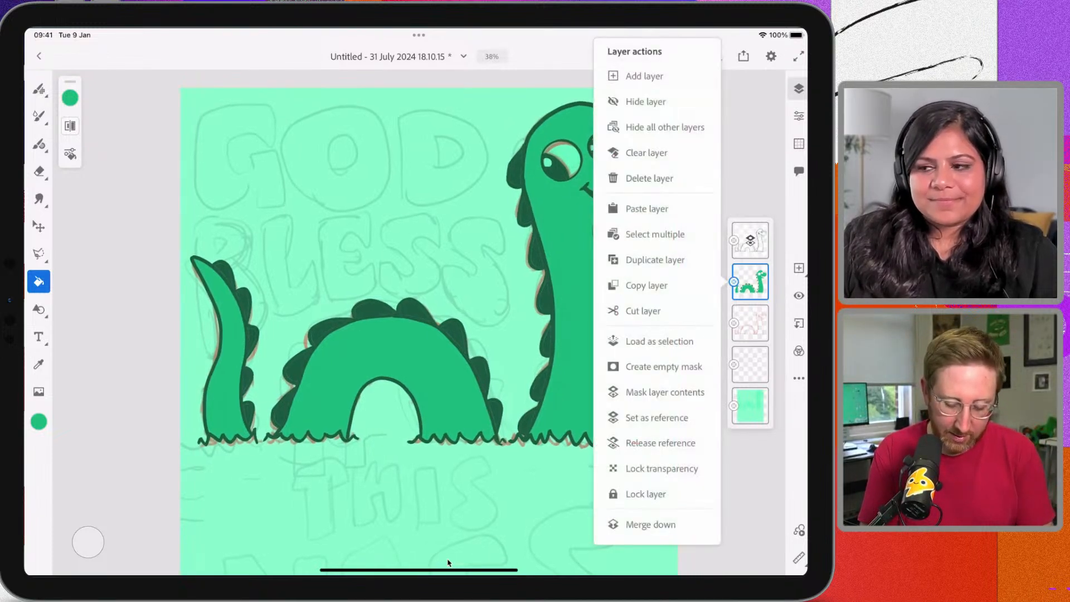
Add a layer clipped to the monster's fill layer and stipple dark green dots at the neck's base with a size 142 brush
key(b)
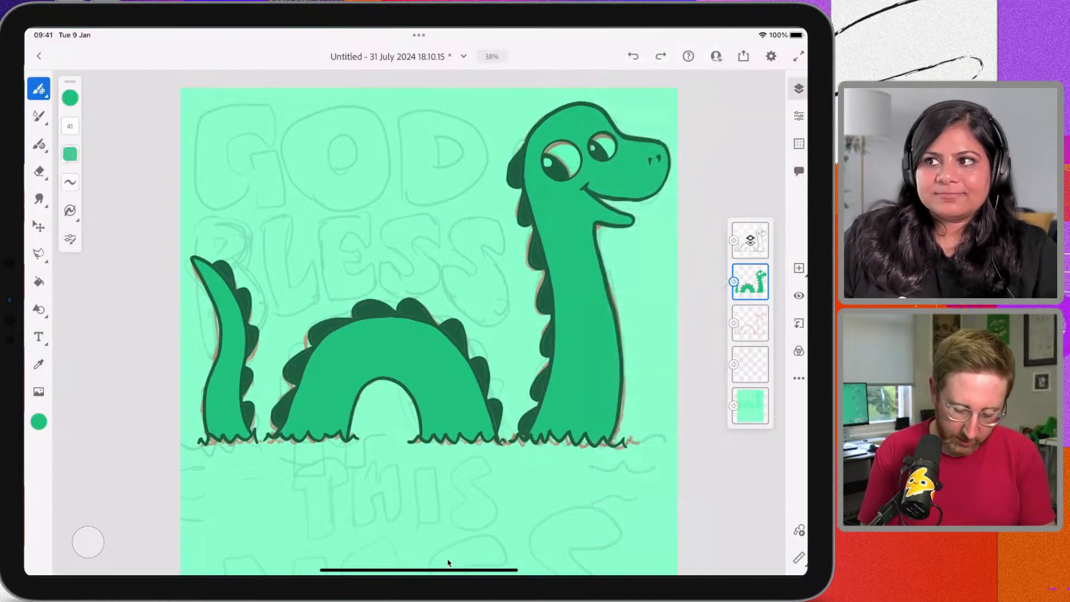
key(ctrl+shift+n)
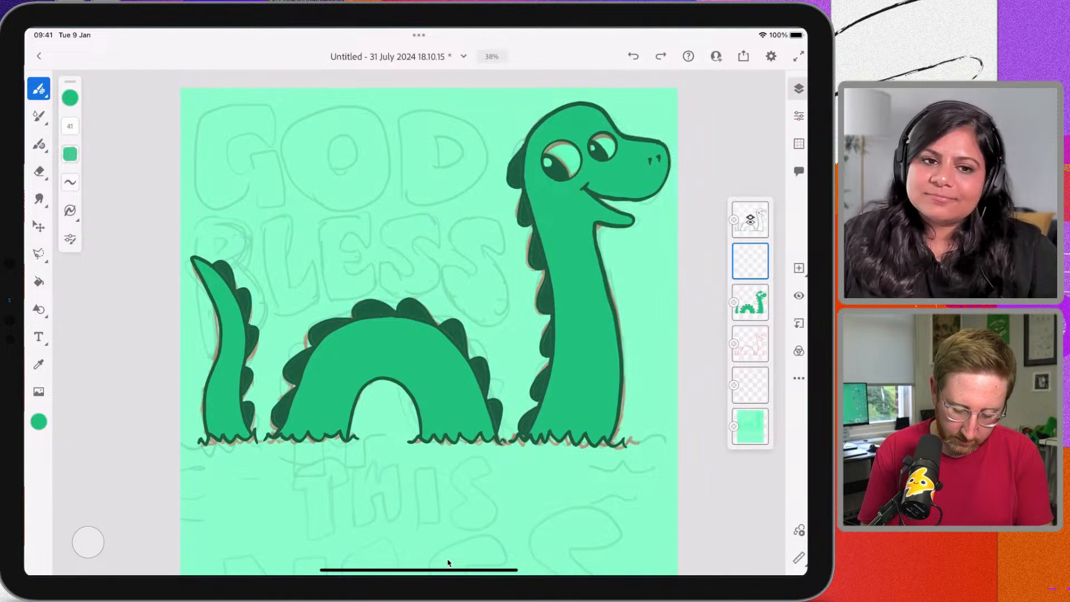
key(ctrl+alt+g)
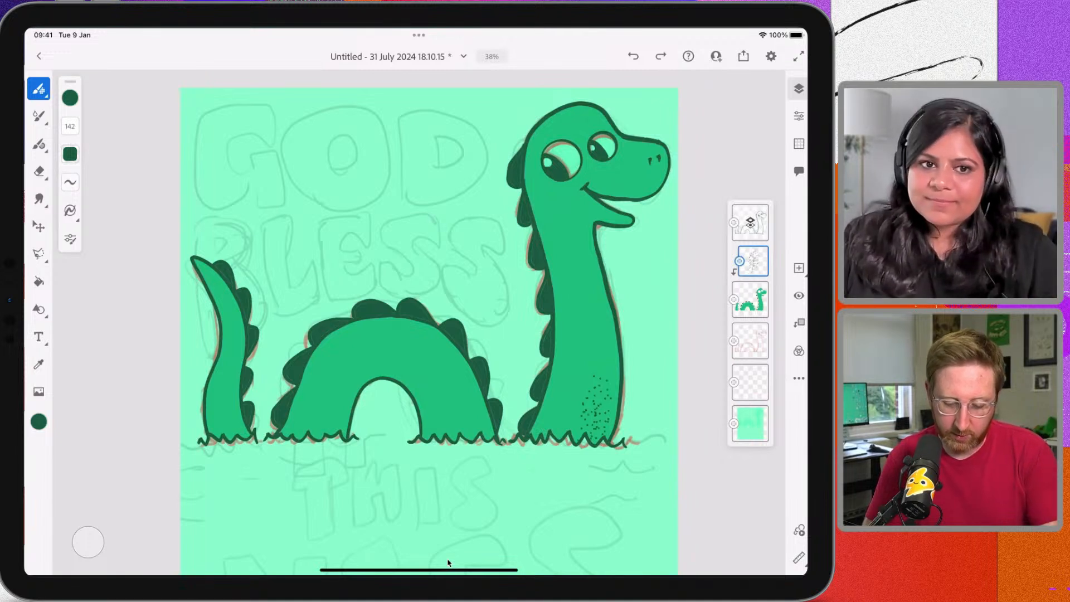
Undo the dots at the neck's base and stipple dark green shading up the neck, around the hump's arch and along the lower tail
key(ctrl+z)
key(ctrl+shift+z)
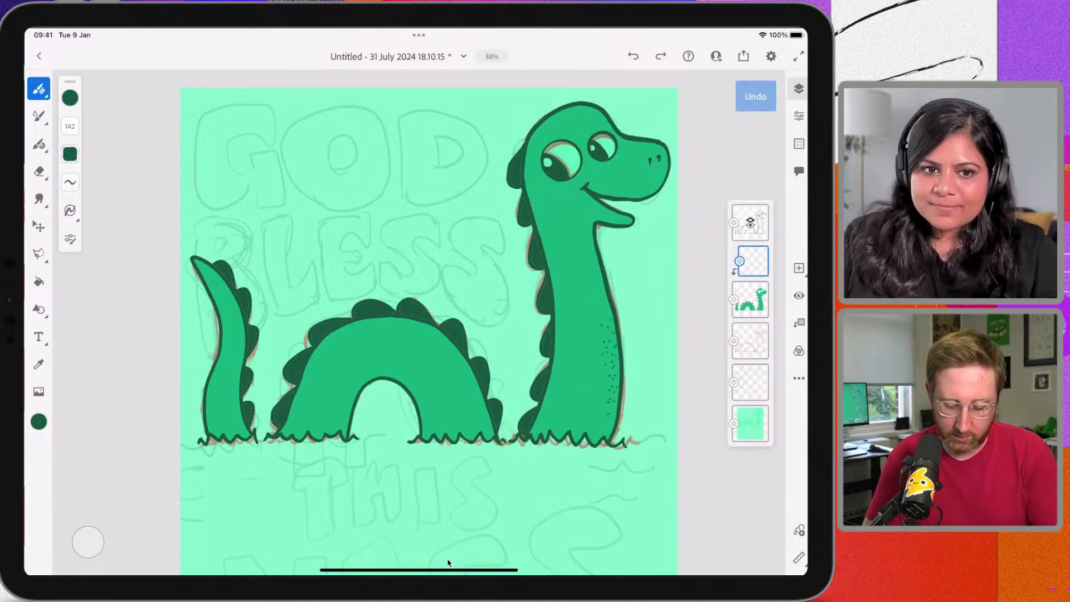
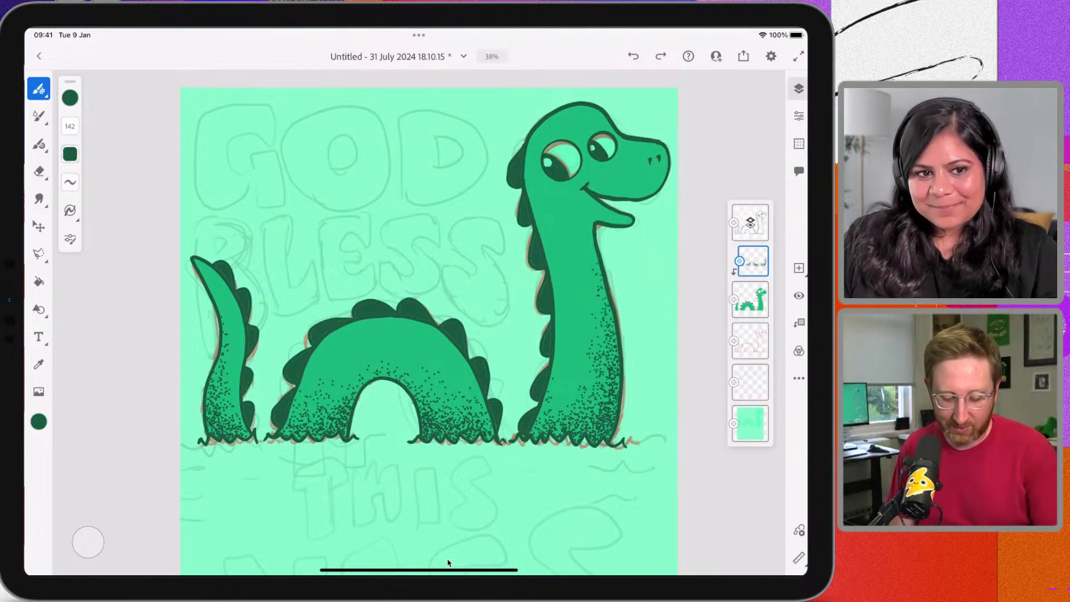
scroll(447, 563, down, 1)
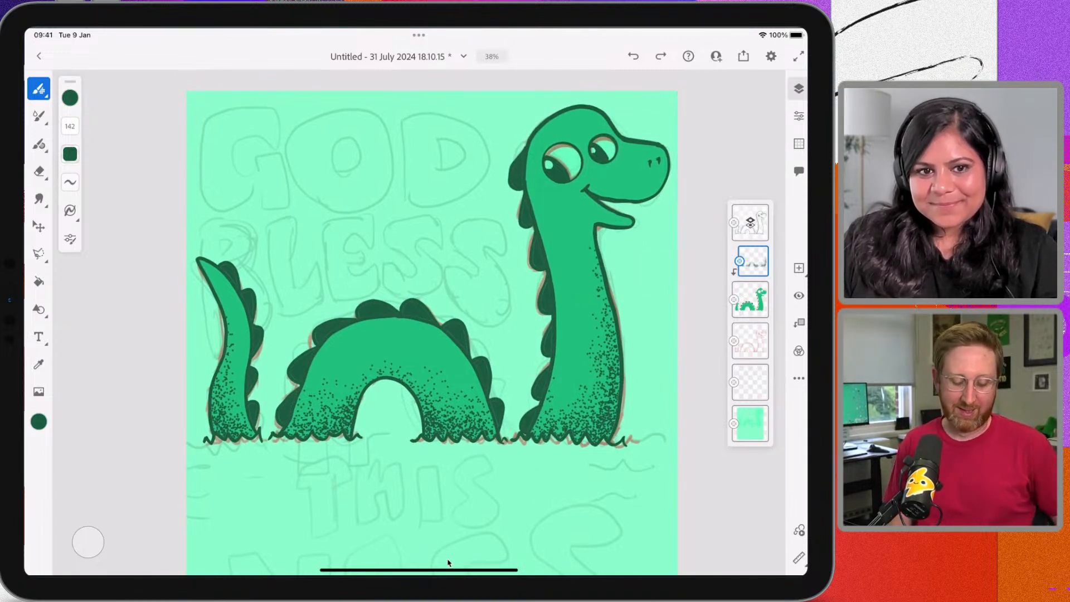
scroll(448, 563, down, 1)
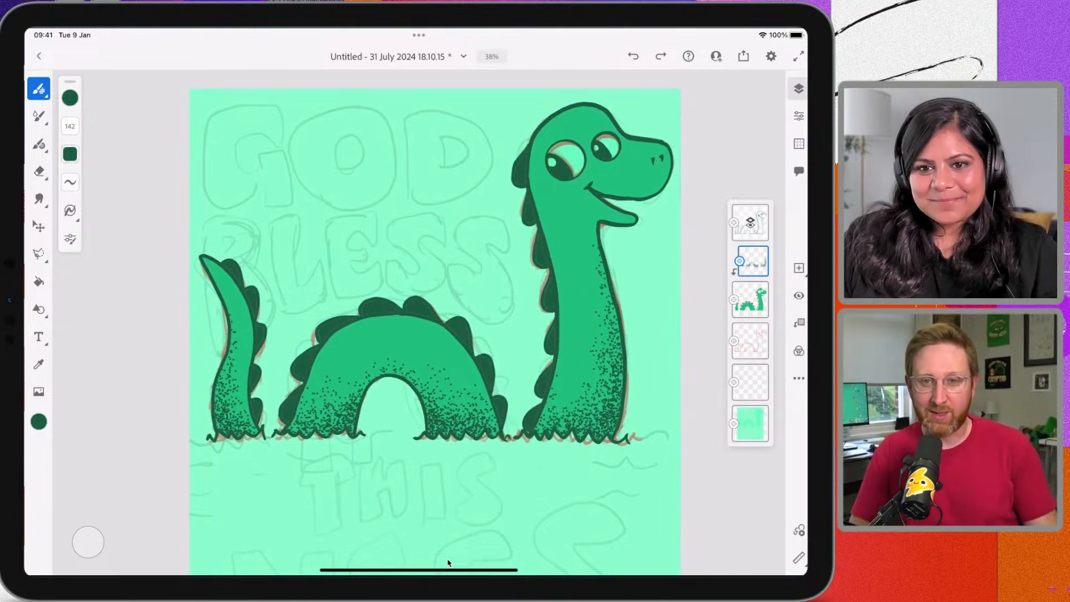
scroll(447, 562, up, 1)
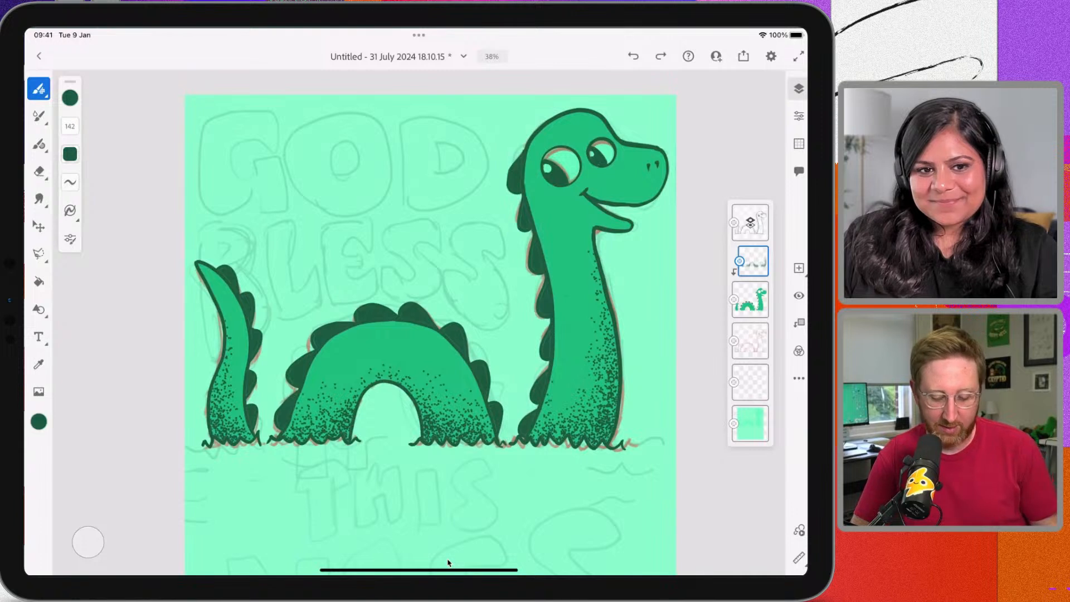
scroll(447, 563, right, 1)
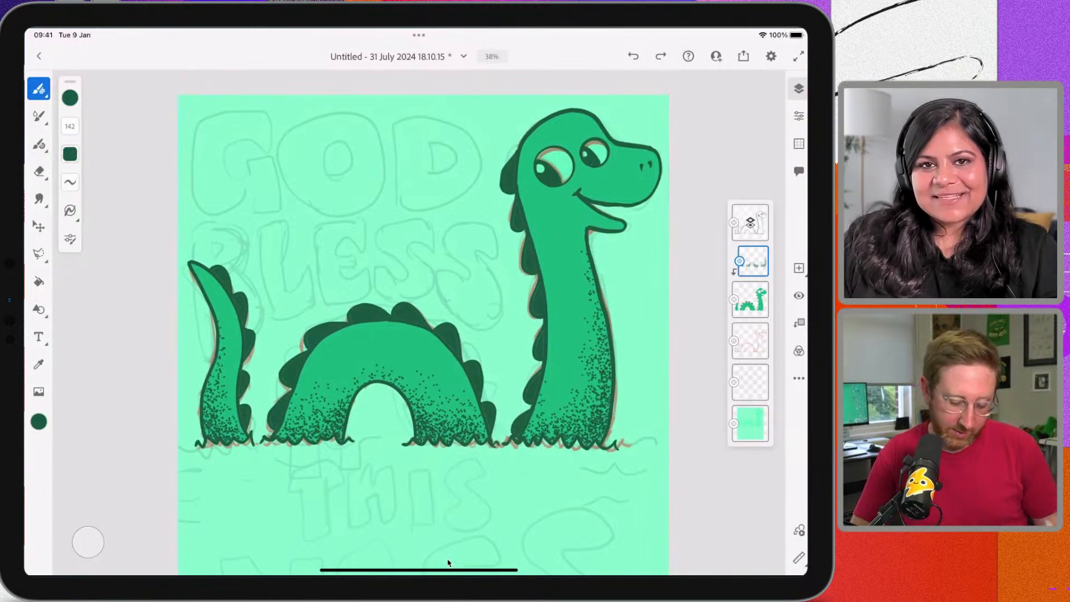
scroll(447, 563, right, 1)
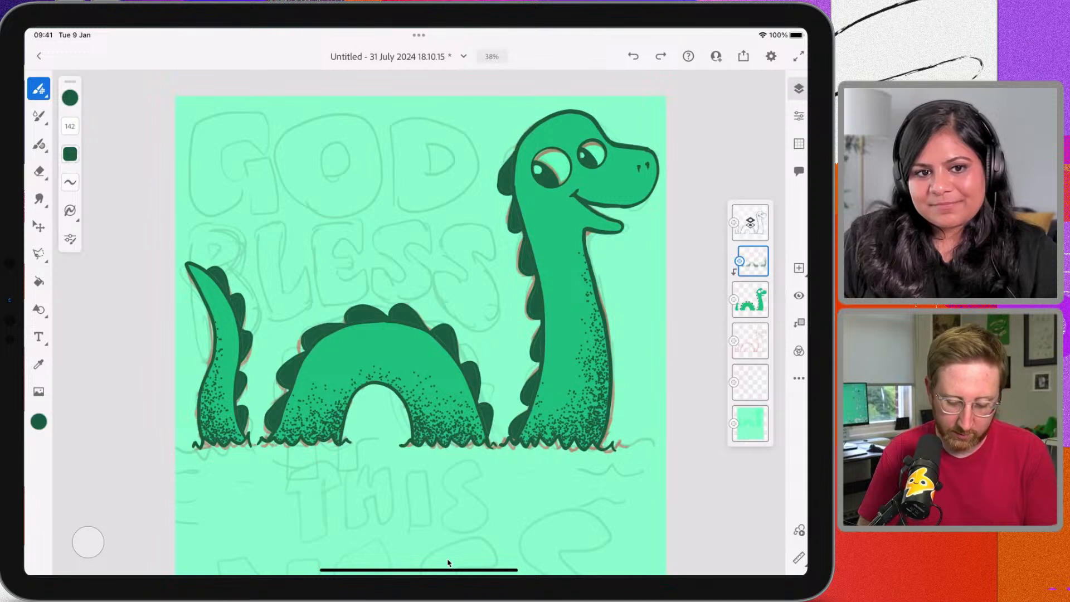
scroll(448, 562, right, 1)
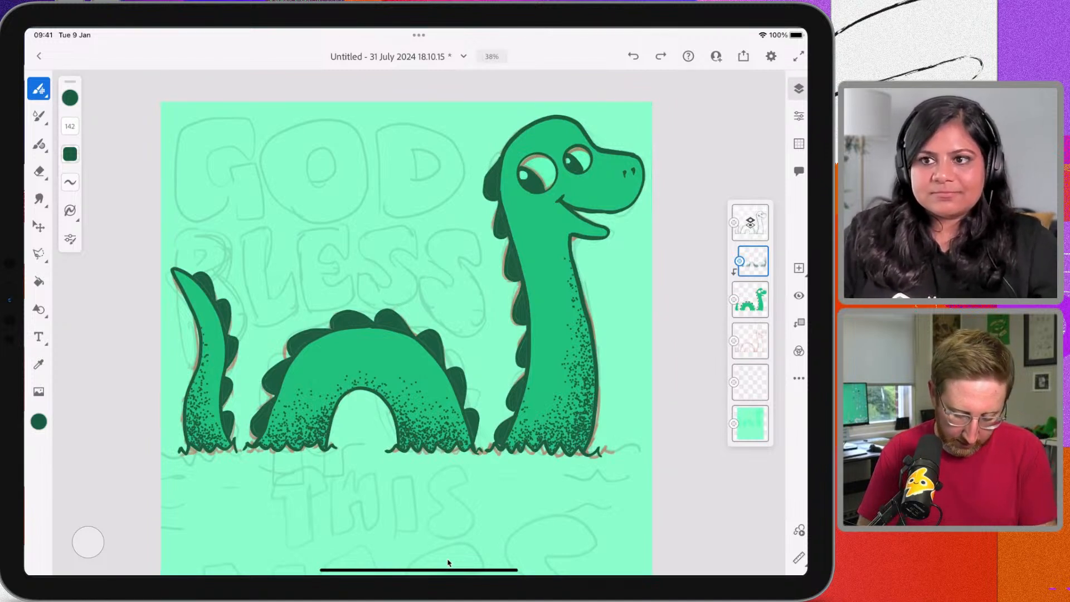
Create a mask from the contents of the monster's fill layer and switch to a size 41 brush
click(750, 299)
click(752, 260)
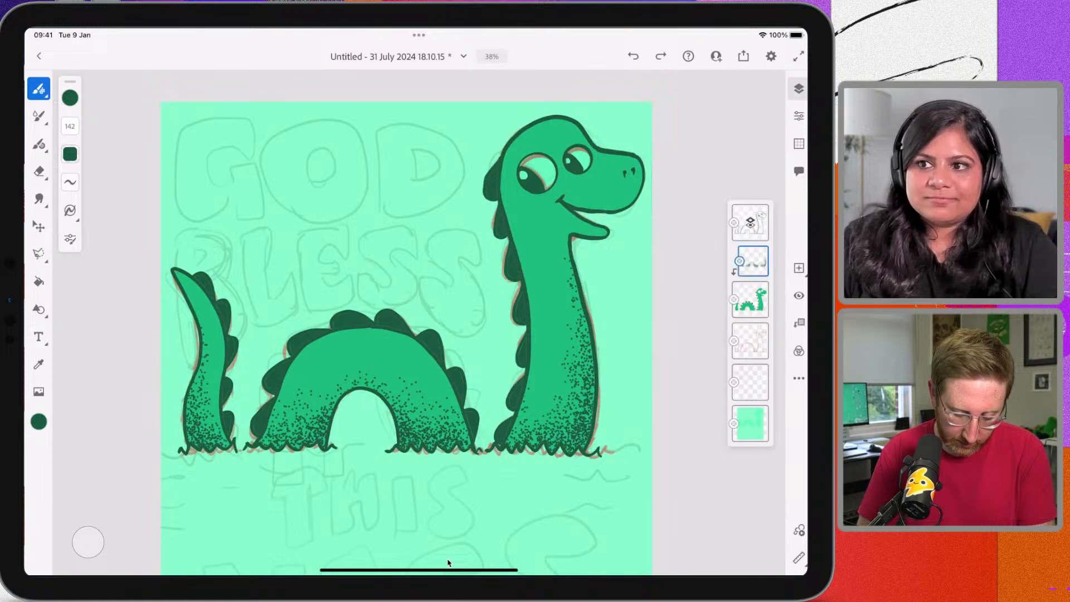
click(750, 299)
click(750, 299)
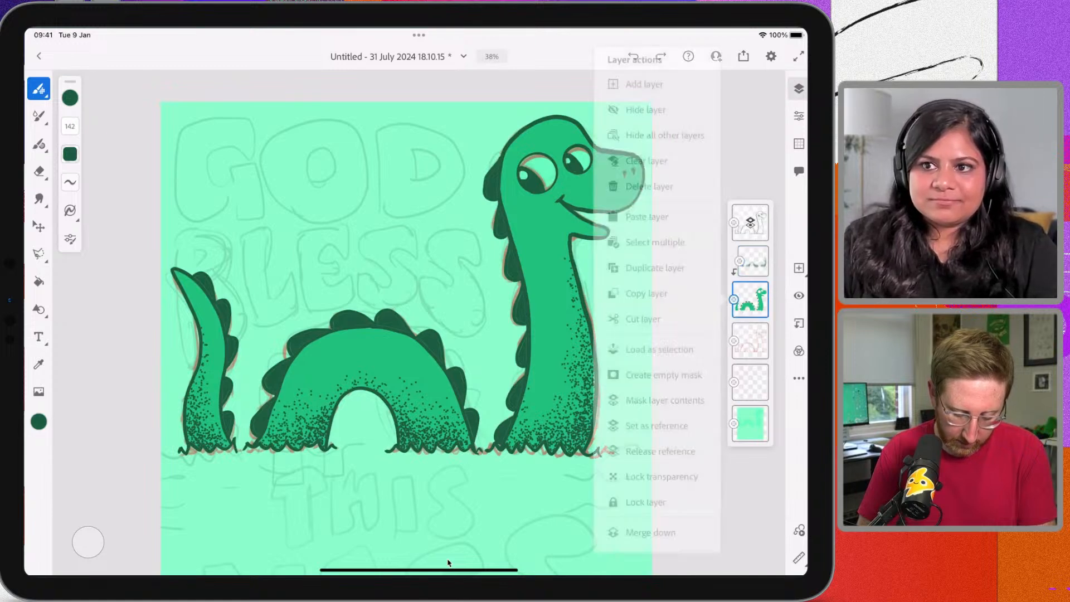
click(664, 400)
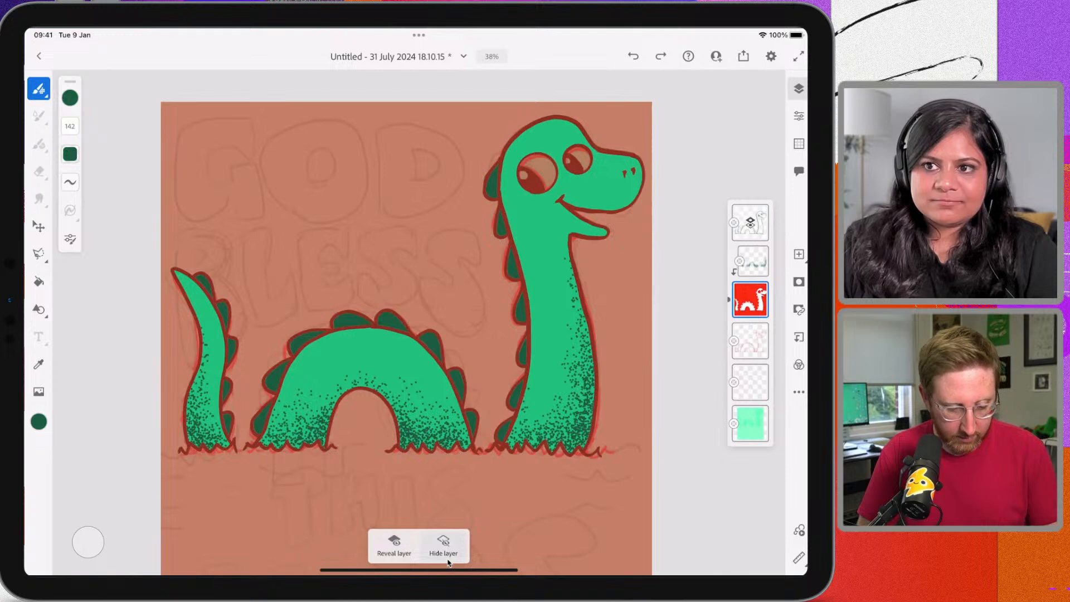
key(b)
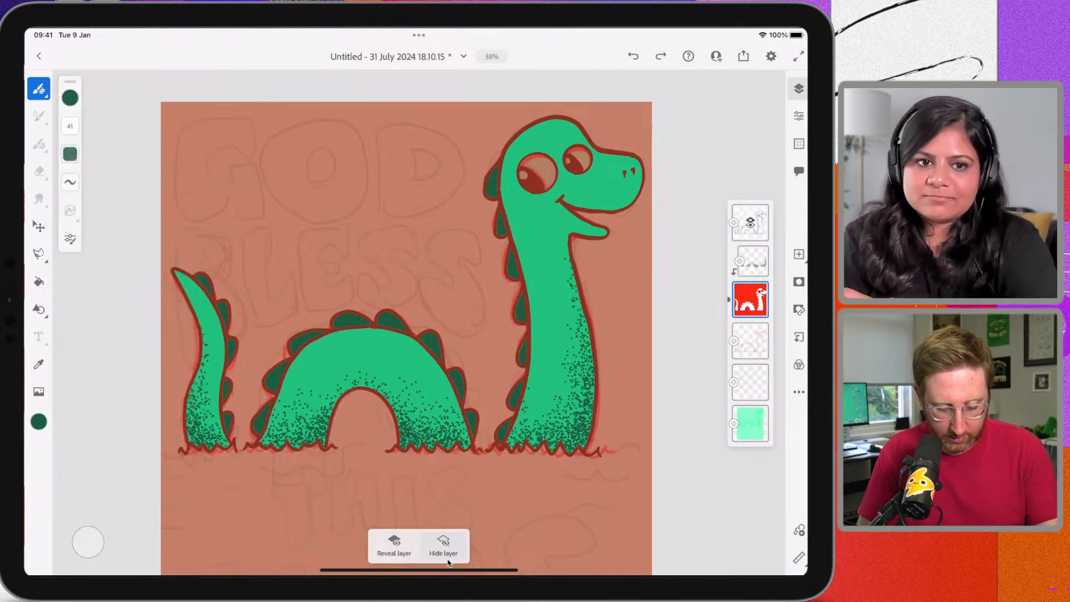
Hide the two sketch layers and mask out thin highlight strokes along the top of the hump and on the tail
click(447, 560)
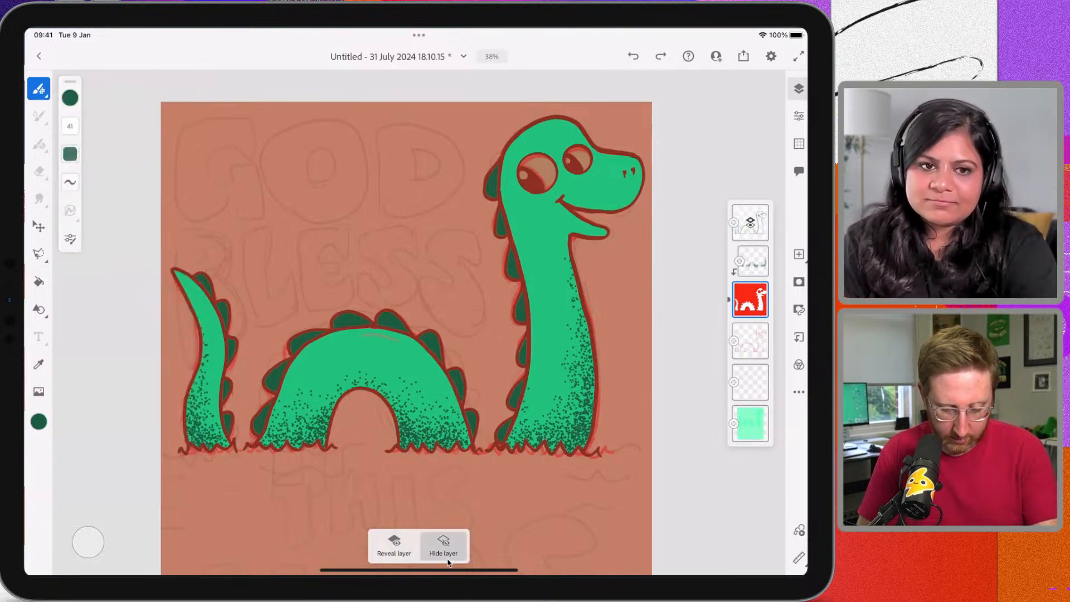
key(ctrl+z)
scroll(405, 334, up, 3)
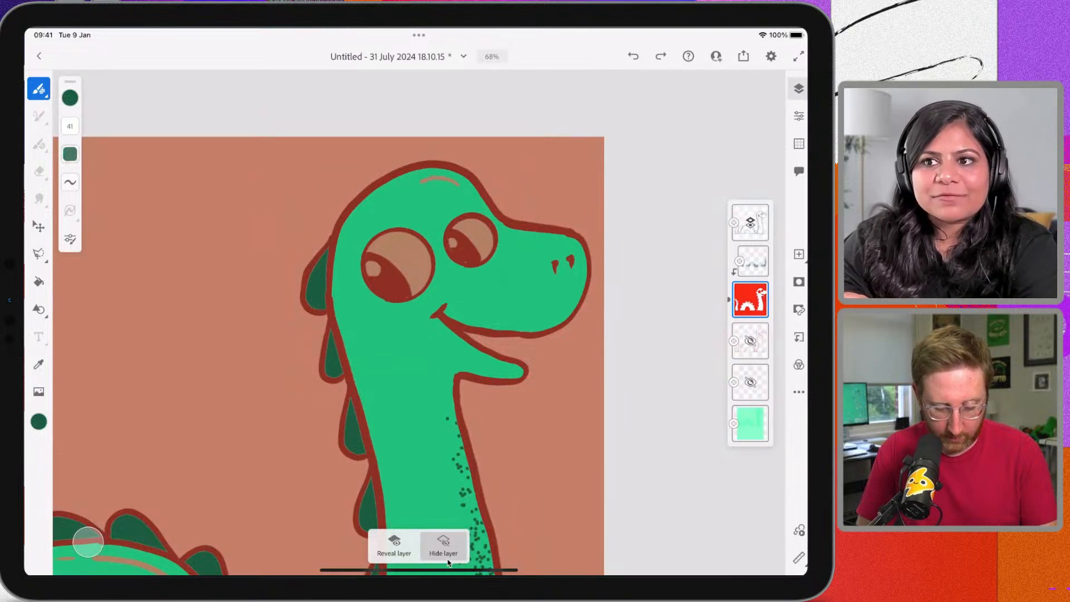
Undo the first forehead highlight and mask out new highlight strokes along the top of the head, the snout and the lower jaw
key(ctrl+z)
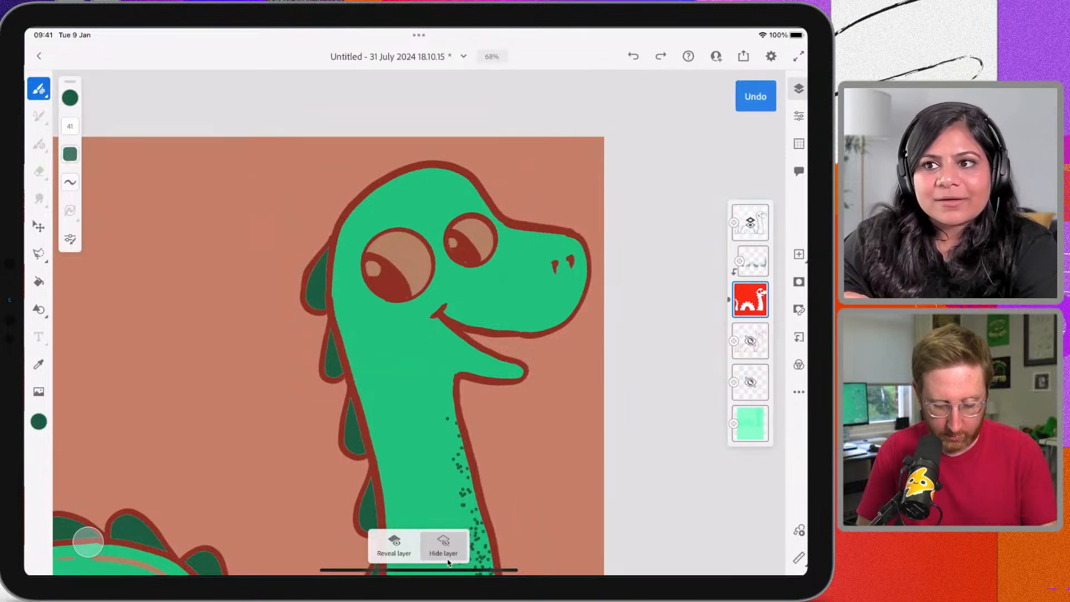
drag(450, 181, 424, 178)
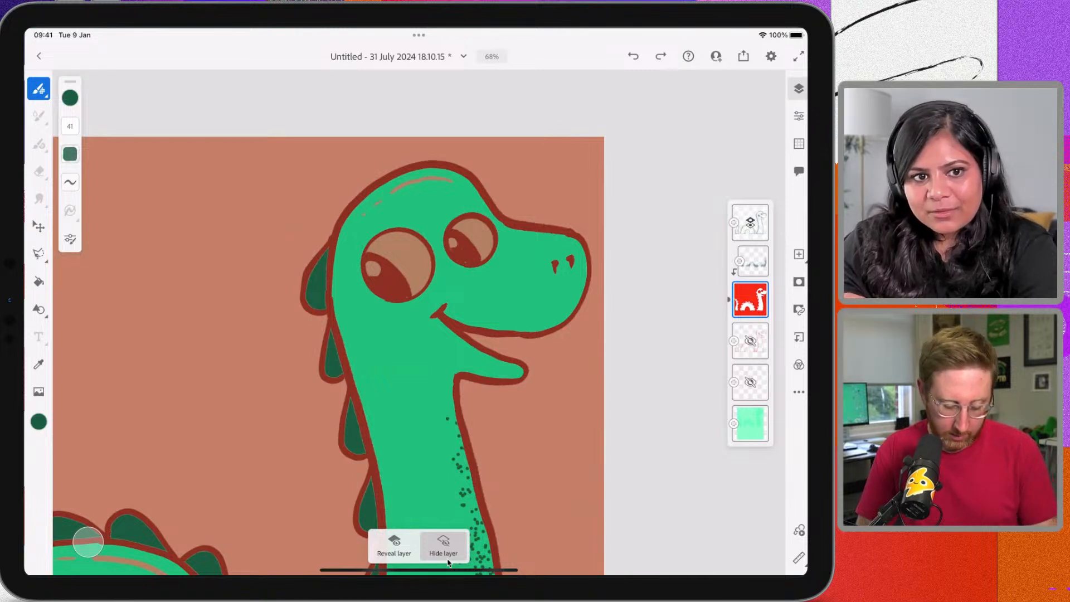
scroll(448, 563, down, 1)
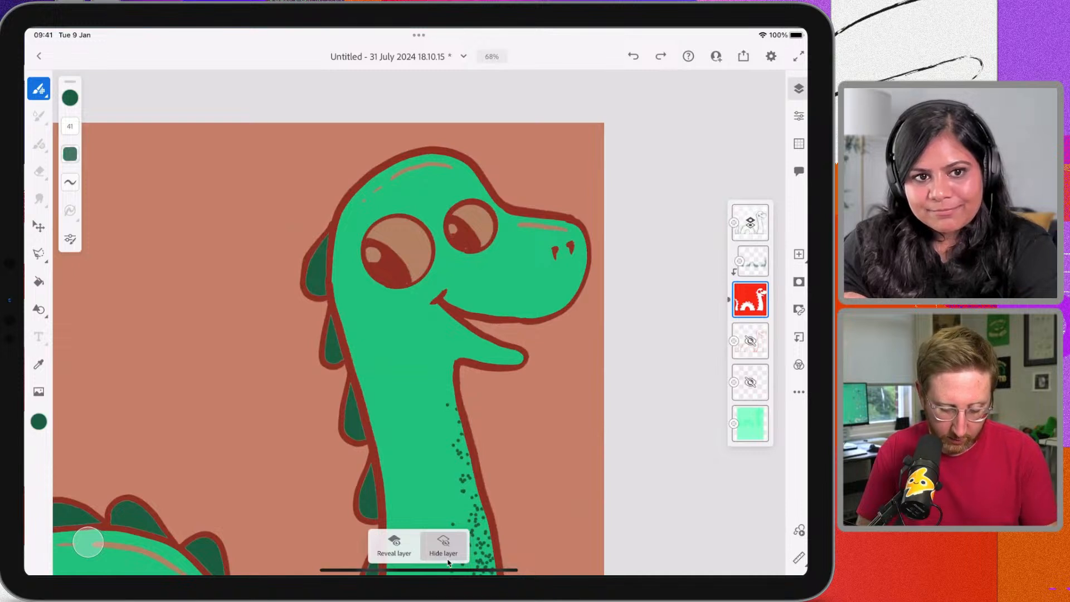
drag(483, 347, 511, 356)
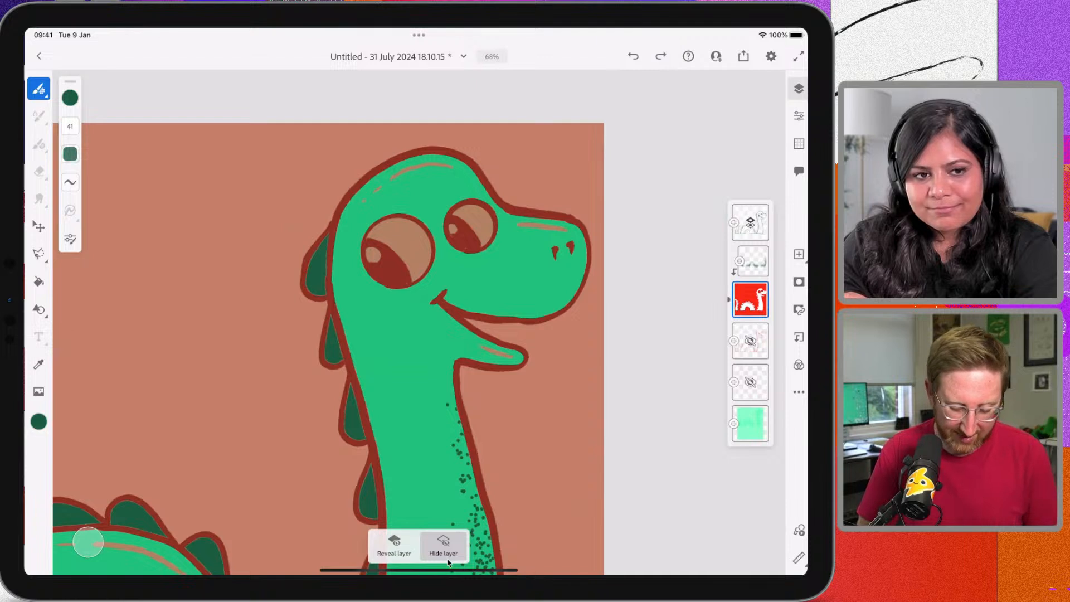
scroll(418, 334, left, 1)
scroll(418, 334, down, 1)
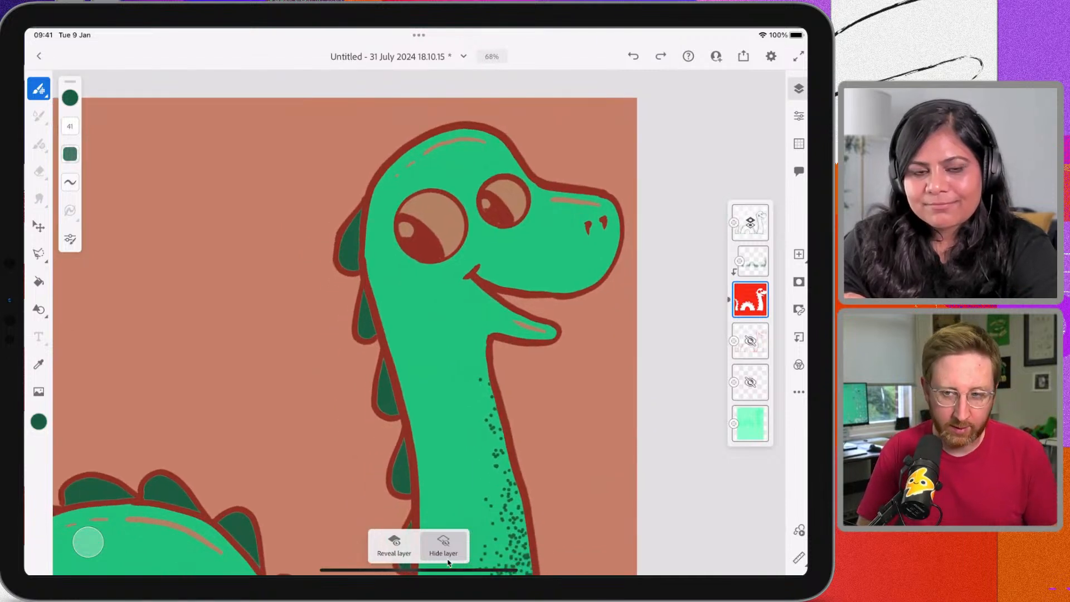
Leave mask editing and paint over the pale gap line in the topmost head spine in dark green on the line-art layer
scroll(362, 383, up, 5)
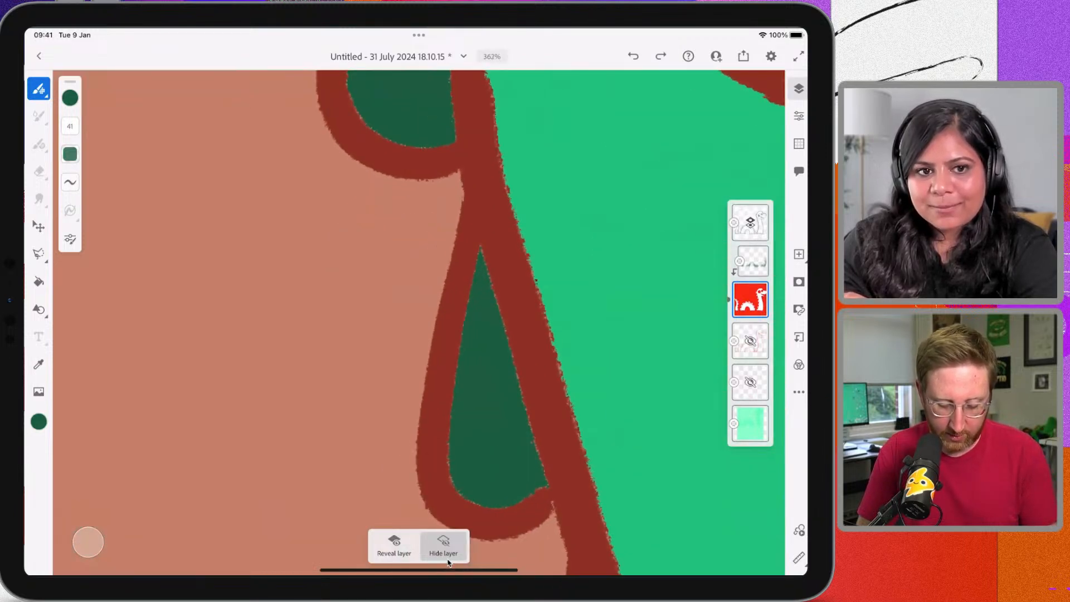
scroll(448, 562, up, 1)
key(Escape)
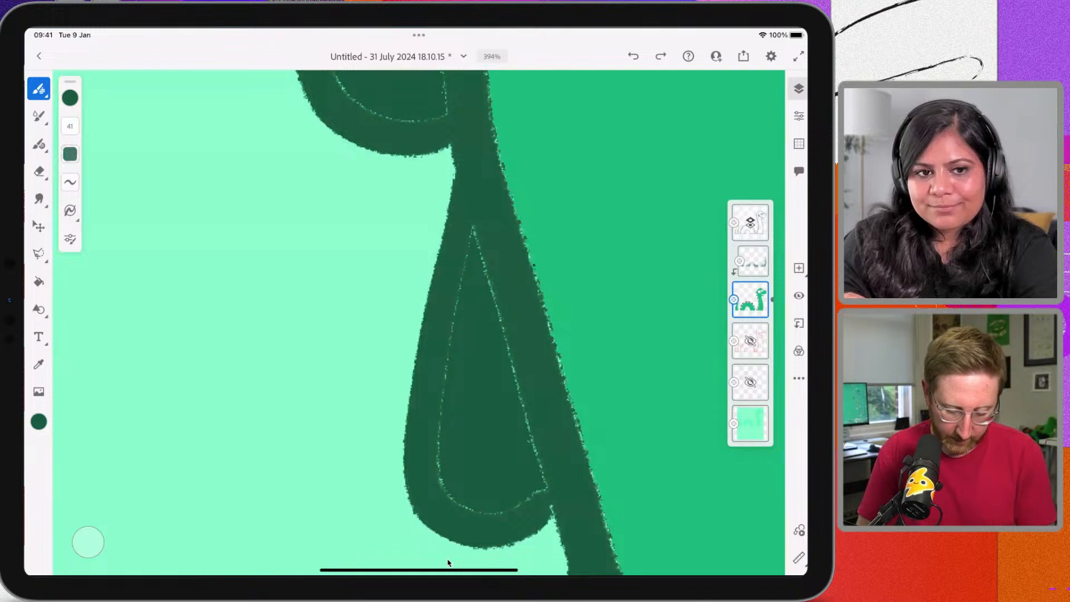
scroll(448, 563, down, 5)
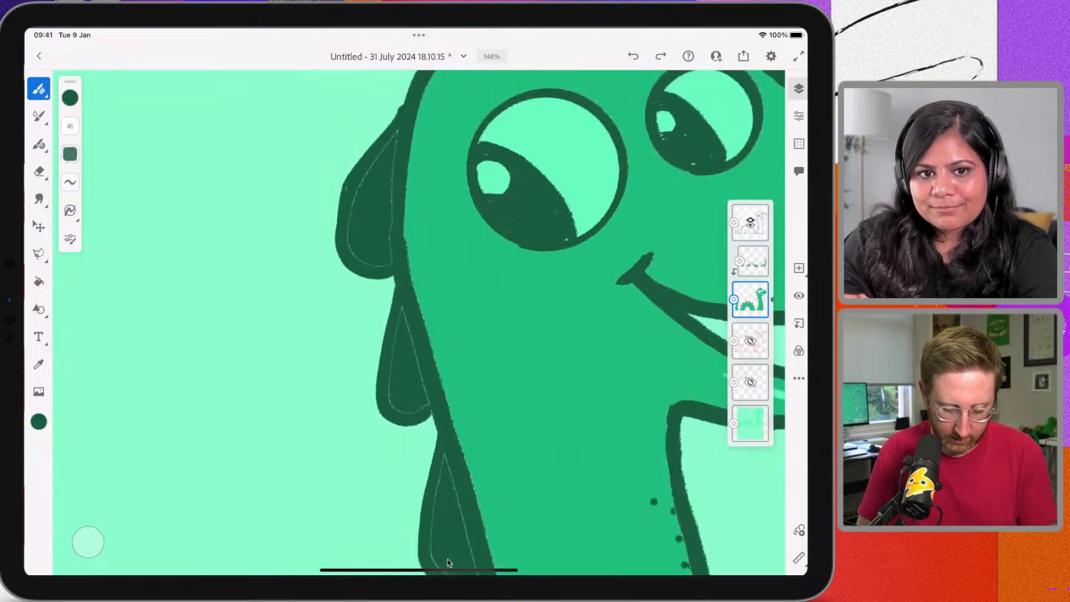
scroll(446, 559, down, 2)
scroll(447, 559, down, 1)
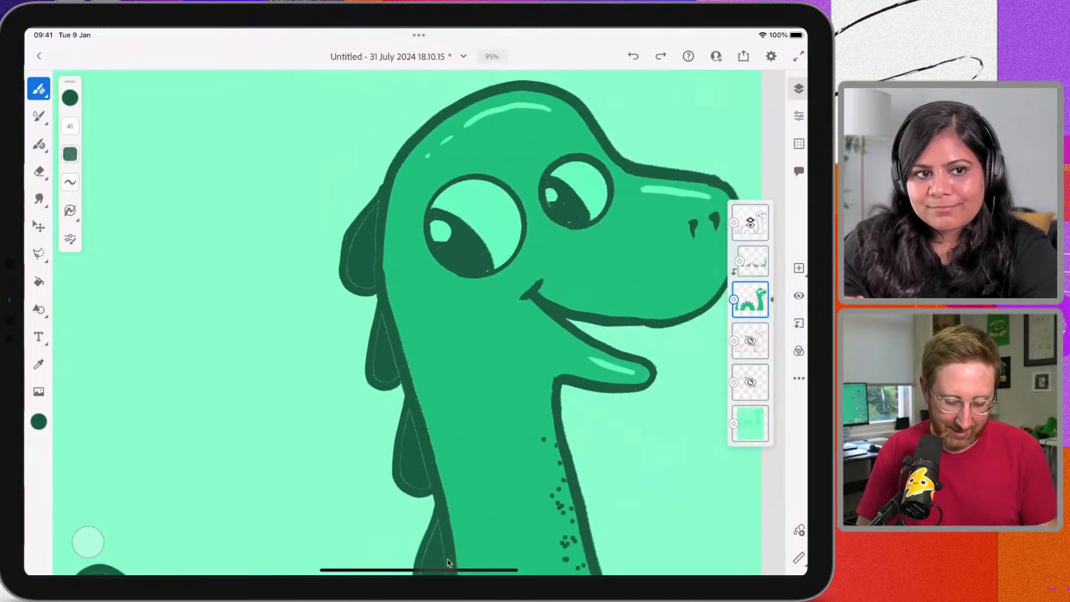
scroll(446, 559, down, 1)
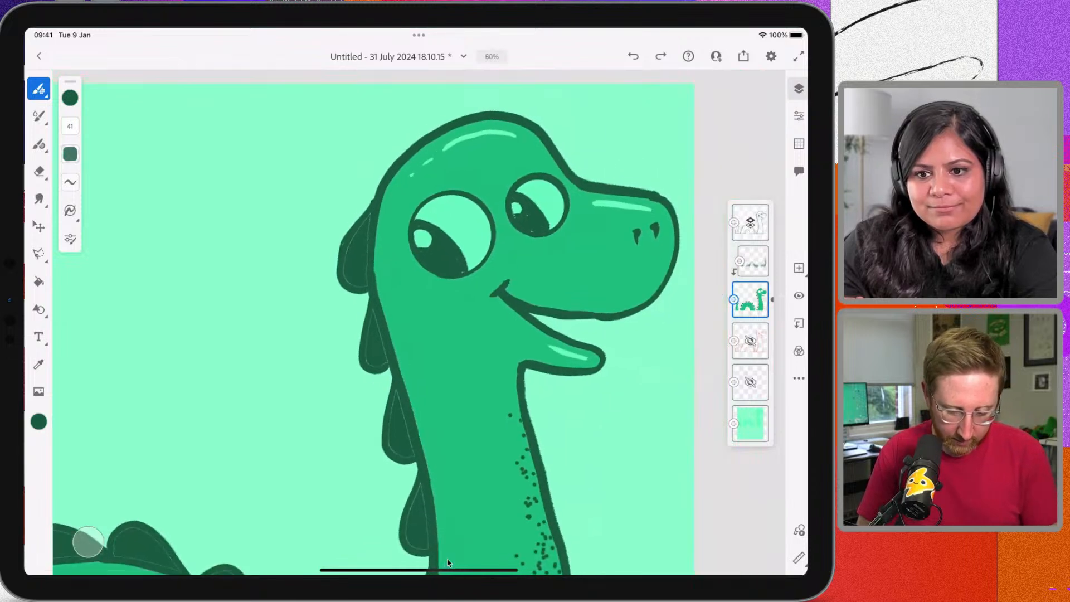
scroll(448, 562, up, 1)
scroll(448, 561, up, 1)
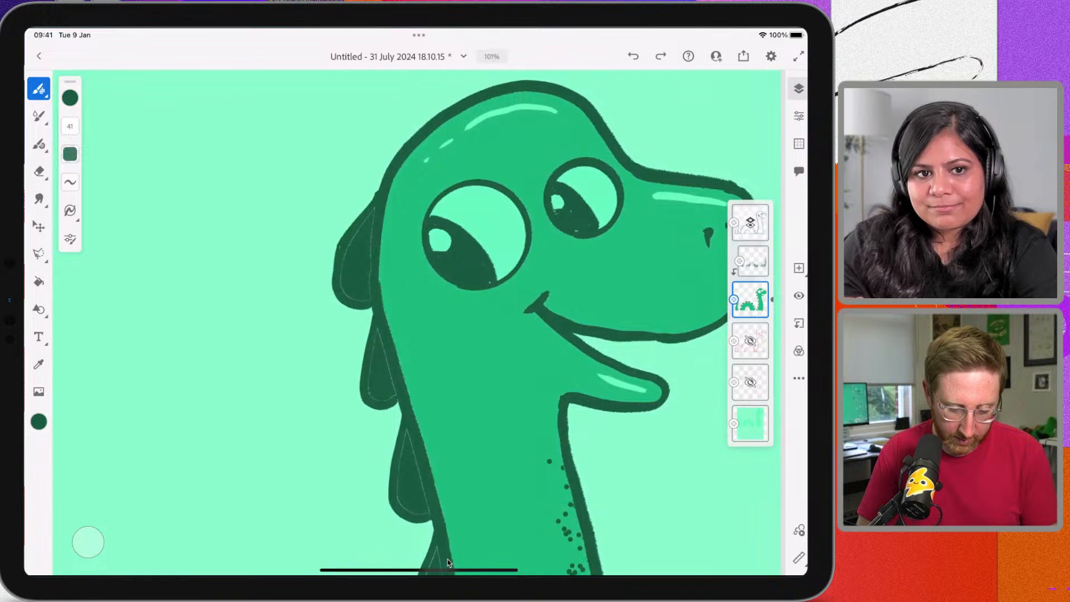
scroll(447, 559, down, 1)
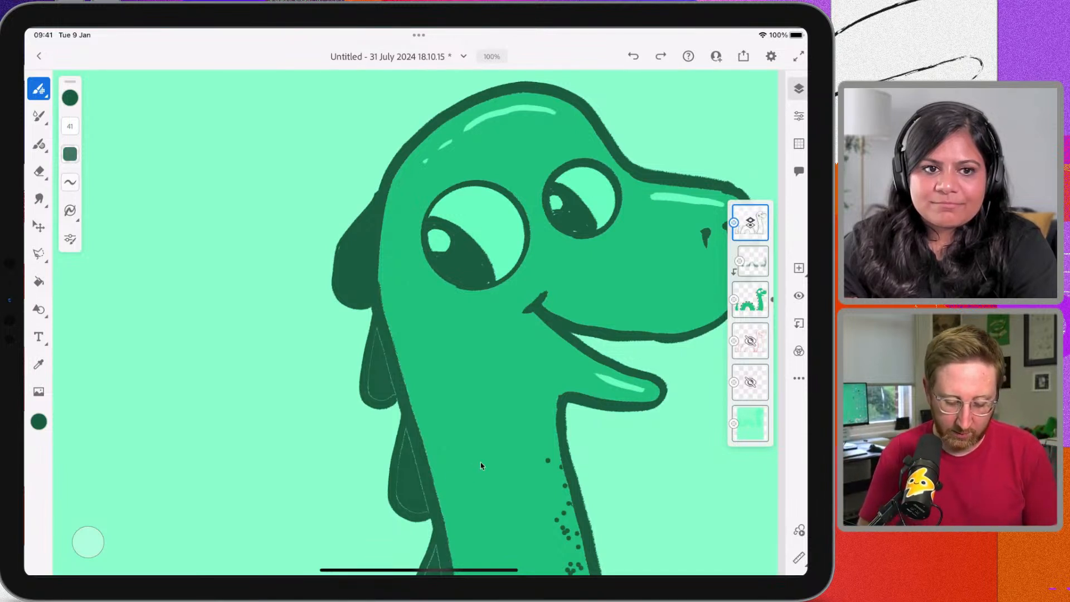
Examine the whole monster for its stippling, highlights and remaining gap lines in the spines
scroll(480, 462, down, 3)
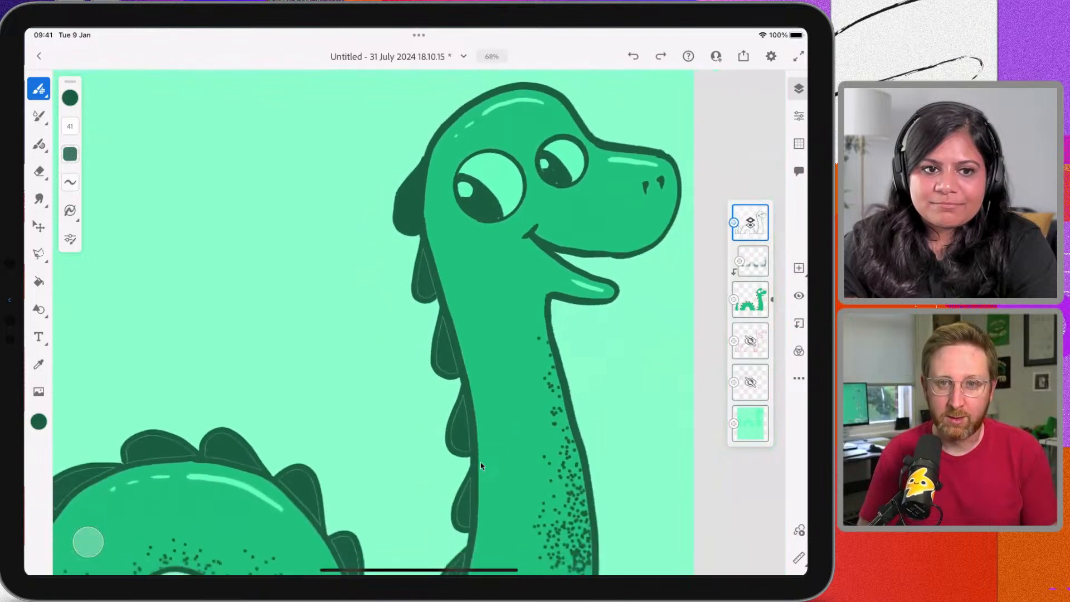
scroll(480, 464, down, 4)
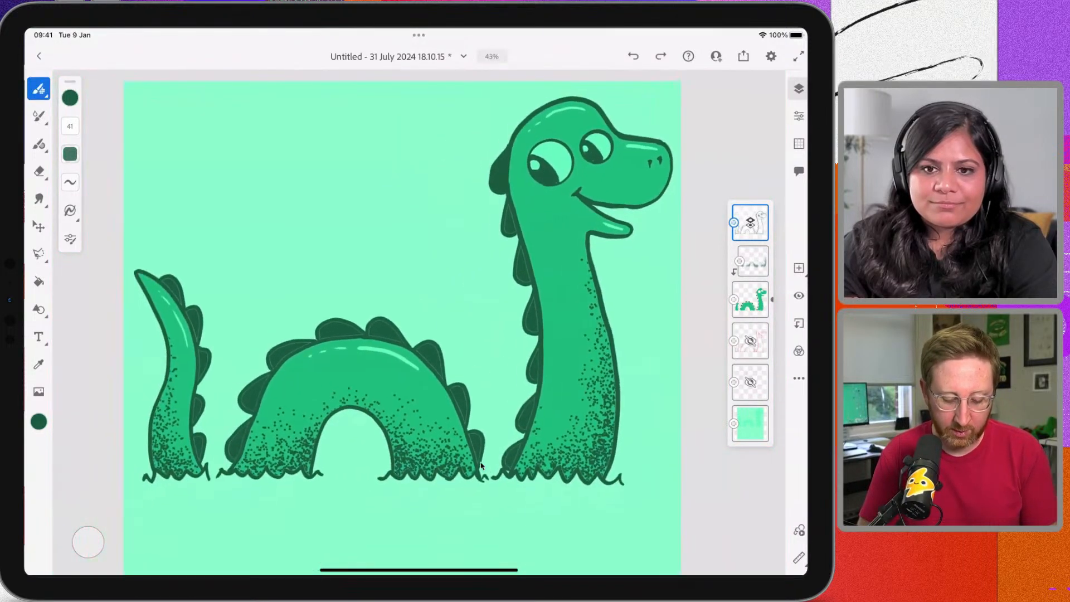
scroll(481, 465, down, 1)
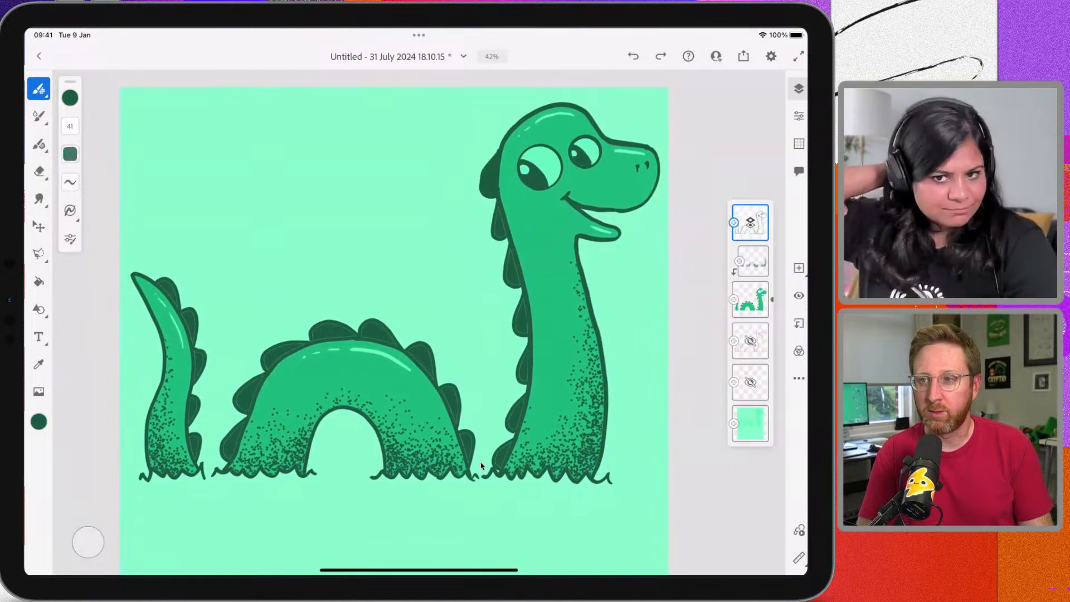
scroll(480, 466, down, 1)
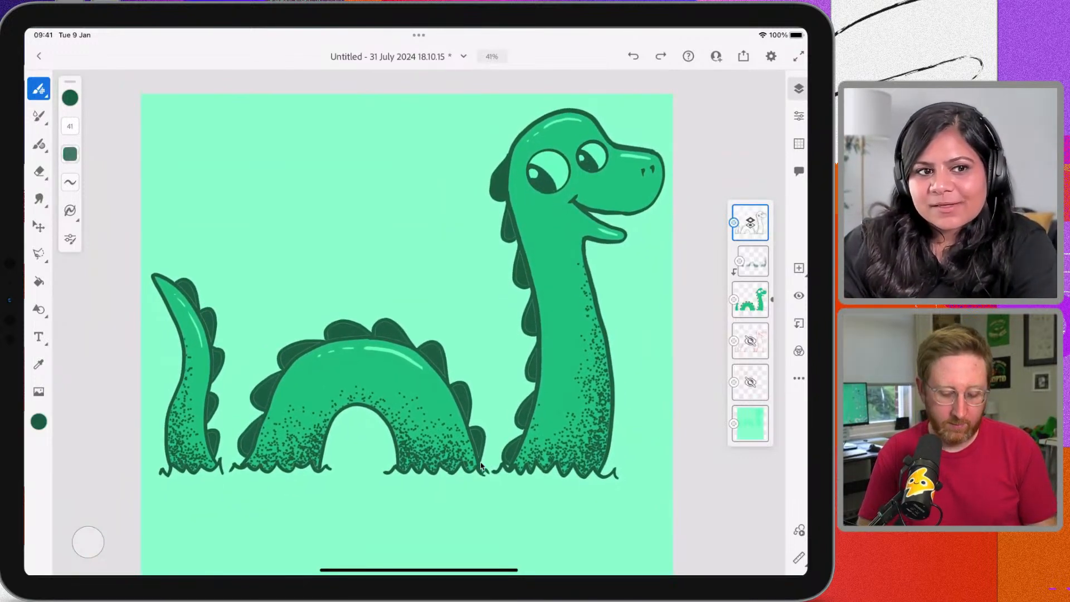
scroll(481, 465, down, 1)
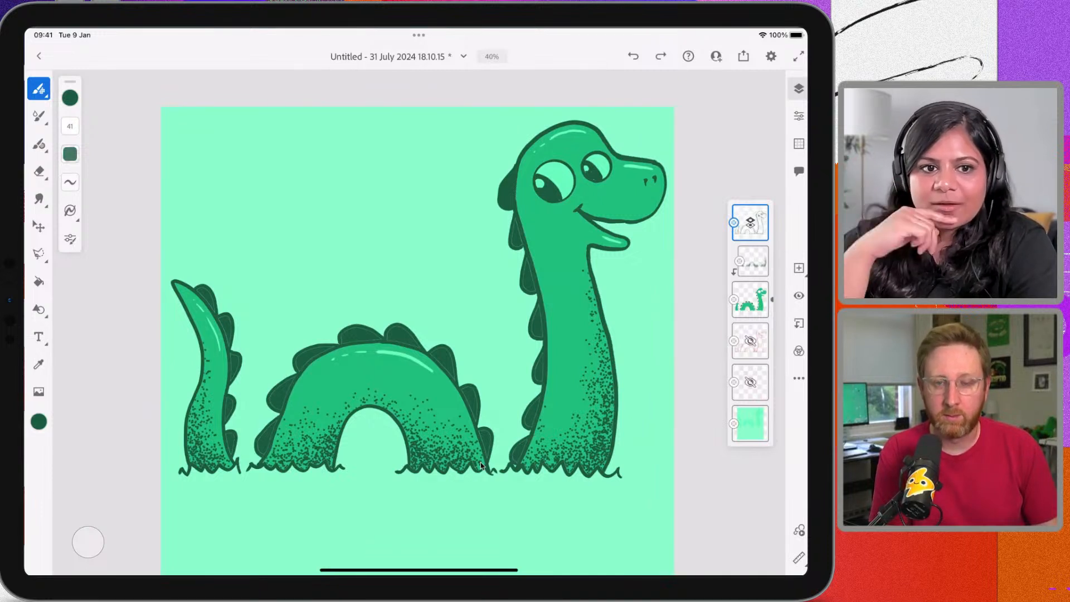
scroll(480, 465, down, 3)
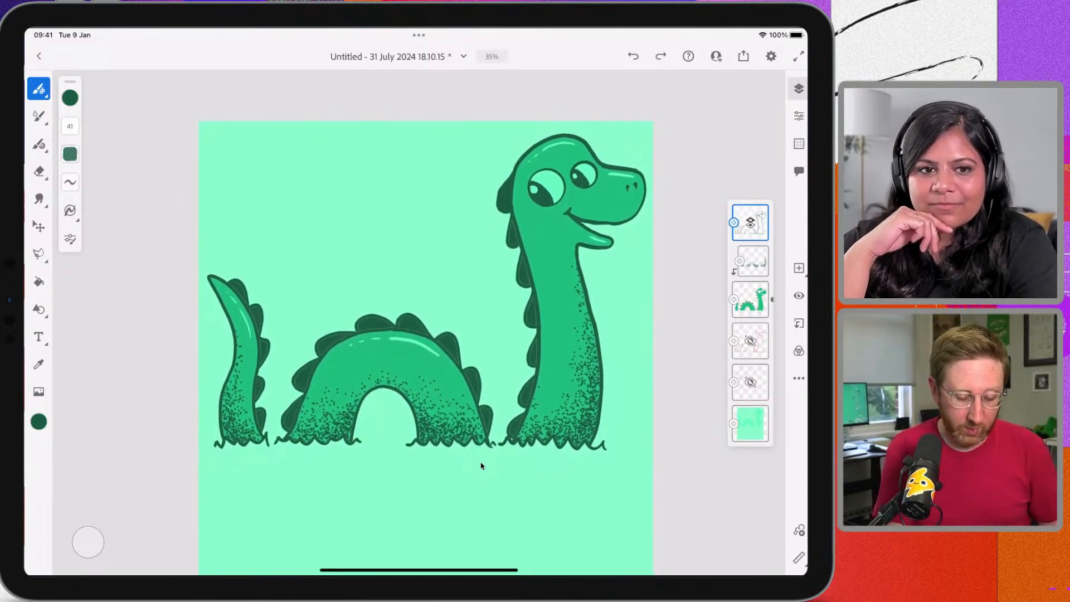
scroll(482, 466, down, 2)
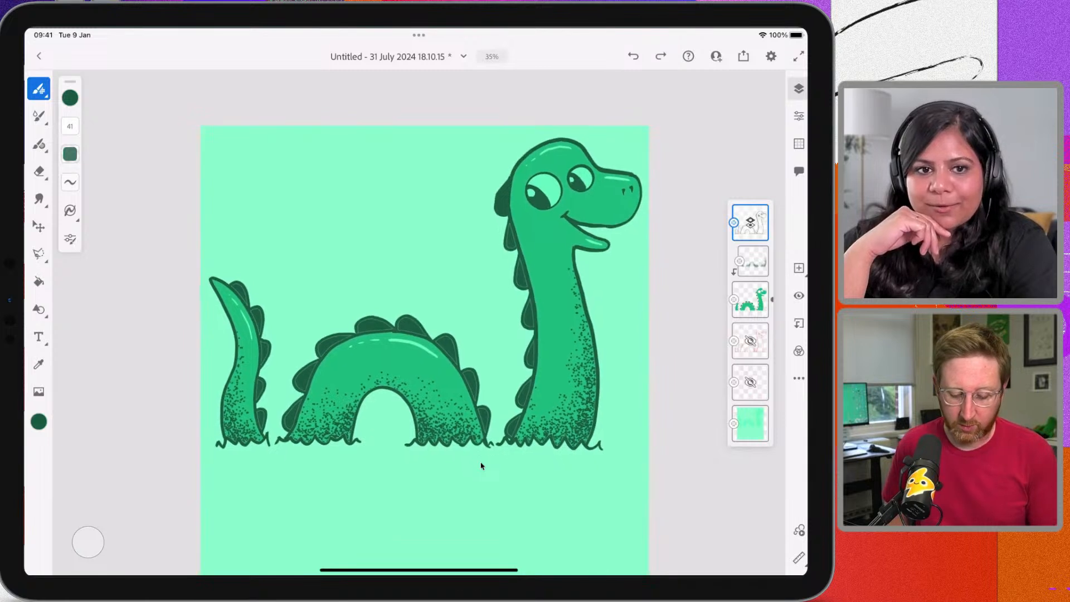
scroll(481, 466, down, 1)
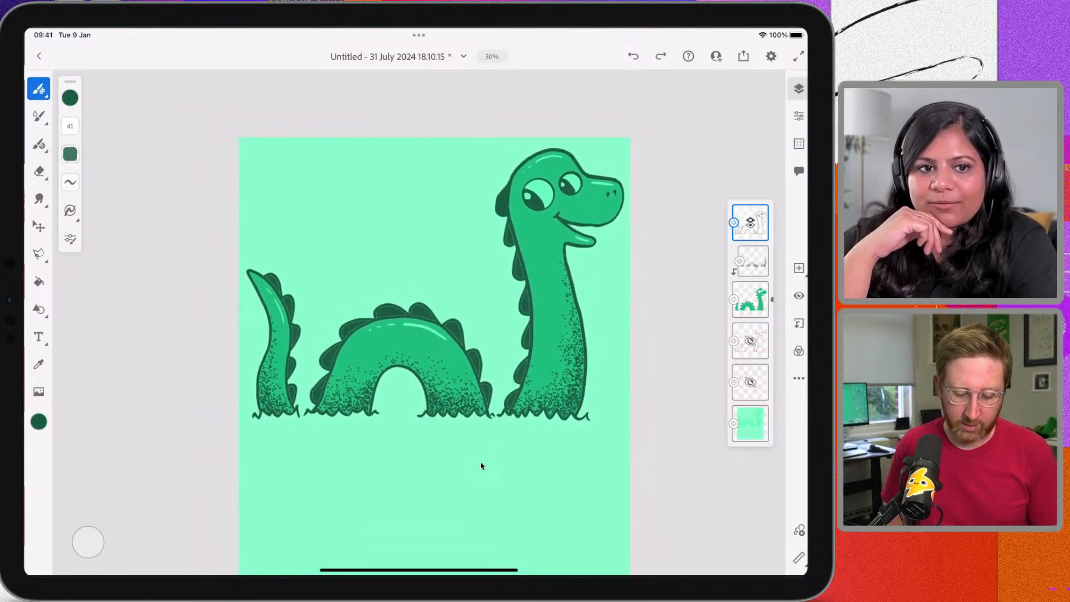
scroll(481, 465, down, 2)
scroll(482, 466, right, 1)
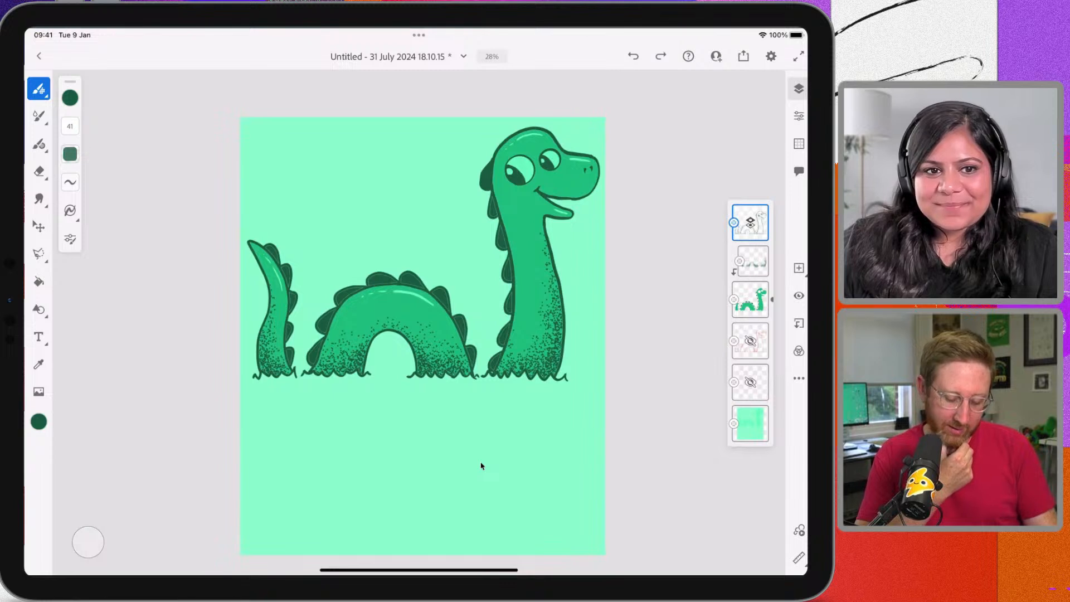
scroll(481, 465, down, 1)
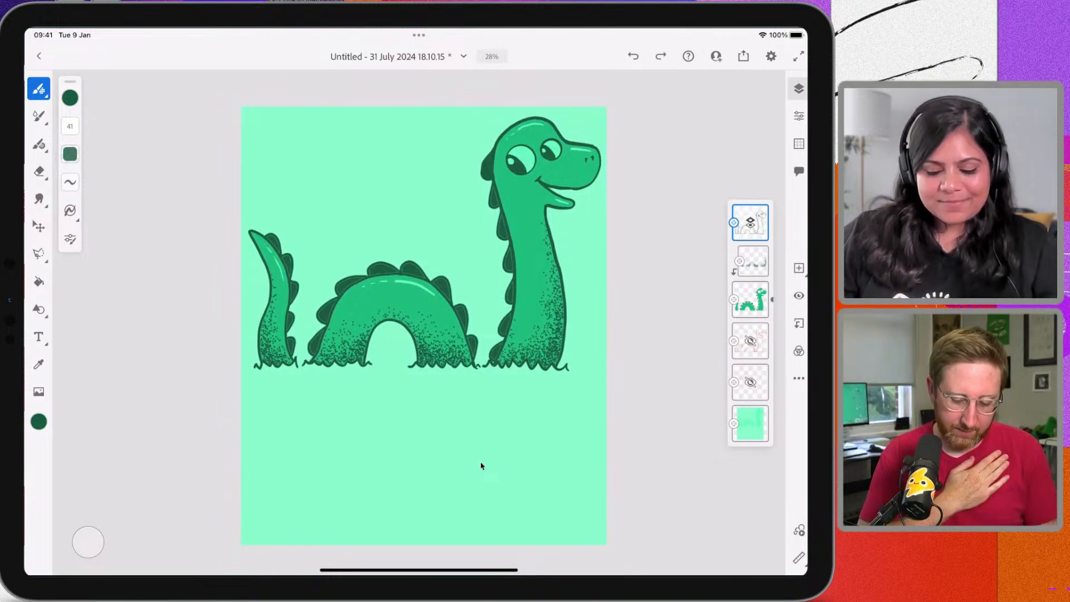
scroll(482, 466, right, 1)
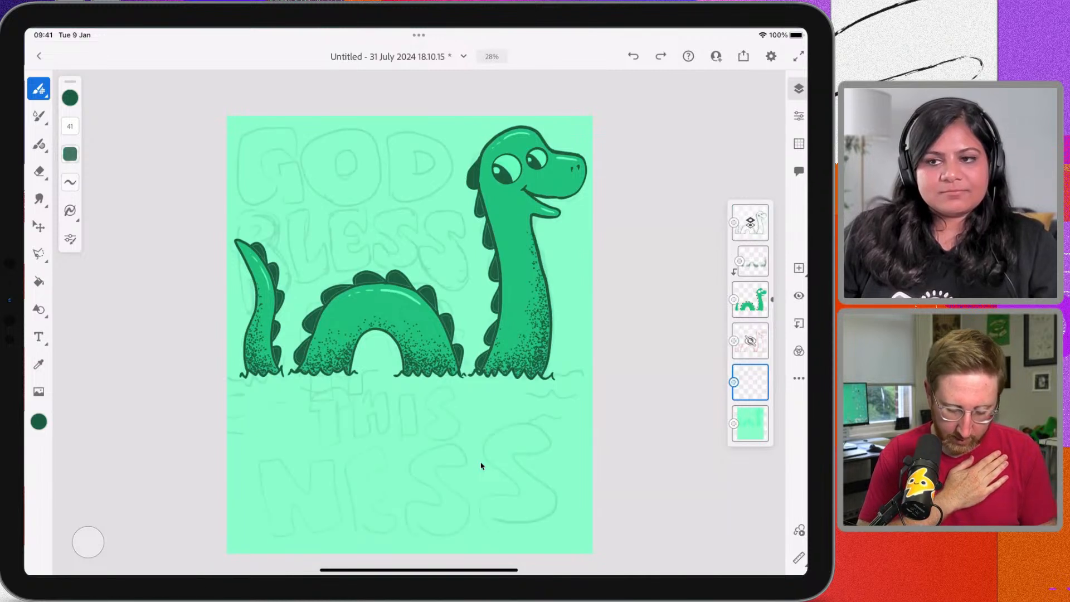
scroll(481, 466, down, 1)
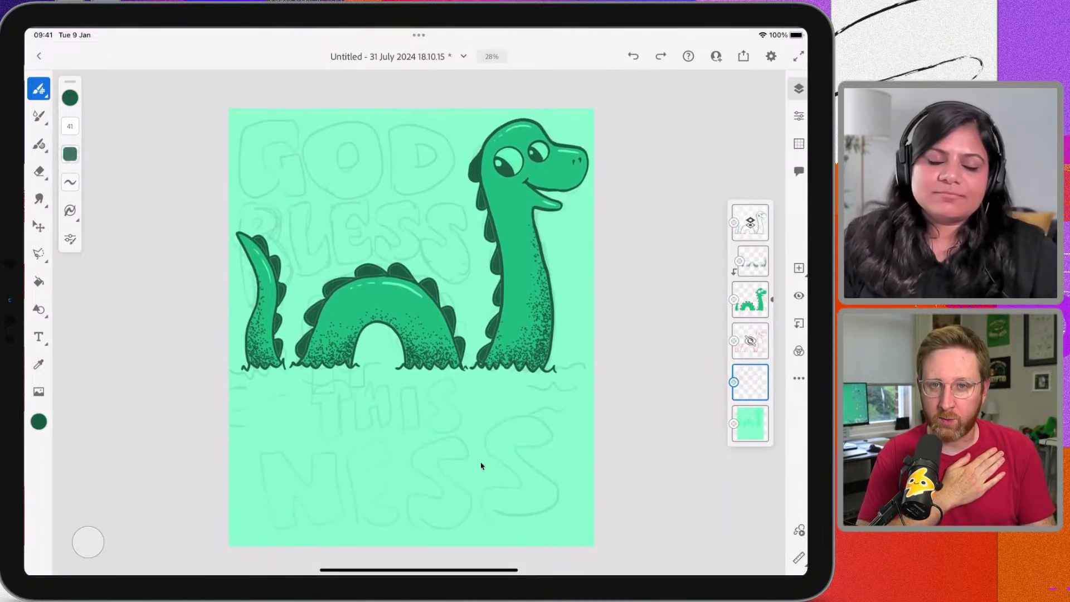
key(ctrl+z)
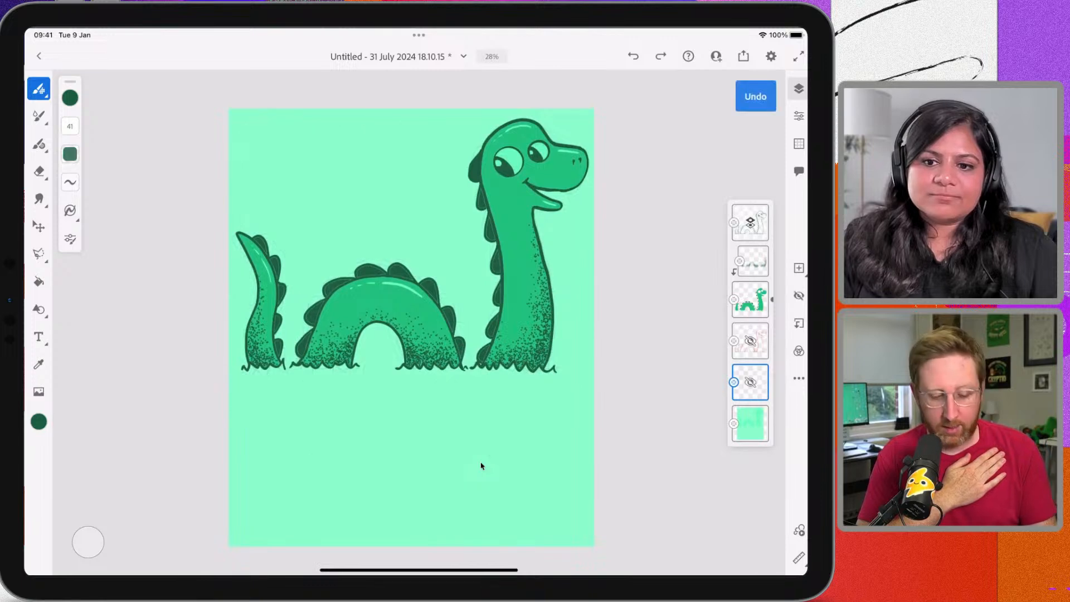
Close the iPad document, switch to Photoshop on the desktop and reopen the cloud document with the finished monster artwork
key(ctrl+w)
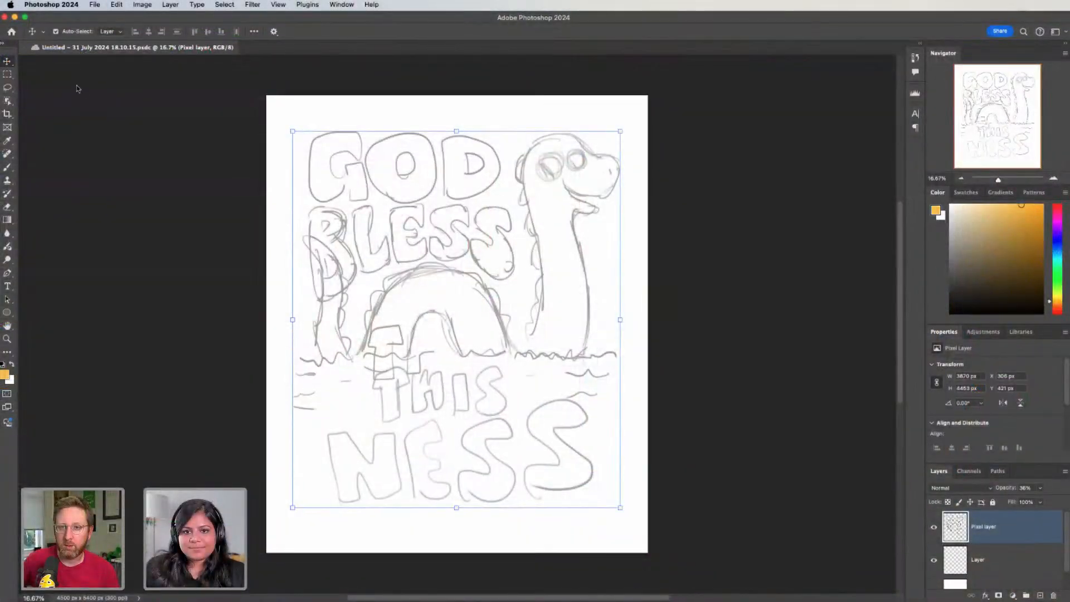
click(25, 48)
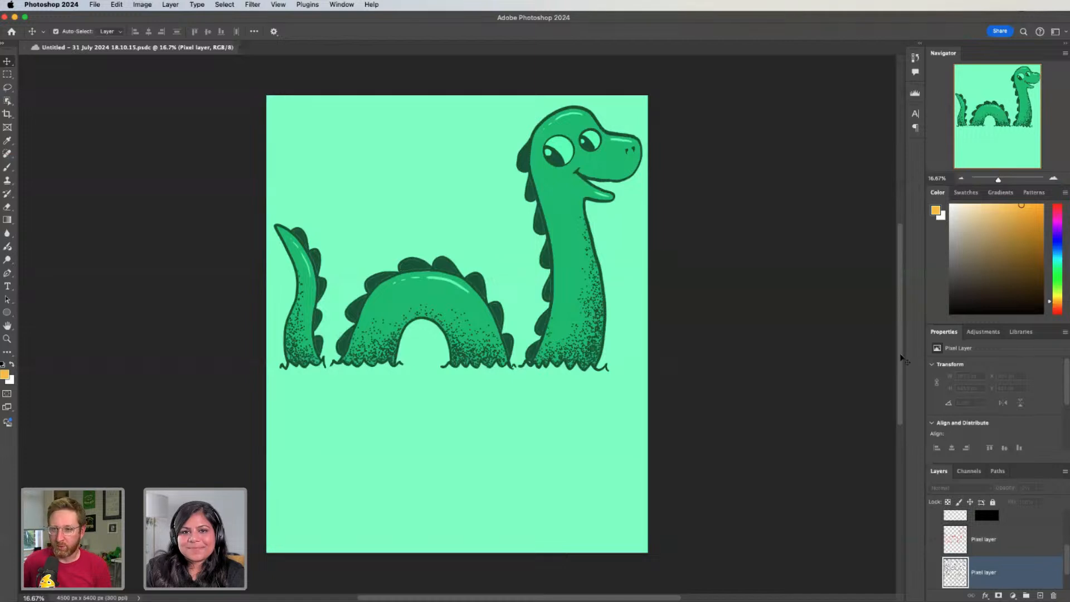
Show the hidden lettering sketch layer directly above the background
scroll(1022, 557, up, 3)
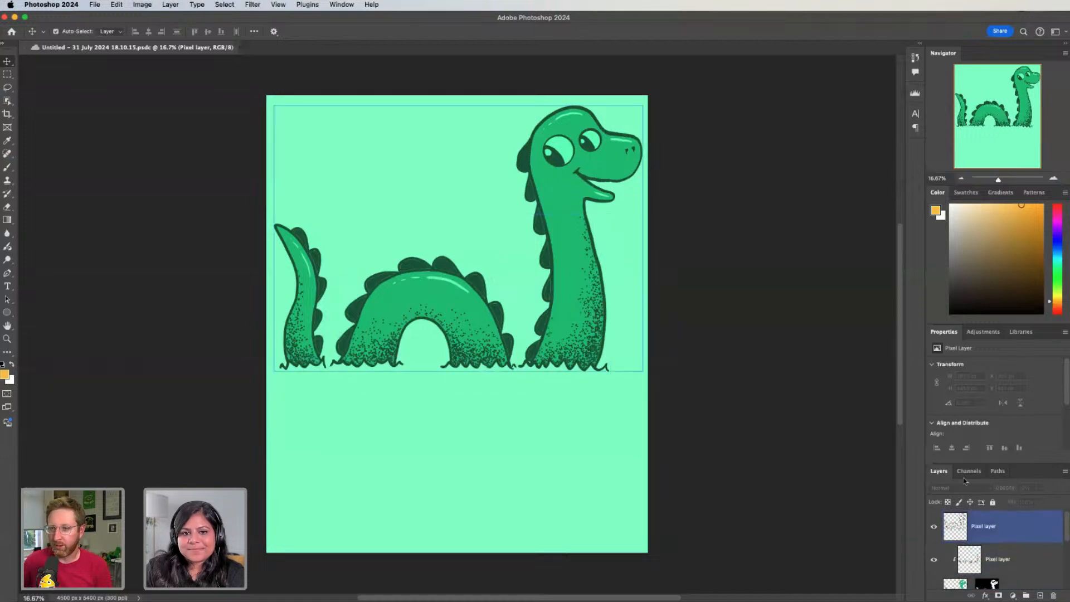
scroll(1014, 529, down, 4)
click(278, 4)
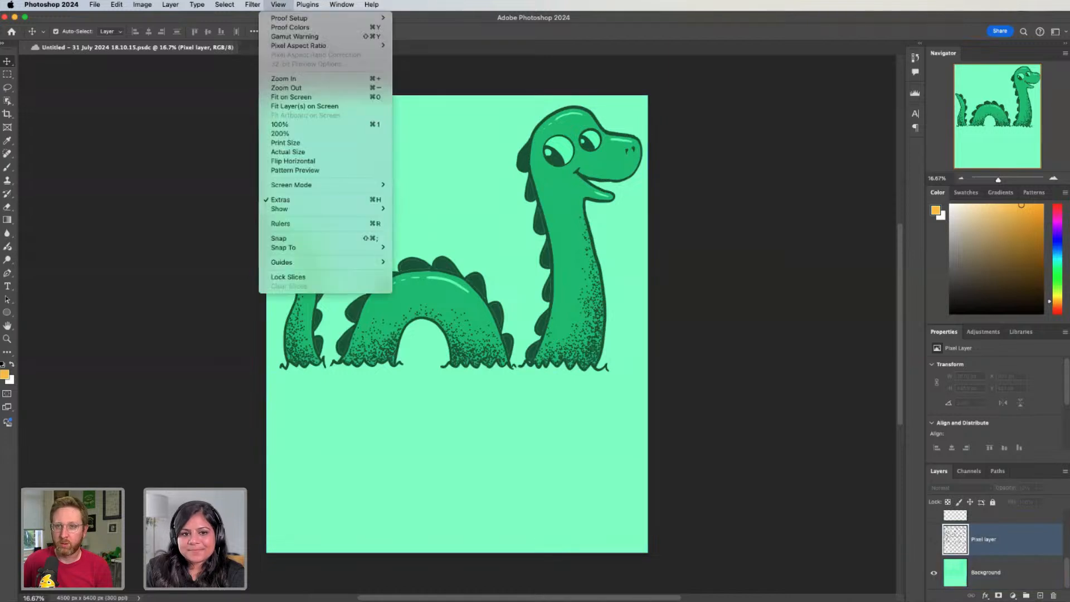
click(163, 126)
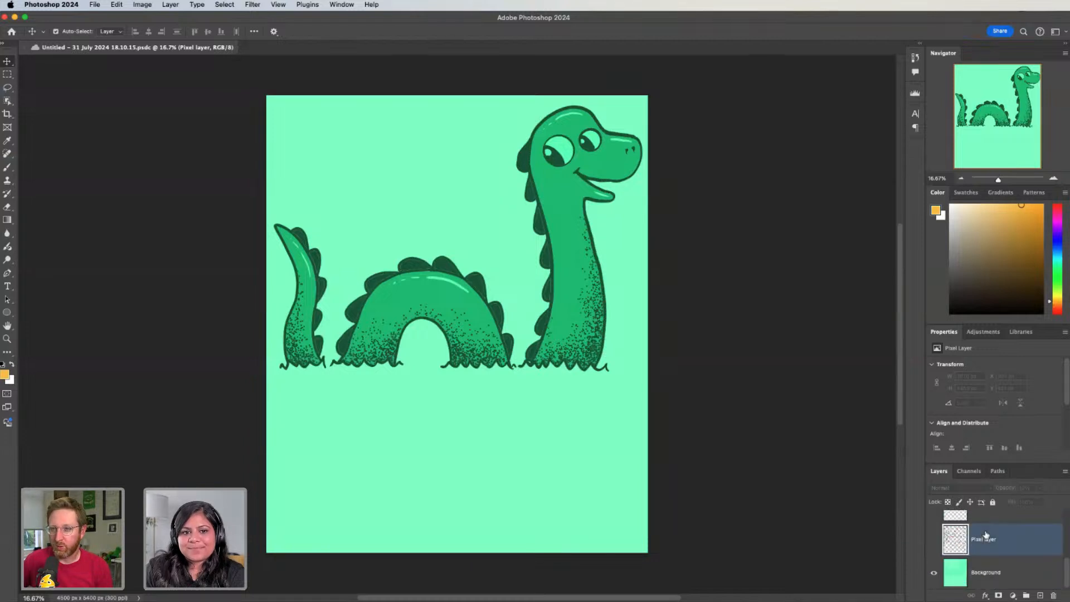
scroll(984, 535, up, 3)
scroll(969, 536, down, 5)
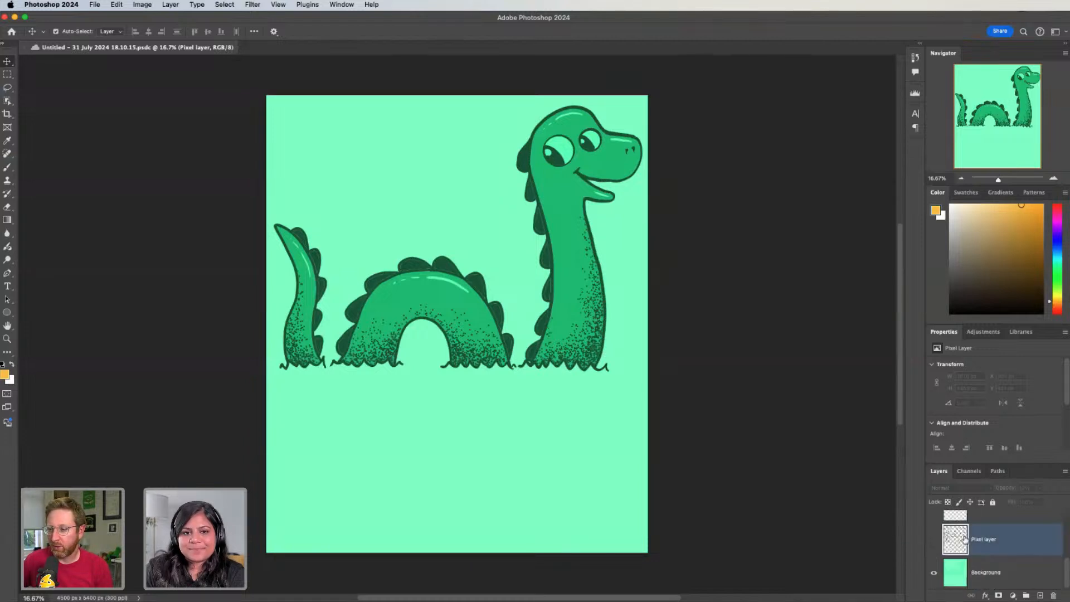
scroll(966, 536, up, 5)
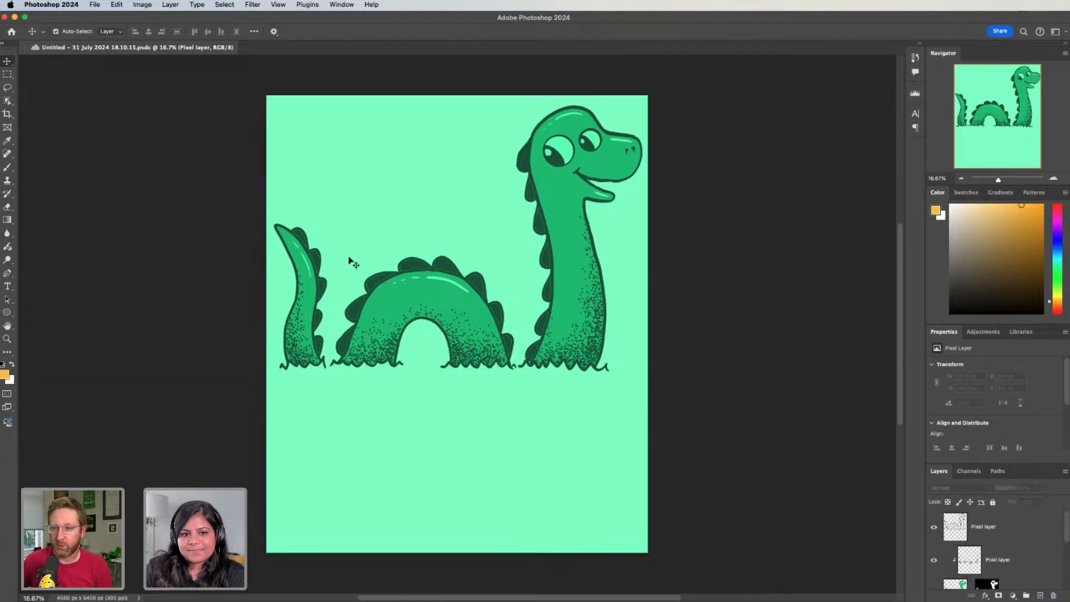
scroll(1002, 557, down, 3)
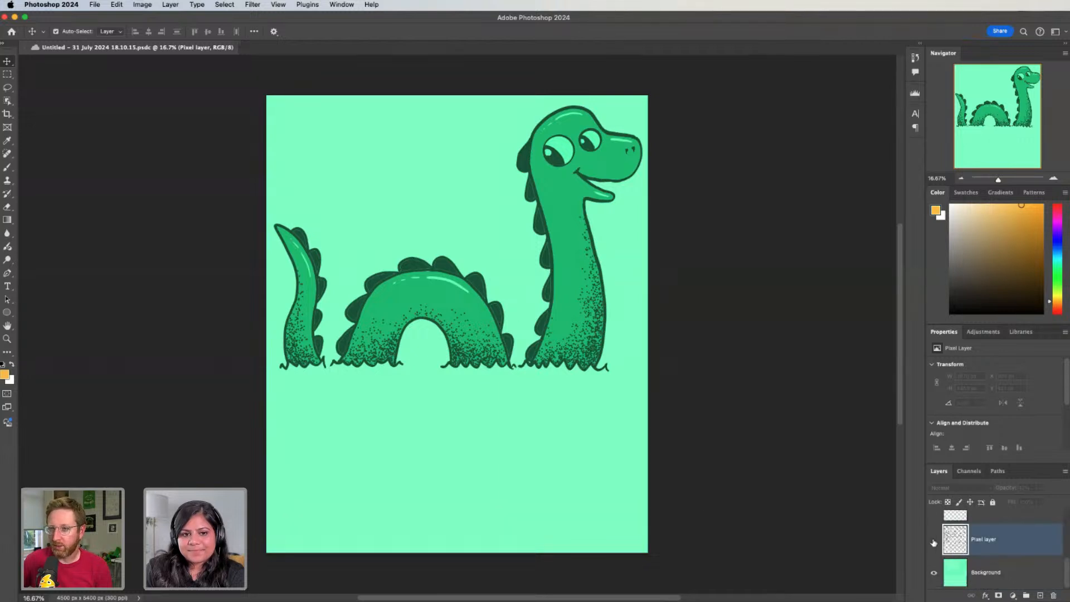
click(934, 541)
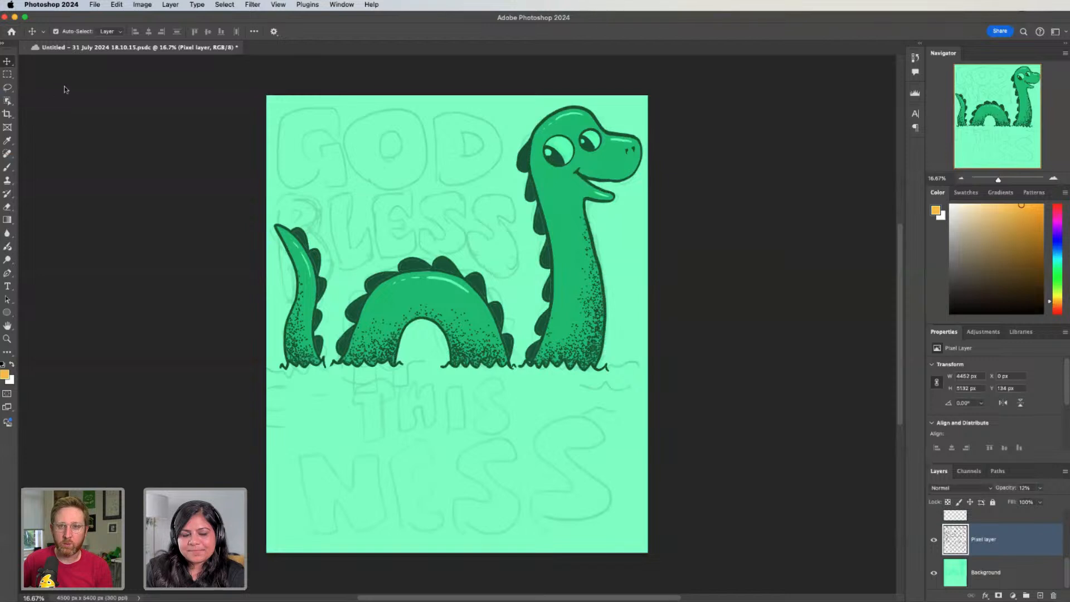
Add a placeholder text layer with the Type tool and move it over the sketched word GOD
click(7, 288)
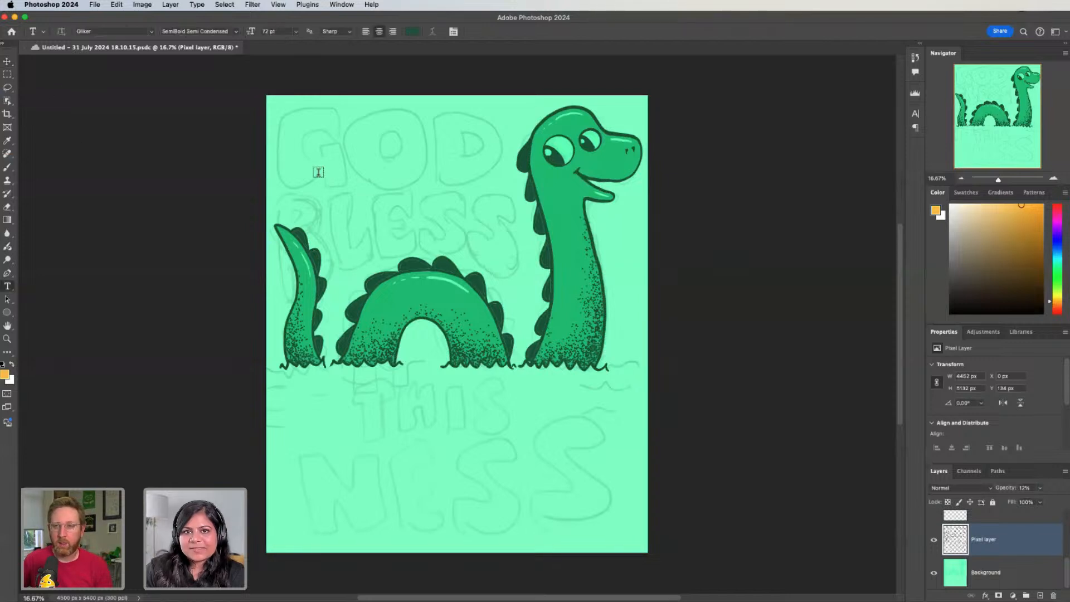
click(276, 153)
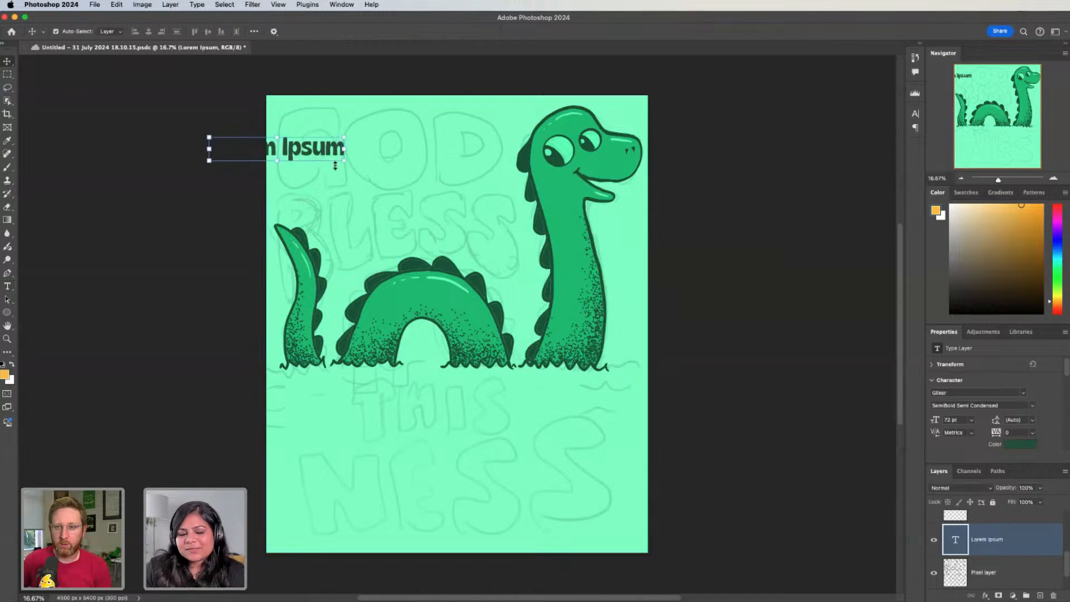
drag(311, 152, 391, 145)
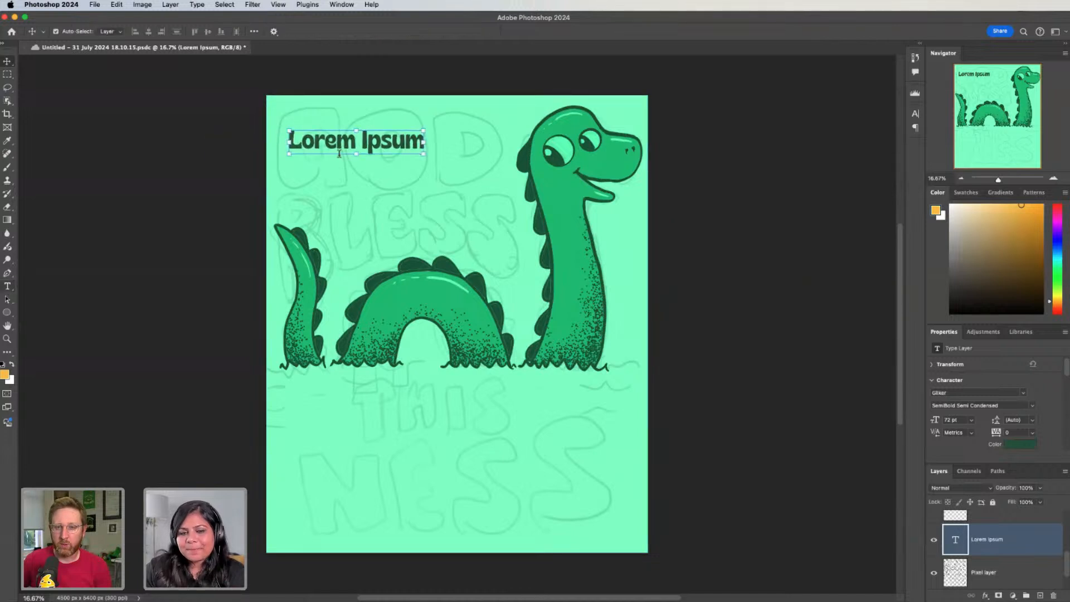
Set the placeholder text's font style to Bold and replace its wording with "GOD"
key(t)
triple_click(386, 136)
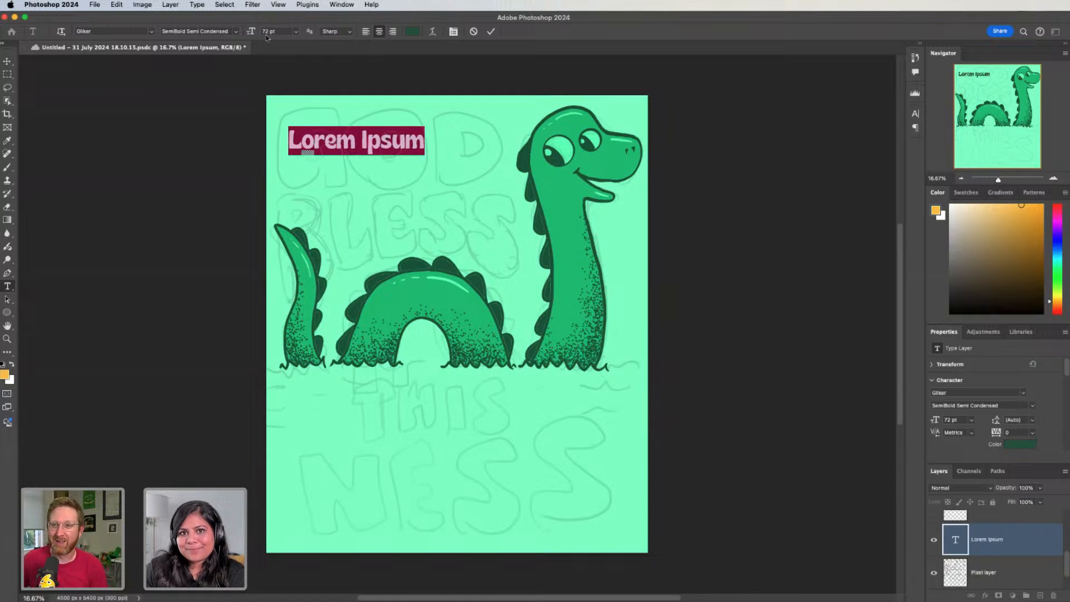
click(236, 33)
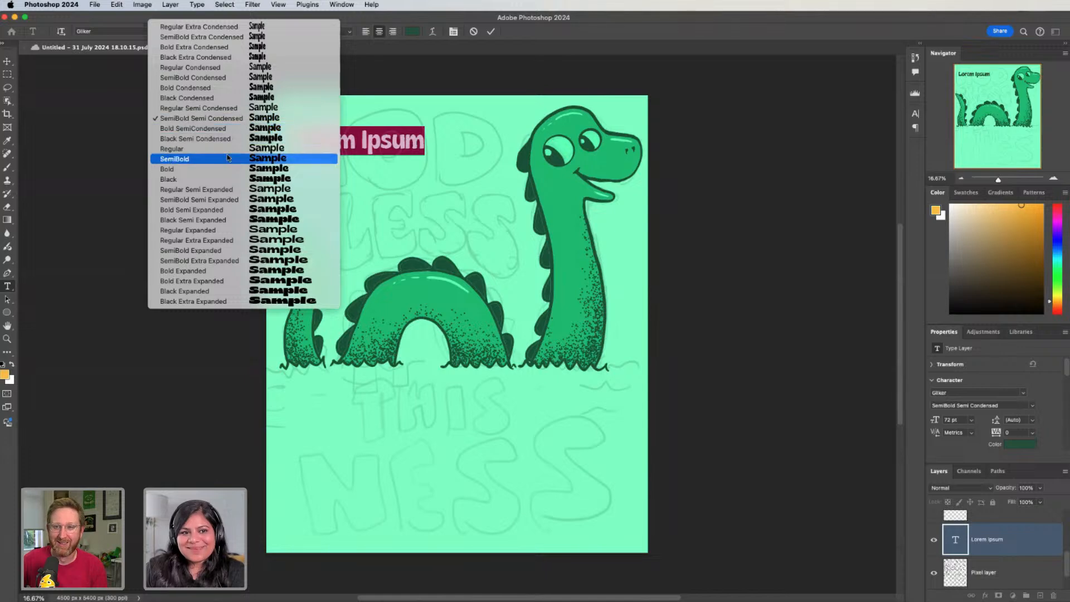
click(303, 159)
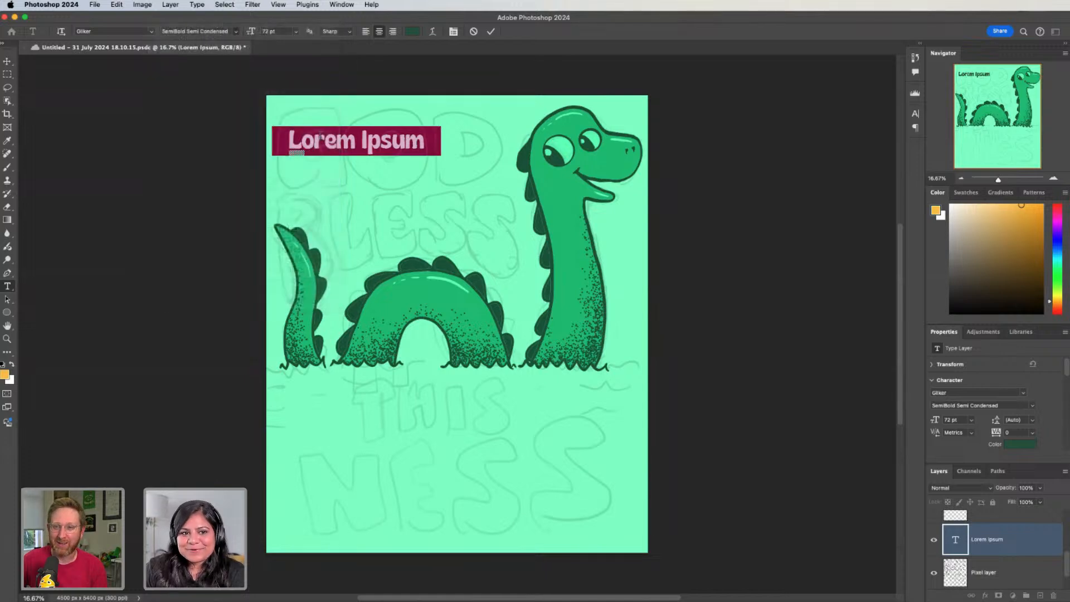
click(237, 33)
click(320, 169)
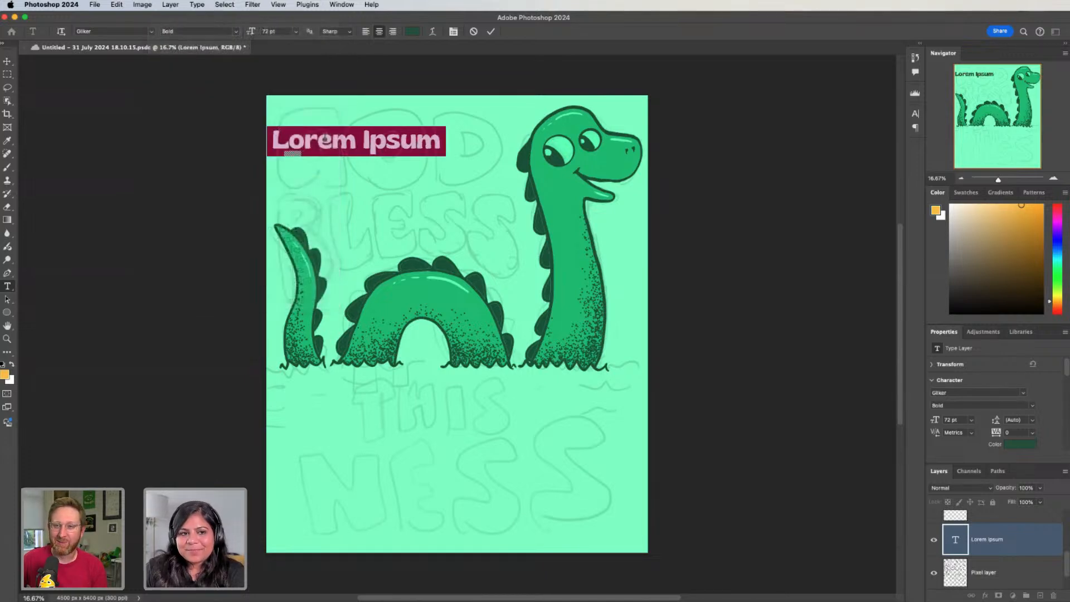
text(GOD)
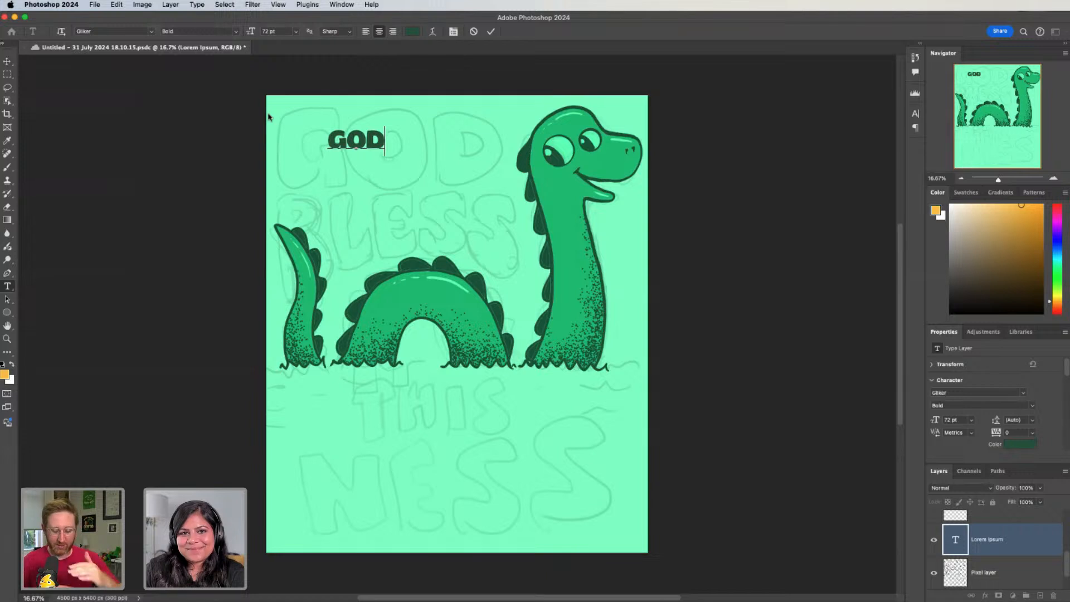
Scale the GOD text up to about 401% and position it over the sketched word
click(7, 61)
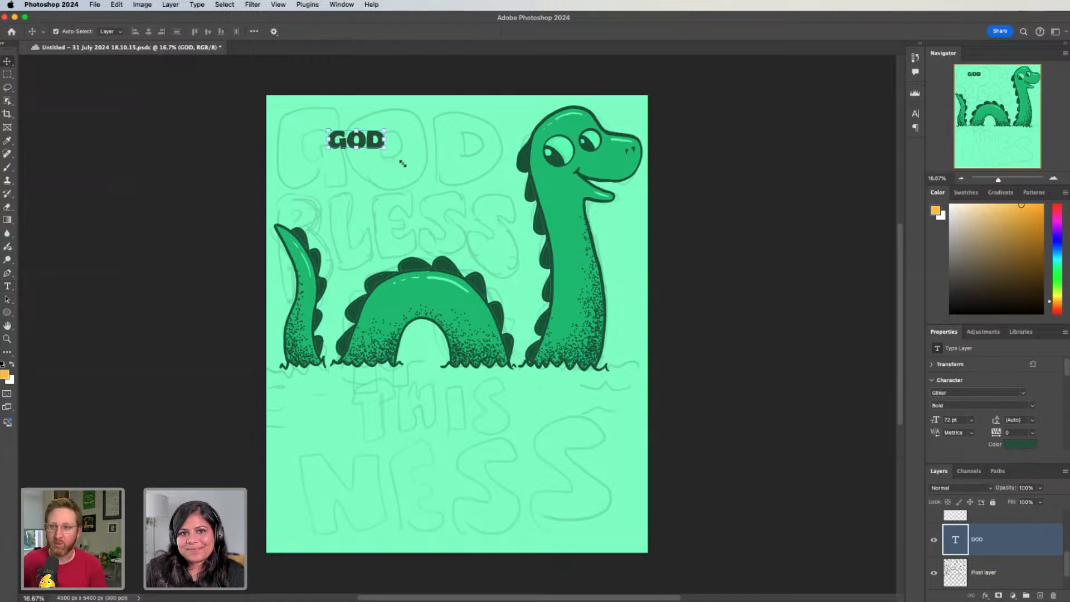
drag(334, 132, 295, 154)
drag(509, 216, 504, 214)
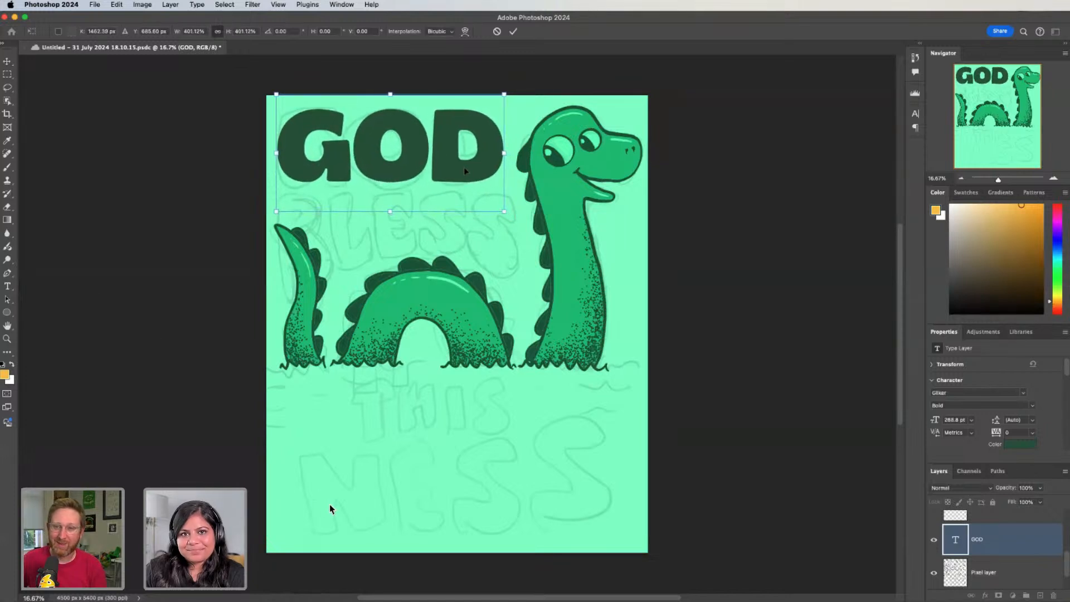
drag(464, 169, 464, 171)
key(Return)
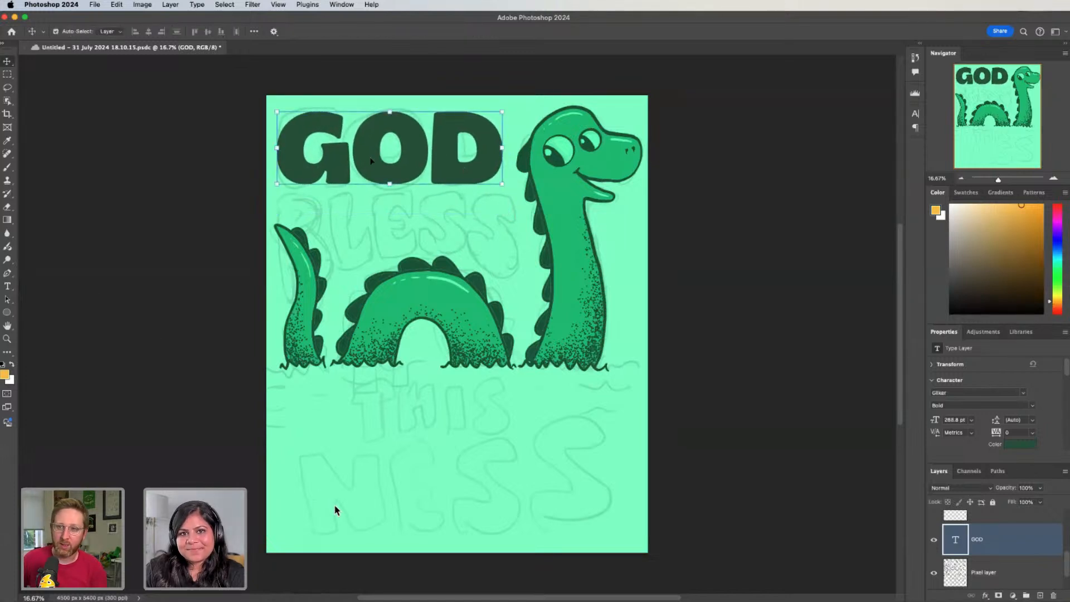
Duplicate the GOD text directly below the original and change the copy's wording to "BLESS"
drag(314, 163, 320, 243)
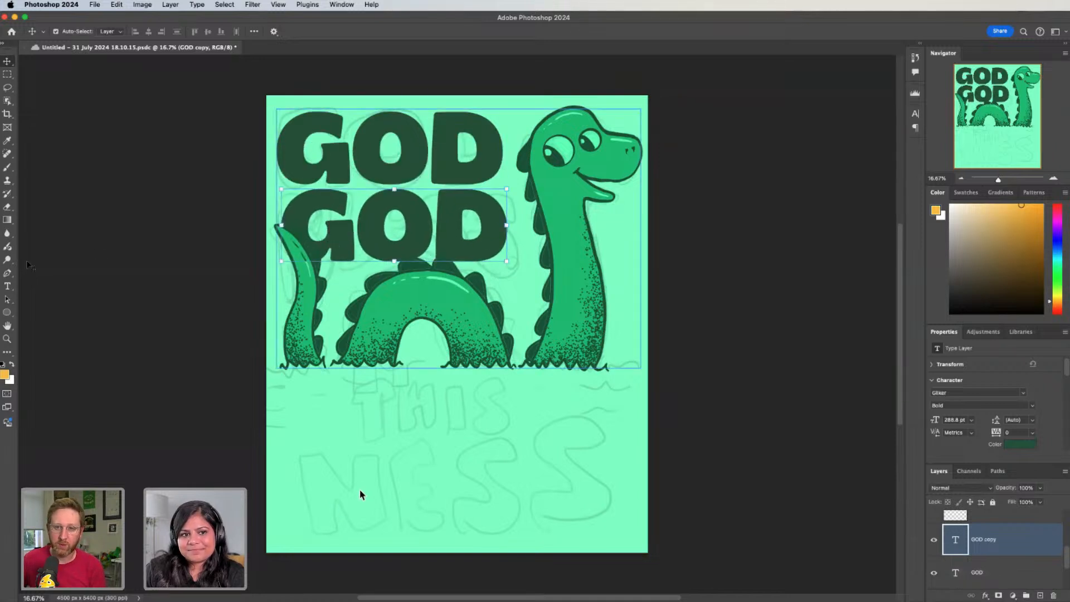
key(t)
double_click(396, 216)
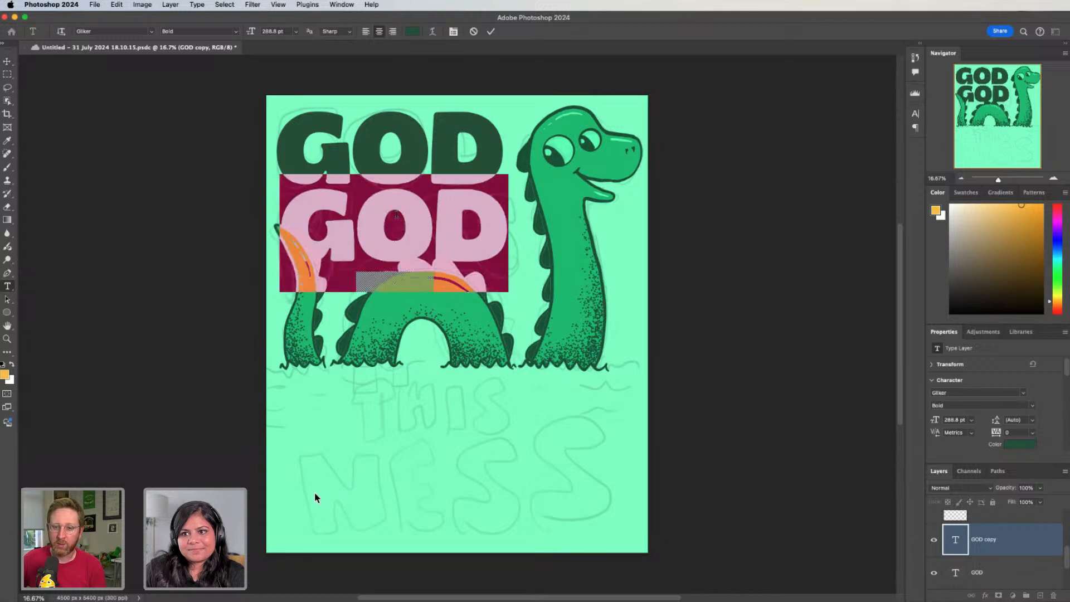
text(b)
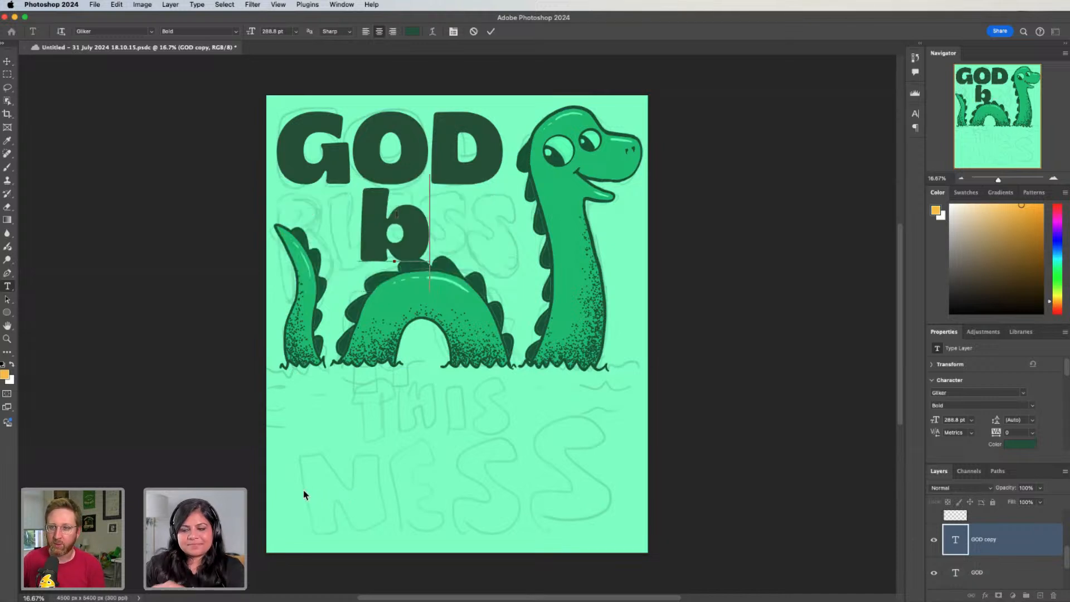
key(BackSpace)
text(BLESS)
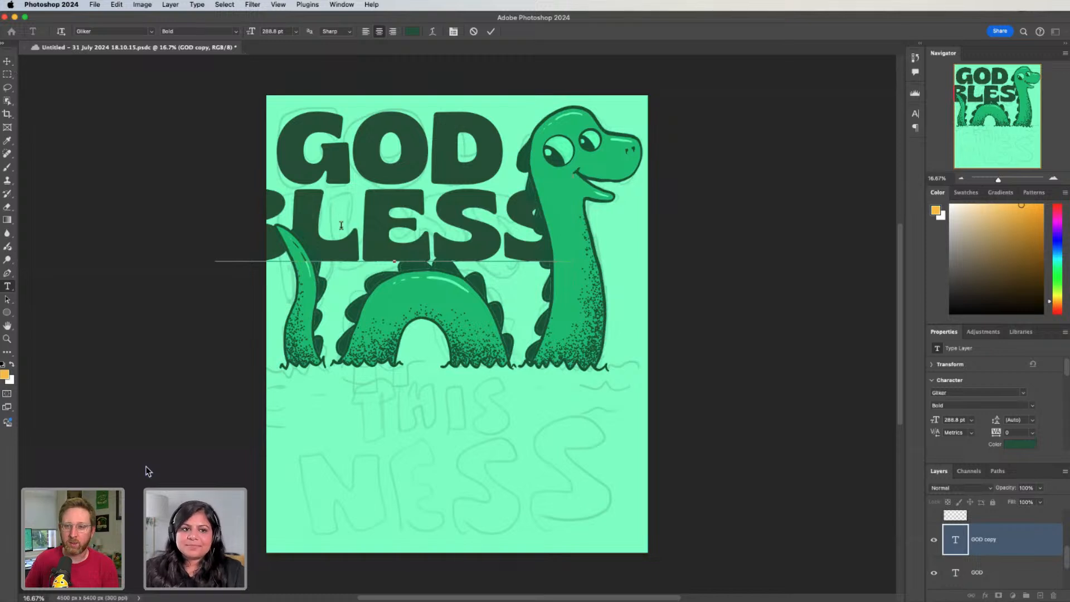
Set BLESS to Bold SemiCondensed, scale it down to about 240 pt and align it beneath GOD
key(super+a)
click(226, 31)
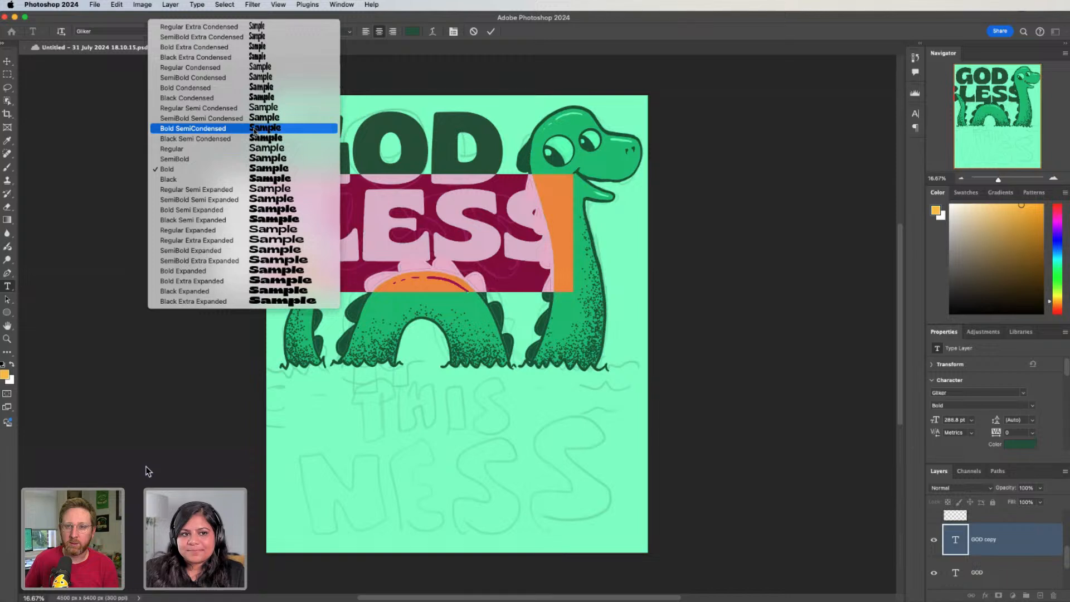
click(254, 130)
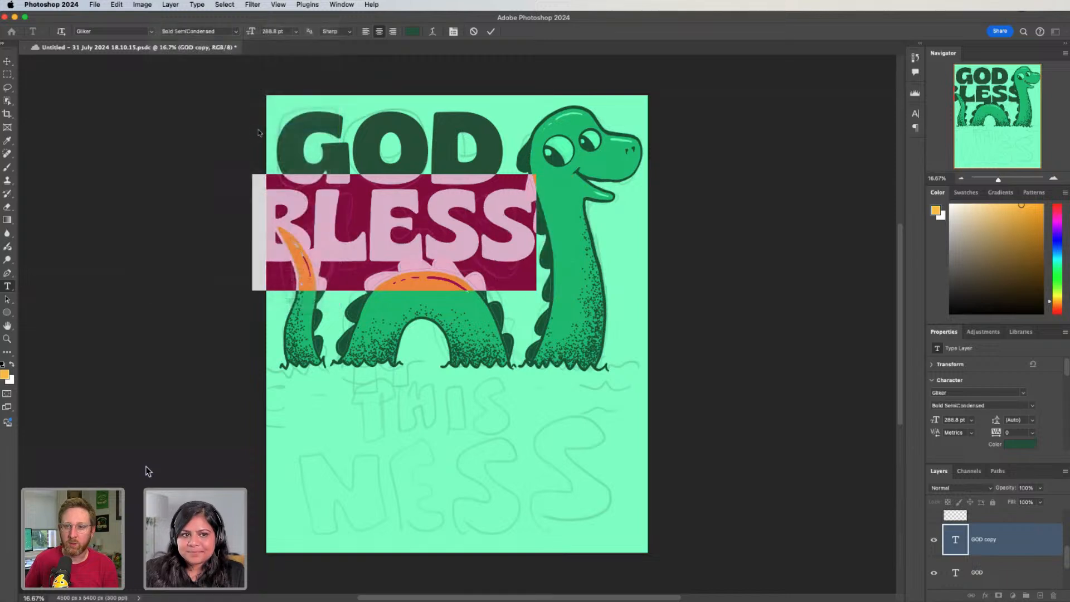
click(7, 62)
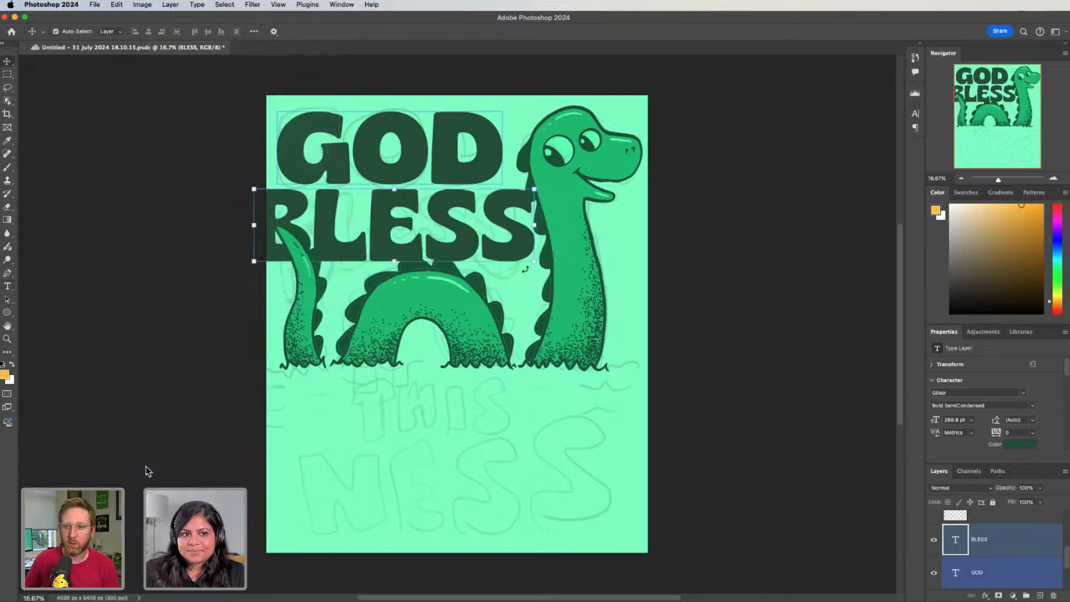
drag(532, 259, 510, 275)
drag(456, 253, 459, 251)
key(Return)
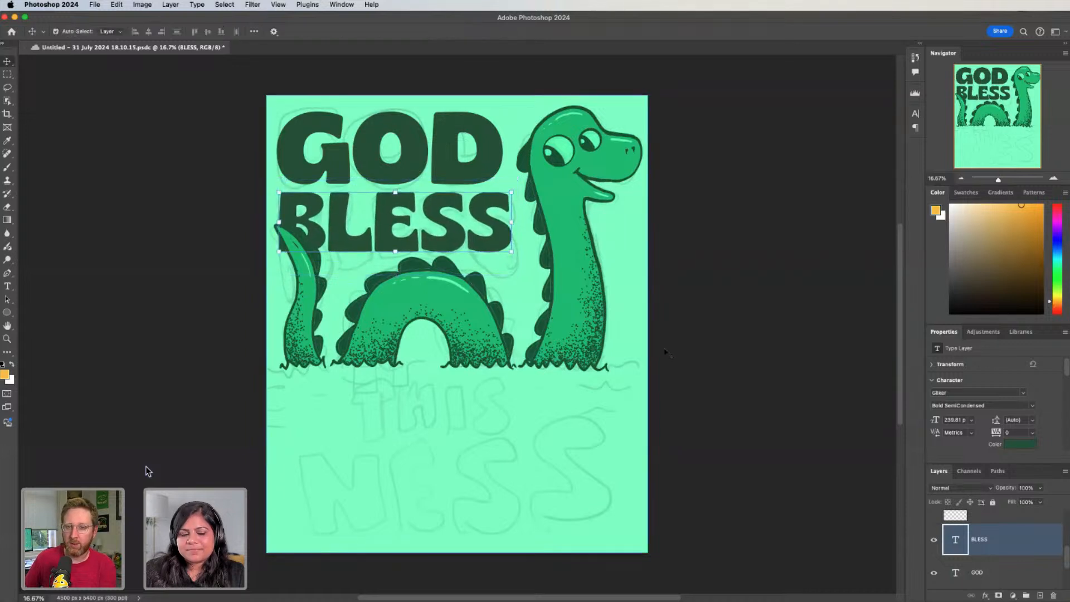
Nudge the GOD text slightly left and move BLESS up and left so the two words sit closely aligned
scroll(997, 551, up, 3)
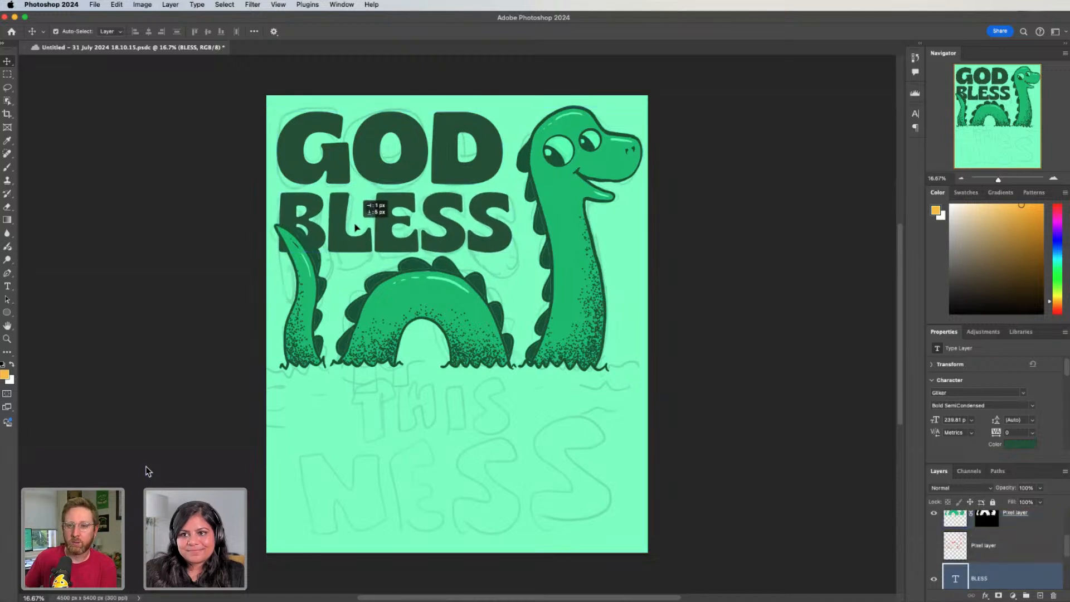
click(379, 233)
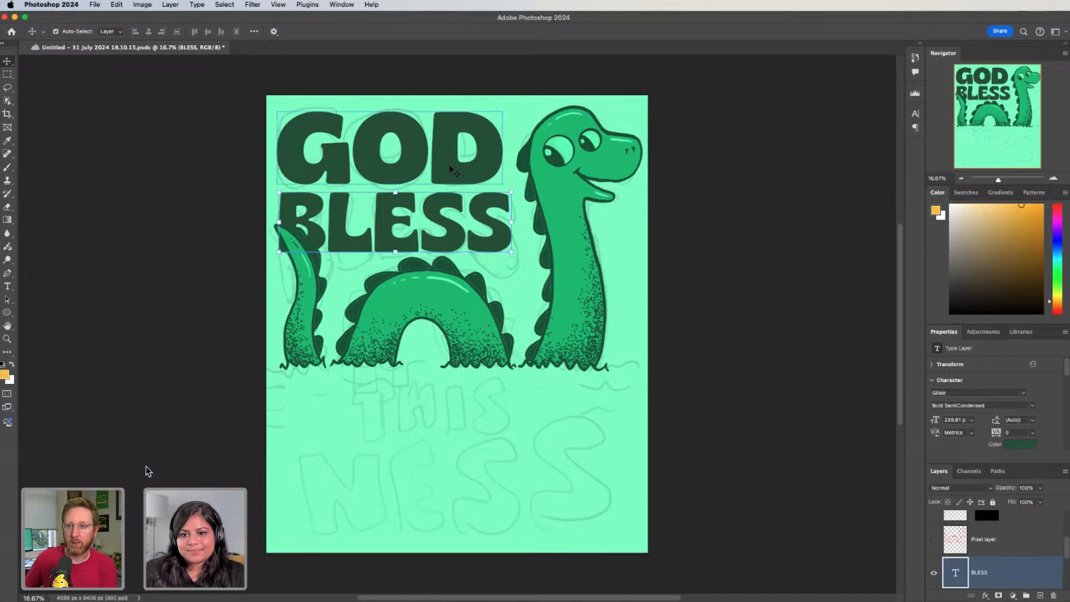
double_click(450, 166)
click(7, 60)
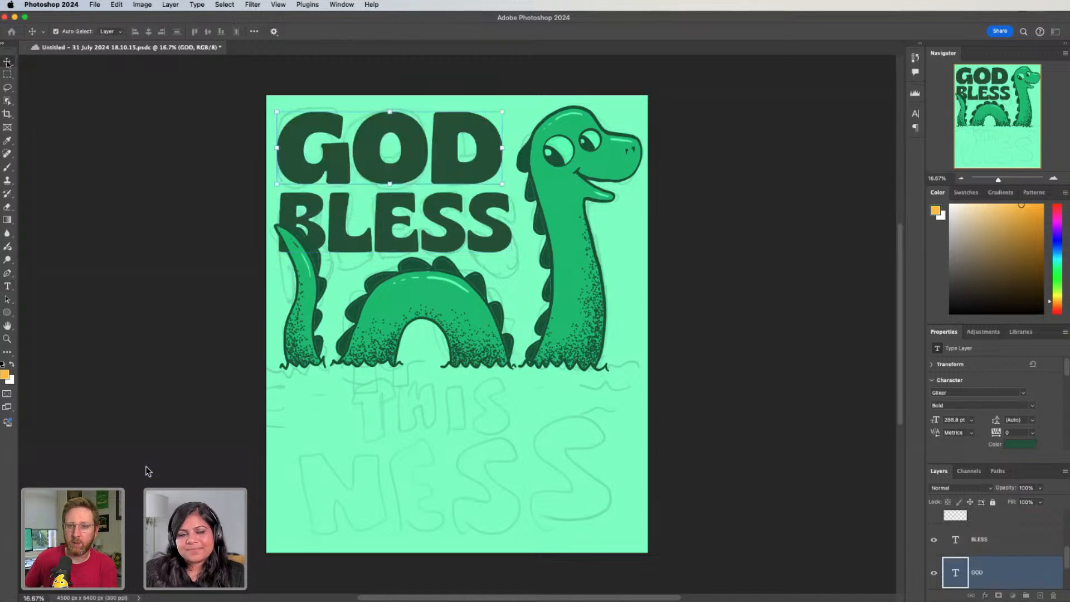
key(shift+Left)
key(shift+Left)
key(shift+Left)
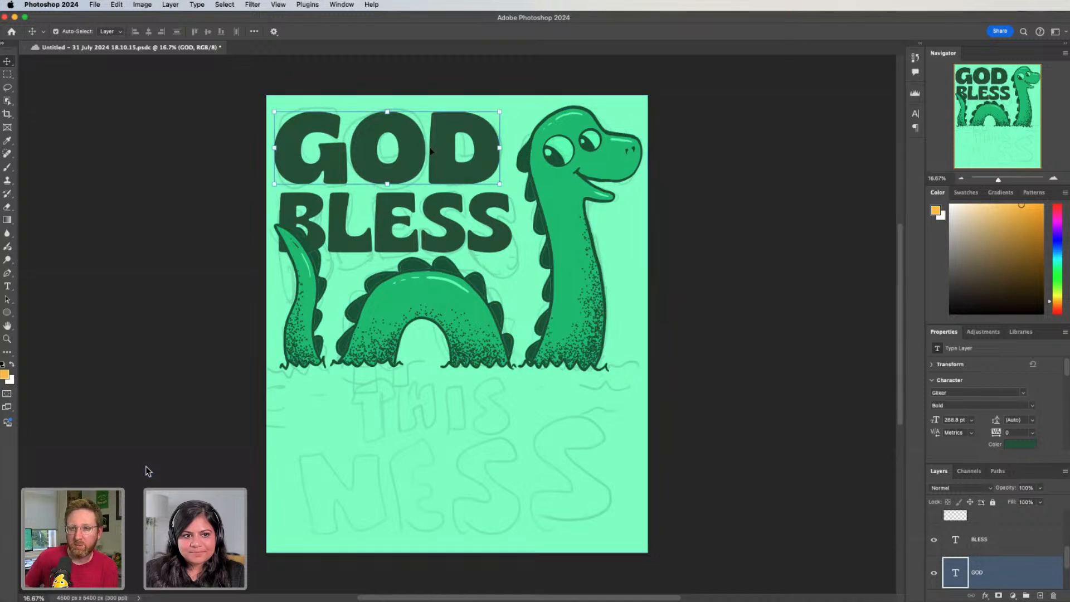
click(363, 221)
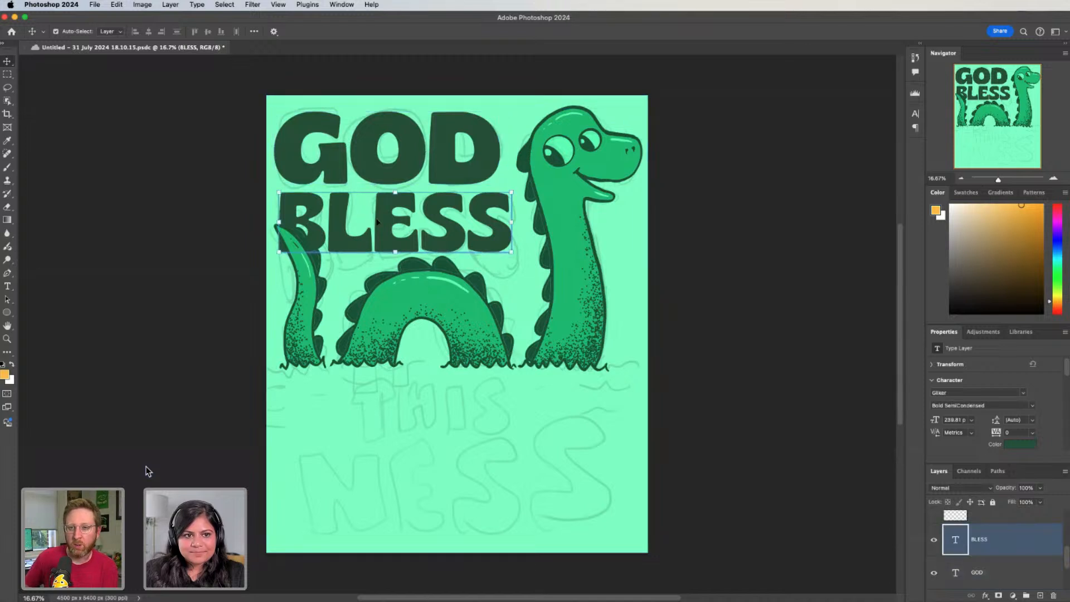
drag(377, 221, 384, 221)
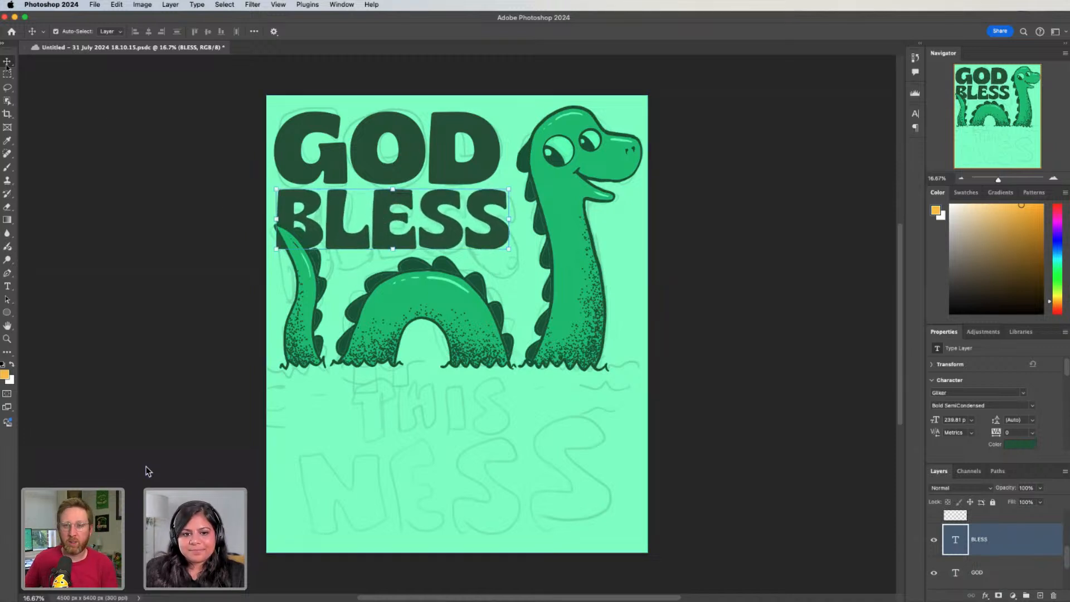
Duplicate the BLESS text into the area below the monster and change the copy's wording to "THIS"
drag(414, 208, 470, 427)
double_click(469, 427)
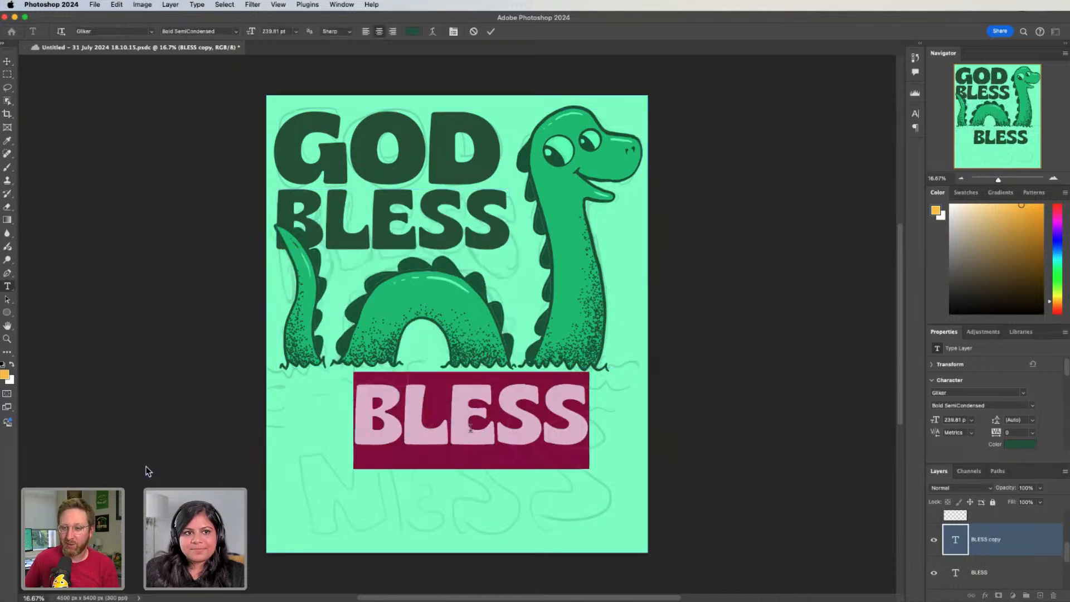
text(this)
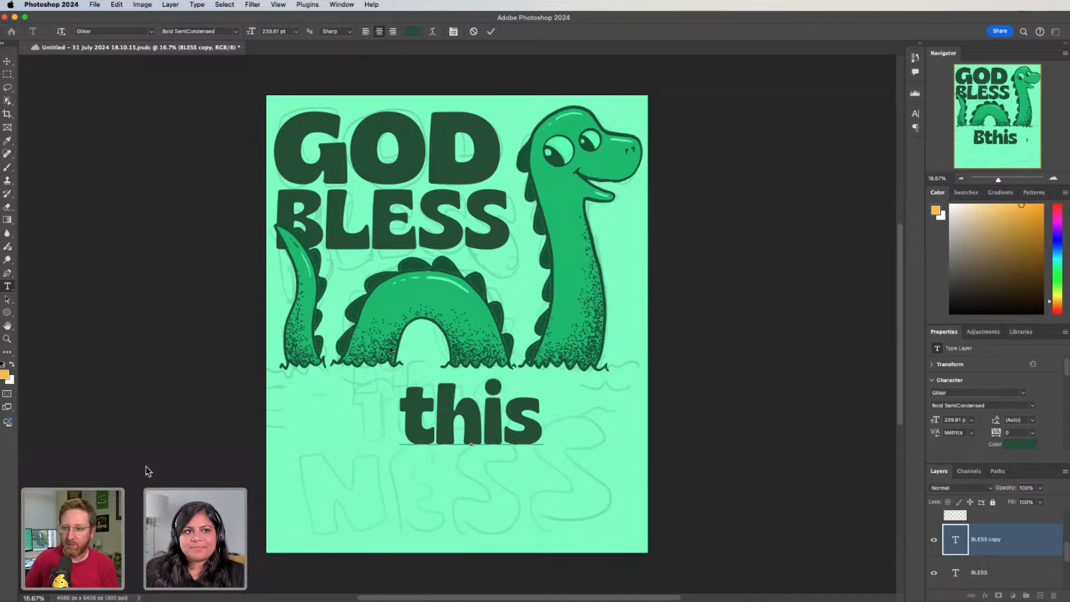
key(ctrl+a)
text(THIS)
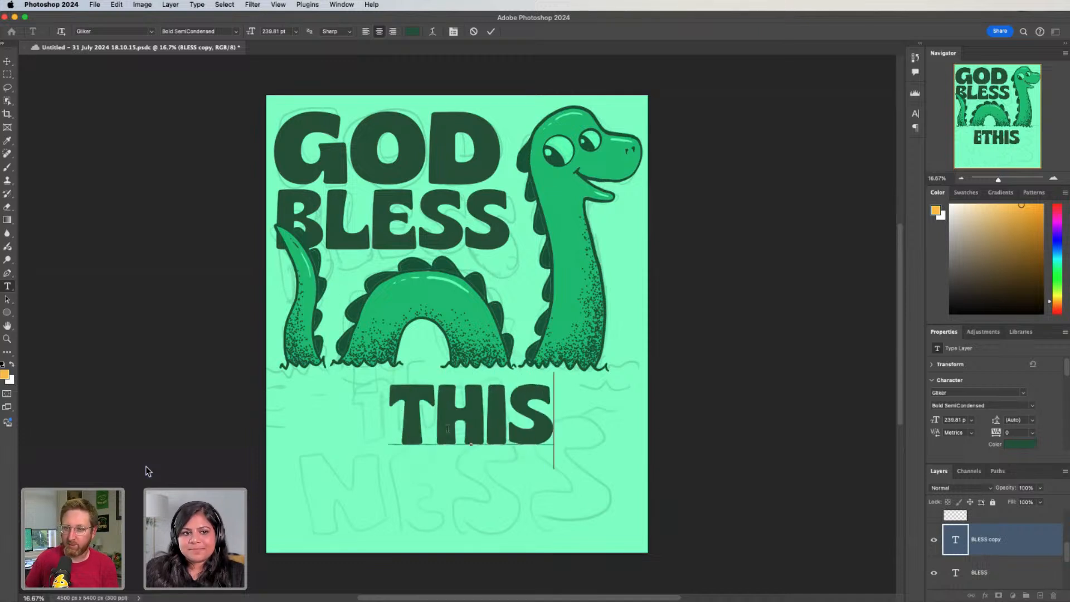
Set THIS to the Bold font style, scale it down to about 179 pt and place it over the sketched word
key(ctrl+a)
click(234, 32)
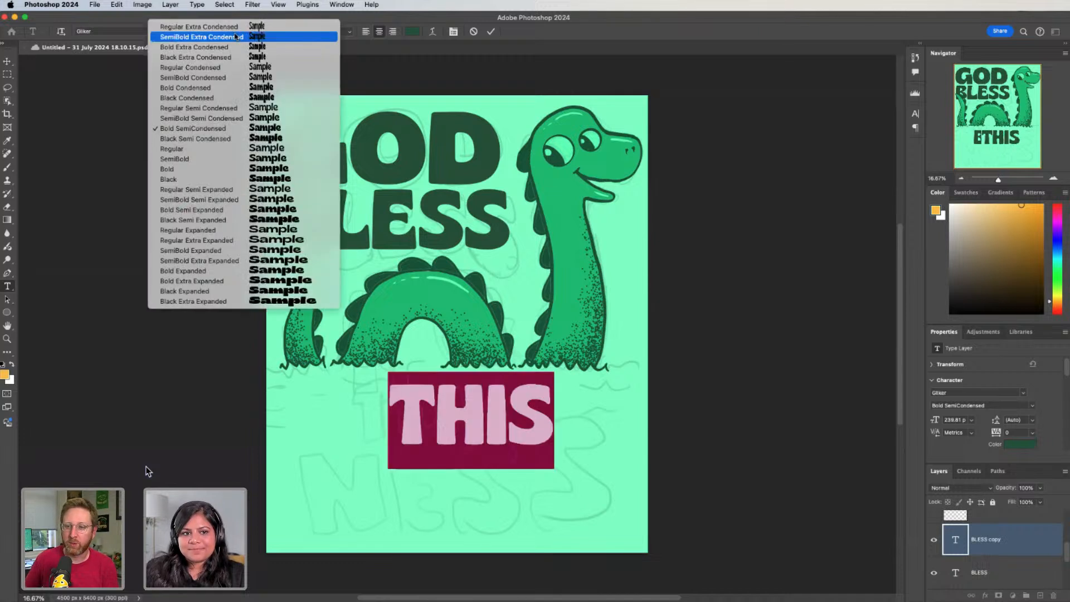
click(239, 169)
click(7, 61)
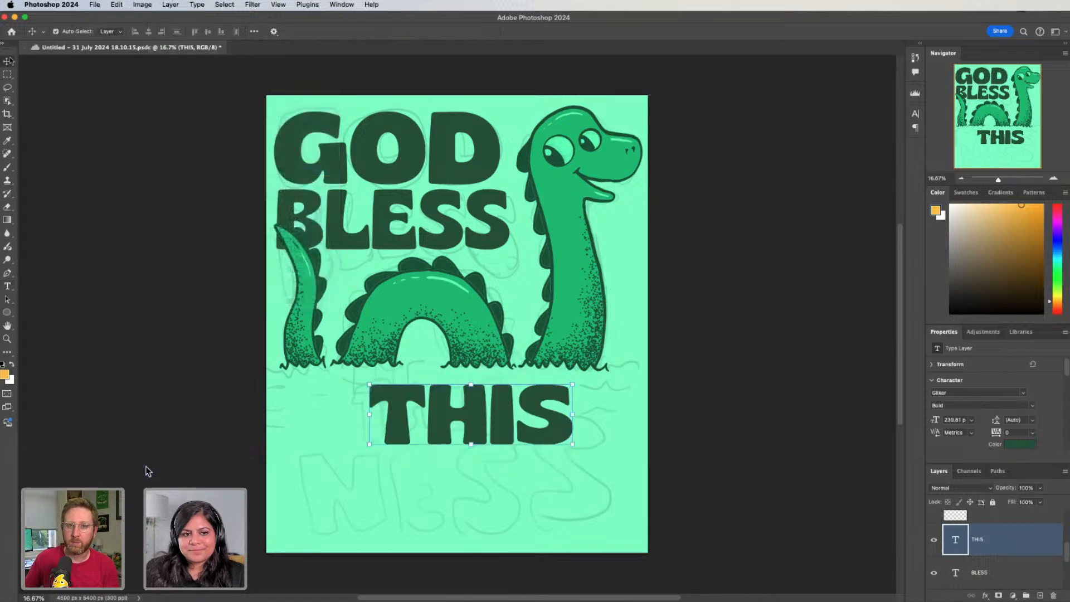
drag(571, 443, 425, 460)
key(Return)
Duplicate the THIS text below the original and replace the copy's wording with "NESS"
double_click(403, 477)
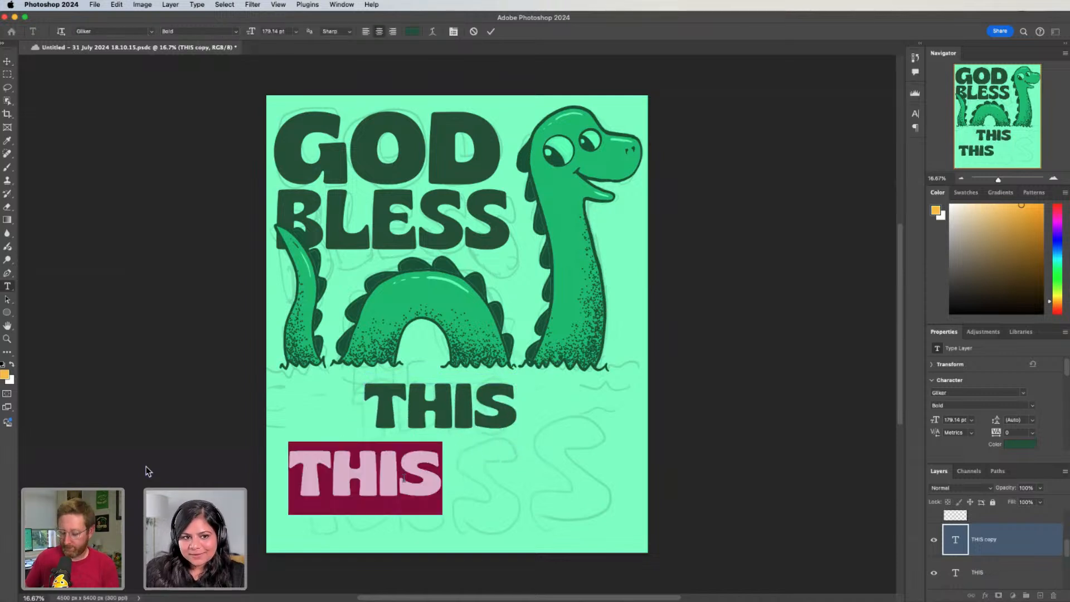
text(ne)
key(BackSpace)
key(BackSpace)
text(N)
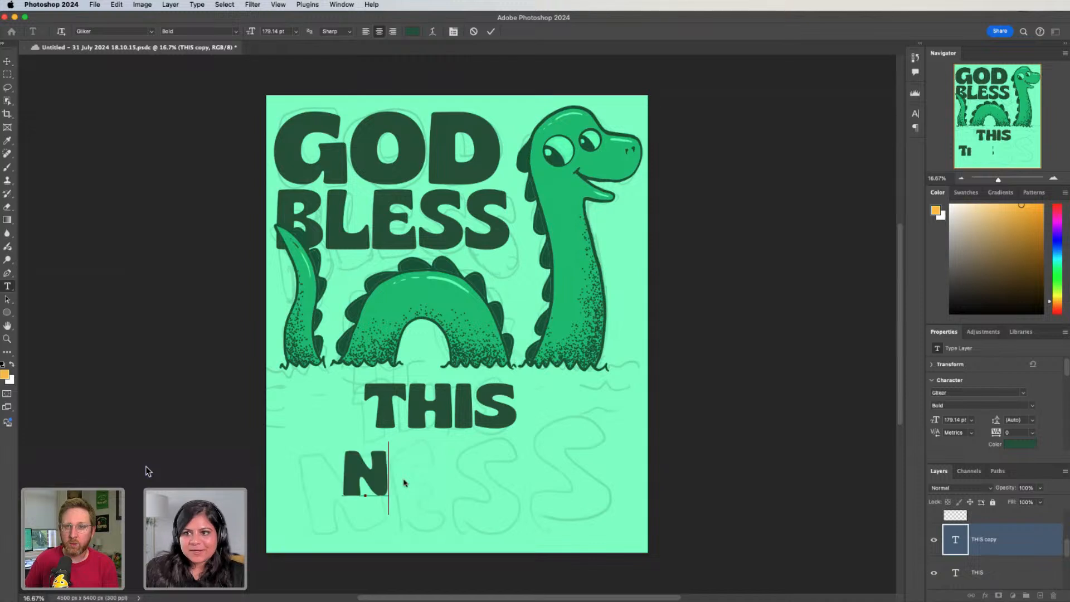
text(ESS)
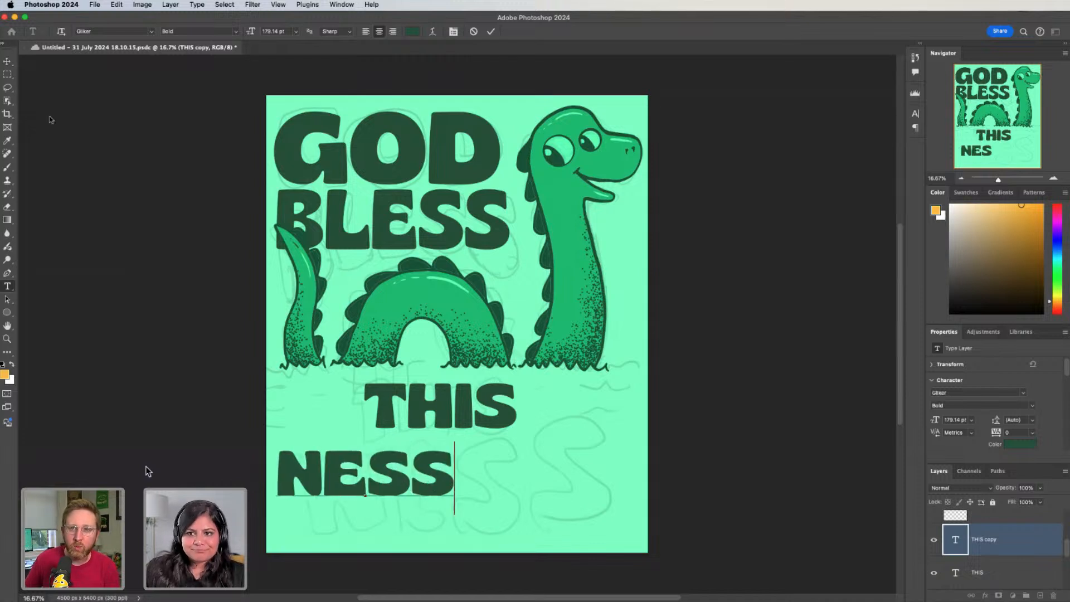
click(8, 63)
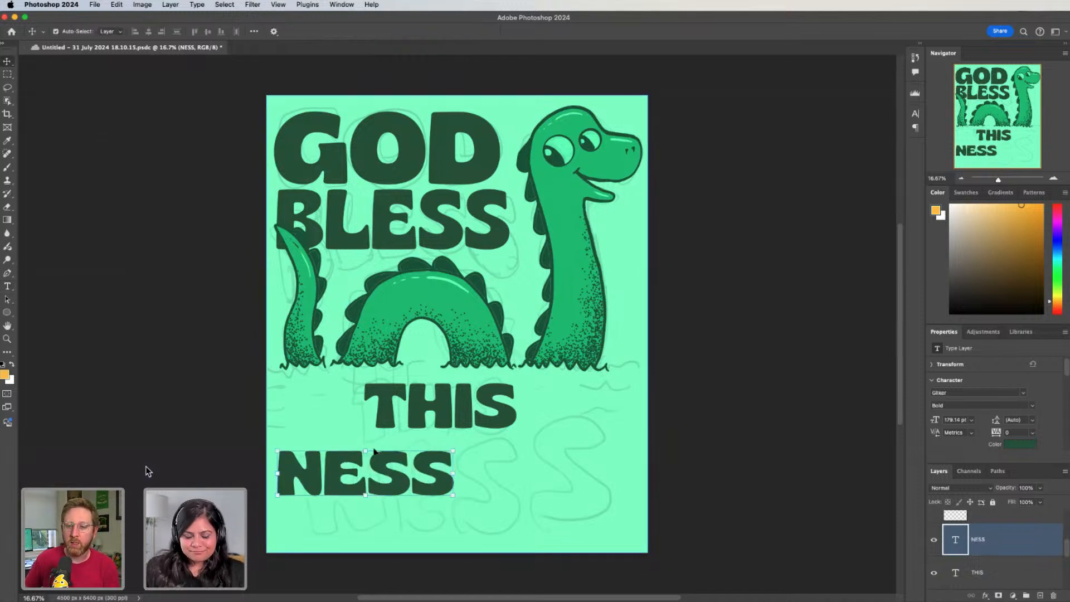
Scale the NESS text up to about 202% and position it beneath THIS so it spans nearly the full poster width
drag(418, 456, 425, 442)
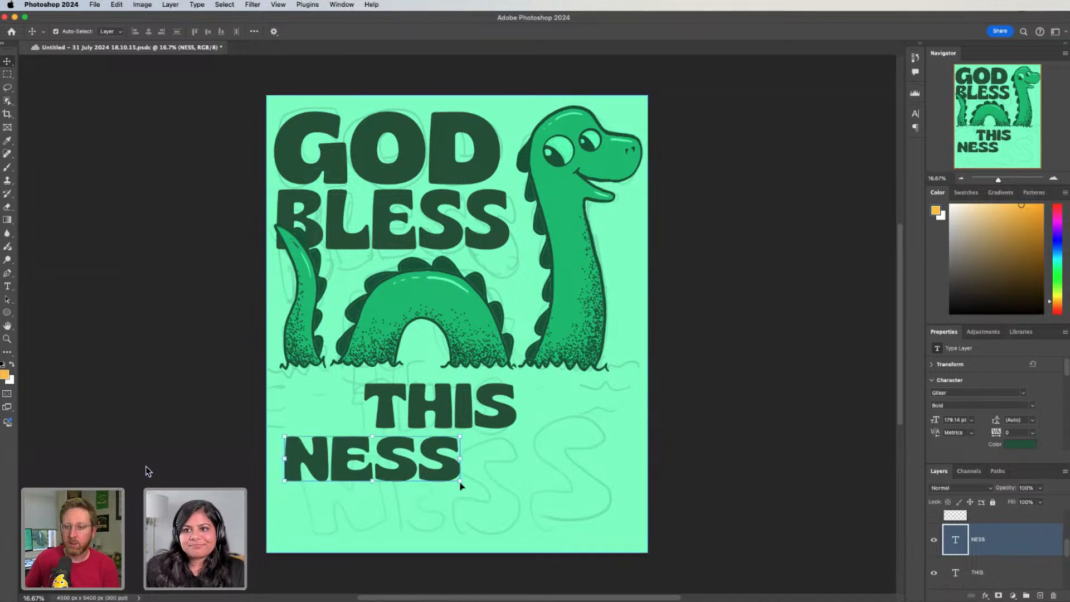
drag(460, 486, 616, 518)
drag(439, 457, 277, 393)
drag(348, 444, 383, 478)
drag(297, 423, 275, 414)
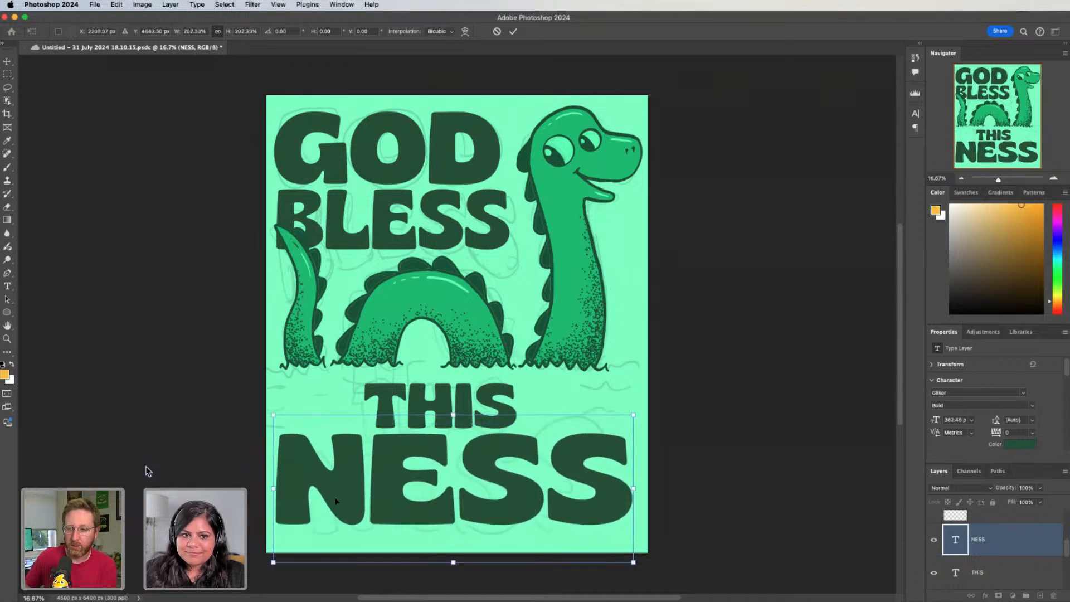
drag(338, 503, 344, 504)
key(Return)
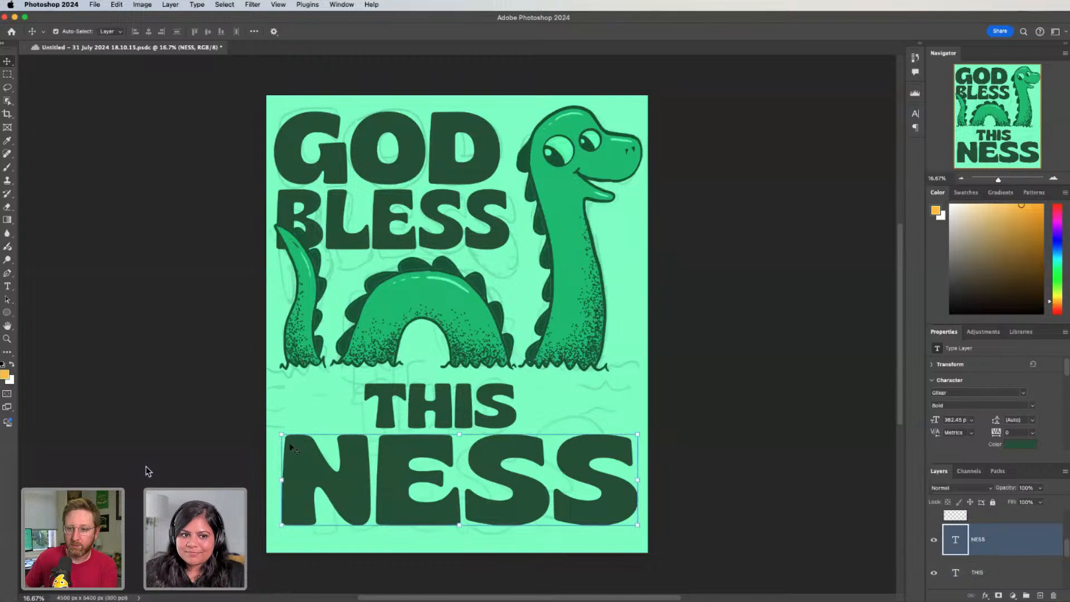
Nudge NESS slightly left and down to even out its side margins, then deselect it
drag(435, 457, 432, 457)
key(Down)
key(Left)
key(Down)
key(Down)
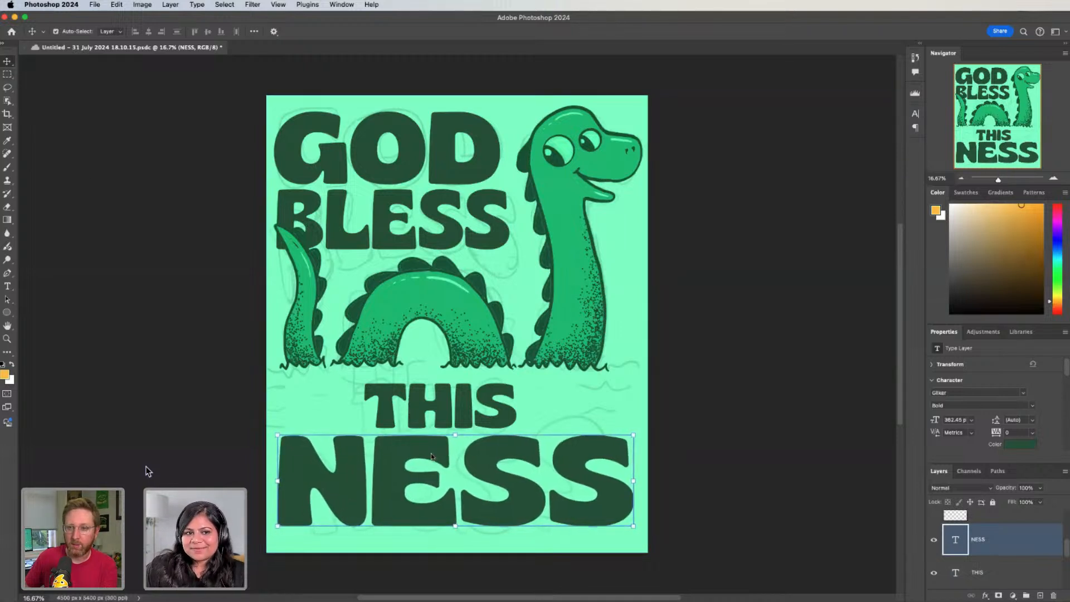
key(Left)
key(Left)
key(Right)
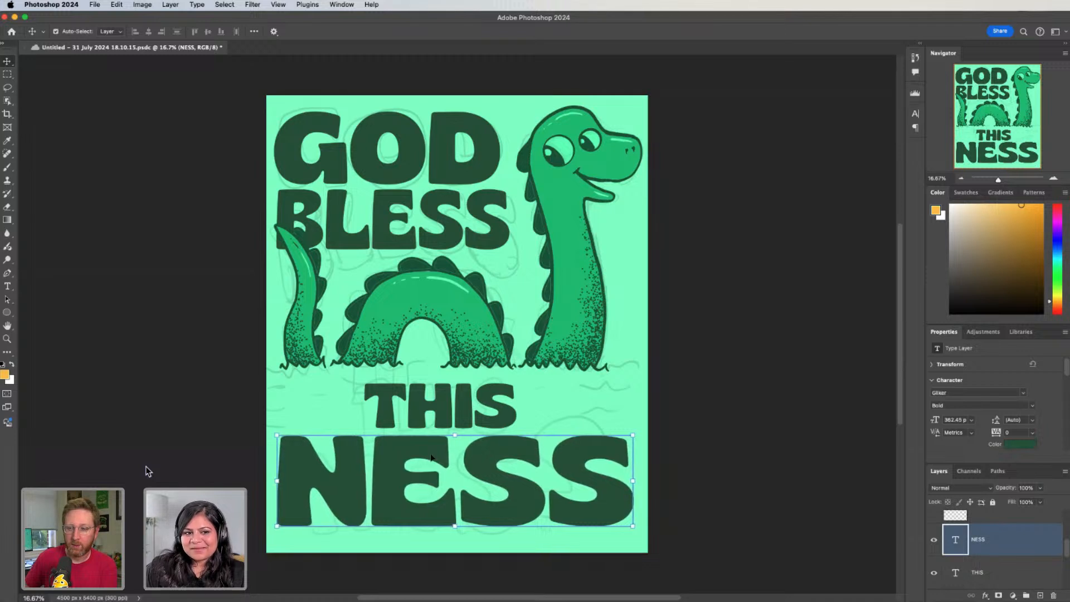
key(Left)
click(626, 407)
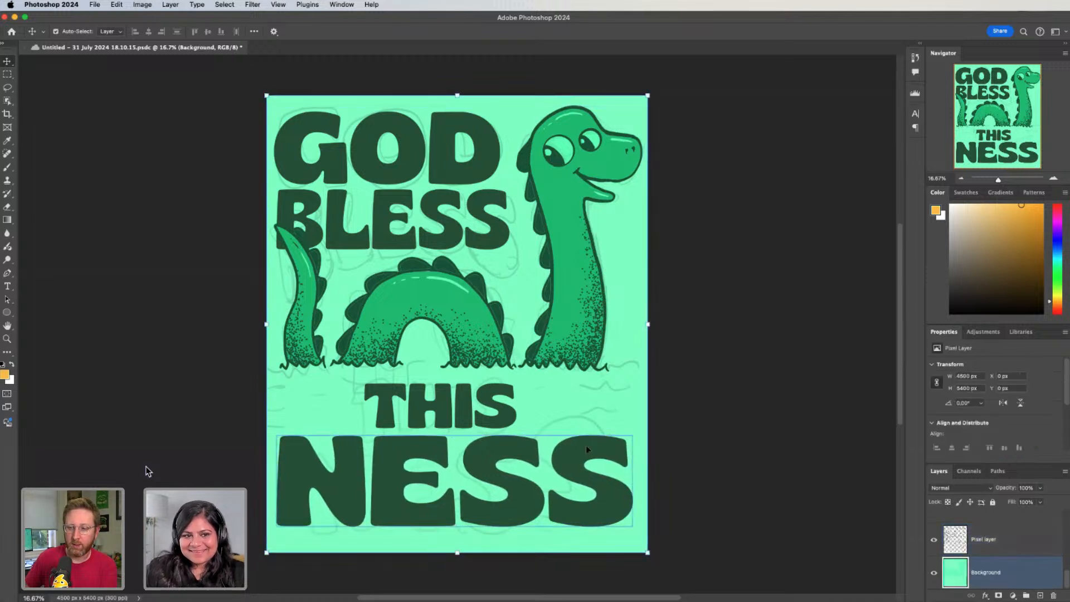
click(682, 423)
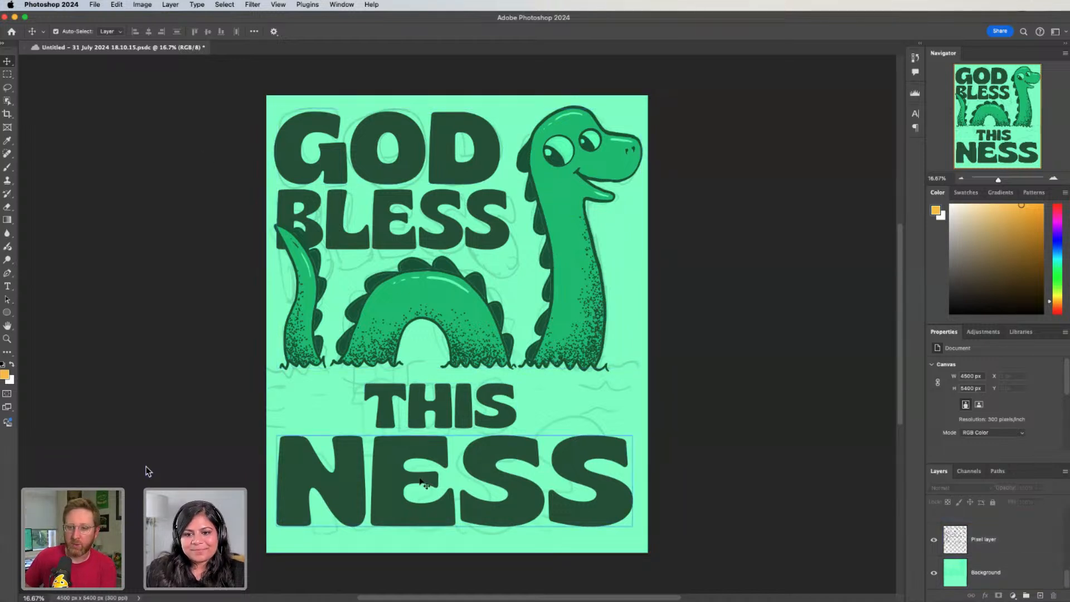
Fine-tune the NESS text's position with a small shift right and down
click(421, 478)
key(shift+Right)
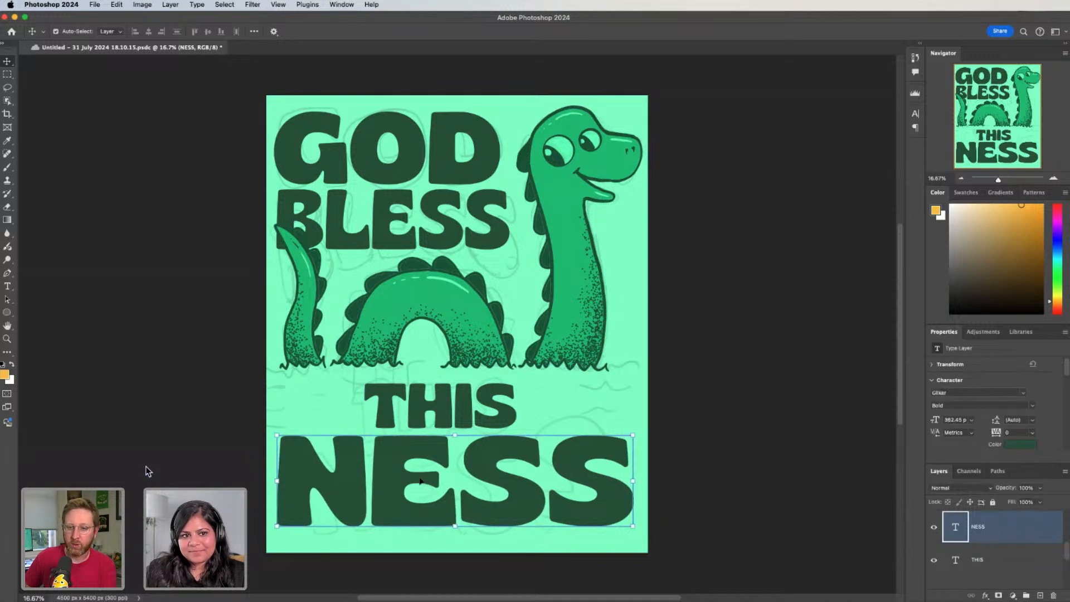
key(shift+Down)
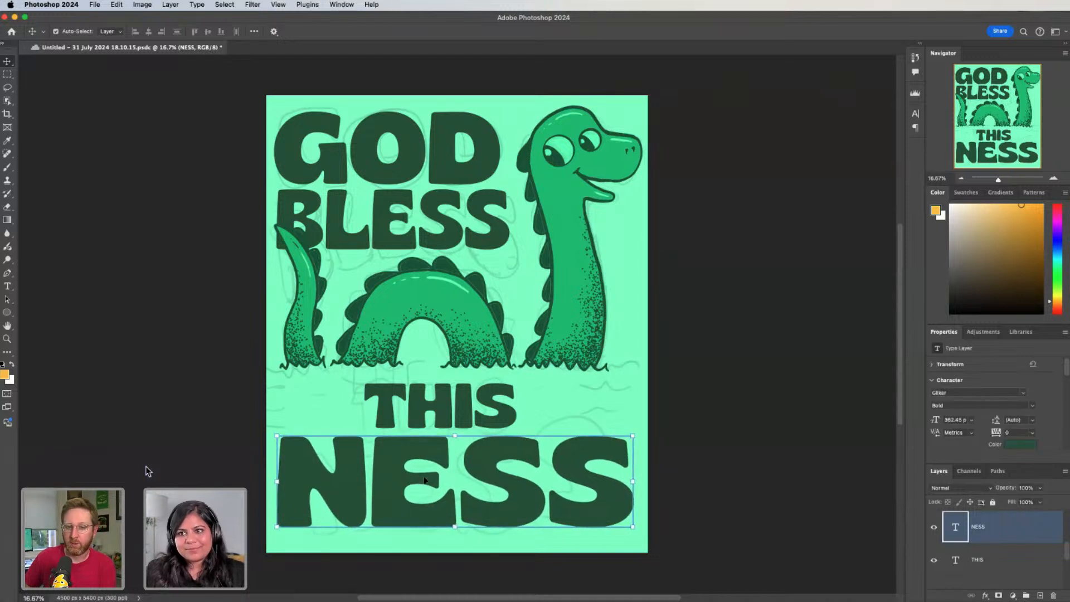
click(620, 402)
click(645, 386)
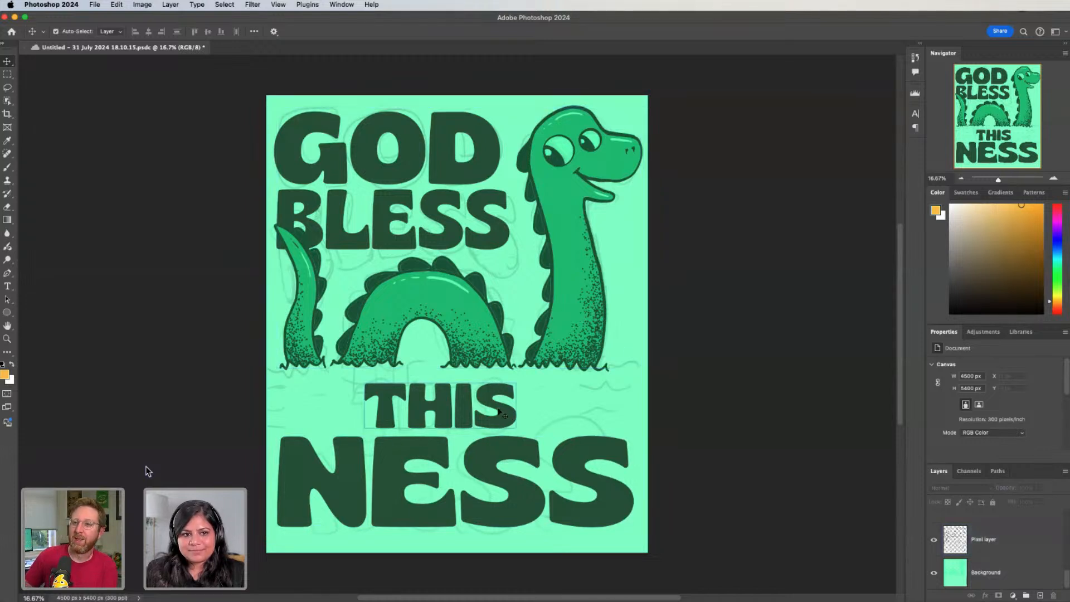
Raise BLESS slightly and nudge GOD up and a little right to refine the spacing of the upper lettering
click(434, 246)
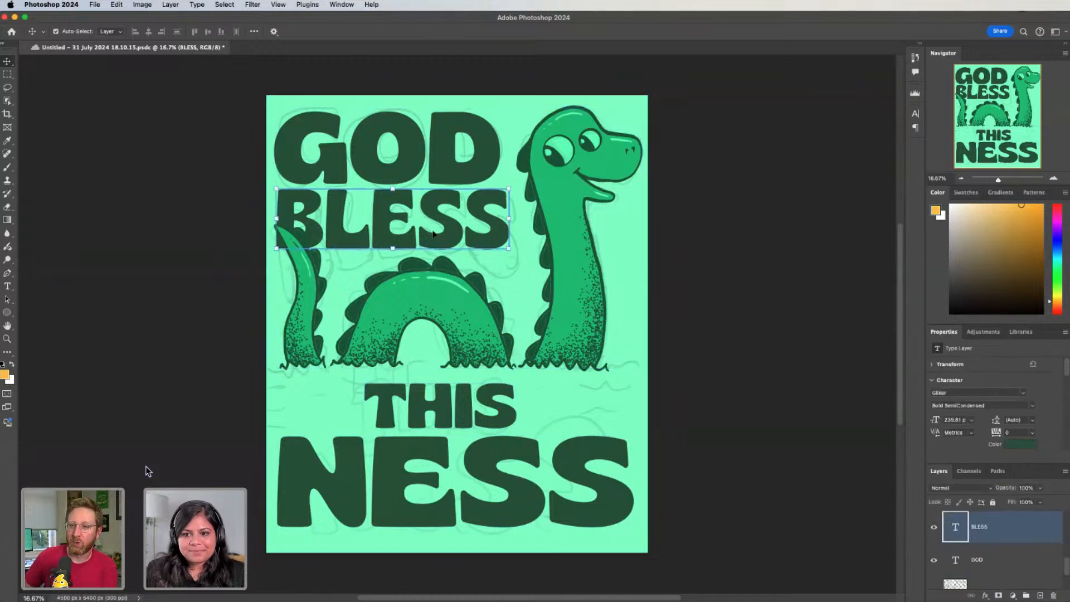
click(411, 149)
key(Up)
key(Up)
key(Up)
key(Up)
key(Up)
key(Up)
key(Up)
key(Up)
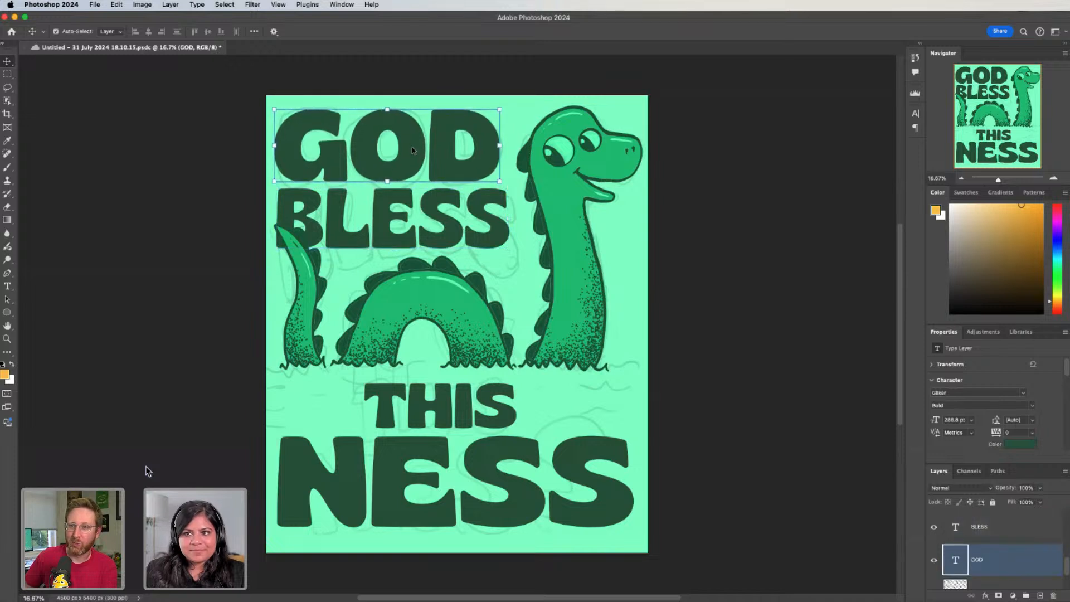
key(Right)
key(Right)
key(Down)
key(Down)
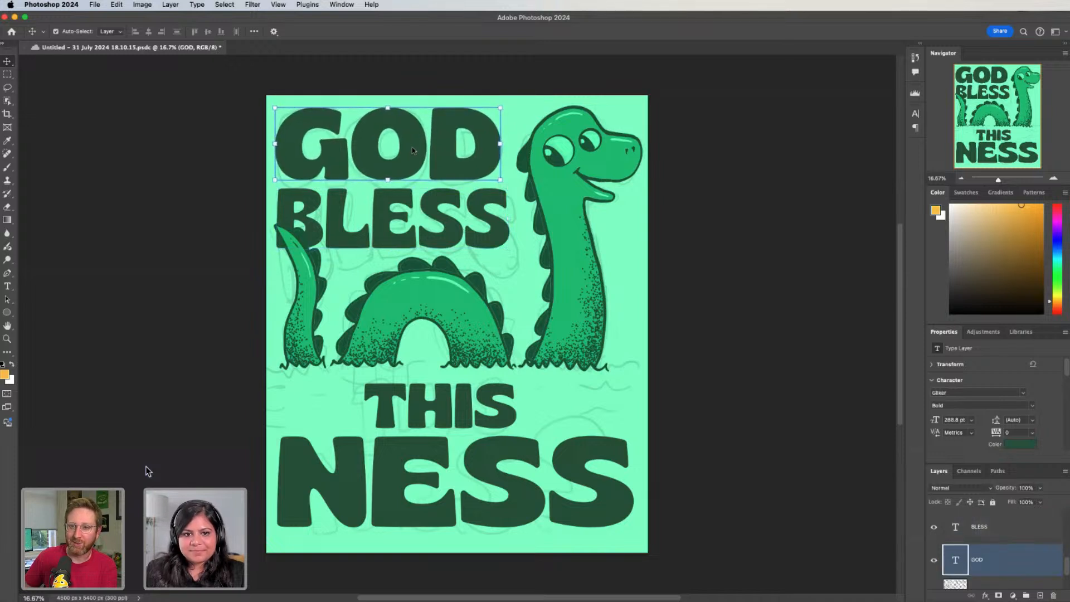
click(421, 223)
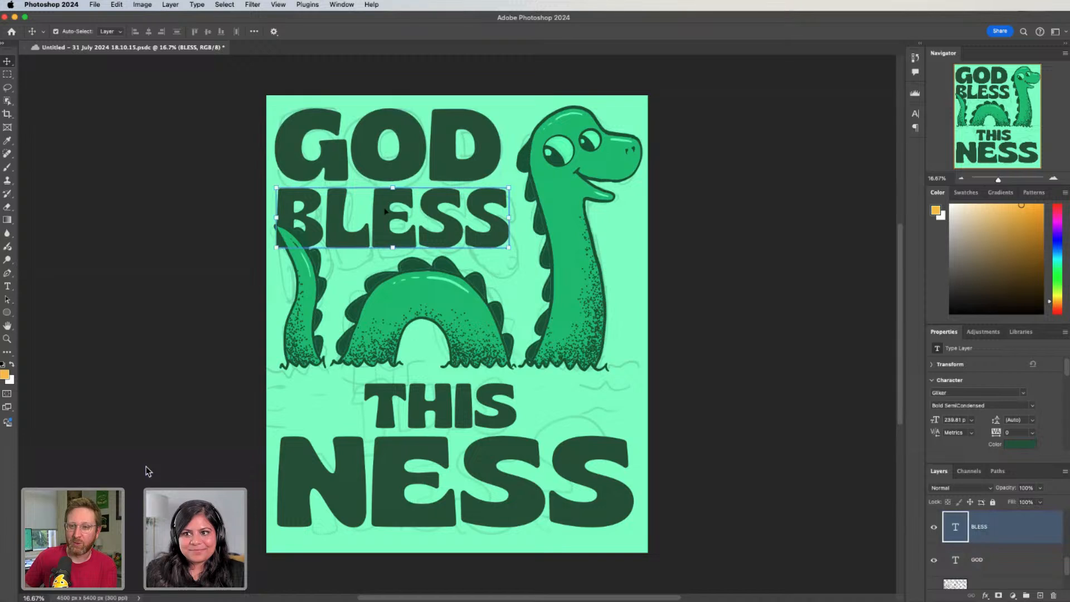
click(122, 122)
Recolour the GOD, BLESS, THIS and NESS text layers together with the monster's body green, 1ac276
click(283, 149)
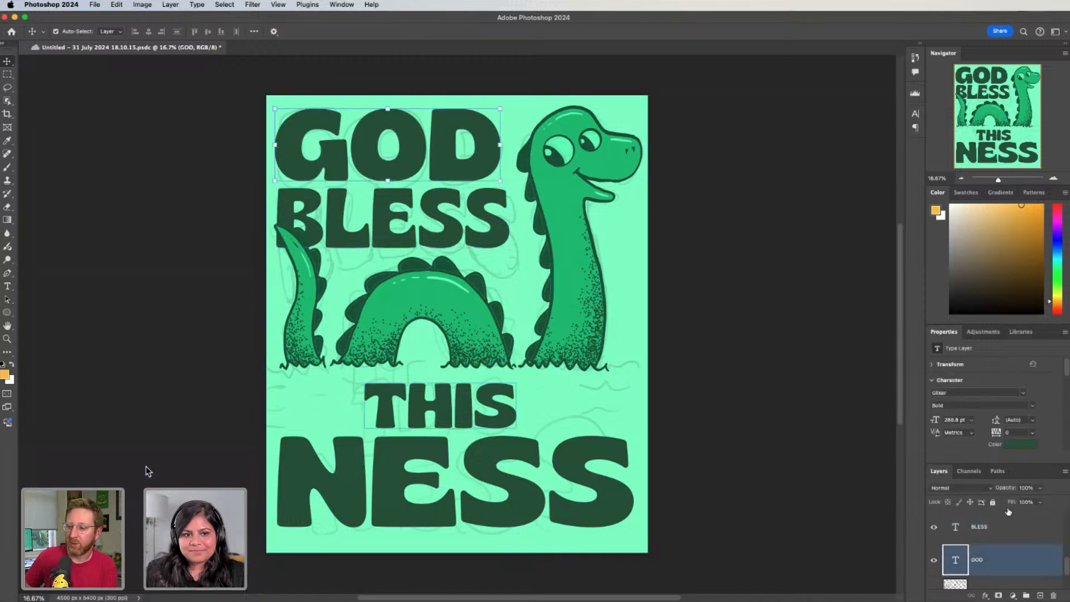
scroll(981, 525, up, 3)
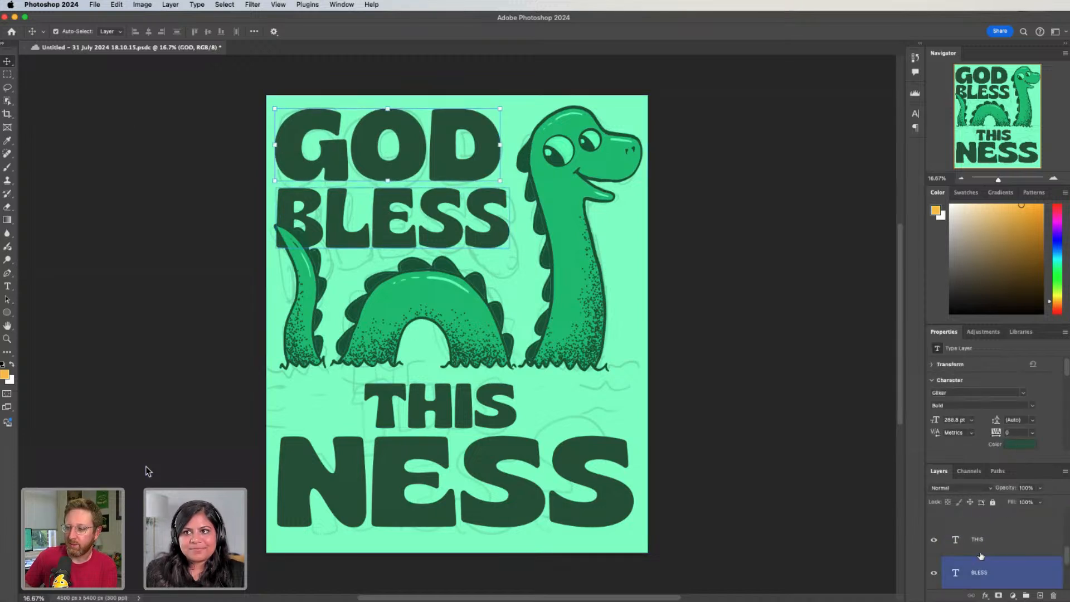
shift+click(981, 524)
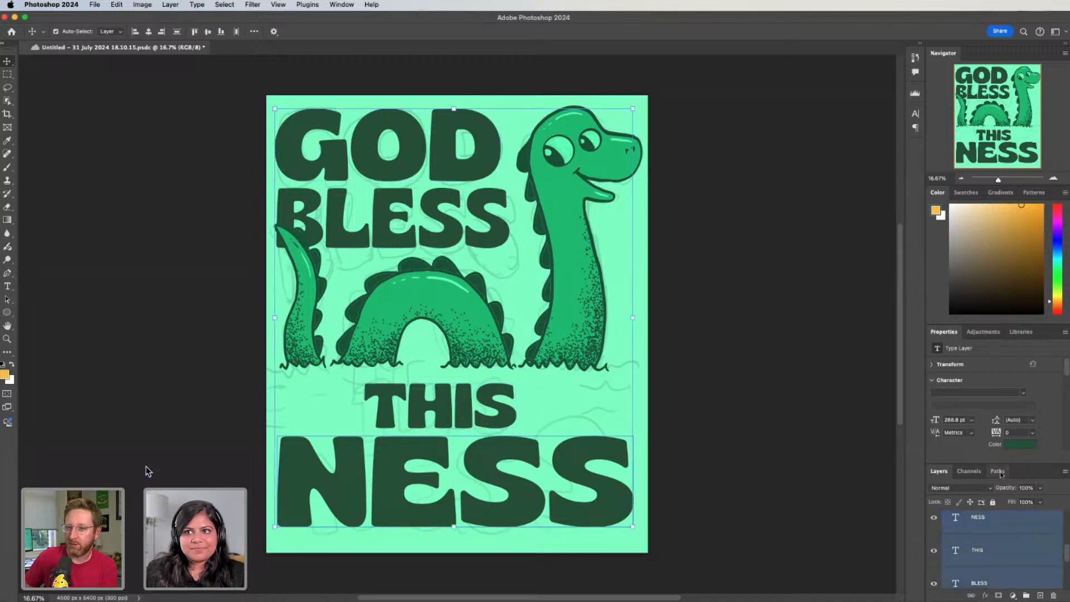
click(1016, 446)
click(582, 280)
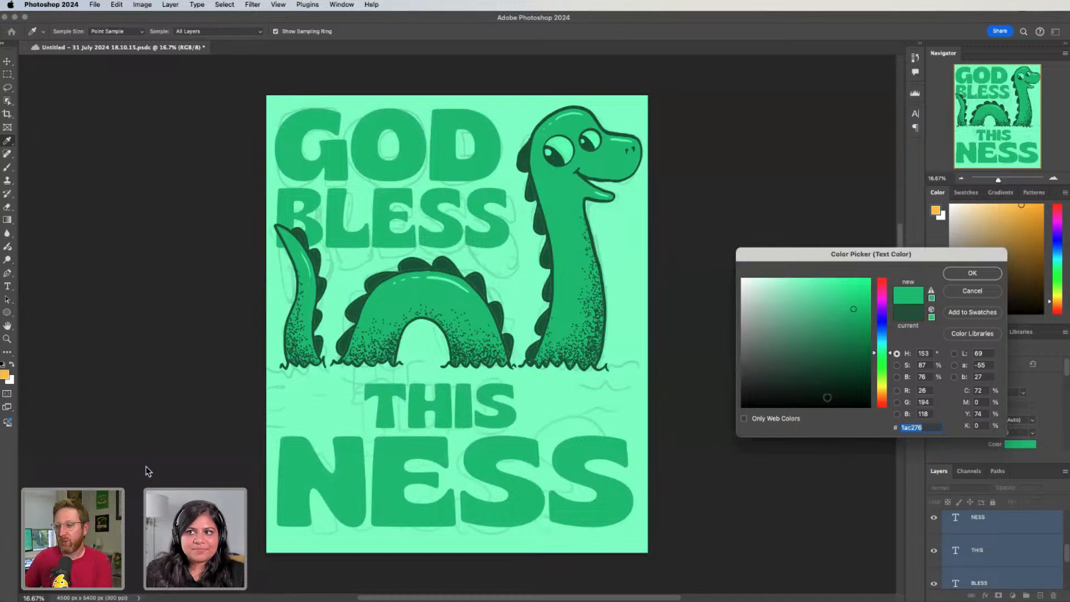
click(543, 325)
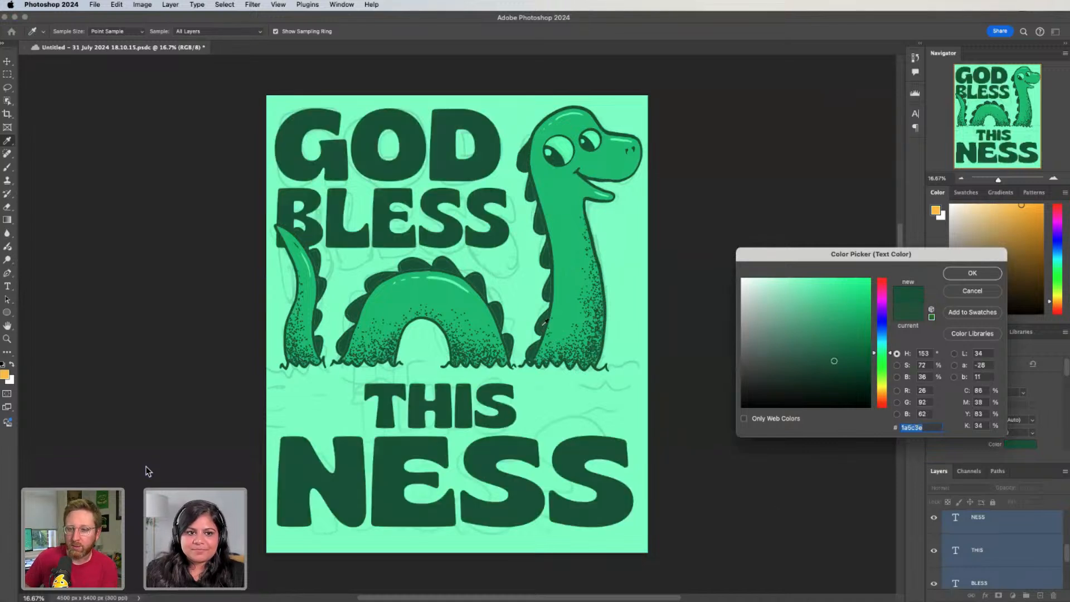
click(449, 300)
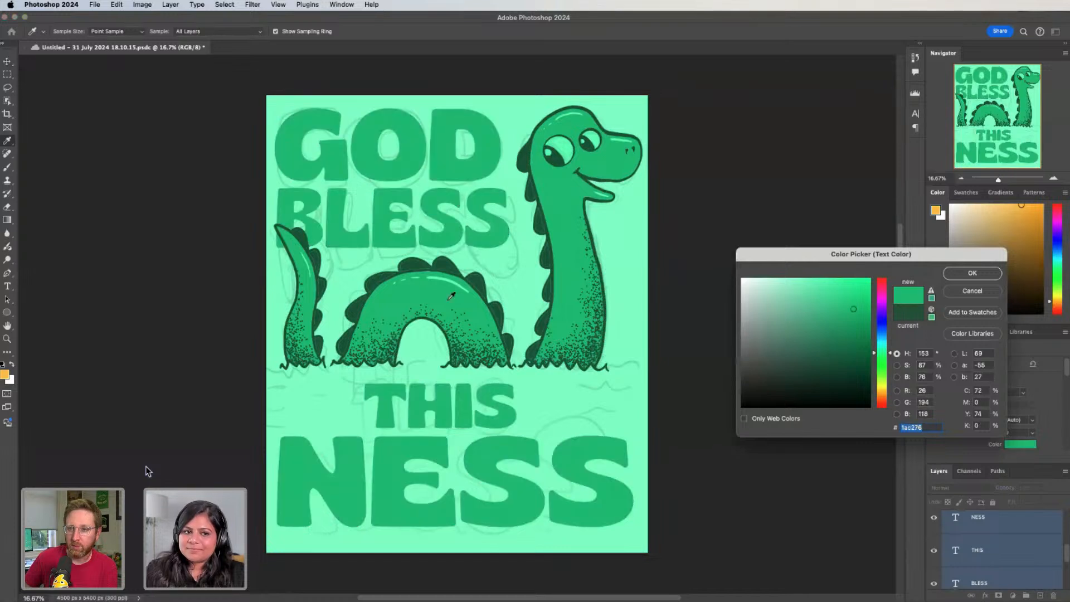
click(541, 329)
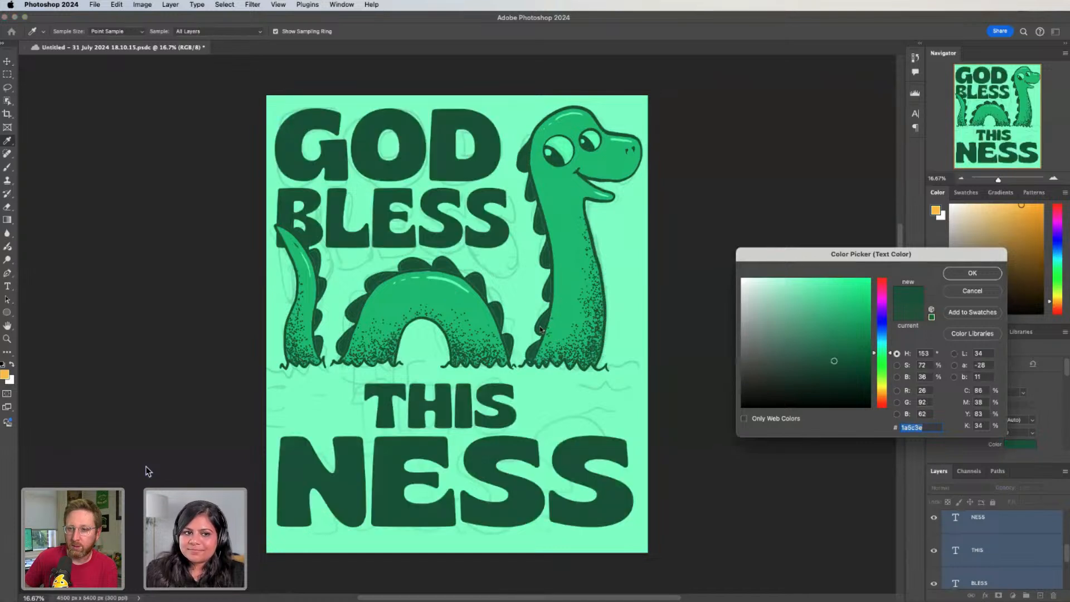
click(449, 301)
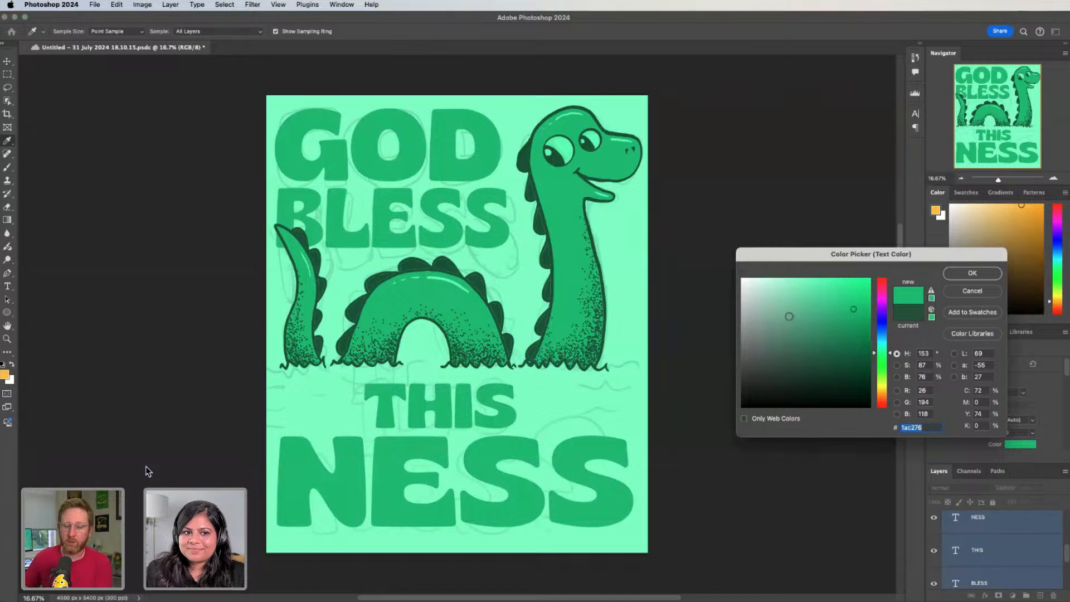
key(Return)
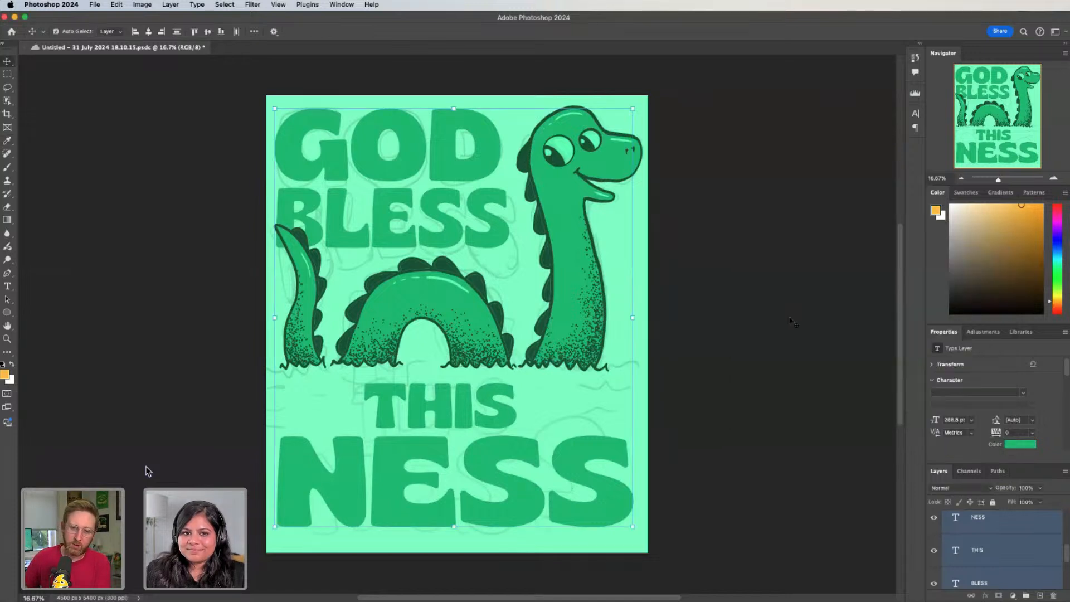
Hide the sketch's pixel layer above the background and deselect the lettering
scroll(826, 366, down, 5)
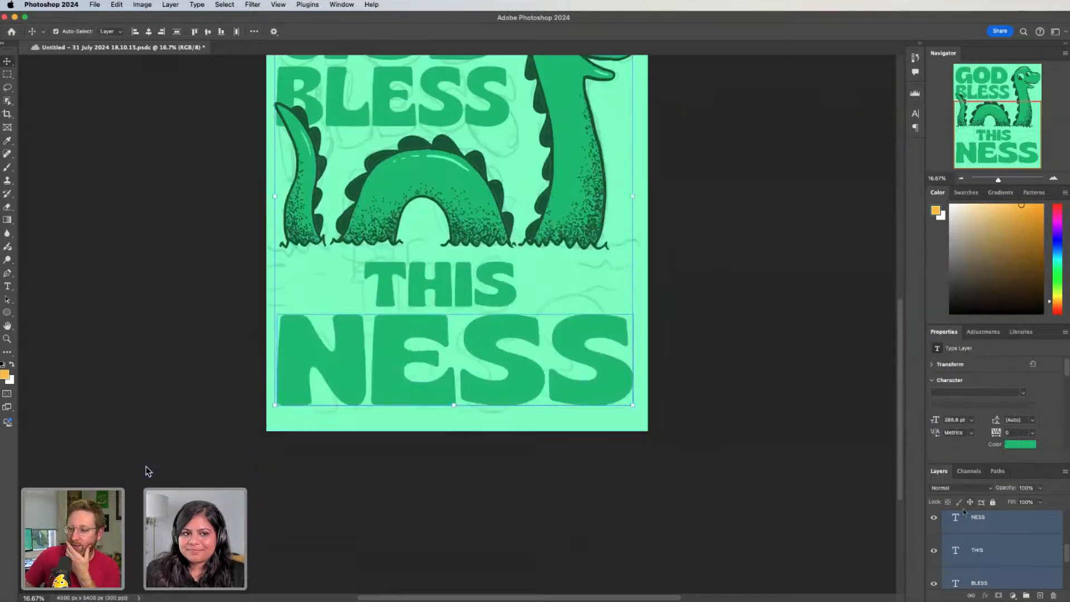
scroll(835, 454, up, 3)
scroll(836, 454, up, 3)
scroll(838, 452, down, 1)
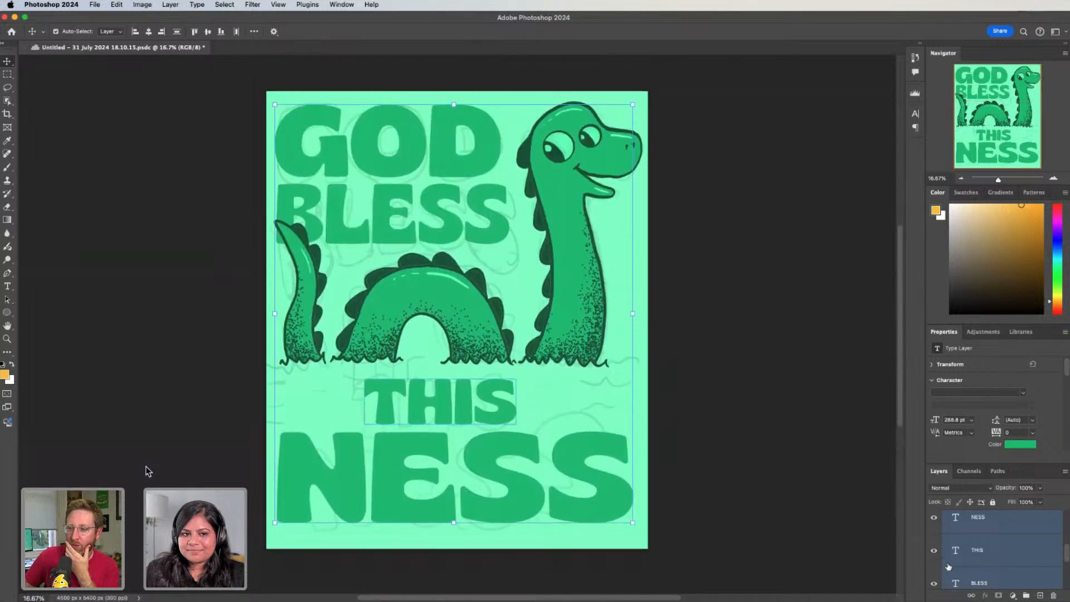
scroll(947, 566, down, 5)
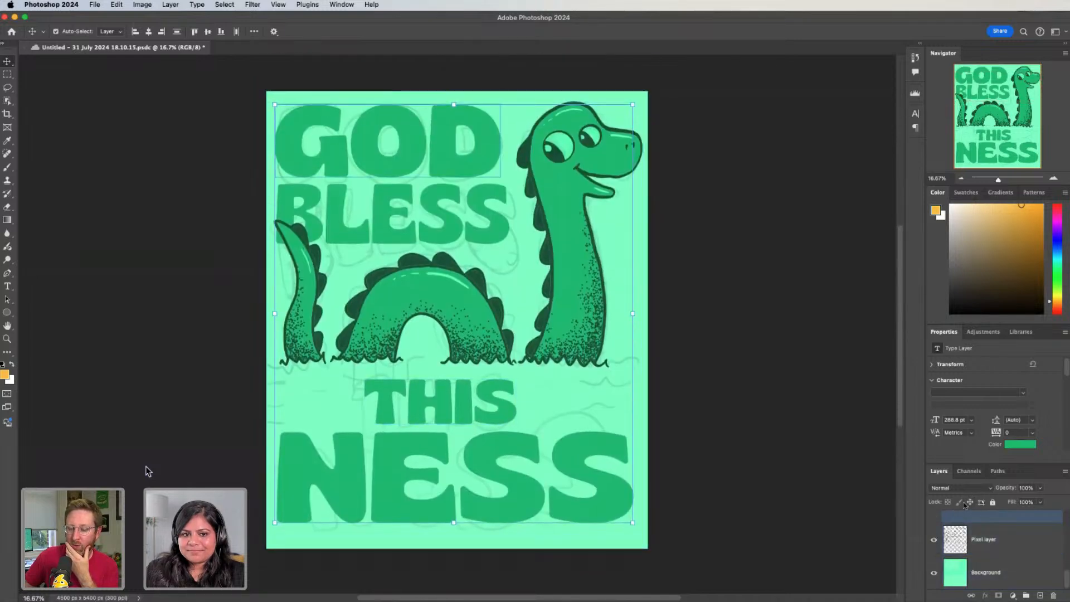
super+click(983, 536)
scroll(981, 547, up, 2)
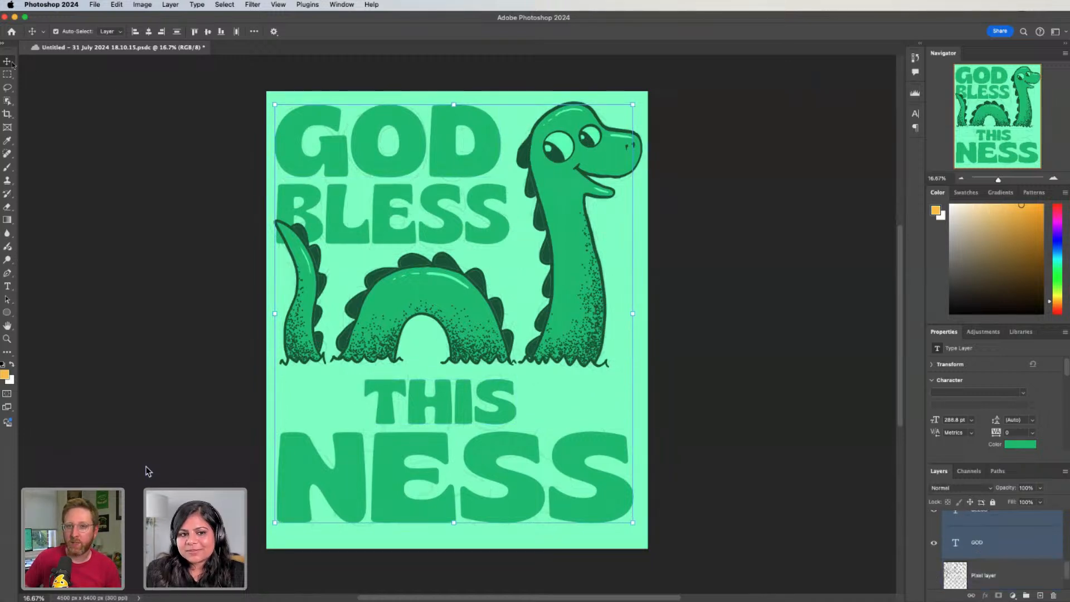
click(162, 229)
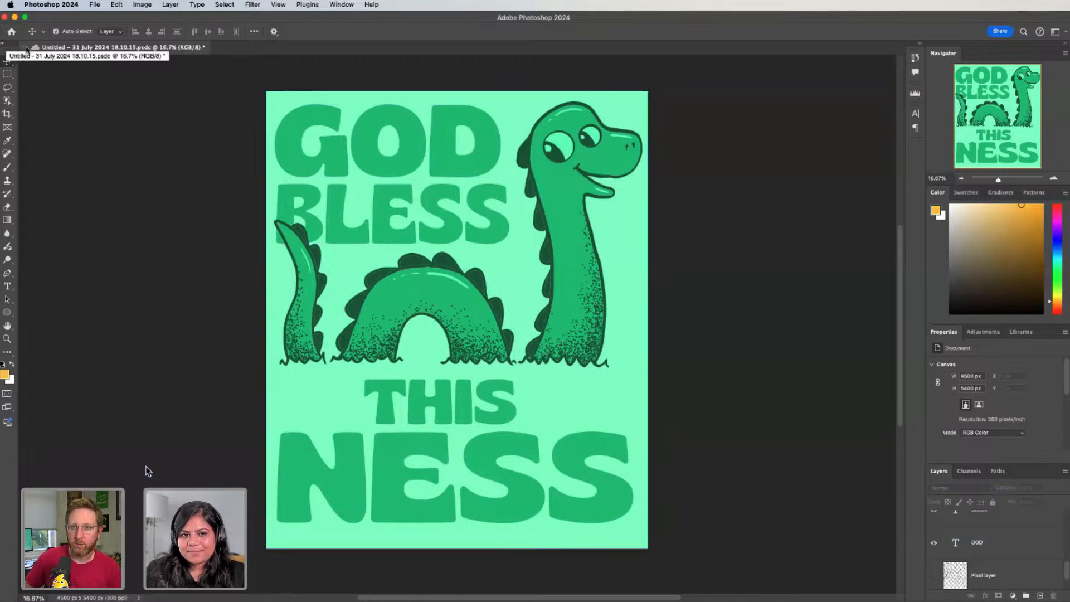
Save and close the poster document, and switch to Adobe Fresco's file list
key(super+s)
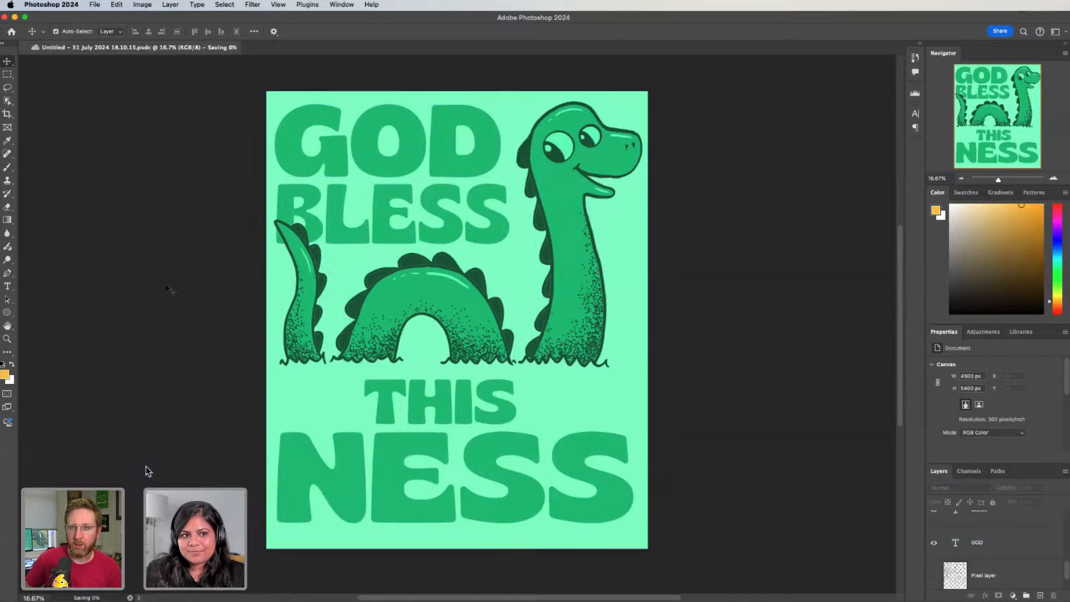
key(super+w)
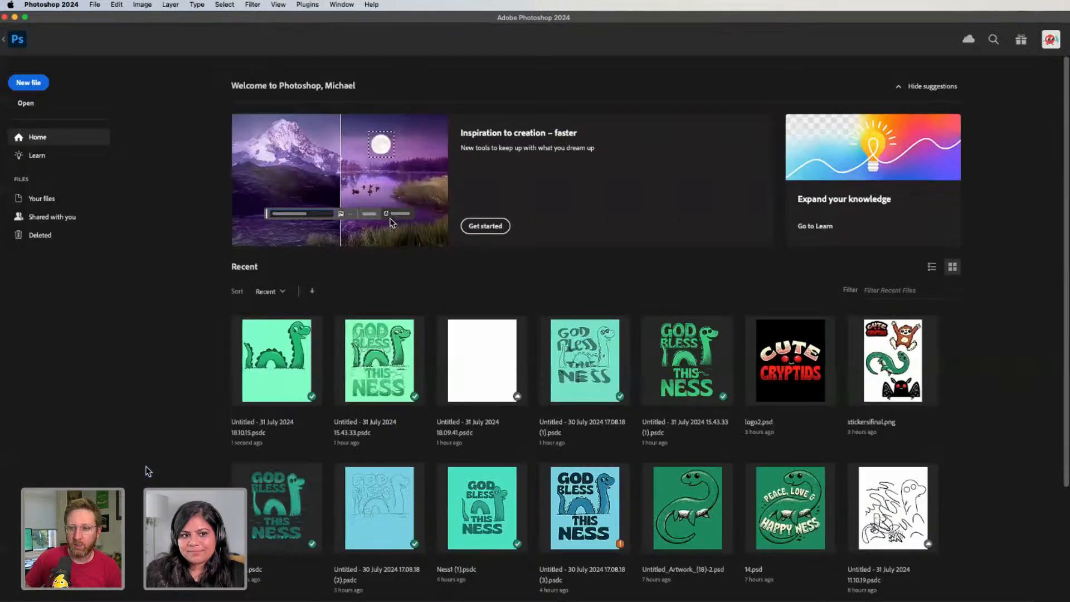
key(super+Tab)
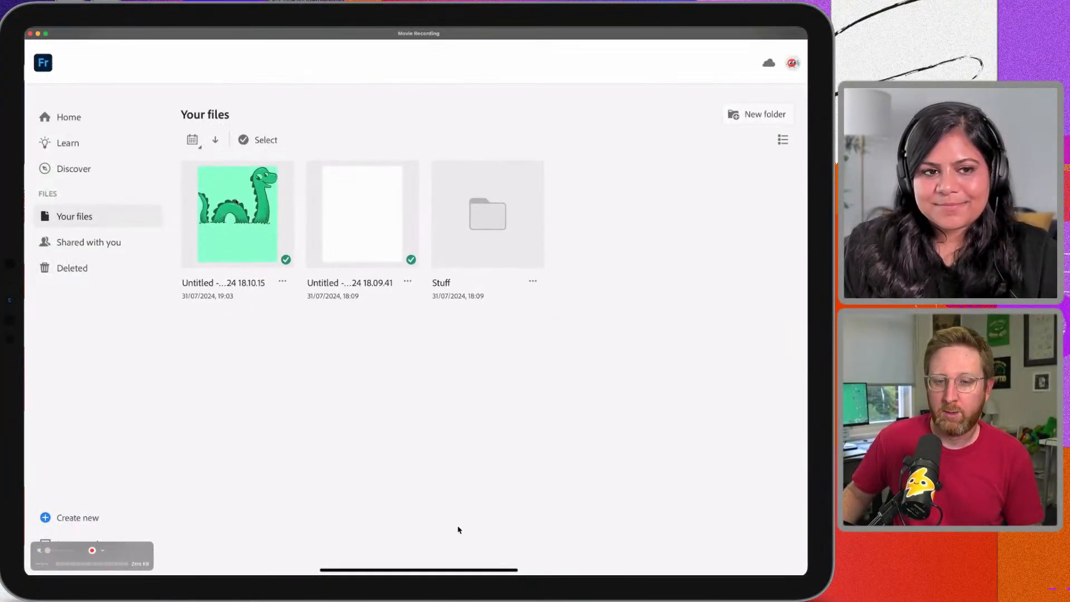
Refresh the cloud files and open the poster document "Untitled - 31 July 2024 18.10.15"
scroll(235, 201, up, 1)
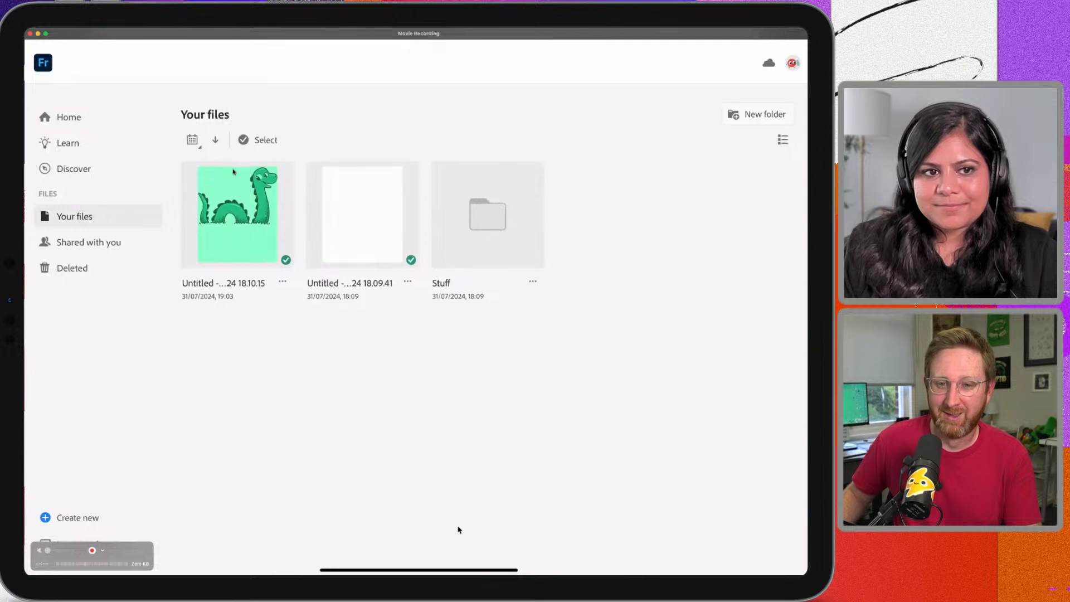
scroll(234, 171, up, 1)
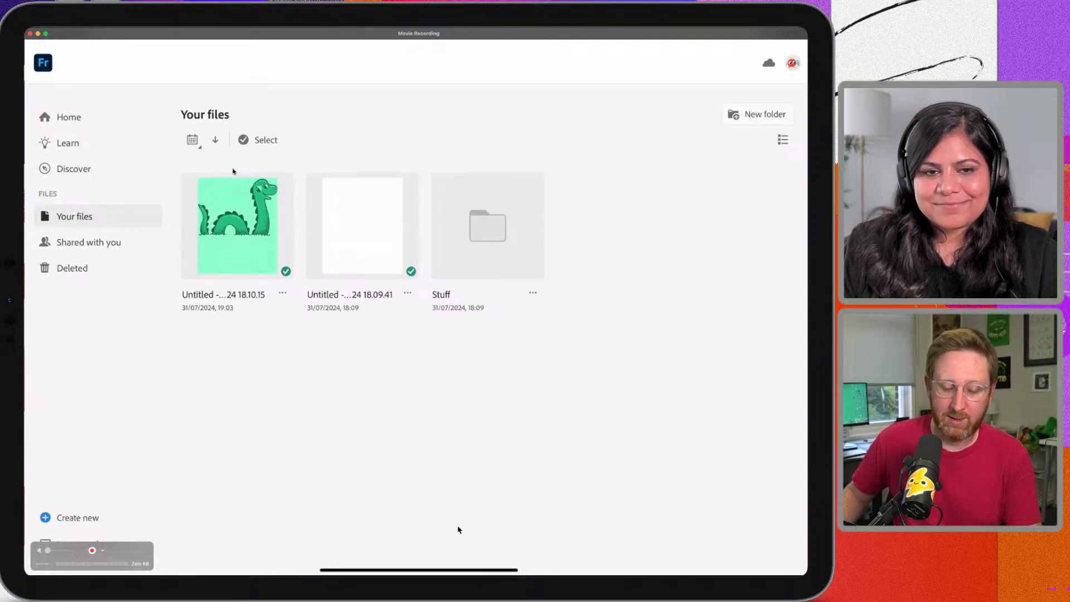
scroll(231, 169, up, 2)
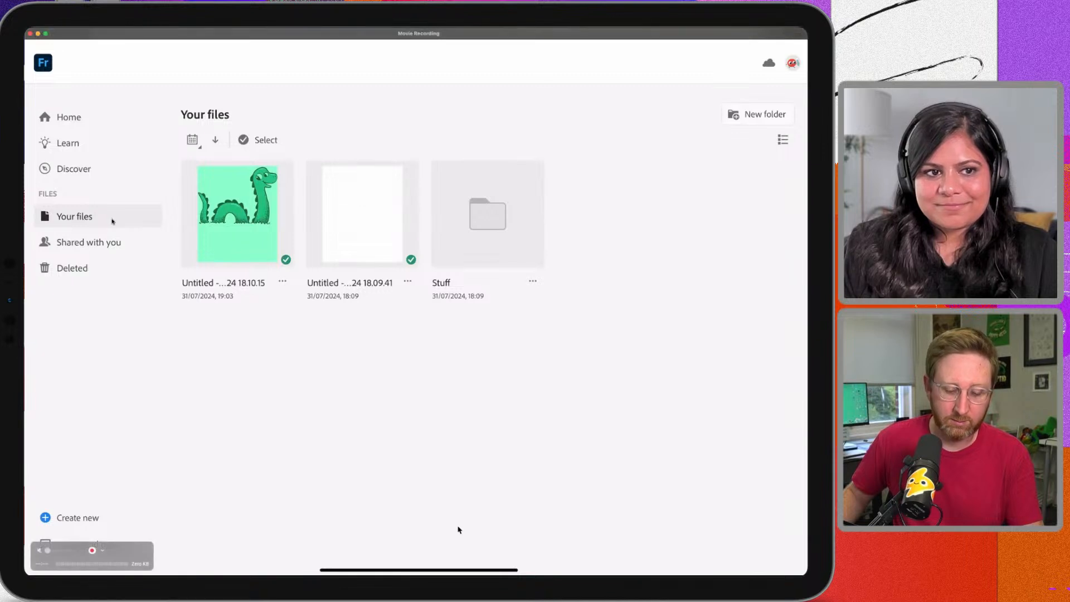
scroll(112, 221, up, 3)
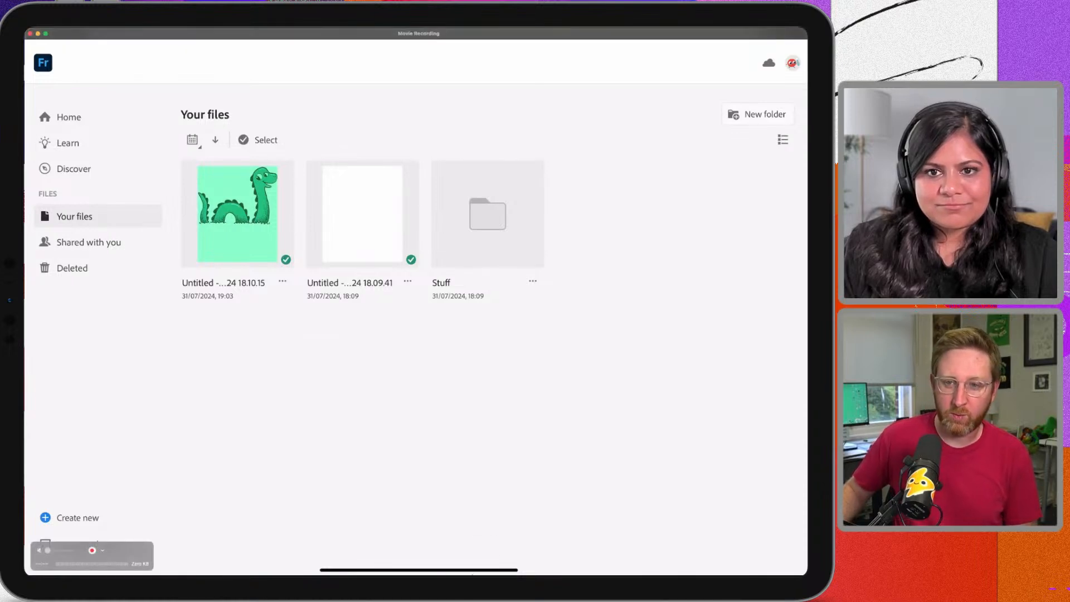
mouse_move(455, 565)
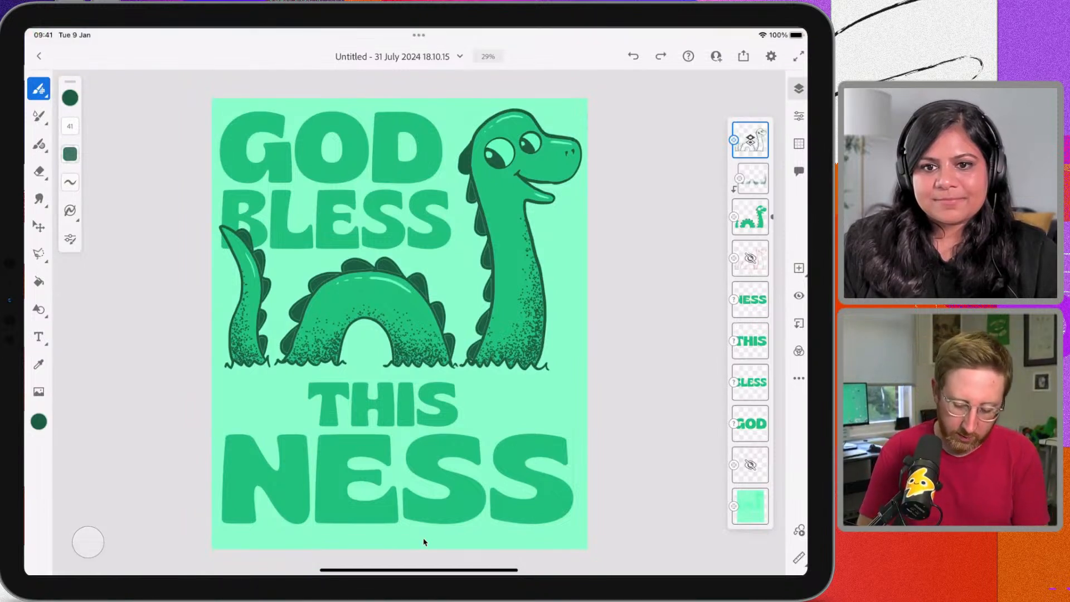
Convert the GOD and BLESS text layers to pixel layers
click(750, 382)
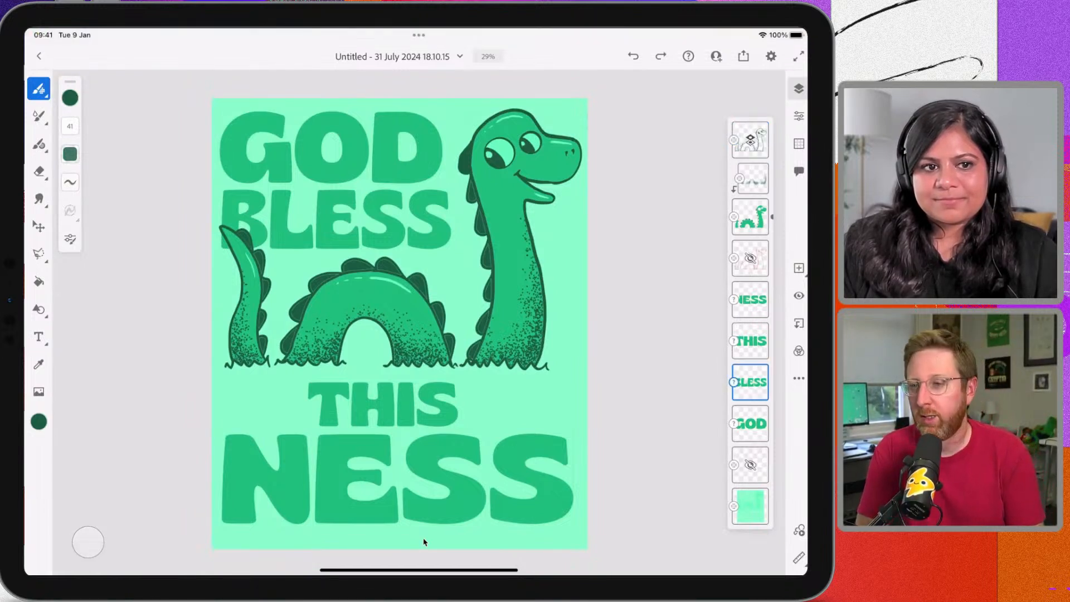
click(749, 423)
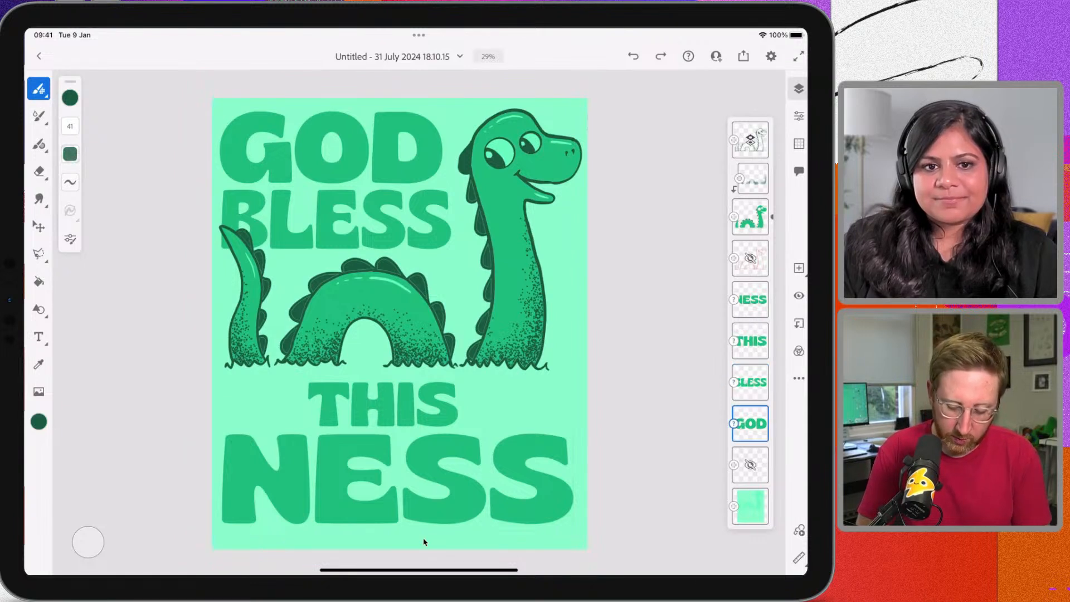
click(749, 423)
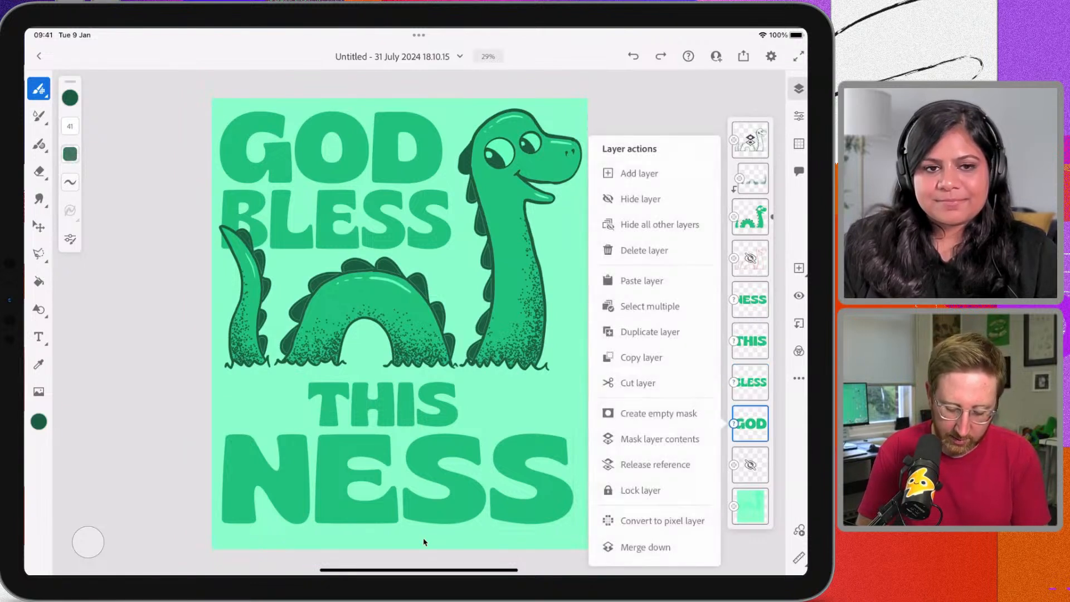
click(662, 521)
click(749, 382)
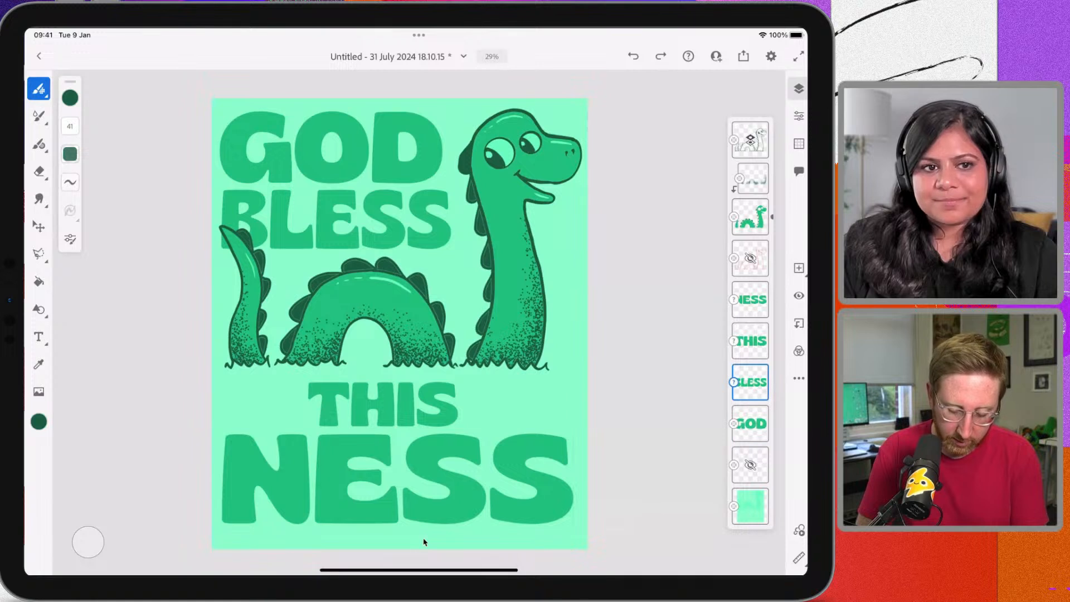
click(750, 382)
click(749, 381)
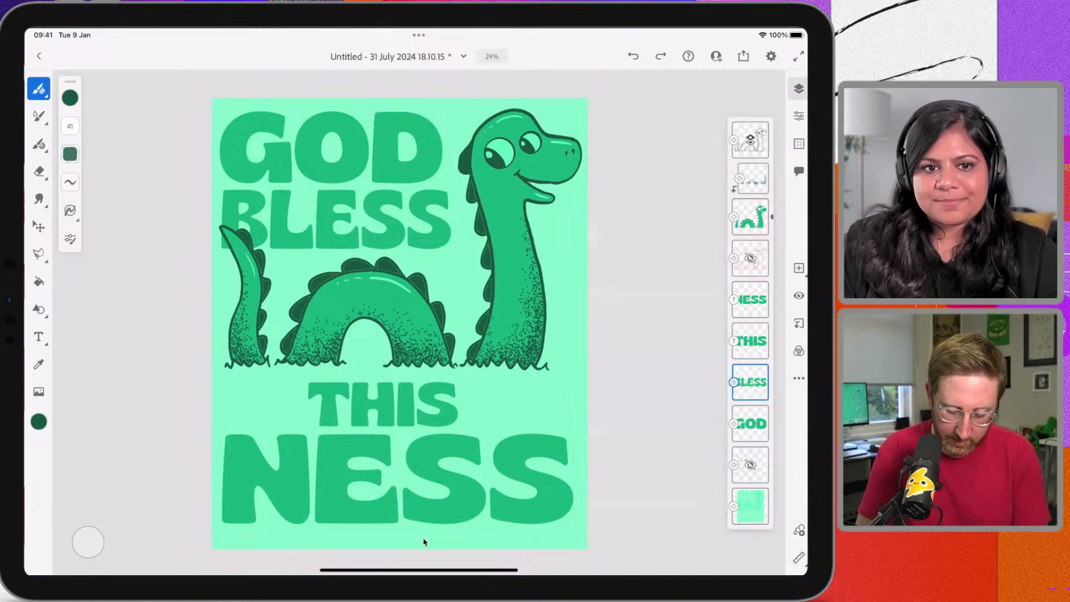
Convert the THIS and NESS text layers to pixel layers
click(749, 341)
click(749, 340)
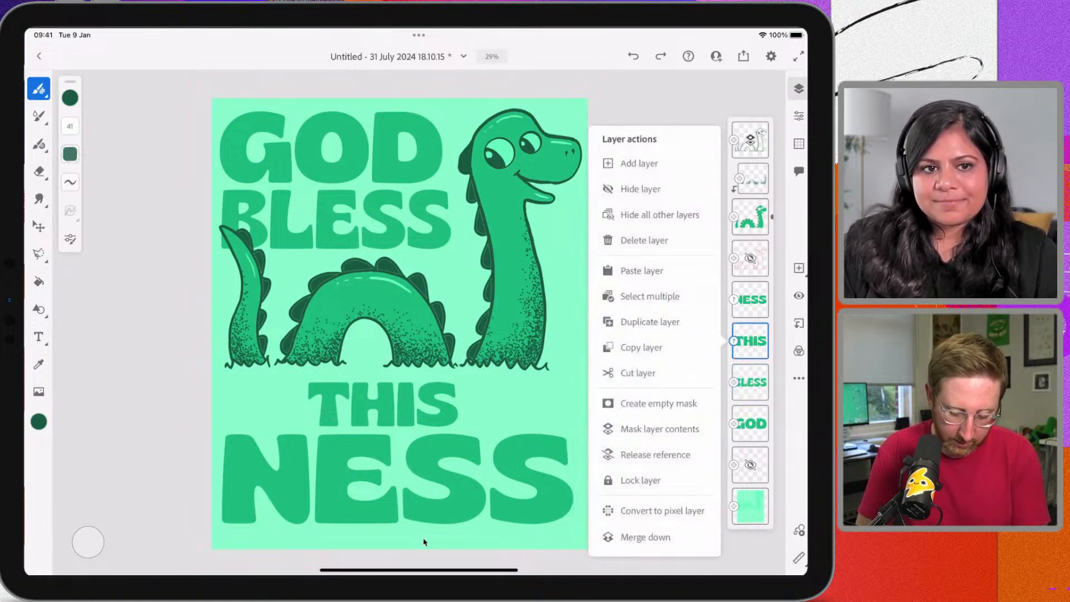
click(749, 340)
click(749, 299)
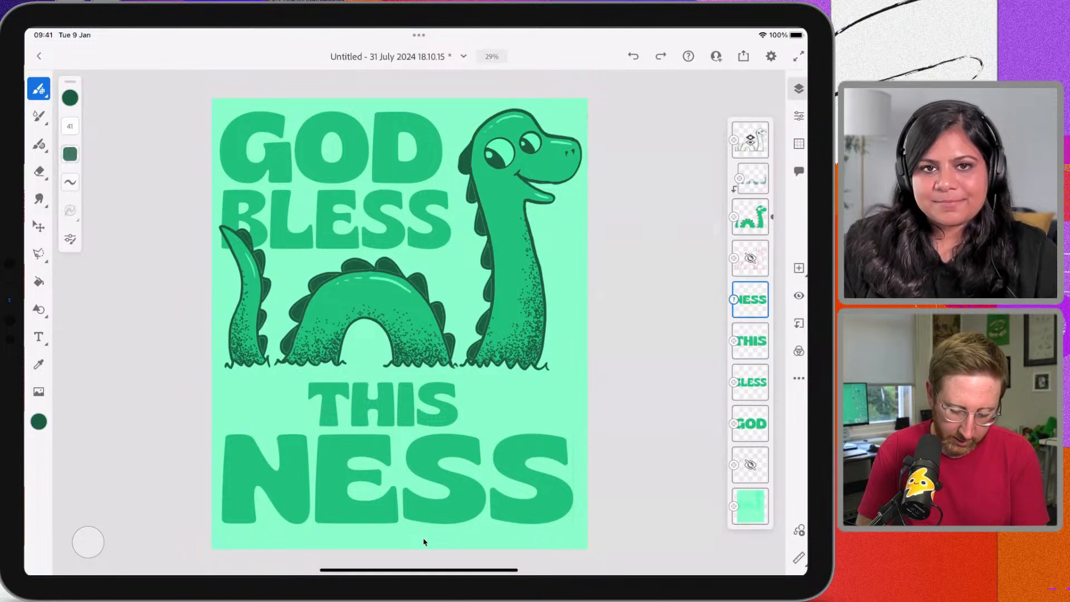
click(749, 299)
click(749, 300)
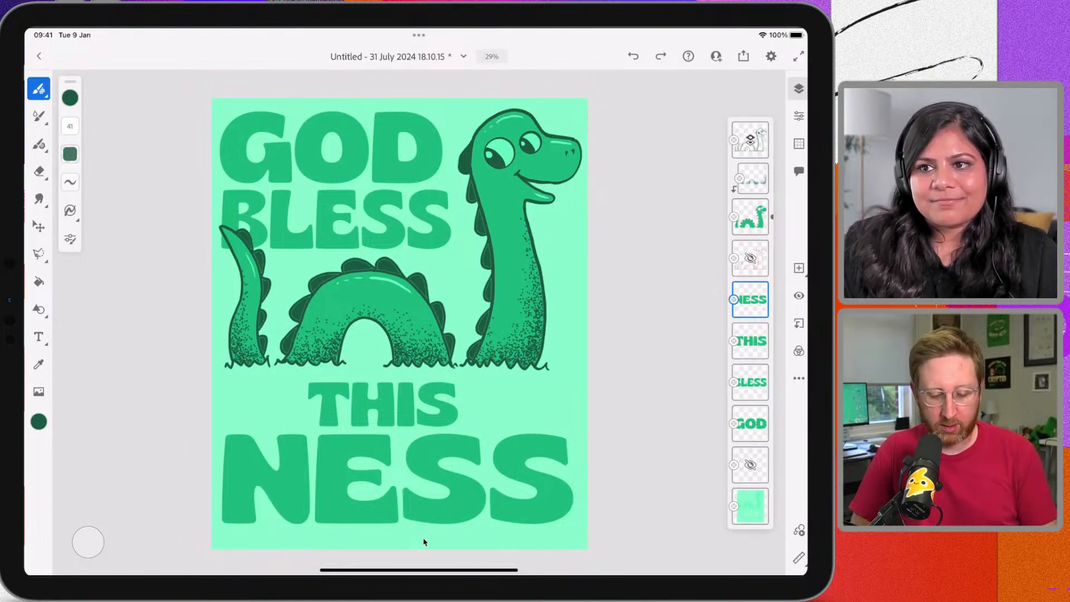
Create a mask on the GOD layer from its layer contents
scroll(424, 541, up, 2)
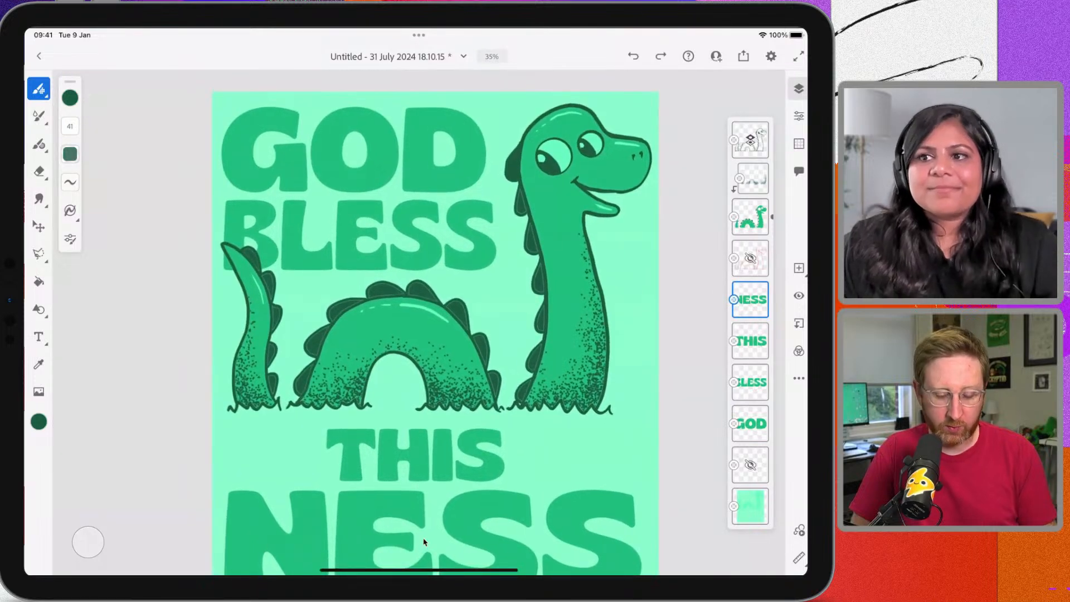
scroll(423, 541, down, 1)
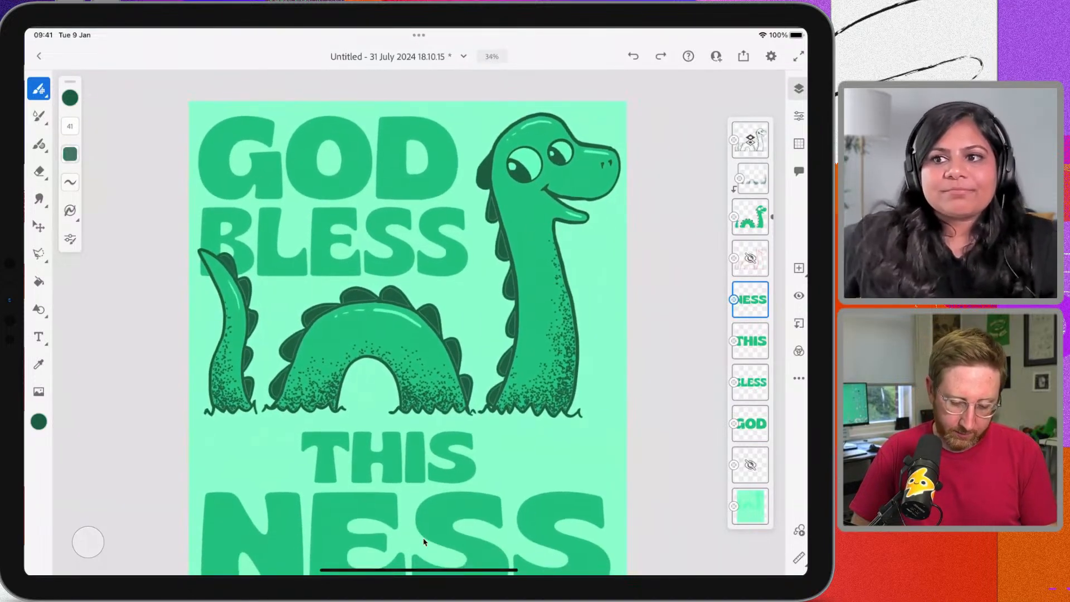
click(750, 423)
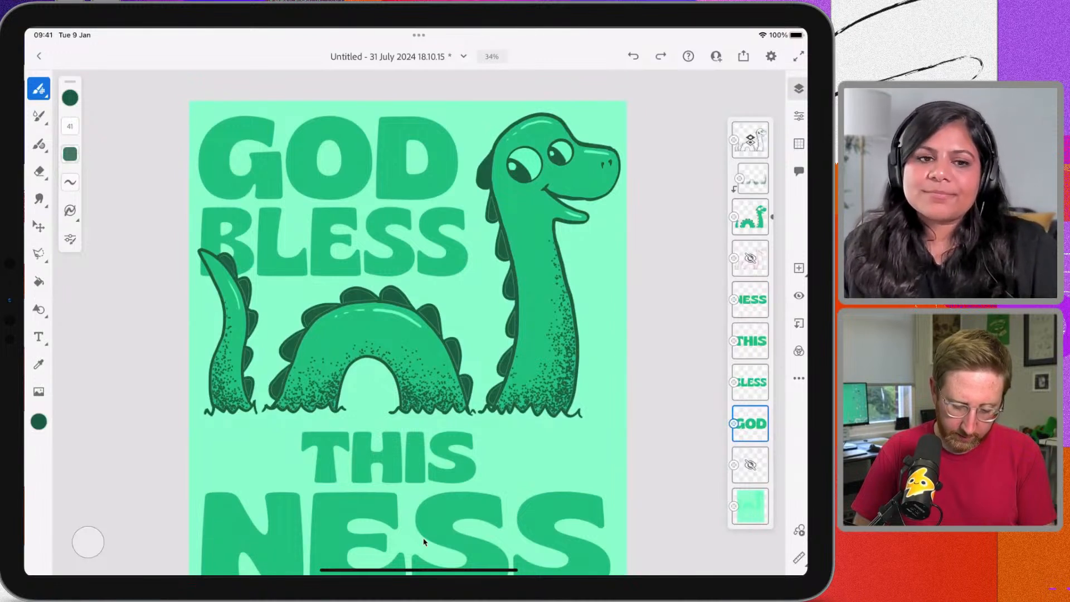
click(750, 423)
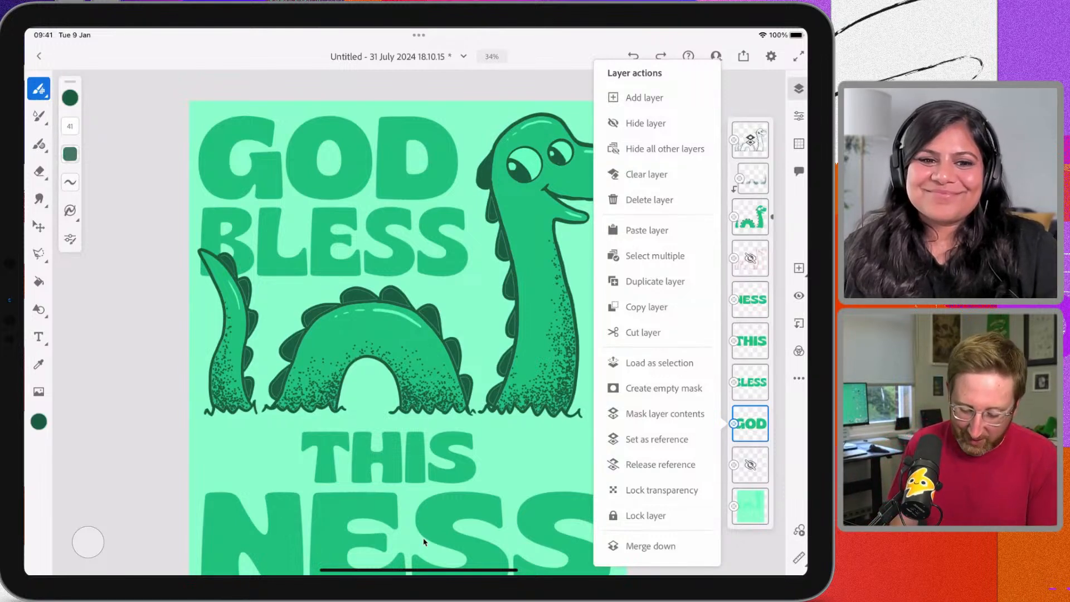
click(664, 388)
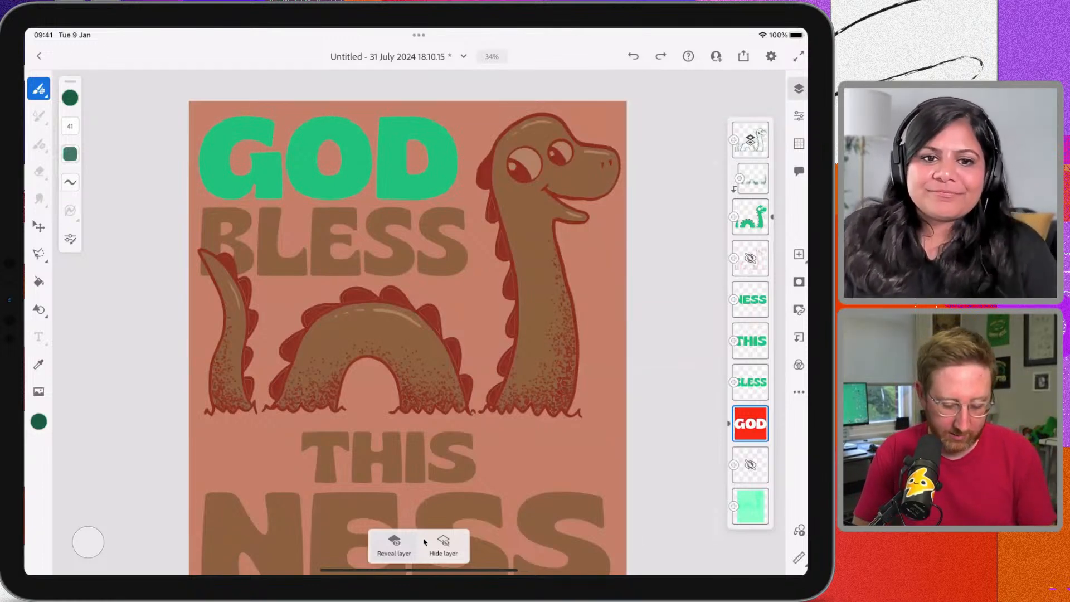
Stipple away the lower part of the GOD letters on the layer mask using Resource Boy - Stipple Brush 01 at size 142
scroll(423, 542, up, 3)
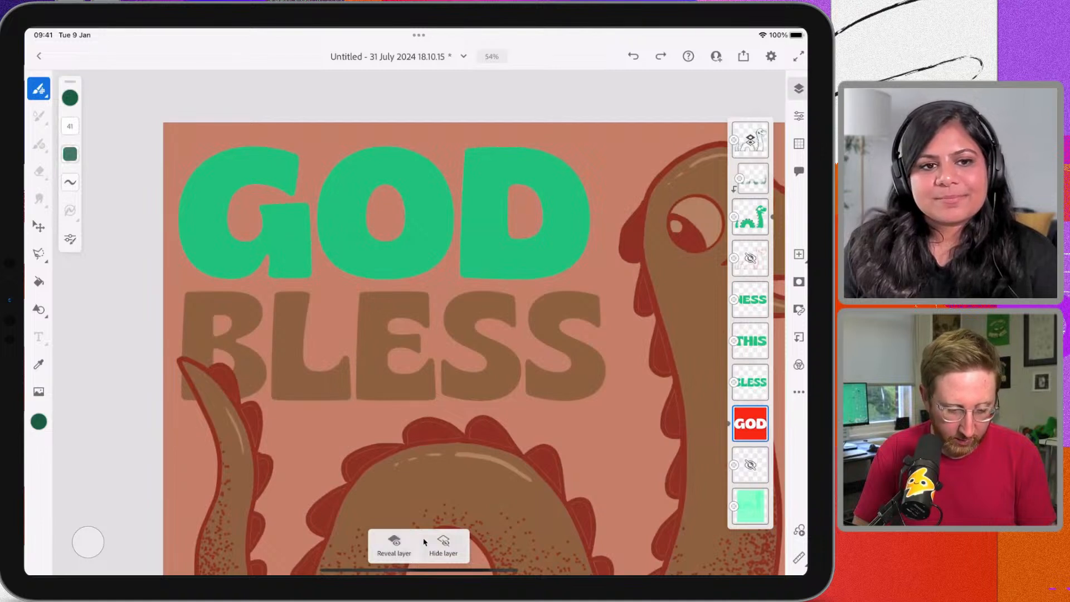
key(b)
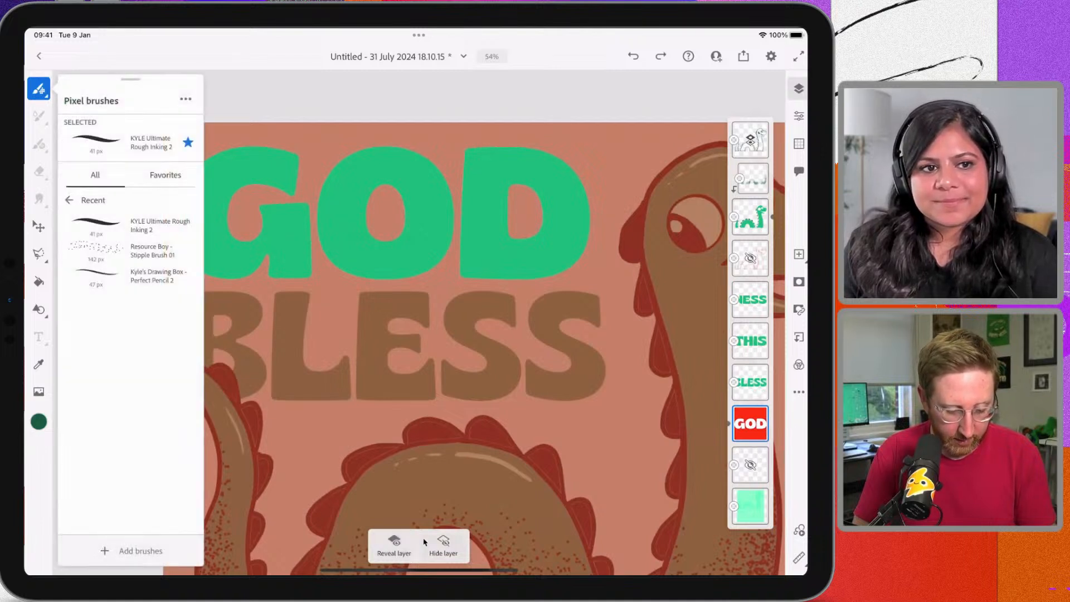
click(130, 250)
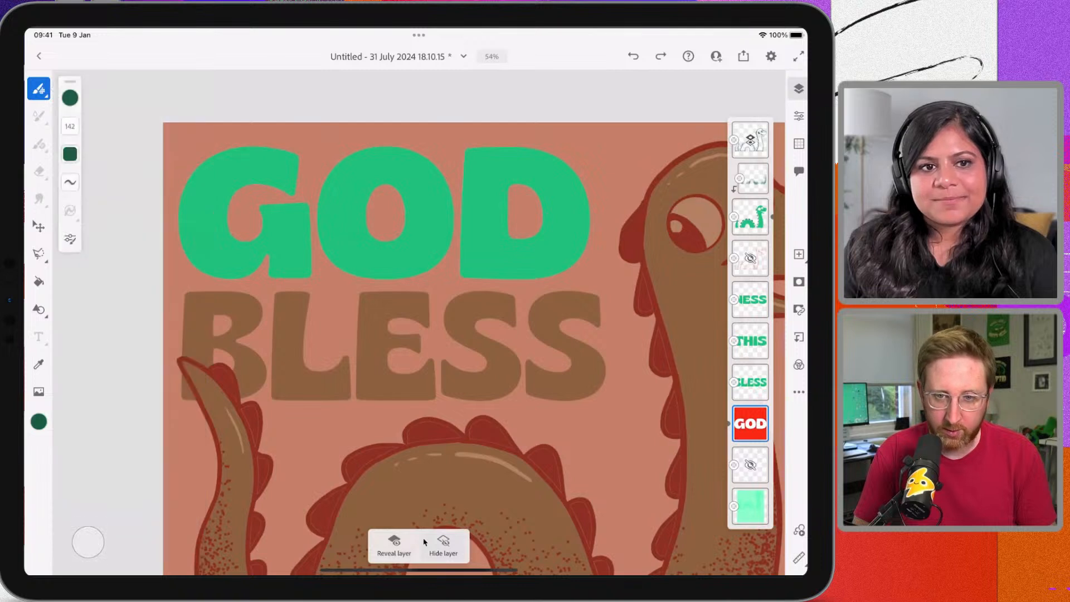
drag(250, 266, 203, 234)
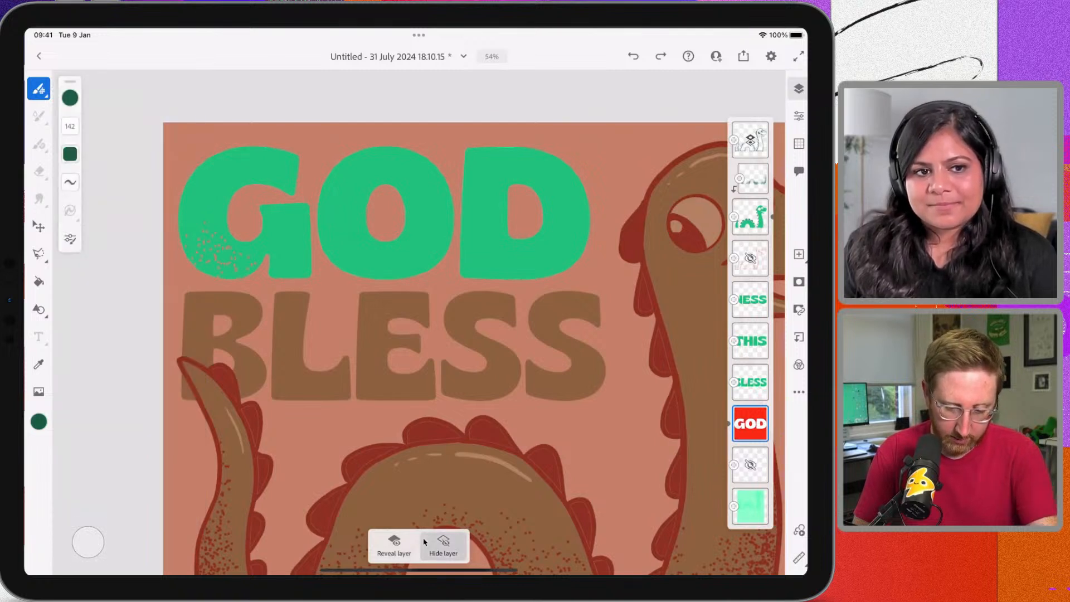
key(ctrl+z)
key(ctrl+shift+z)
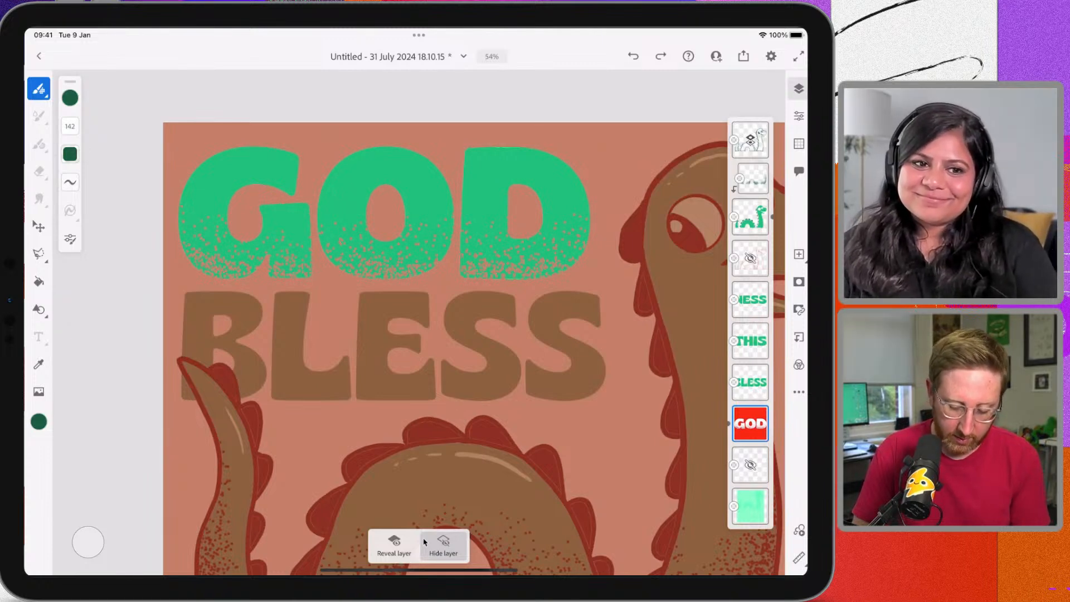
click(423, 541)
scroll(423, 541, down, 3)
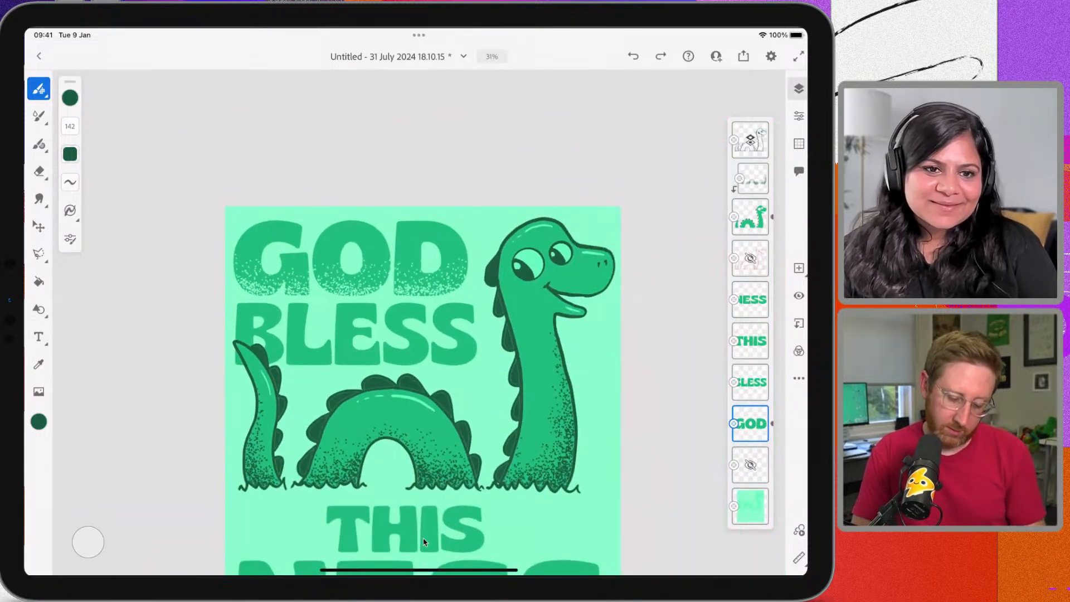
Reveal the left and lower edges of the G on the GOD layer mask with a brush at size 92
scroll(424, 541, up, 3)
scroll(424, 541, up, 3)
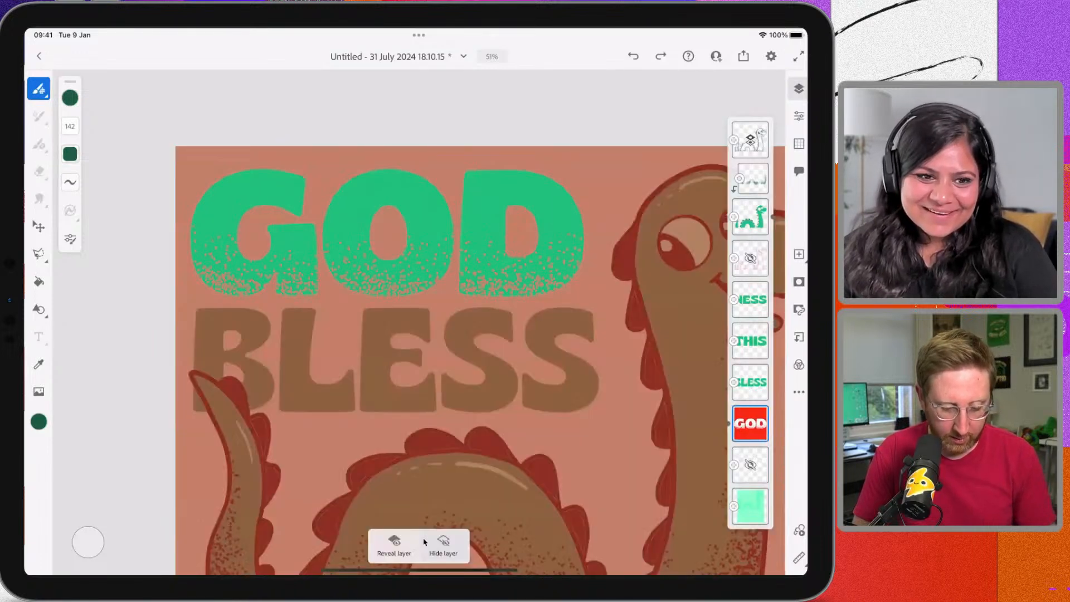
scroll(423, 541, up, 2)
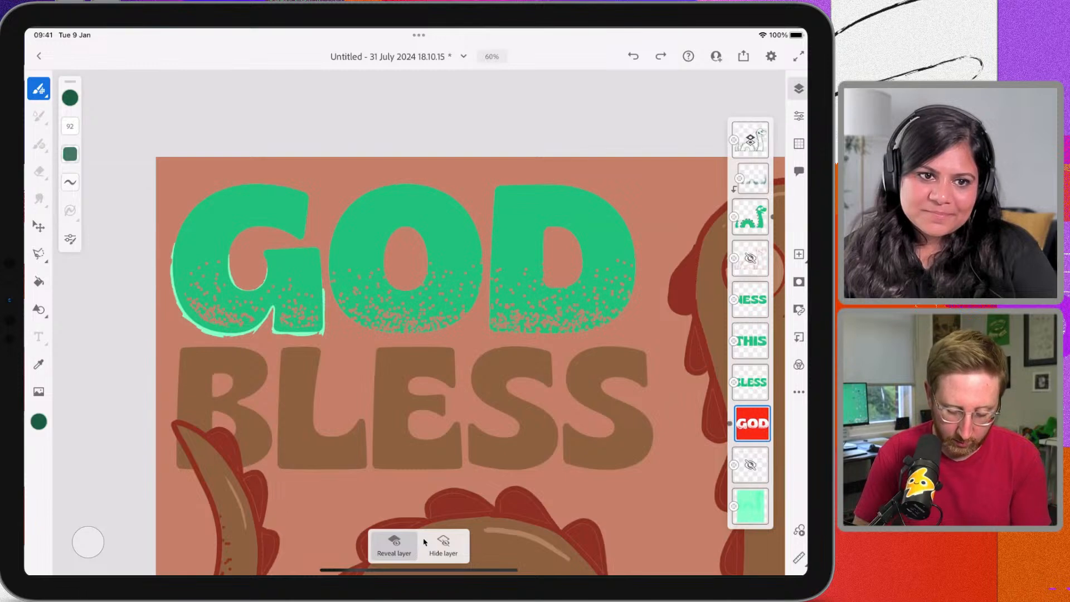
scroll(424, 542, down, 2)
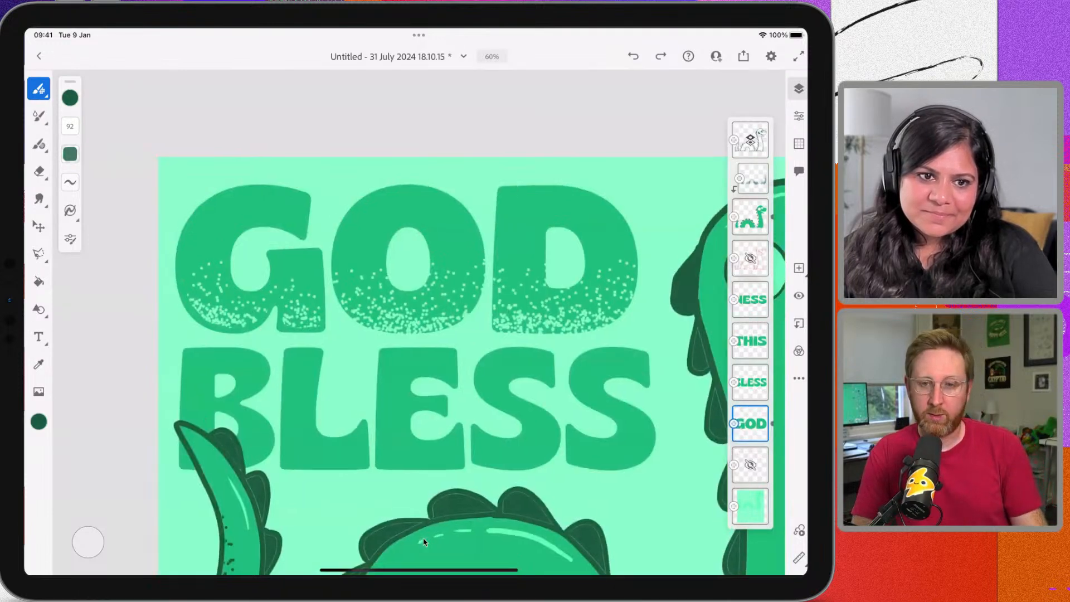
Reveal clean edges around the stippled O and D of GOD on the layer's mask with the Rough Inking brush
scroll(424, 542, down, 1)
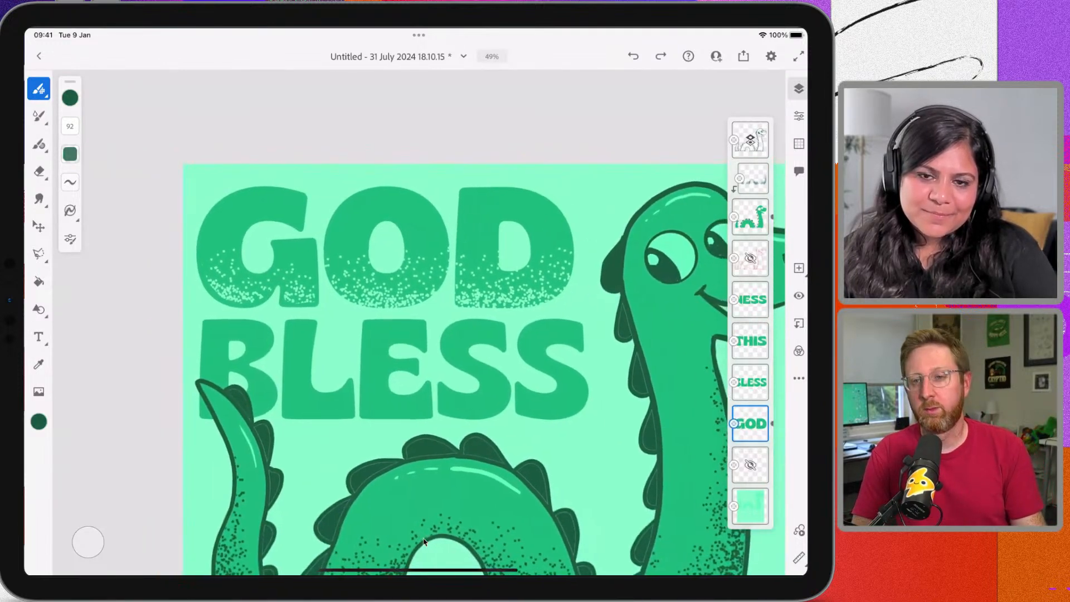
scroll(424, 542, down, 3)
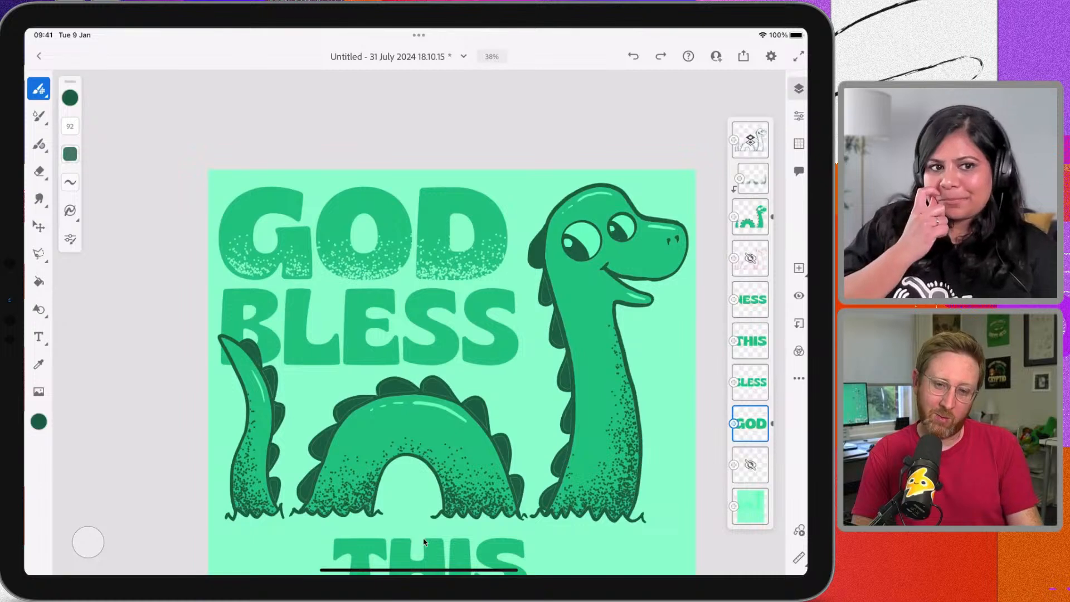
scroll(423, 542, up, 3)
scroll(423, 542, up, 2)
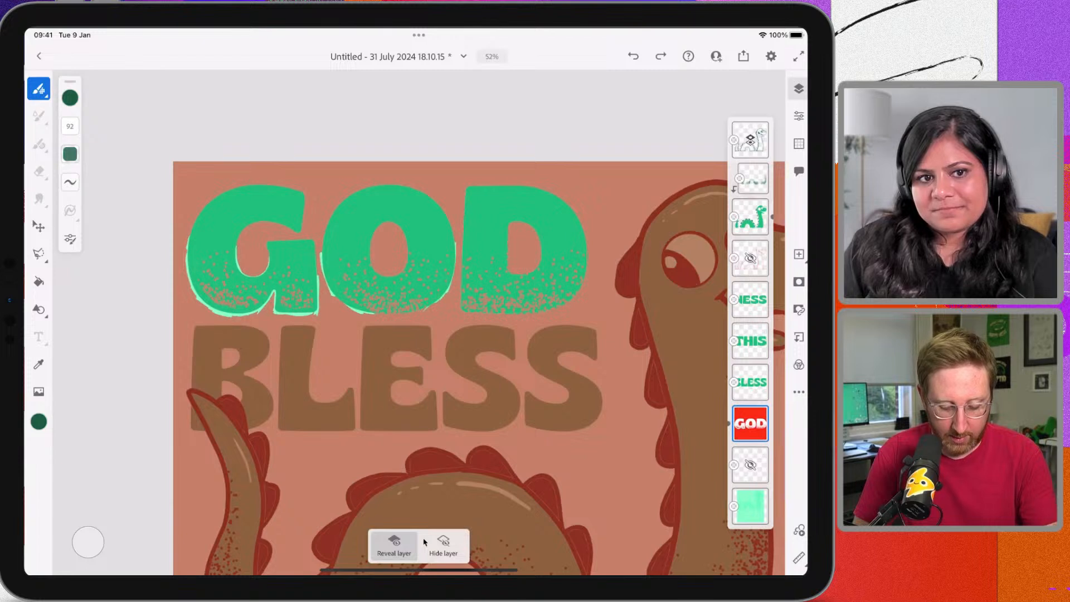
drag(426, 307, 389, 319)
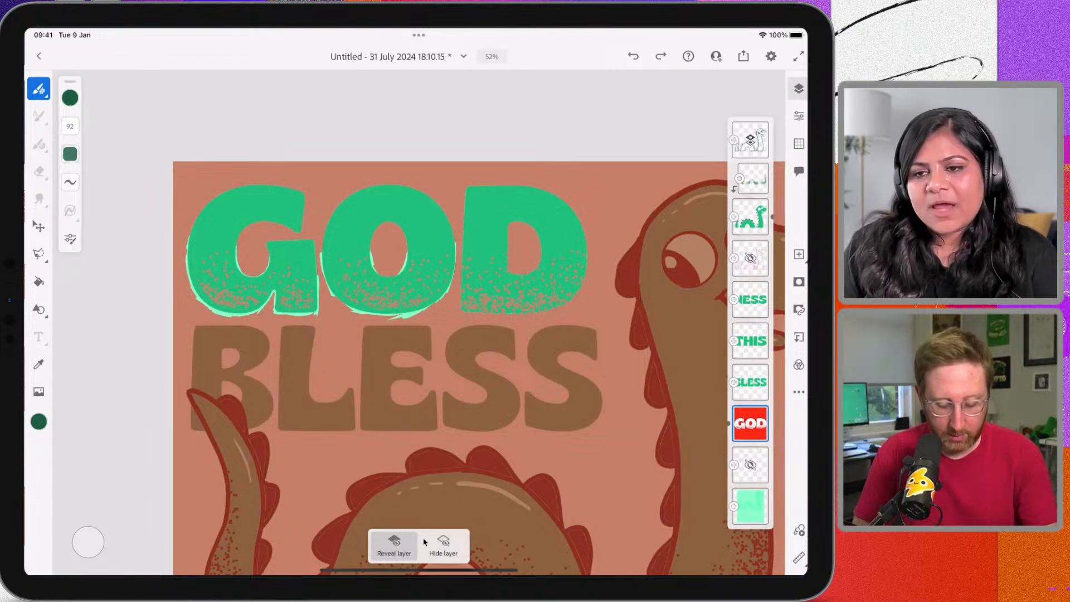
drag(461, 297, 460, 242)
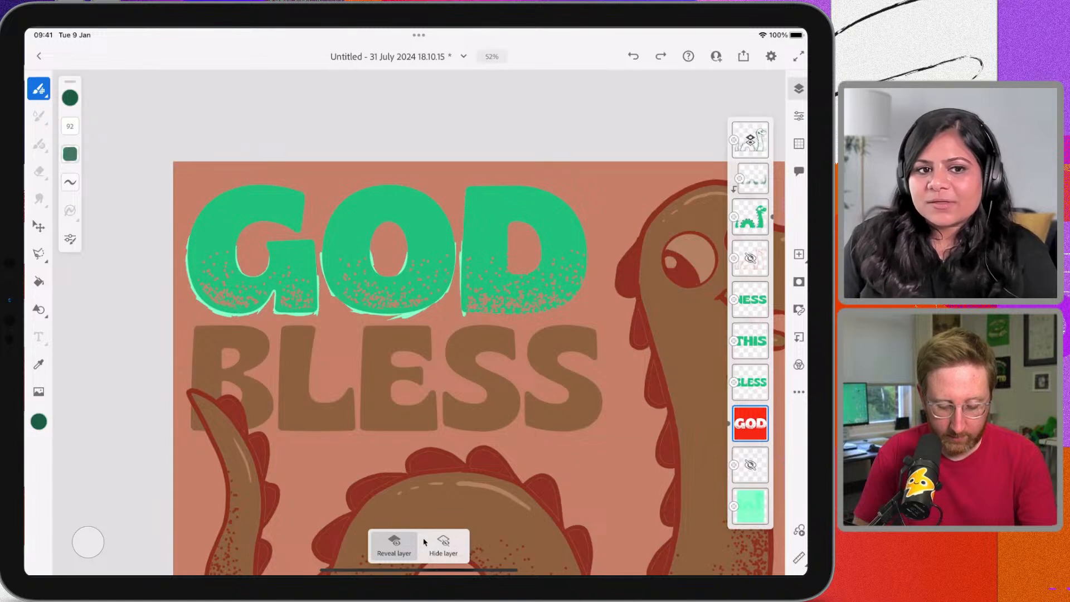
mouse_move(508, 270)
mouse_down()
mouse_move(507, 244)
mouse_move(532, 252)
mouse_up()
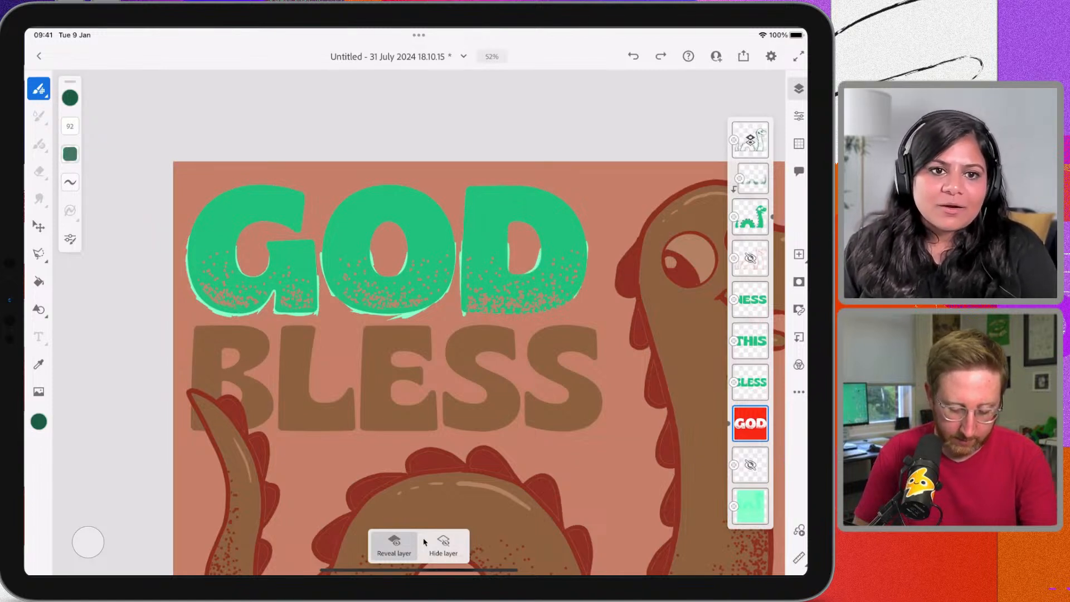
mouse_move(525, 315)
mouse_down()
mouse_move(561, 306)
mouse_move(475, 314)
mouse_up()
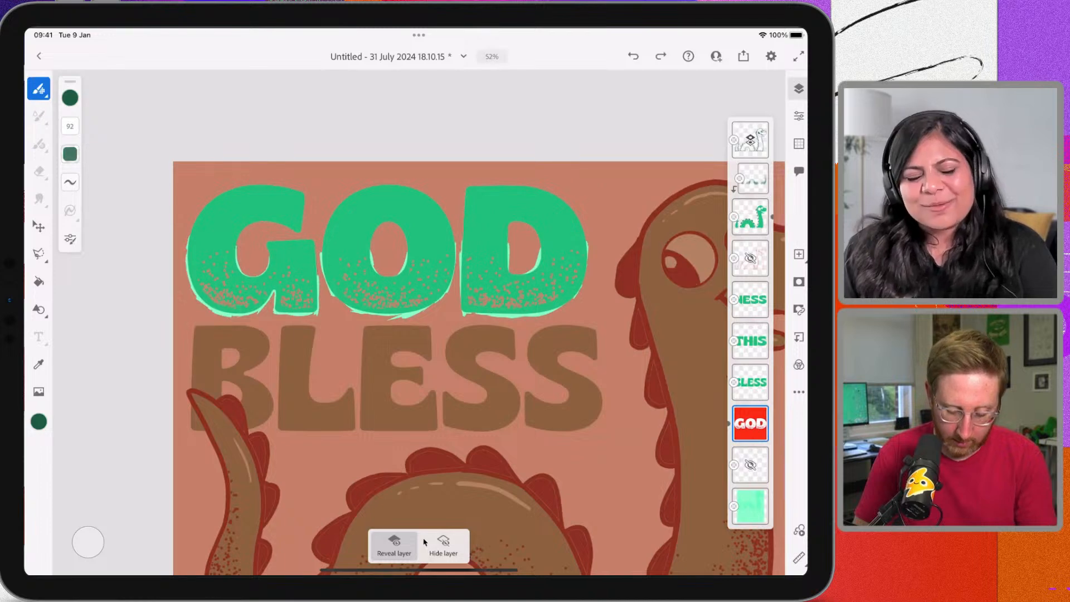
drag(740, 423, 775, 423)
Examine the whole poster to judge the stippled GOD lettering beside the monster and the plain words
scroll(478, 368, down, 1)
scroll(423, 542, down, 5)
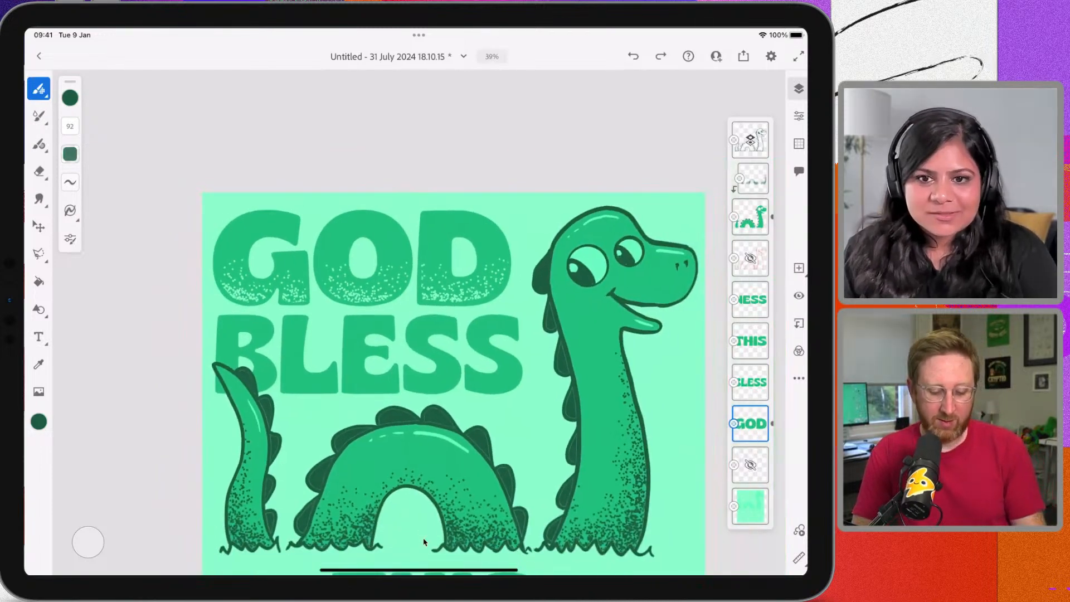
scroll(423, 541, down, 1)
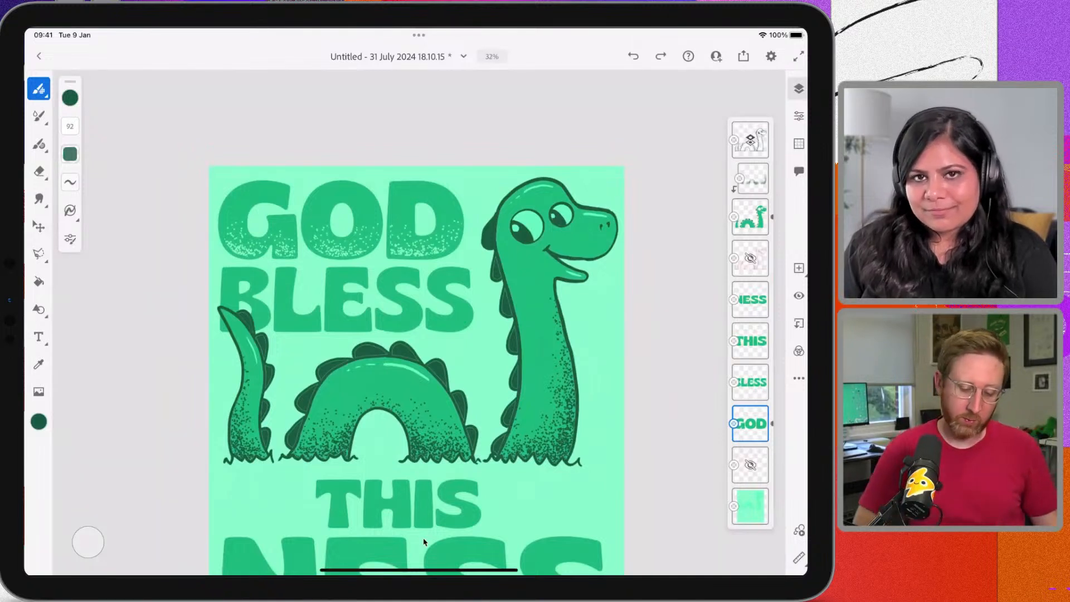
scroll(424, 542, down, 1)
scroll(423, 542, down, 2)
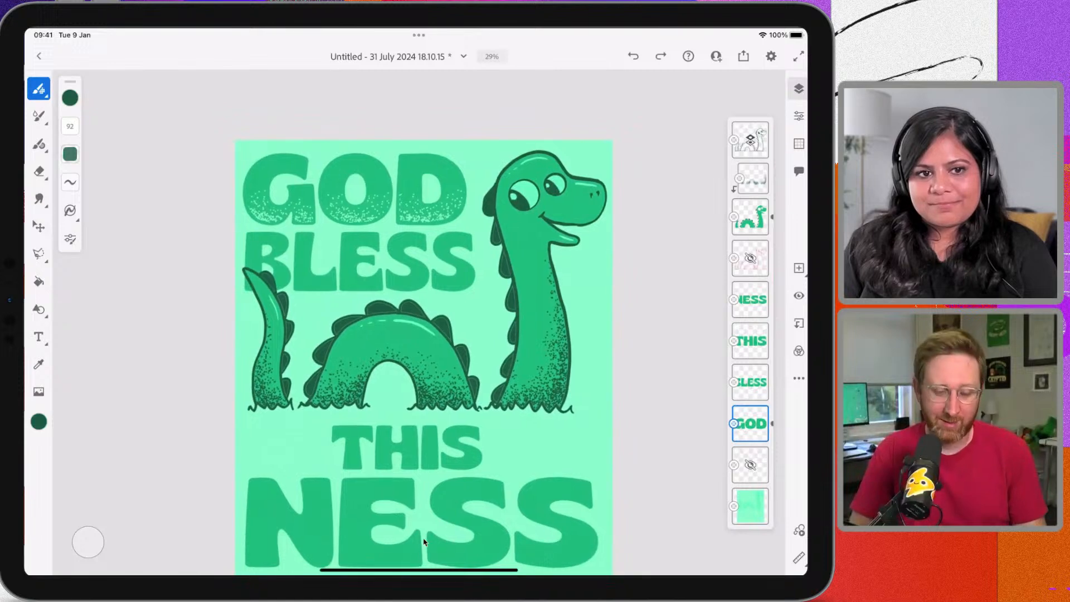
scroll(424, 541, down, 2)
scroll(424, 541, up, 3)
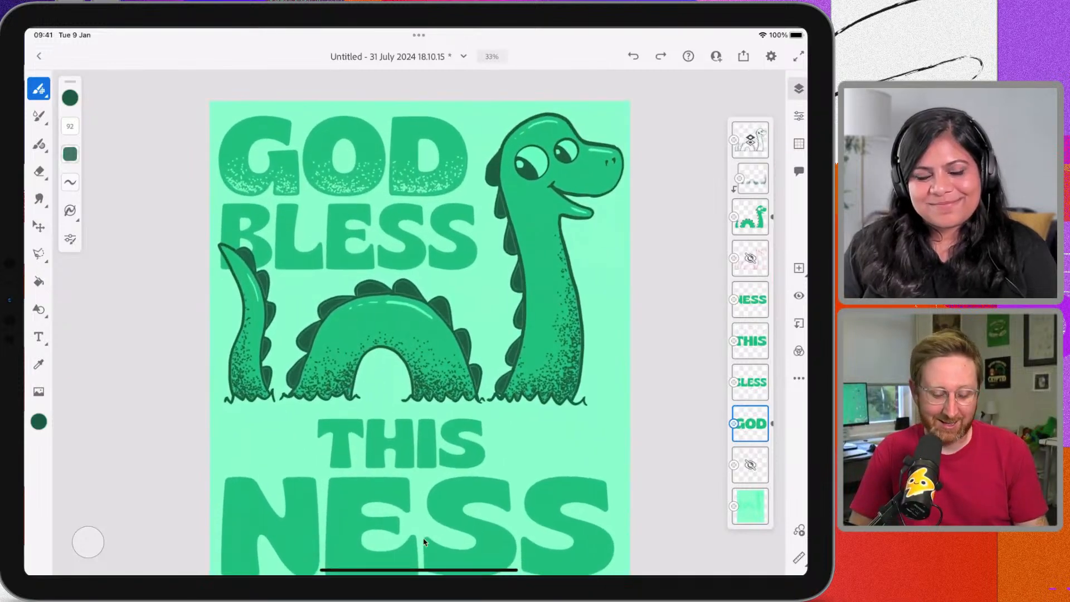
scroll(424, 541, up, 4)
scroll(424, 542, down, 2)
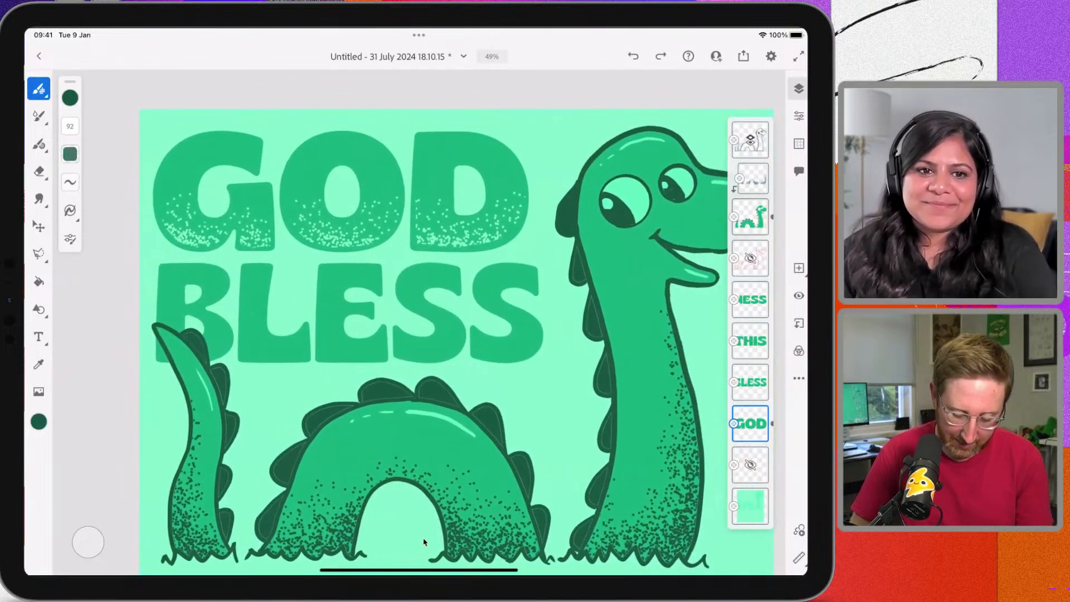
Create an empty mask on the BLESS layer and stipple away the letters' lower parts with Resource Boy - Stipple Brush 01
click(750, 382)
click(749, 382)
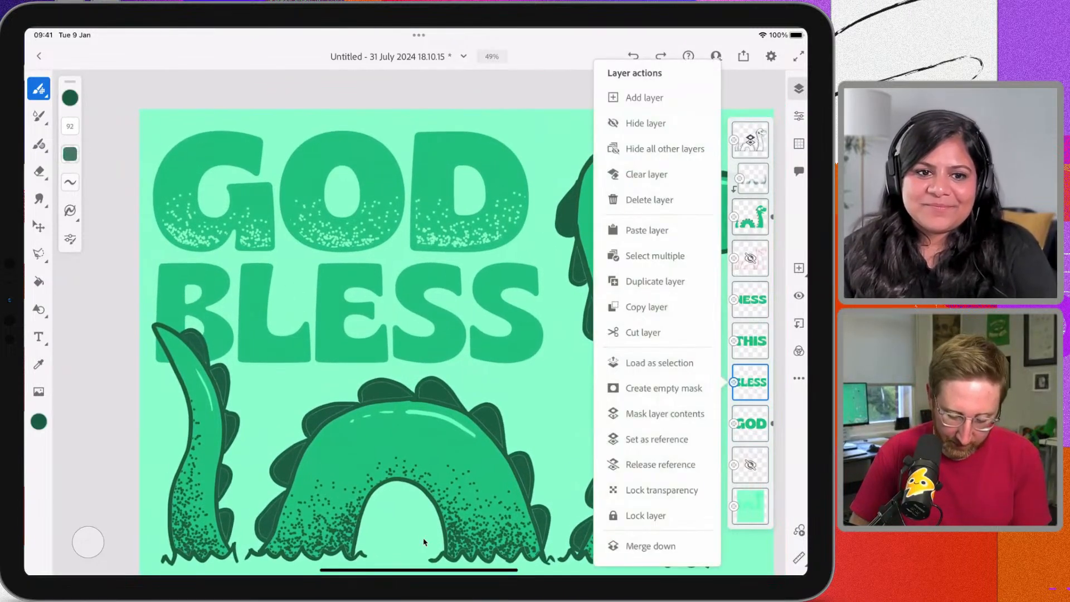
click(663, 388)
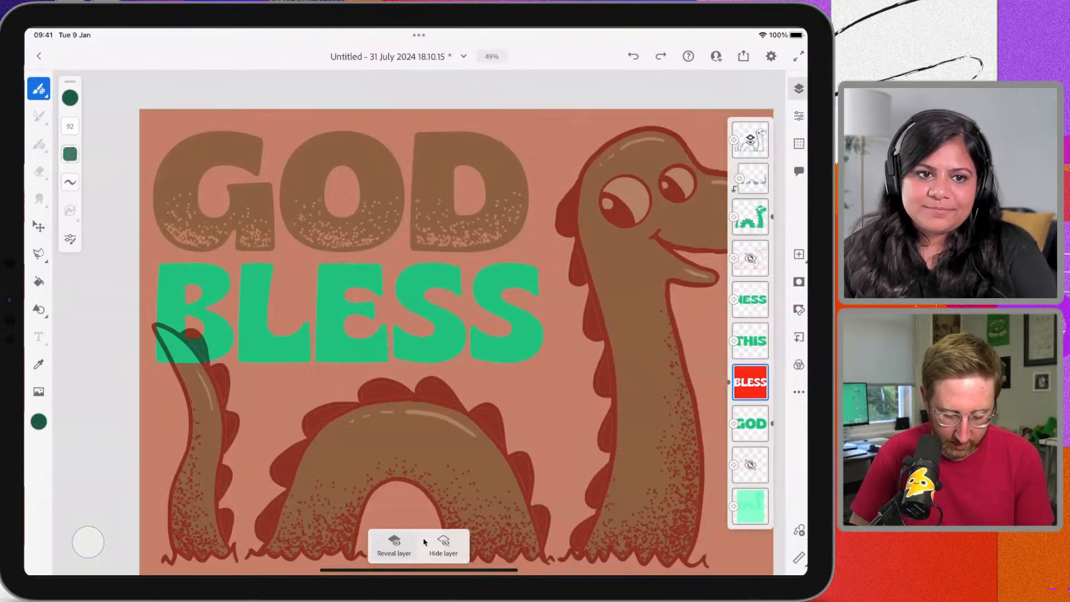
click(39, 88)
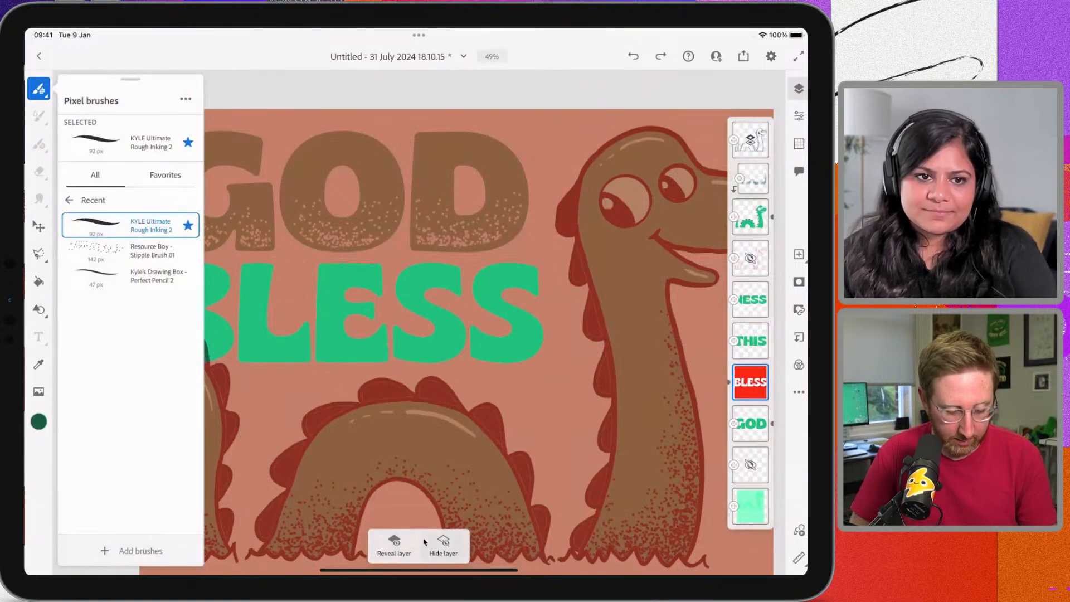
click(150, 250)
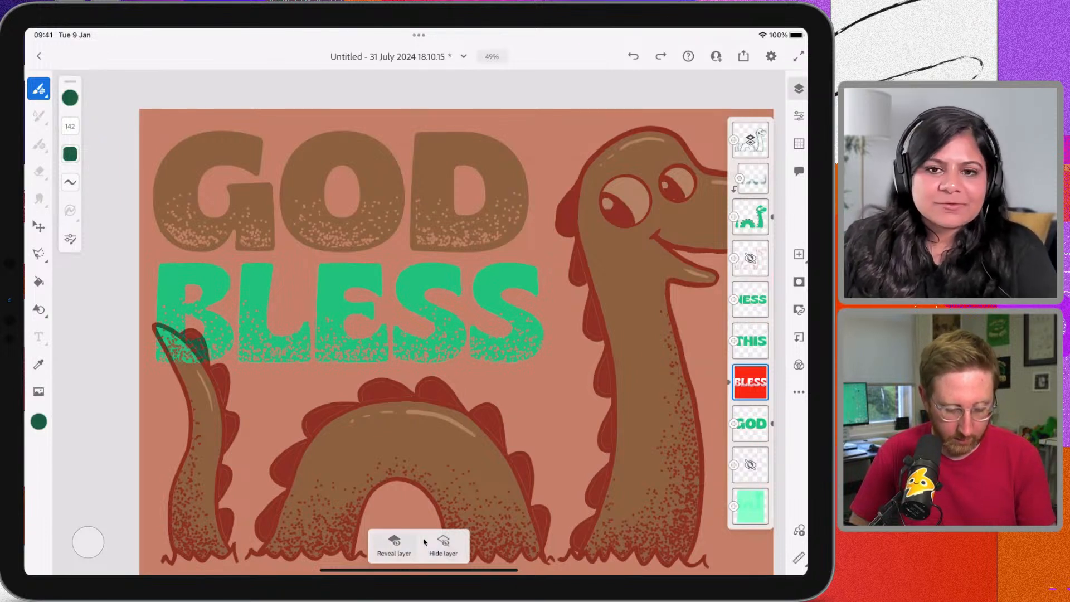
Reveal clean outlines around the stippled lower parts of BLESS on its mask with the KYLE Ultimate Rough Inking 2 brush
key(b)
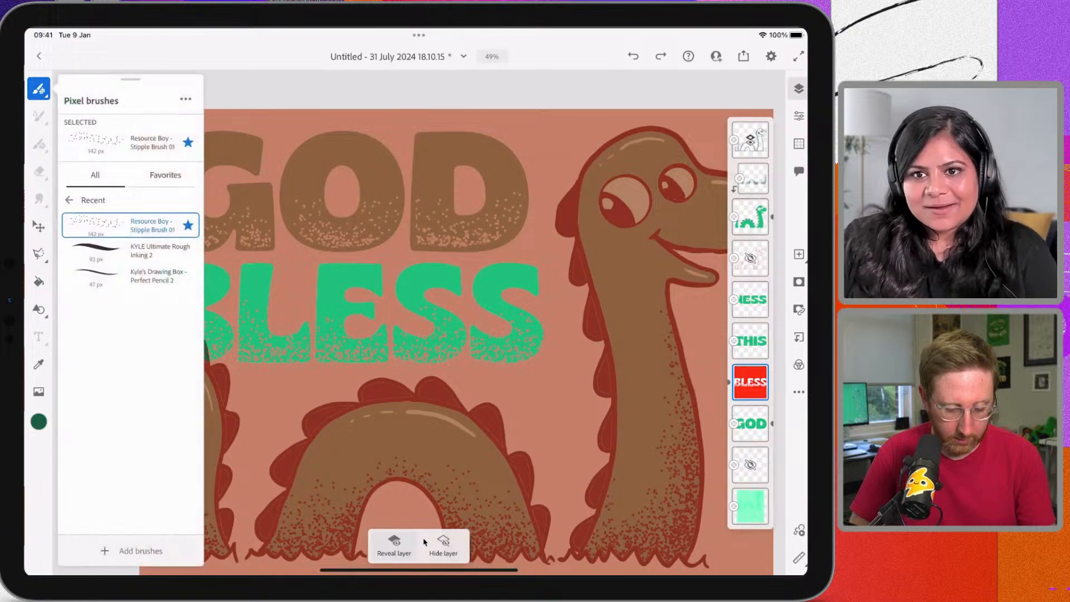
key(b)
key(b)
click(130, 250)
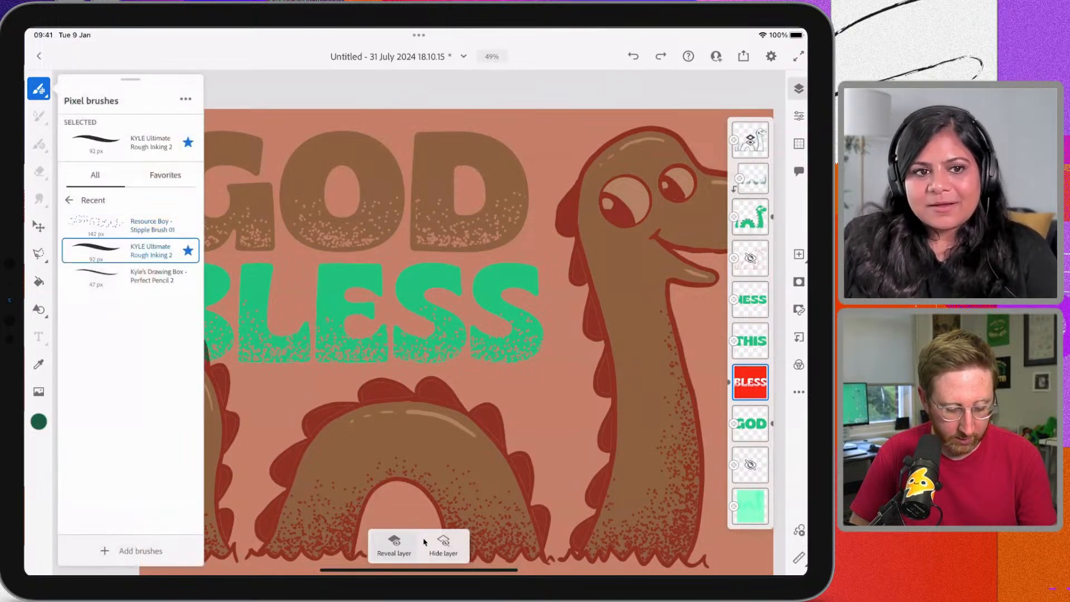
key(b)
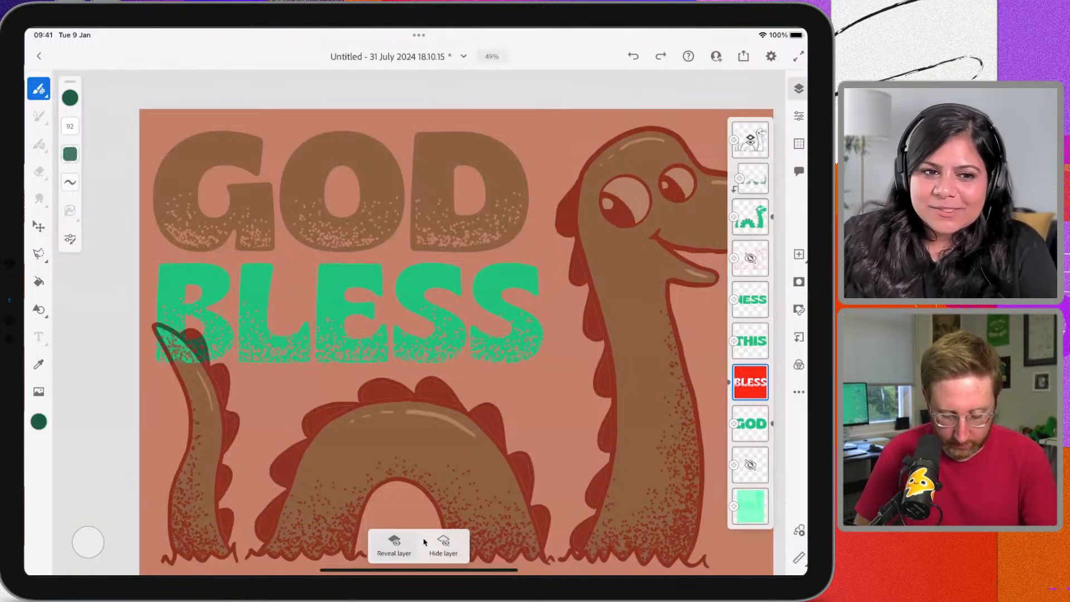
mouse_move(474, 357)
mouse_down()
mouse_move(470, 331)
mouse_move(495, 315)
mouse_move(543, 332)
mouse_move(537, 360)
mouse_move(507, 361)
mouse_move(520, 362)
mouse_move(424, 298)
mouse_move(433, 334)
mouse_move(391, 323)
mouse_move(392, 360)
mouse_up()
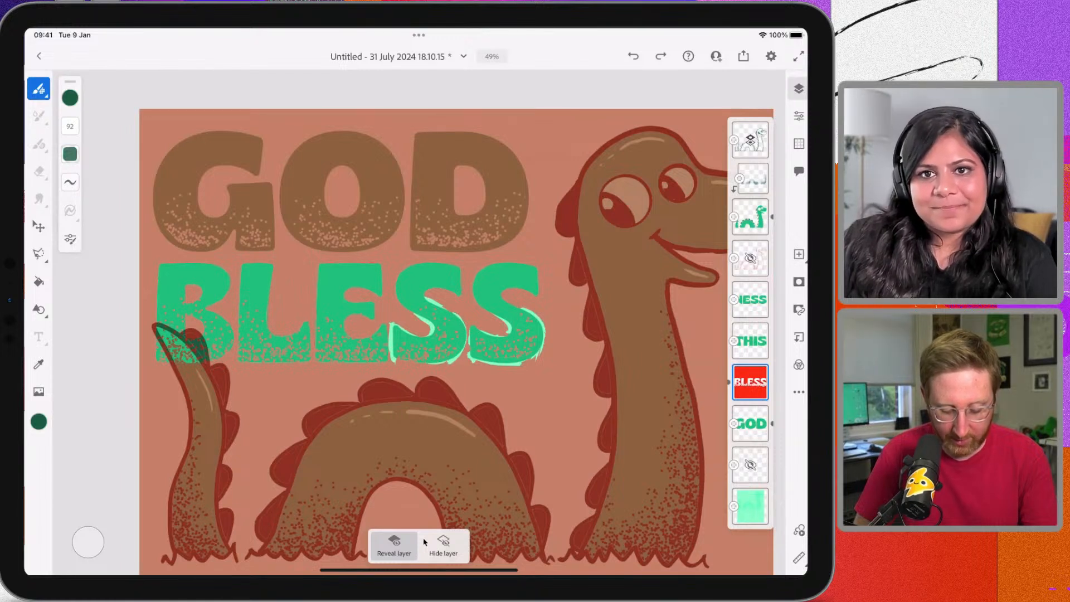
drag(394, 360, 416, 365)
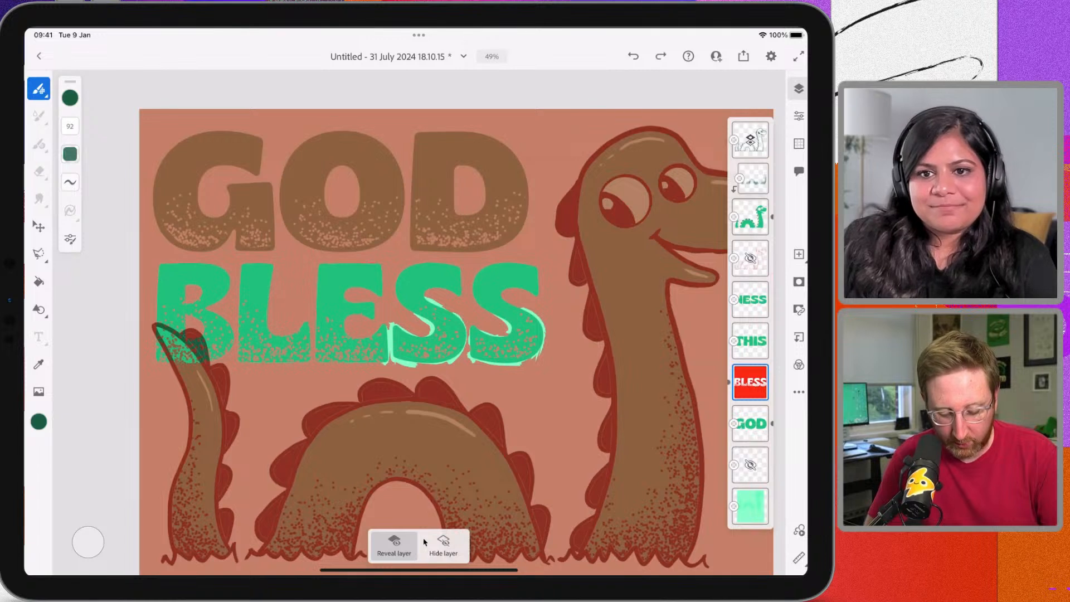
mouse_move(384, 365)
mouse_down()
mouse_move(315, 363)
mouse_move(315, 302)
mouse_up()
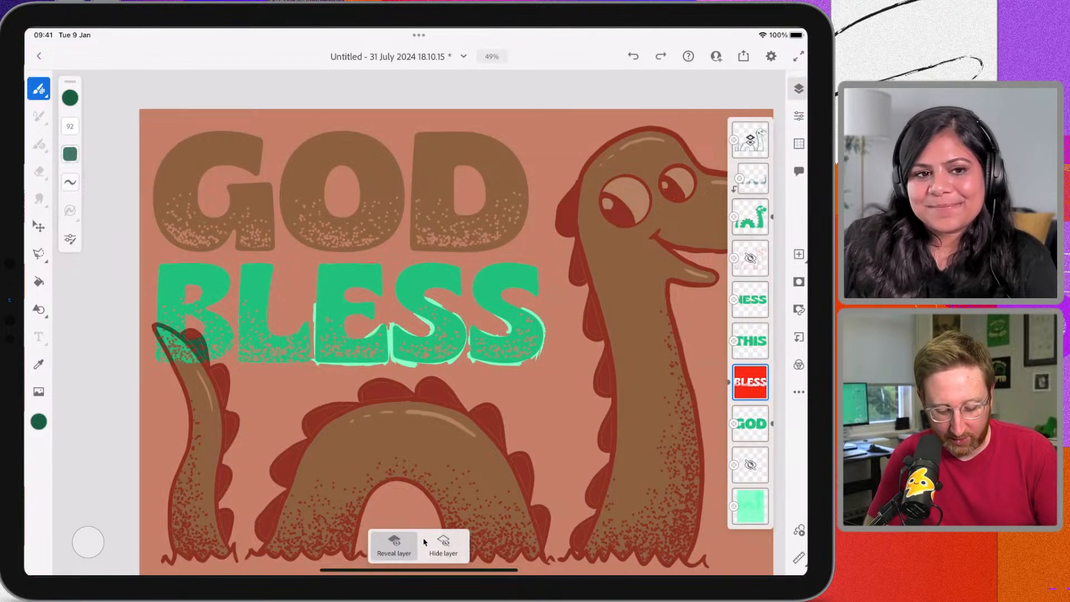
drag(364, 315, 345, 320)
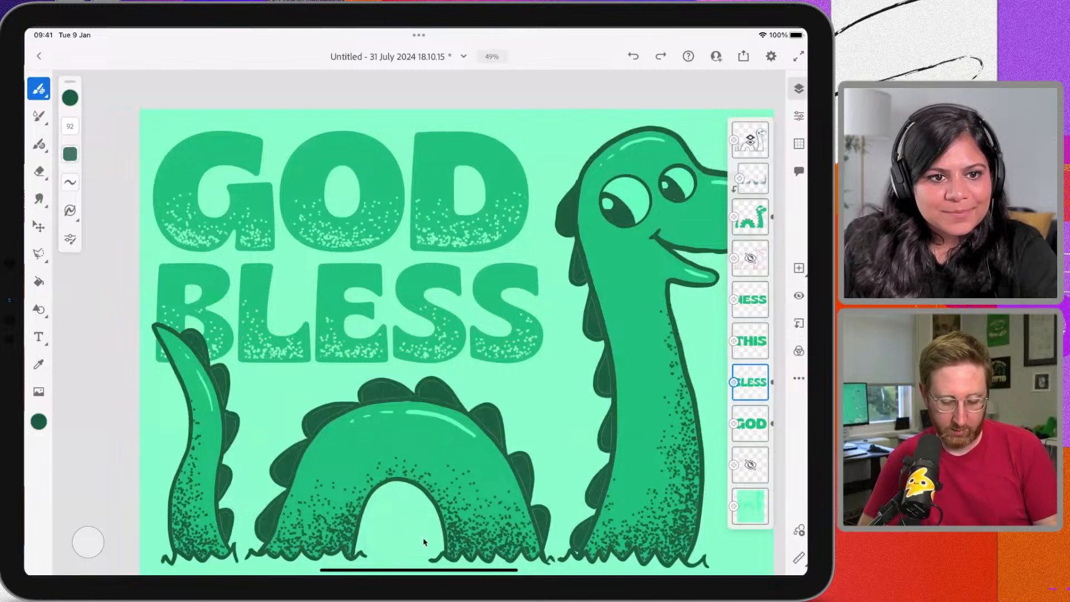
Review the textured GOD and BLESS lettering within the full poster, down to the plain THIS and NESS words
scroll(423, 541, down, 2)
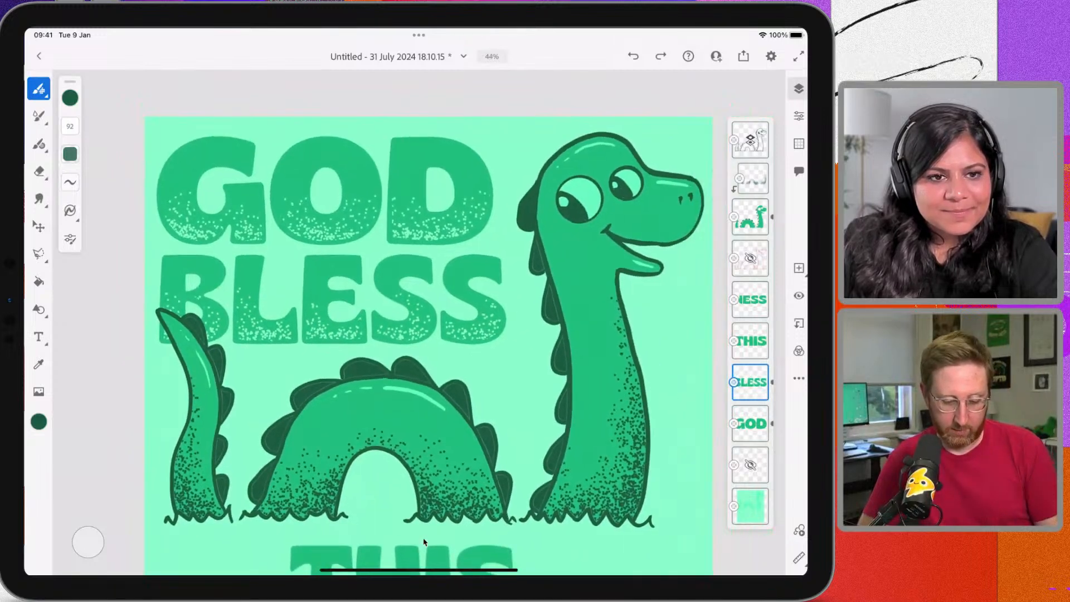
scroll(423, 542, down, 2)
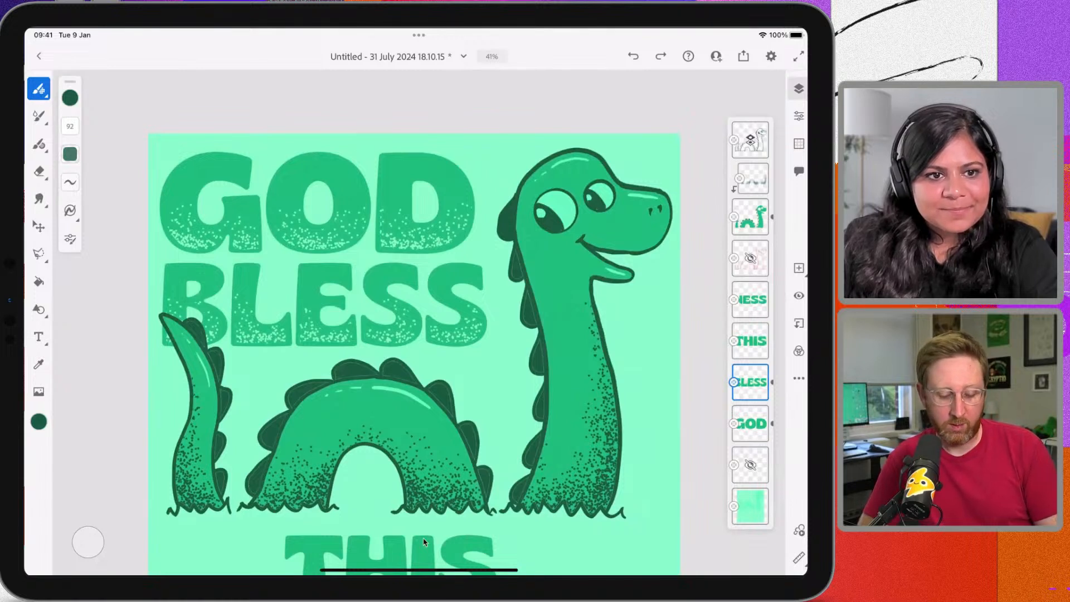
scroll(423, 541, down, 1)
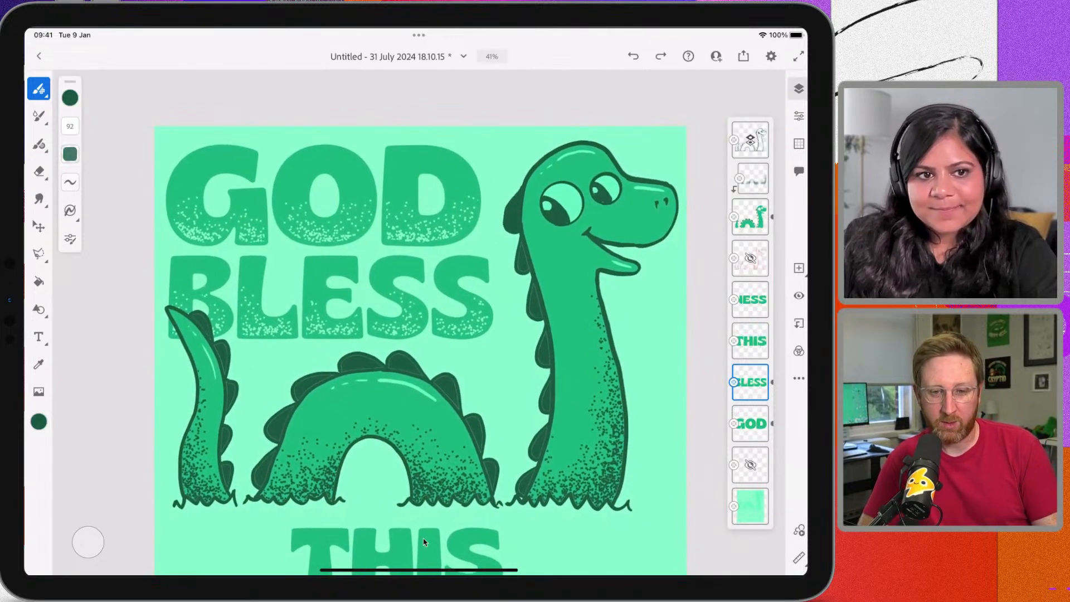
scroll(423, 542, down, 1)
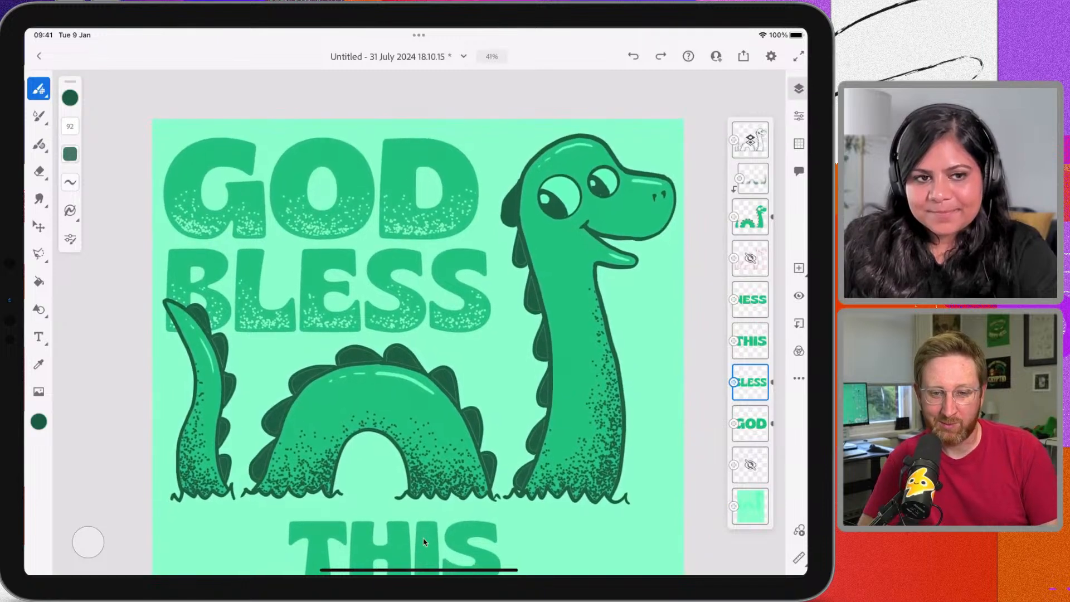
scroll(423, 542, down, 3)
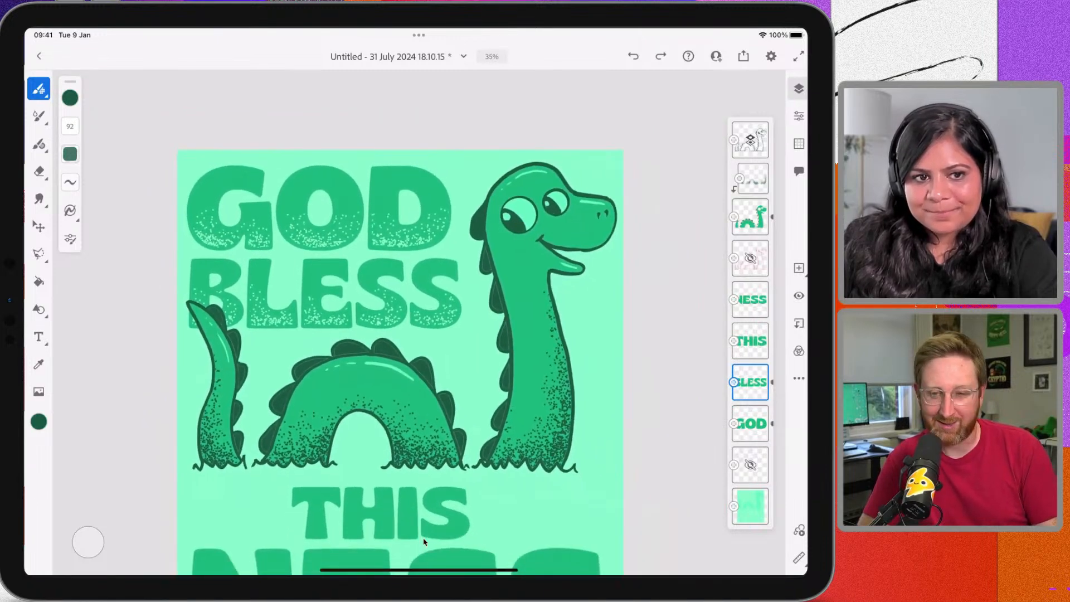
scroll(423, 541, down, 2)
scroll(423, 541, down, 2)
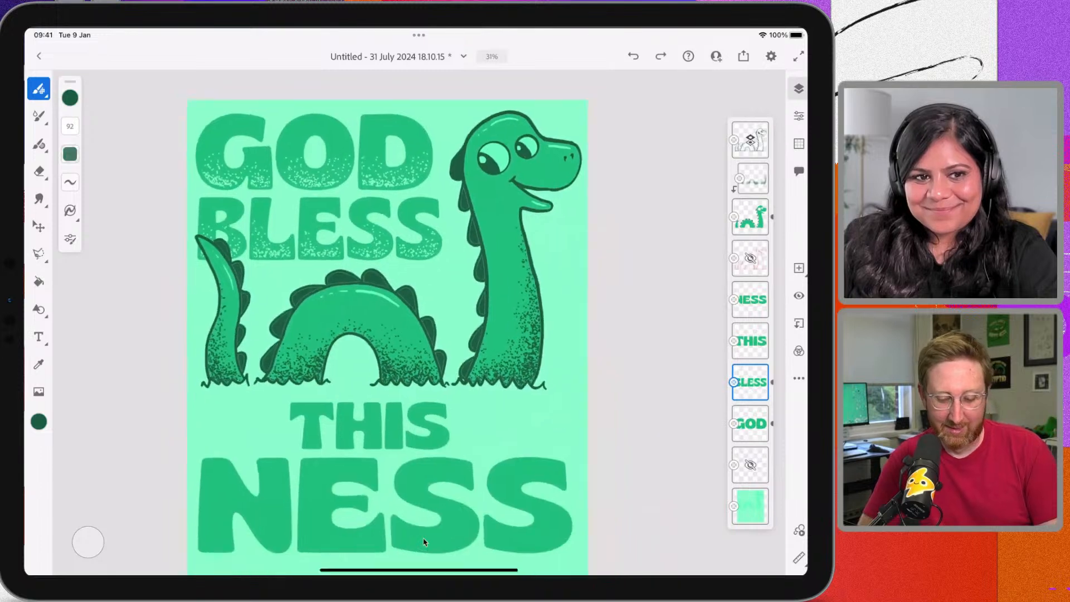
scroll(423, 541, up, 5)
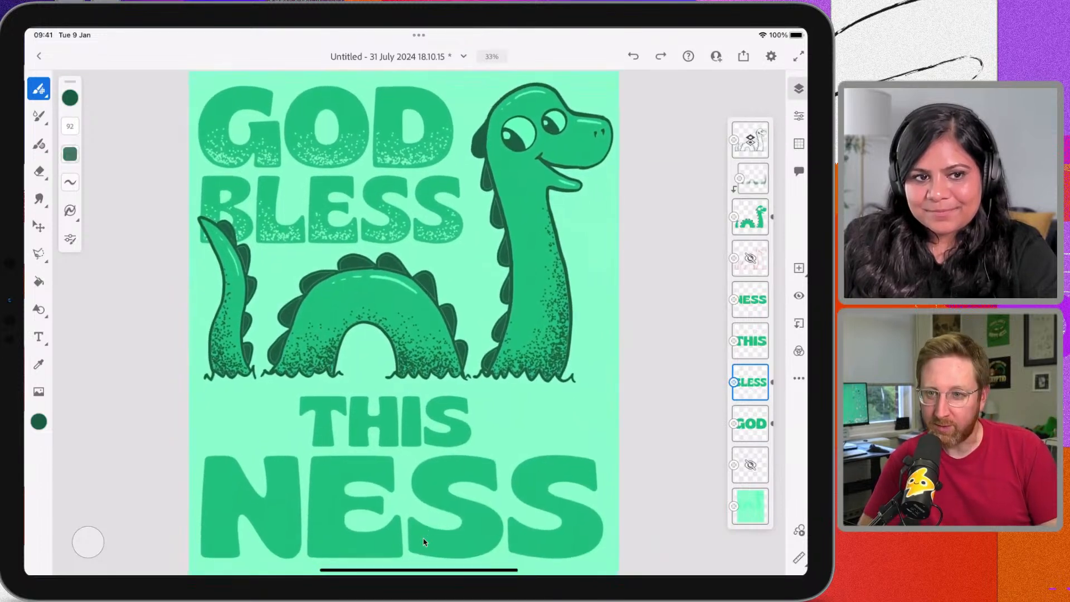
scroll(423, 542, down, 2)
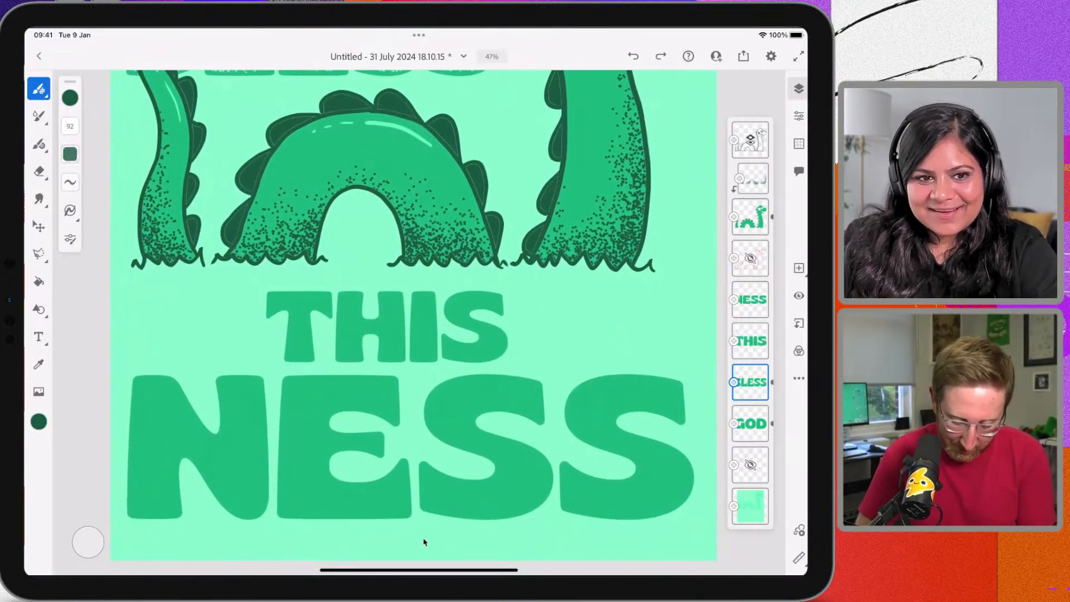
Create an empty mask on the THIS layer and stipple away its lower parts with Resource Boy - Stipple Brush 01, keeping clean letter edges
click(750, 340)
click(749, 340)
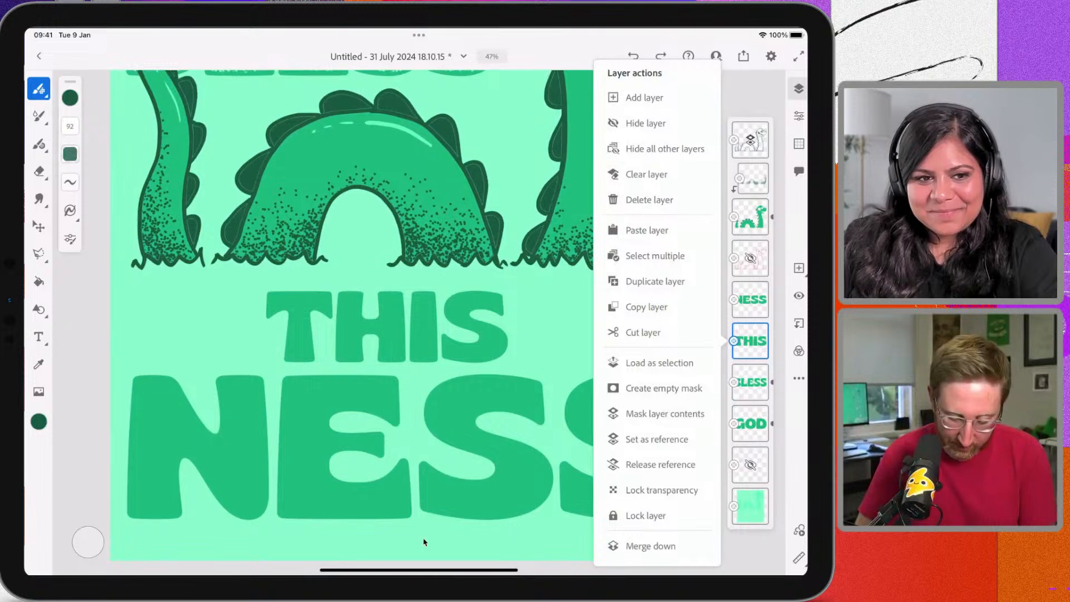
click(663, 388)
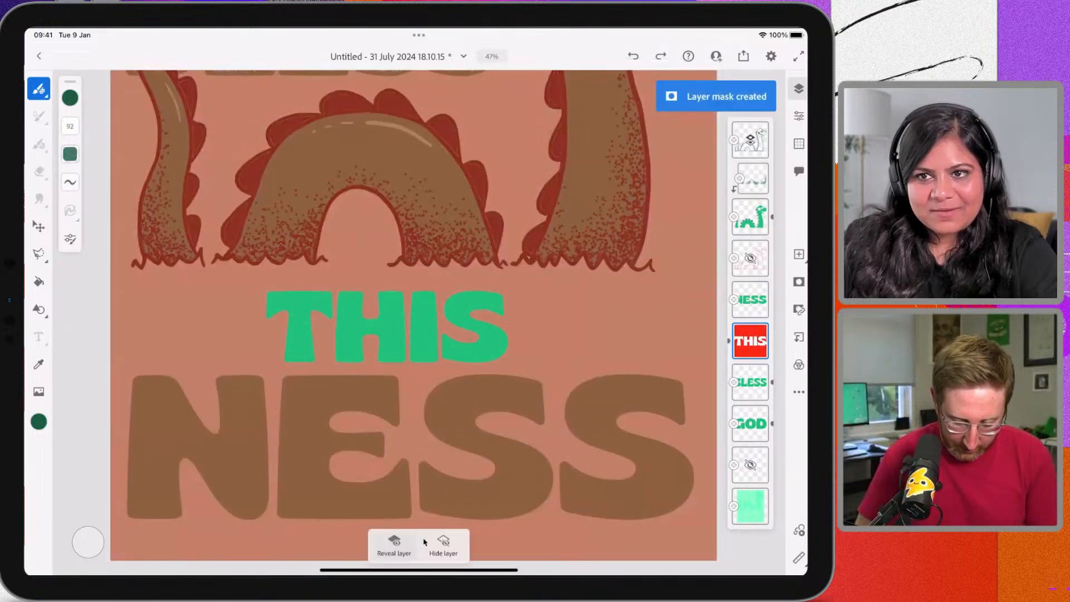
click(394, 546)
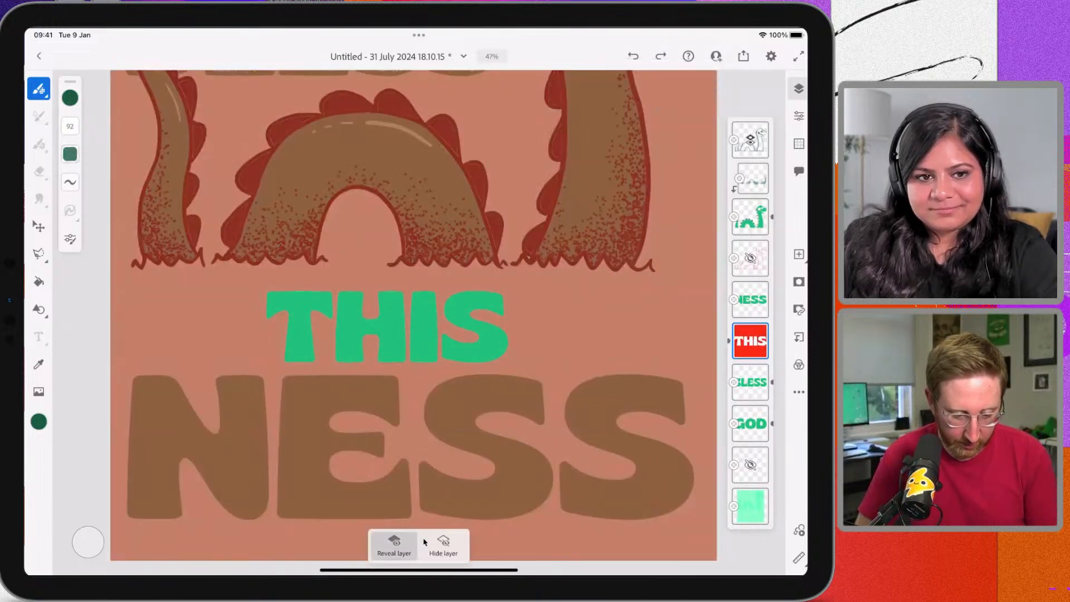
key(b)
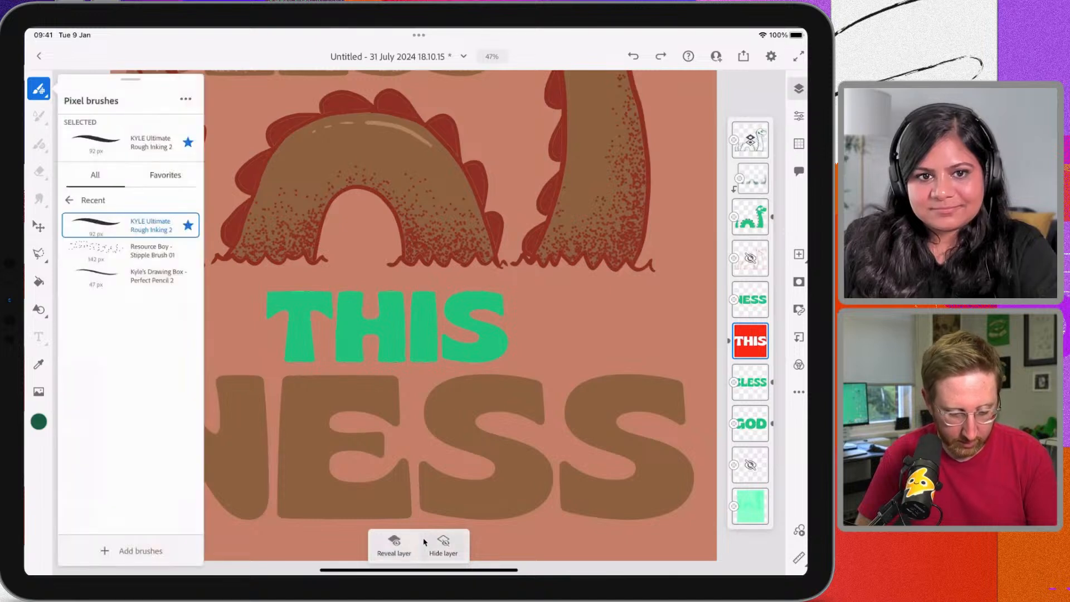
click(131, 251)
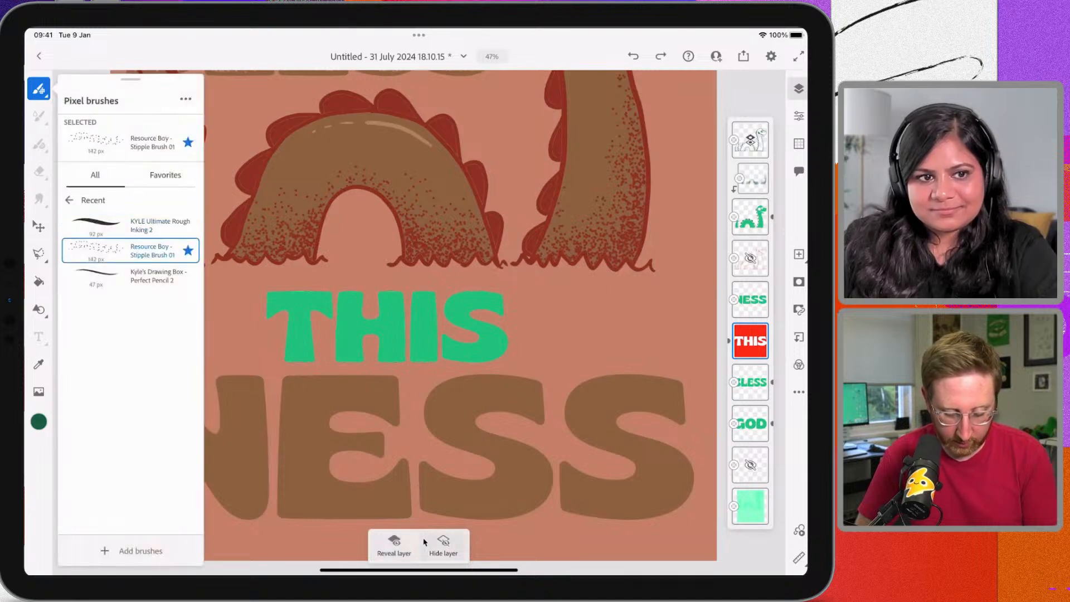
click(493, 340)
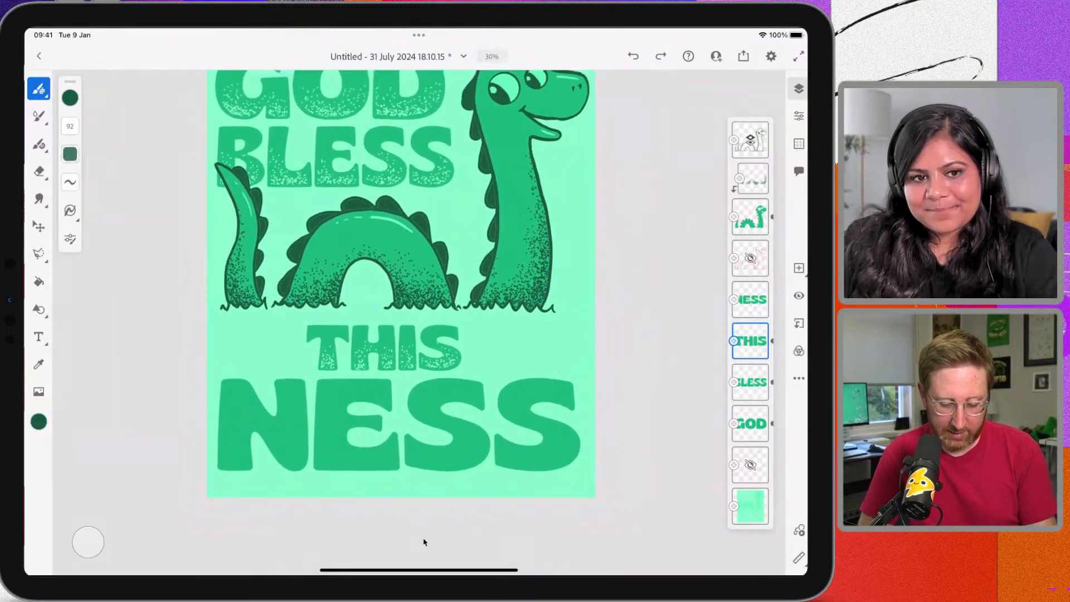
Create an empty mask on the NESS layer and switch back to the layer's contents
scroll(424, 543, up, 2)
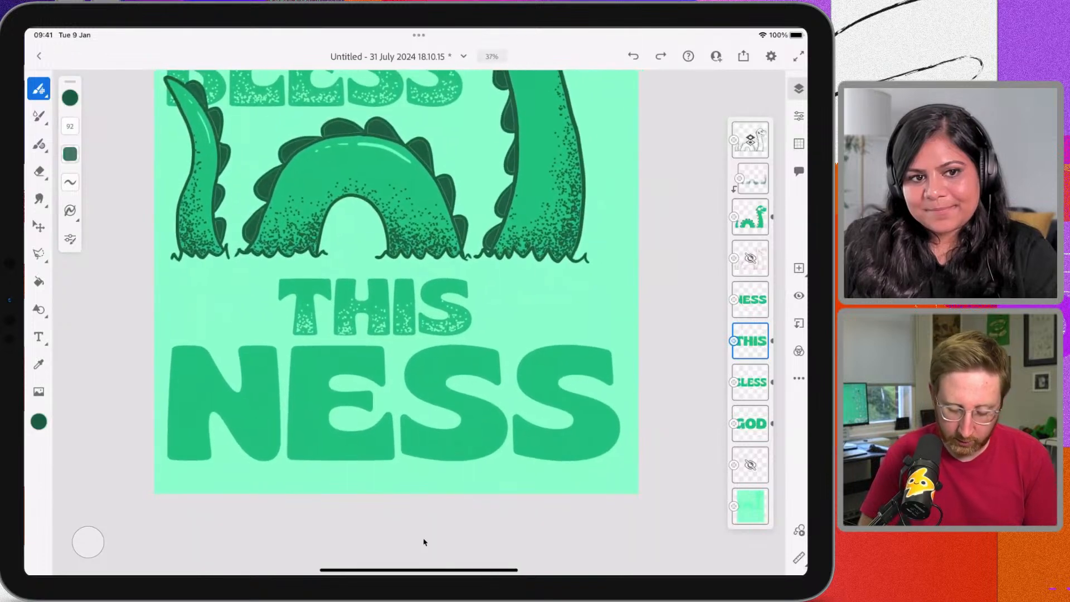
click(750, 299)
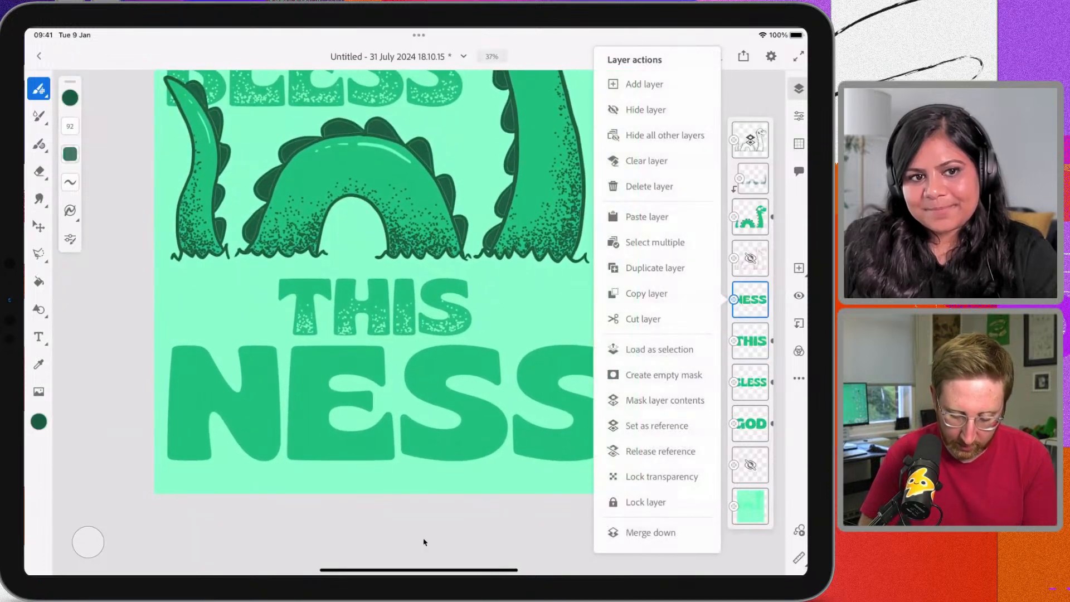
click(663, 374)
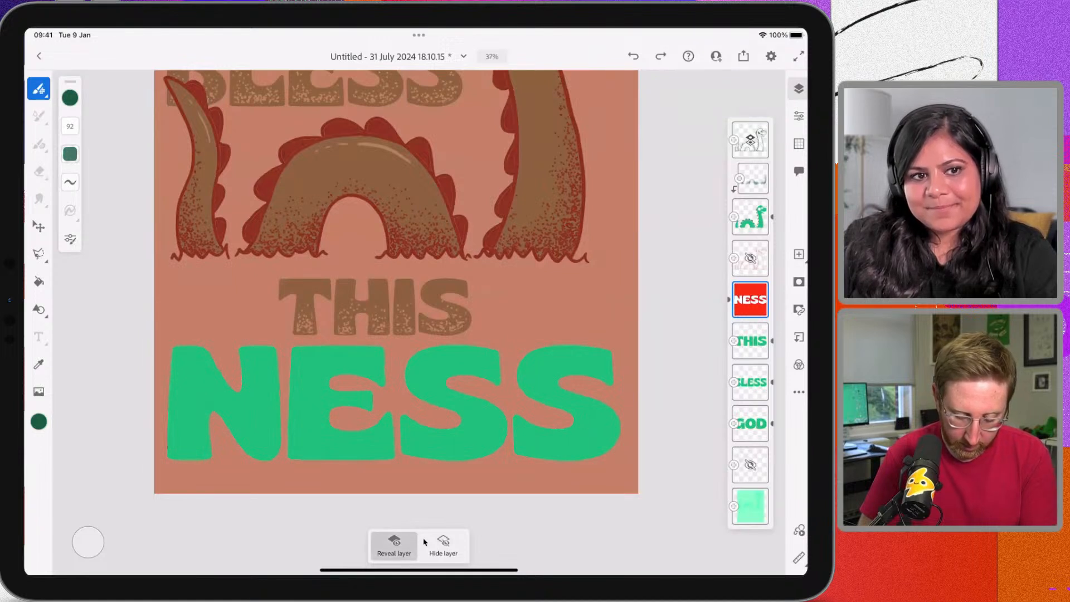
click(750, 299)
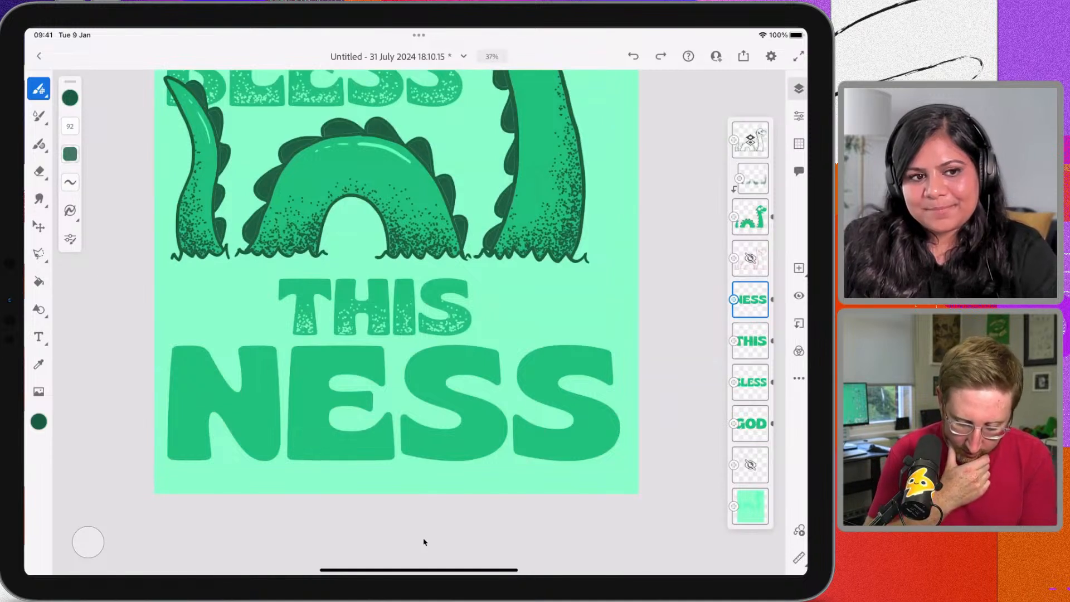
Add a new layer clipped to NESS and stipple dark green dots over the letters' lower parts with Resource Boy - Stipple Brush 01
key(super+shift+n)
key(alt+super+g)
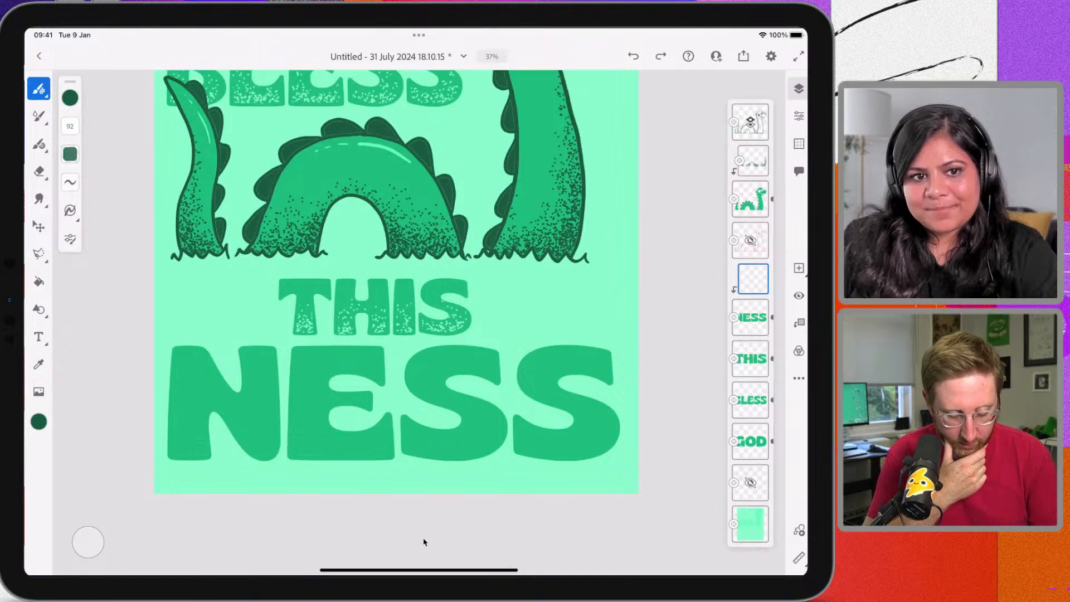
key(b)
key(Down)
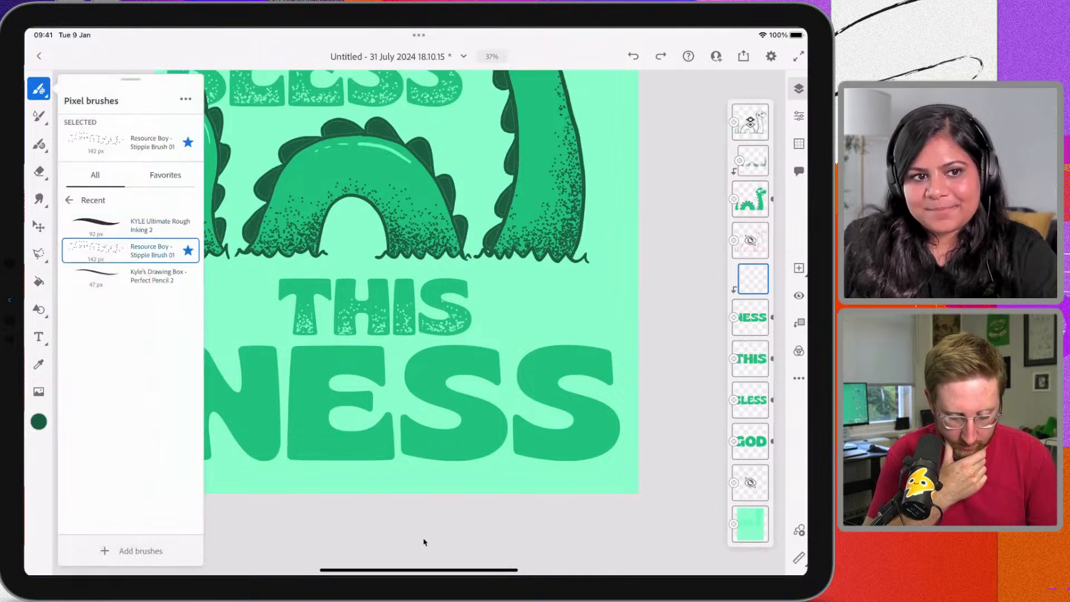
key(Escape)
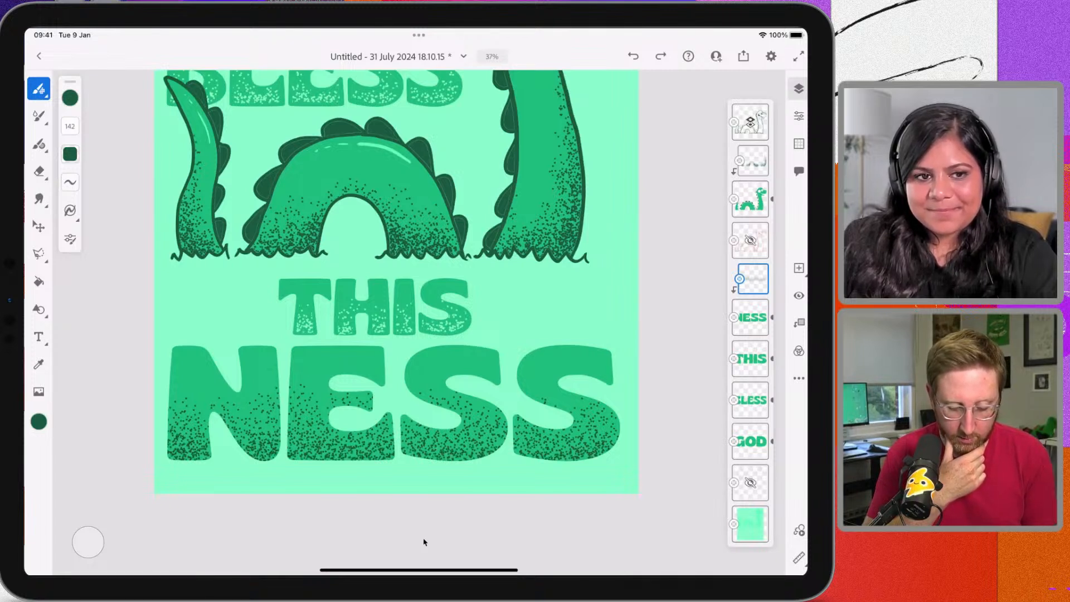
Mask the dark stipple layer above NESS and hide dots along the letters' edges with the KYLE Ultimate Rough Inking 2 brush at size 92
scroll(424, 542, down, 3)
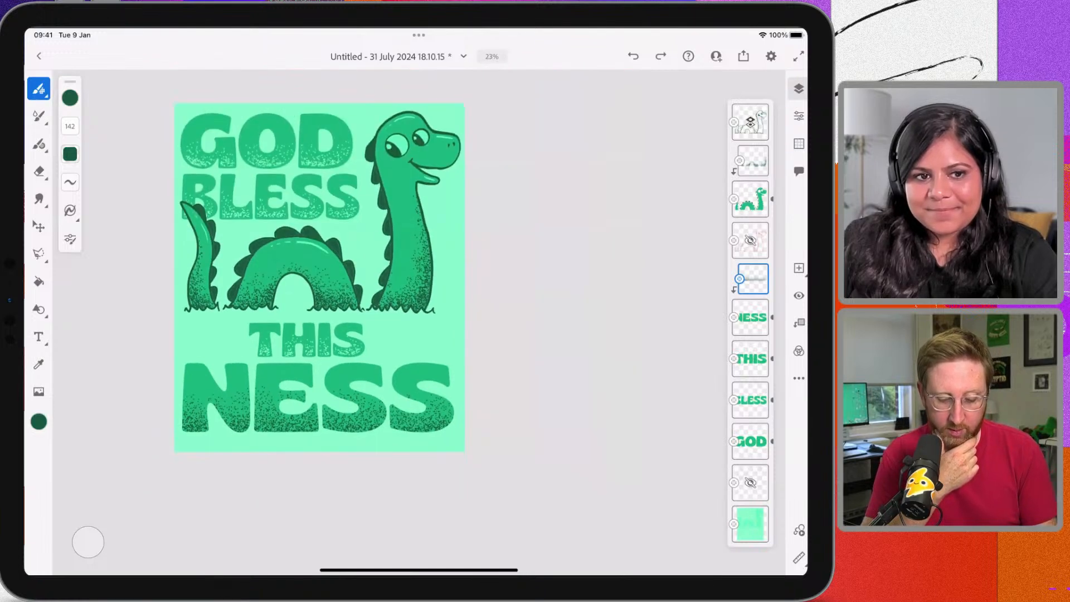
scroll(423, 542, up, 1)
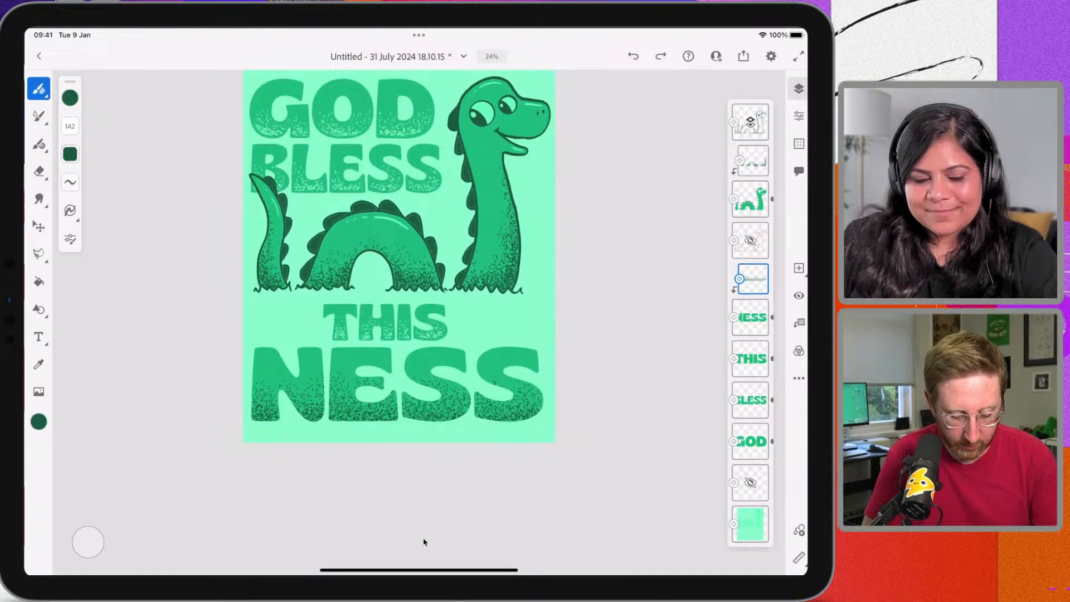
scroll(424, 542, up, 3)
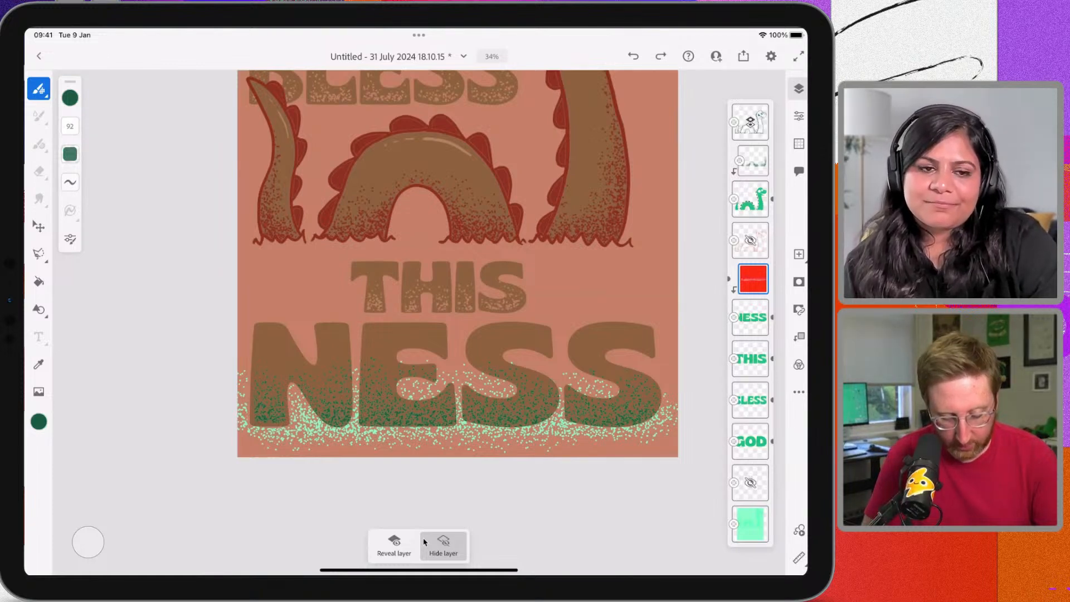
scroll(357, 462, up, 3)
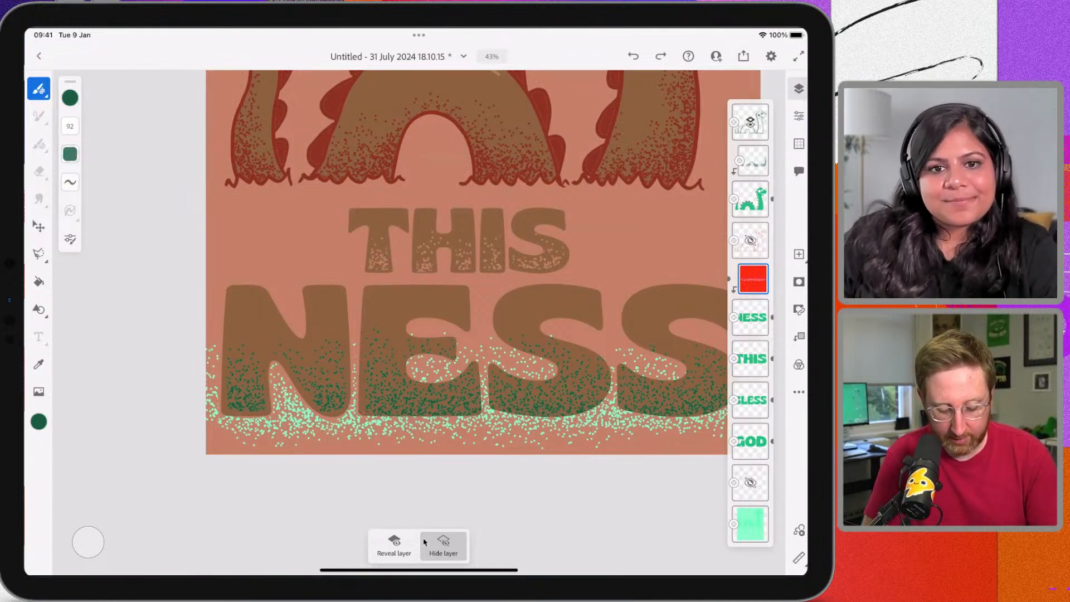
scroll(467, 262, up, 1)
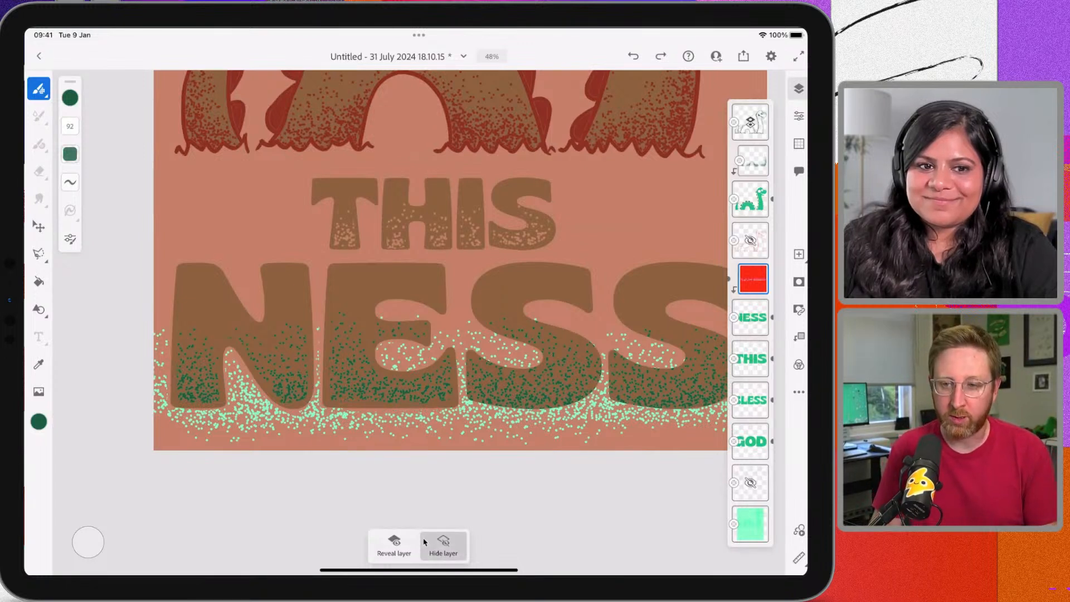
scroll(423, 541, up, 1)
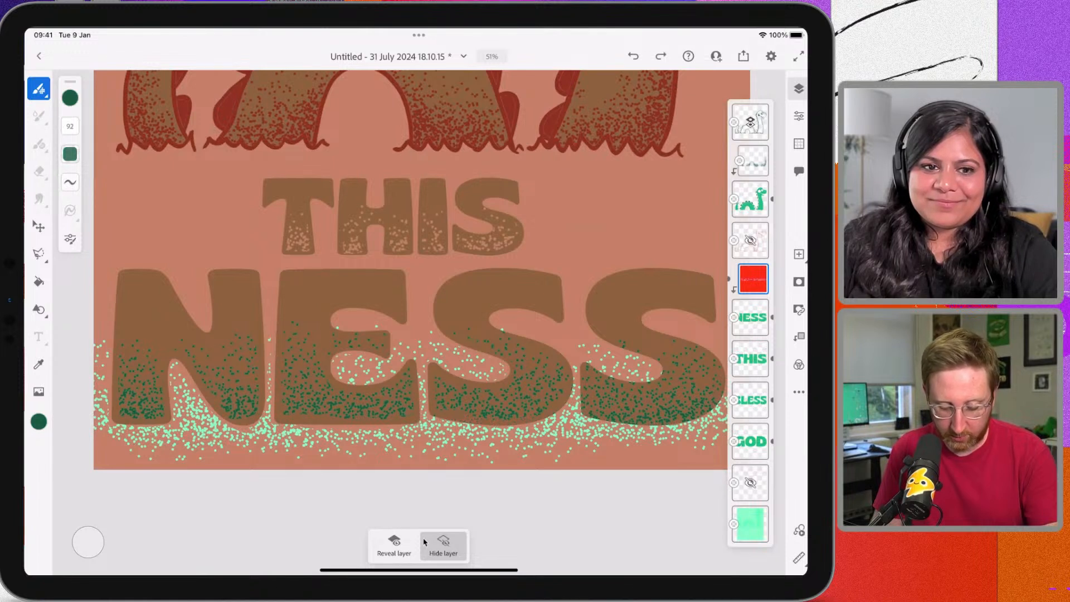
scroll(424, 542, right, 3)
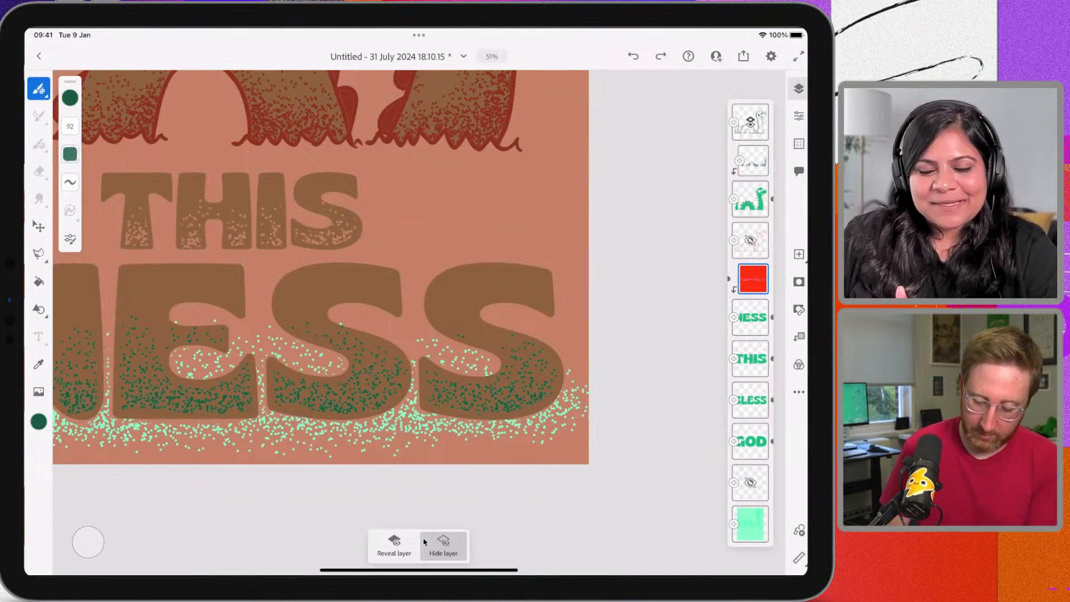
click(424, 541)
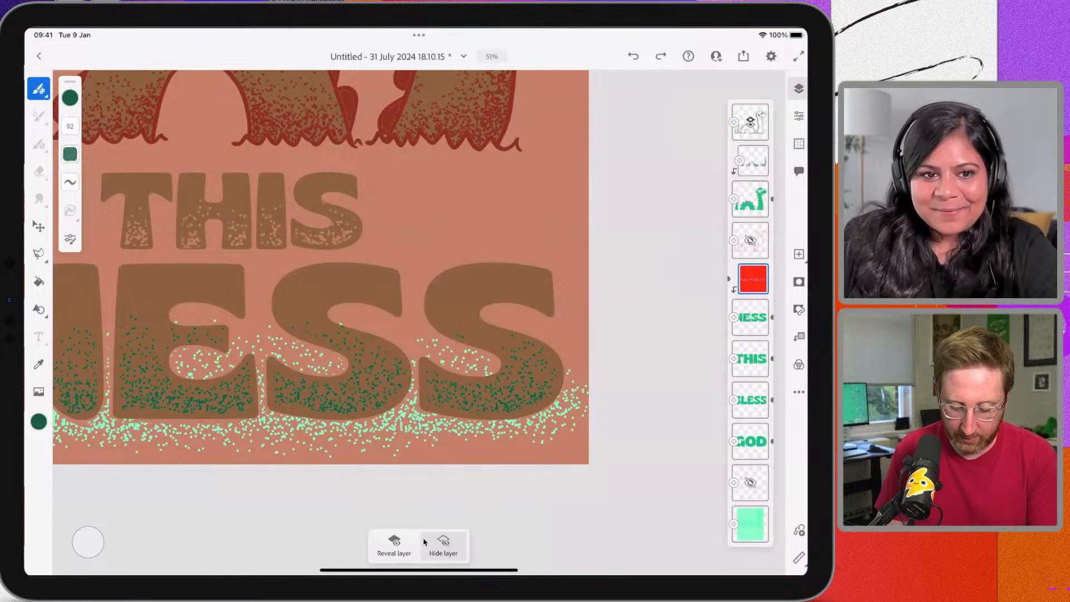
click(423, 541)
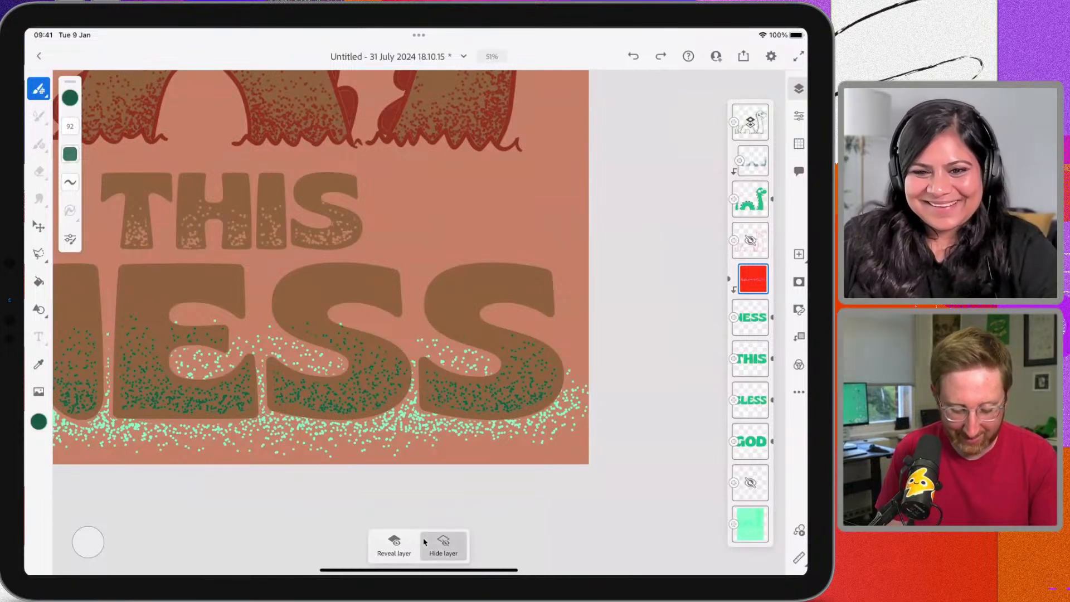
click(423, 541)
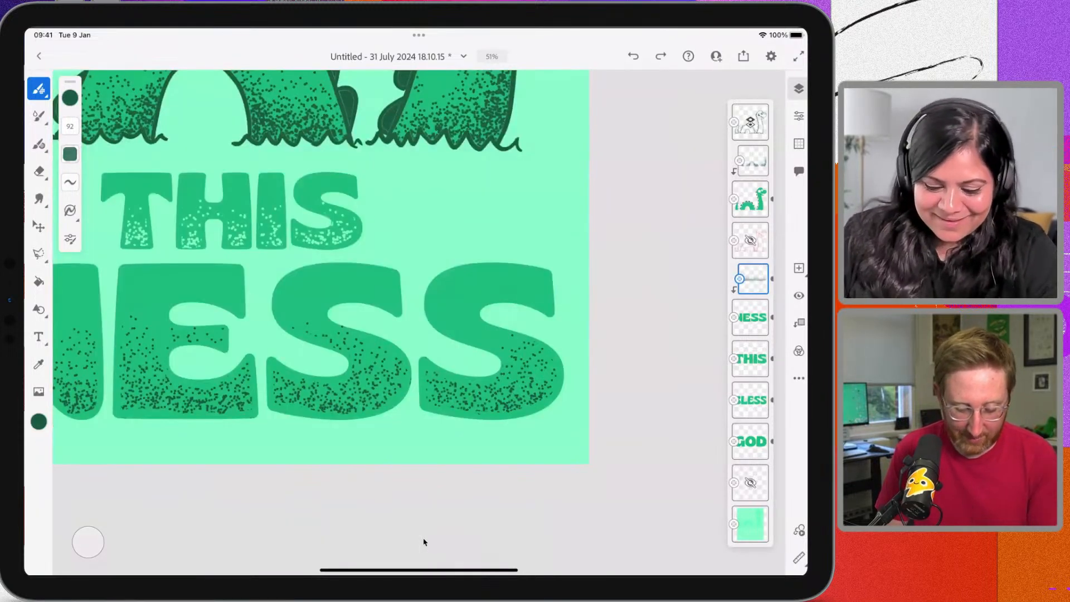
scroll(423, 542, down, 2)
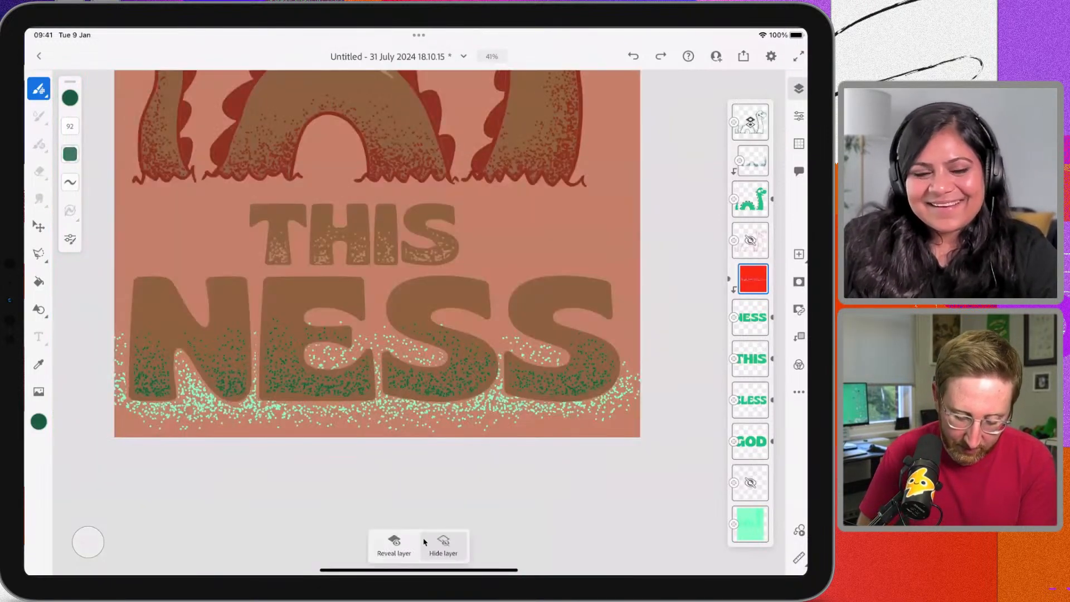
click(425, 541)
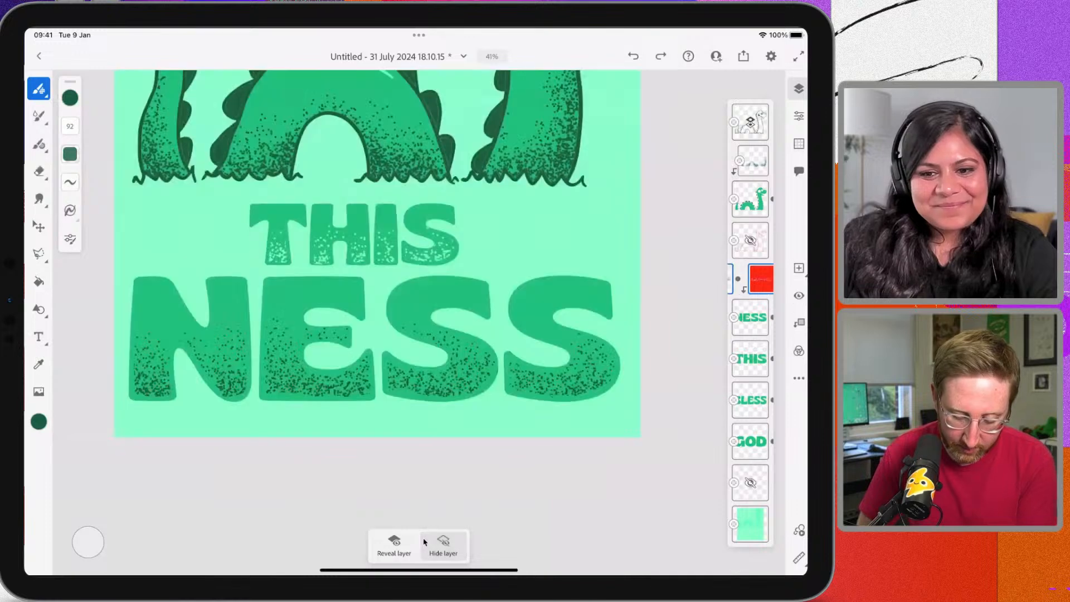
Extend the stippling higher into the GOD letters on their layer mask with Resource Boy - Stipple Brush 01 at size 142
scroll(423, 542, down, 4)
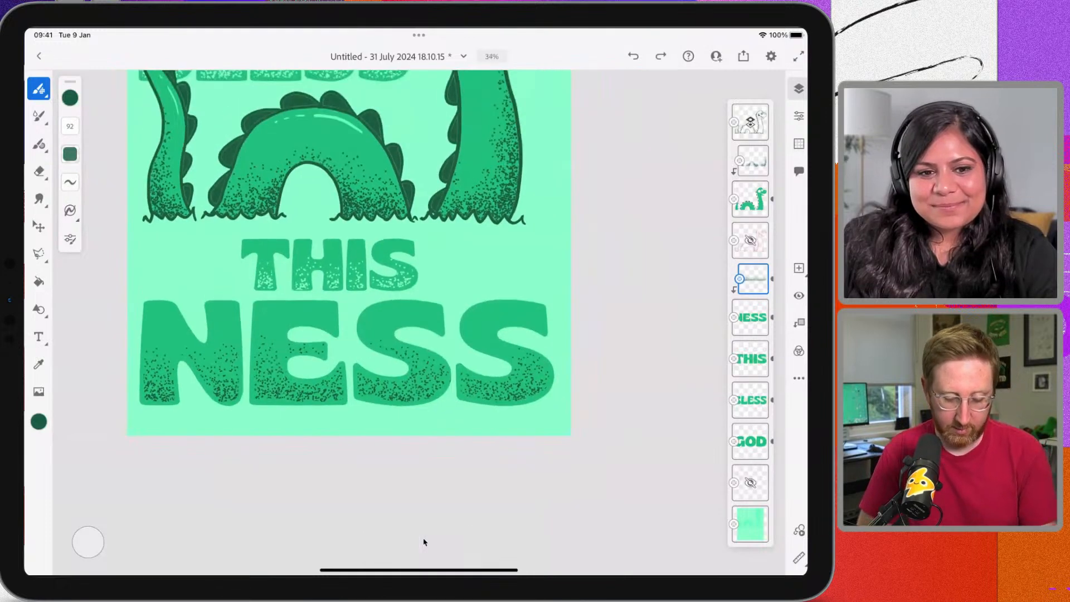
scroll(423, 542, left, 1)
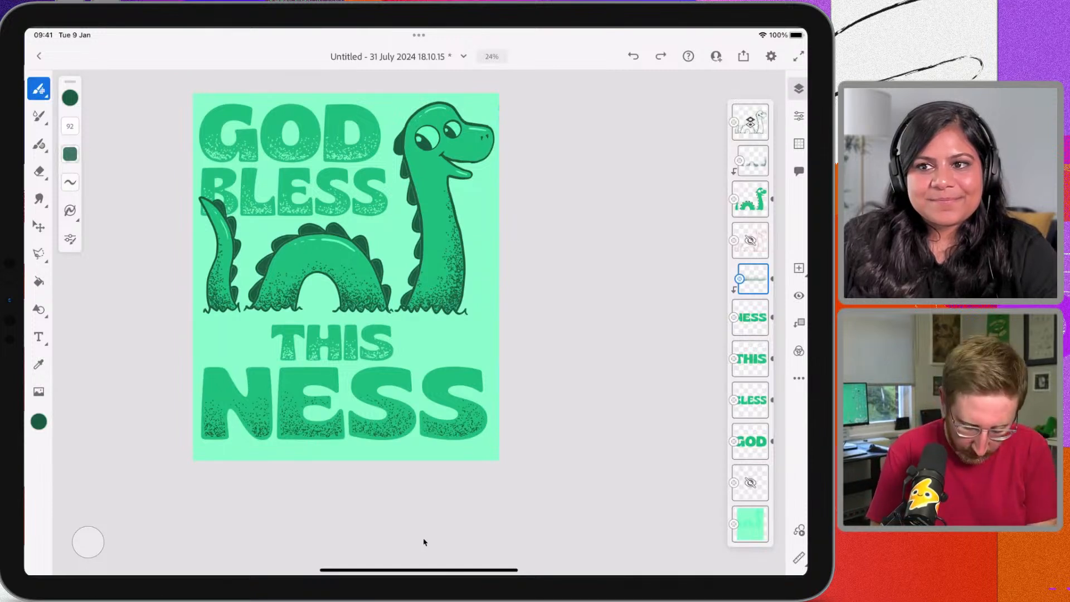
click(750, 441)
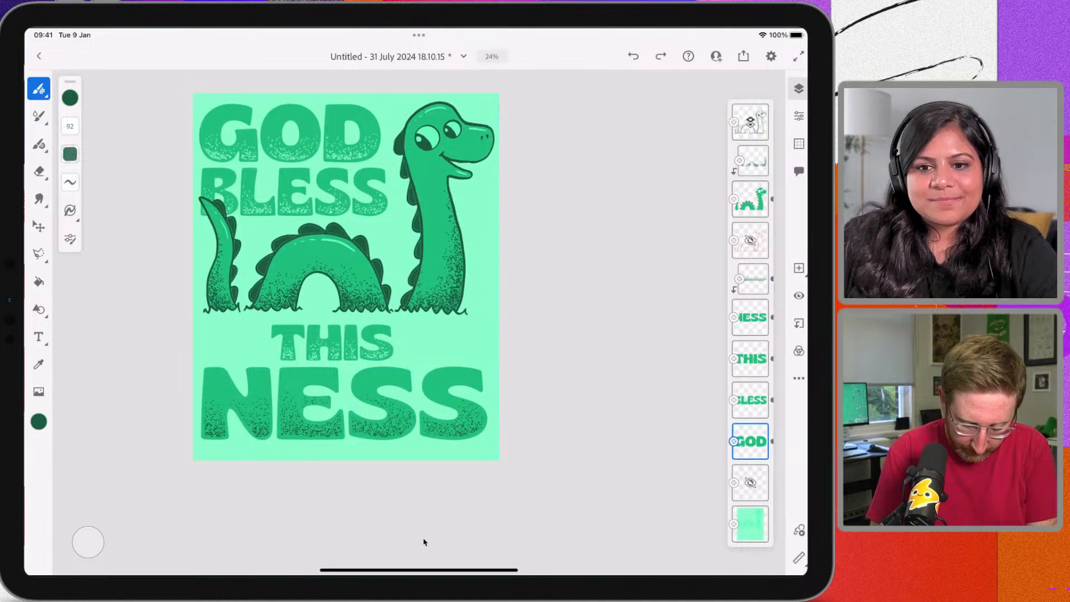
drag(760, 440, 734, 441)
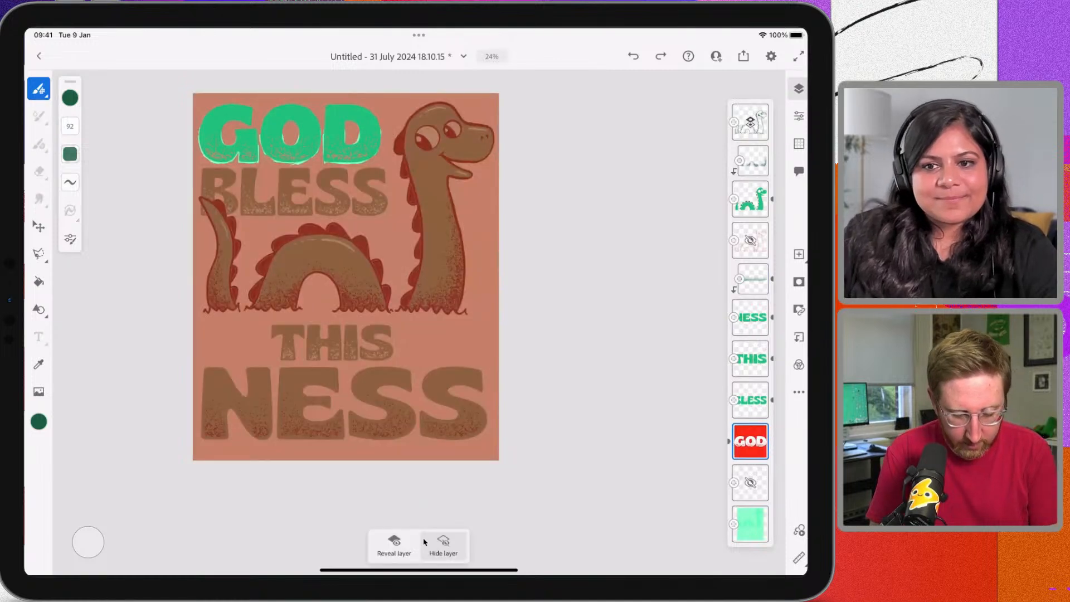
scroll(345, 276, up, 3)
click(38, 89)
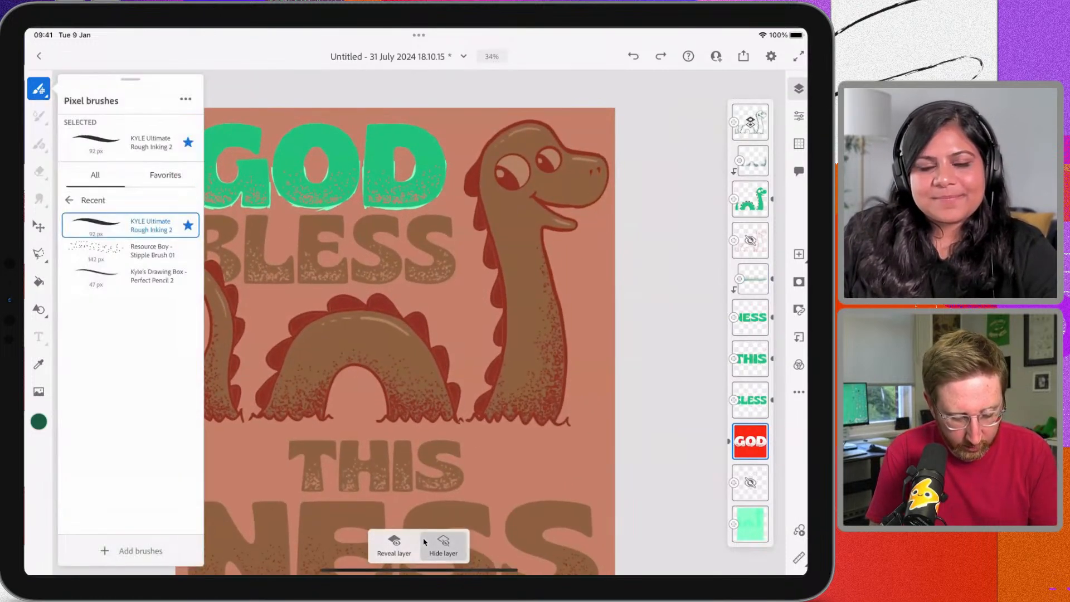
click(130, 250)
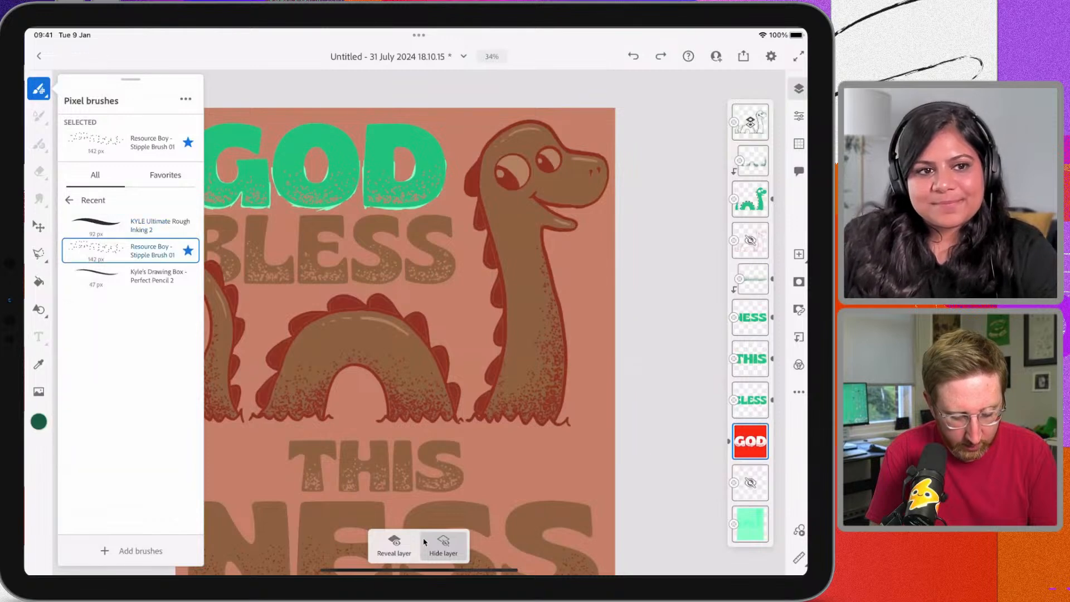
click(38, 89)
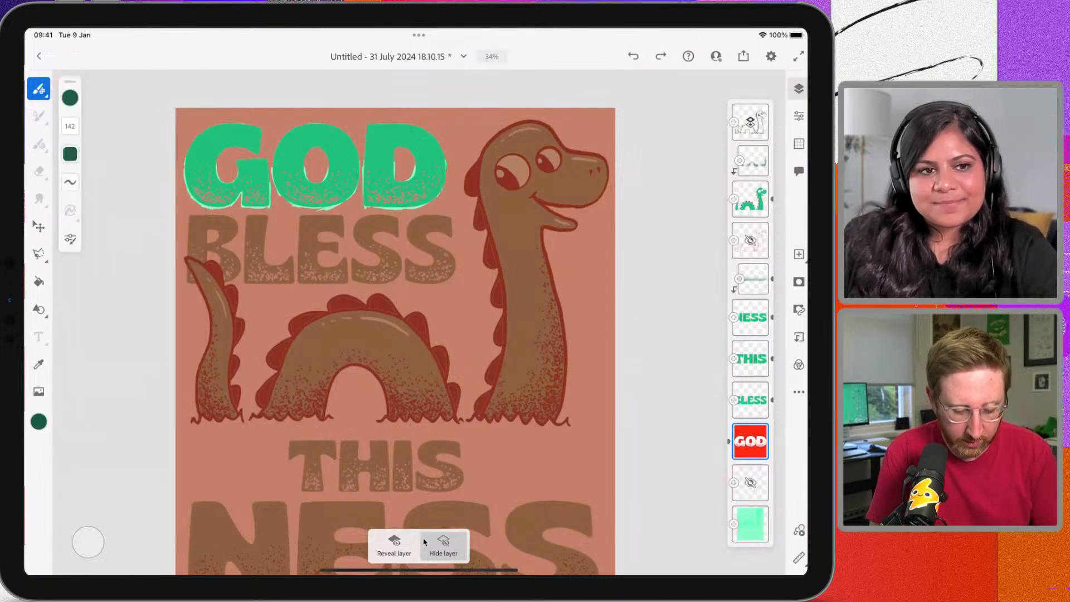
scroll(395, 312, up, 3)
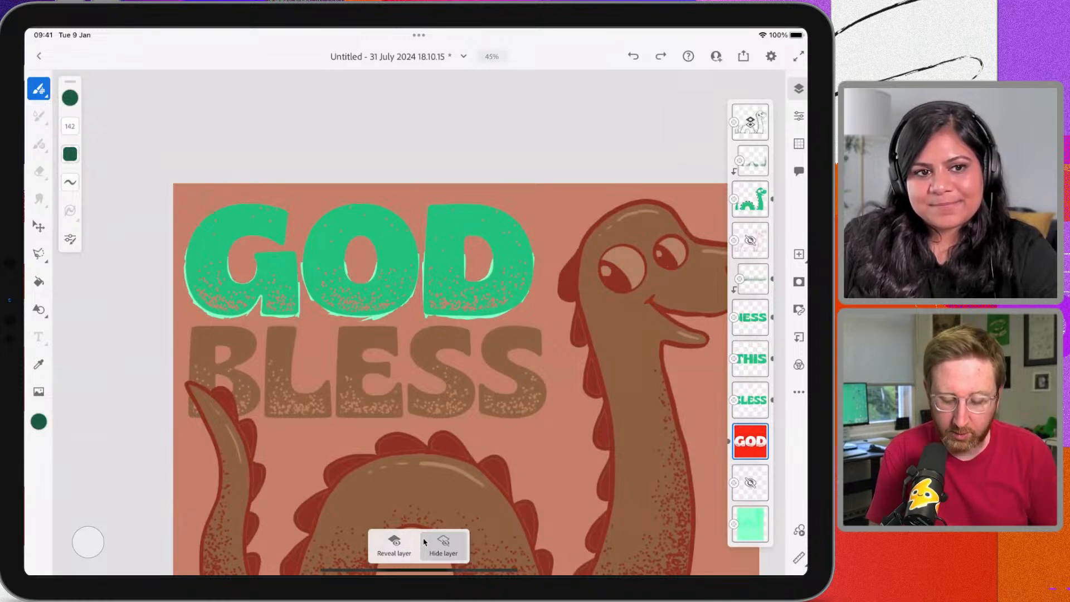
scroll(423, 541, down, 2)
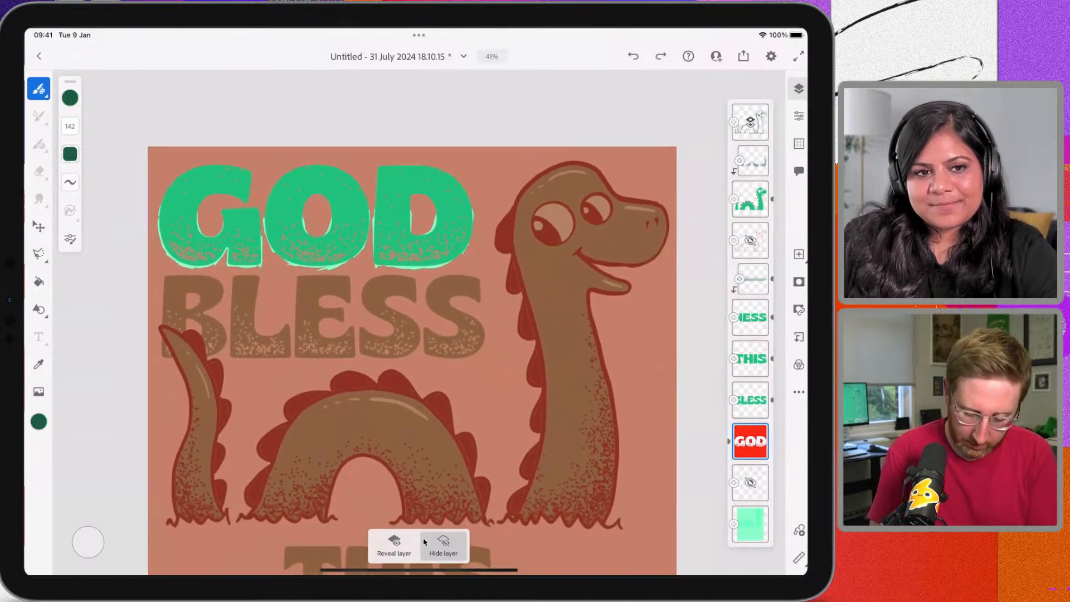
click(424, 541)
scroll(423, 542, down, 2)
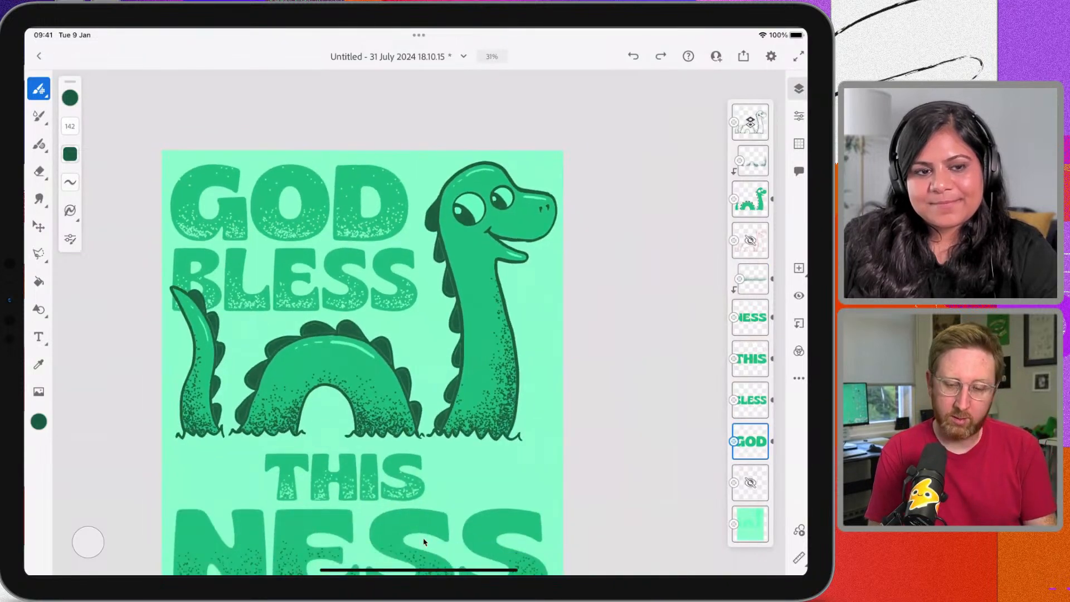
Examine the stipple mask on the BLESS layer and return to the layer's contents
scroll(423, 542, up, 2)
scroll(423, 542, up, 1)
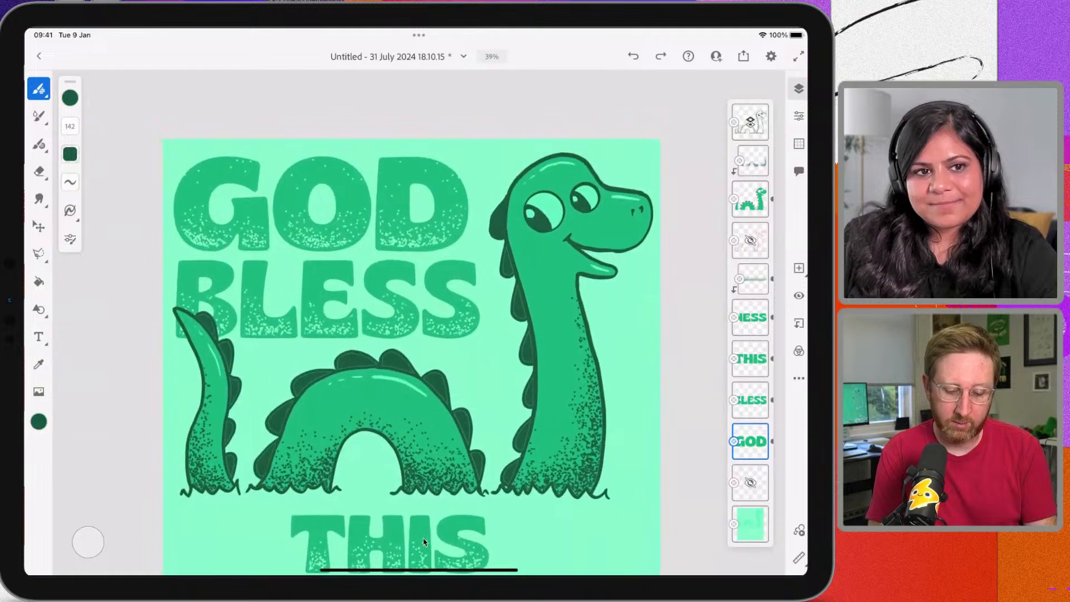
scroll(423, 541, down, 1)
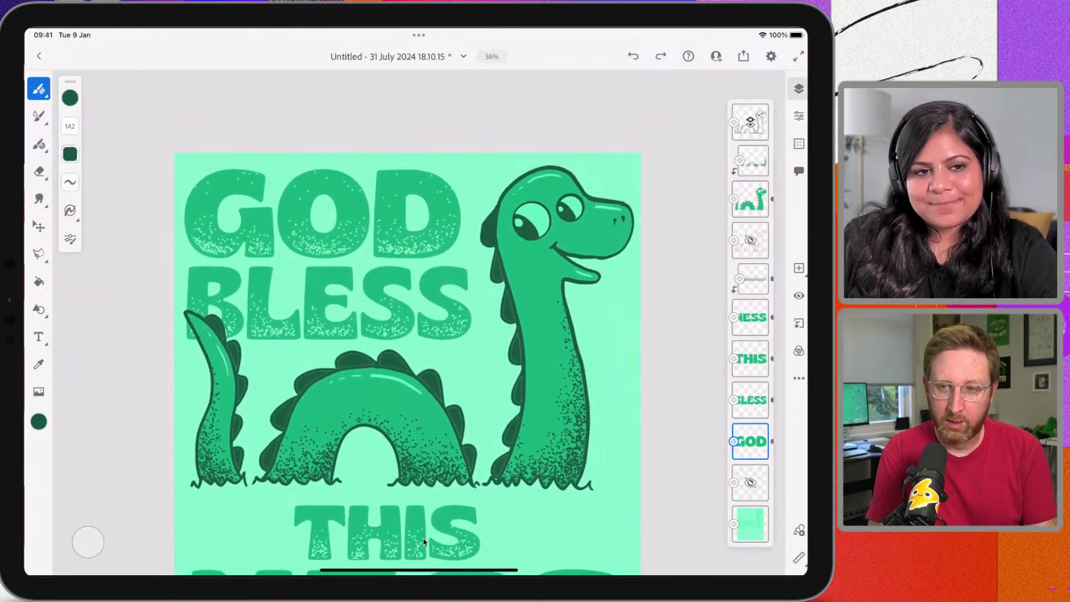
scroll(423, 541, down, 1)
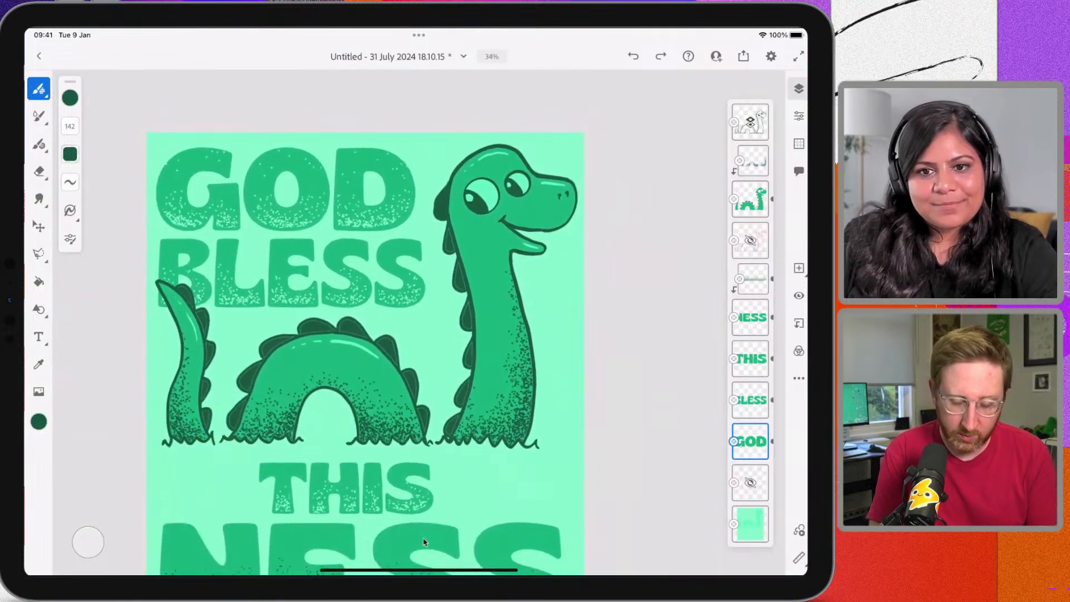
click(750, 400)
drag(750, 400, 725, 400)
click(763, 399)
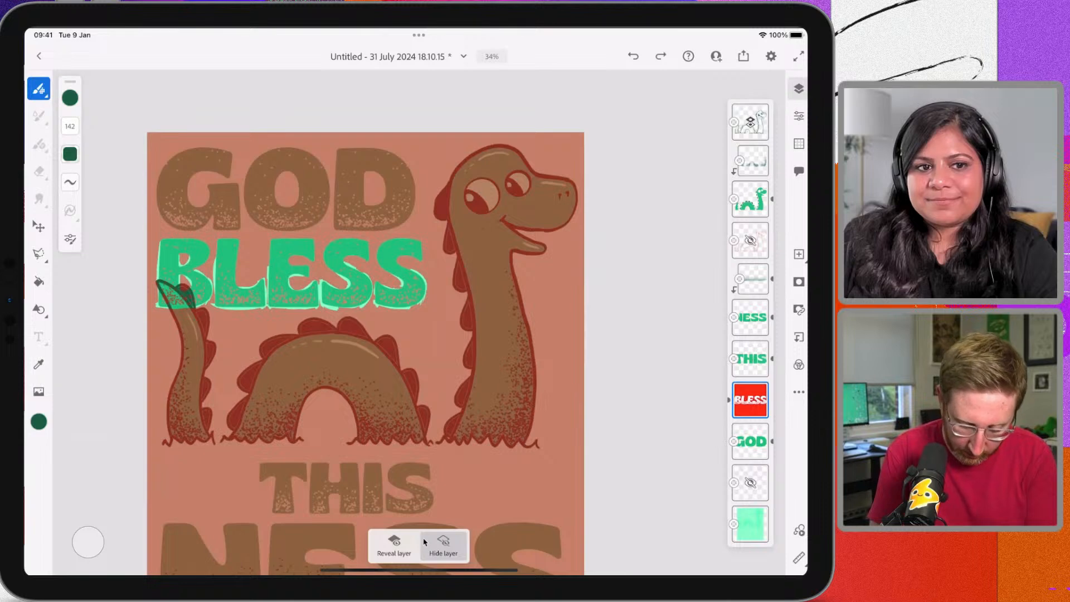
click(749, 399)
click(749, 399)
drag(741, 399, 772, 399)
Examine the masks on the THIS and NESS layers in turn, switching each back to its layer contents
click(750, 358)
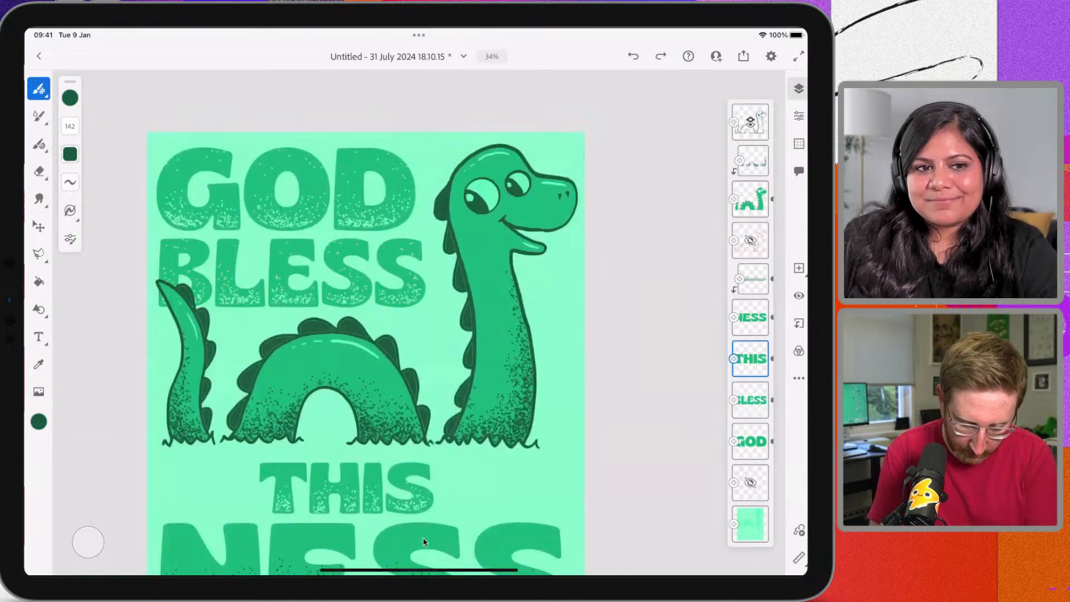
scroll(424, 541, down, 2)
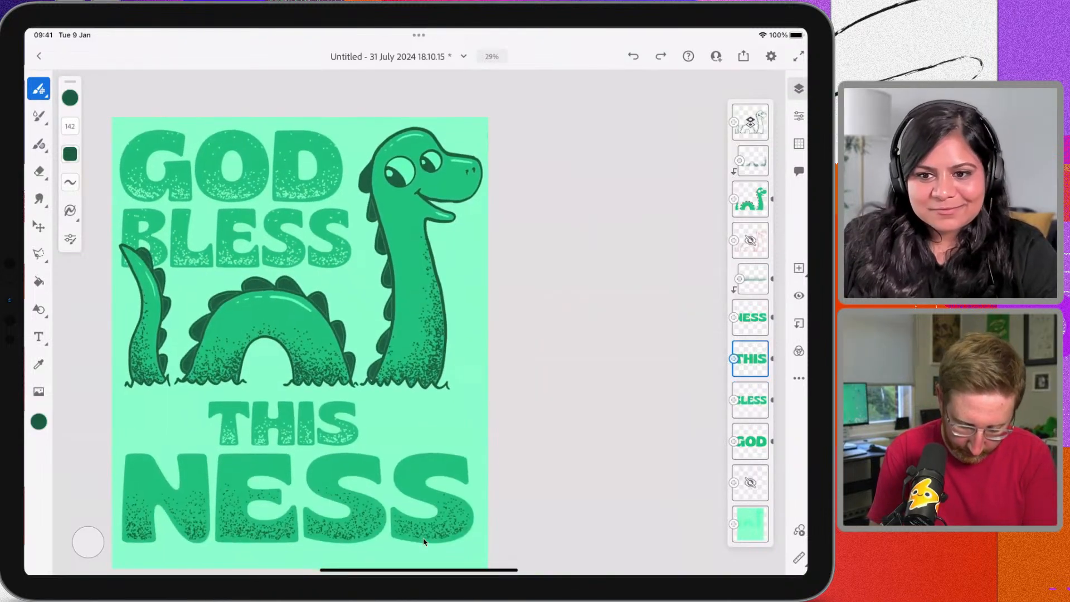
drag(766, 359, 736, 358)
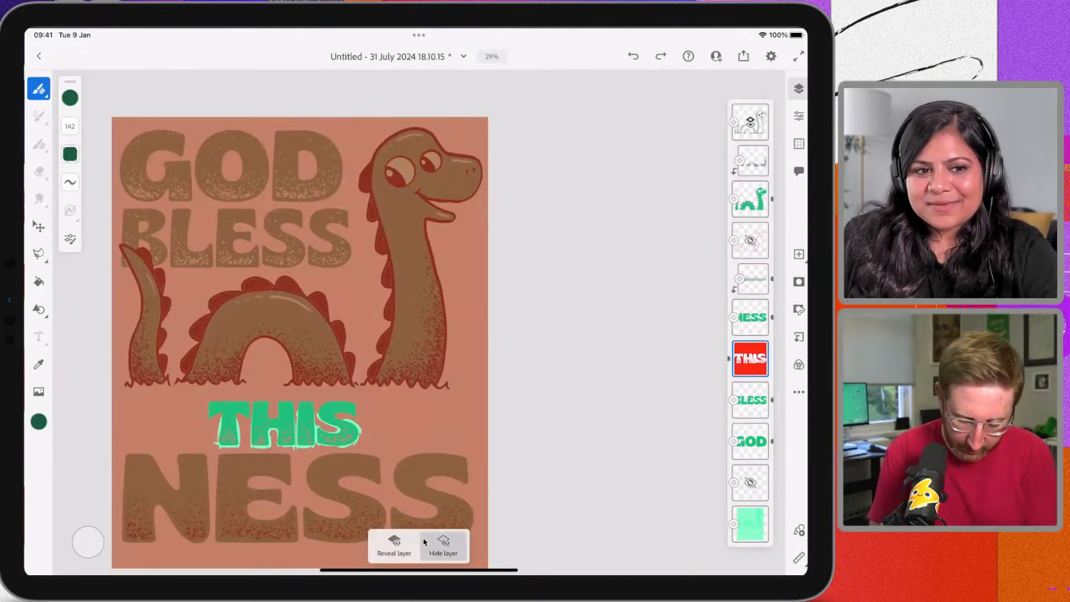
drag(735, 358, 766, 358)
scroll(423, 542, down, 3)
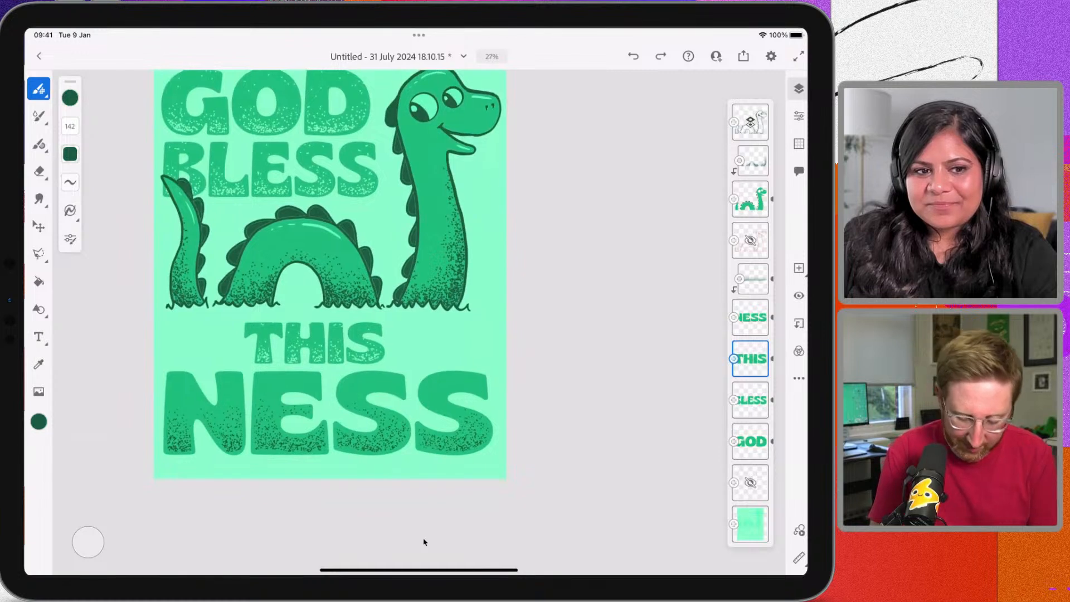
click(750, 317)
click(750, 317)
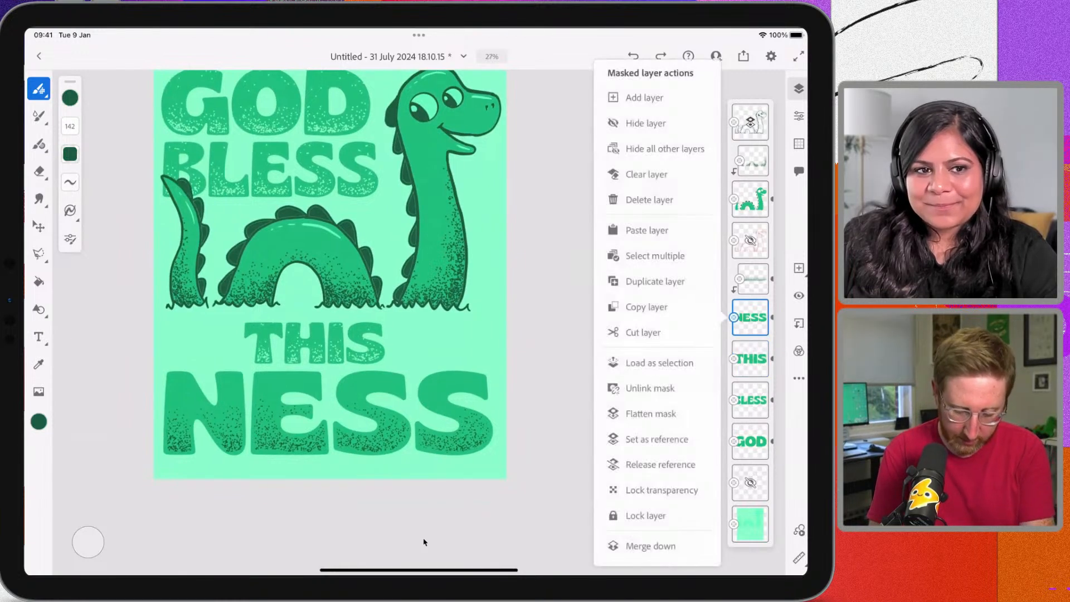
click(752, 278)
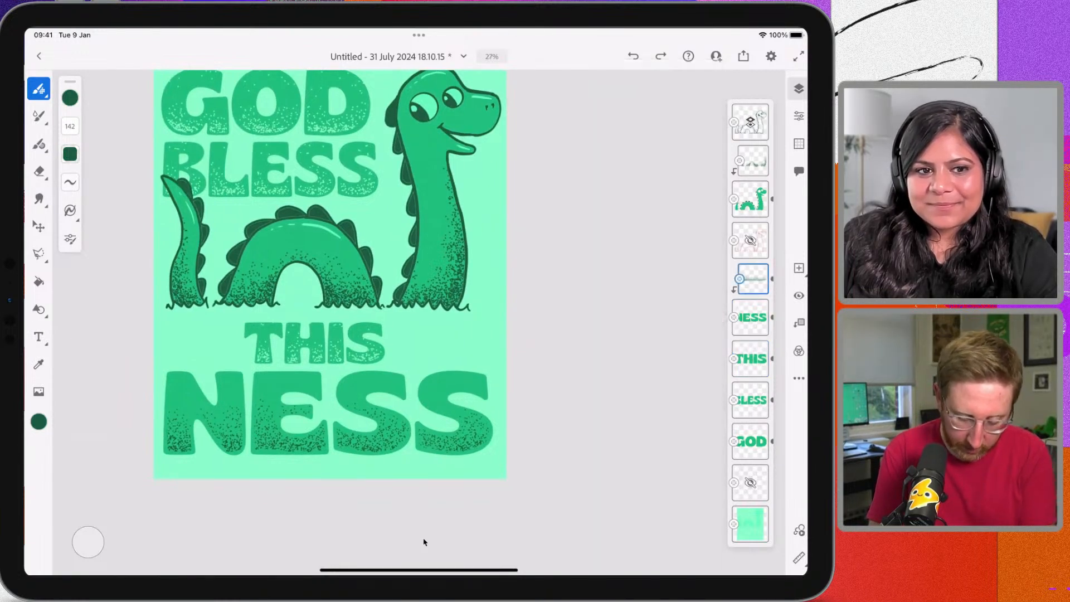
click(750, 317)
click(749, 317)
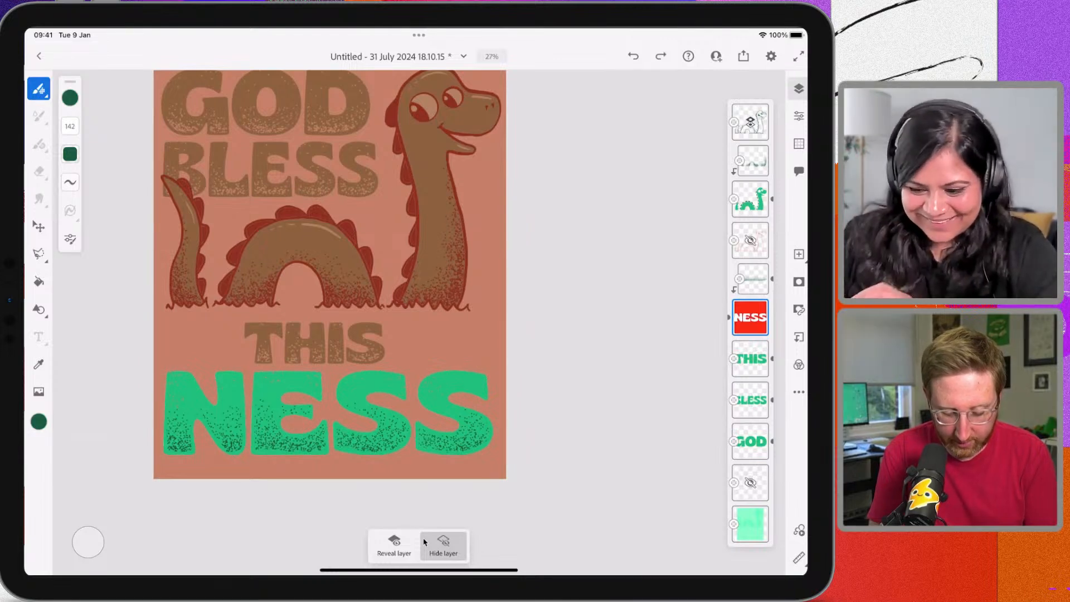
click(423, 542)
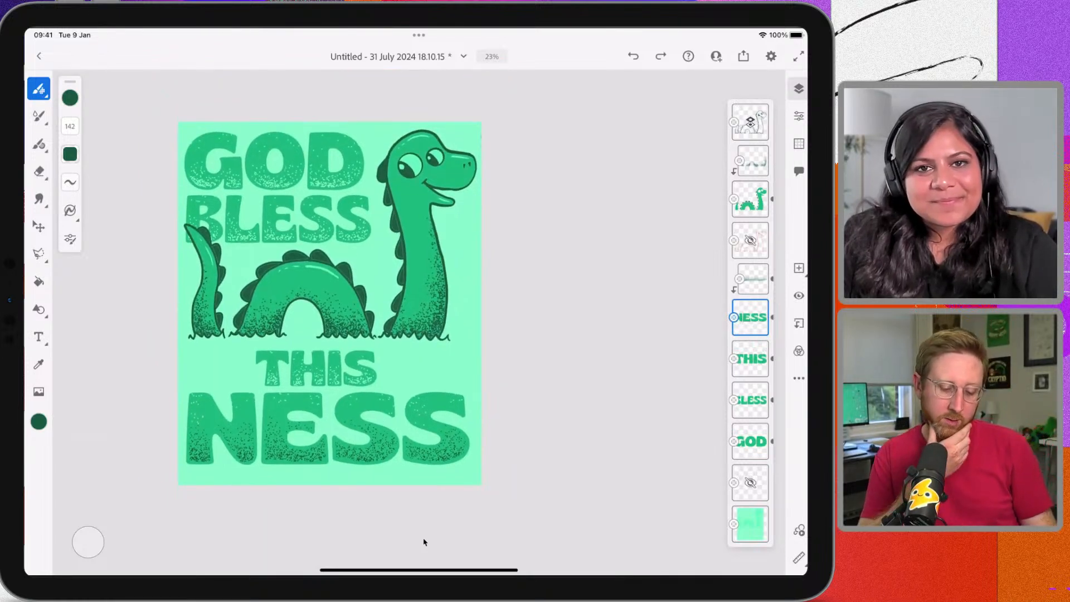
scroll(423, 542, down, 1)
scroll(423, 542, down, 1)
scroll(423, 542, up, 2)
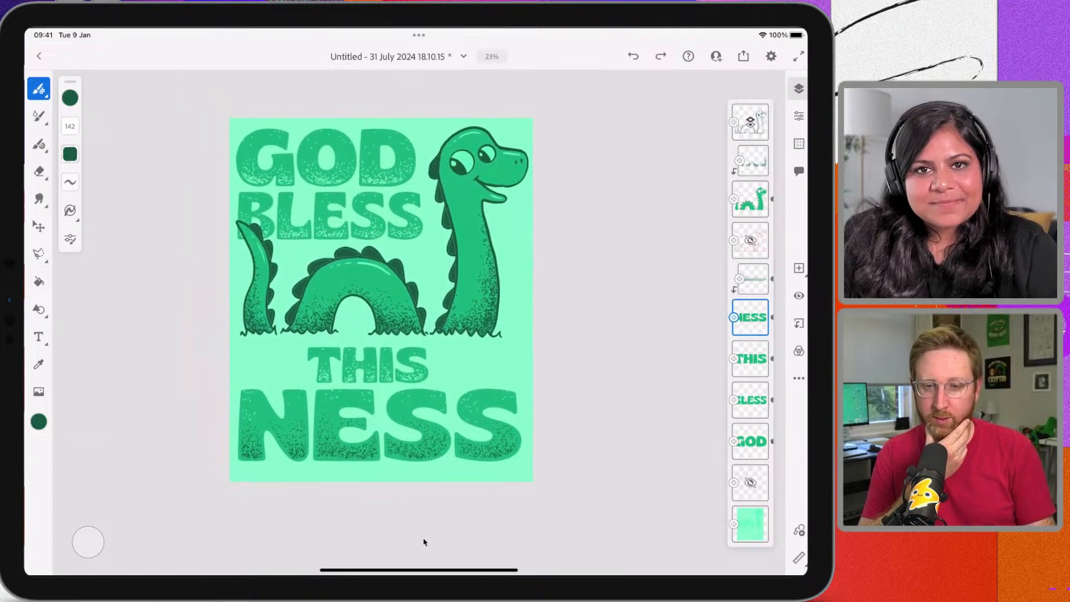
scroll(423, 542, left, 2)
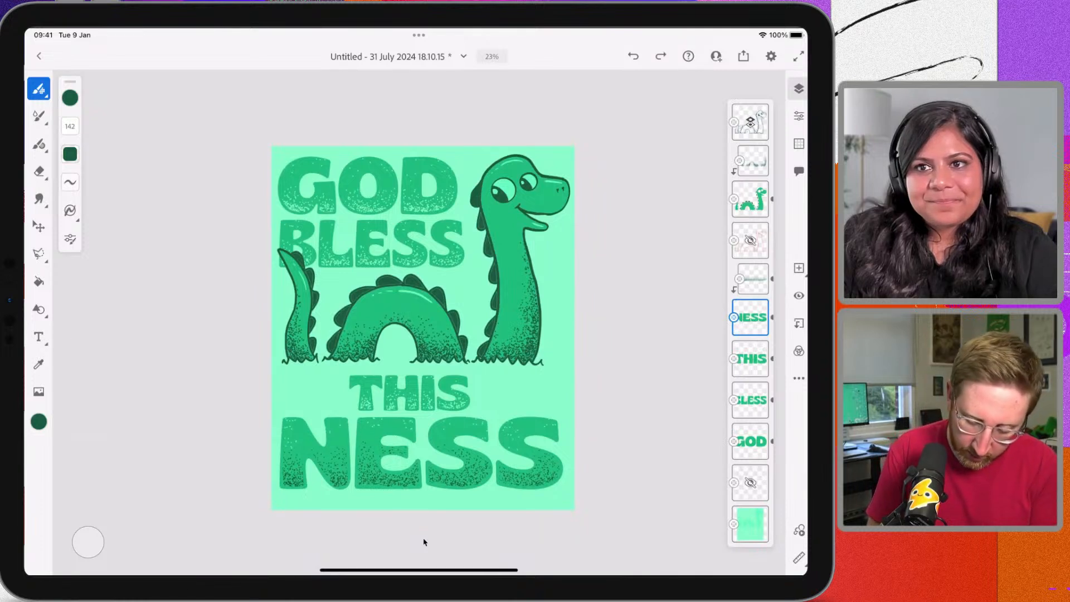
click(750, 199)
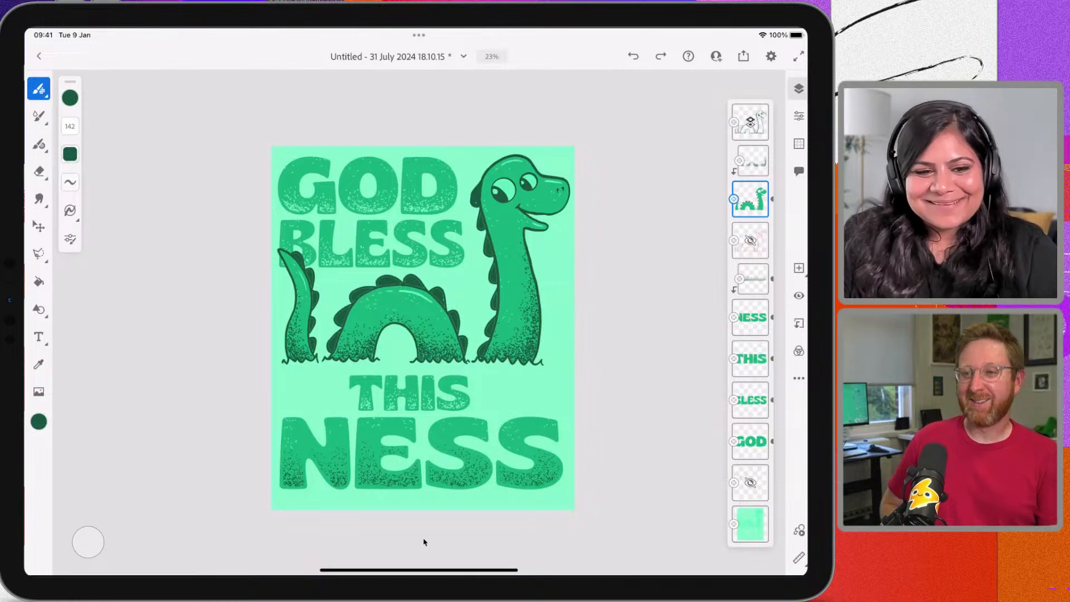
scroll(423, 542, up, 1)
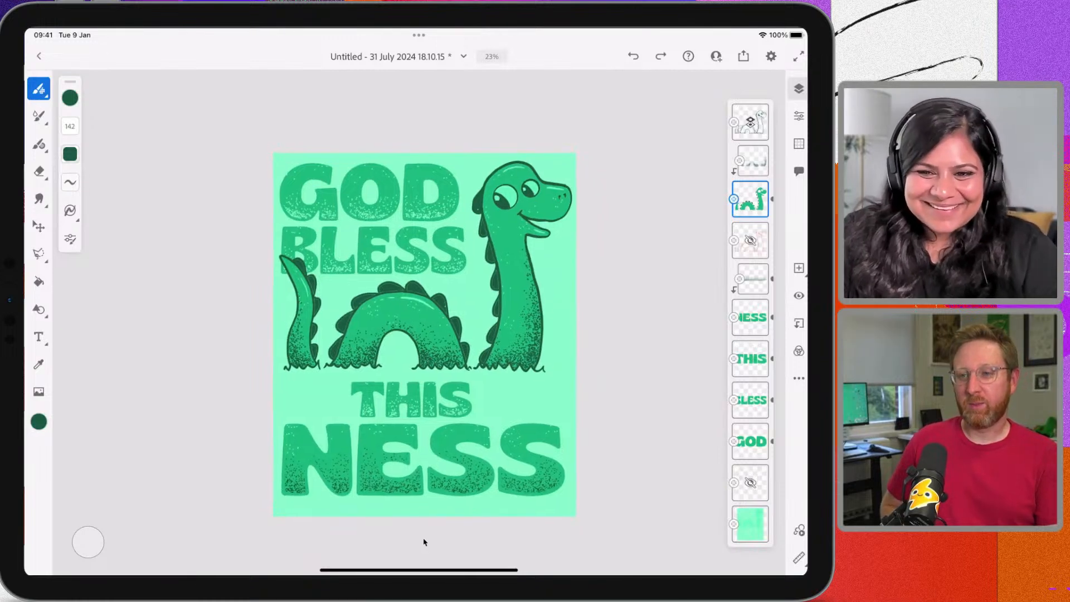
scroll(423, 542, up, 1)
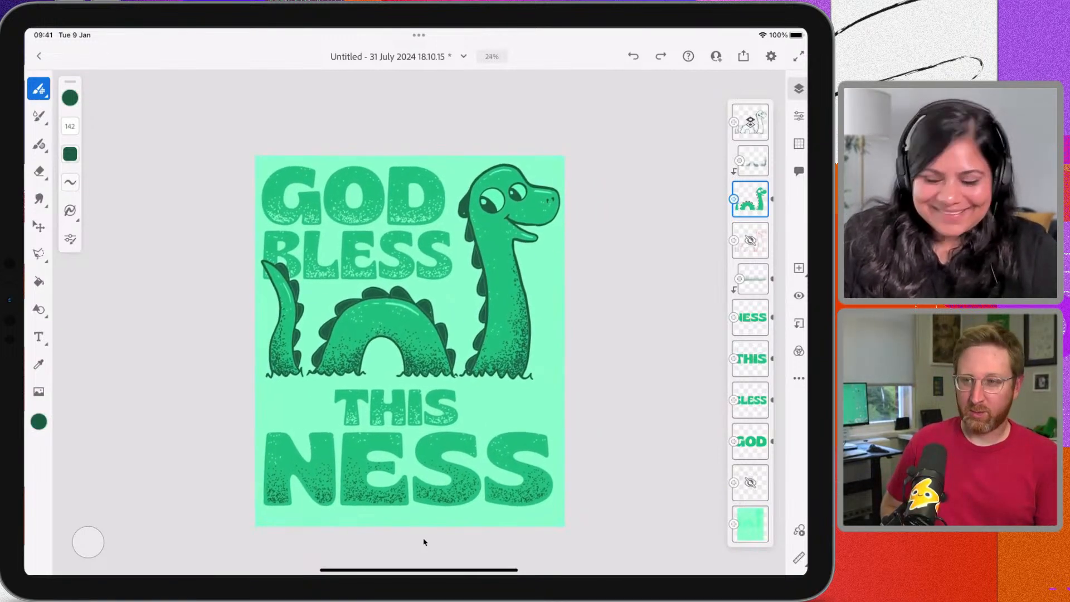
scroll(423, 542, up, 2)
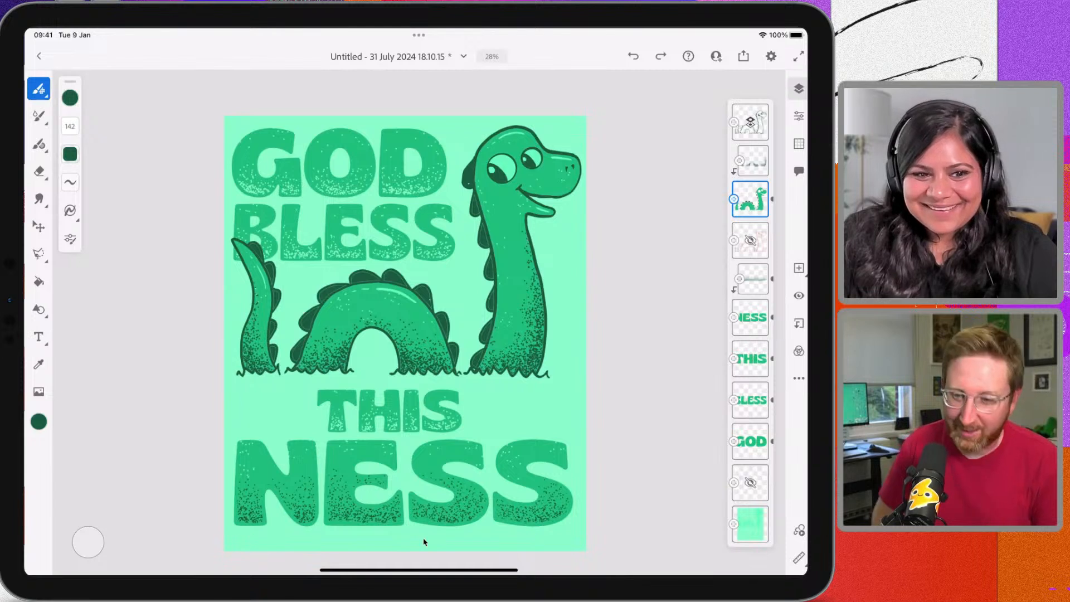
Add a new empty layer and place it directly beneath the GOD layer
click(750, 441)
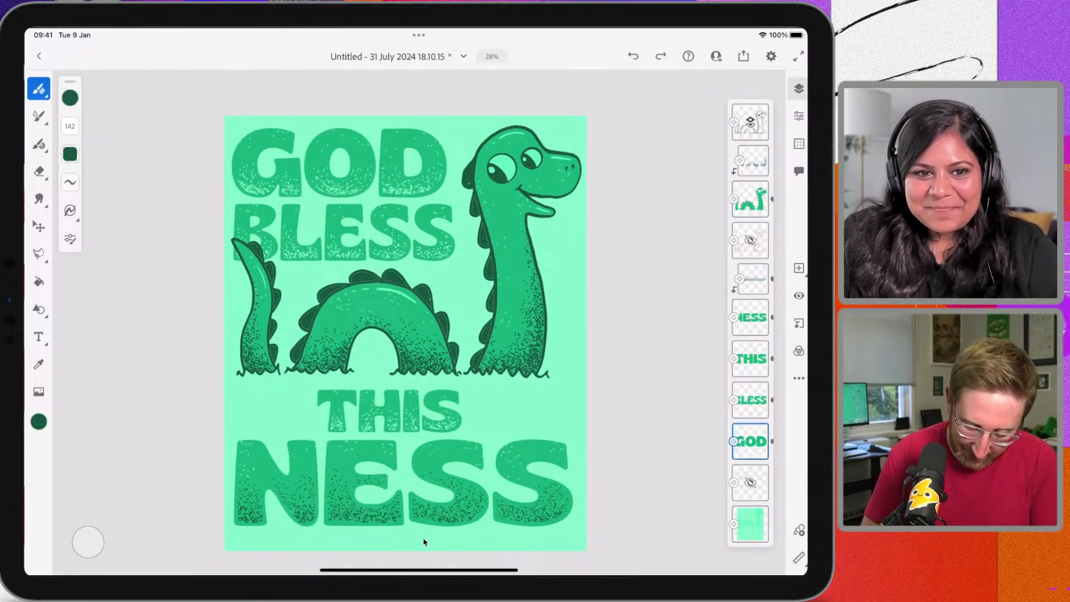
click(799, 268)
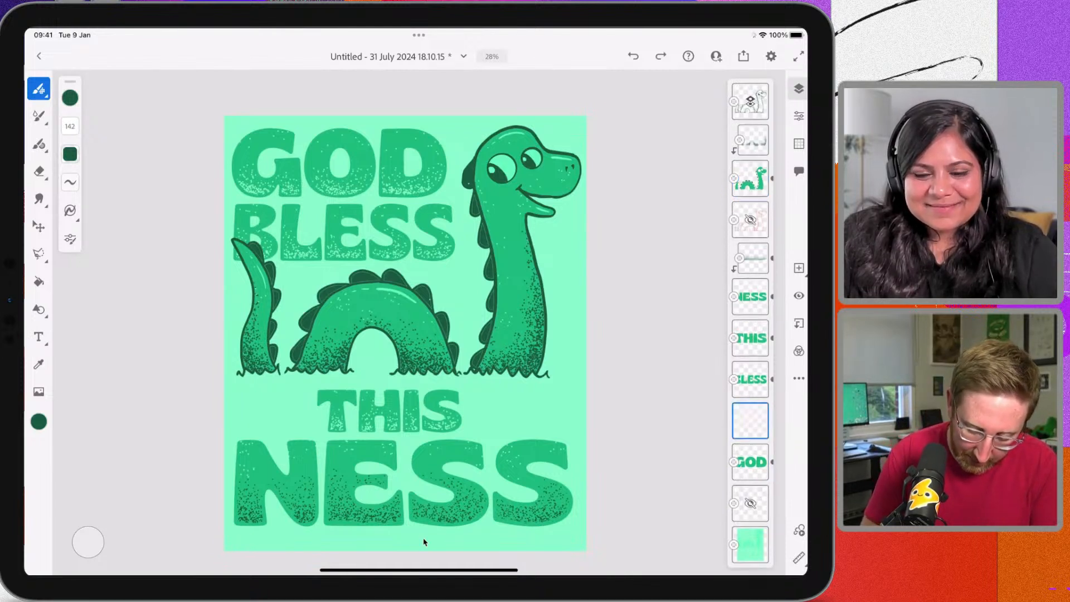
drag(749, 420, 751, 480)
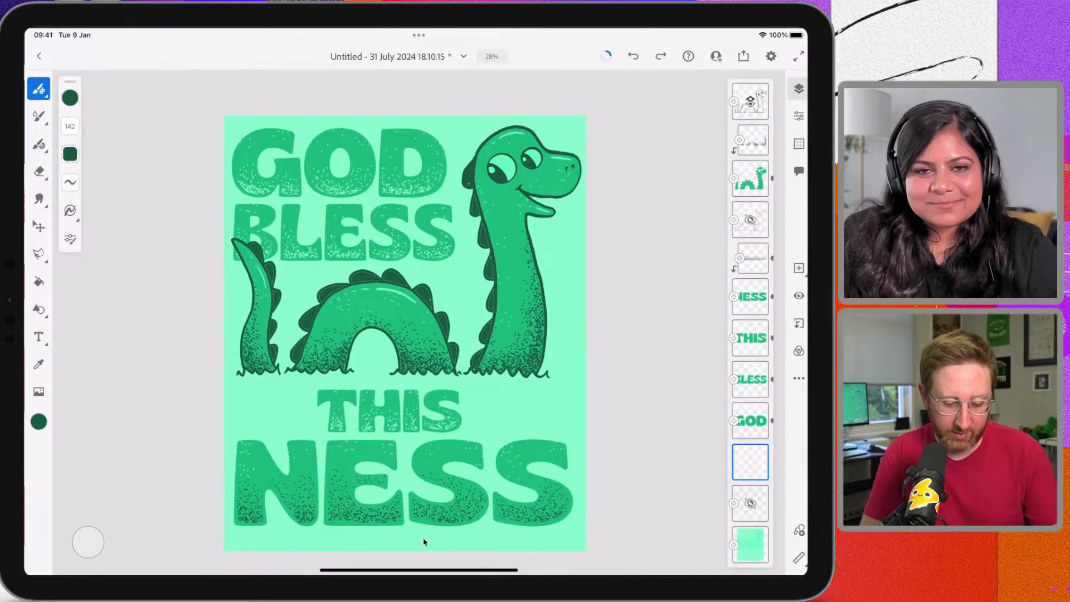
Ink dark green wavy water lines on both sides of THIS with the KYLE Ultimate Rough Inking 2 brush at size 92
click(38, 89)
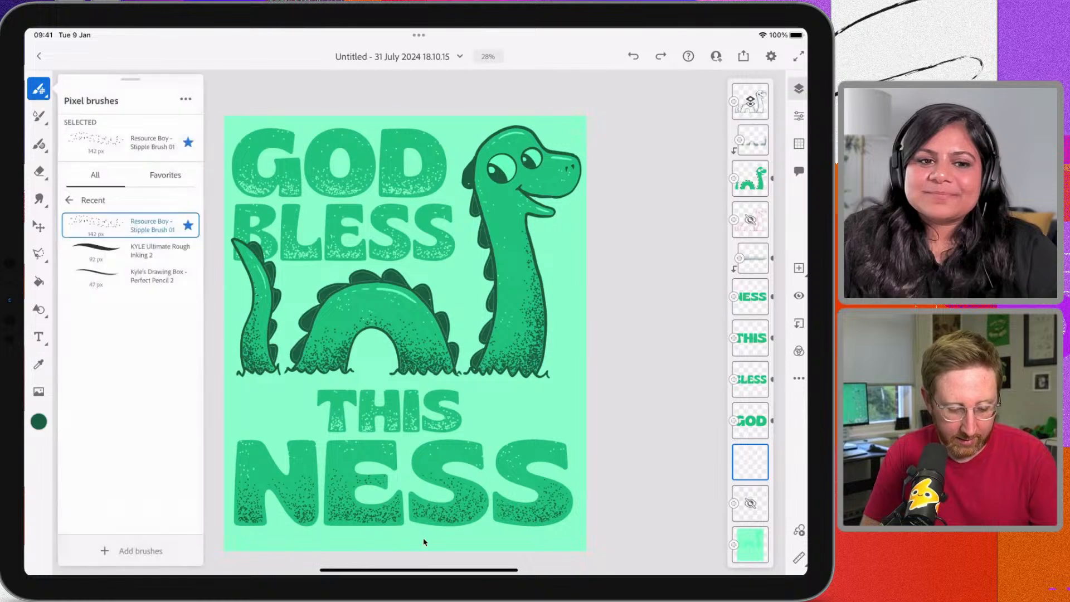
click(151, 251)
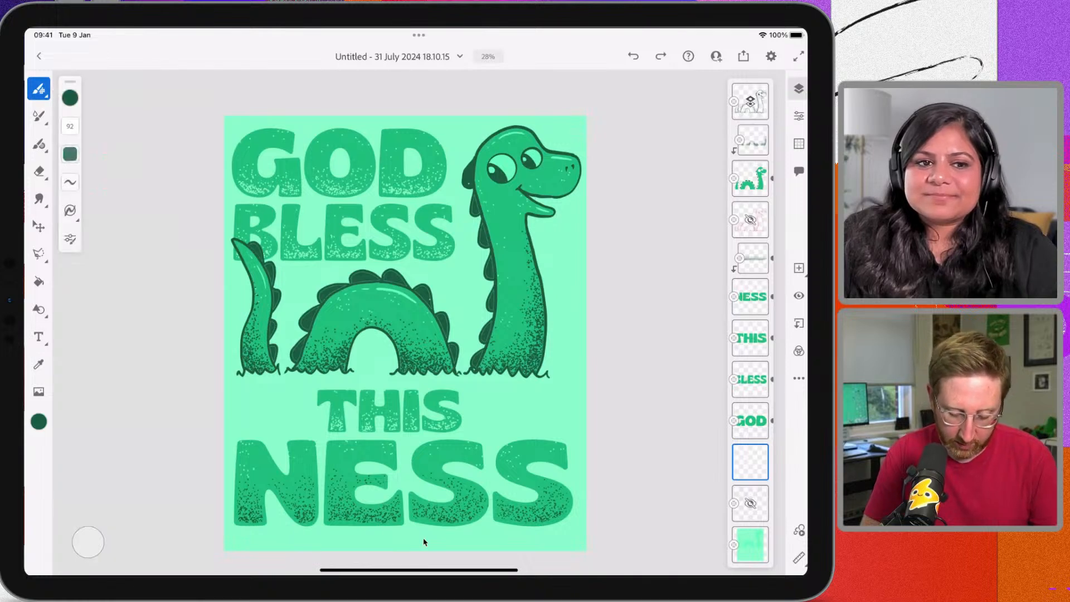
scroll(424, 542, up, 3)
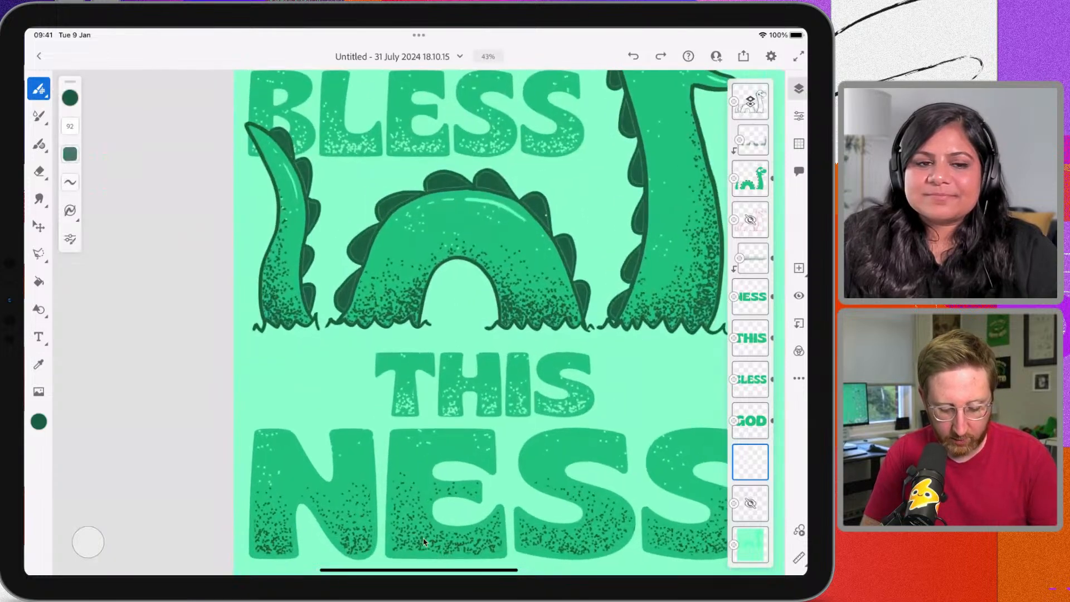
drag(355, 391, 304, 394)
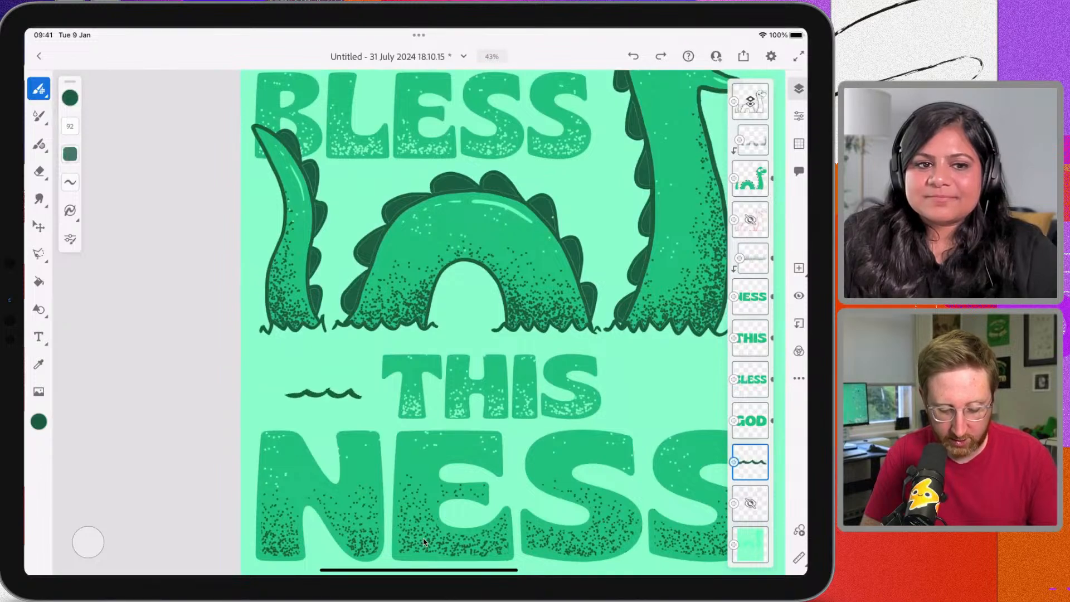
scroll(423, 542, down, 1)
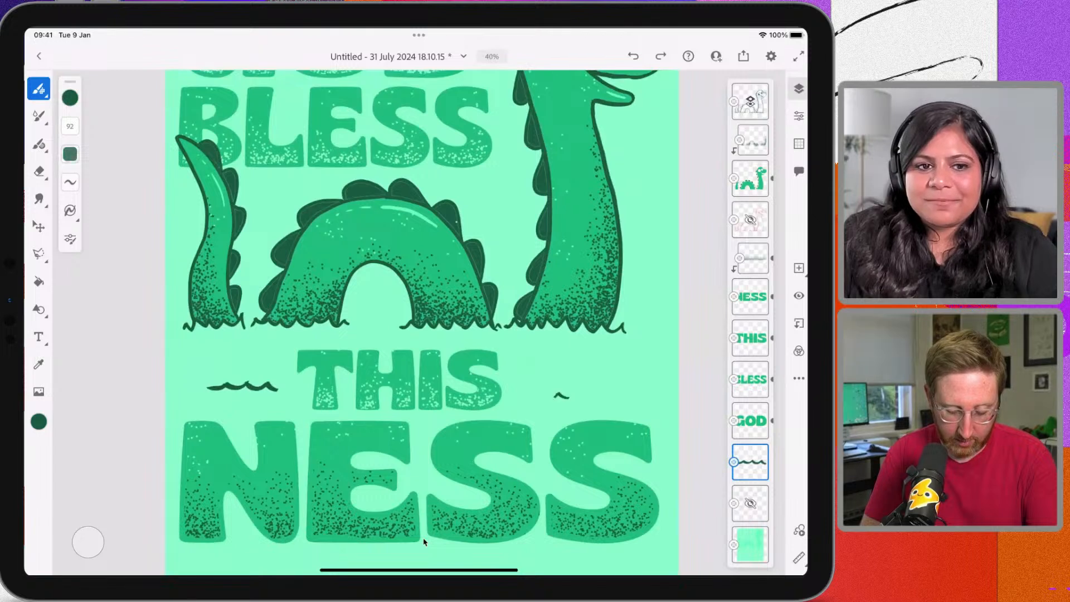
drag(568, 395, 518, 393)
drag(633, 366, 566, 361)
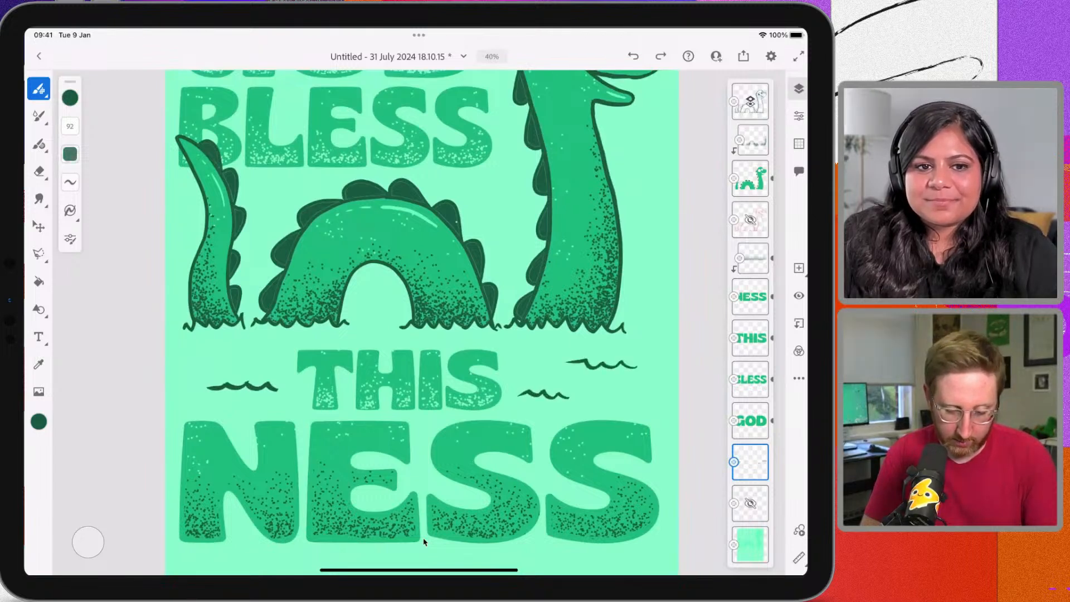
key(ctrl+z)
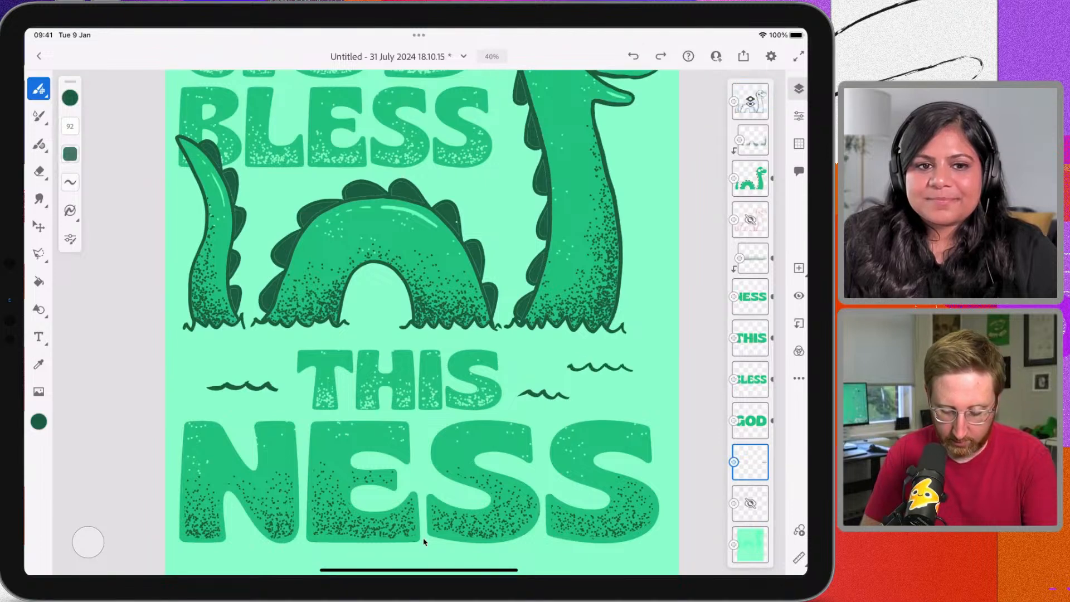
Ink a short wave inside the arch of the monster's hump and undo the stroke started between tail and hump
scroll(423, 542, down, 2)
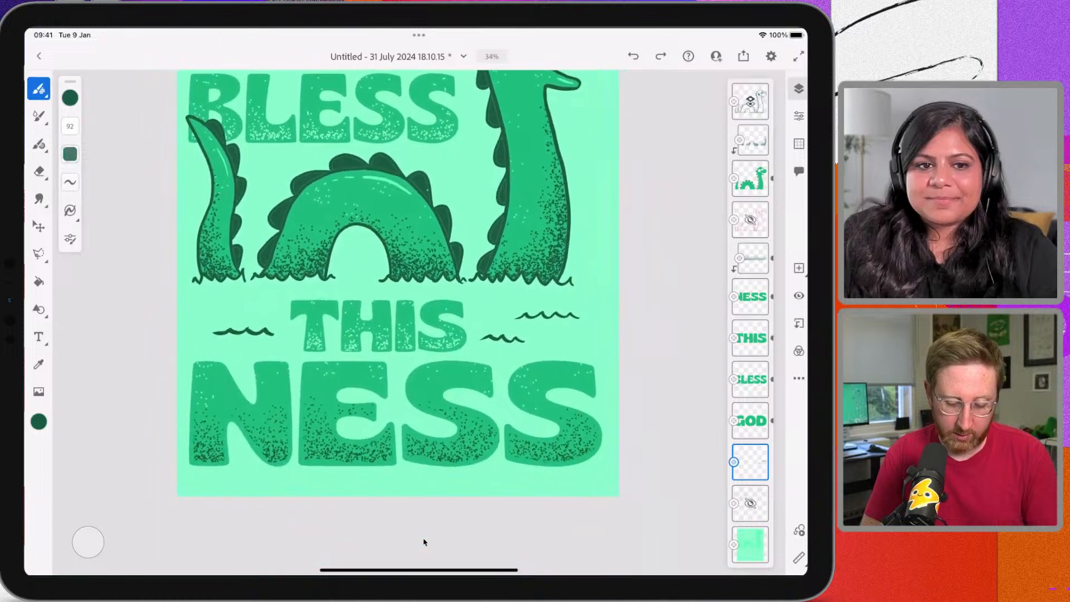
scroll(423, 542, up, 3)
scroll(423, 542, down, 2)
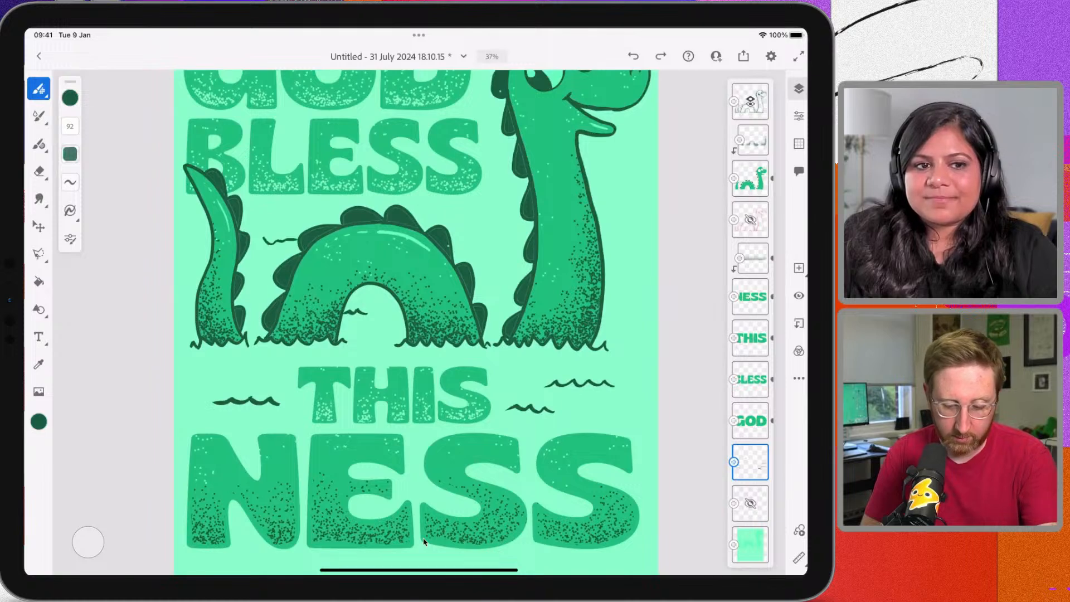
key(ctrl+z)
scroll(423, 542, up, 3)
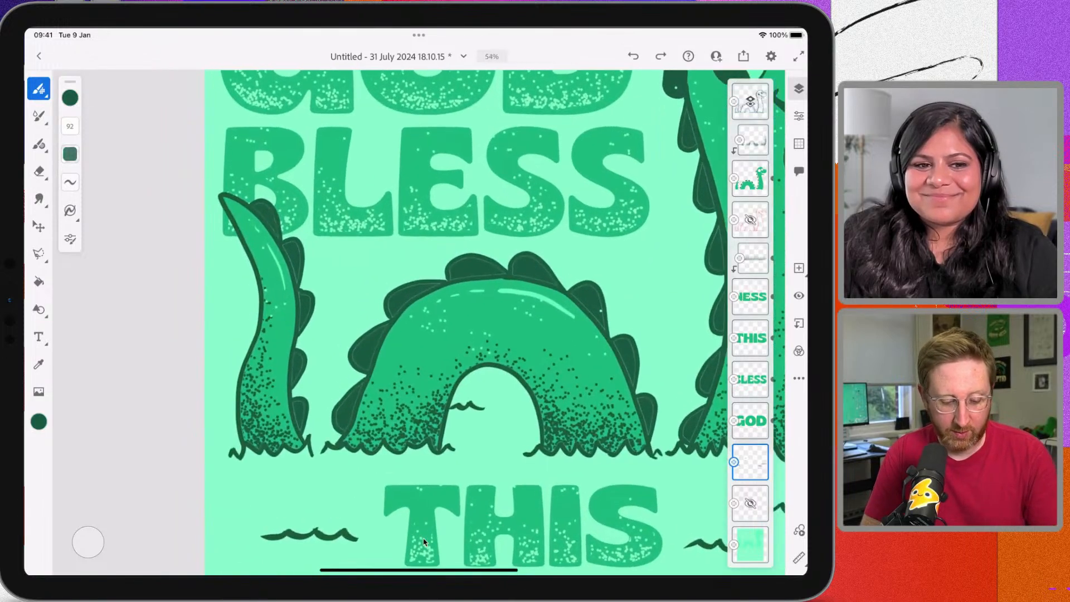
Reduce the brush size to 64 and ink a finer wave line between the monster's tail and hump
key([)
key([)
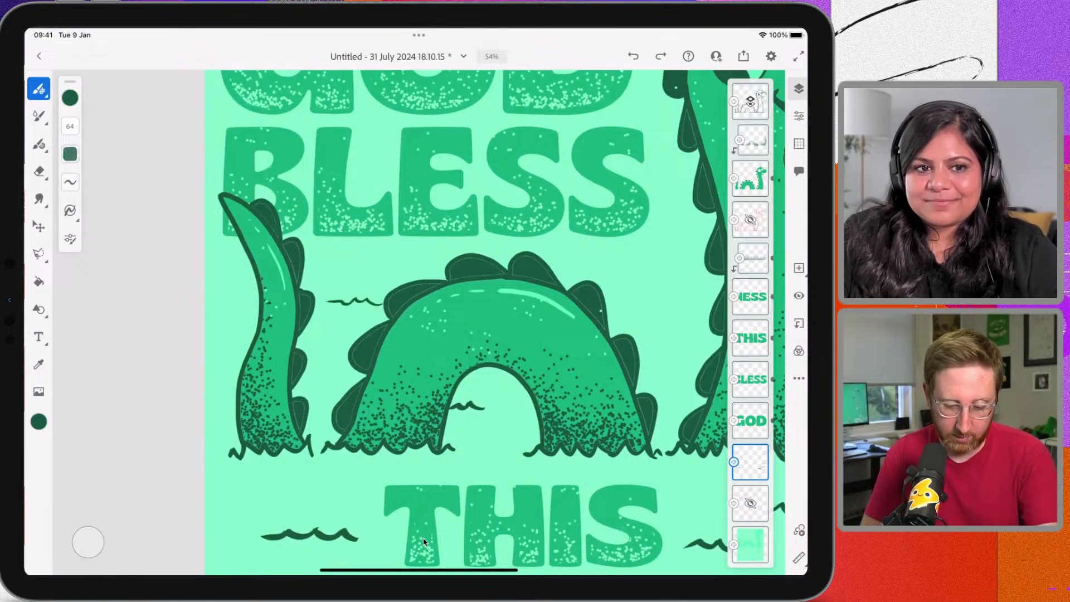
key(ctrl+z)
drag(366, 296, 327, 302)
Ink fine dark green waves between the monster's hump and neck, undoing and redrawing the upper one
scroll(424, 334, right, 2)
scroll(423, 335, down, 2)
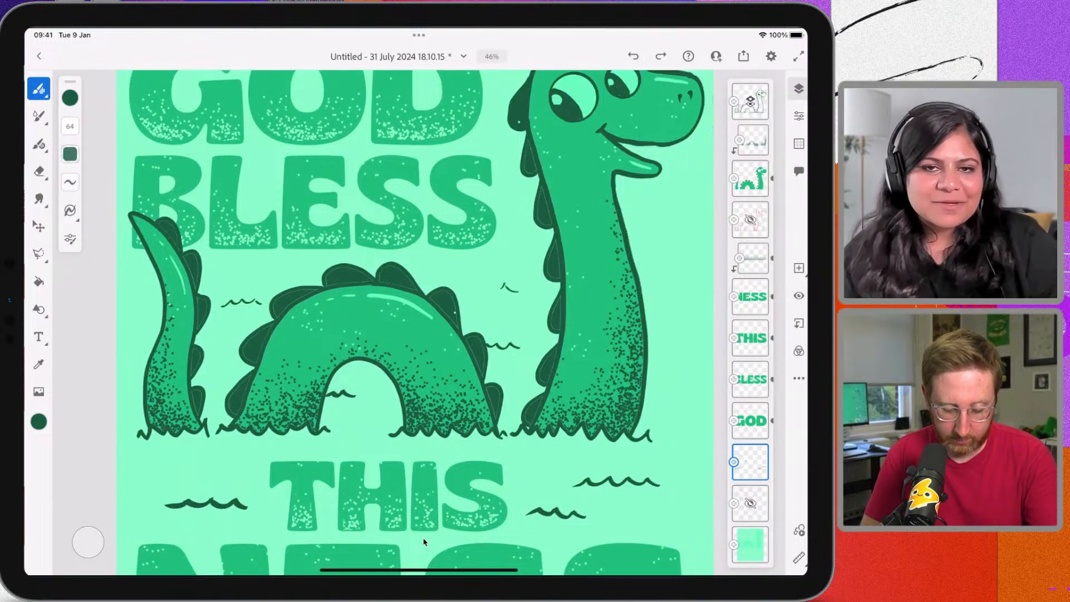
drag(498, 287, 483, 290)
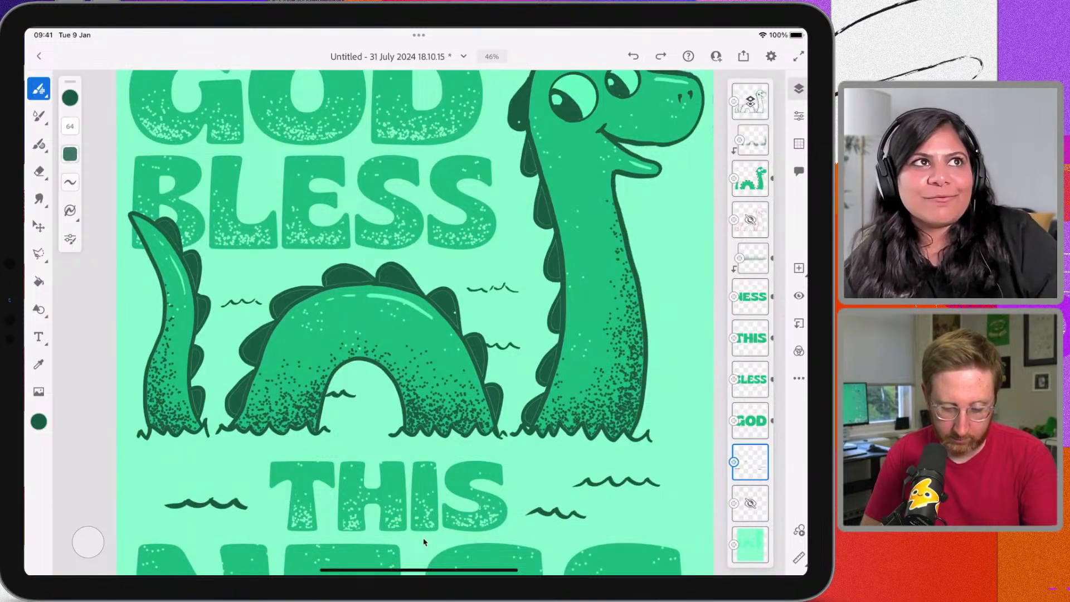
key(ctrl+z)
key(ctrl+z)
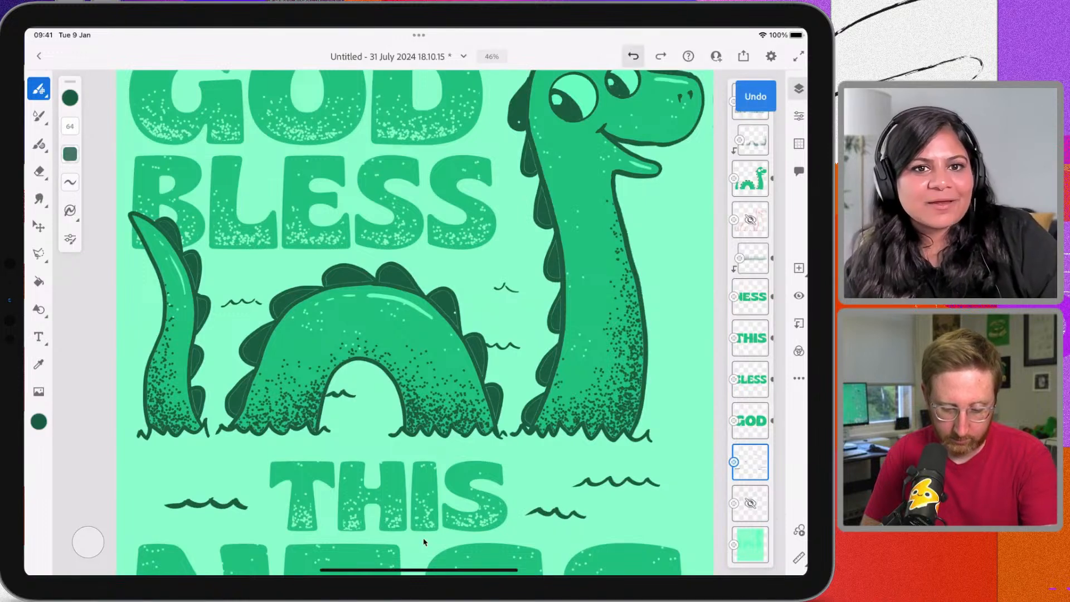
key(ctrl+z)
key(ctrl+z)
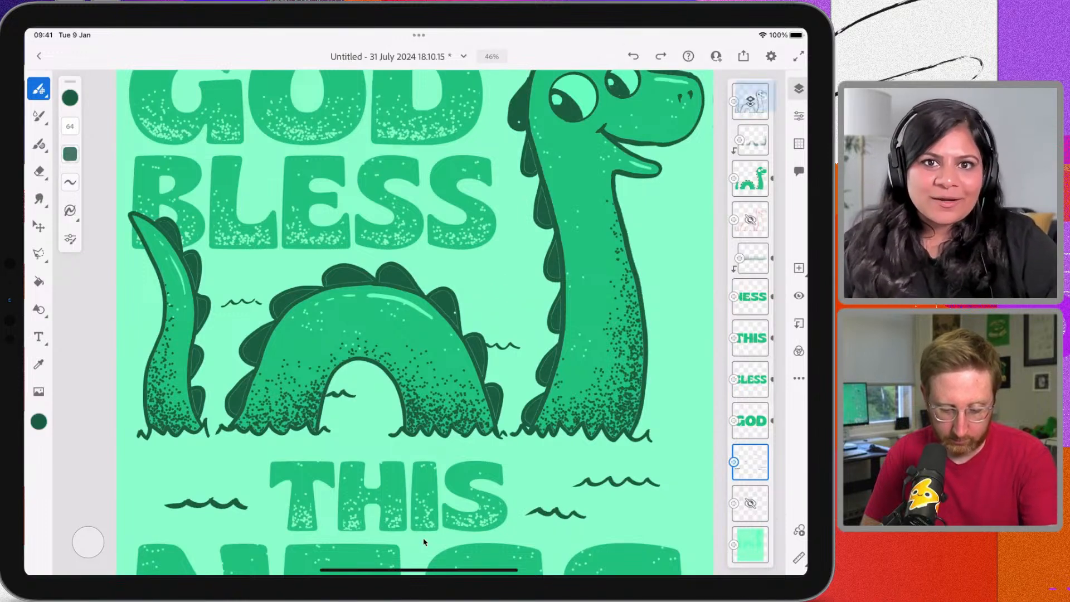
key(ctrl+shift+z)
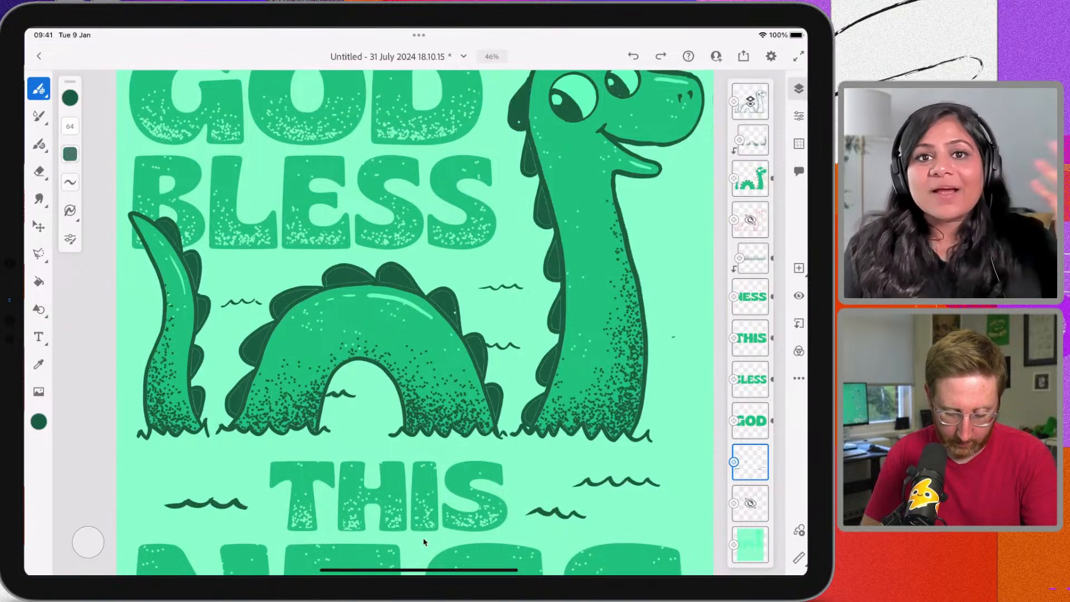
Ink short fine dark green waves on the far side of the neck and just outside the tail
drag(673, 336, 646, 334)
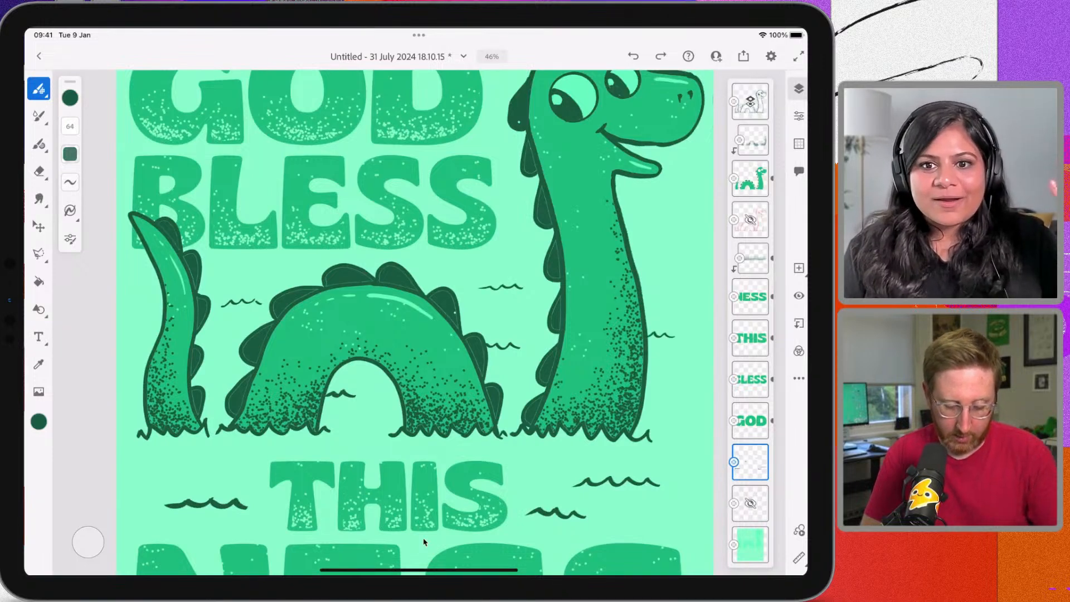
scroll(424, 542, left, 3)
scroll(424, 542, down, 1)
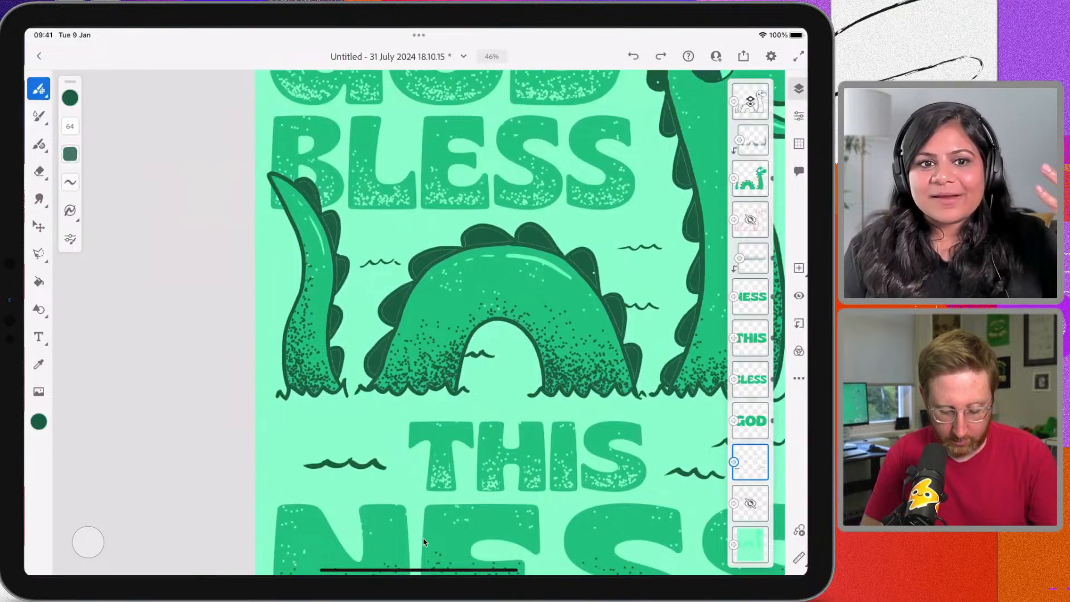
Sample the mid green from the N of NESS and ink lighter waves around the monster and THIS at brush size 88
scroll(423, 542, down, 3)
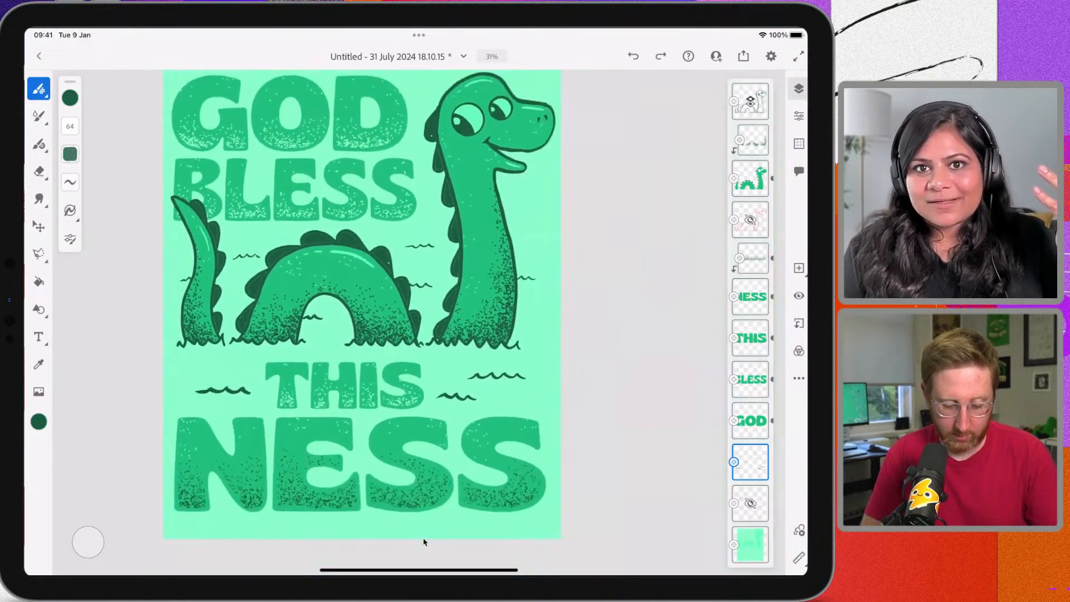
click(217, 446)
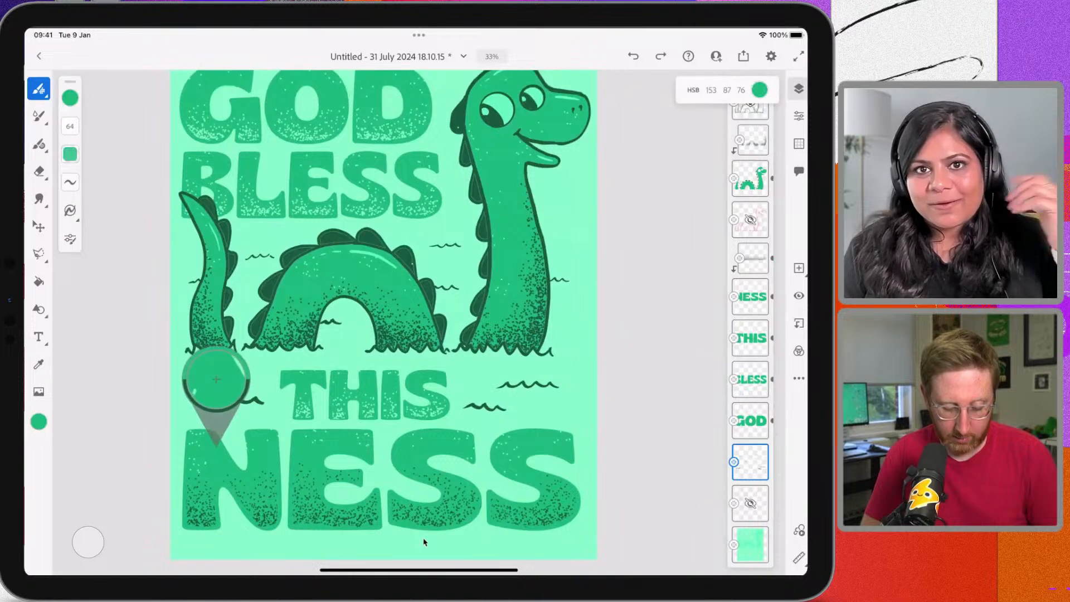
scroll(424, 542, up, 1)
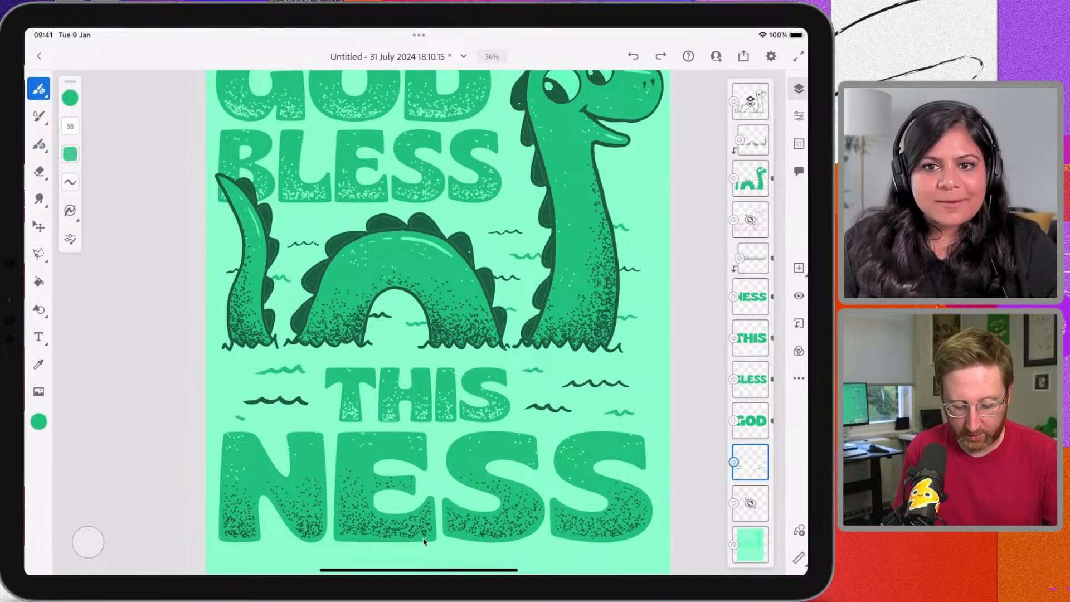
scroll(423, 542, down, 2)
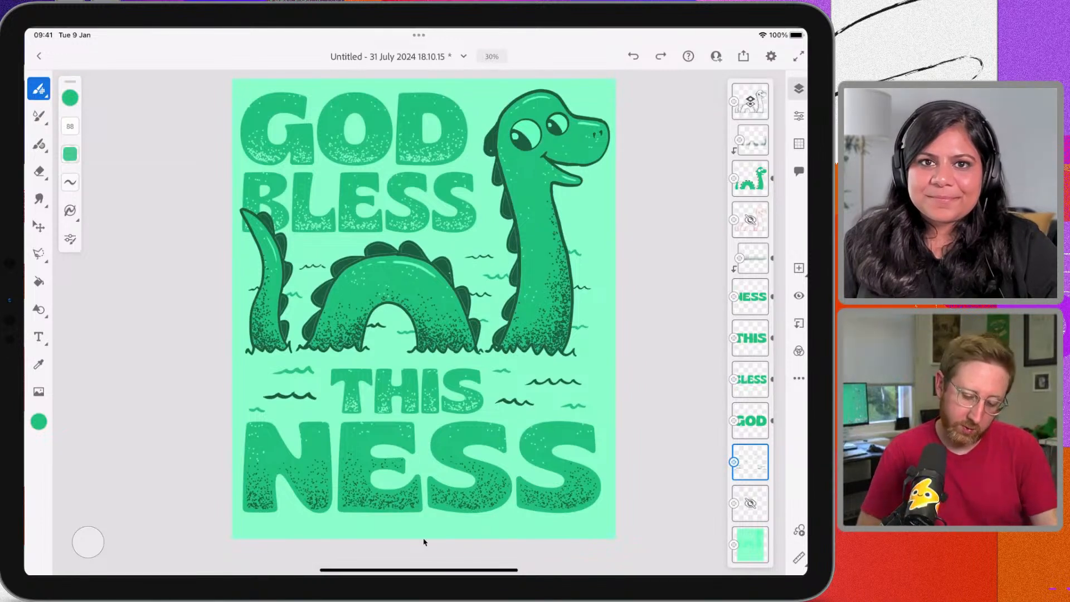
scroll(423, 541, left, 1)
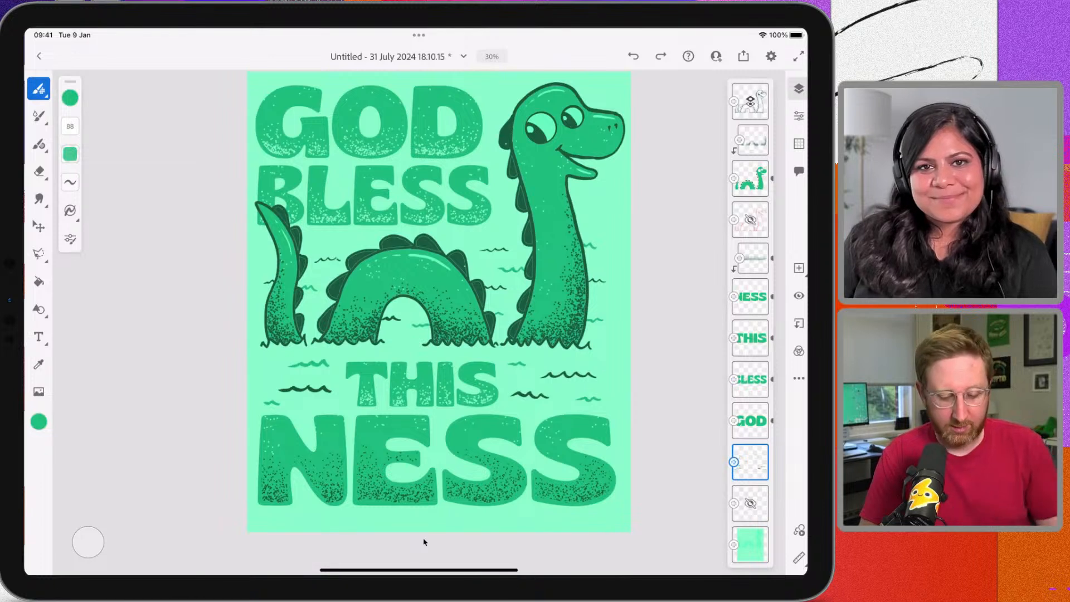
click(38, 88)
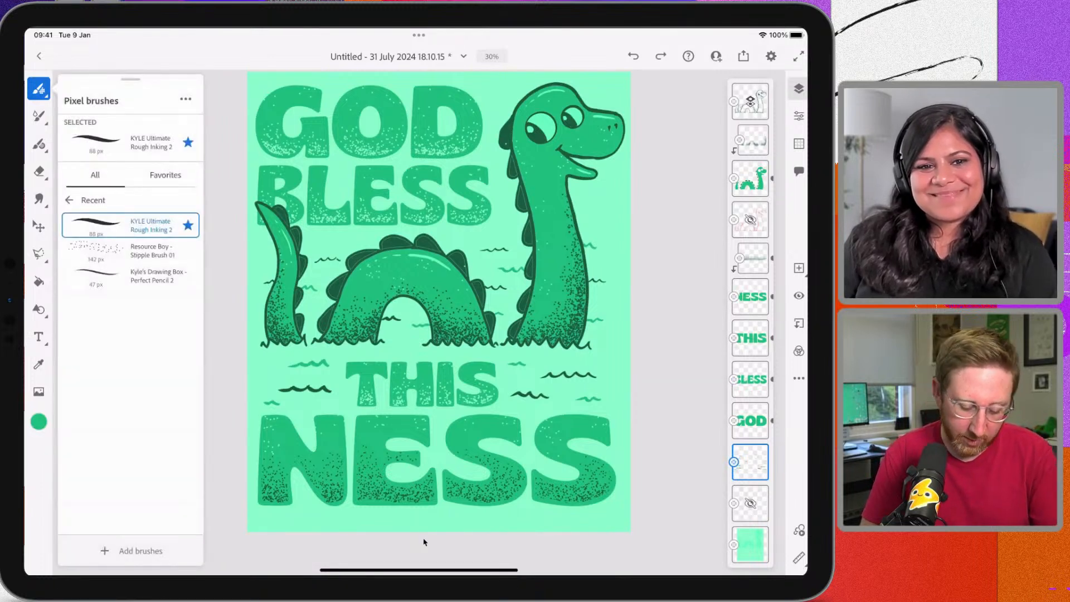
click(38, 89)
click(70, 126)
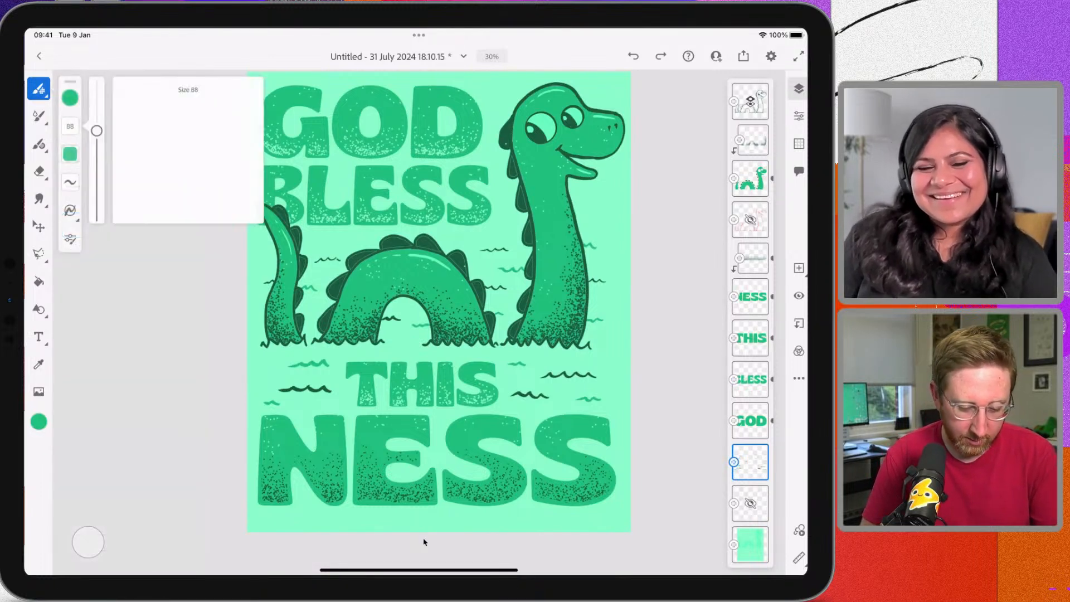
drag(97, 130, 96, 155)
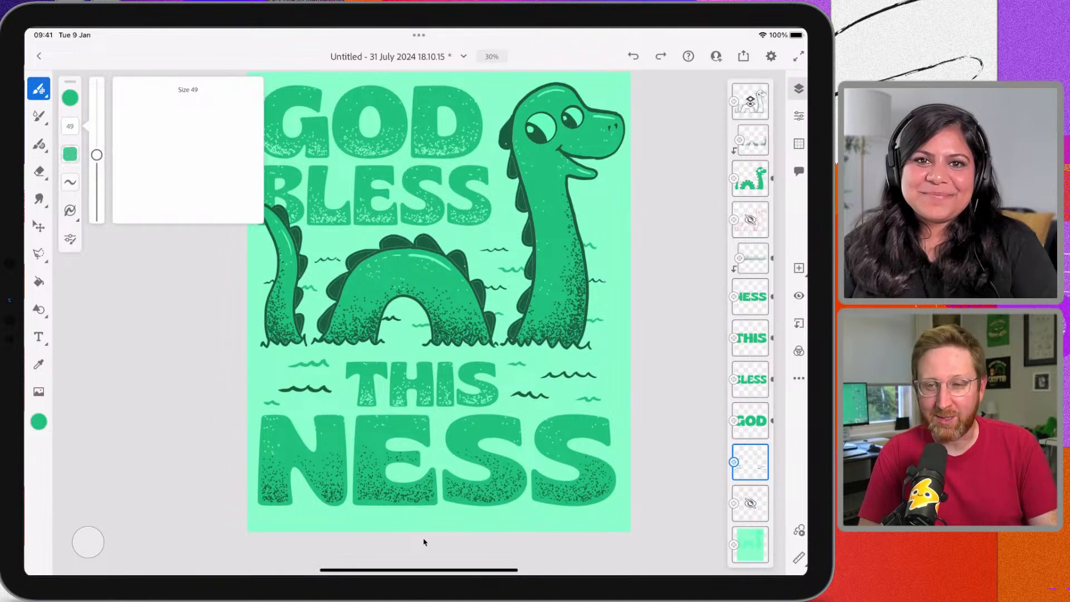
click(39, 88)
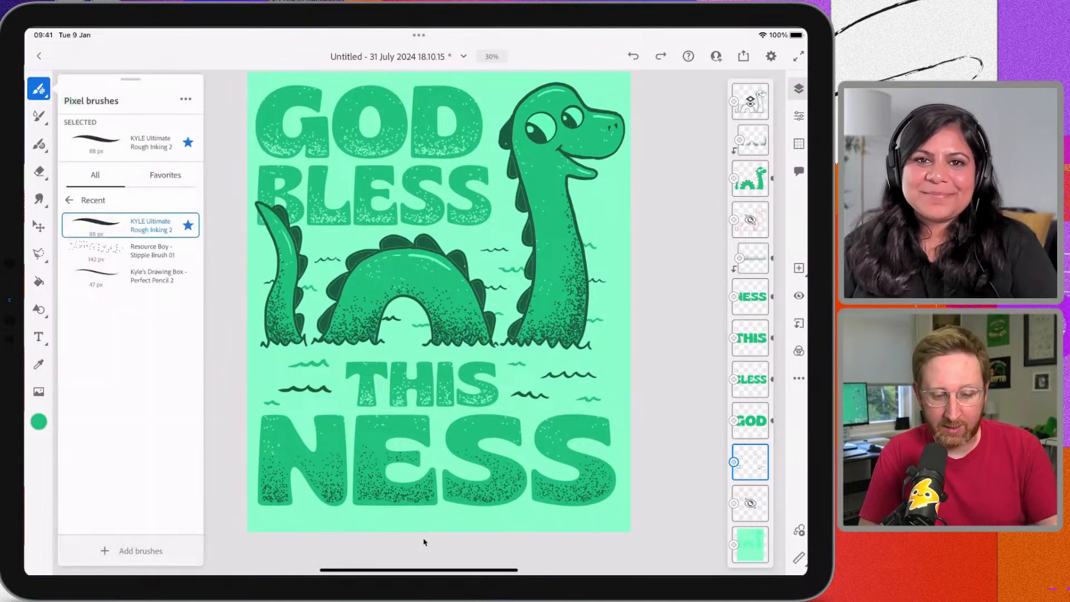
click(39, 89)
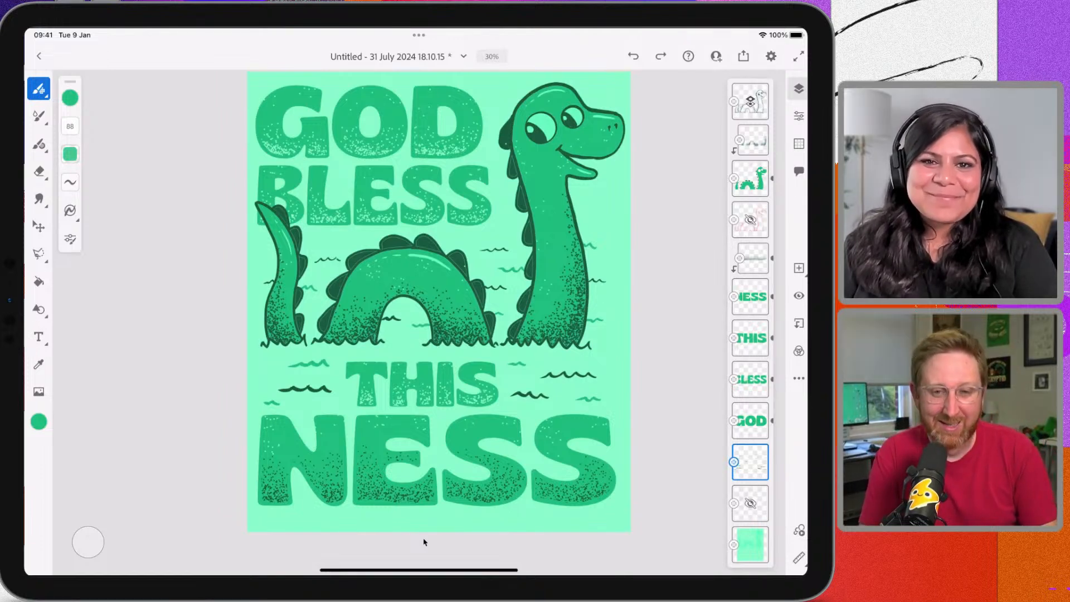
scroll(423, 542, up, 2)
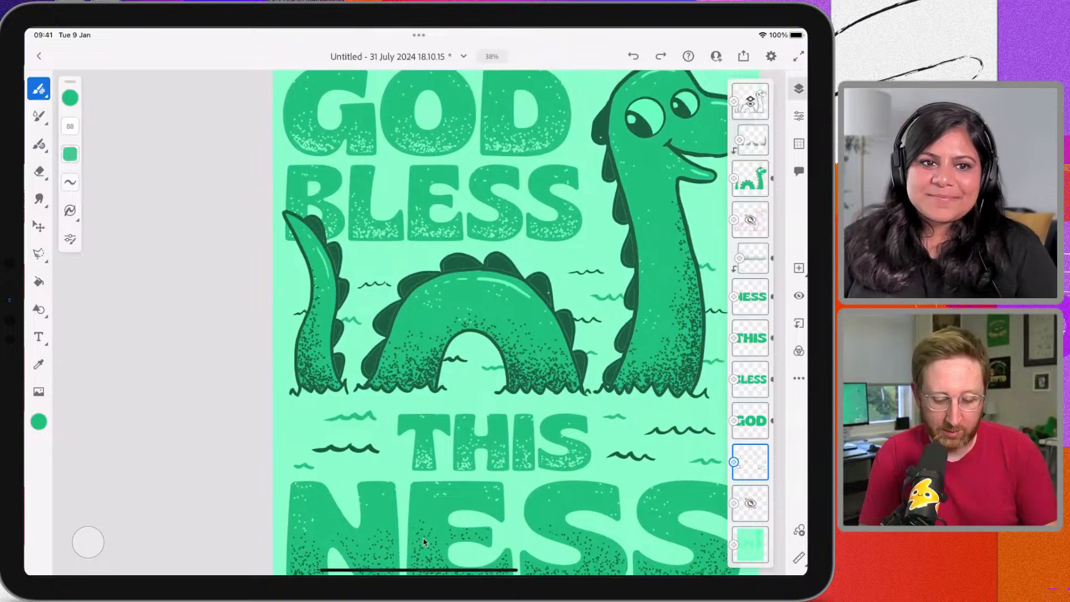
scroll(423, 542, down, 1)
scroll(423, 542, up, 1)
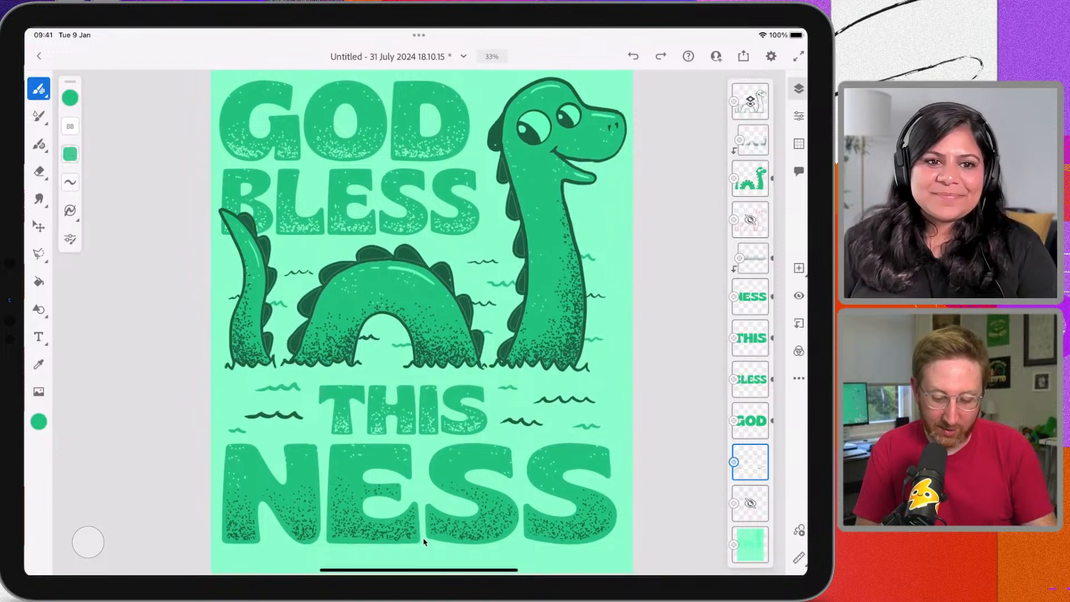
scroll(424, 541, down, 1)
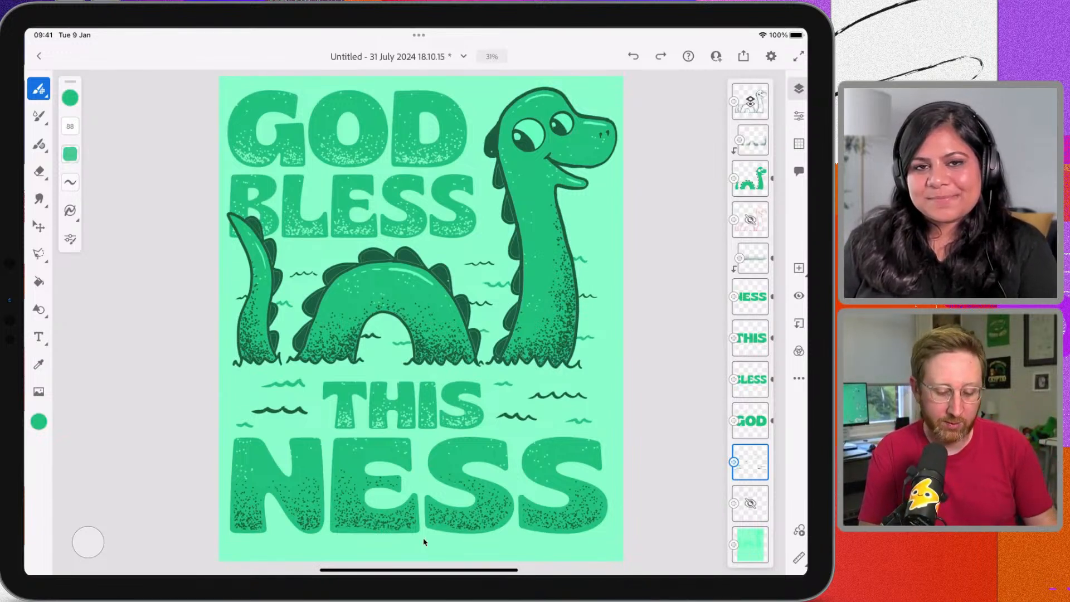
scroll(423, 541, down, 1)
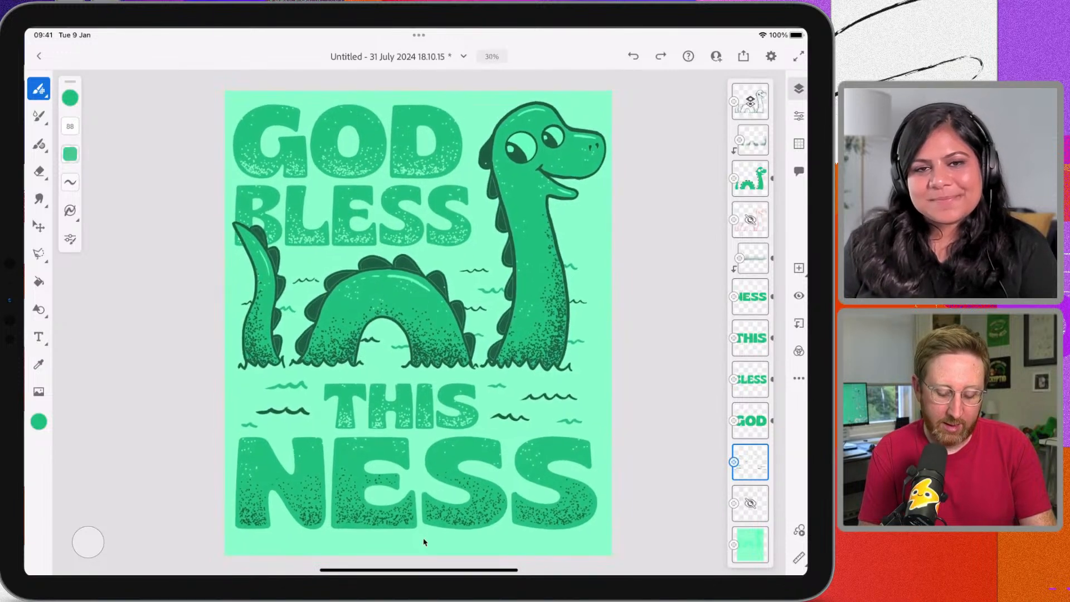
scroll(423, 542, right, 1)
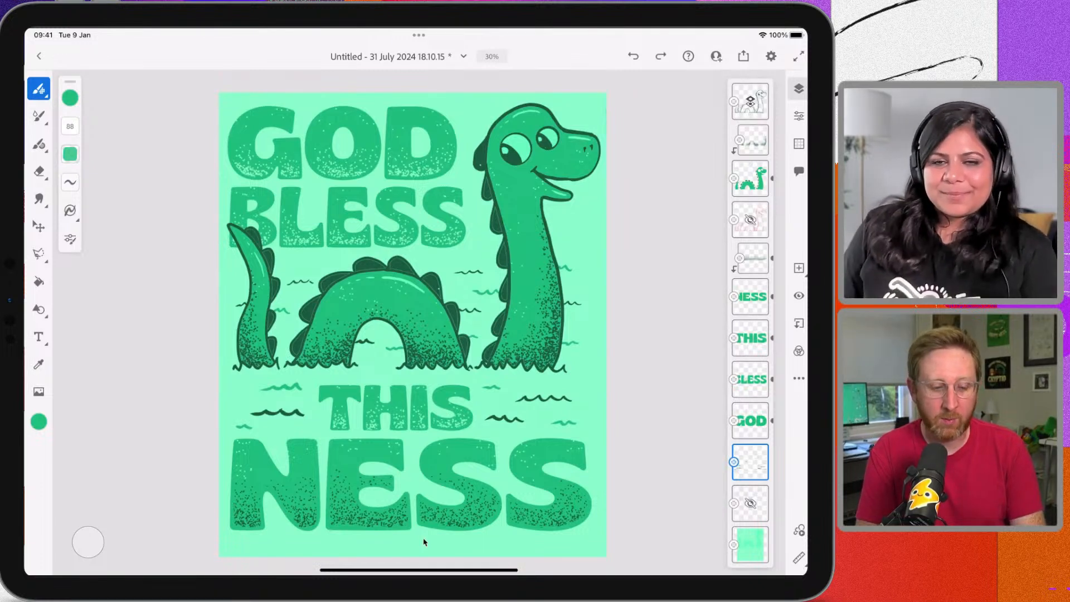
scroll(424, 541, right, 1)
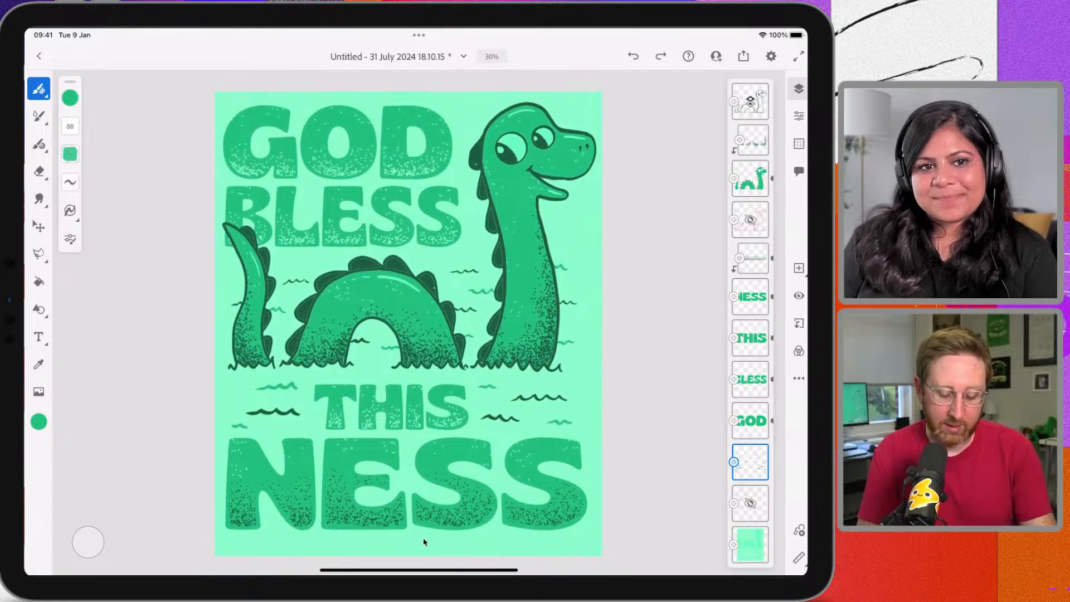
Paint one larger and one smaller mid-green water droplet on the outer side of the monster's tail
scroll(424, 541, up, 5)
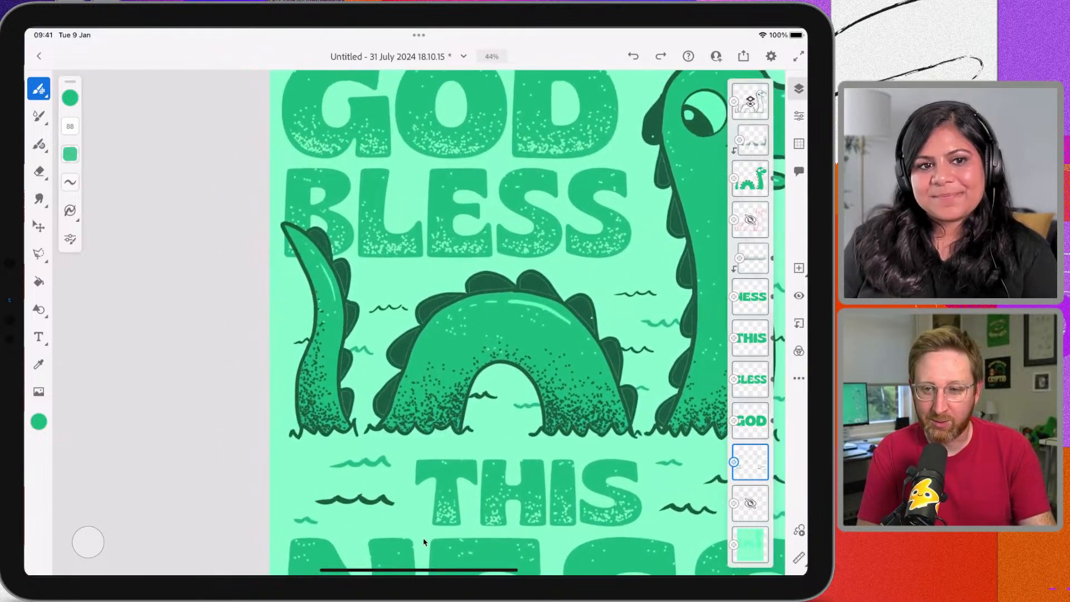
scroll(423, 542, up, 1)
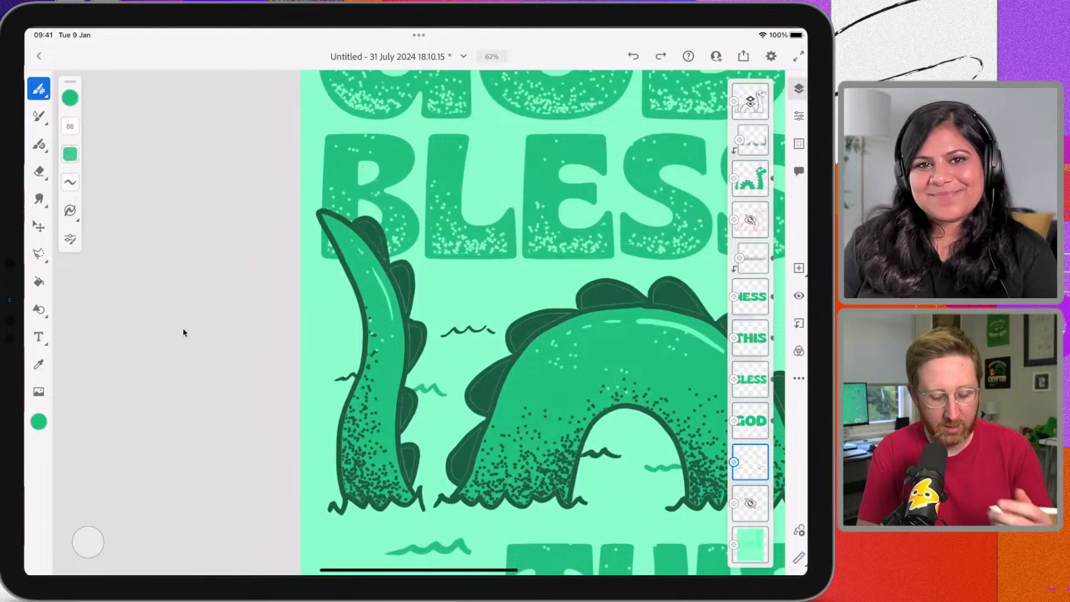
drag(345, 337, 337, 320)
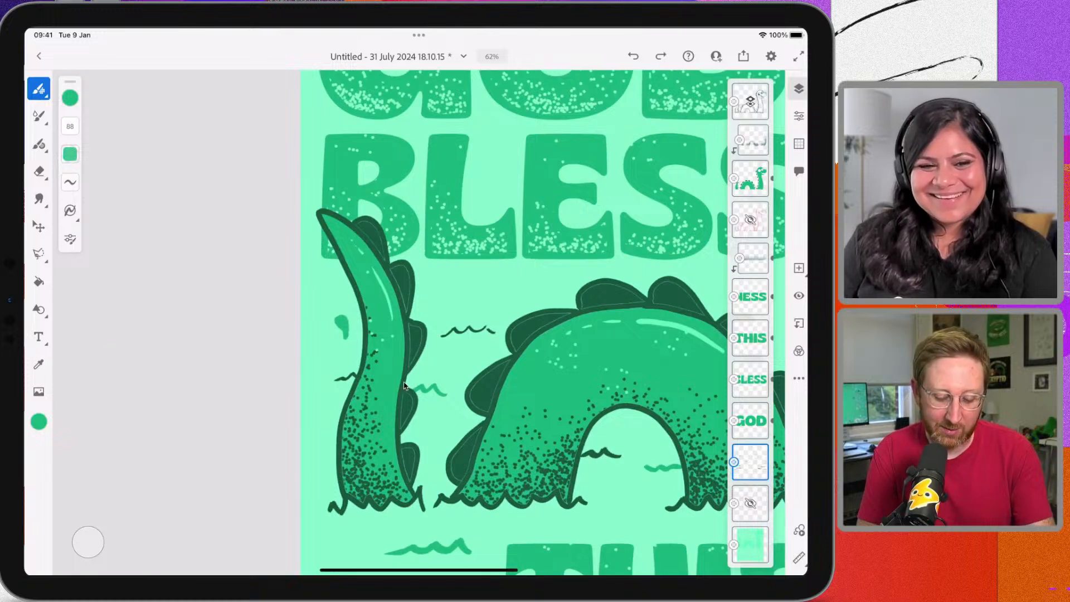
mouse_move(336, 289)
mouse_down()
mouse_move(340, 298)
mouse_move(332, 289)
mouse_up()
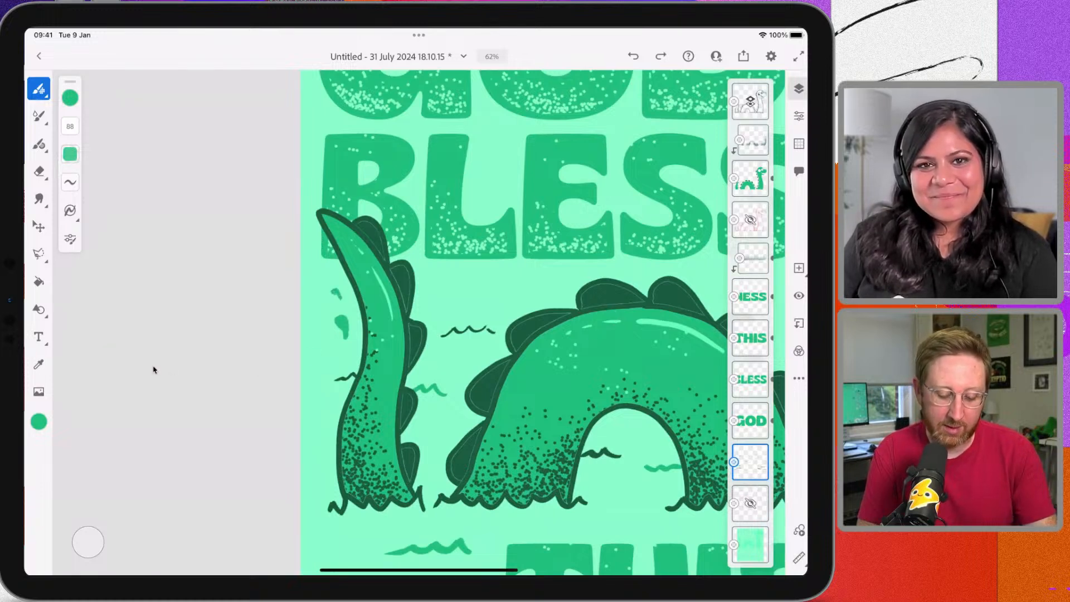
Paint mid-green droplets above the hump: one over its tail-side shoulder and two over its neck-side spikes
scroll(149, 367, right, 3)
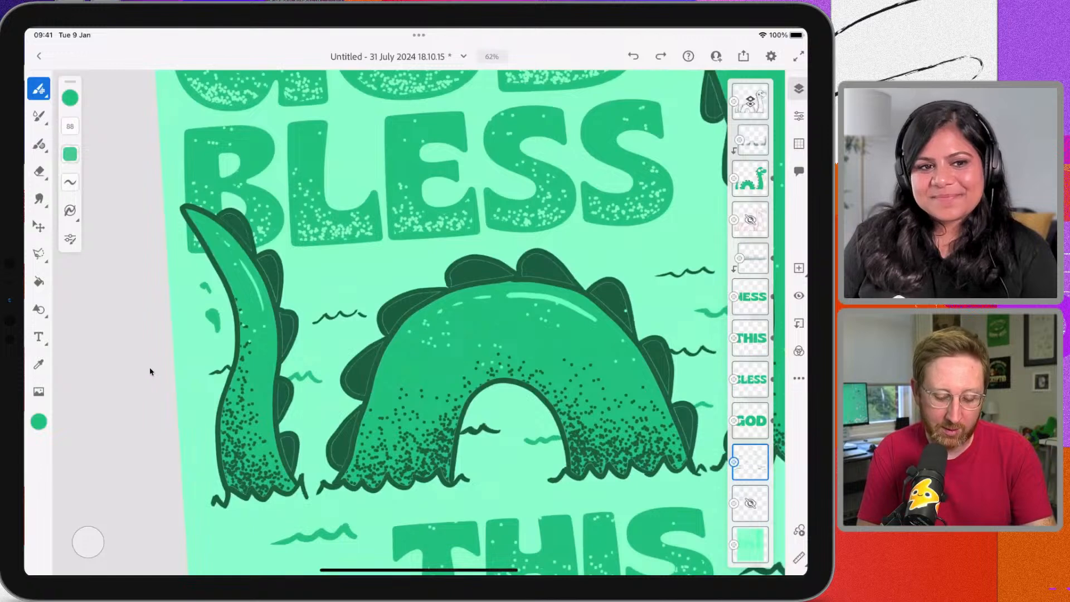
drag(414, 270, 402, 273)
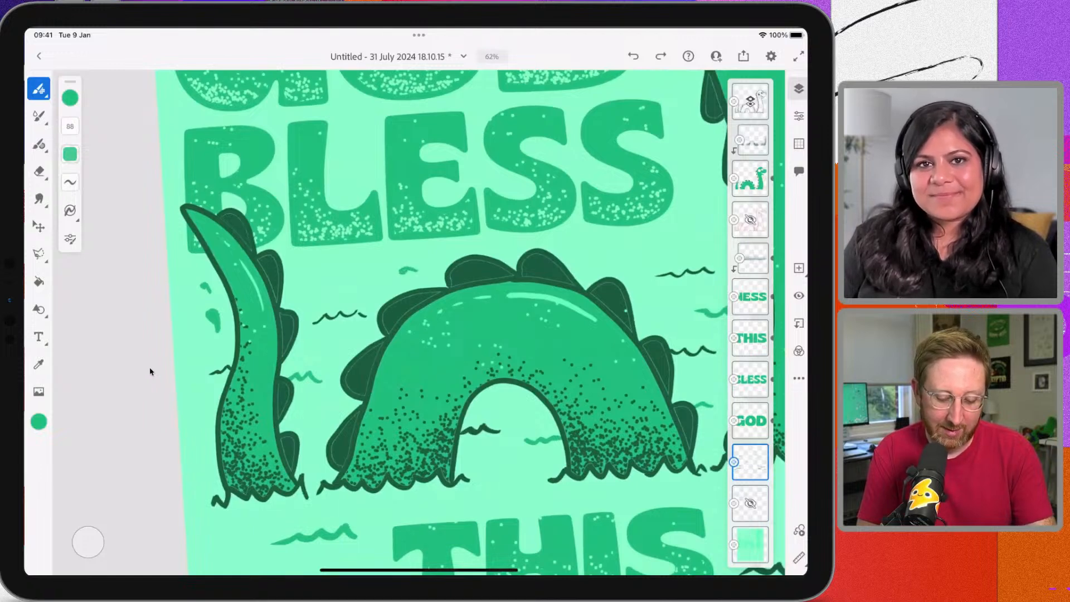
scroll(150, 371, right, 5)
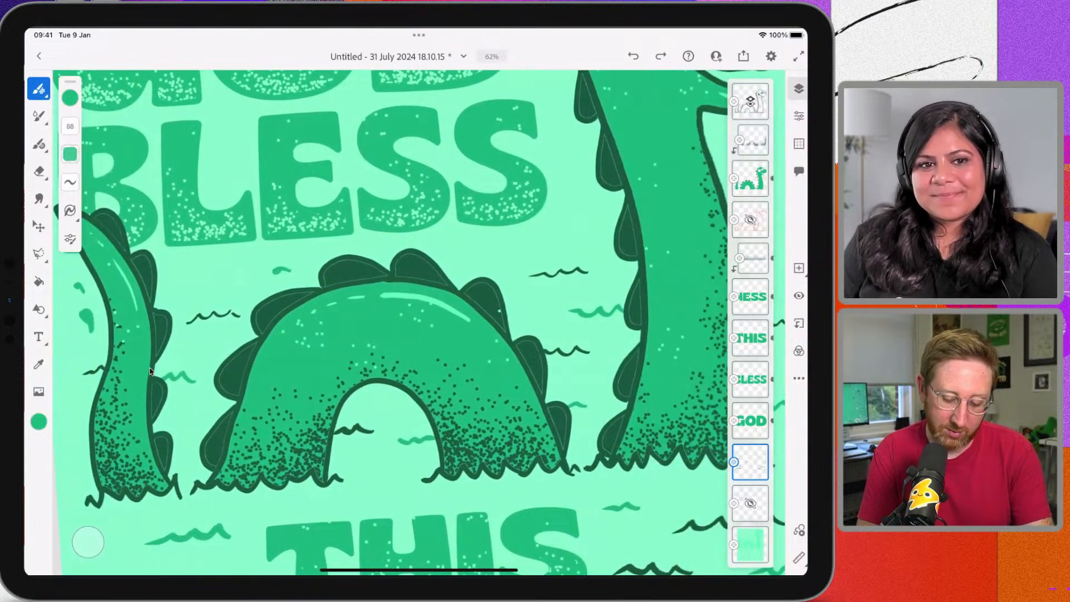
drag(461, 249, 492, 268)
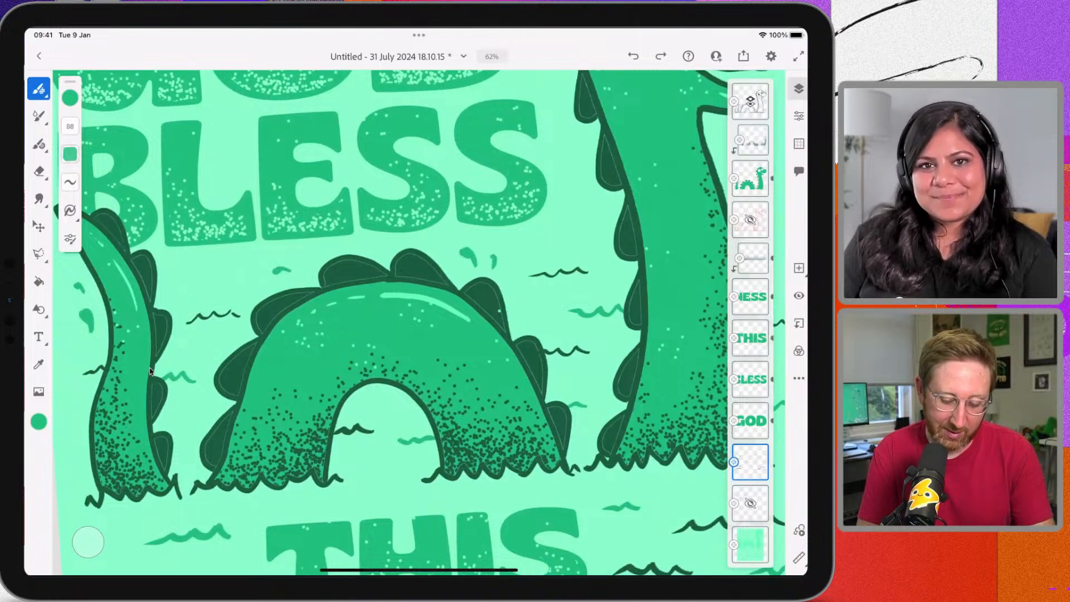
Paint two small mid-green droplets between the word BLESS and the spiked back of the neck
scroll(150, 371, right, 5)
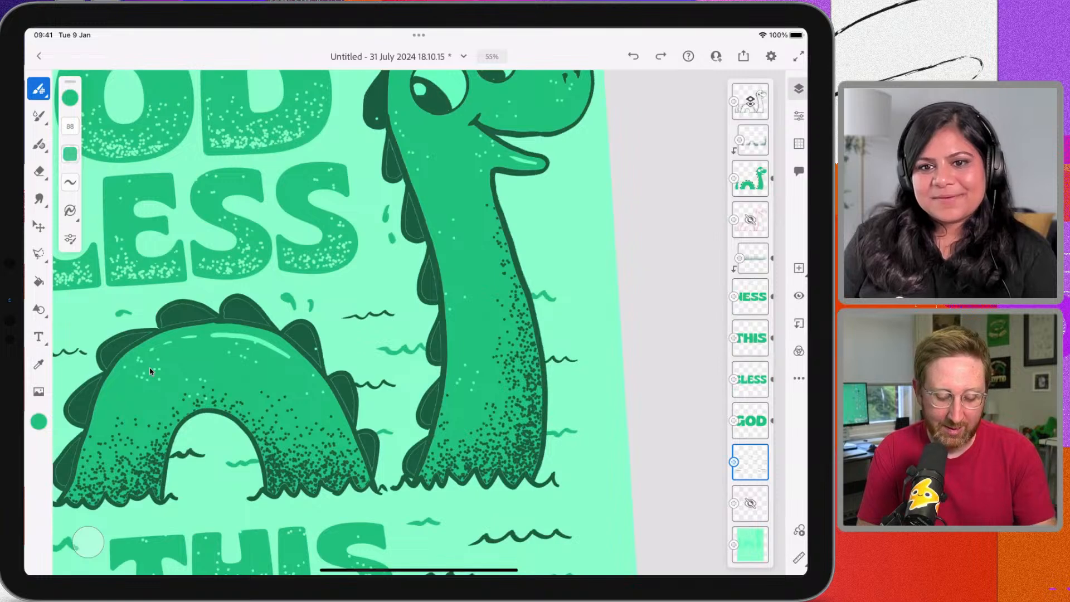
scroll(149, 371, down, 3)
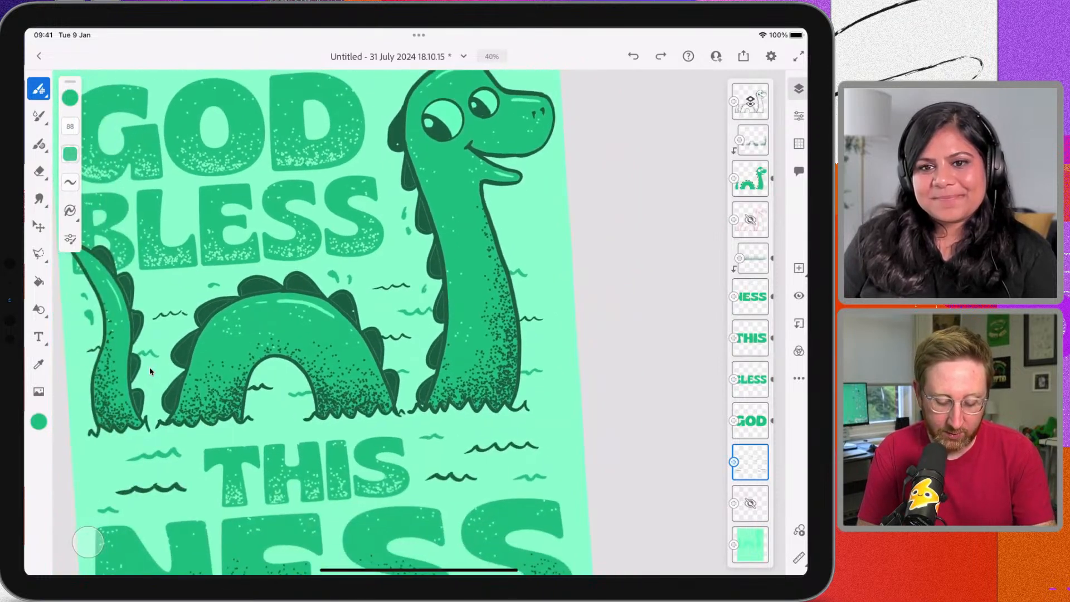
scroll(149, 371, down, 1)
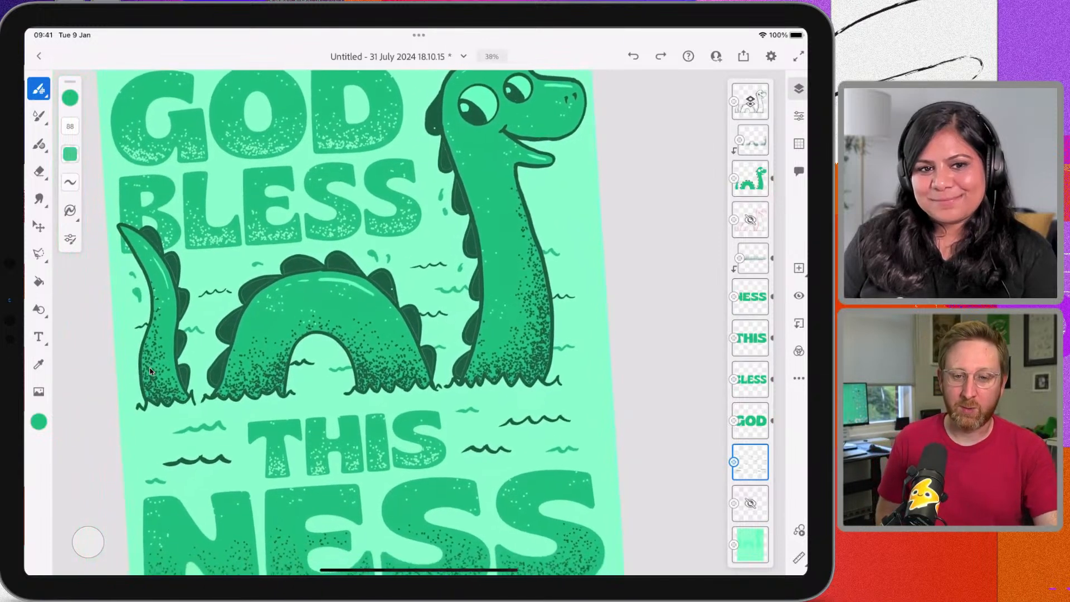
scroll(150, 371, down, 1)
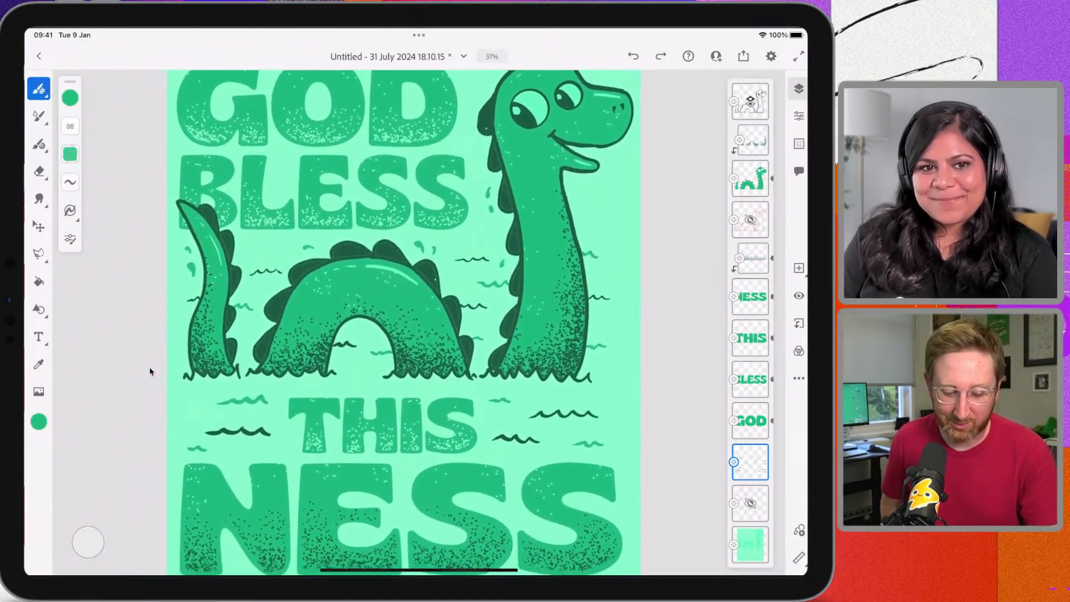
Review the whole poster for balance between the lettering, the monster, the waves and the splash droplets
scroll(150, 371, down, 2)
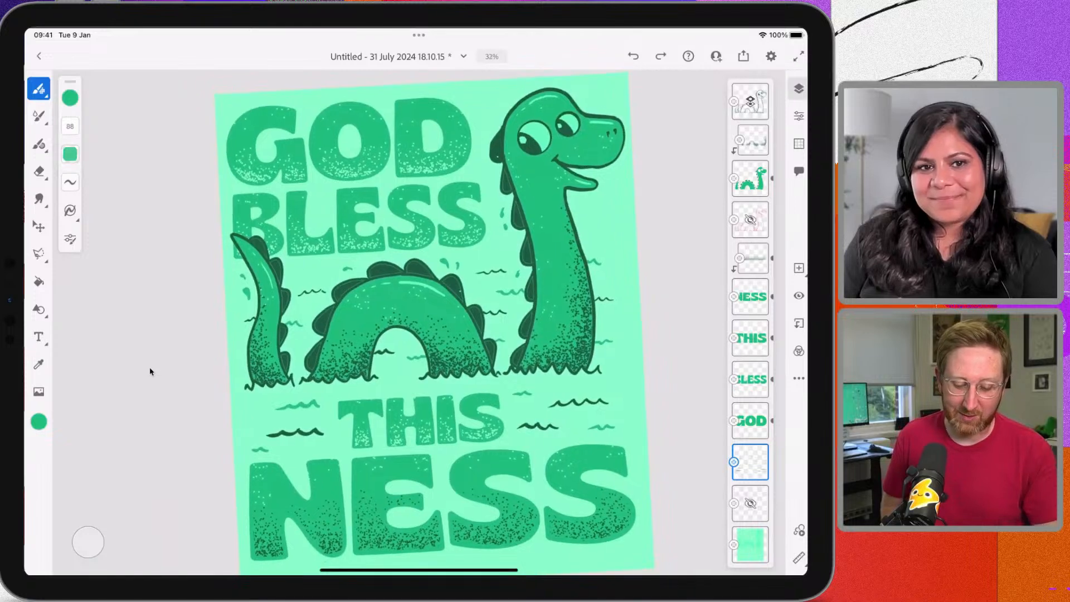
scroll(150, 371, right, 1)
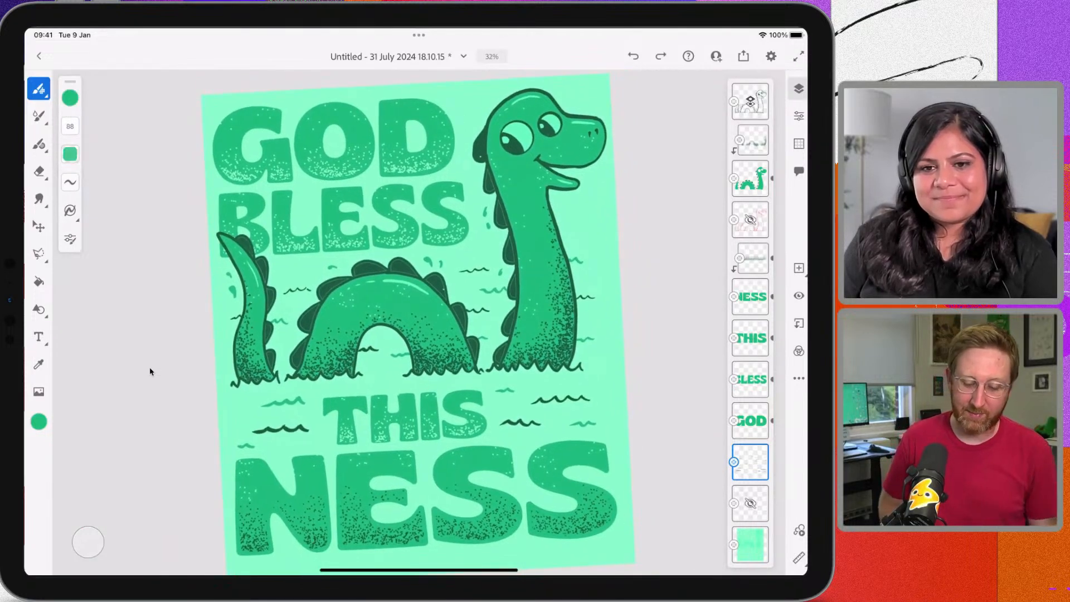
scroll(149, 371, down, 1)
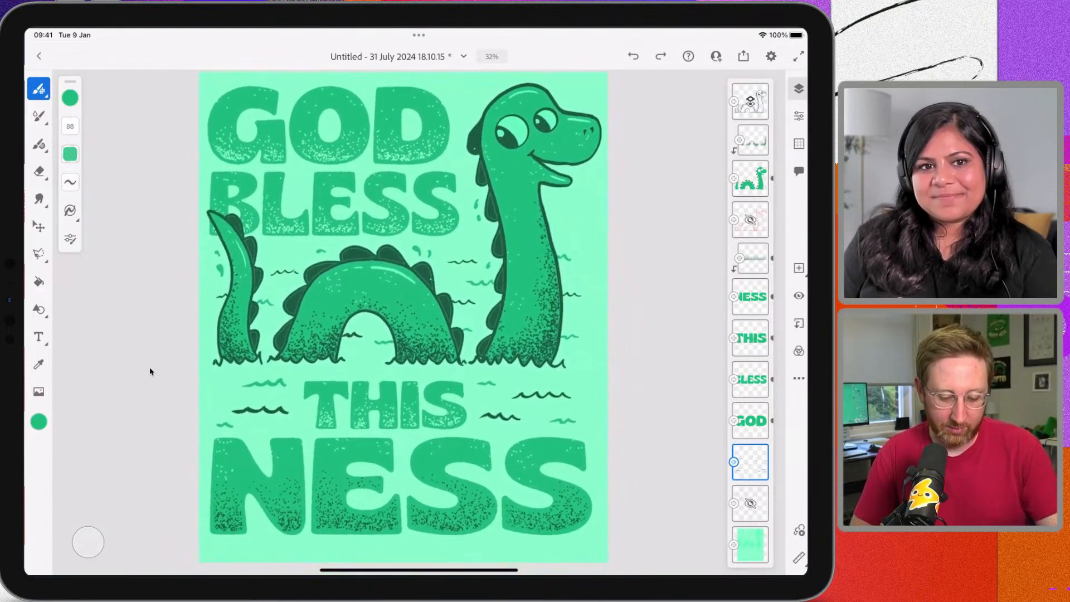
scroll(149, 371, up, 1)
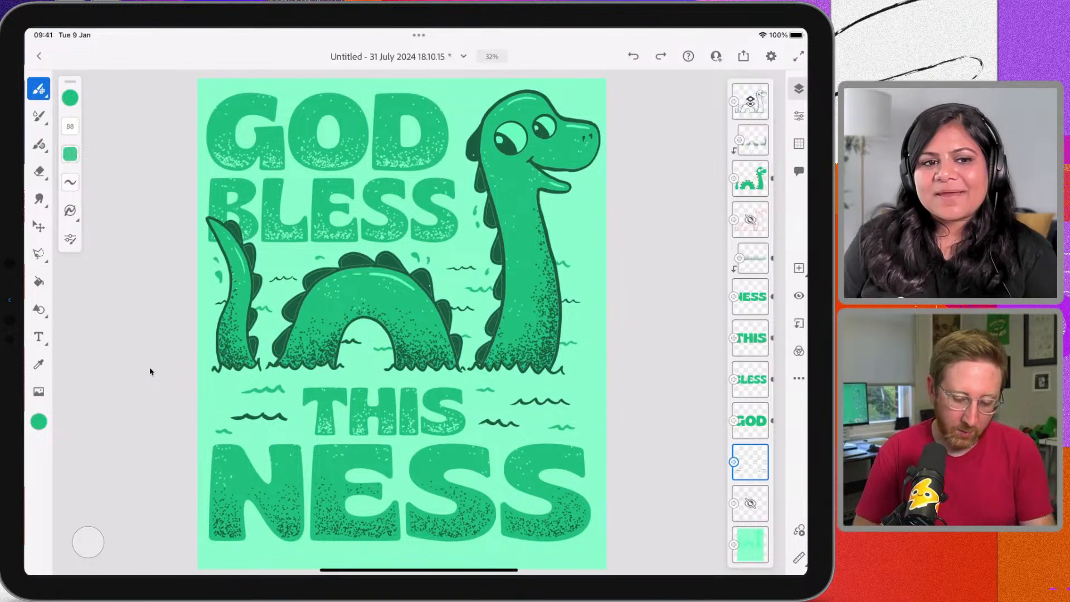
scroll(149, 371, up, 1)
scroll(149, 371, down, 1)
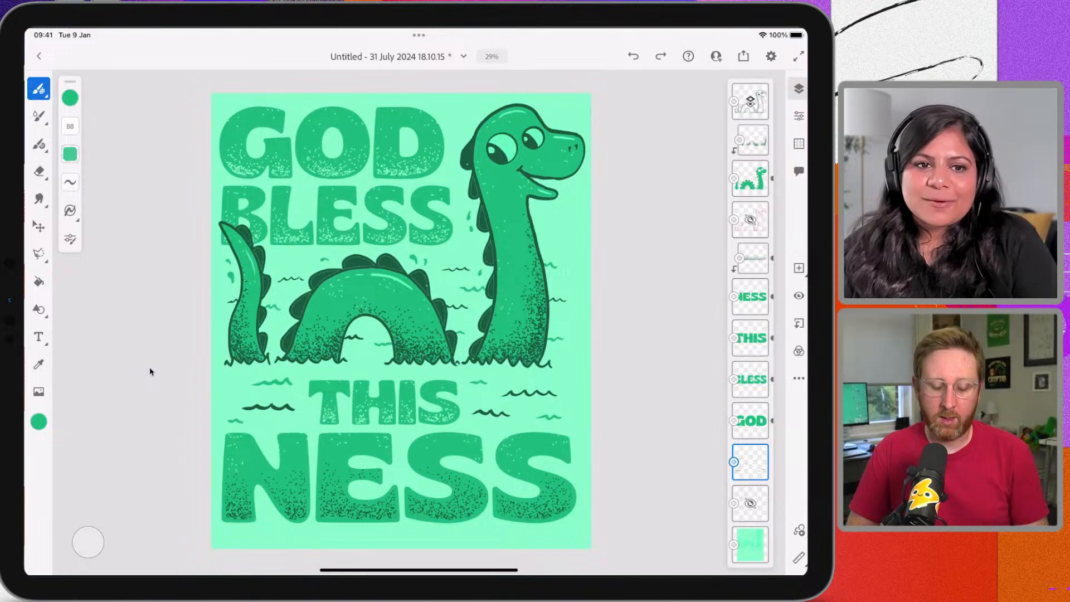
scroll(150, 371, right, 1)
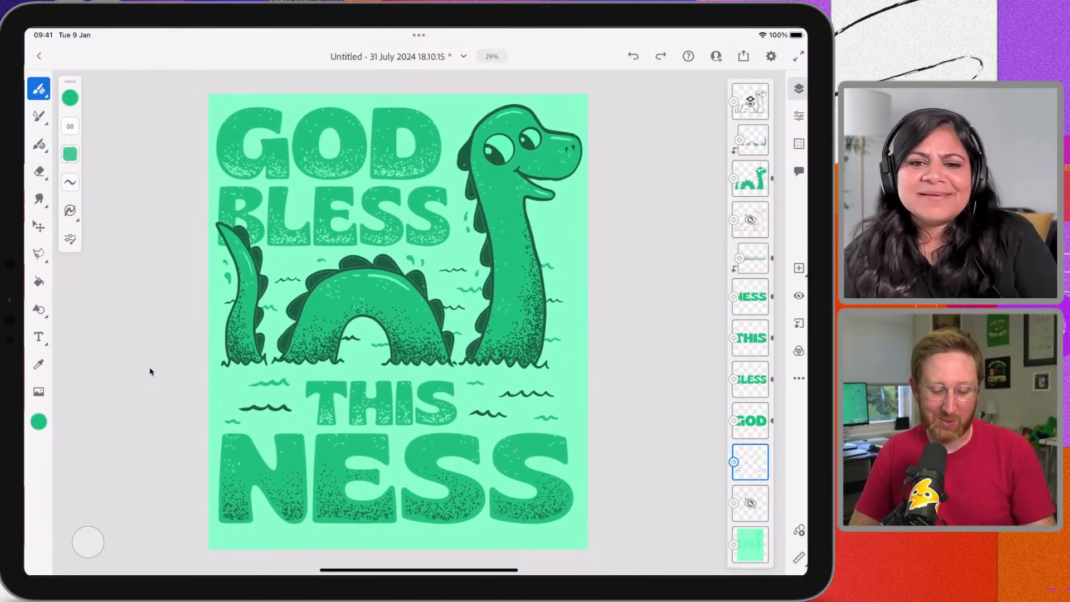
scroll(150, 371, left, 1)
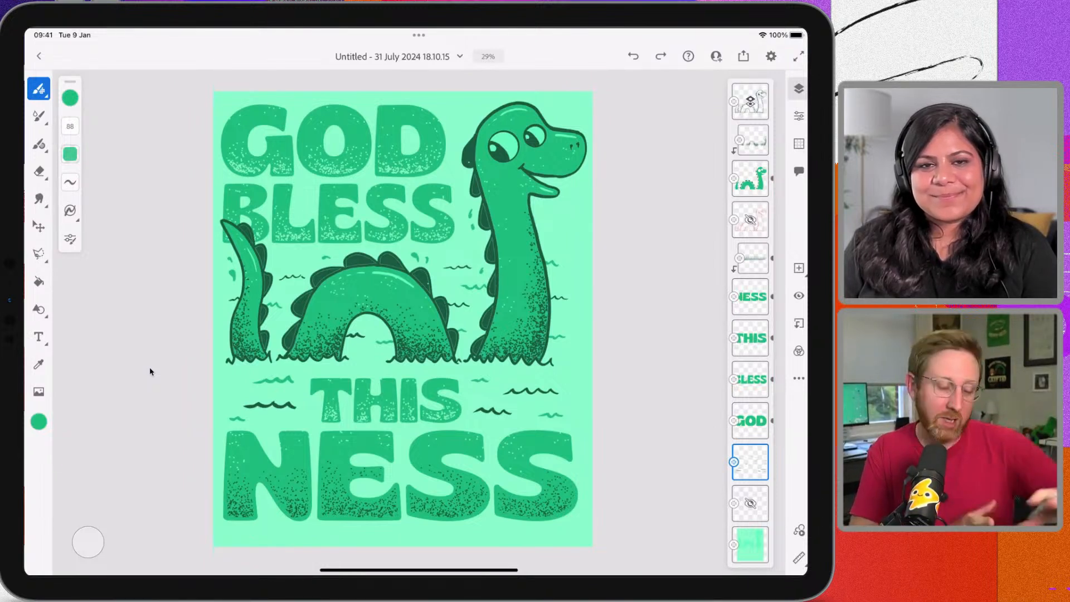
scroll(150, 371, up, 1)
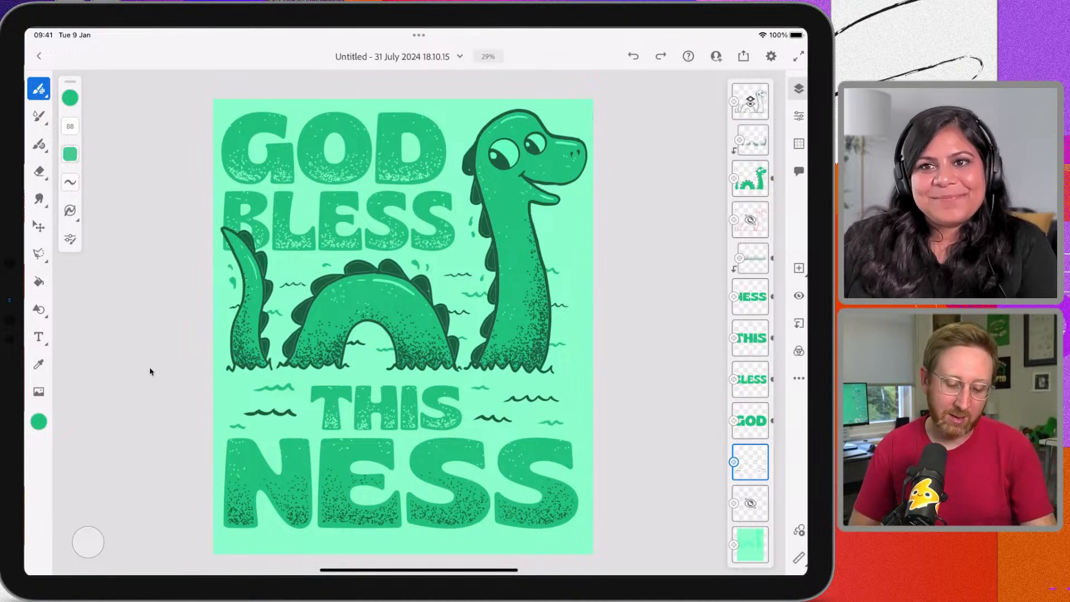
scroll(150, 371, down, 1)
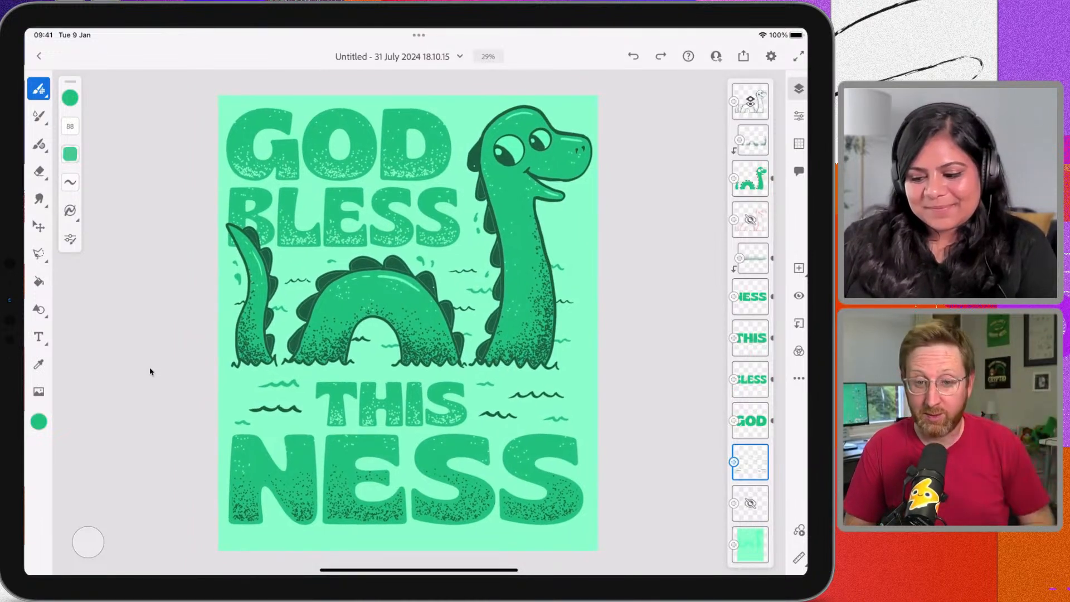
scroll(150, 371, up, 1)
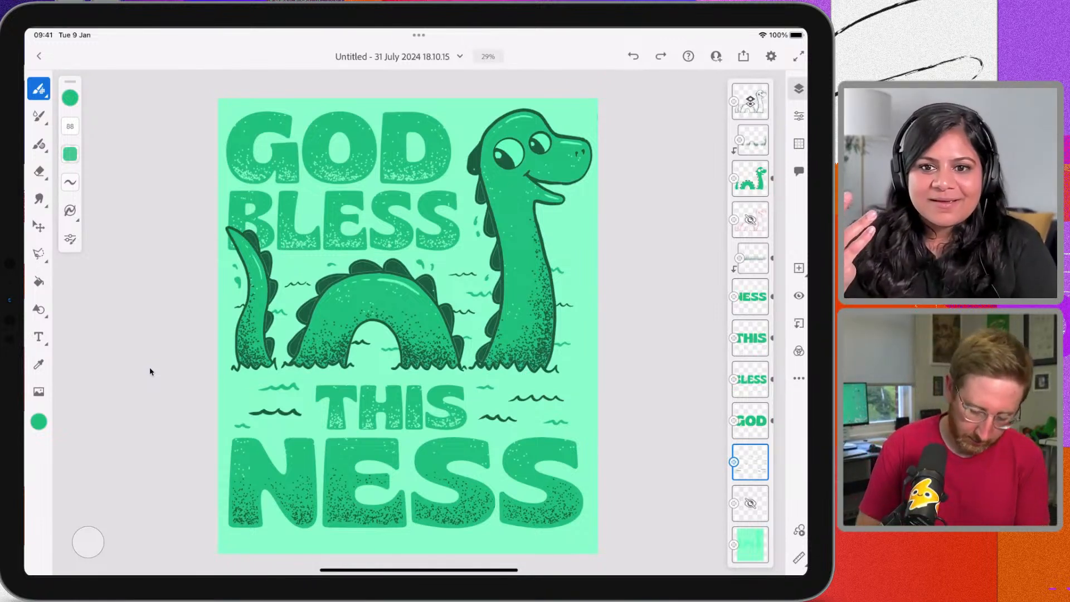
Make the NESS lettering layer active while keeping the whole poster in view
click(750, 296)
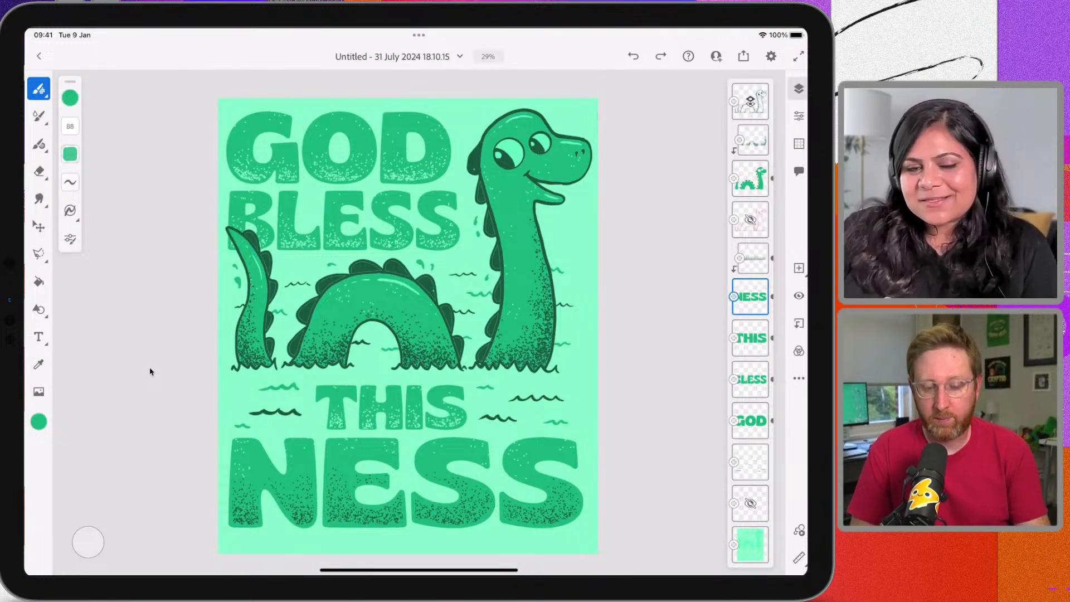
scroll(150, 371, right, 2)
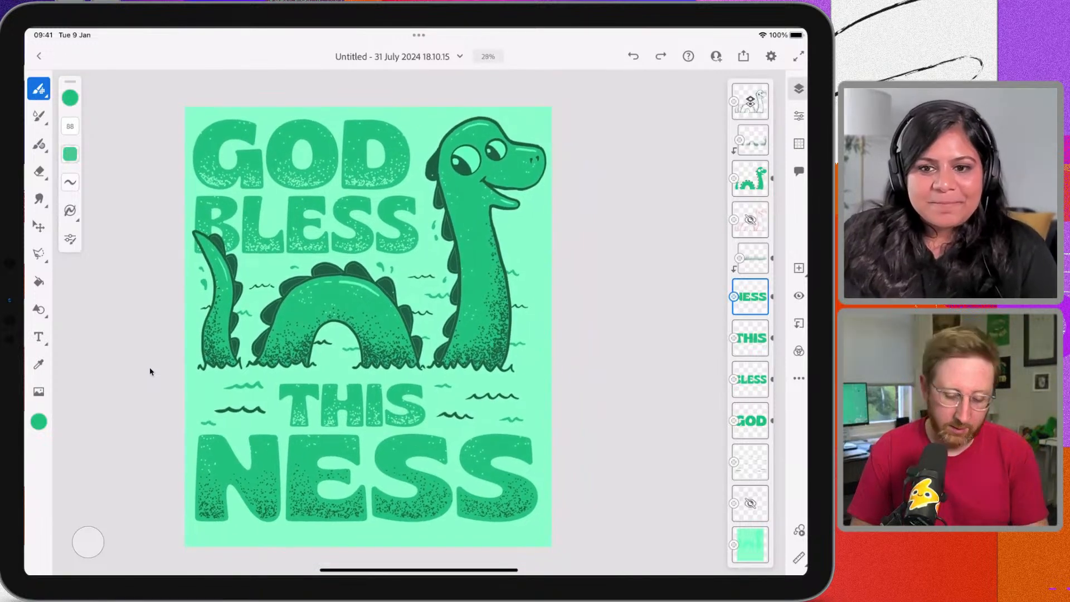
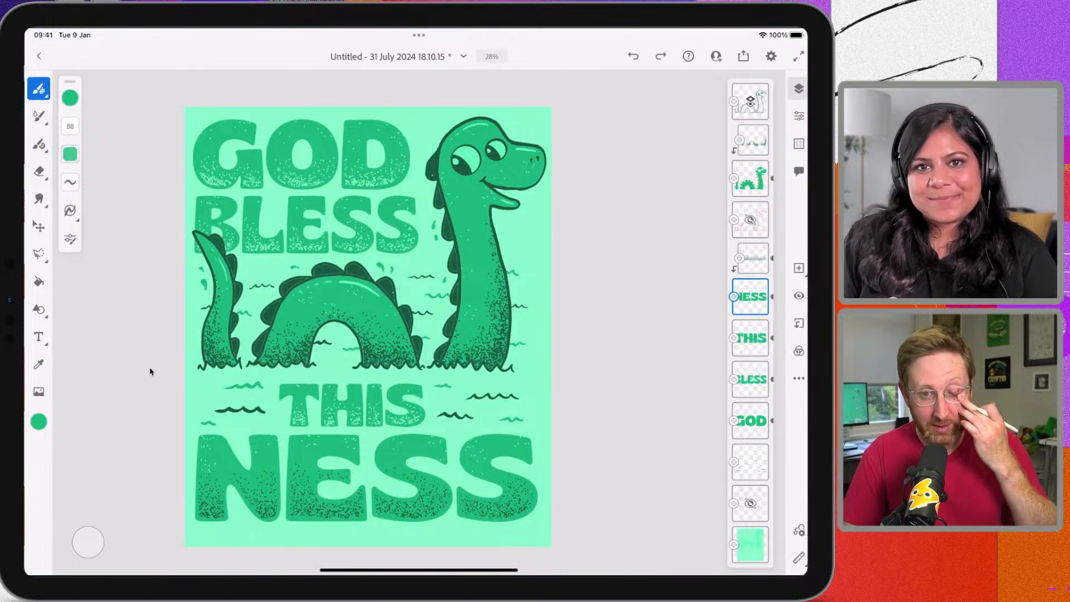
scroll(150, 371, left, 1)
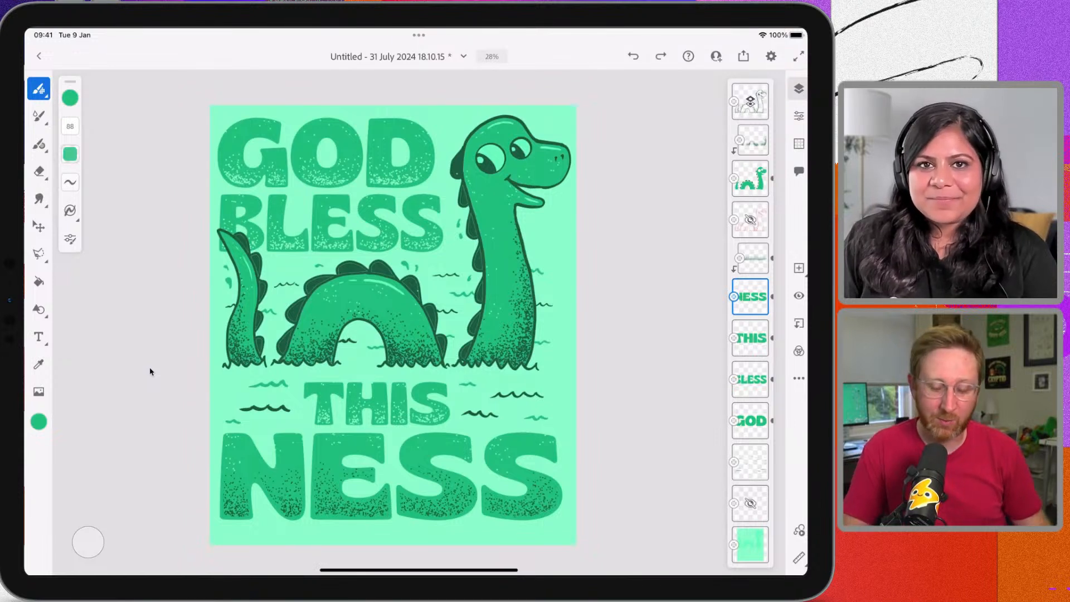
scroll(149, 371, left, 1)
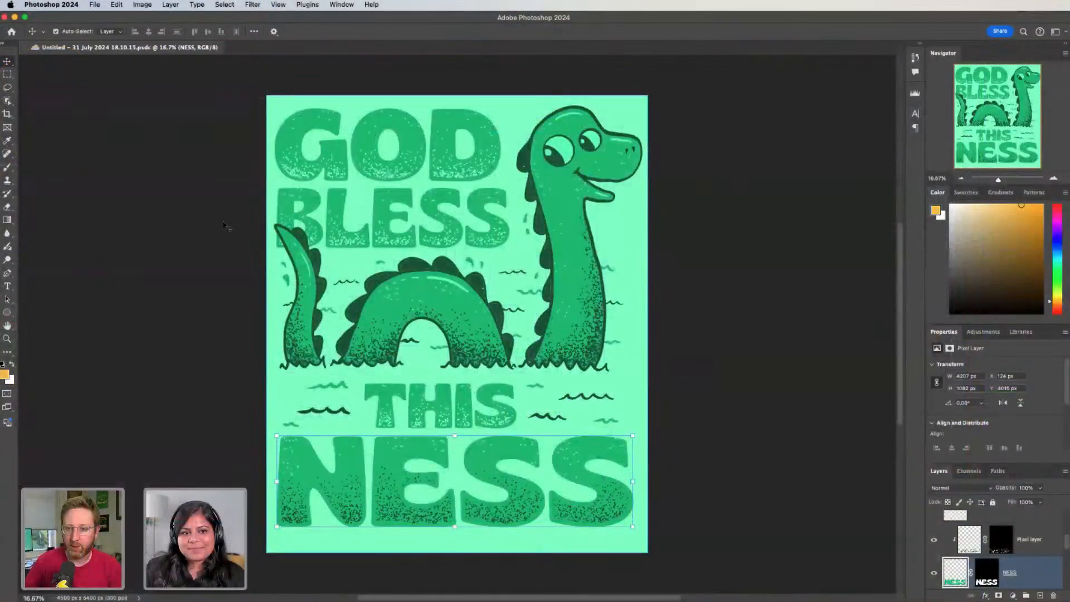
Switch to the poster in Photoshop, deselect the NESS layer and toggle the Background layer's visibility to check the artwork on transparency
click(127, 155)
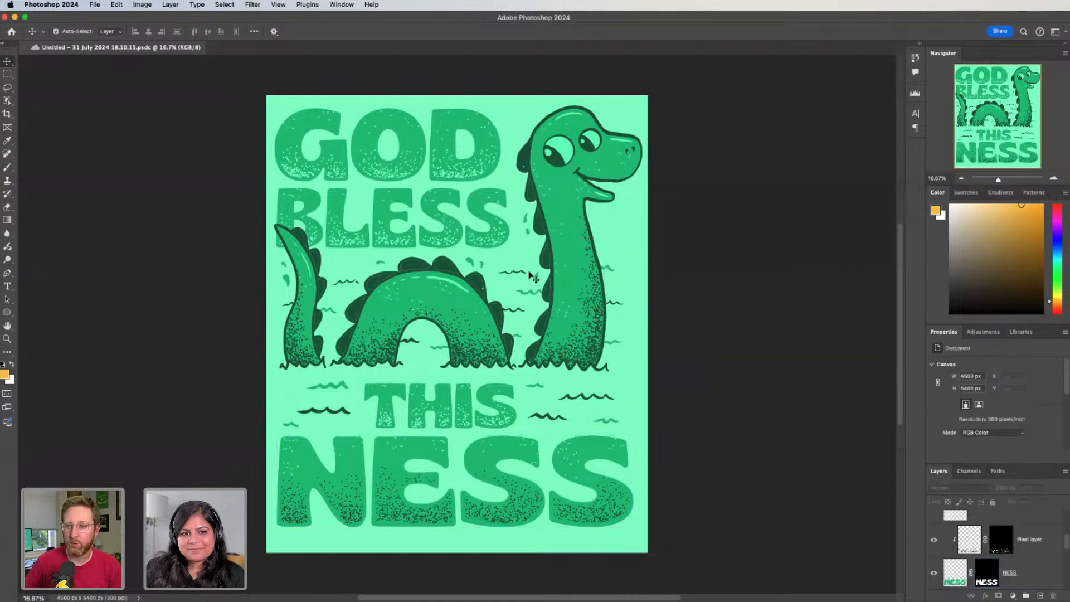
scroll(955, 525, down, 5)
click(960, 530)
scroll(966, 550, down, 2)
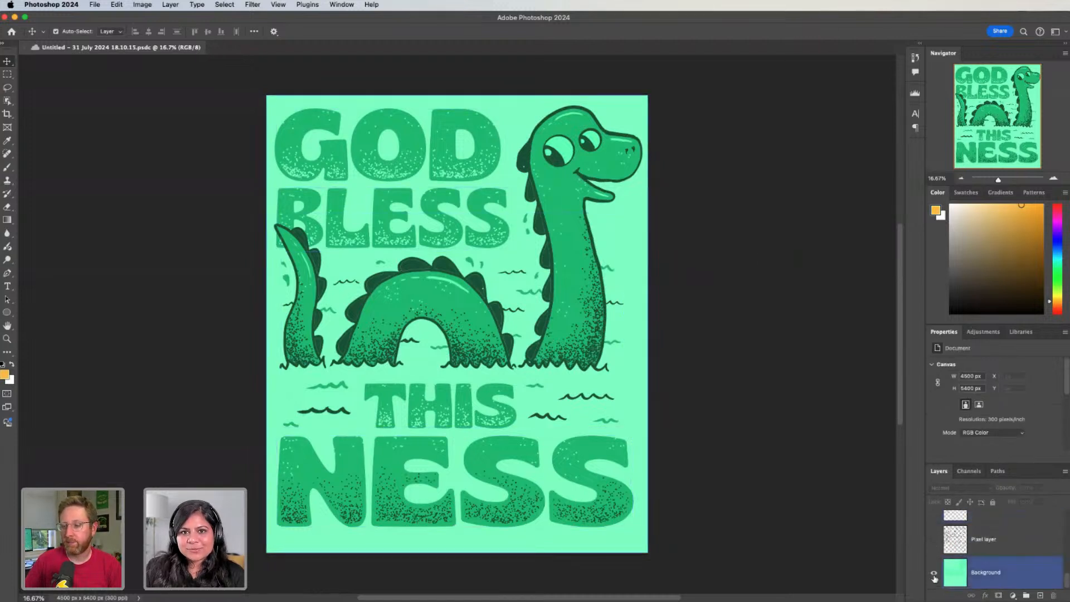
click(934, 574)
click(934, 576)
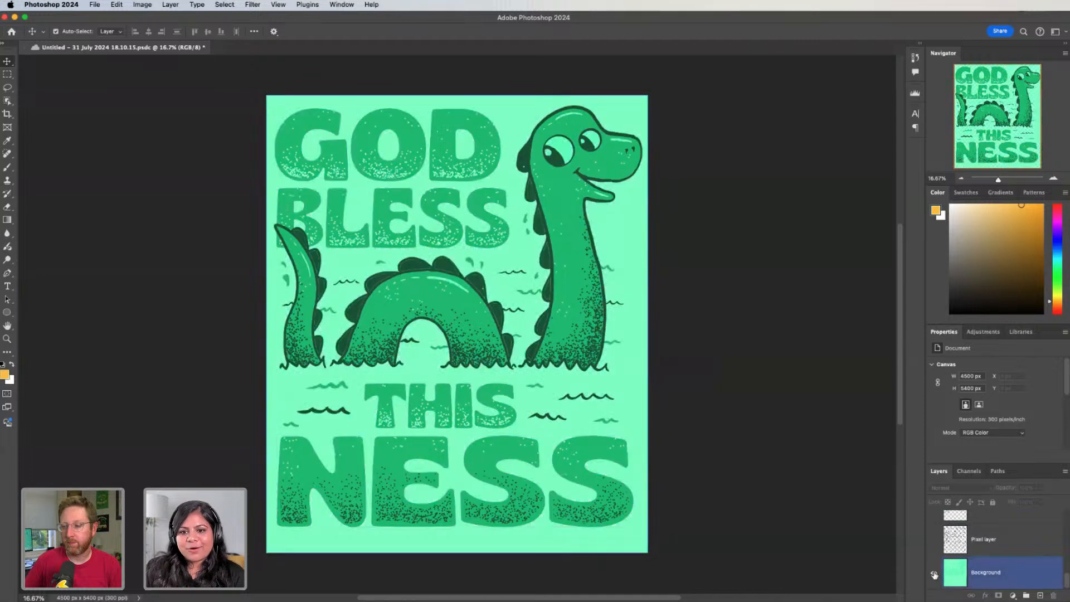
click(934, 576)
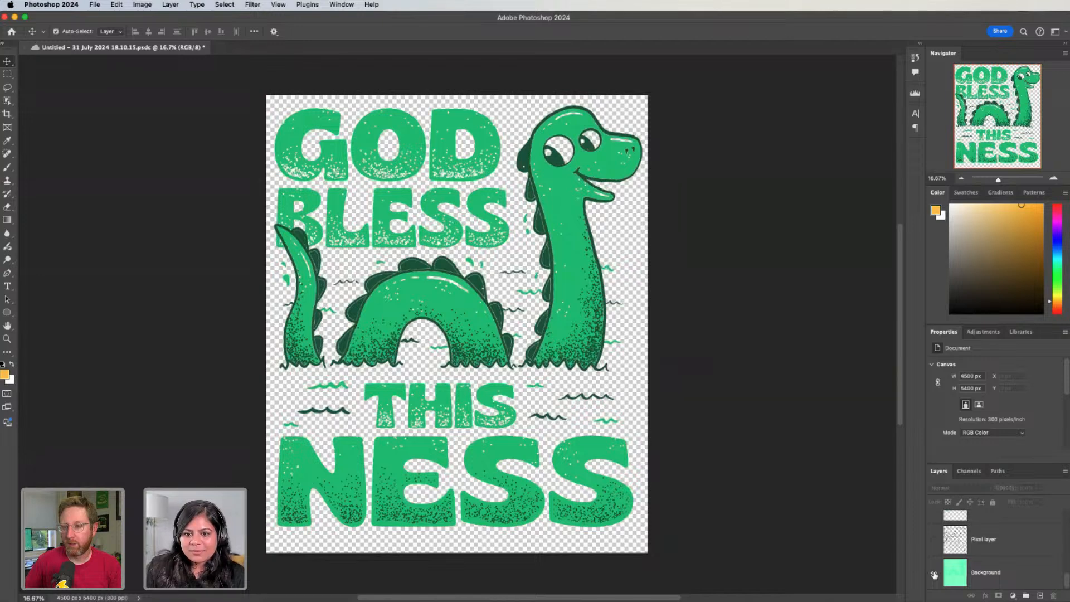
click(934, 574)
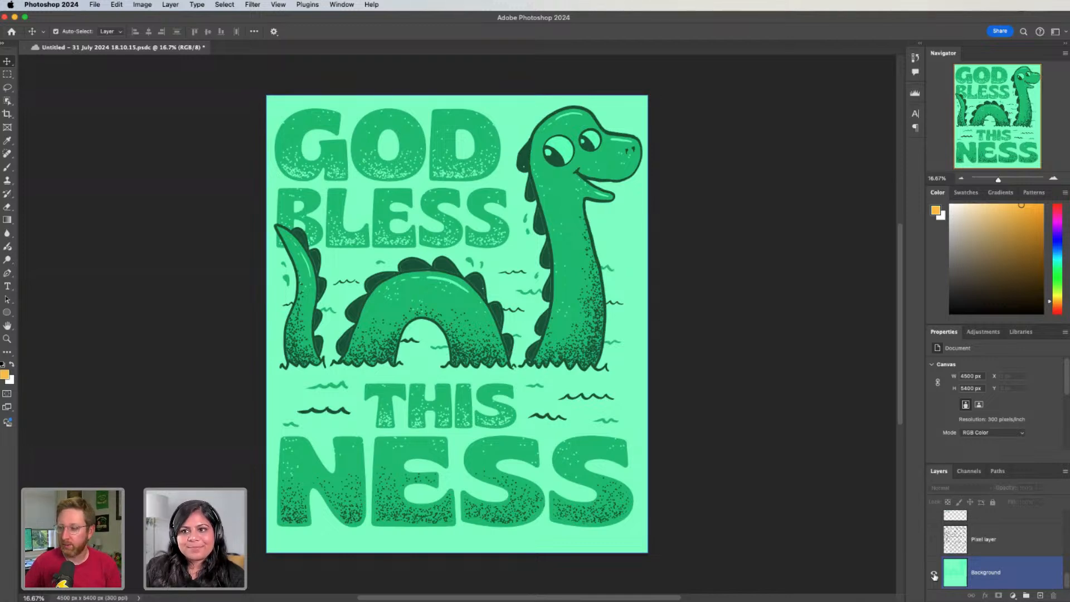
click(934, 577)
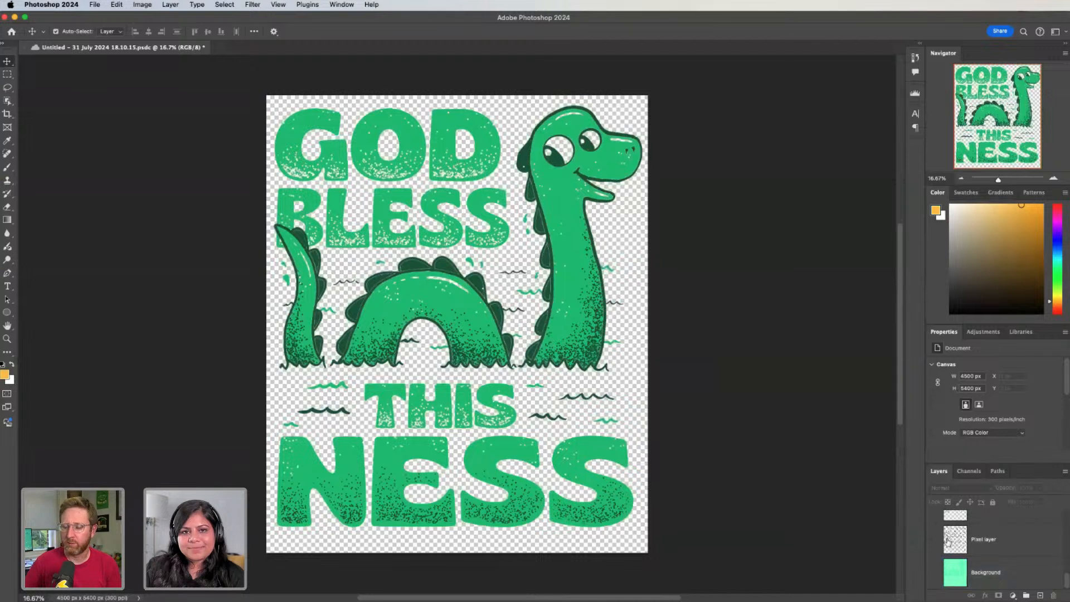
scroll(947, 541, up, 3)
scroll(947, 542, down, 3)
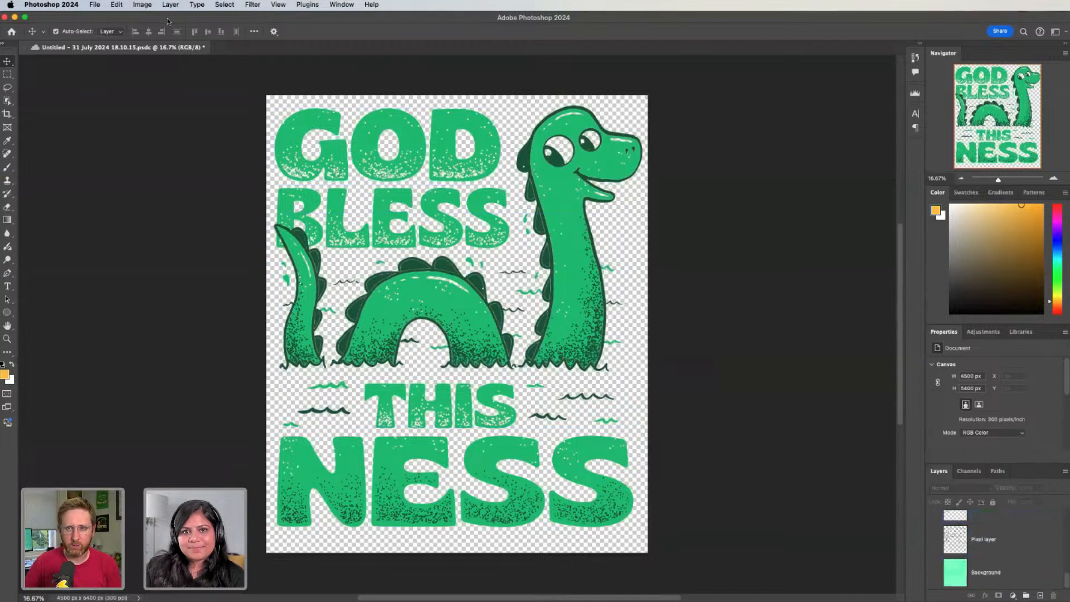
click(94, 5)
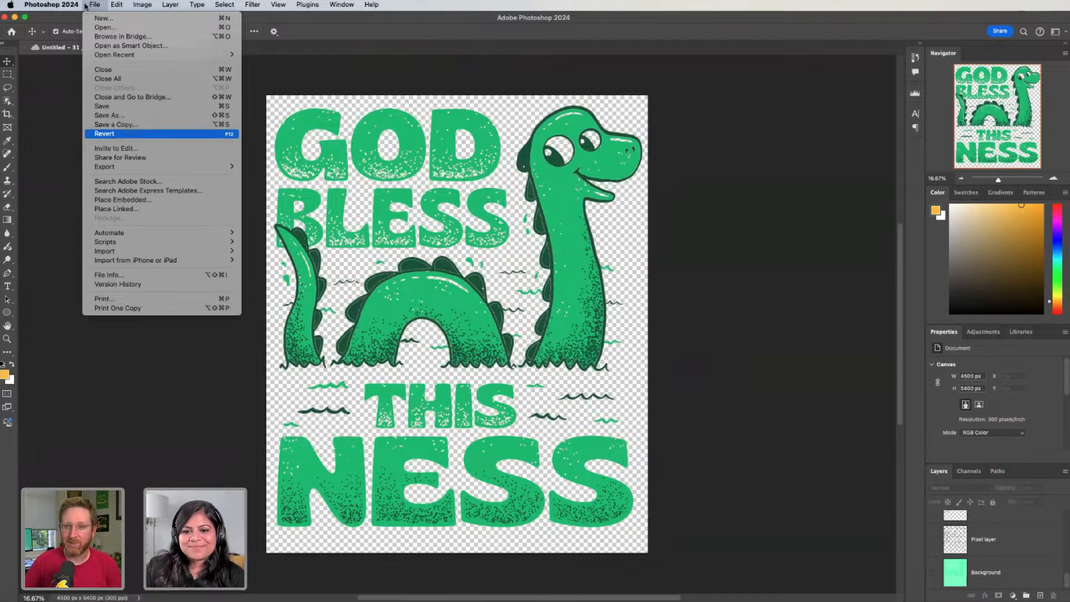
click(466, 339)
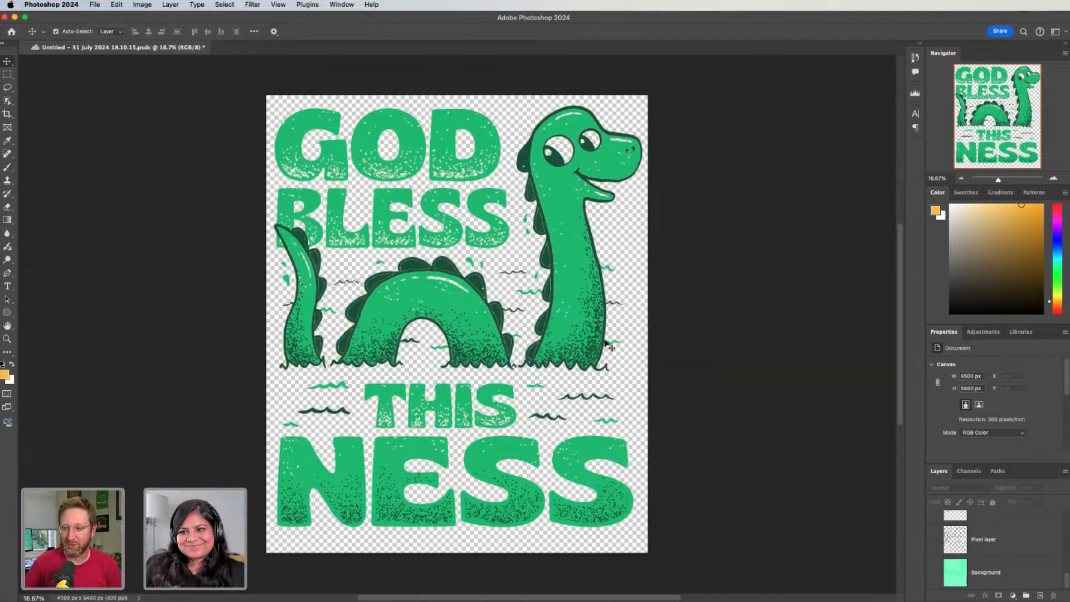
click(95, 4)
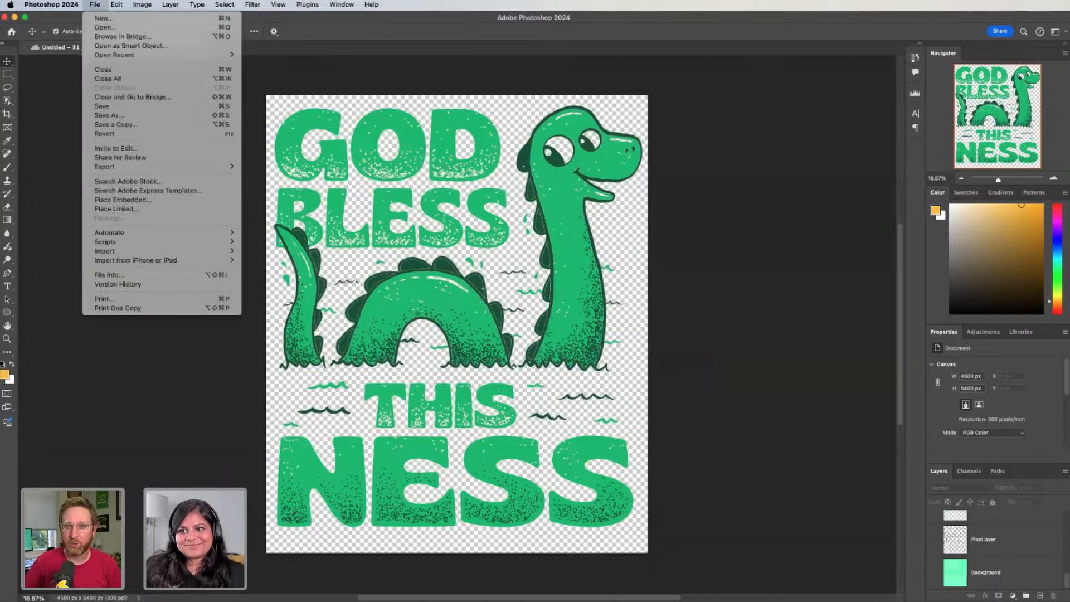
click(534, 314)
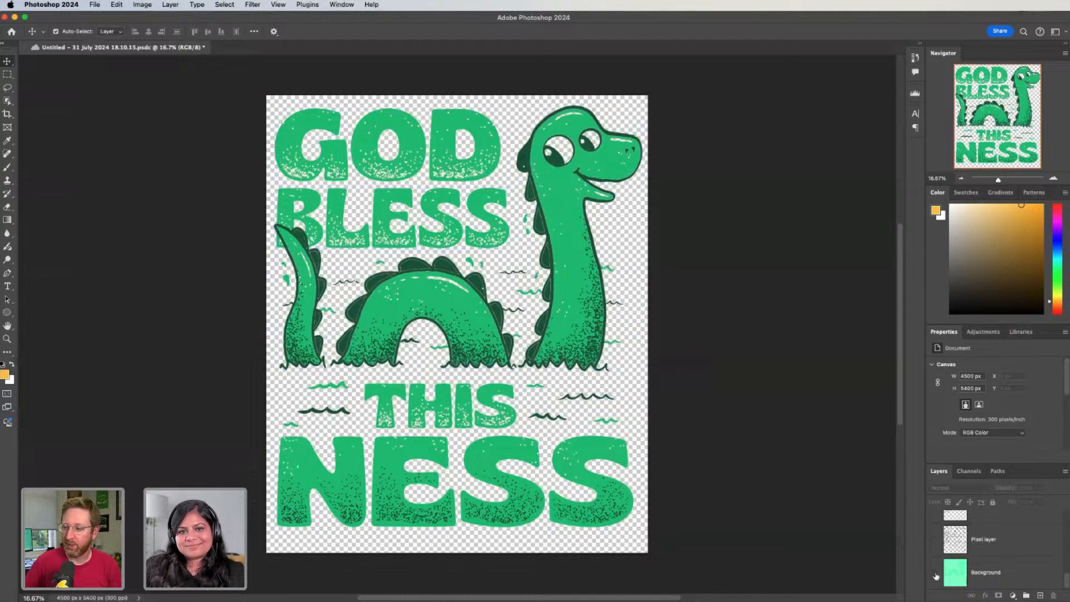
Compare the artwork with and without the light green Background layer and leave that layer hidden
click(936, 576)
scroll(987, 531, up, 3)
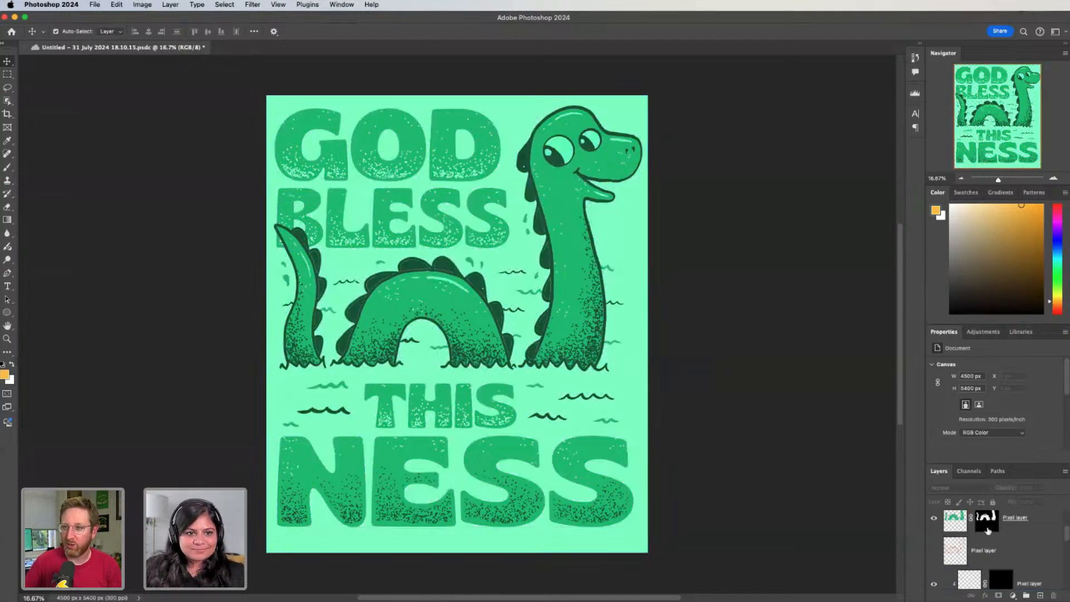
click(987, 530)
scroll(986, 540, down, 3)
click(972, 572)
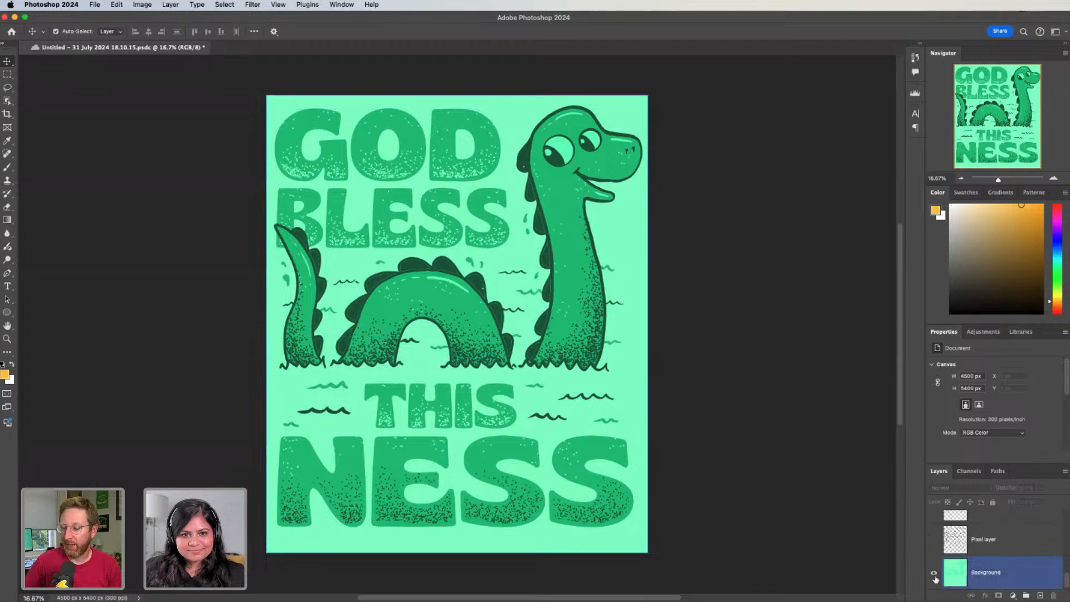
click(934, 577)
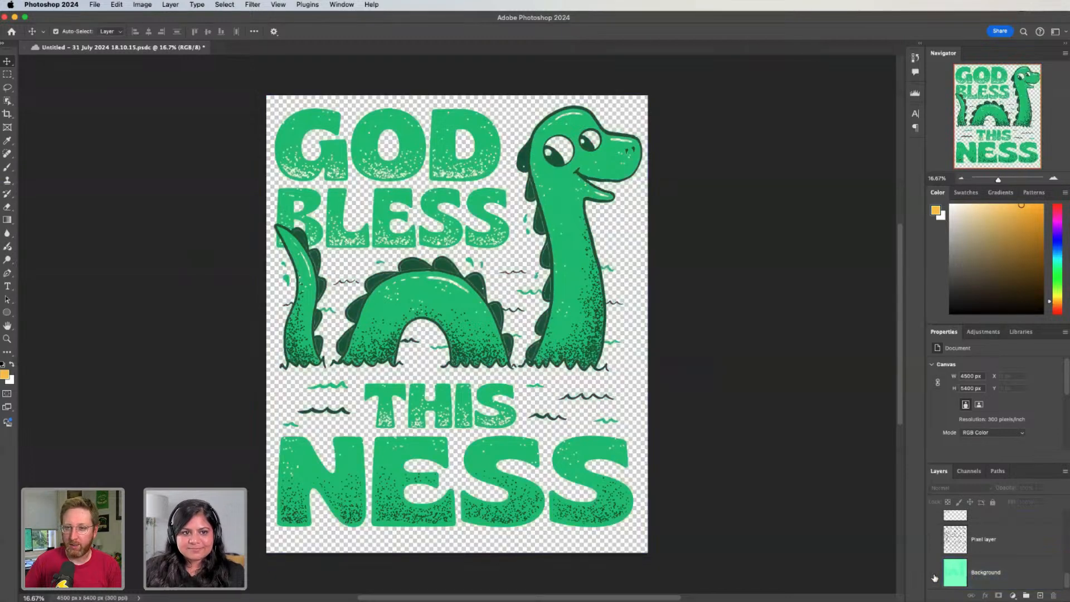
click(935, 576)
click(934, 576)
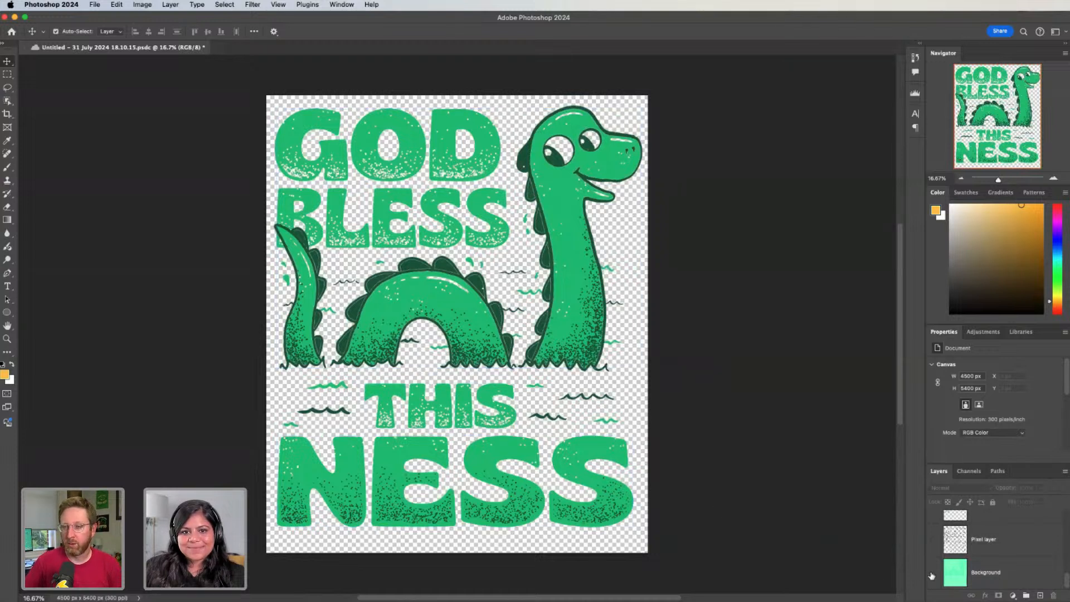
Examine the speckle texture cut out of the GOD and BLESS lettering at 100% for transparency
click(1052, 179)
click(1052, 179)
click(1052, 179)
scroll(854, 188, up, 6)
scroll(854, 188, left, 2)
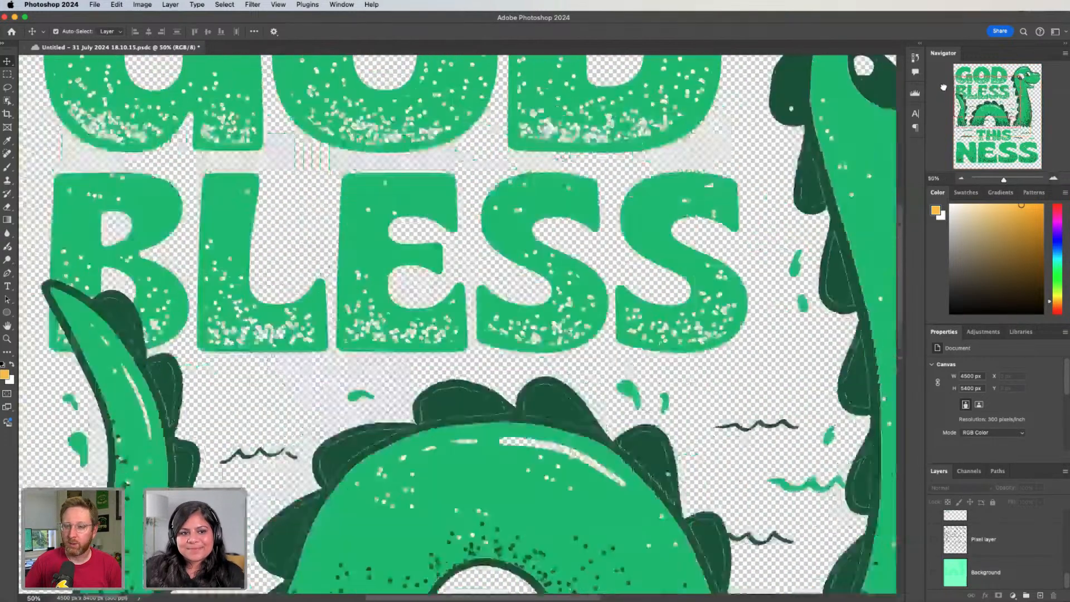
scroll(856, 191, up, 1)
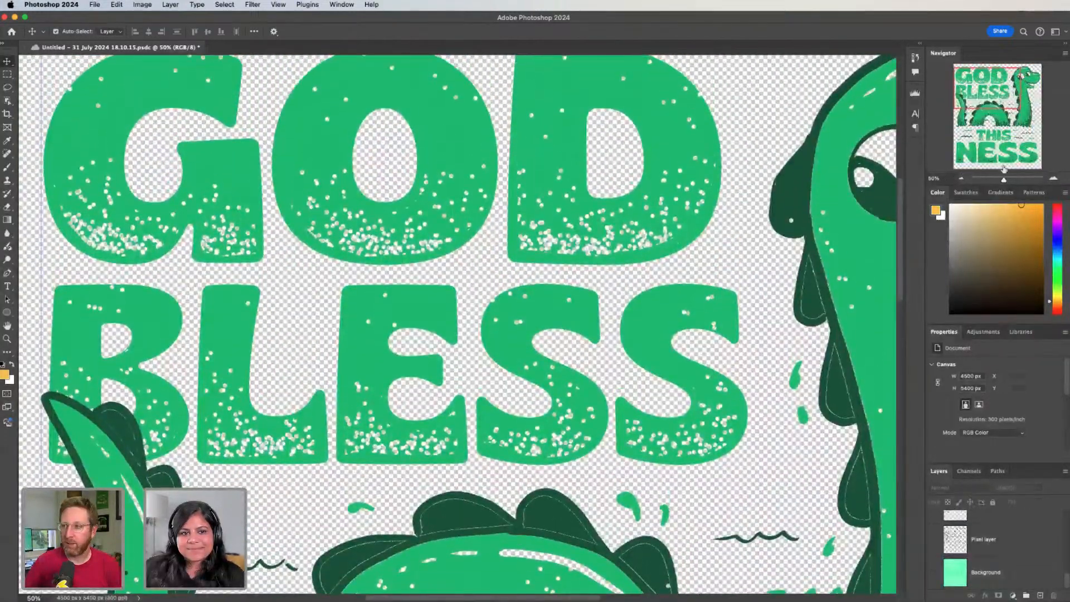
click(1053, 179)
click(1053, 179)
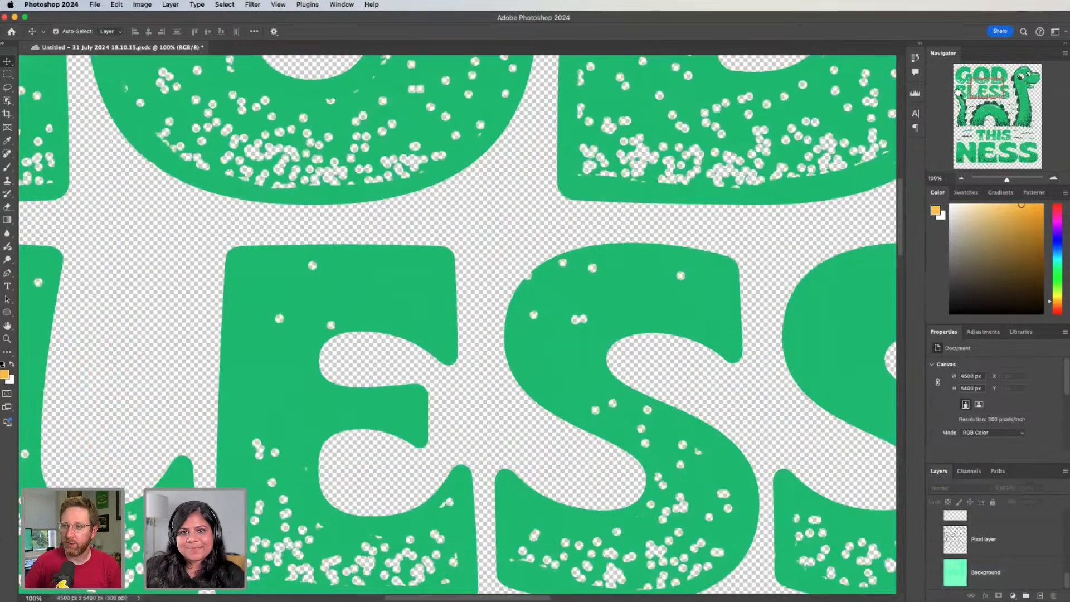
drag(957, 92, 960, 81)
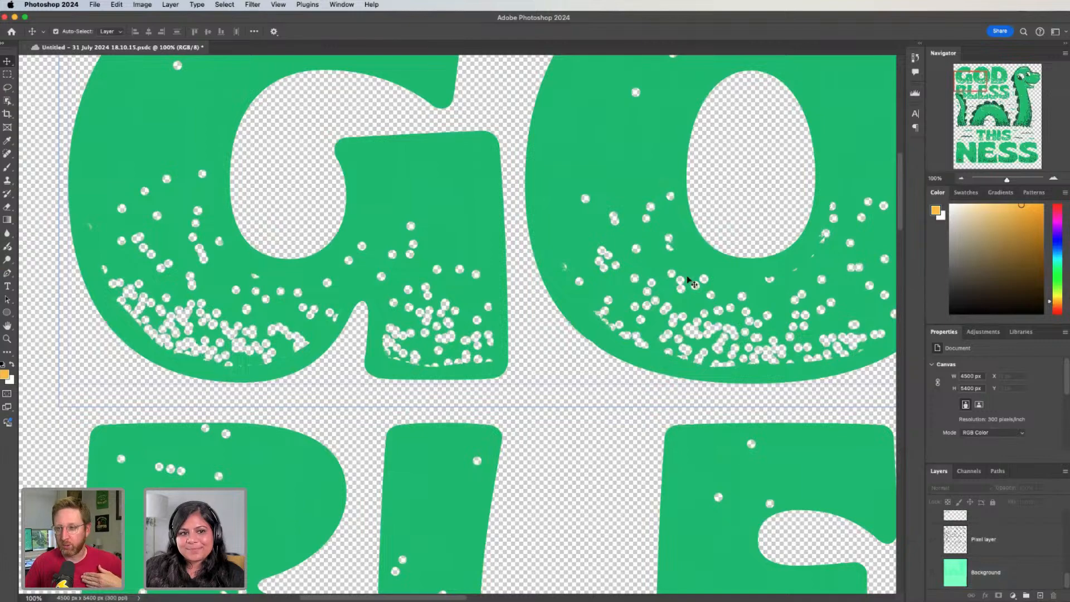
drag(975, 84, 976, 93)
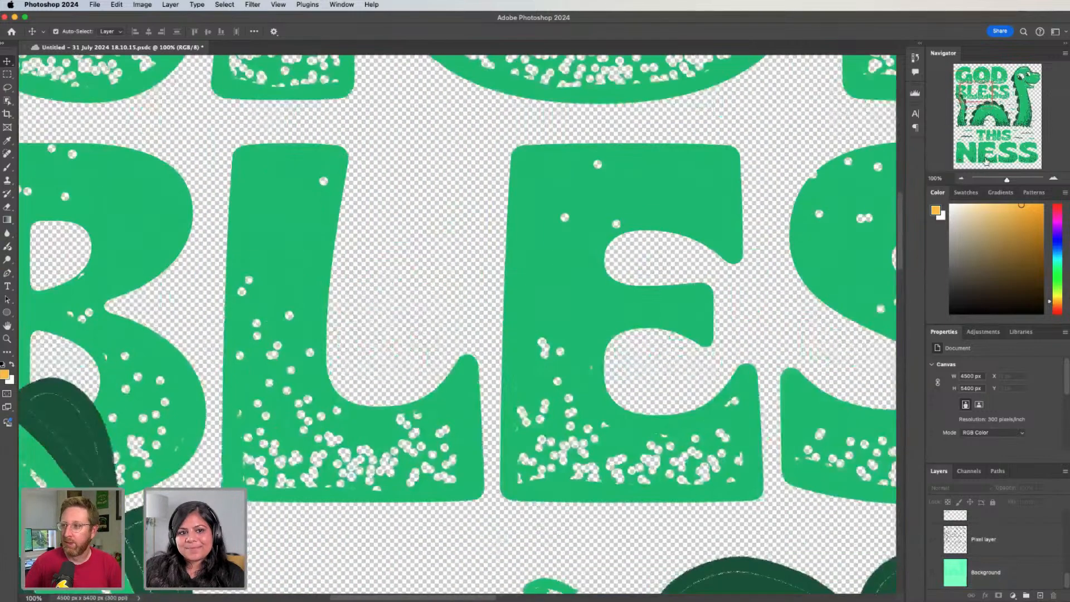
Export the whole poster with its transparent background as a PNG named godblesstheness to the Desktop
click(963, 179)
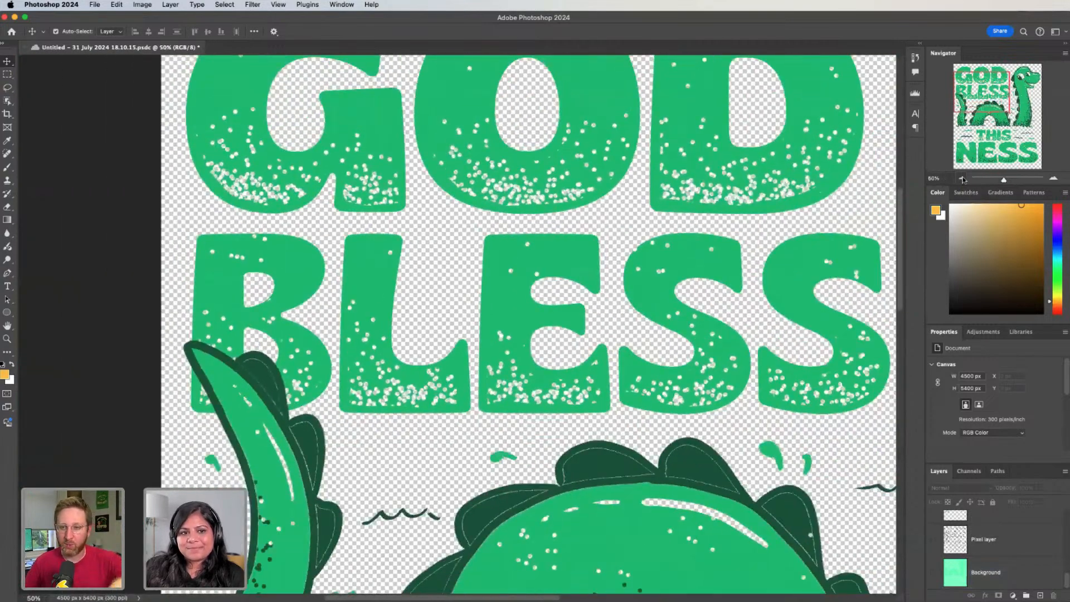
click(963, 180)
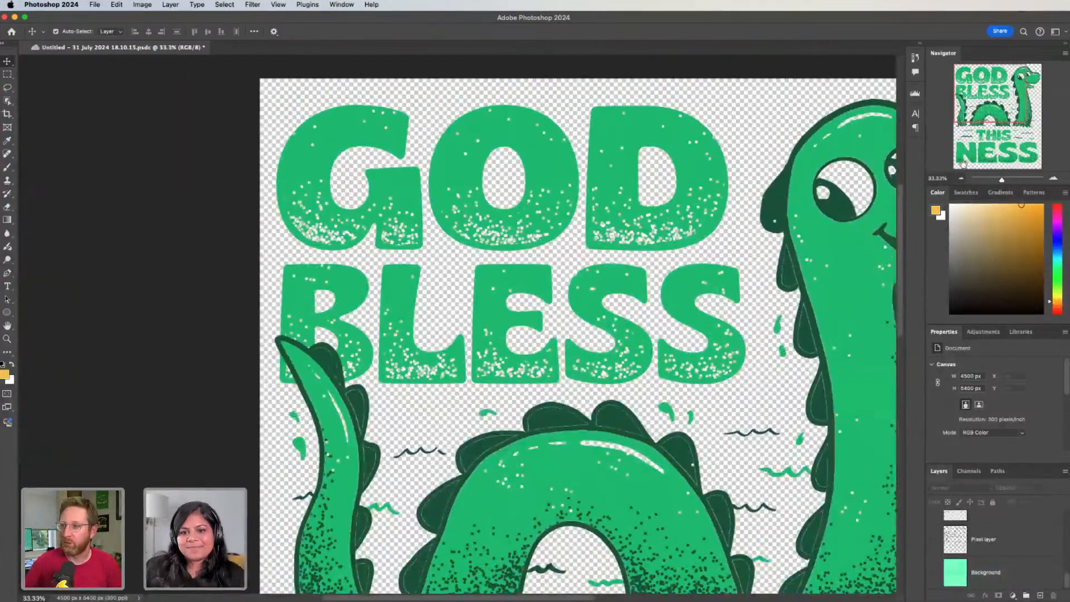
click(962, 179)
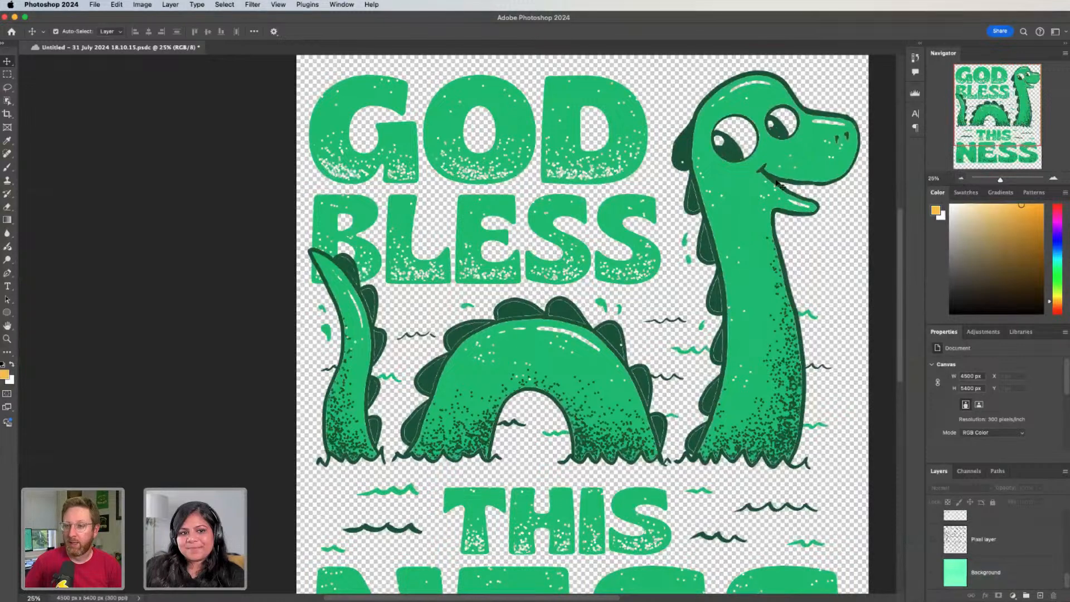
key(super+minus)
click(95, 4)
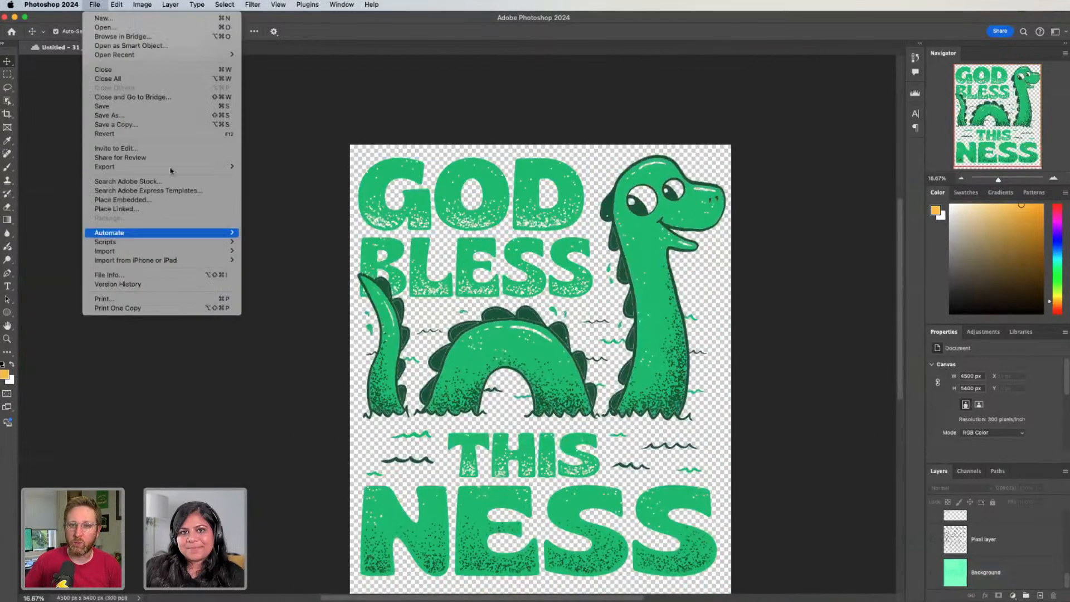
mouse_move(170, 166)
click(278, 167)
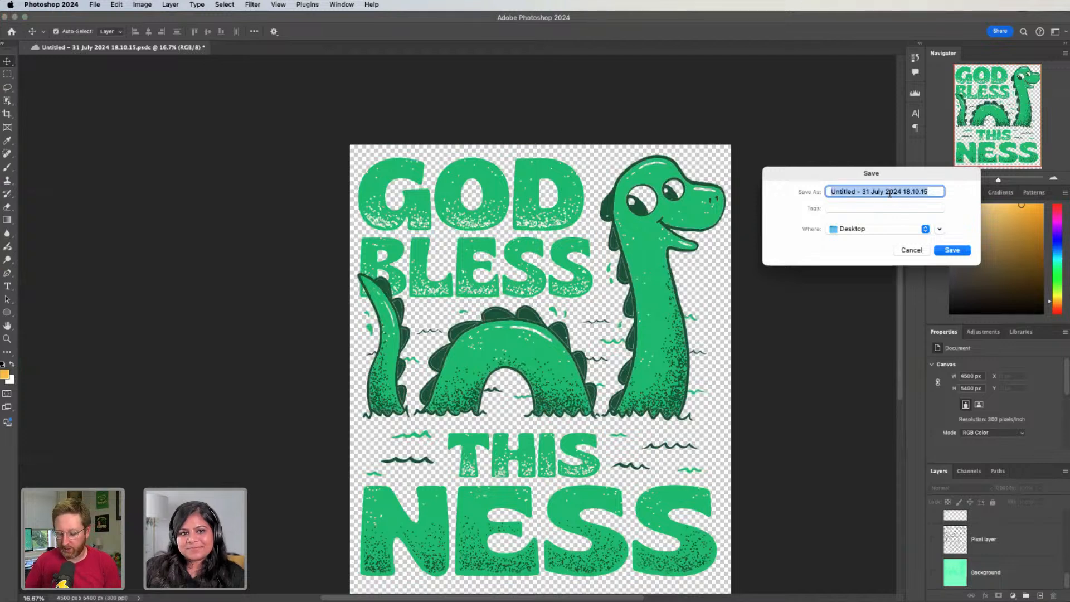
text(godbless)
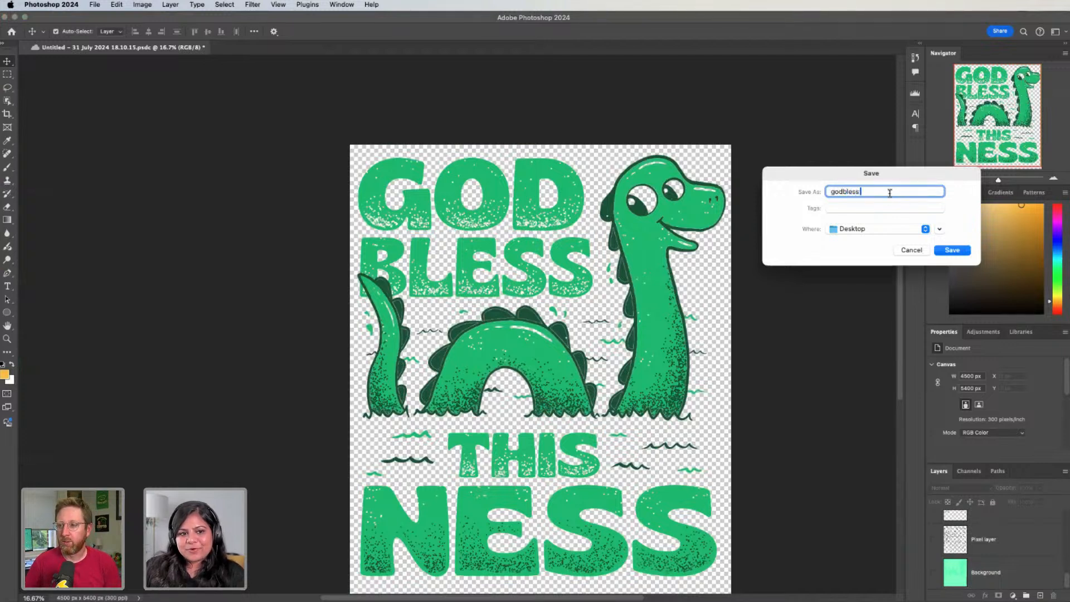
text(thenes)
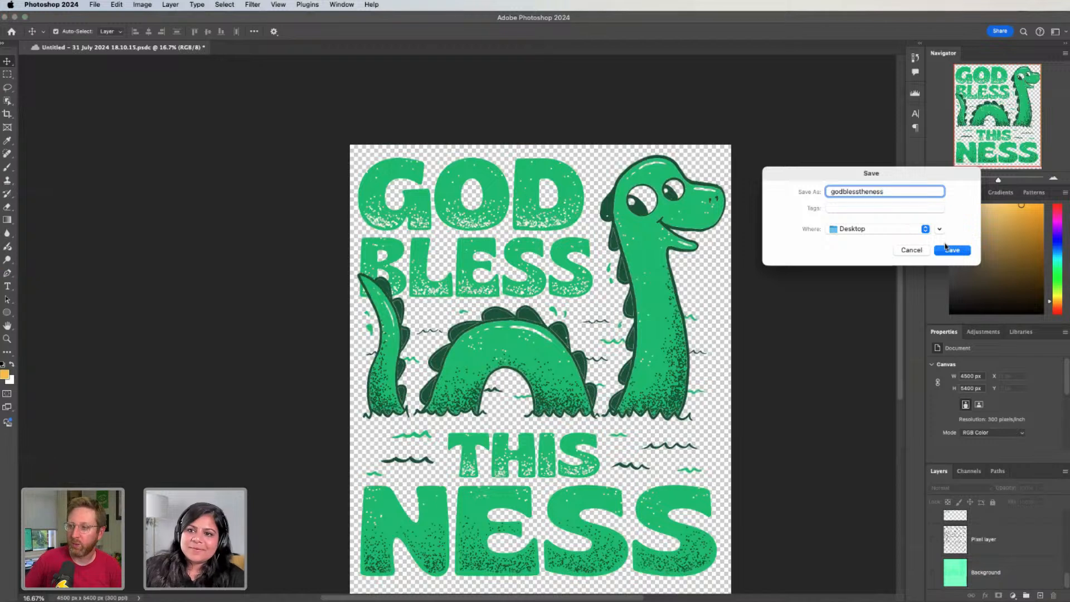
text(s)
click(948, 250)
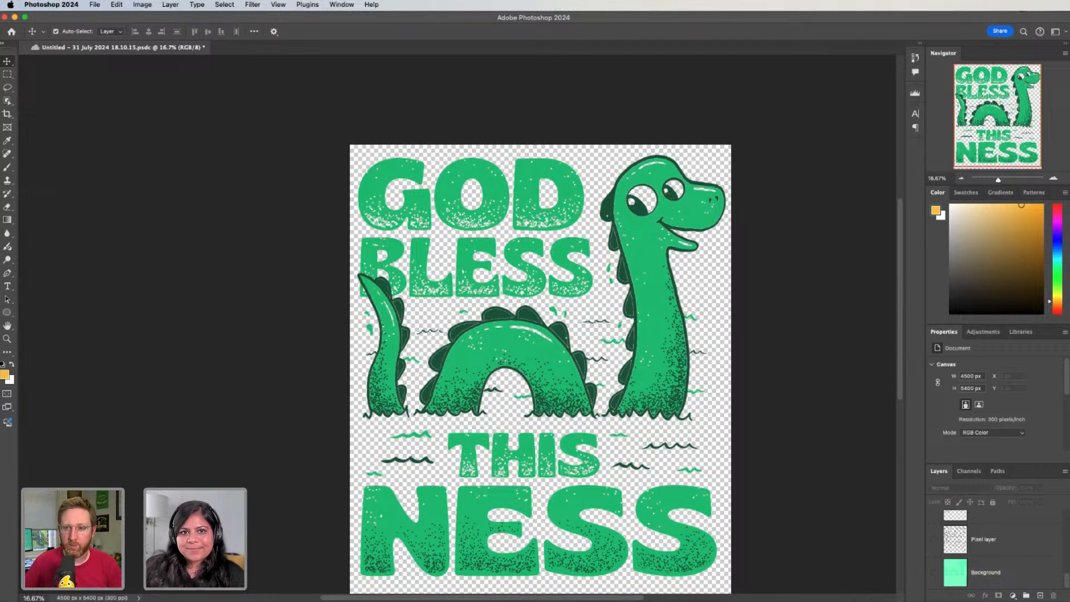
Close the blank browser window and switch to the Printful product templates page in Chrome Beta
key(super+Tab)
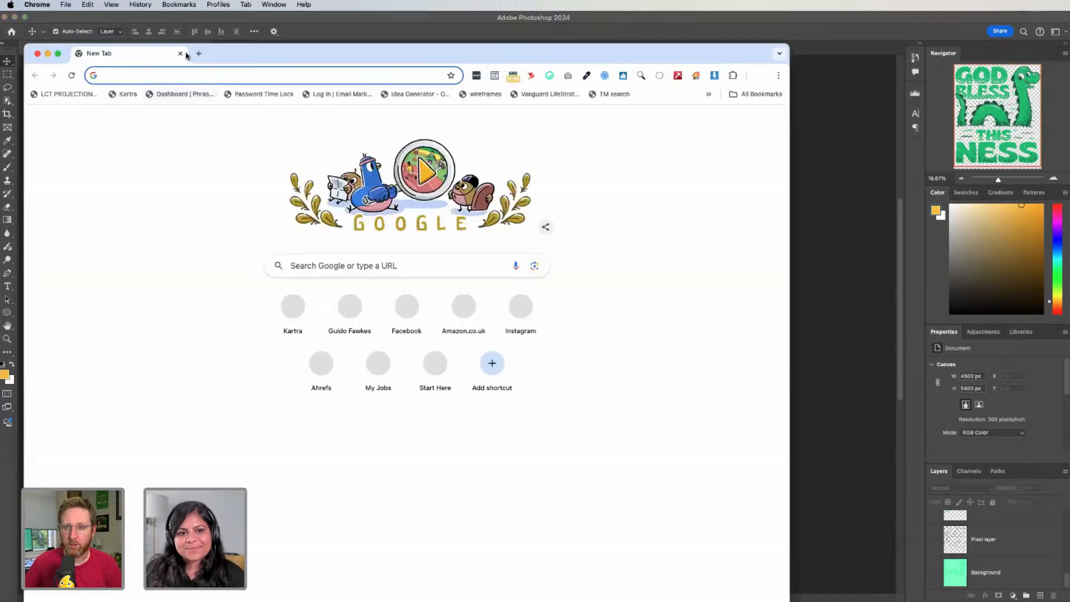
click(179, 54)
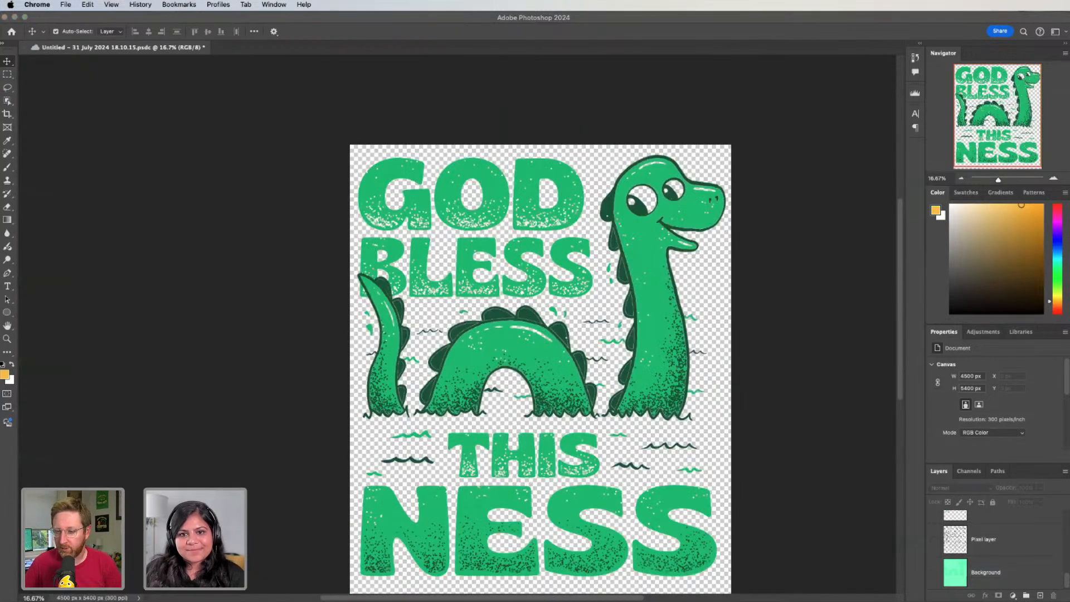
key(super+Tab)
click(218, 23)
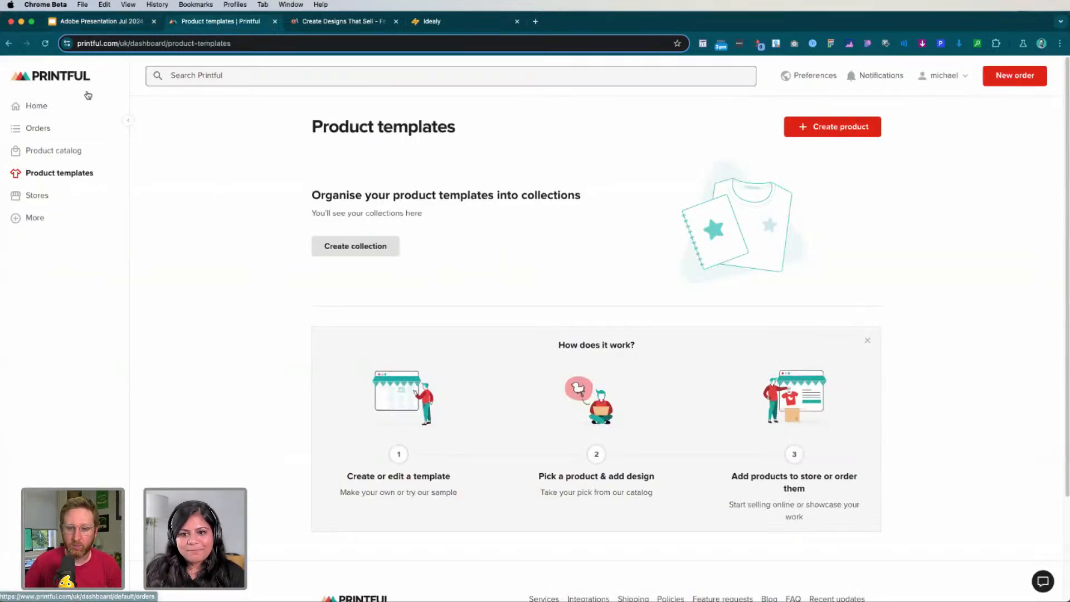
scroll(238, 236, down, 2)
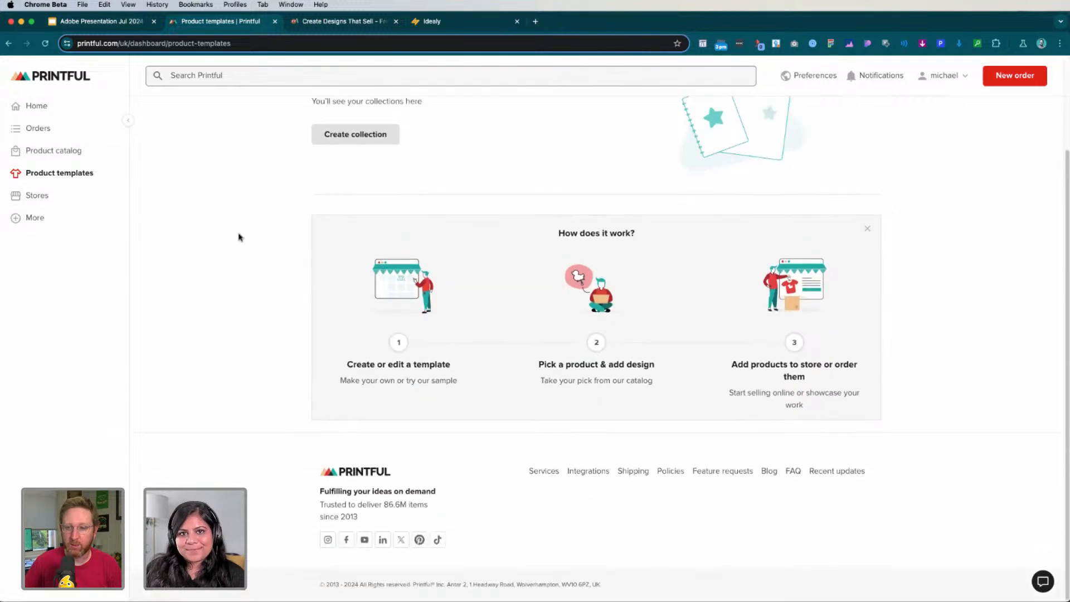
scroll(238, 236, up, 2)
Open the Printful dashboard home page and review the getting-started steps and the welcome discount offer
click(47, 108)
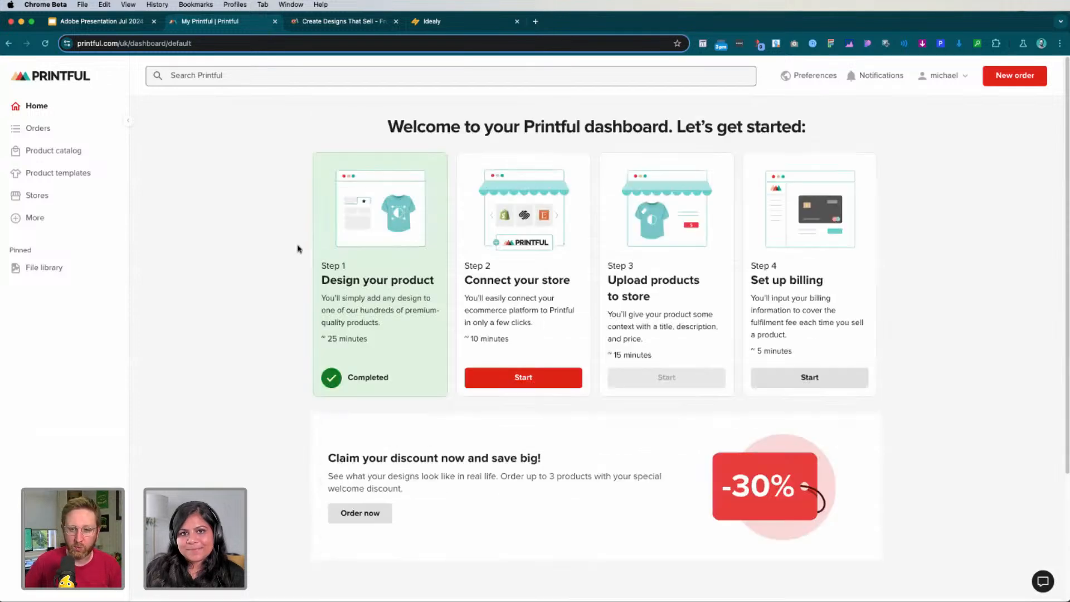
scroll(298, 249, down, 3)
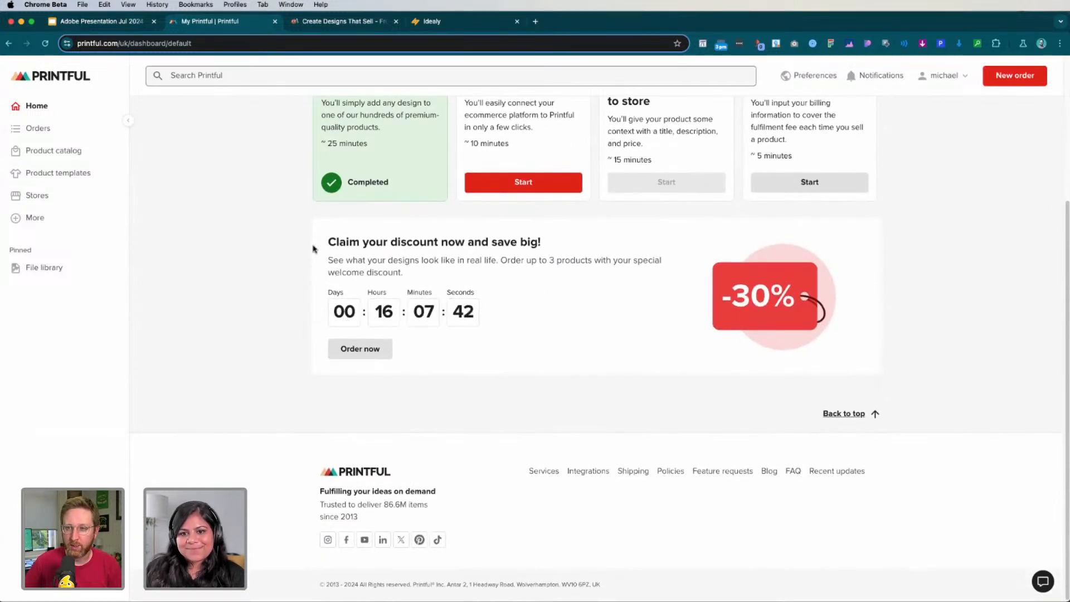
drag(311, 248, 537, 353)
click(534, 361)
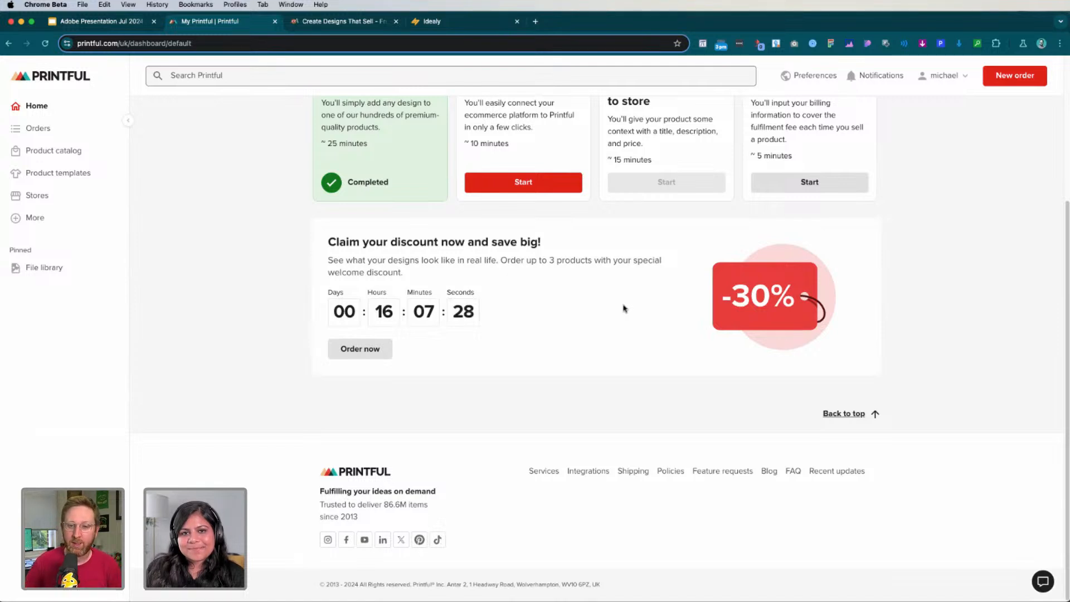
scroll(625, 309, up, 4)
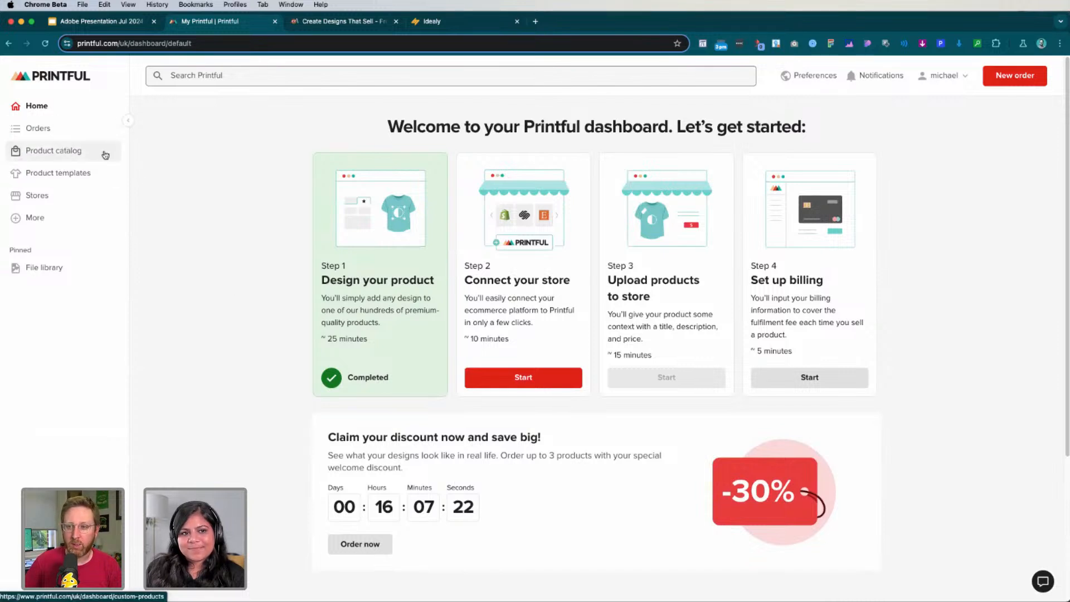
Open the men's shirts category under men's clothing in the product catalog
click(73, 149)
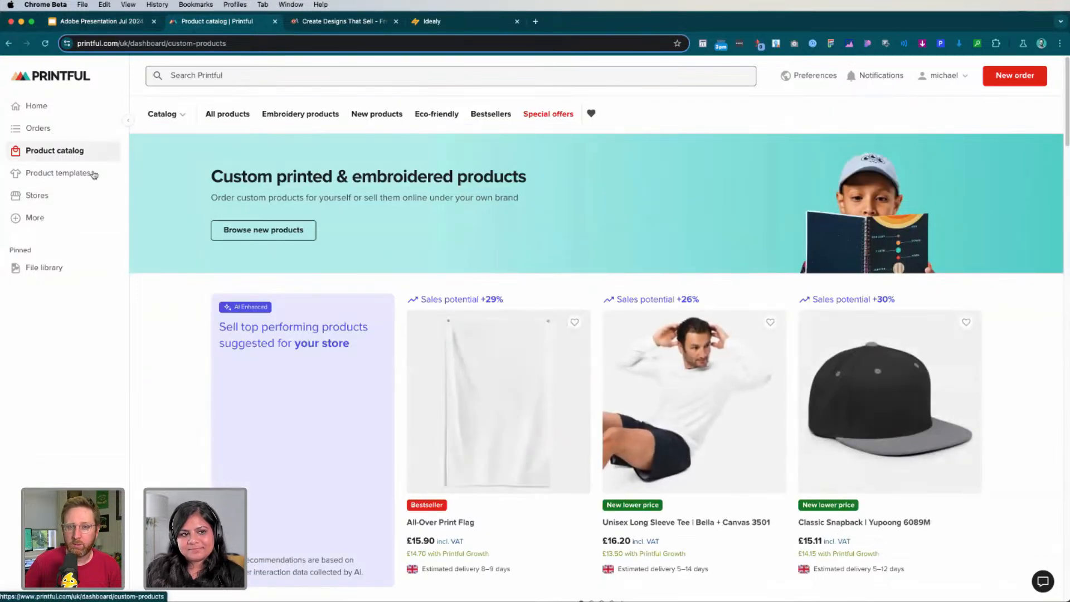
mouse_move(185, 117)
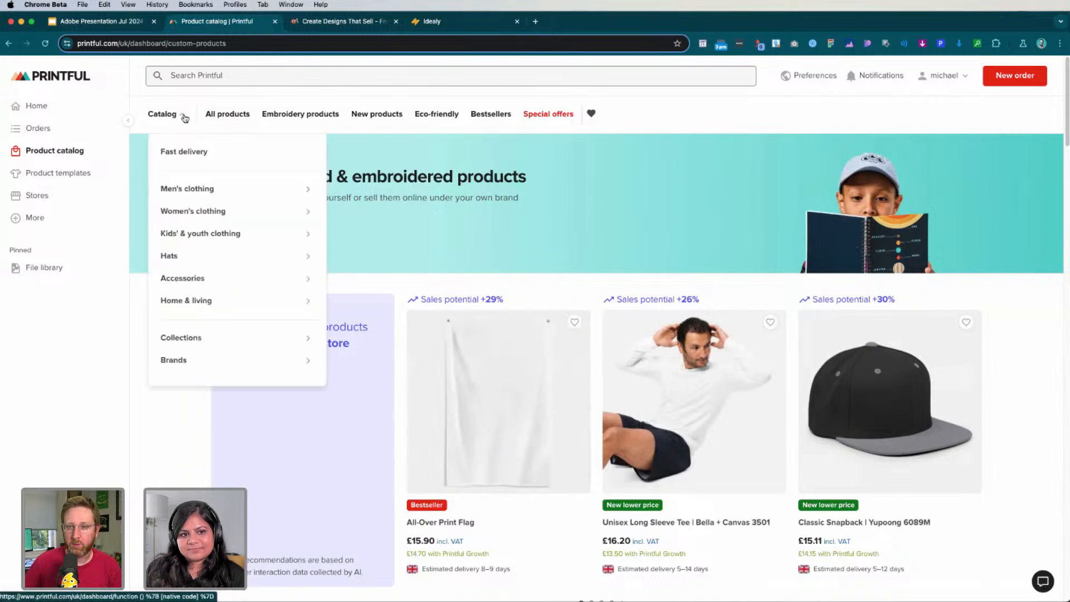
mouse_move(277, 192)
click(359, 176)
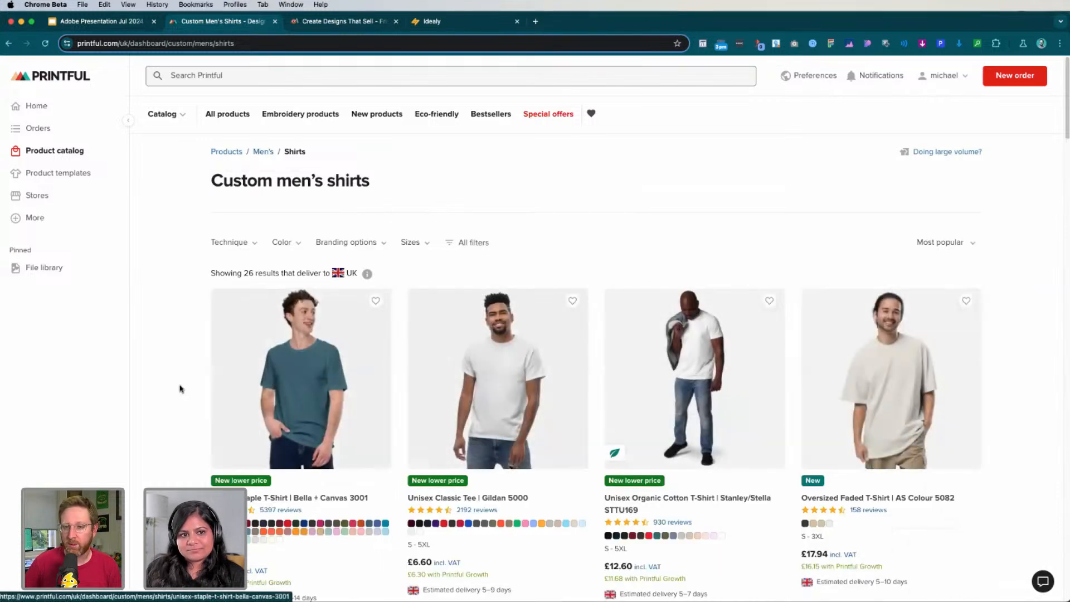
Look through the custom men's shirts and open the Unisex Staple T-Shirt | Bella + Canvas 3001
scroll(285, 380, down, 1)
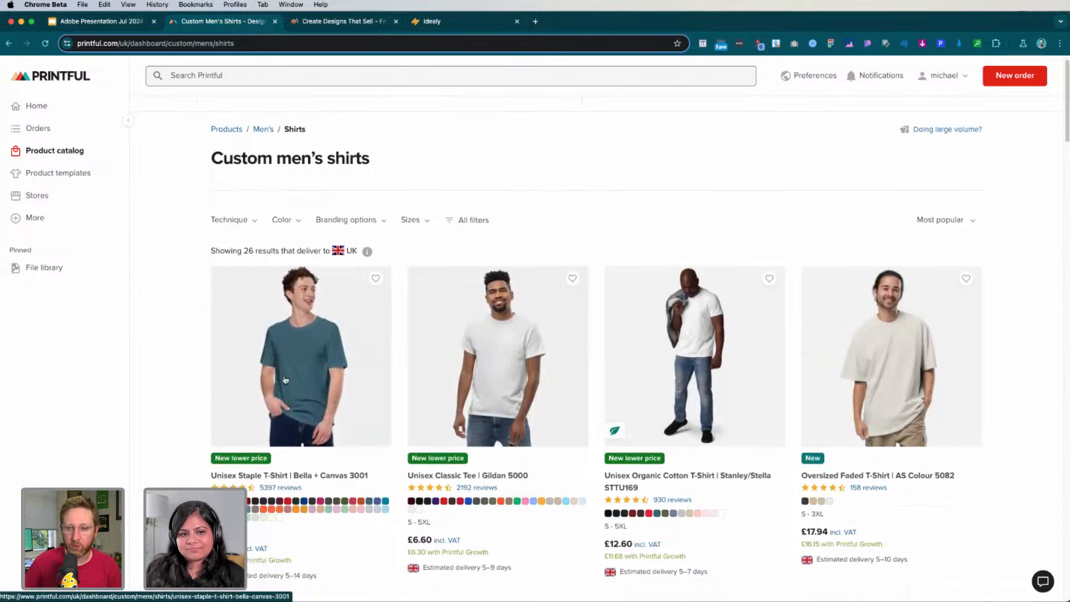
scroll(284, 379, down, 4)
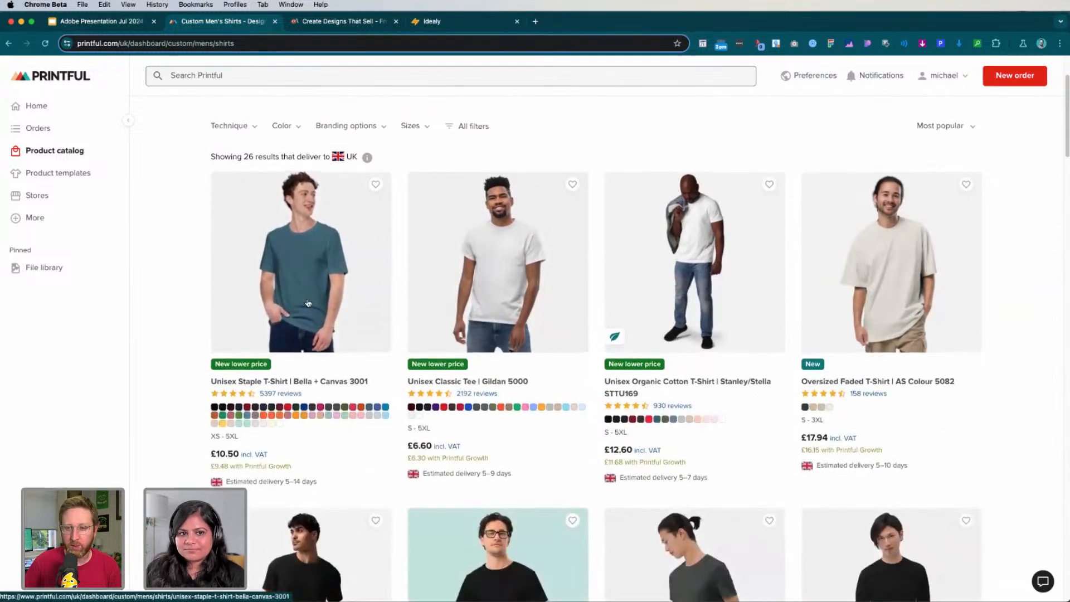
scroll(308, 303, up, 3)
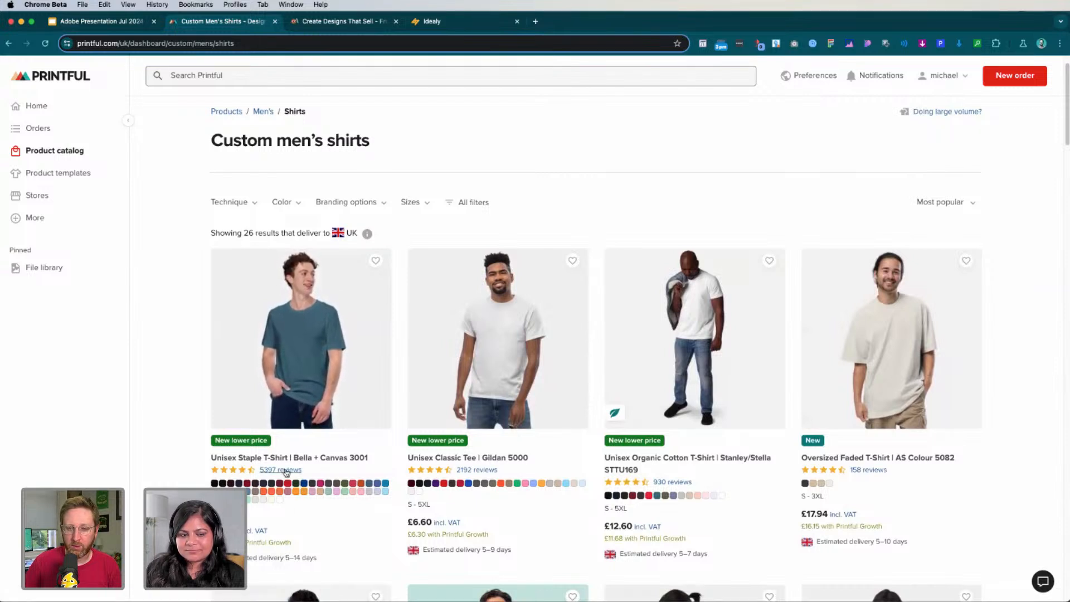
click(276, 361)
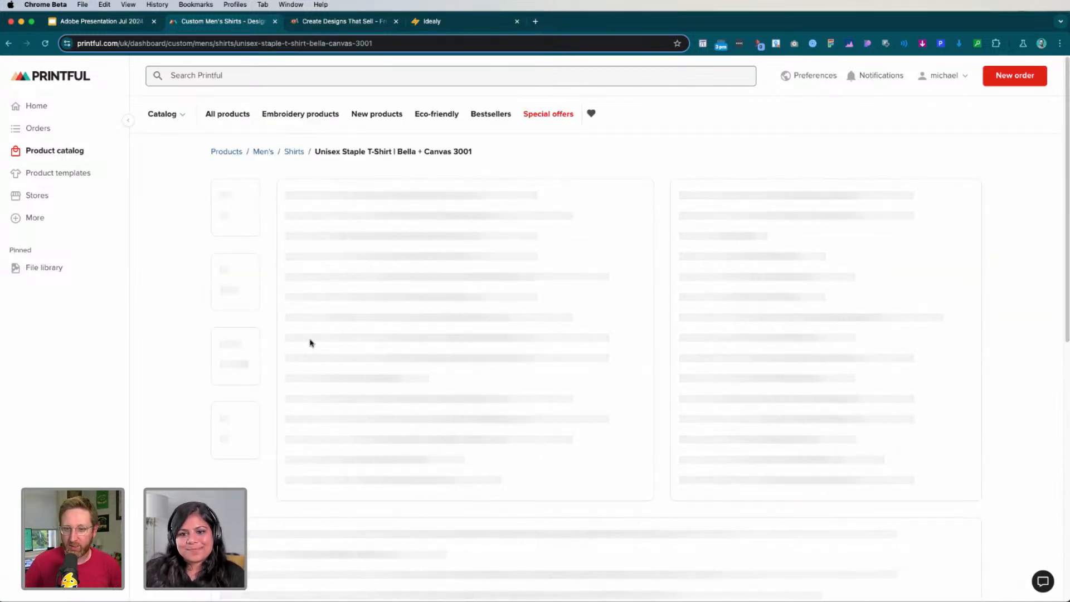
Start a product template for the DTG-printed shirt, adding the light mint green colour and removing white
scroll(710, 253, down, 2)
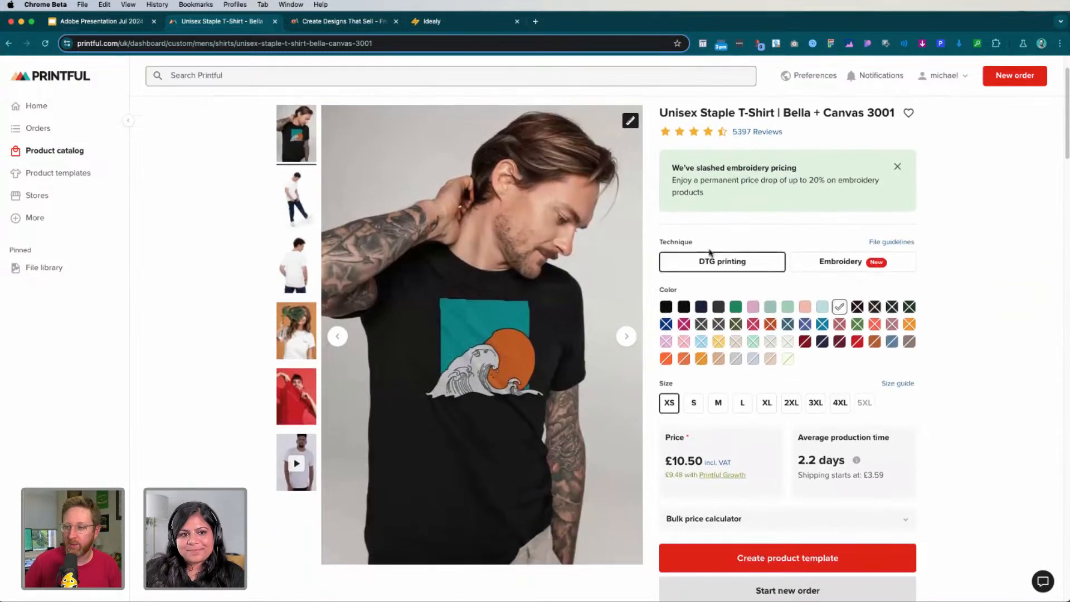
scroll(711, 253, up, 4)
scroll(758, 339, down, 9)
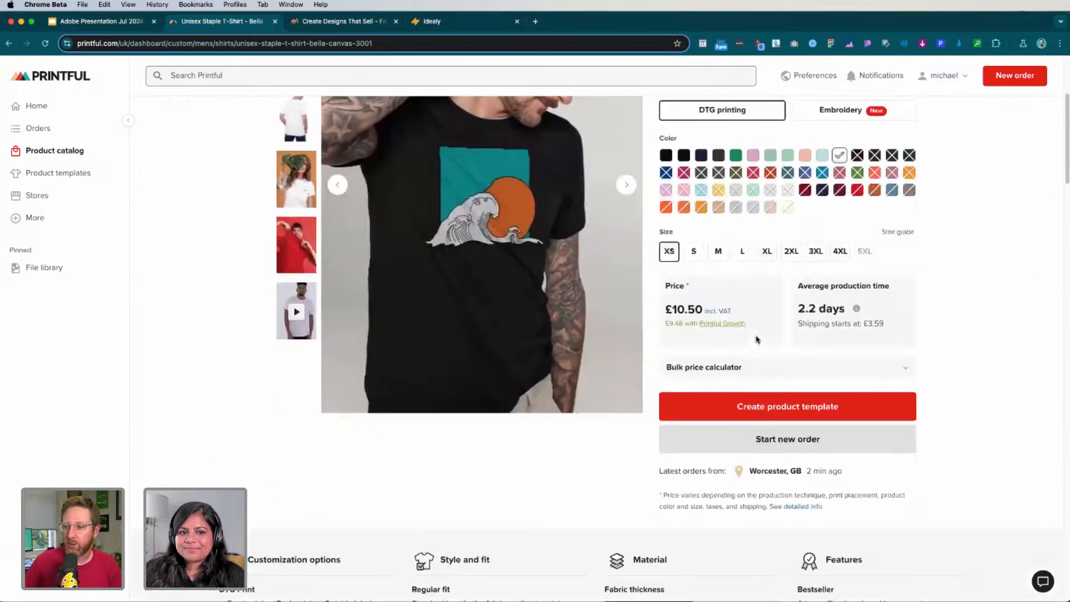
click(767, 416)
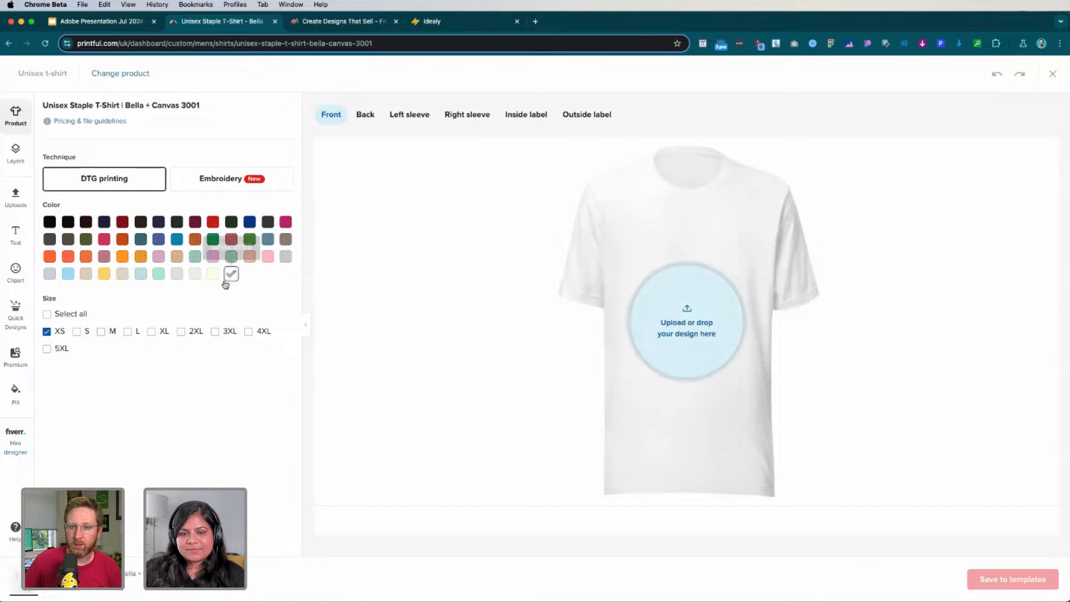
click(158, 273)
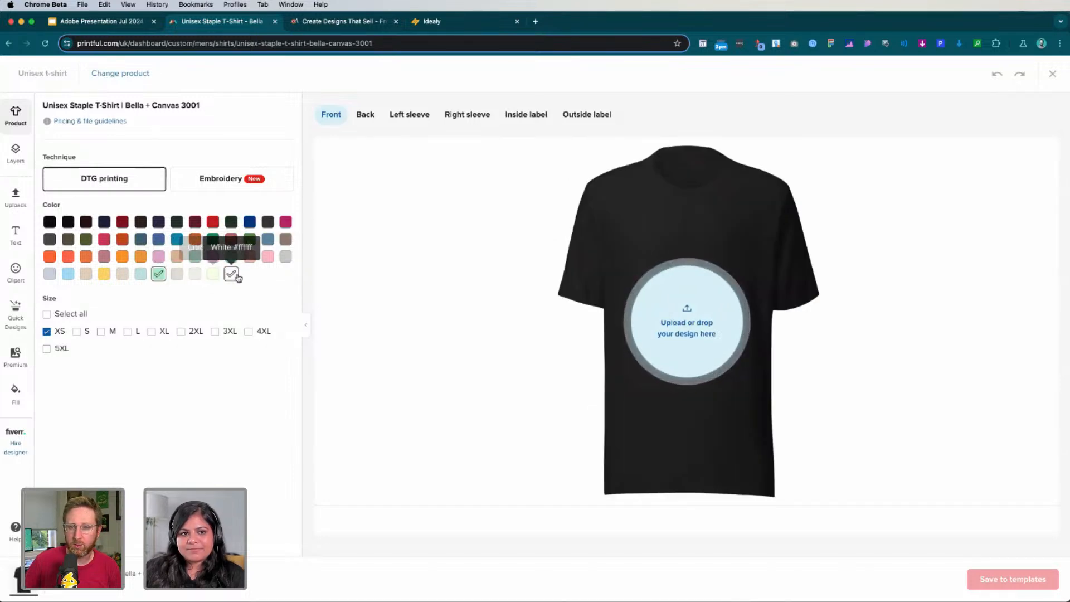
click(233, 275)
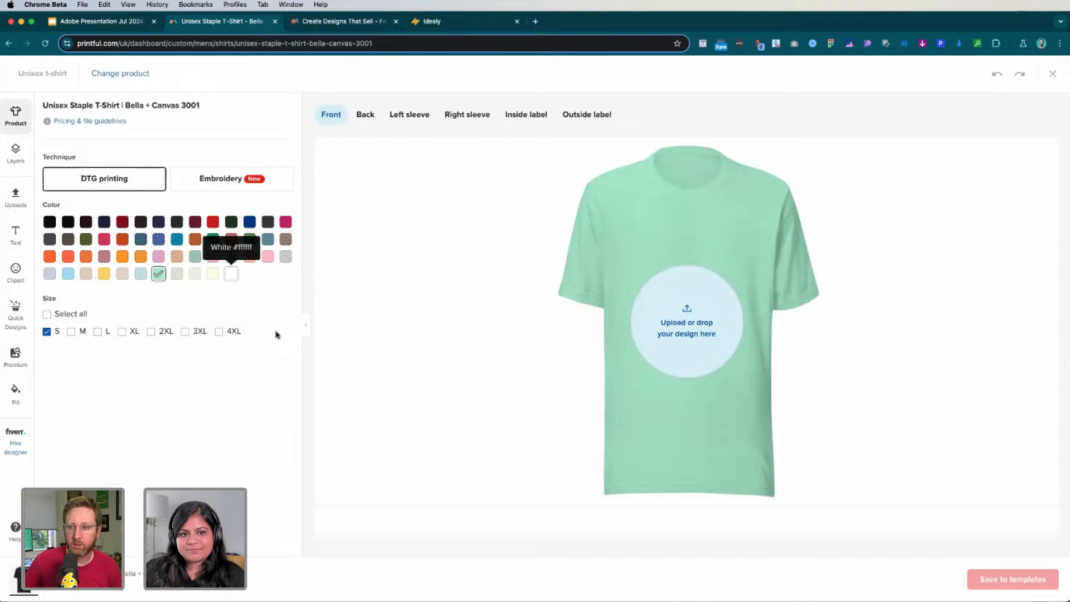
Upload godblesstheness.png from the Desktop to the file library and place it on the shirt's front
click(684, 339)
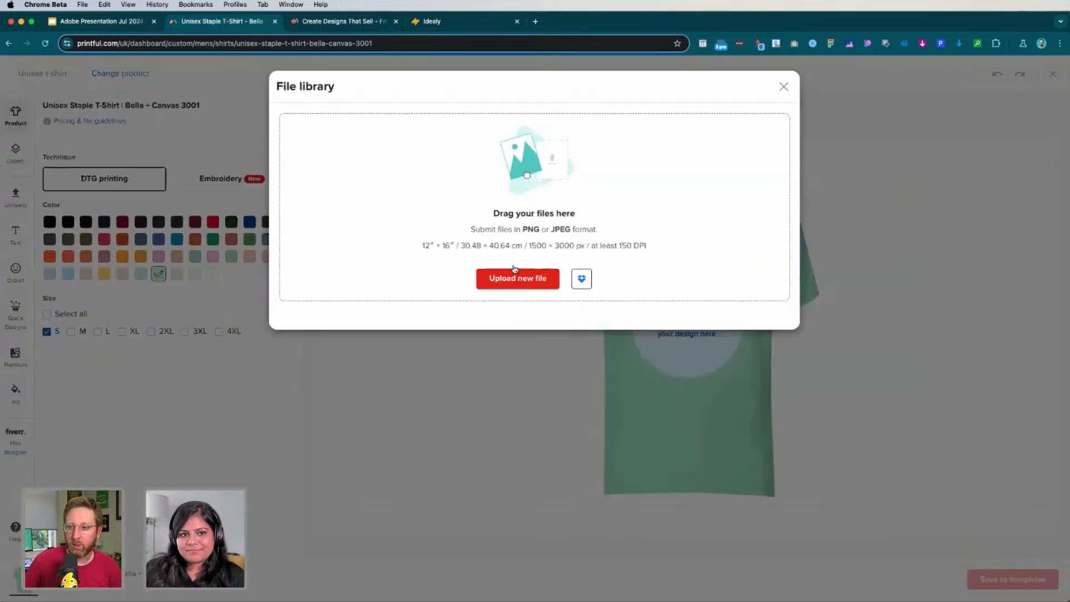
click(510, 281)
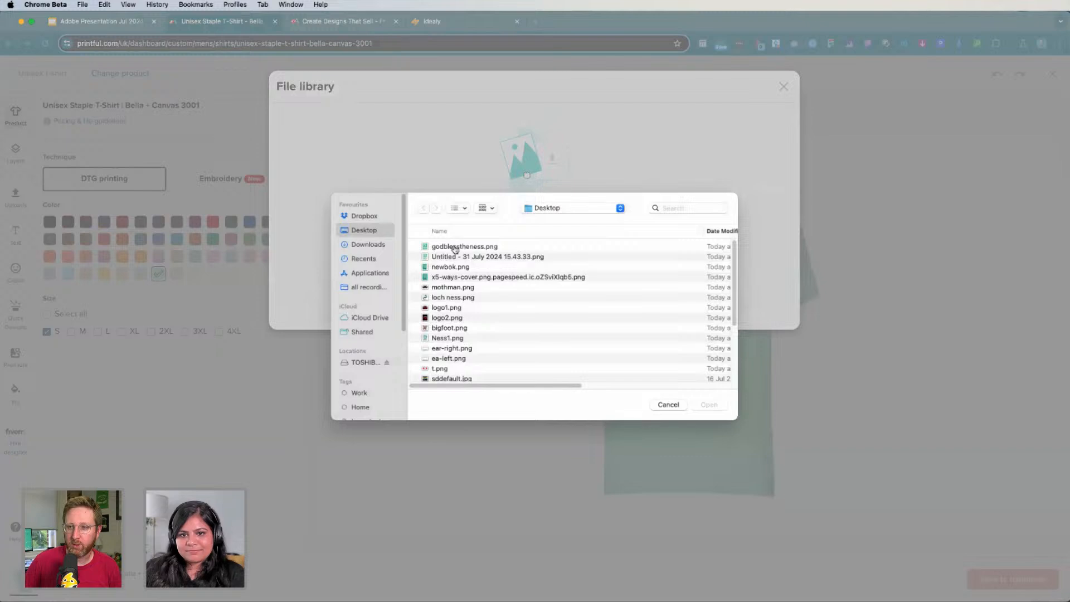
double_click(456, 248)
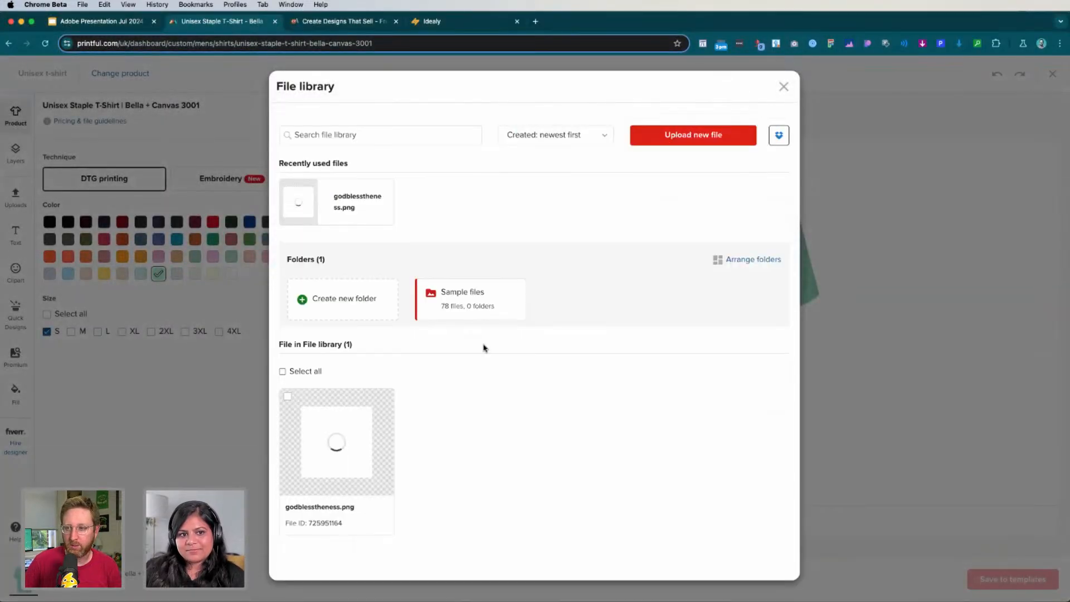
click(341, 440)
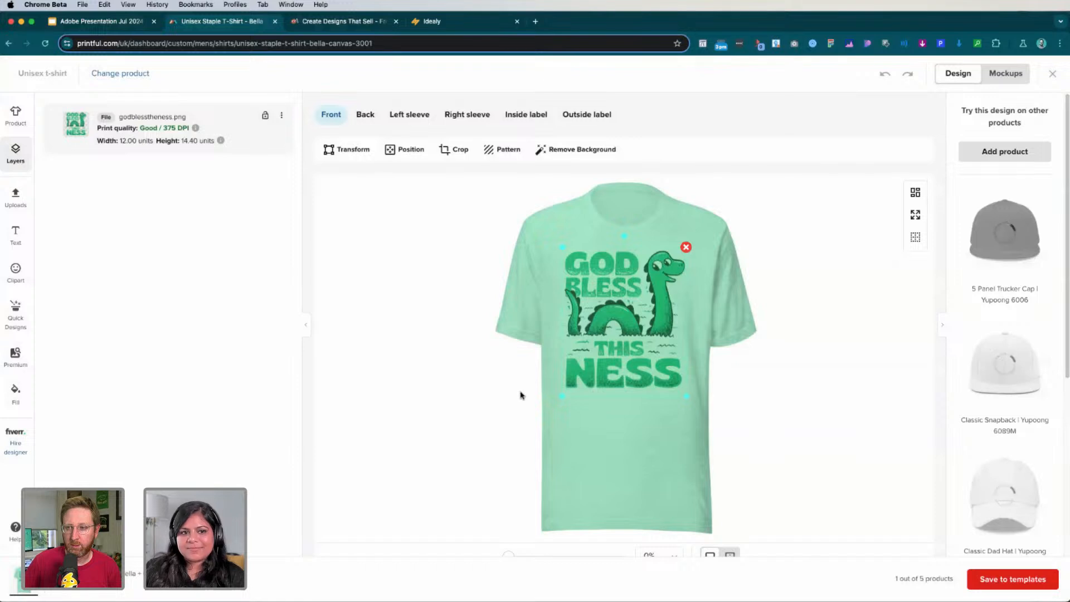
Enlarge the design on the shirt's front slightly to about 12.09 × 14.49 units
click(512, 386)
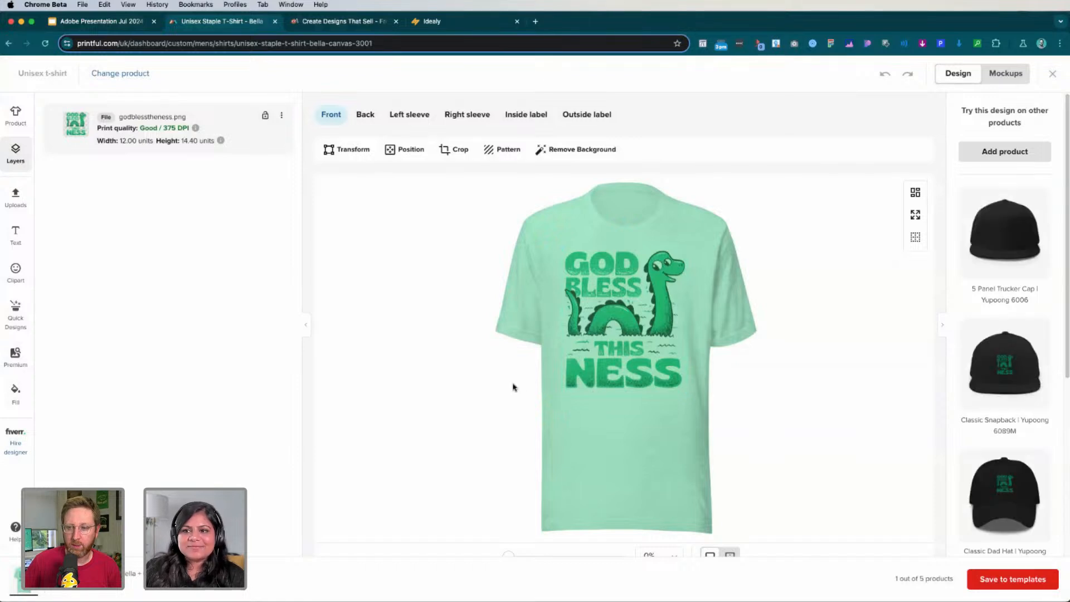
click(614, 342)
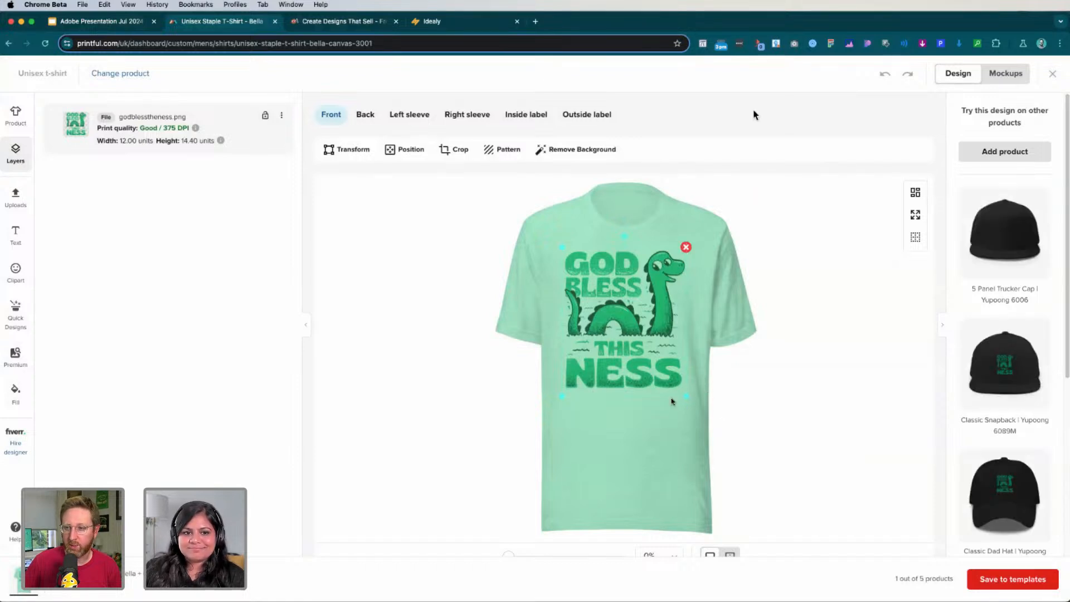
drag(686, 397, 688, 397)
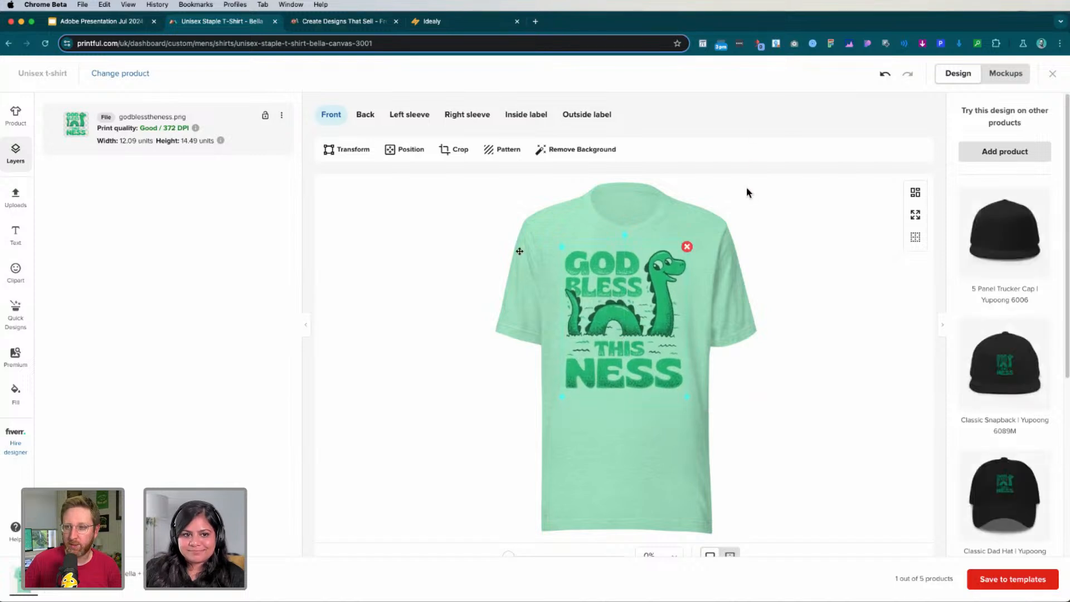
Preview the shirt's flat front, worn front and angled mockups, and return to the design view
click(541, 299)
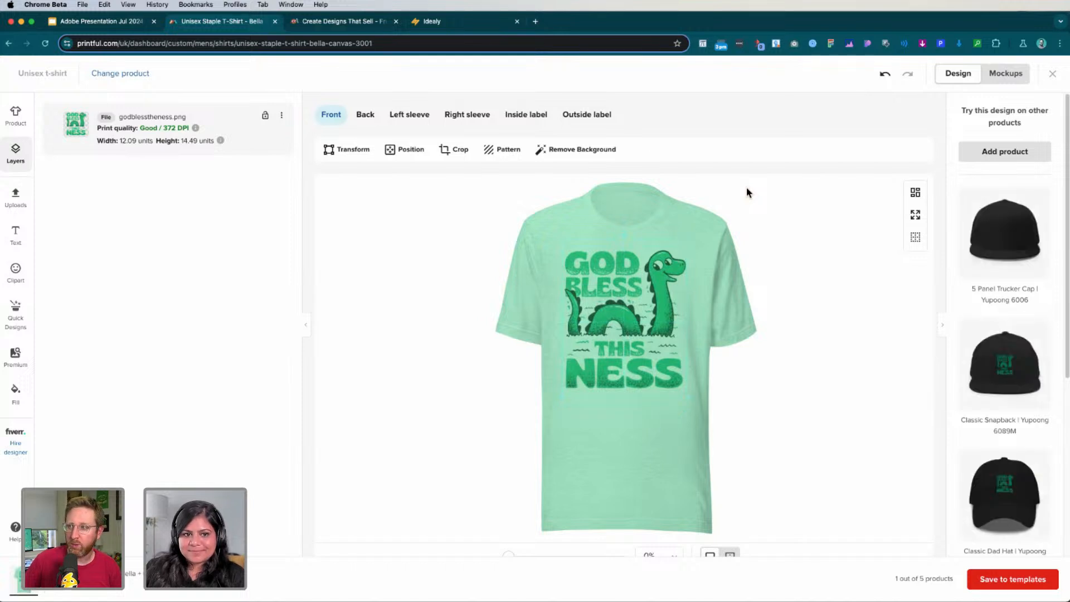
click(1006, 74)
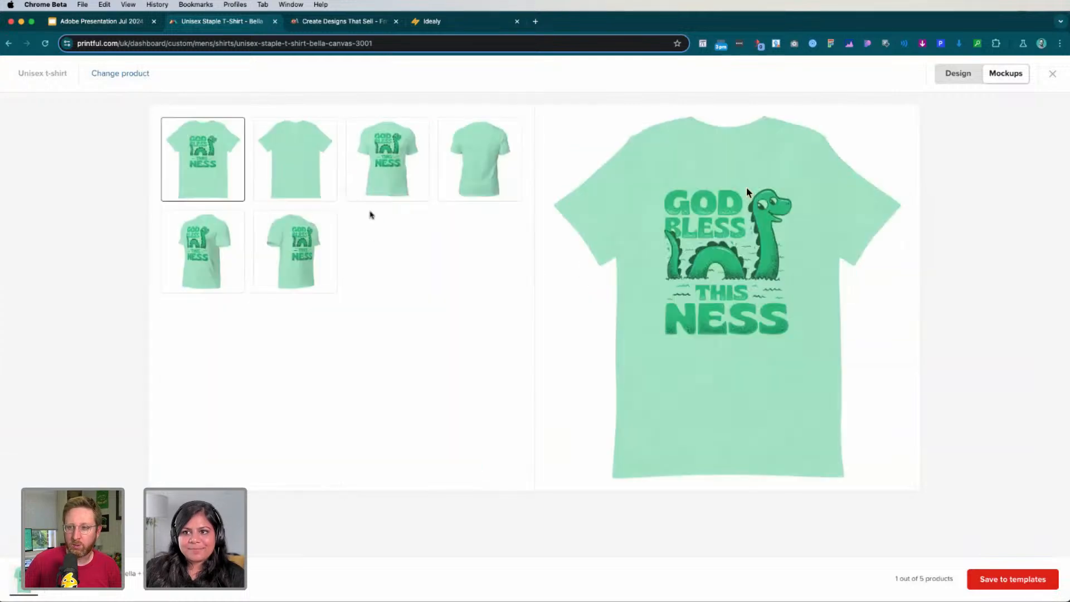
click(365, 163)
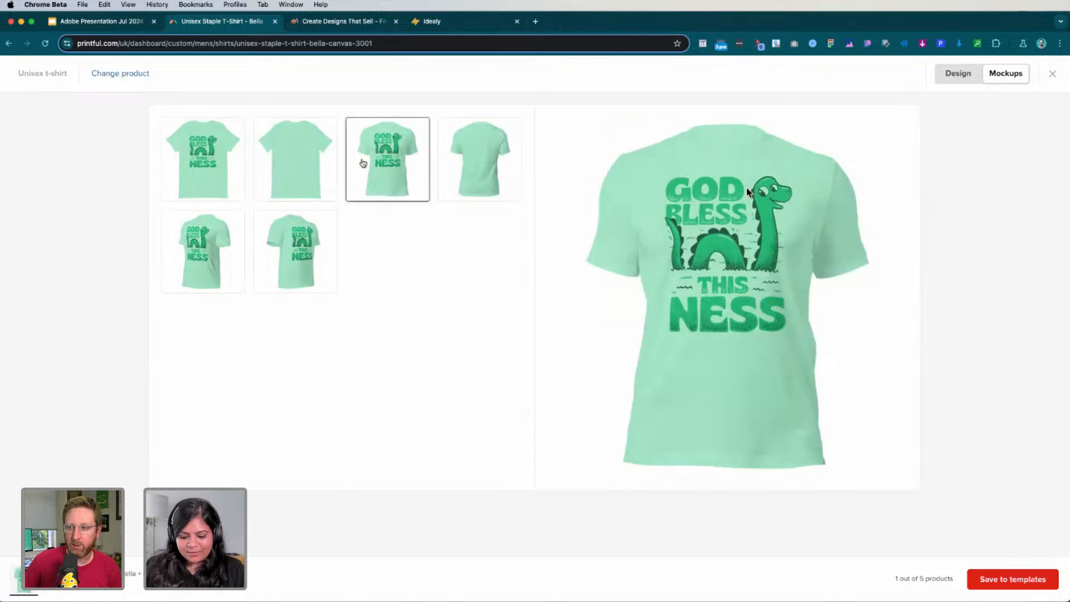
click(264, 221)
click(202, 148)
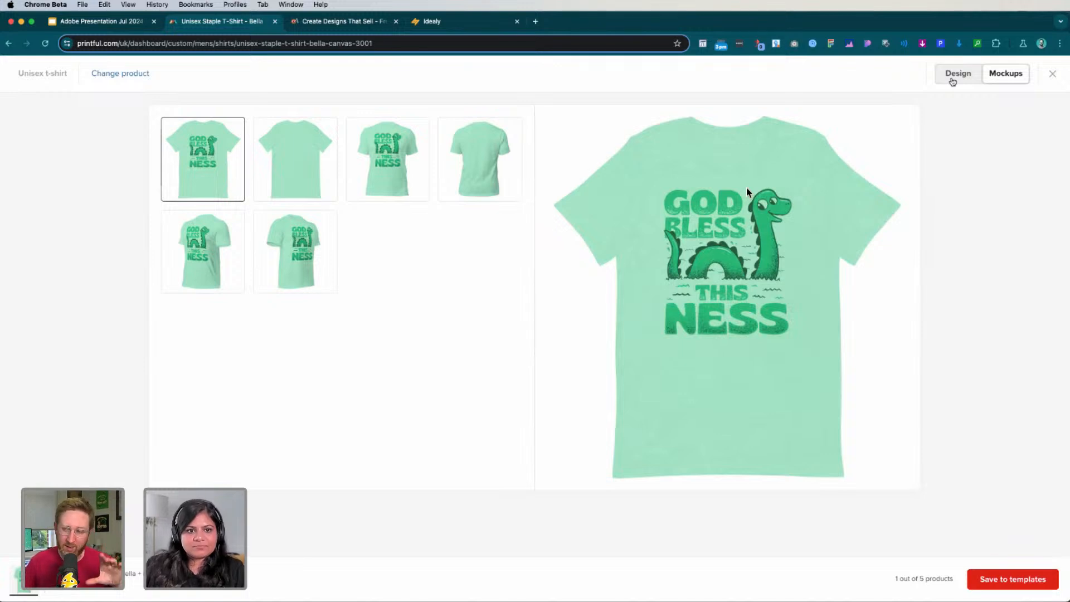
click(954, 76)
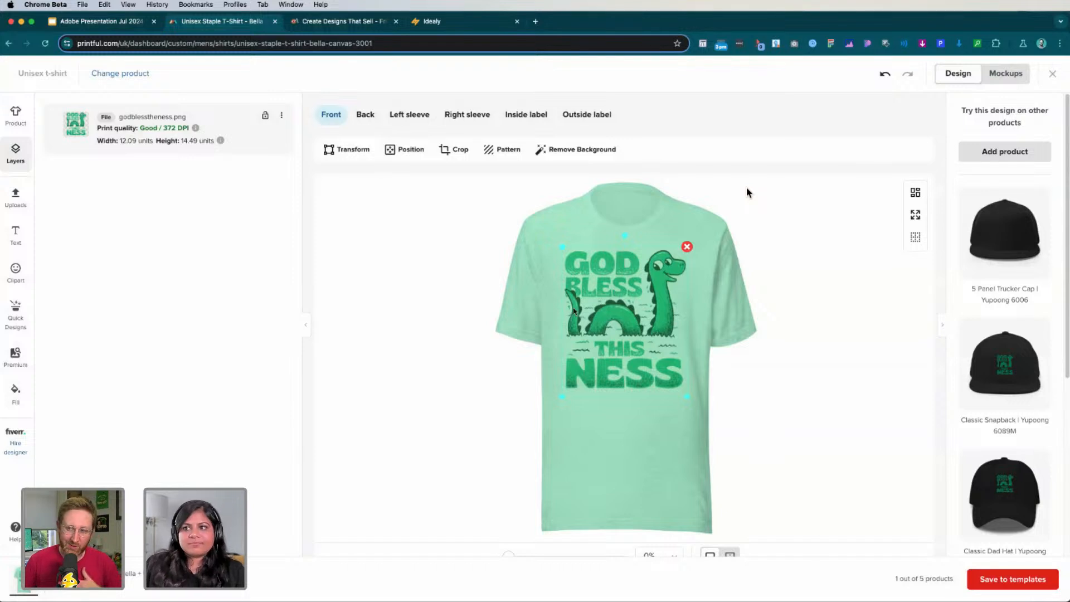
Save the mint green shirt design to the product templates and try adding it to a store, dismissing the store connection offer
click(519, 304)
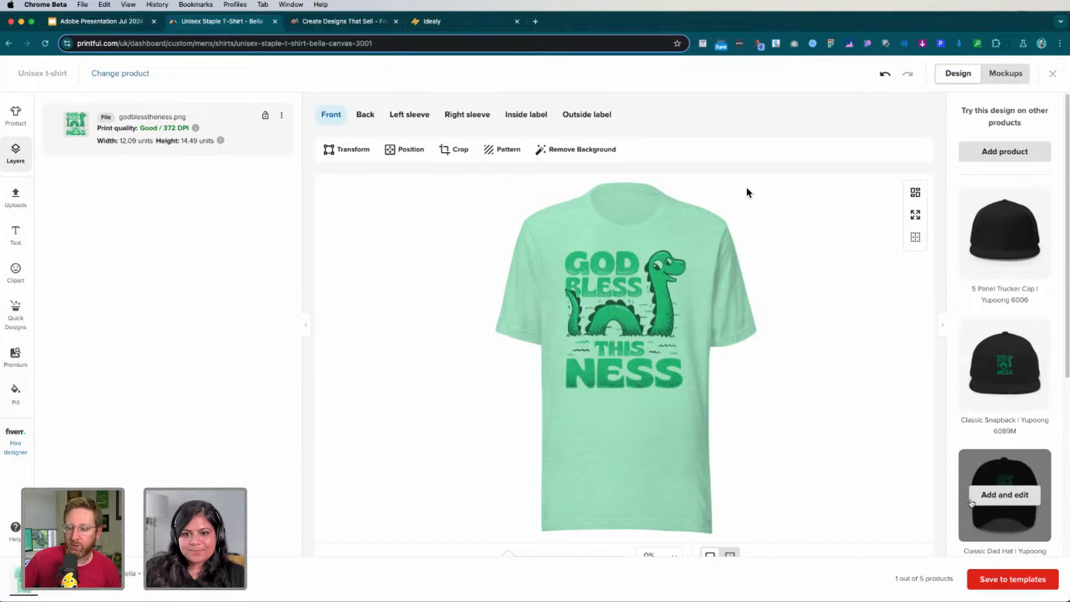
scroll(961, 310, down, 5)
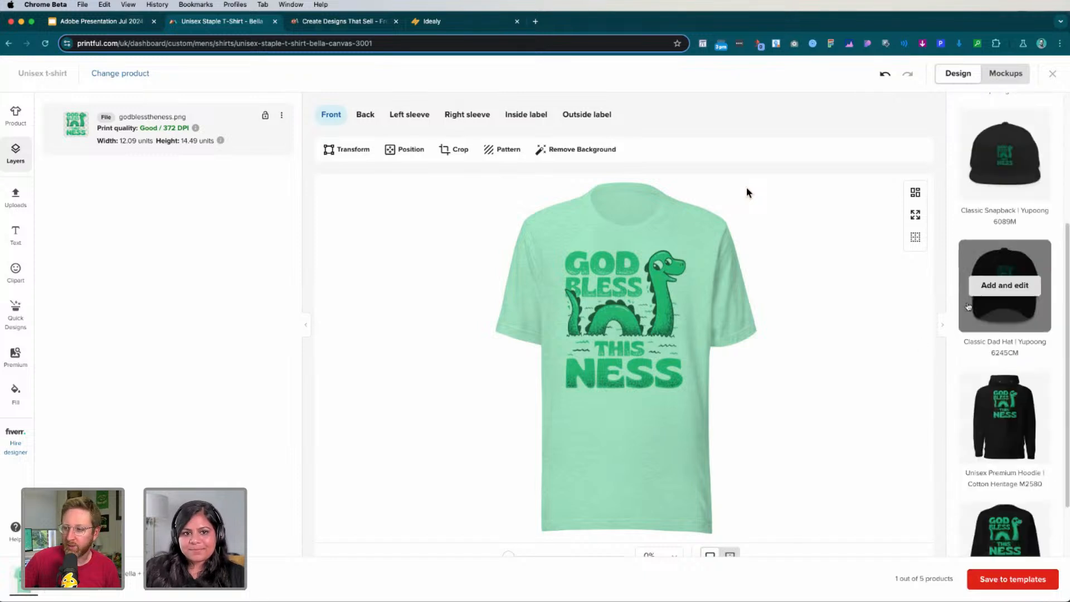
scroll(1003, 340, up, 5)
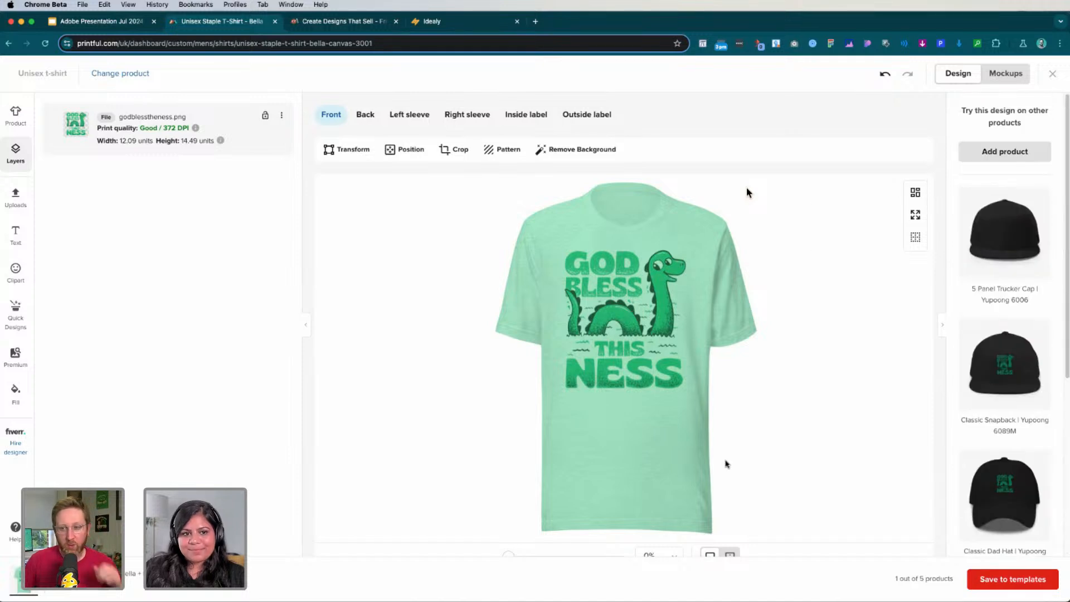
click(1001, 581)
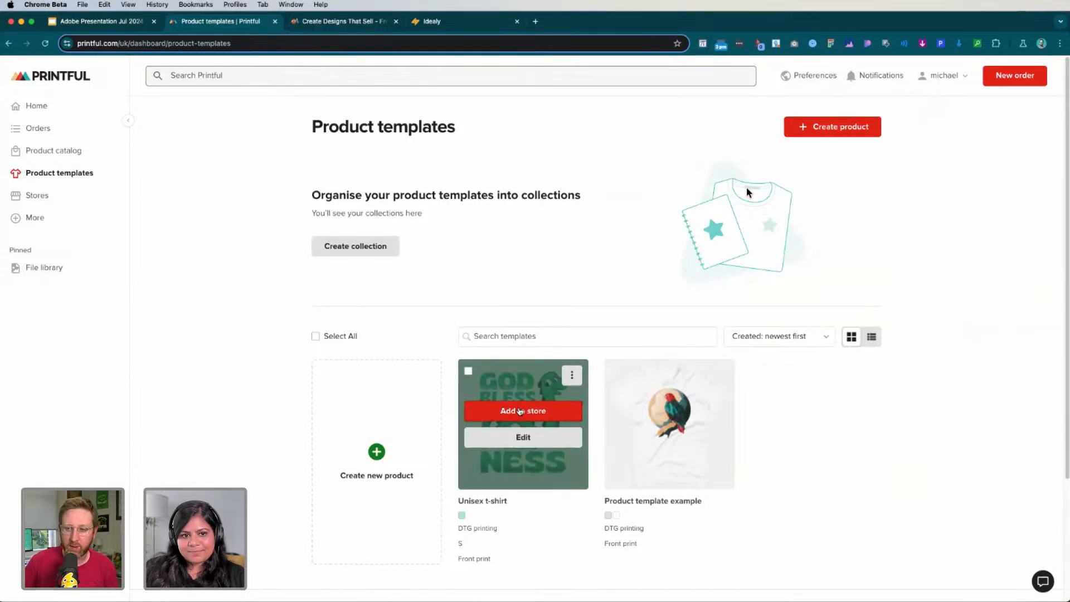
click(520, 411)
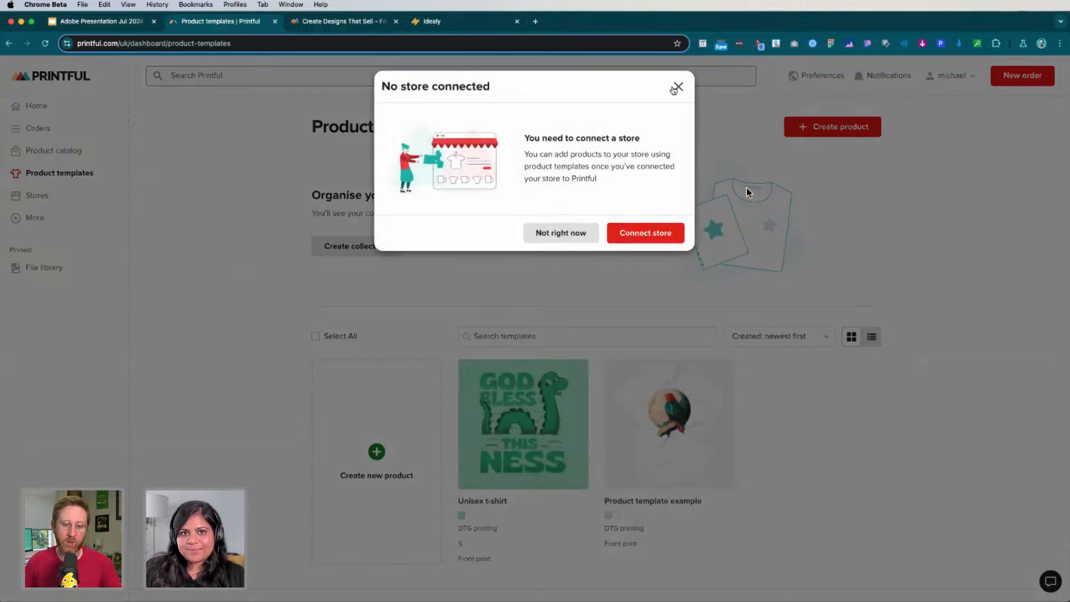
click(675, 88)
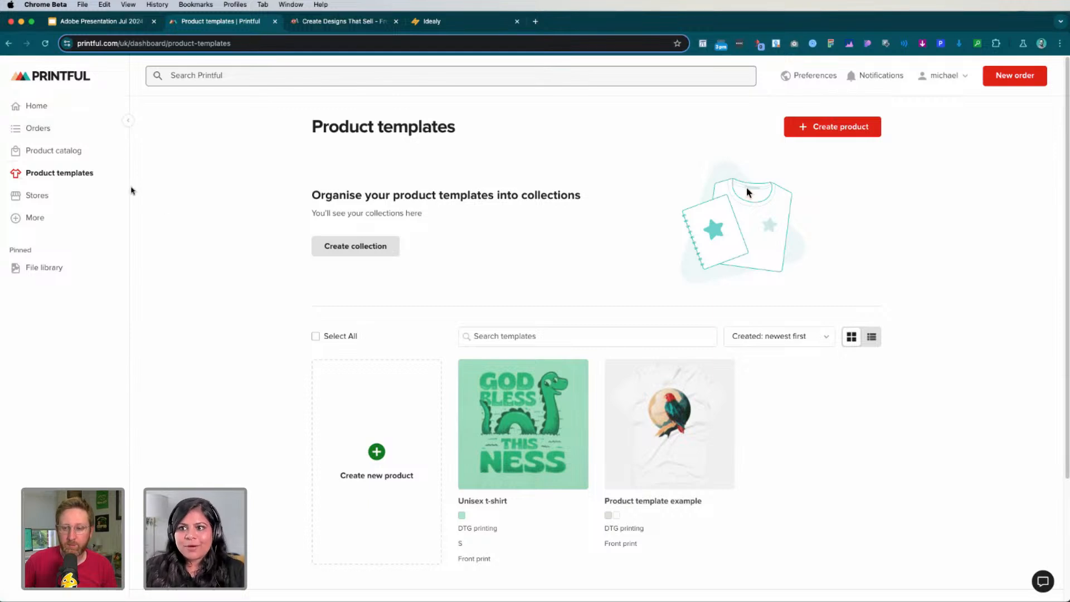
Start a new Test your designs order using the saved Unisex t-shirt template
click(91, 135)
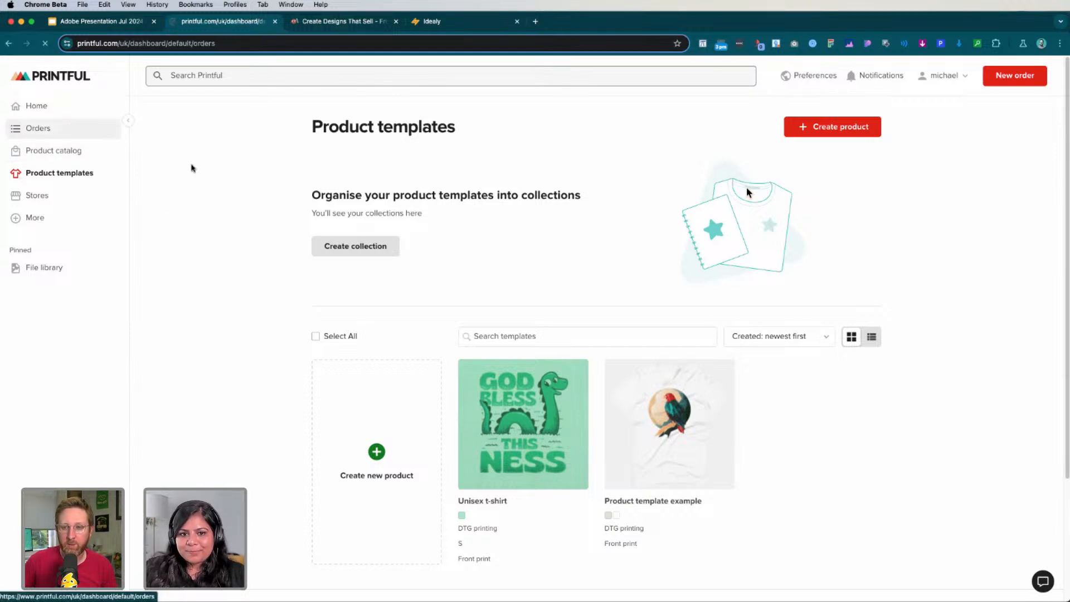
click(392, 282)
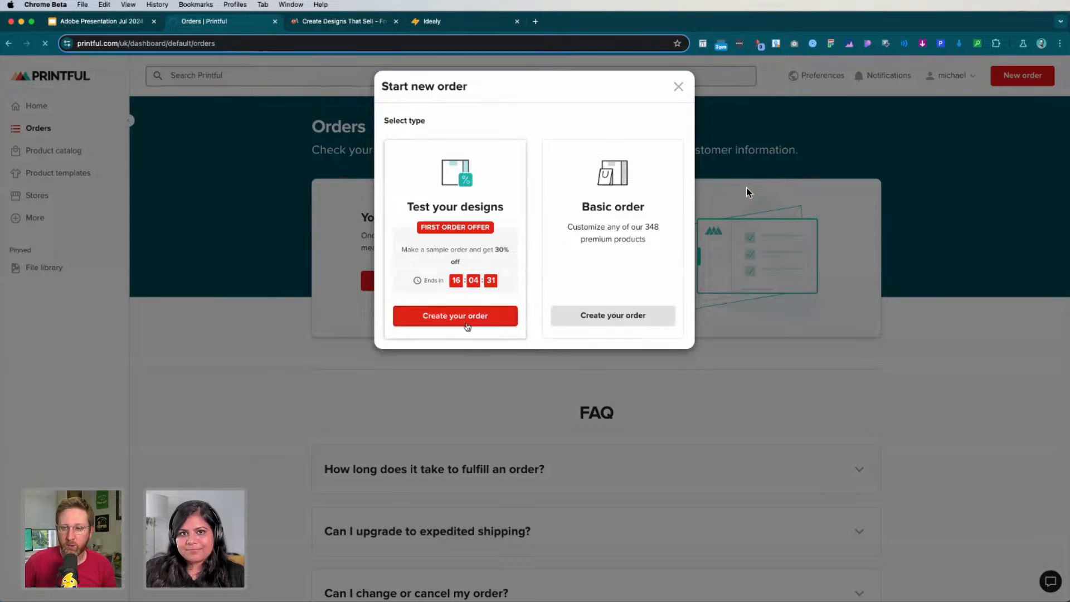
click(461, 317)
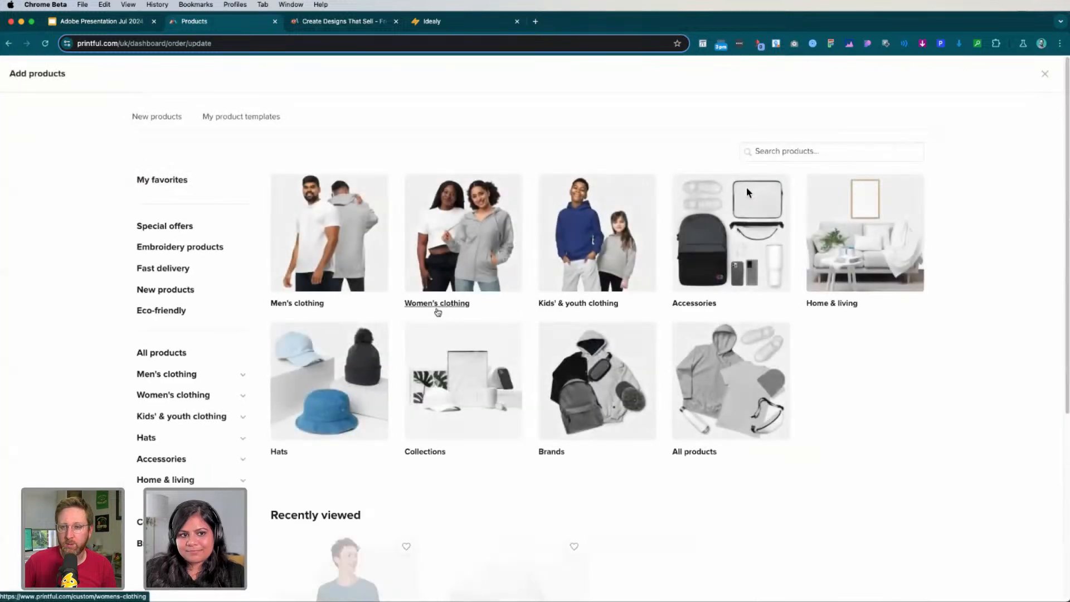
click(244, 117)
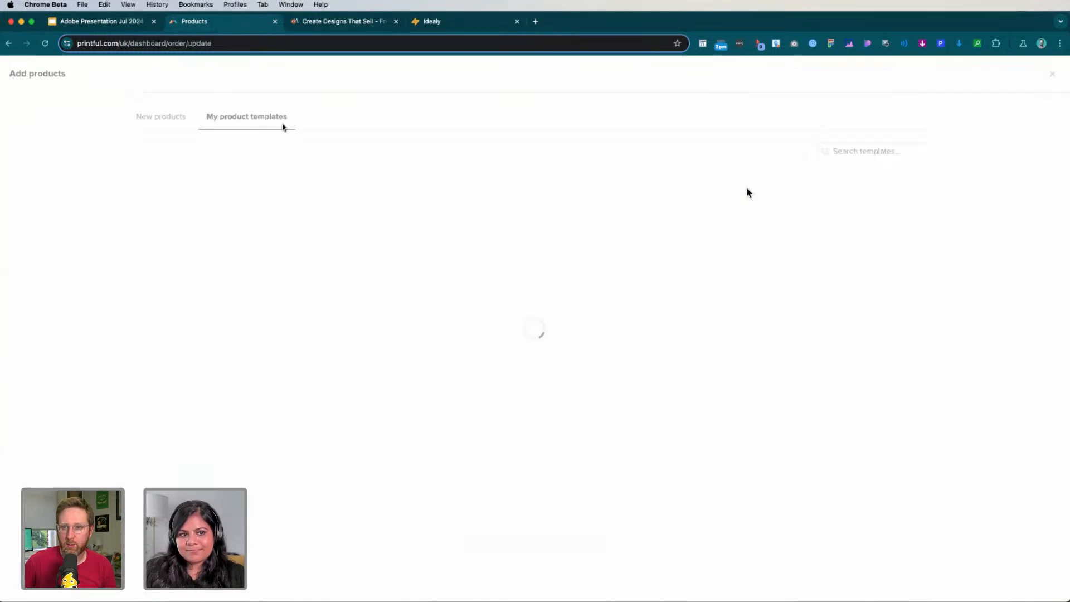
click(217, 238)
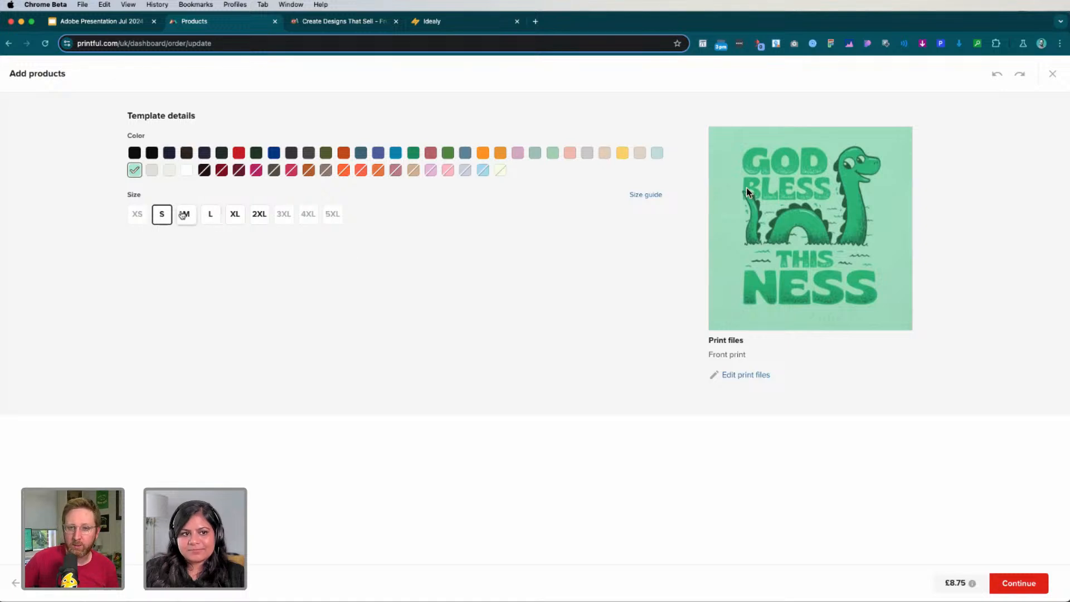
Choose size S and the light mint green colour for the ordered shirt, continue, and return to the orders overview
click(179, 216)
click(164, 216)
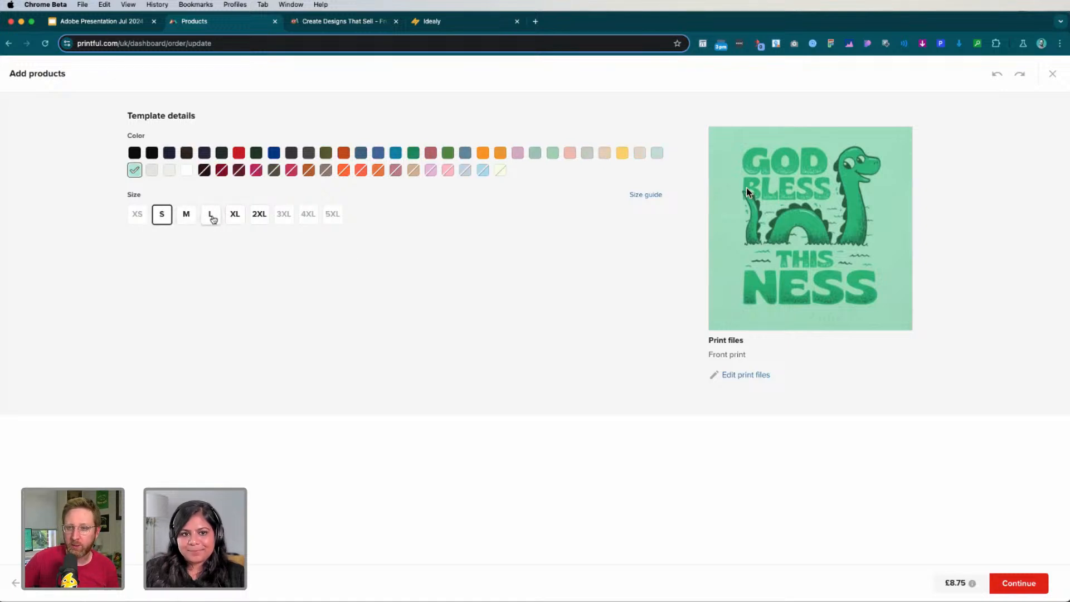
click(193, 221)
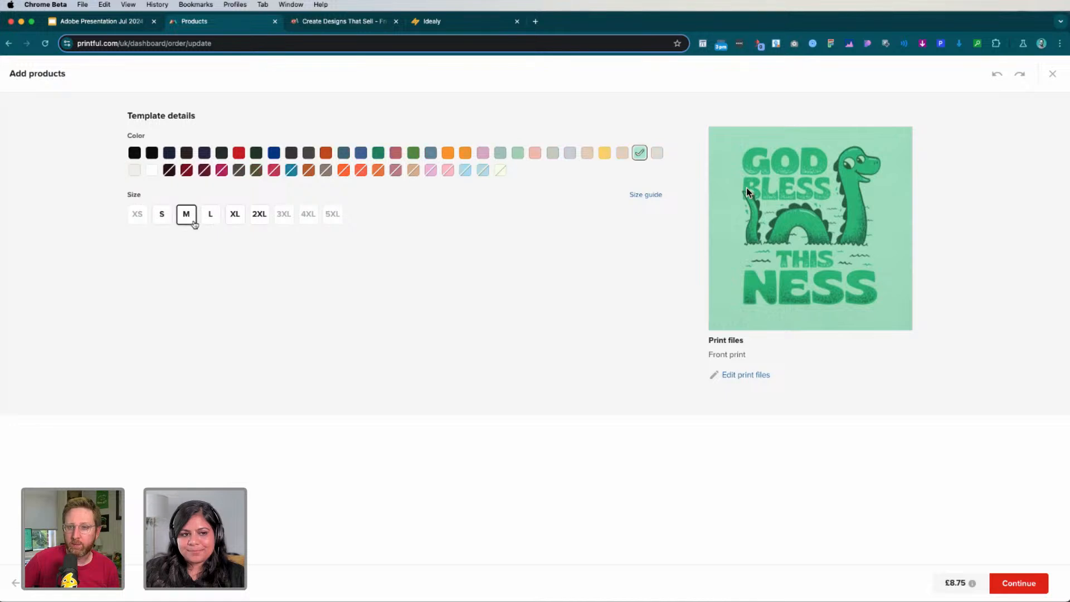
click(173, 219)
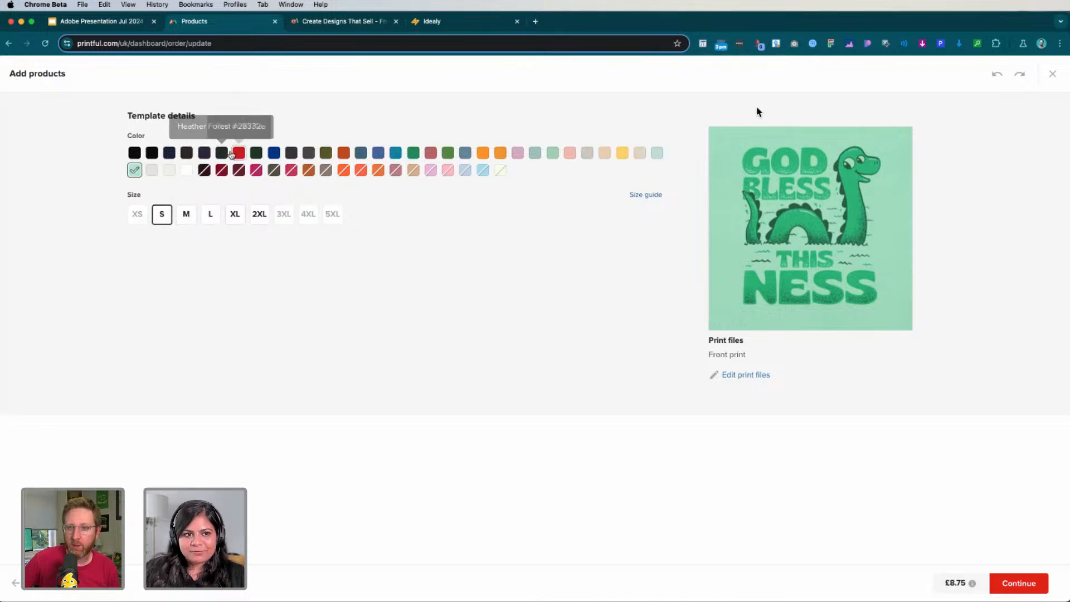
click(238, 153)
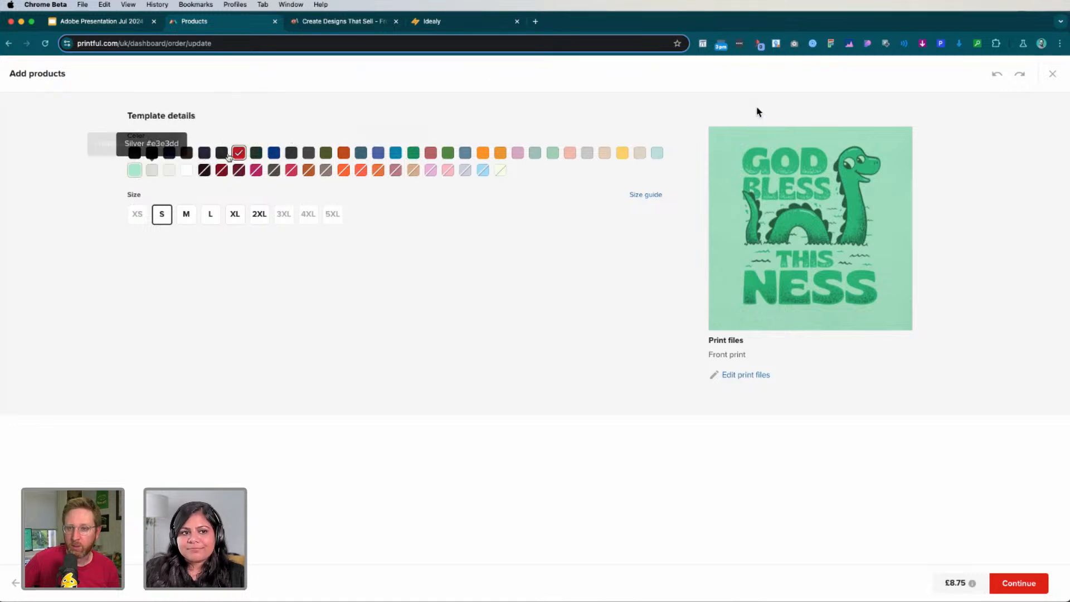
click(134, 170)
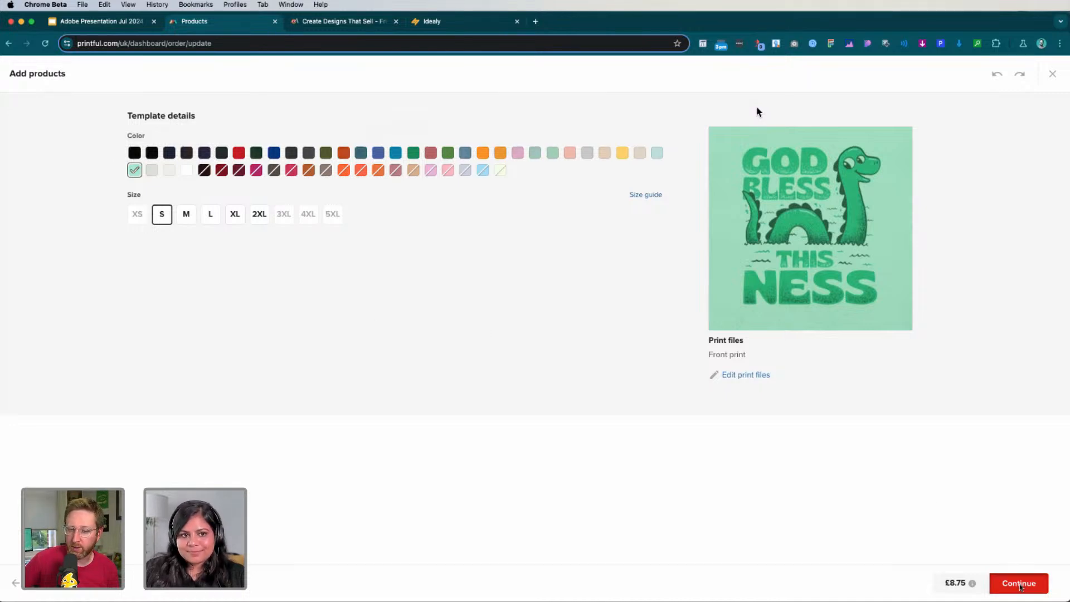
click(1019, 582)
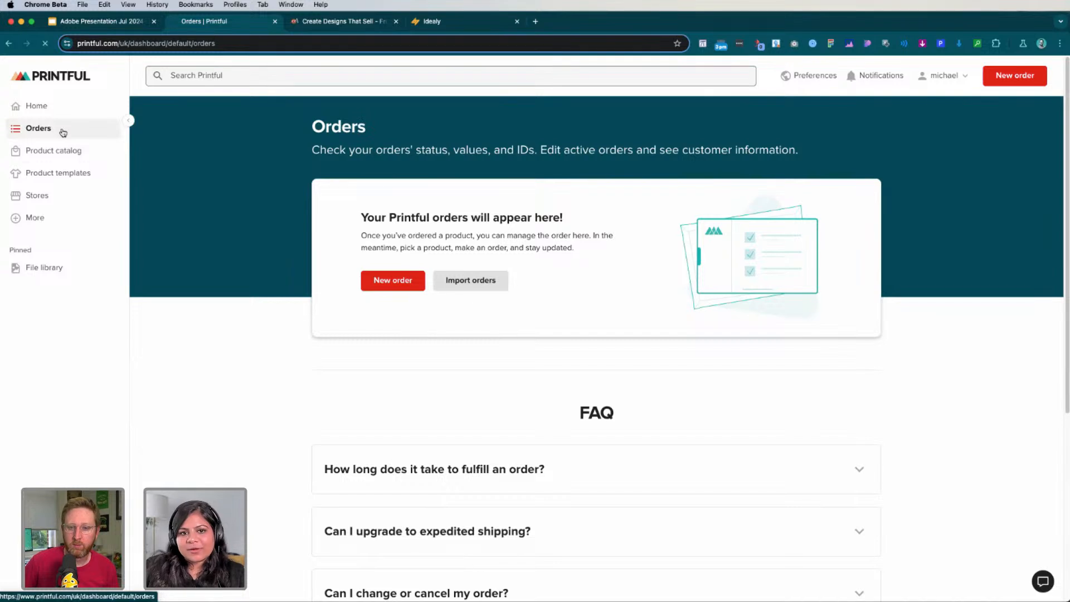
click(63, 132)
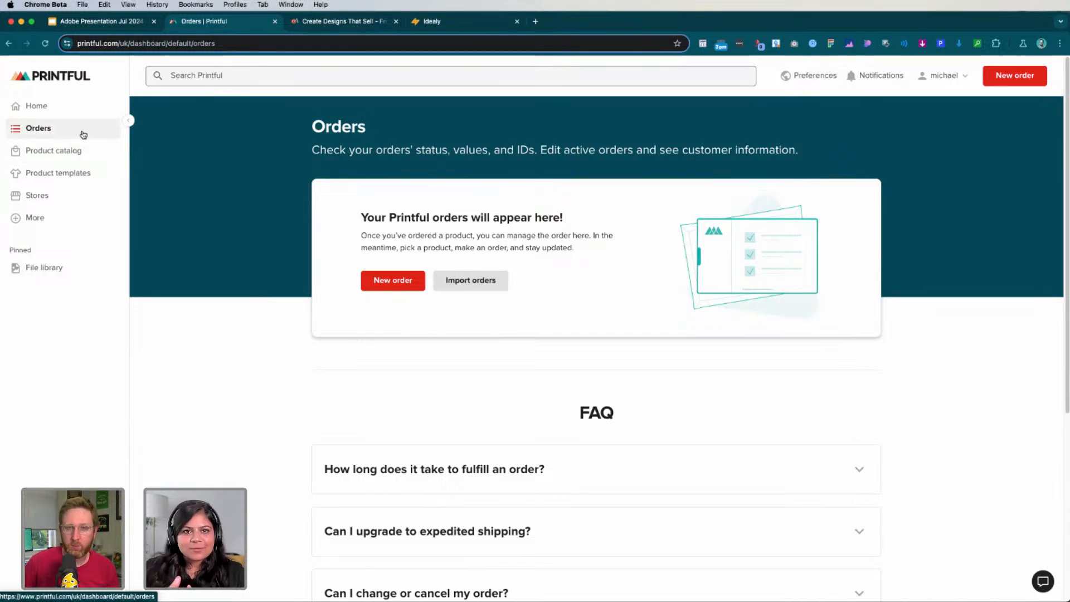
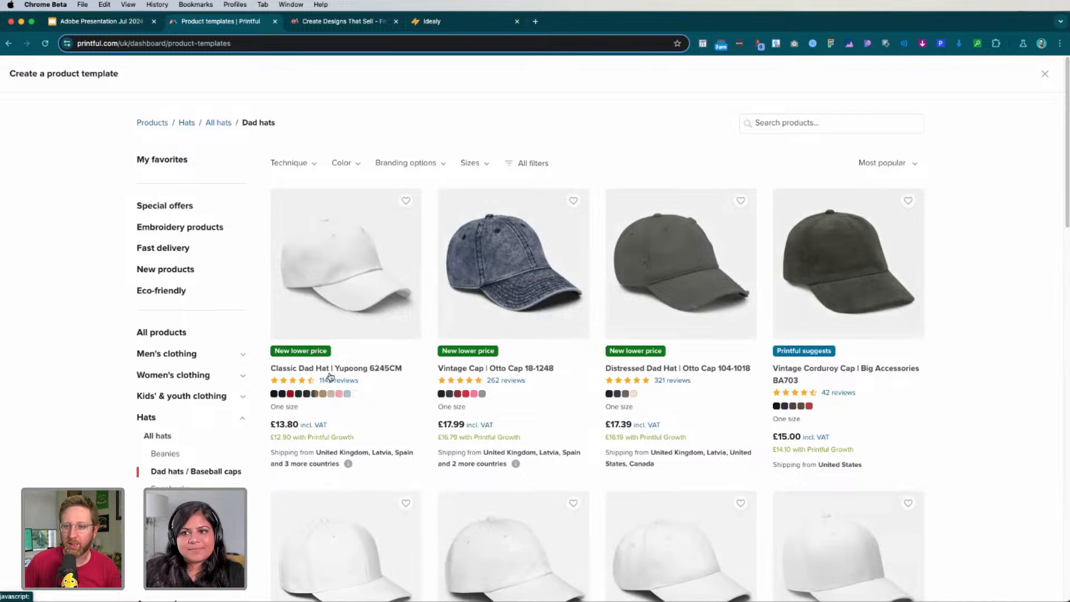
Start a product template for the Classic Dad Hat | Yupoong 6245CM and upload t.png from the Desktop to the file library
click(351, 255)
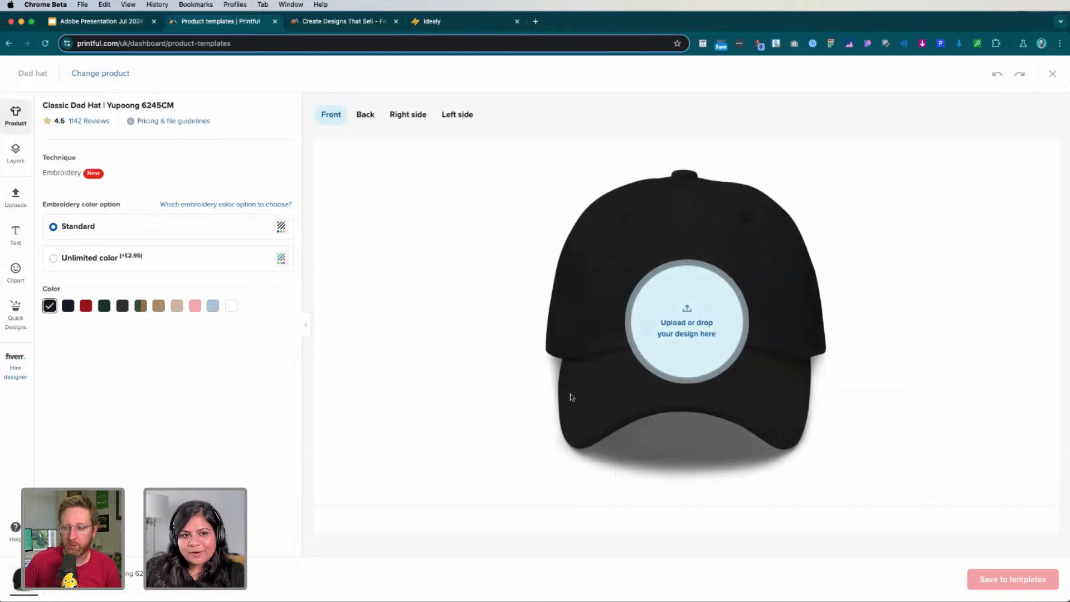
click(674, 340)
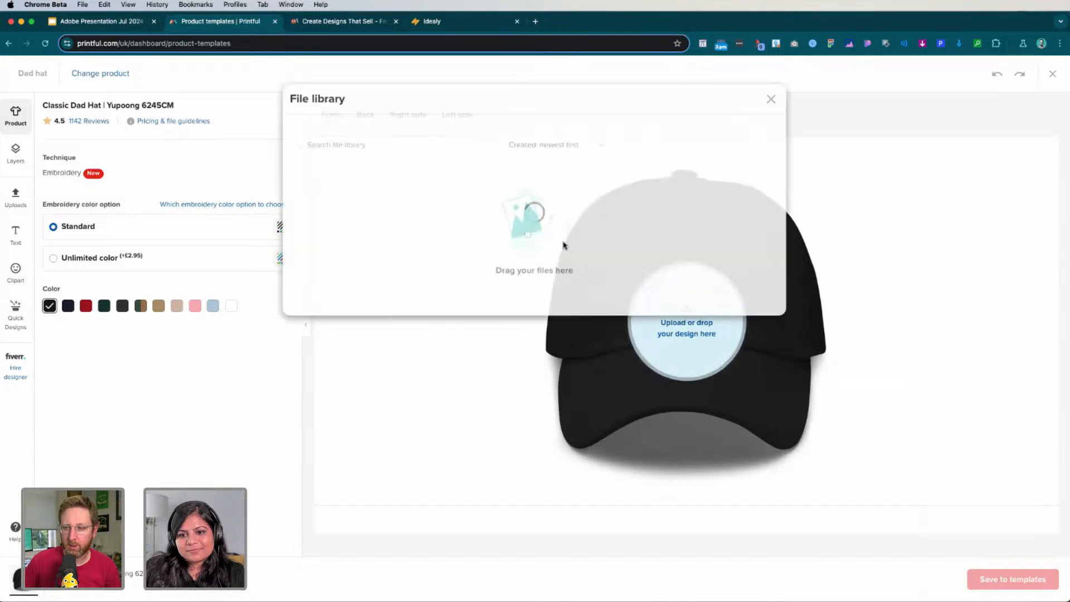
click(682, 136)
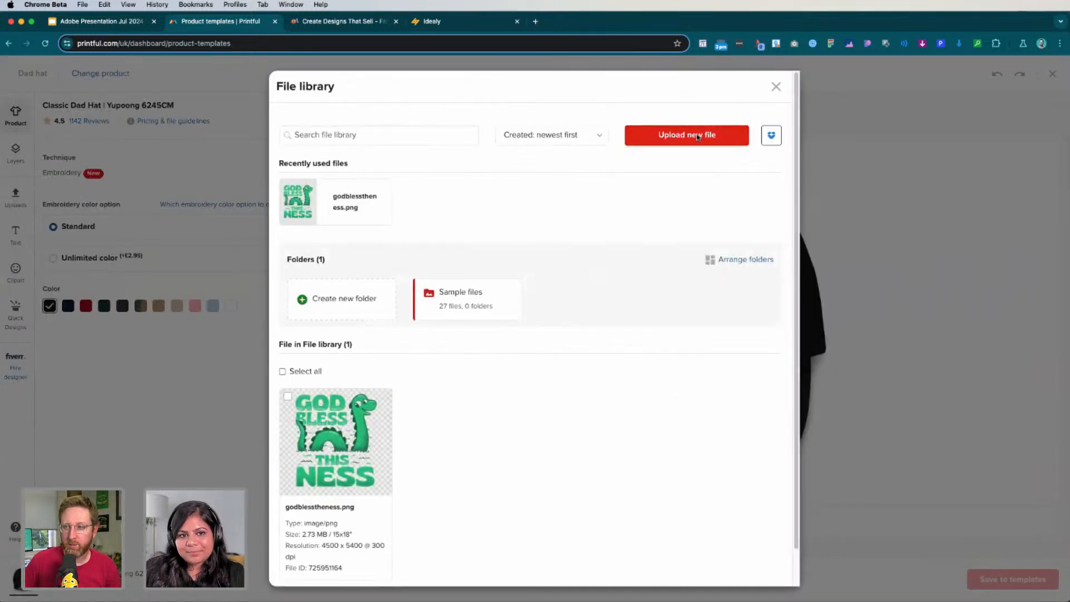
scroll(470, 305, down, 1)
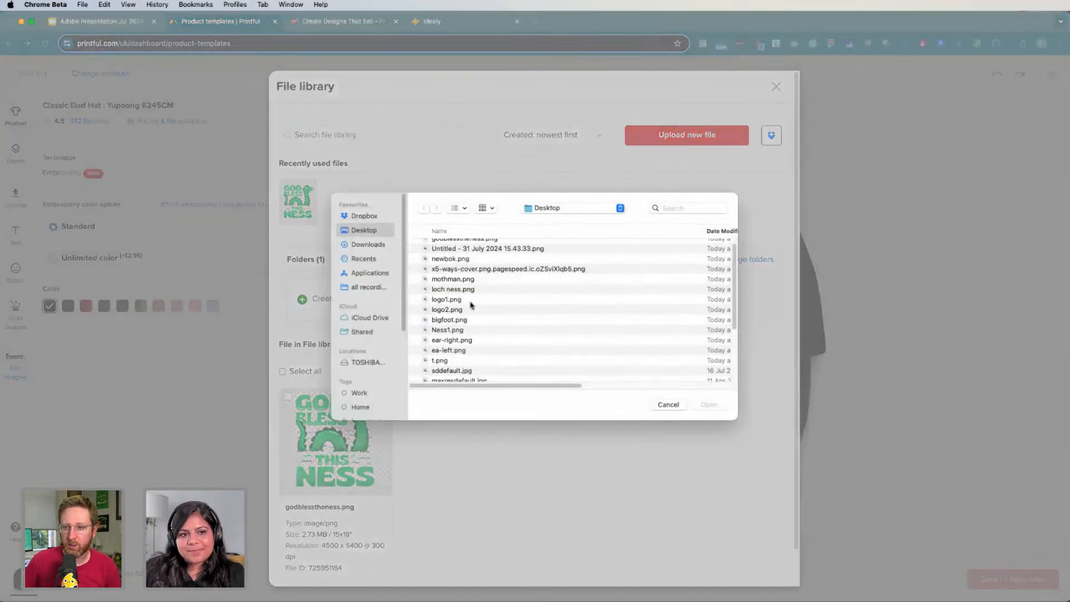
double_click(446, 362)
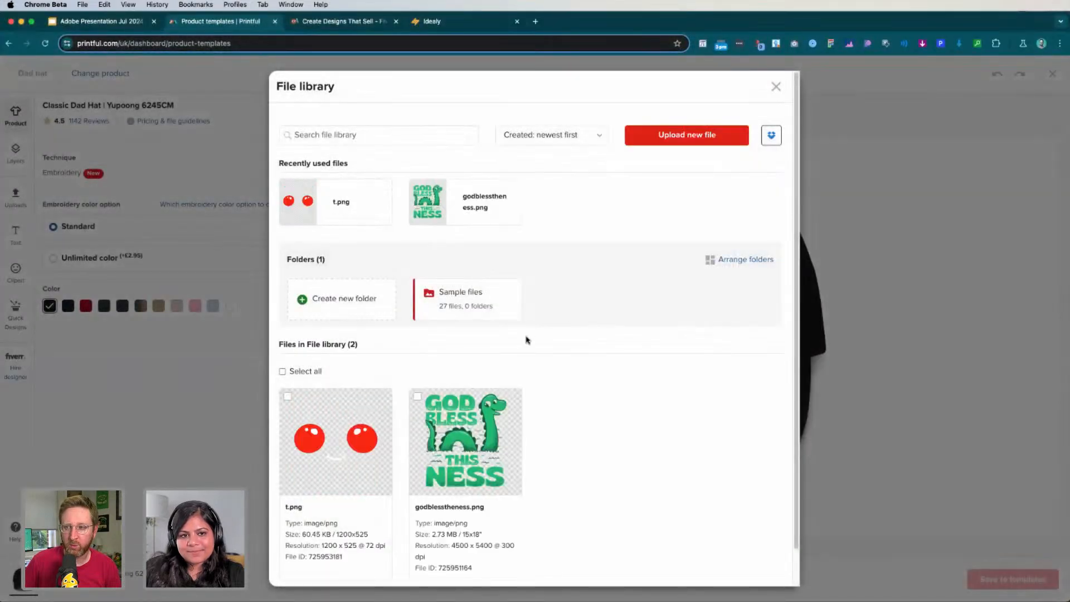
Preview t.png in the file library and apply it to the front of the black dad hat
mouse_move(349, 444)
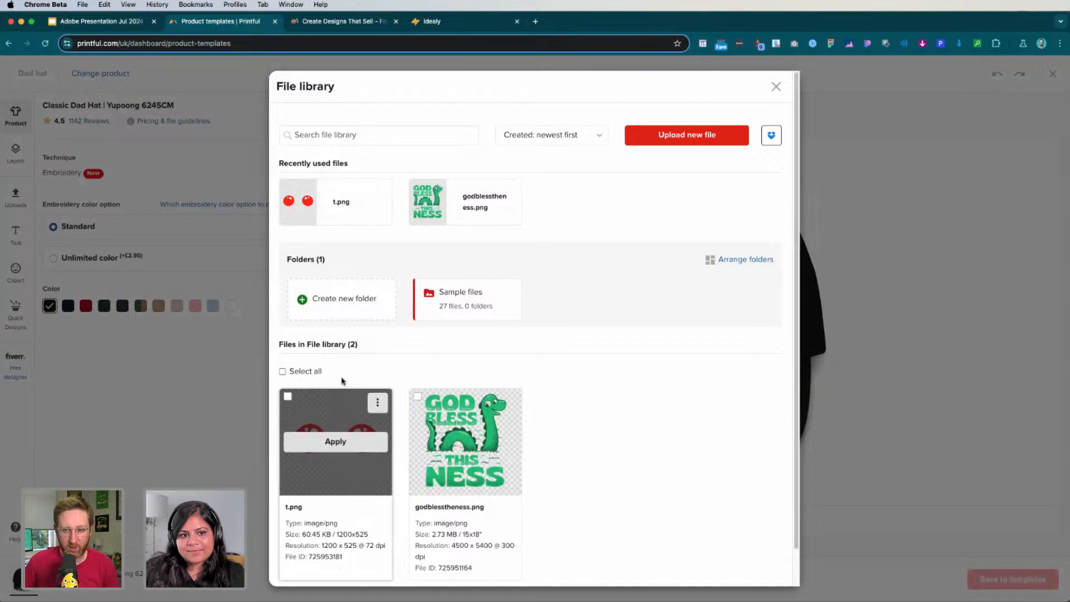
mouse_move(454, 477)
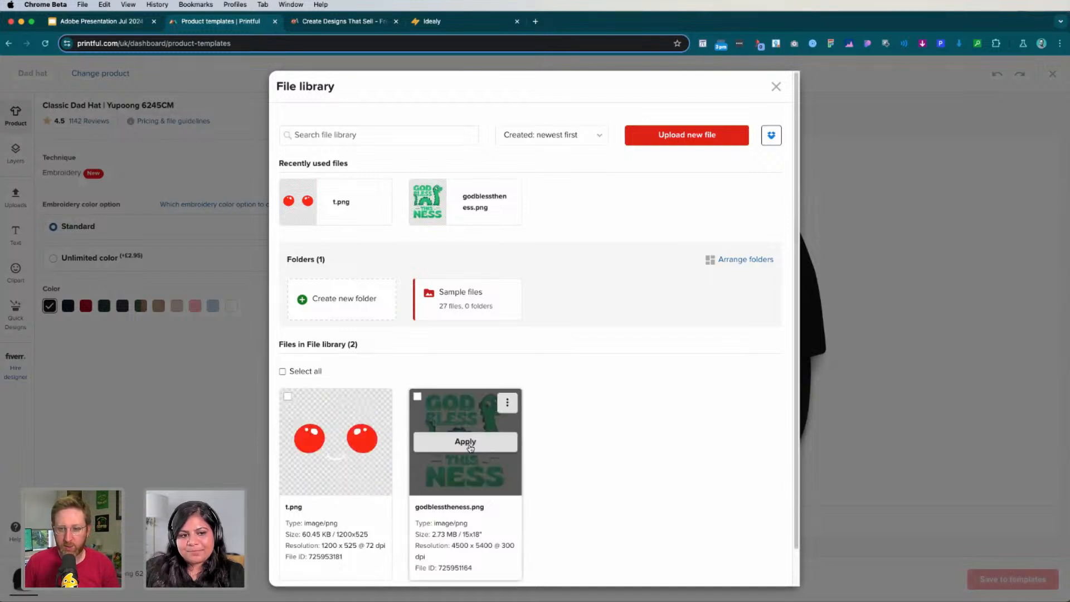
click(377, 411)
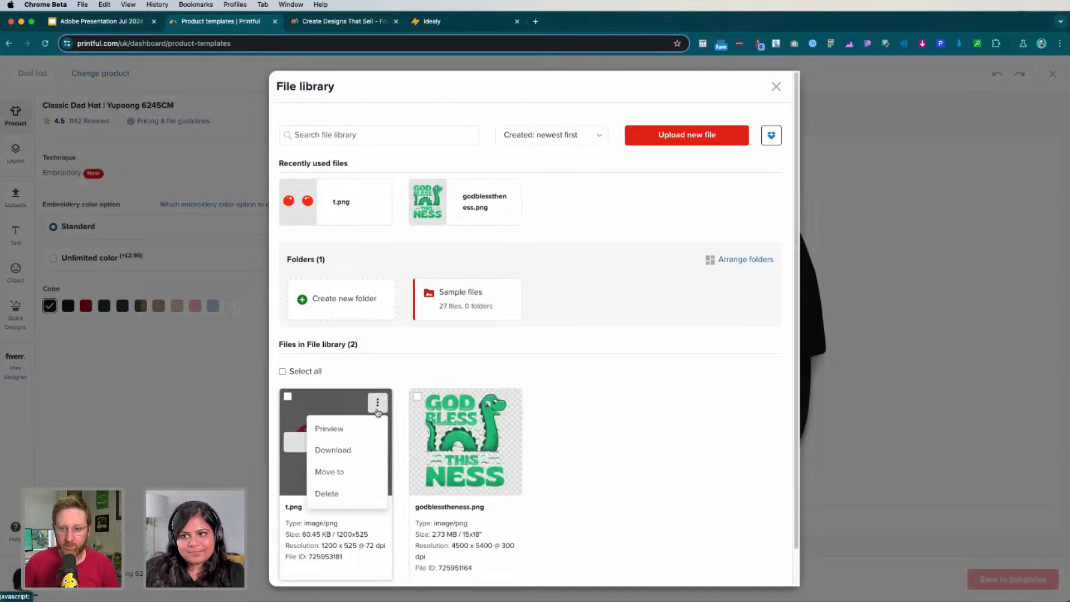
click(356, 427)
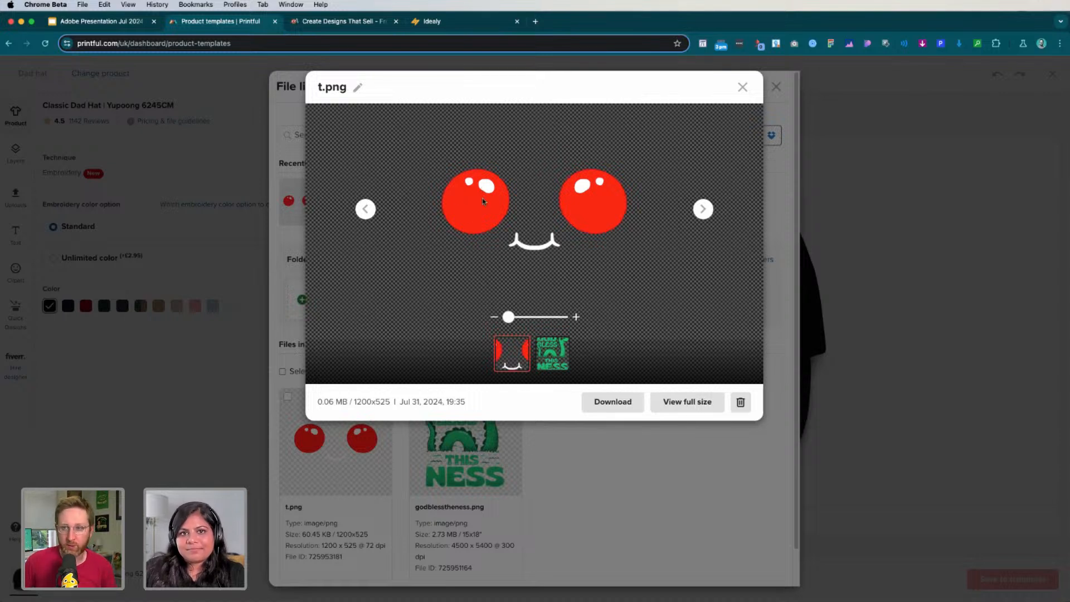
click(742, 87)
click(332, 441)
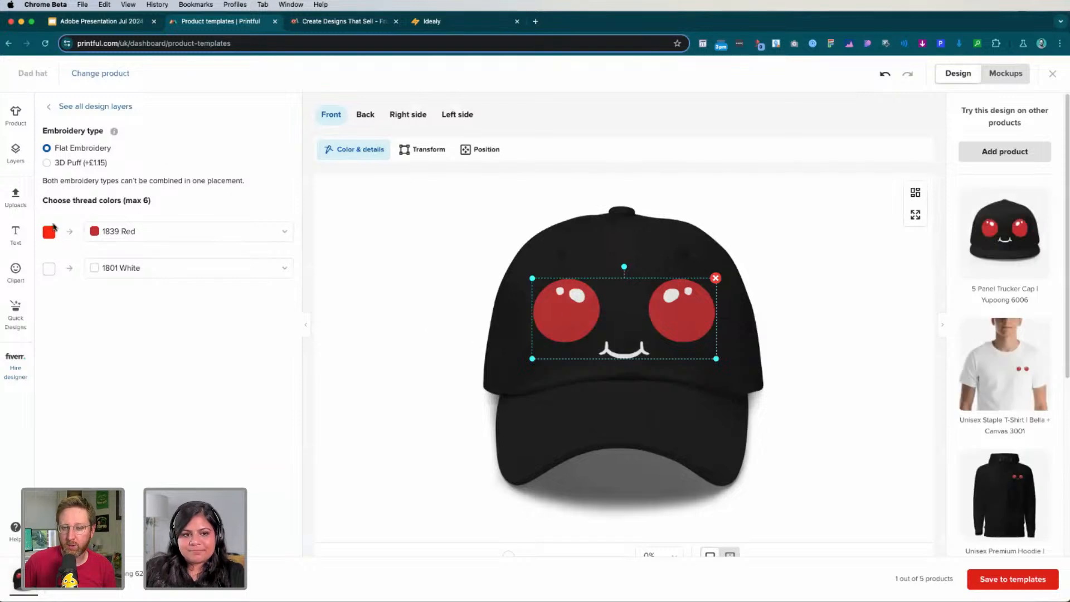
Examine the thread colours available for the red areas of the hat's flat embroidery
click(136, 233)
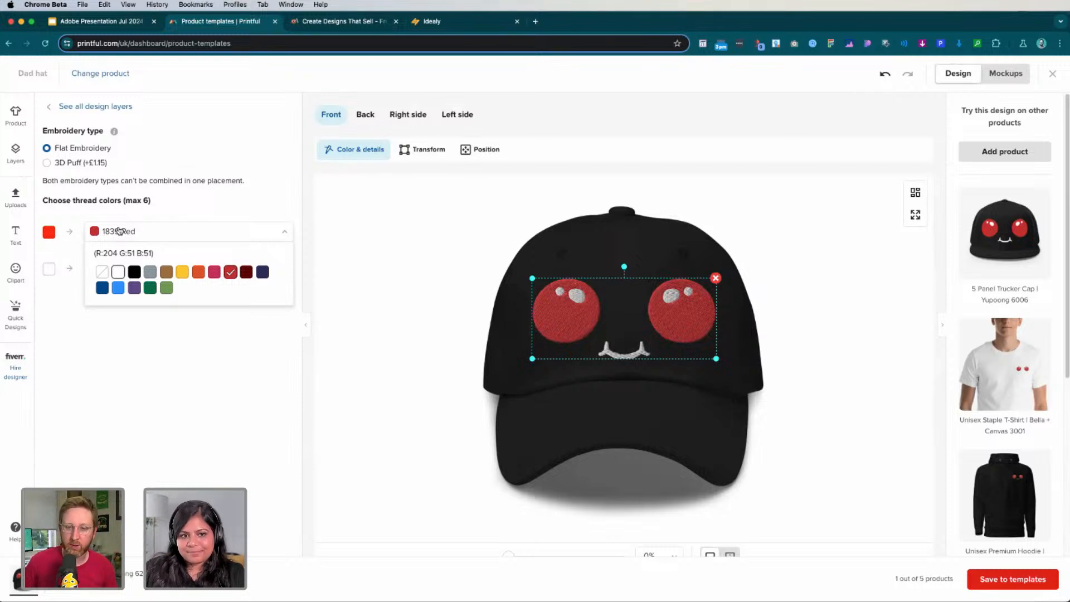
click(160, 210)
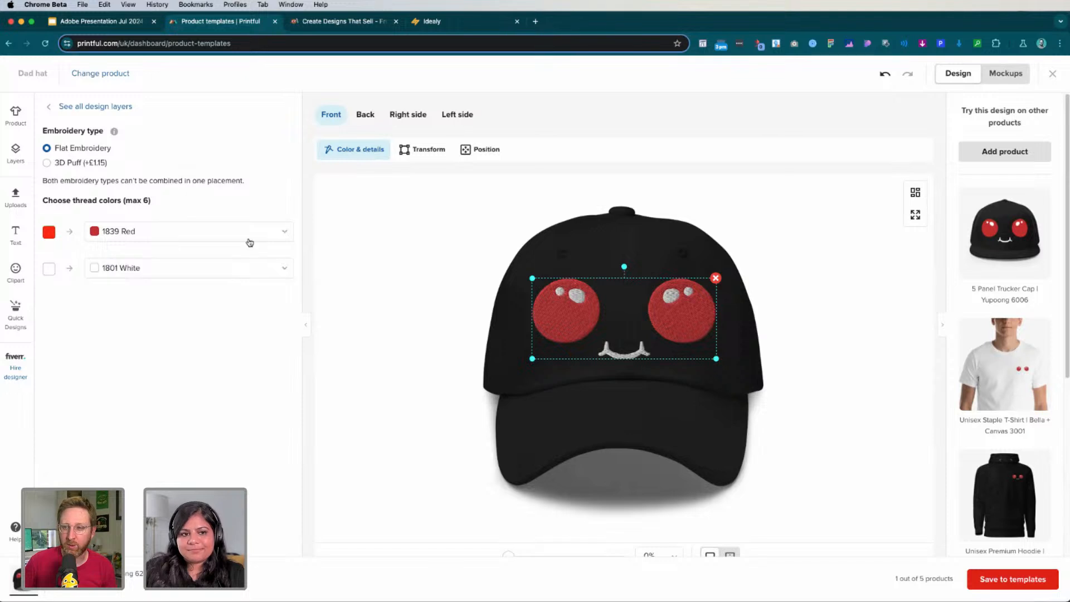
click(498, 329)
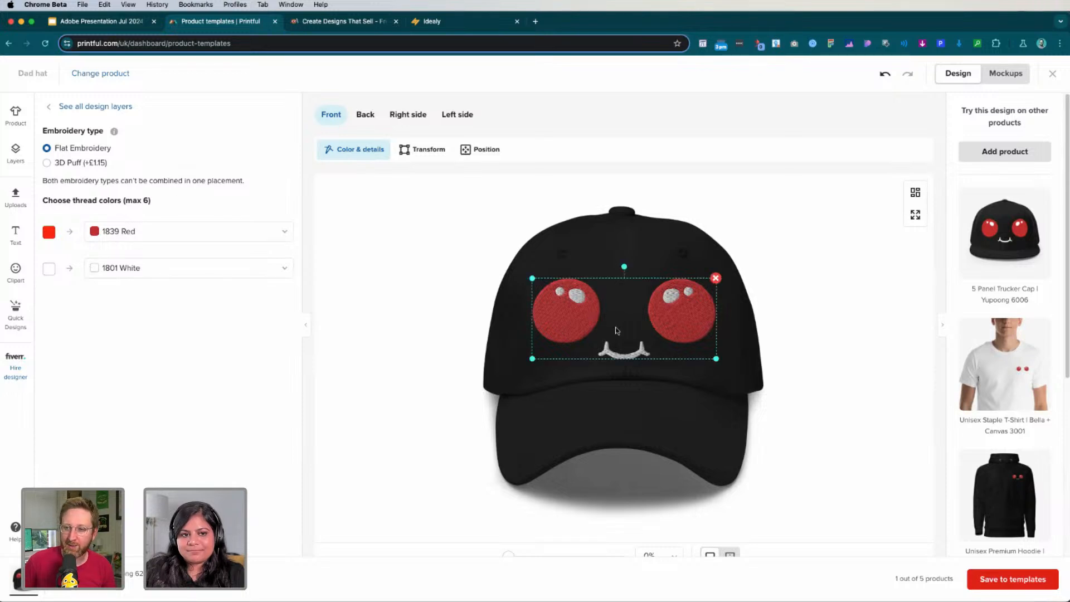
Preview the embroidered dad hat mockups from several angles, including the one worn by a model
click(1024, 73)
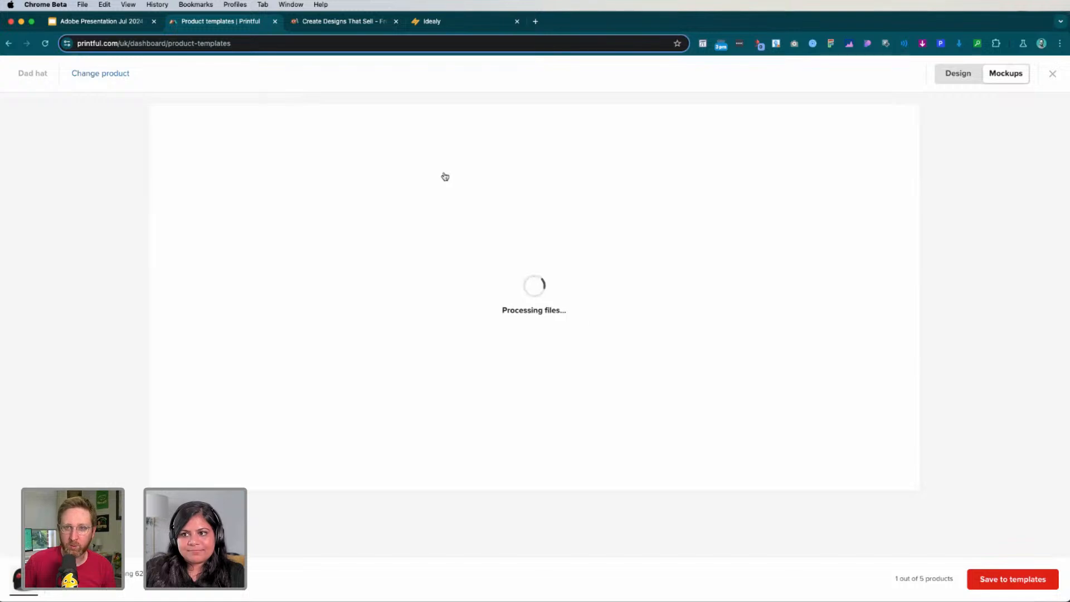
click(361, 174)
click(284, 171)
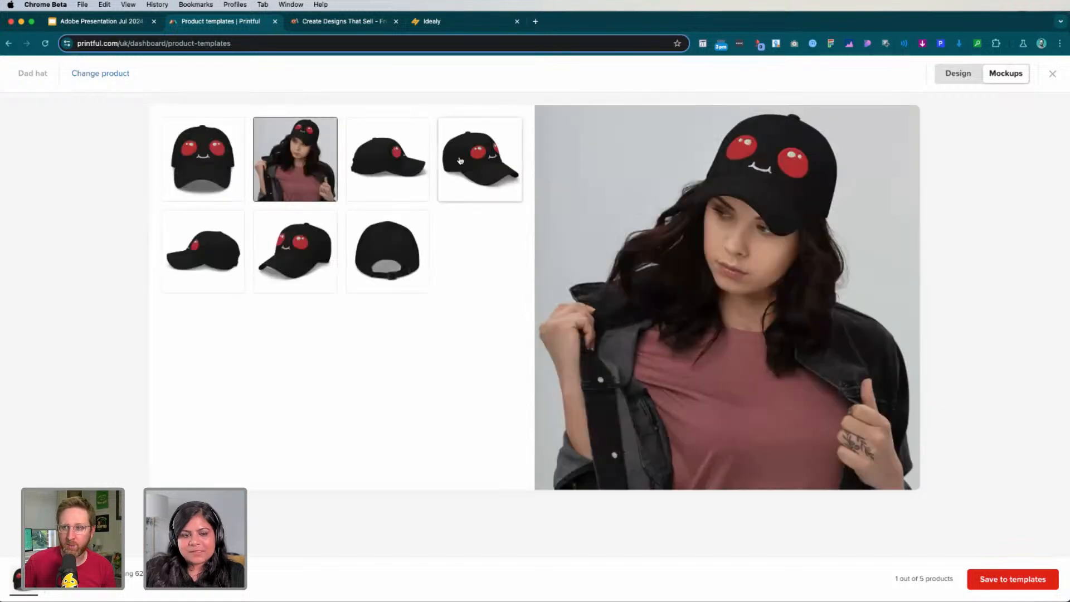
click(464, 159)
click(379, 189)
click(293, 174)
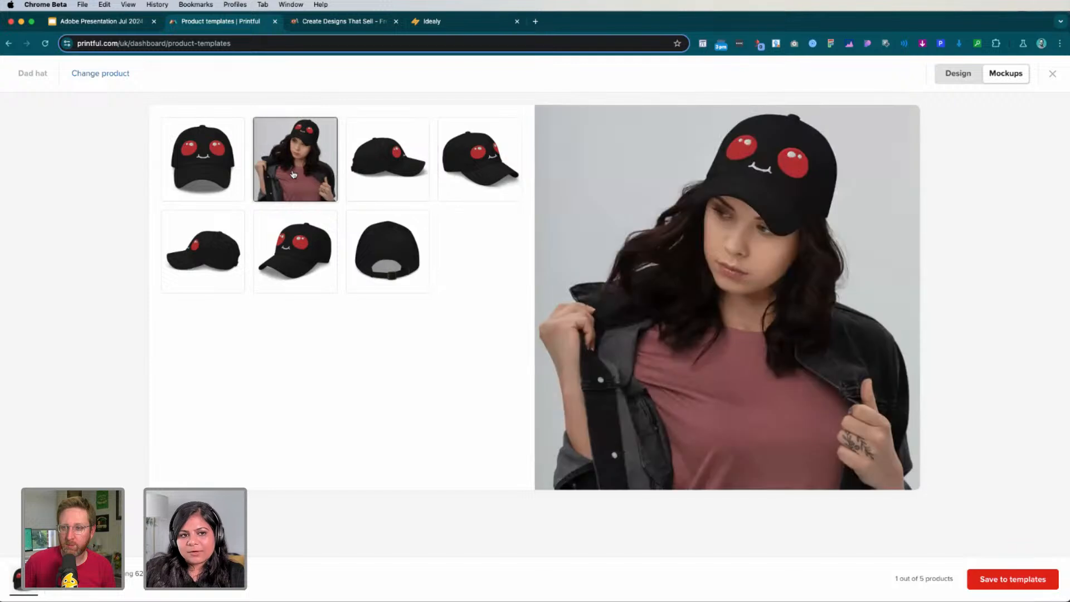
right_click(296, 176)
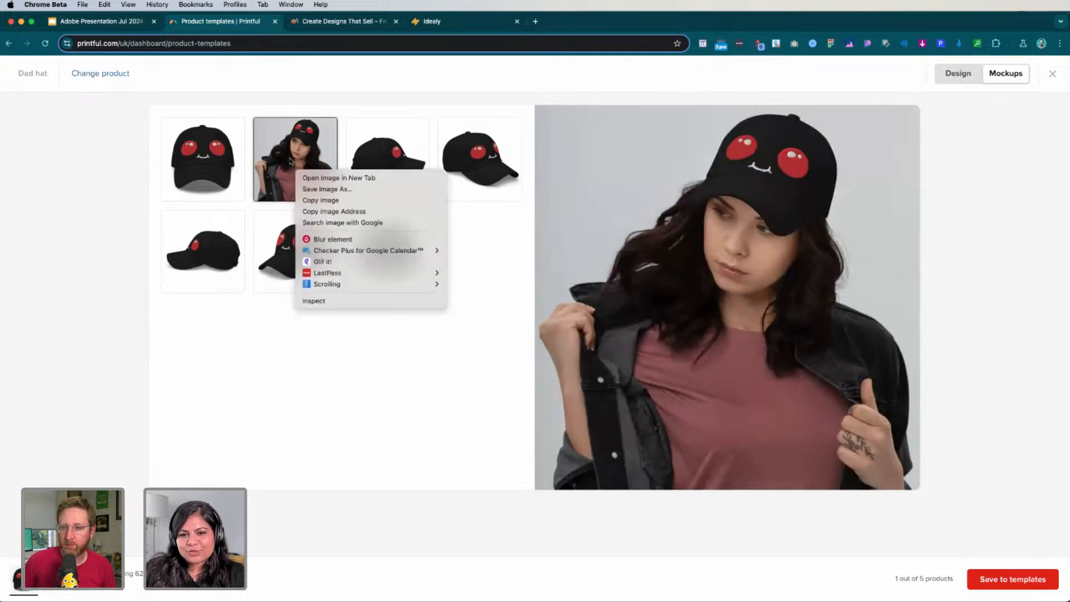
key(Escape)
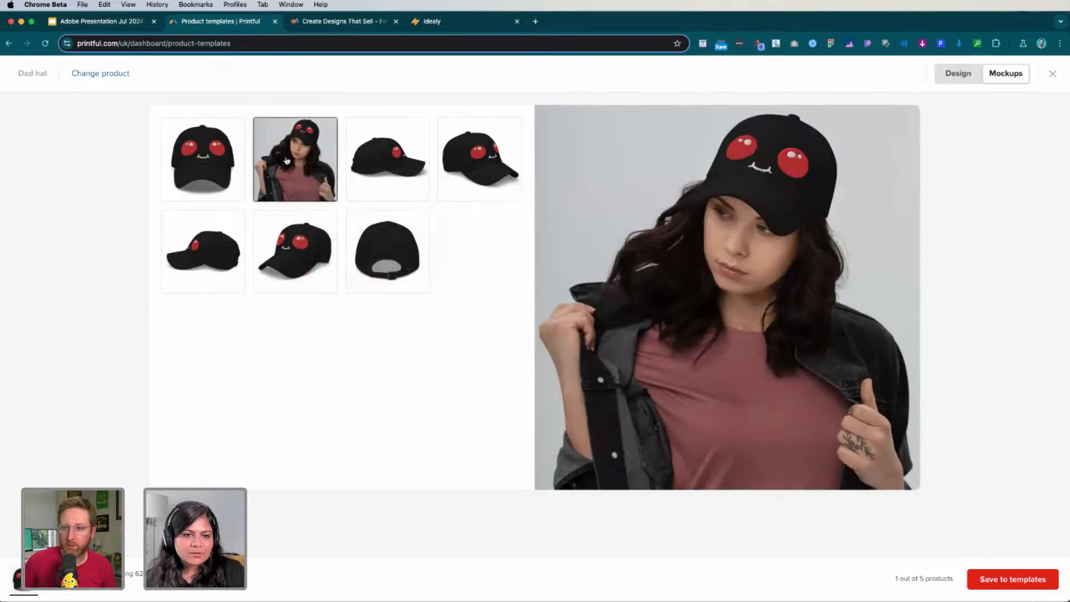
click(204, 176)
click(274, 171)
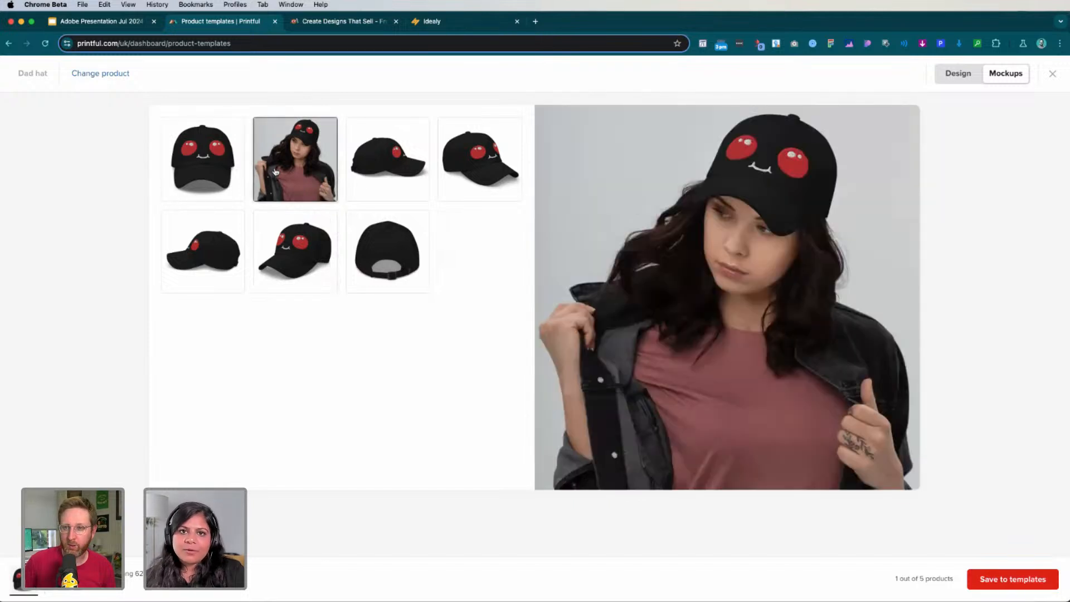
Save the dad hat design to the product templates and open the details page of the Dad hat template
click(1000, 583)
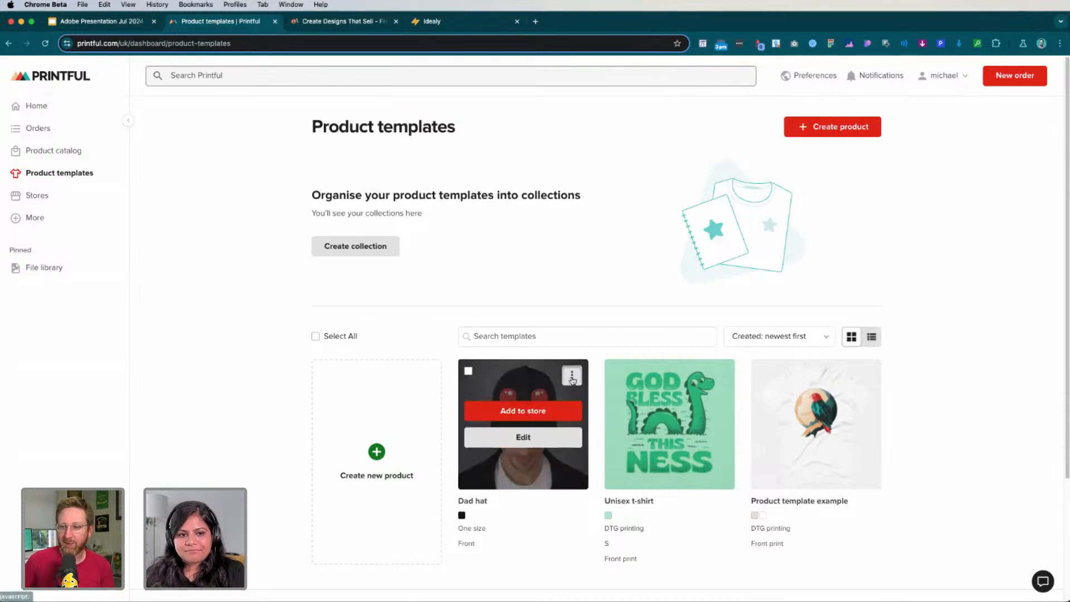
click(572, 380)
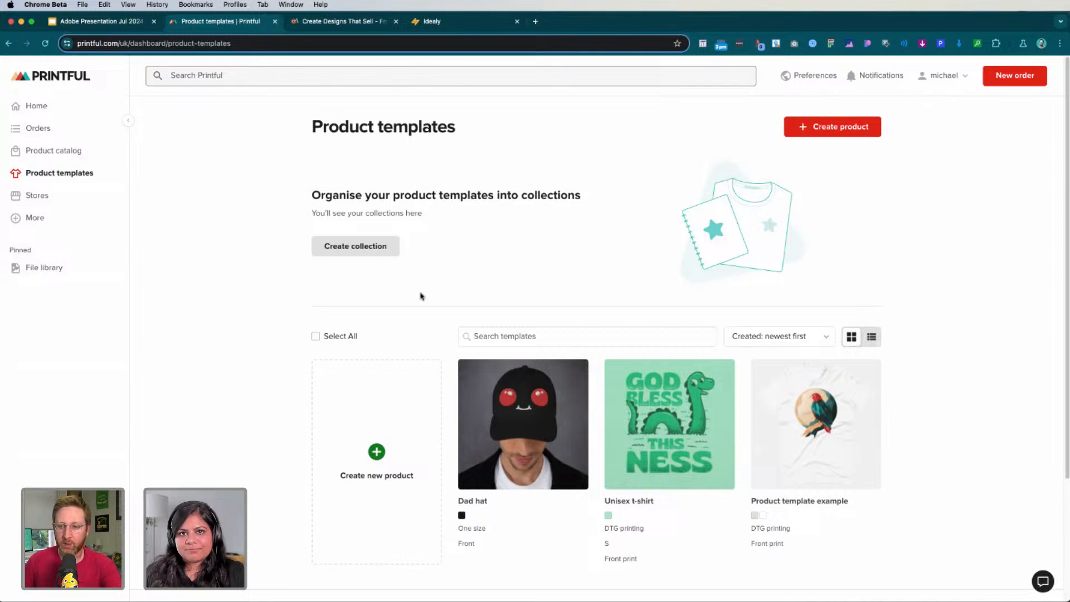
mouse_move(503, 396)
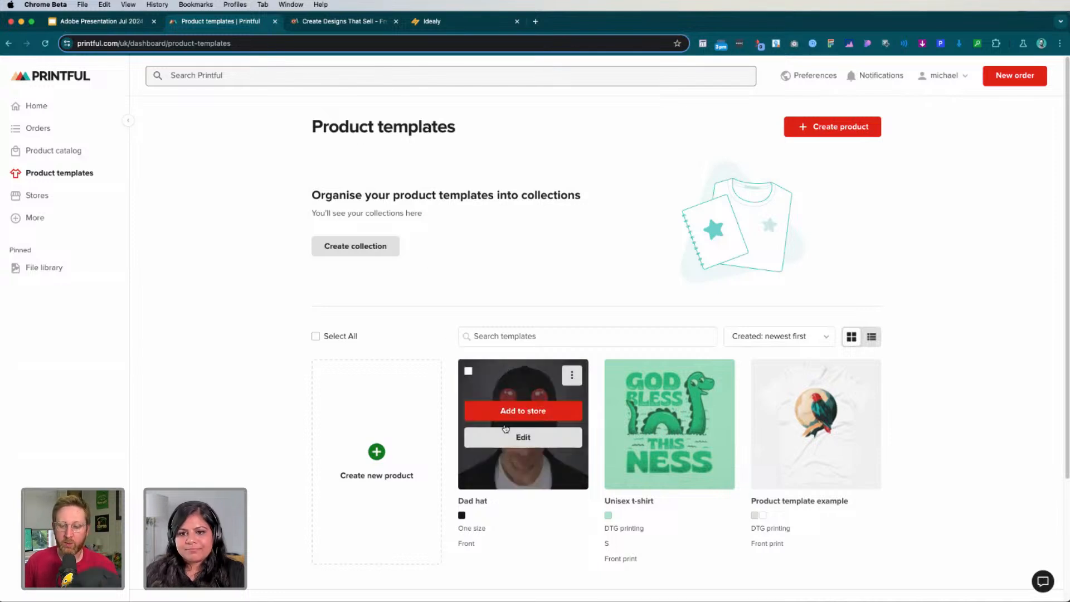
click(538, 400)
scroll(424, 282, down, 3)
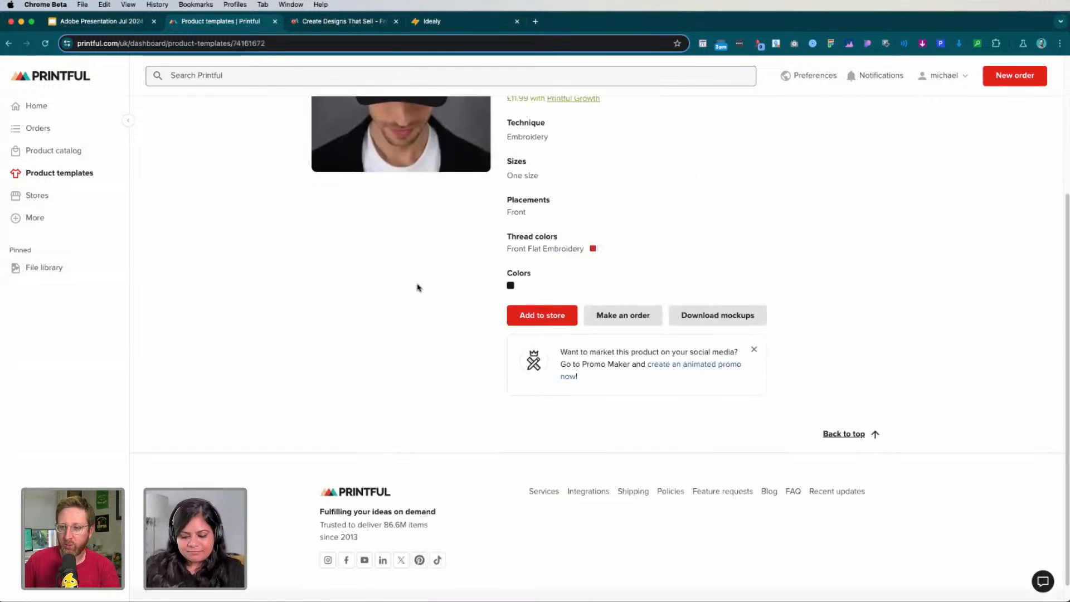
scroll(591, 307, up, 3)
scroll(597, 310, down, 6)
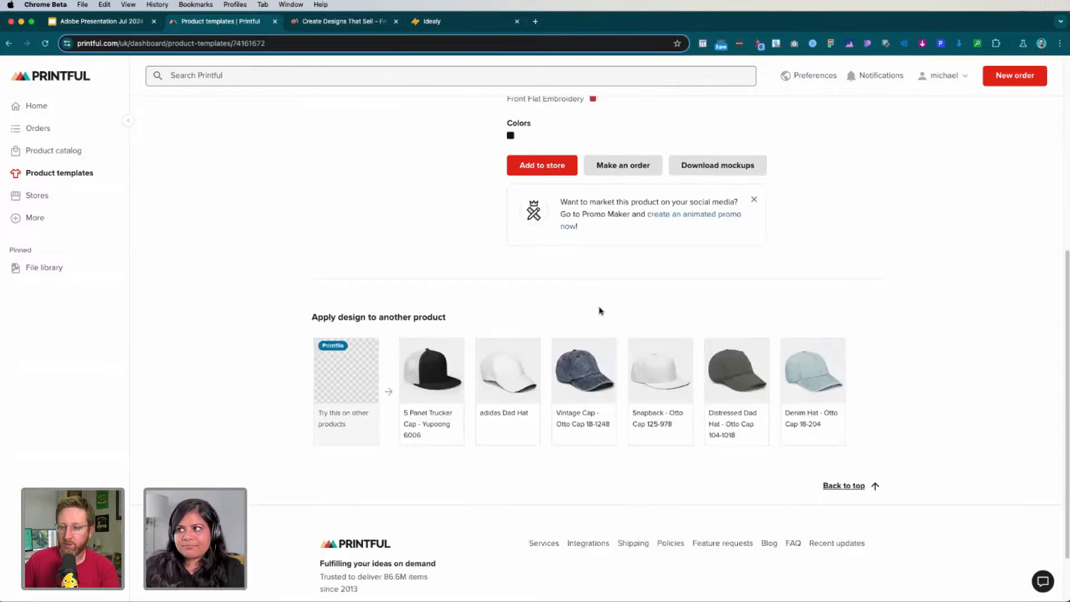
Look through the downloadable mockup options for the Dad hat template, including the basic mockup styles, and leave the mockup chooser
click(705, 169)
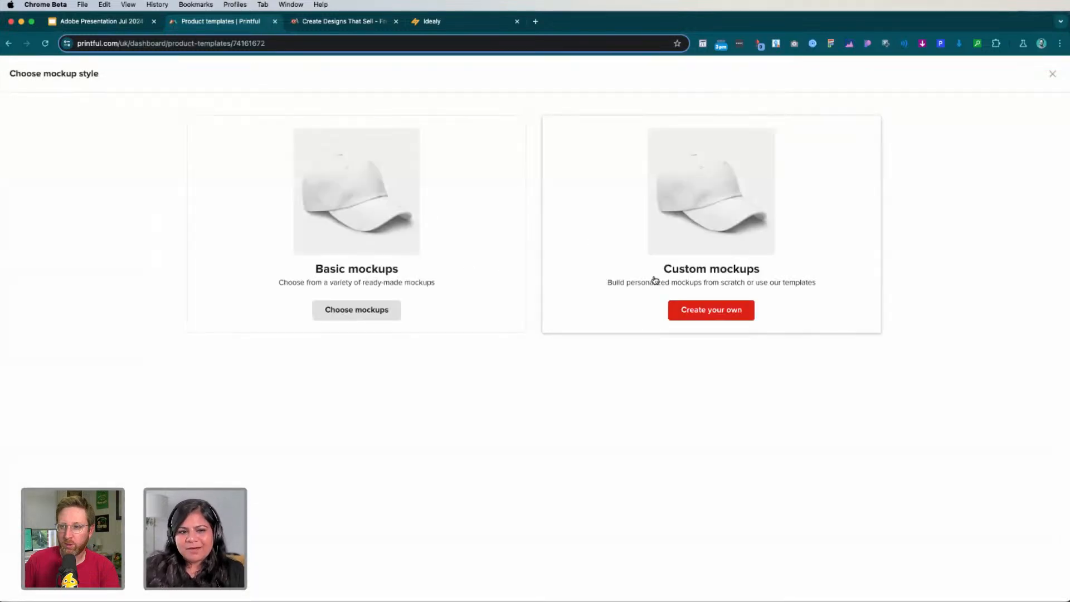
click(655, 280)
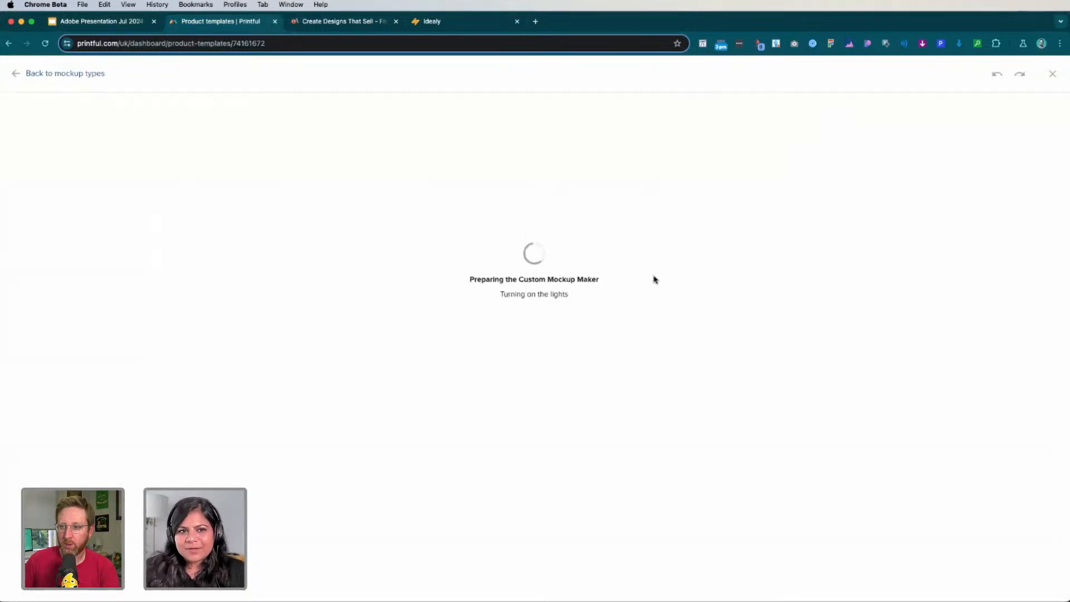
click(25, 72)
click(295, 225)
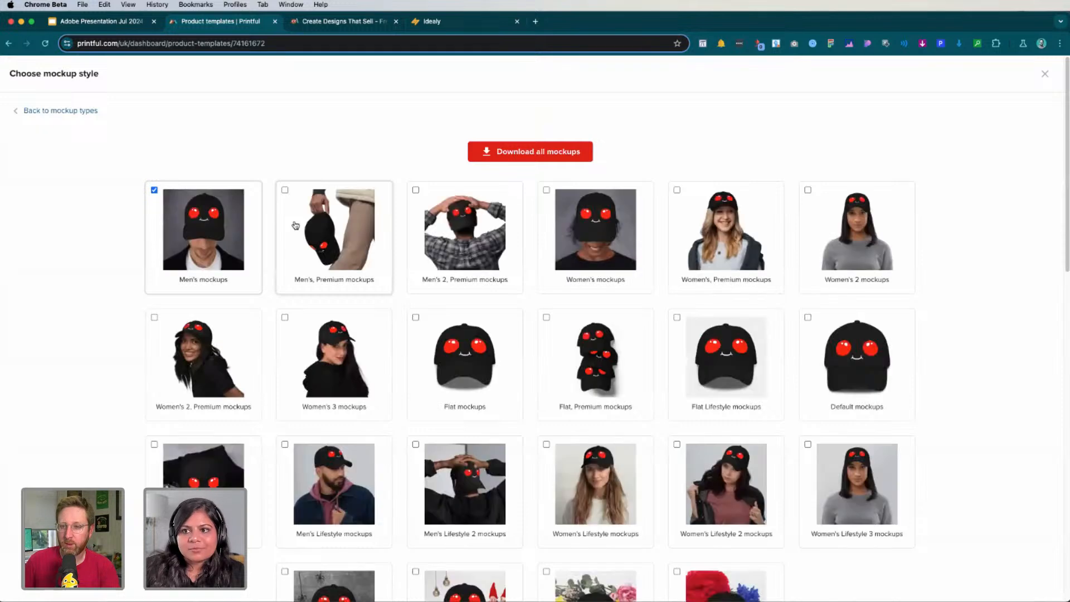
scroll(296, 225, down, 6)
scroll(293, 225, up, 6)
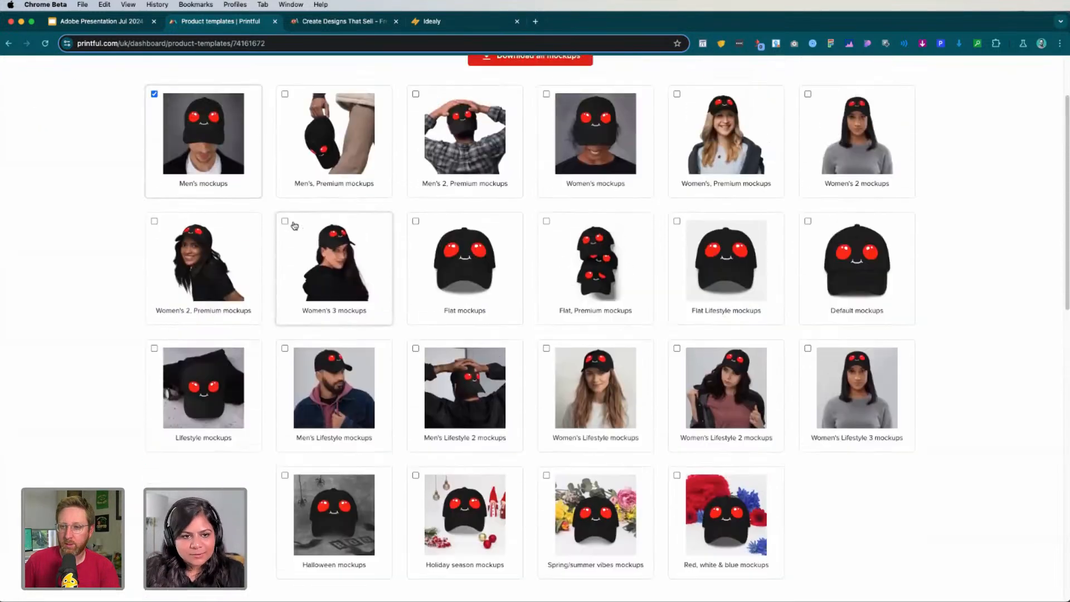
scroll(295, 225, down, 3)
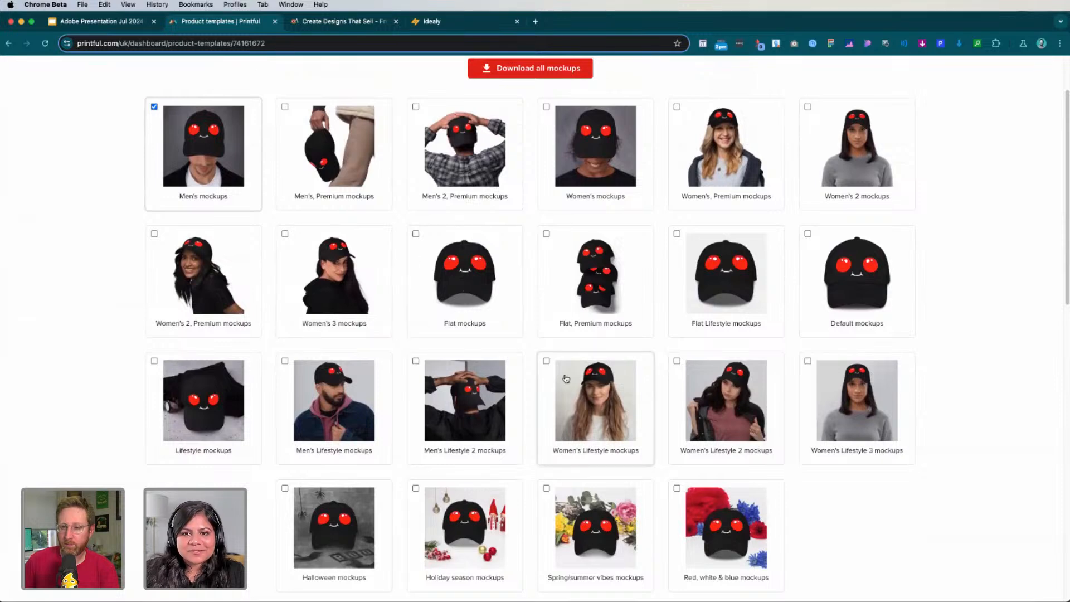
scroll(345, 272, up, 3)
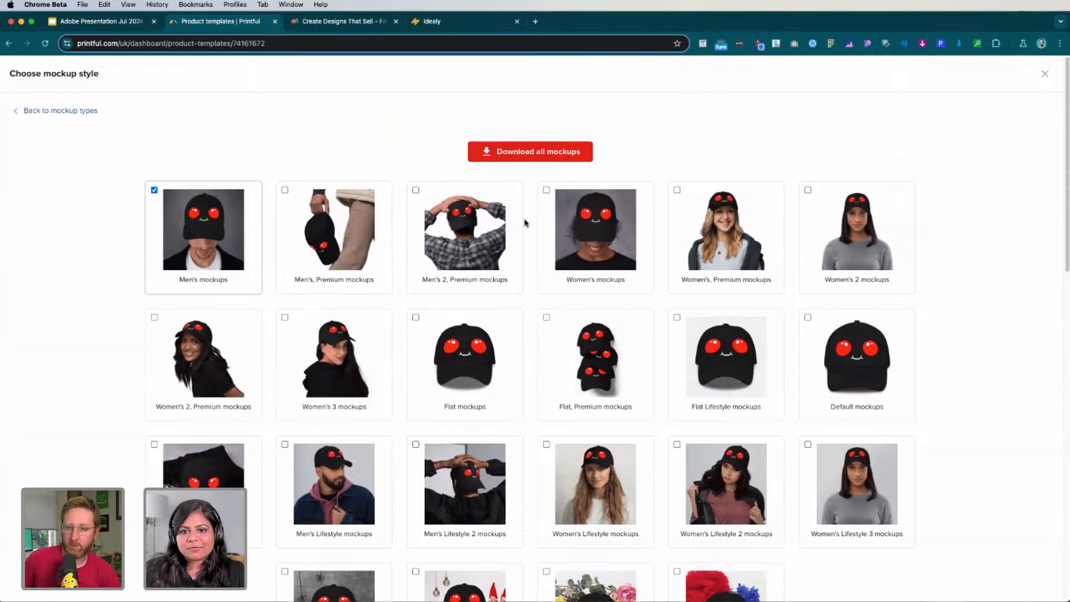
click(1044, 75)
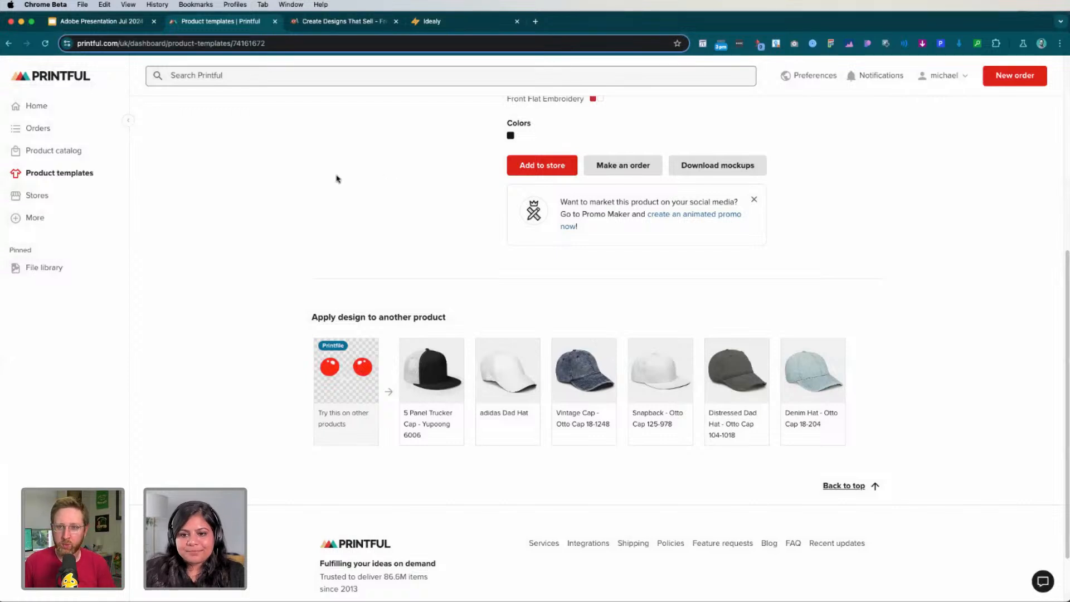
scroll(337, 178, up, 6)
scroll(336, 178, down, 6)
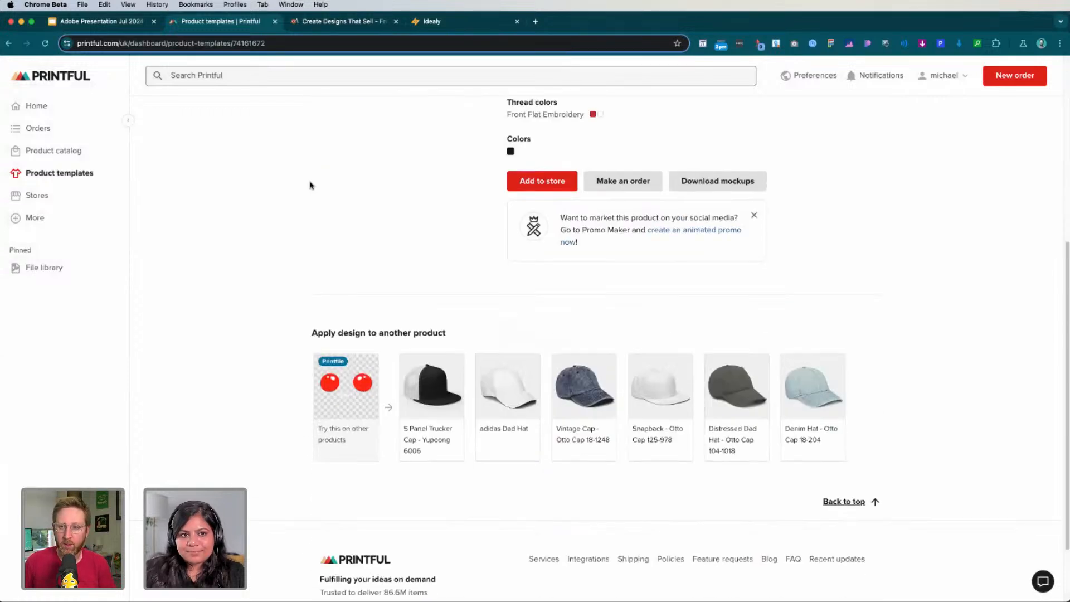
scroll(308, 184, up, 6)
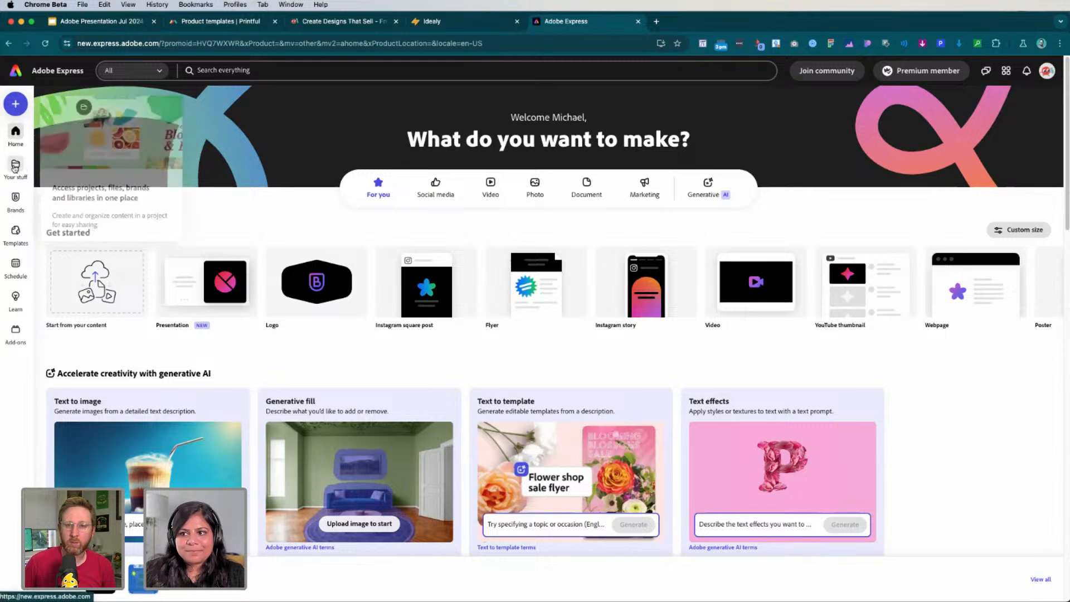
Open the custom size settings for a new Adobe Express file
click(16, 109)
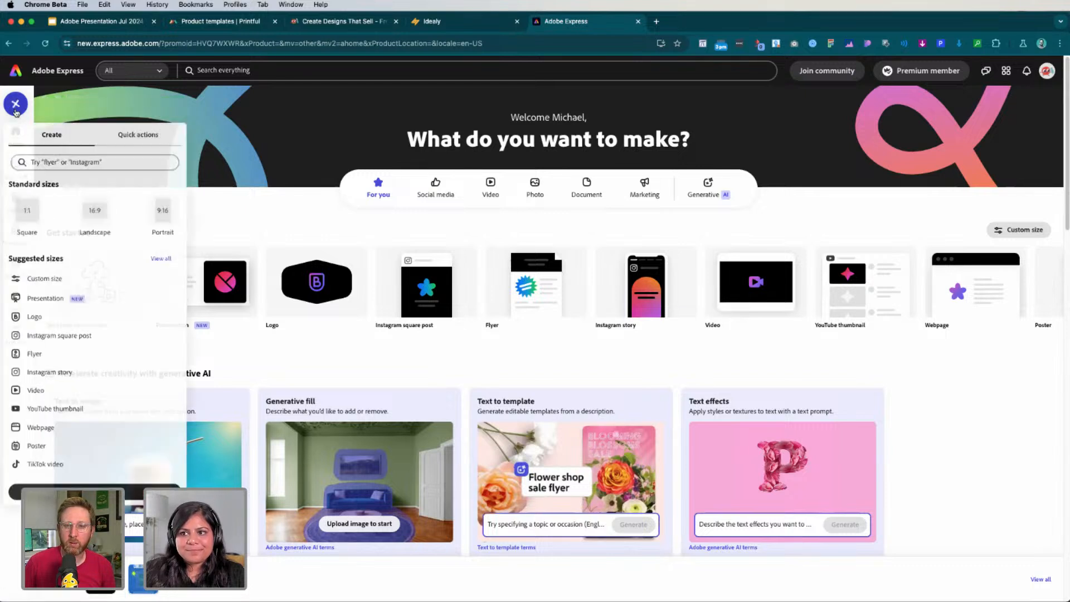
click(81, 279)
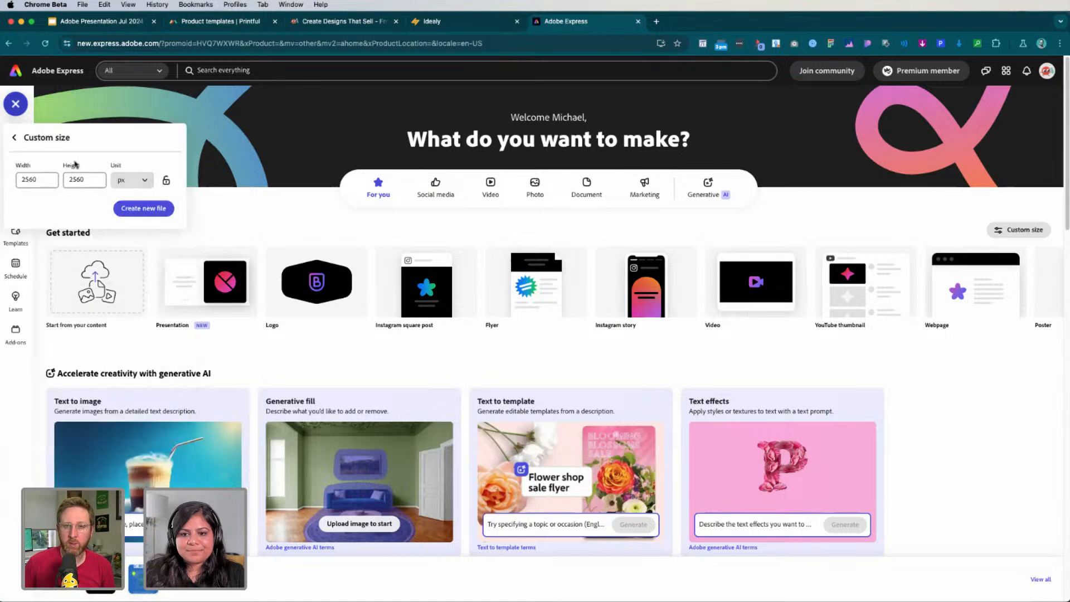
Switch to Printful, search the product catalog for "sticker" and open the Kiss-Cut Sticker Sheet product page
click(222, 22)
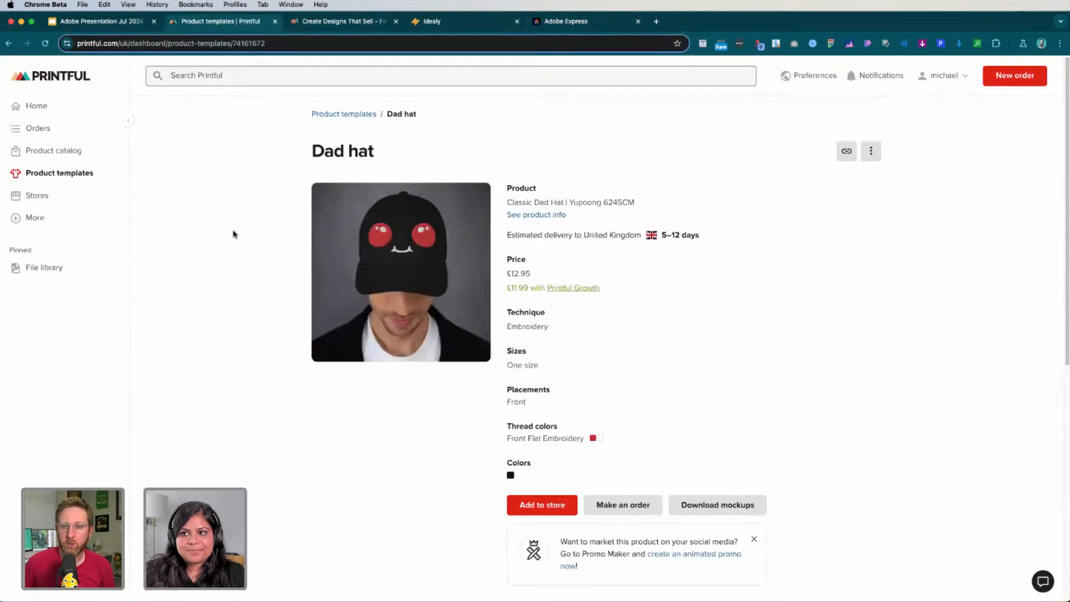
click(68, 161)
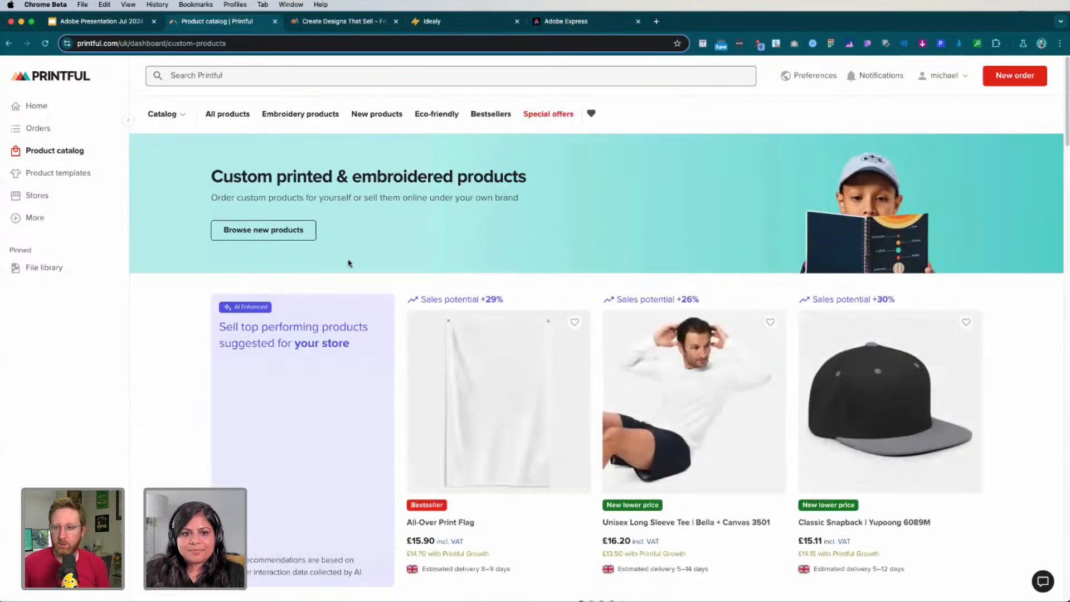
click(277, 74)
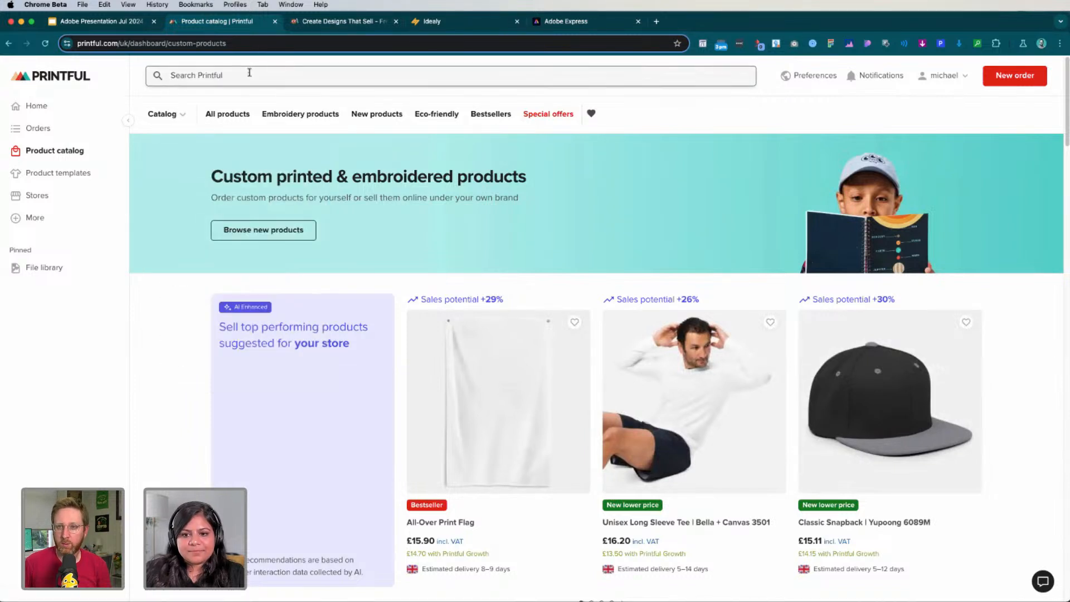
text(sticker)
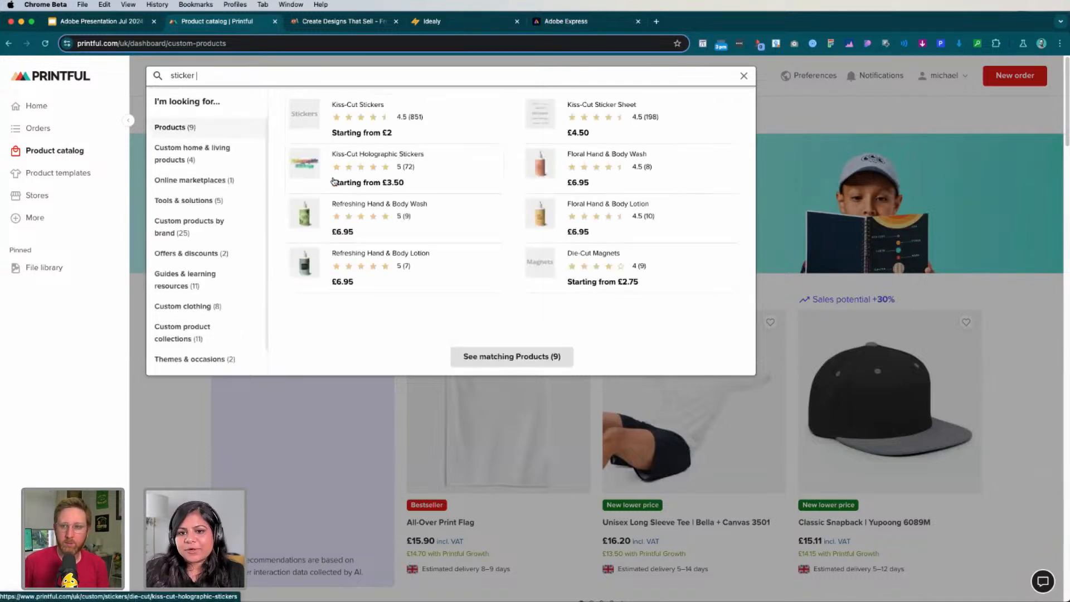
click(619, 112)
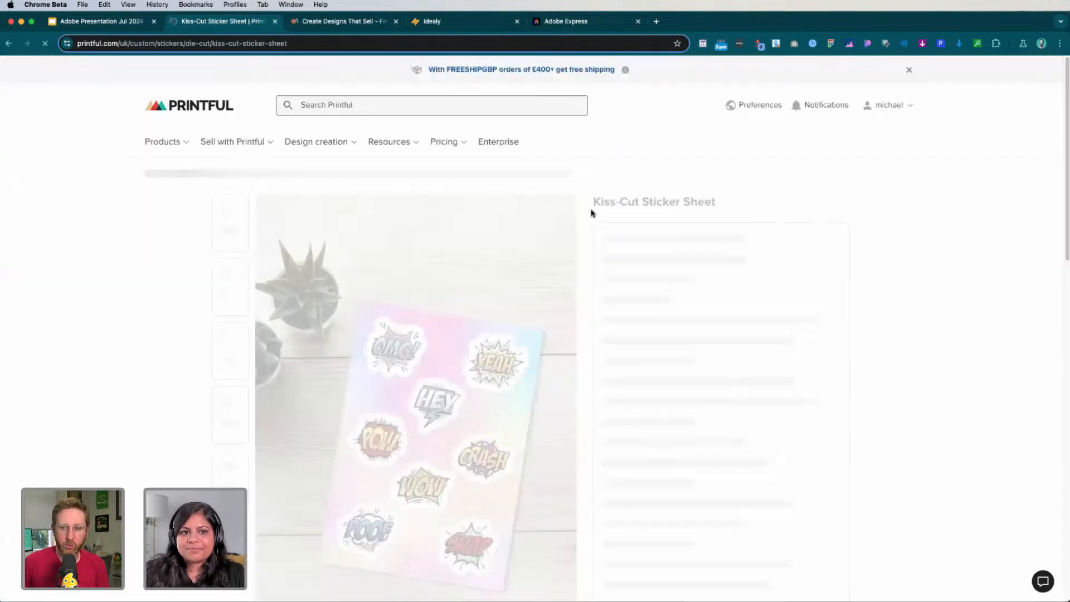
Check the Kiss-Cut Sticker Sheet's dimensions in its size guide, in centimeters
scroll(586, 322, down, 1)
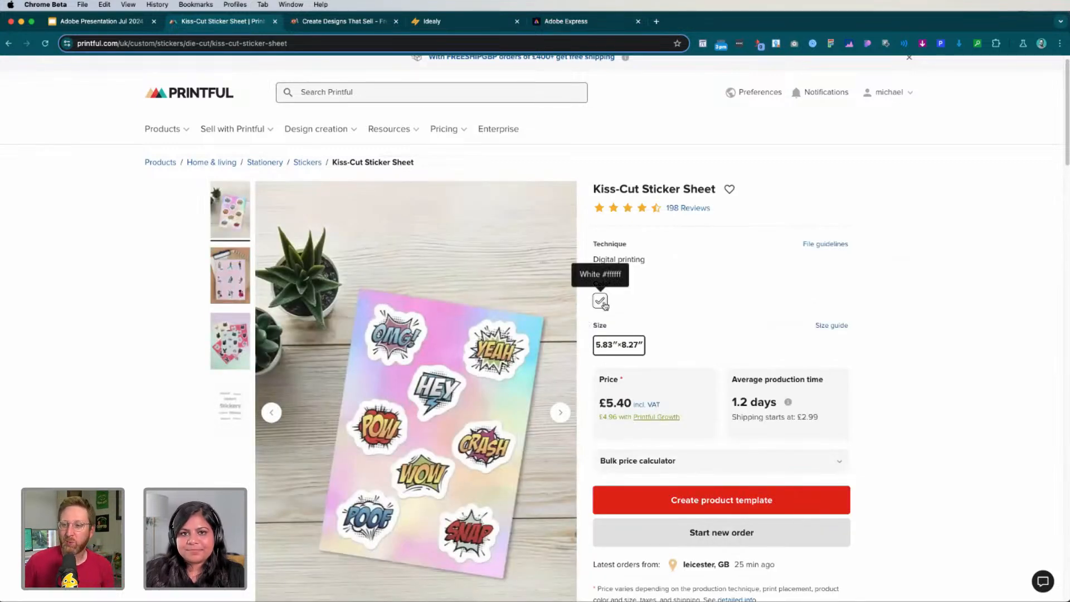
scroll(636, 474, down, 5)
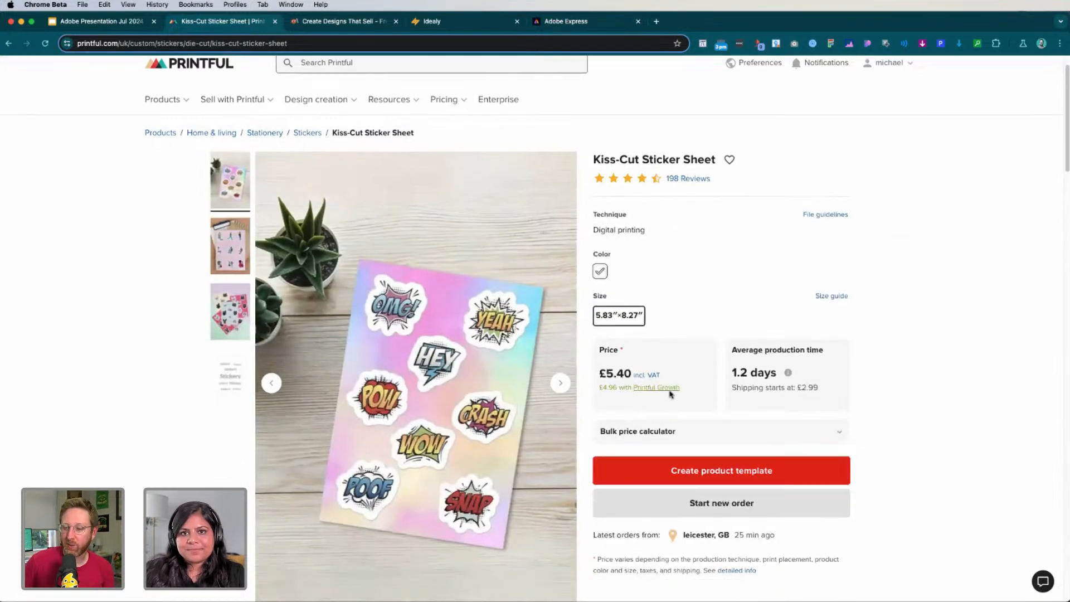
scroll(693, 330, up, 3)
scroll(755, 245, up, 1)
click(831, 222)
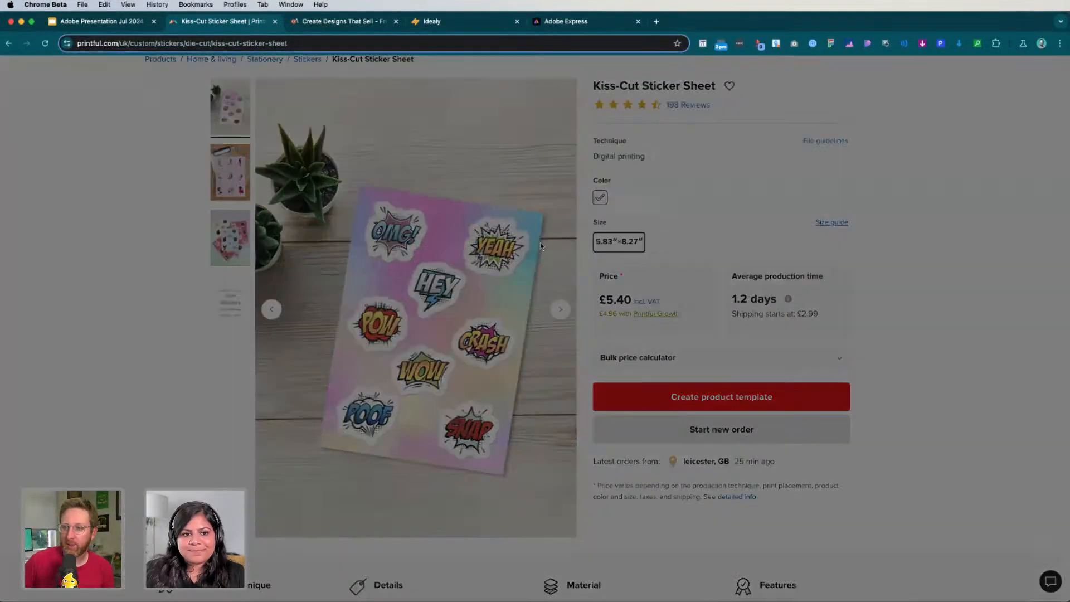
click(401, 126)
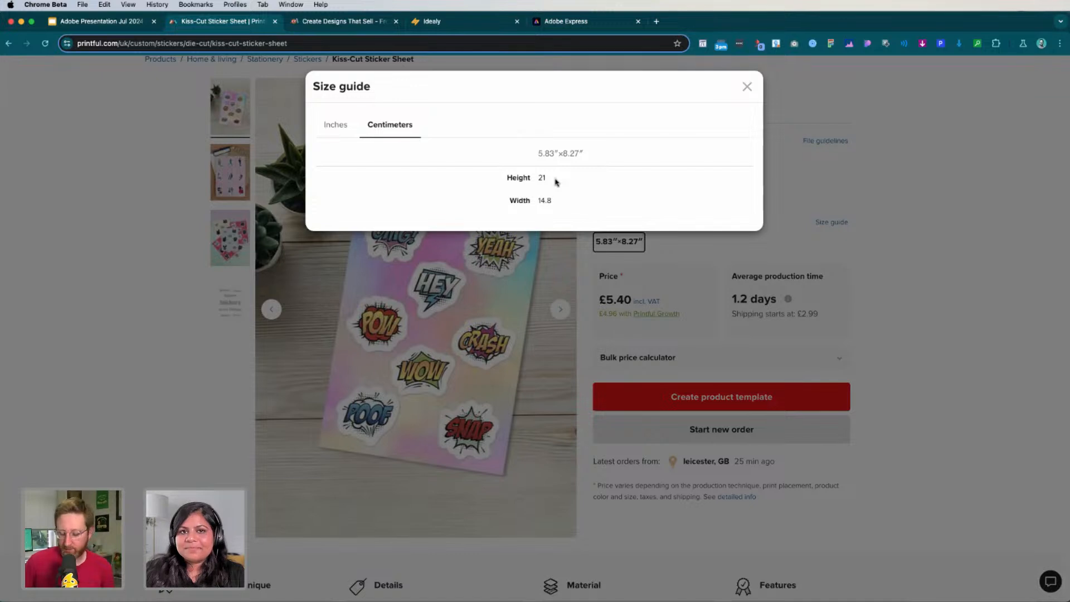
Switch to Adobe Express and create a new custom-size file 14.8 cm wide and 21 cm high, matching the sticker sheet's size guide
click(551, 23)
click(132, 180)
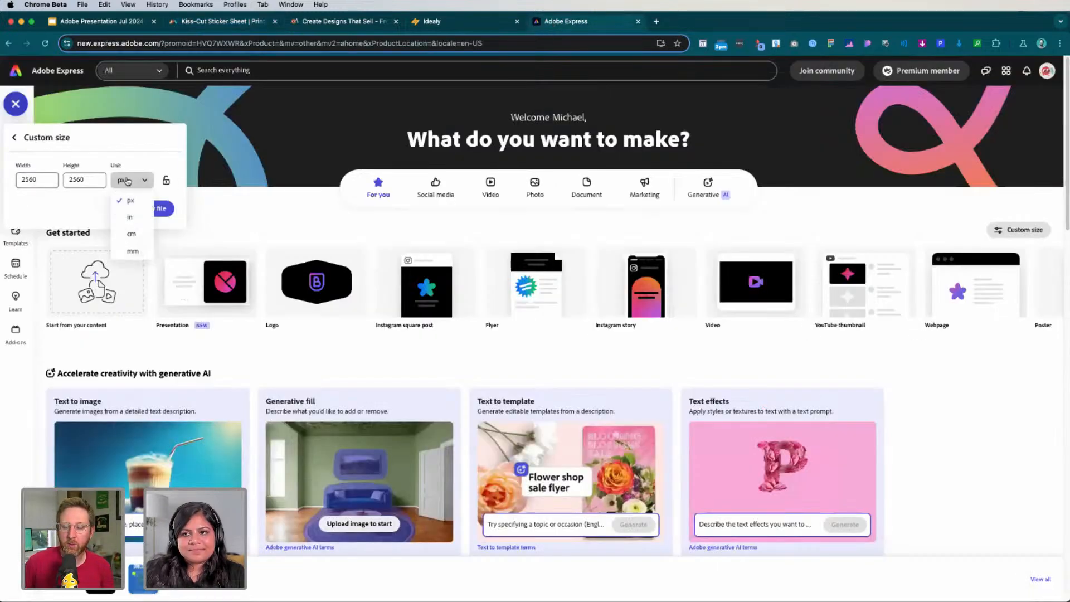
click(132, 244)
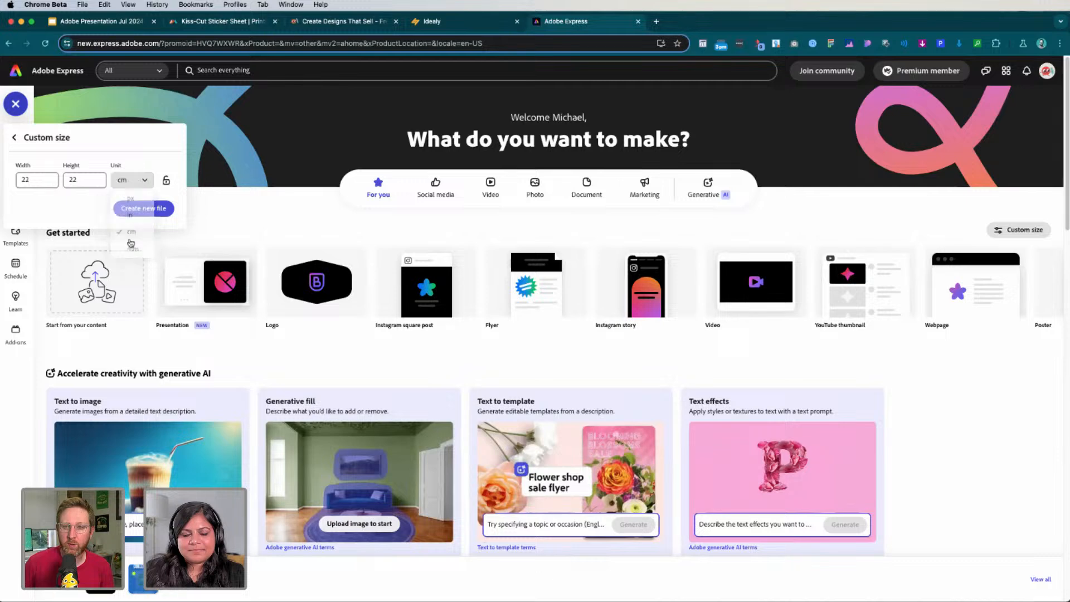
click(189, 25)
click(588, 22)
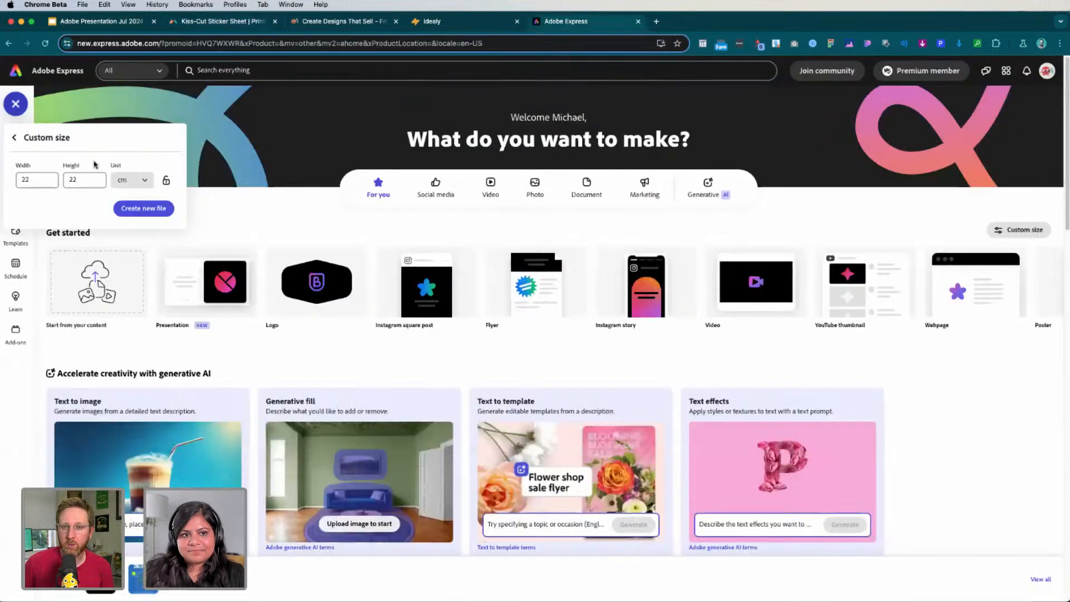
click(210, 24)
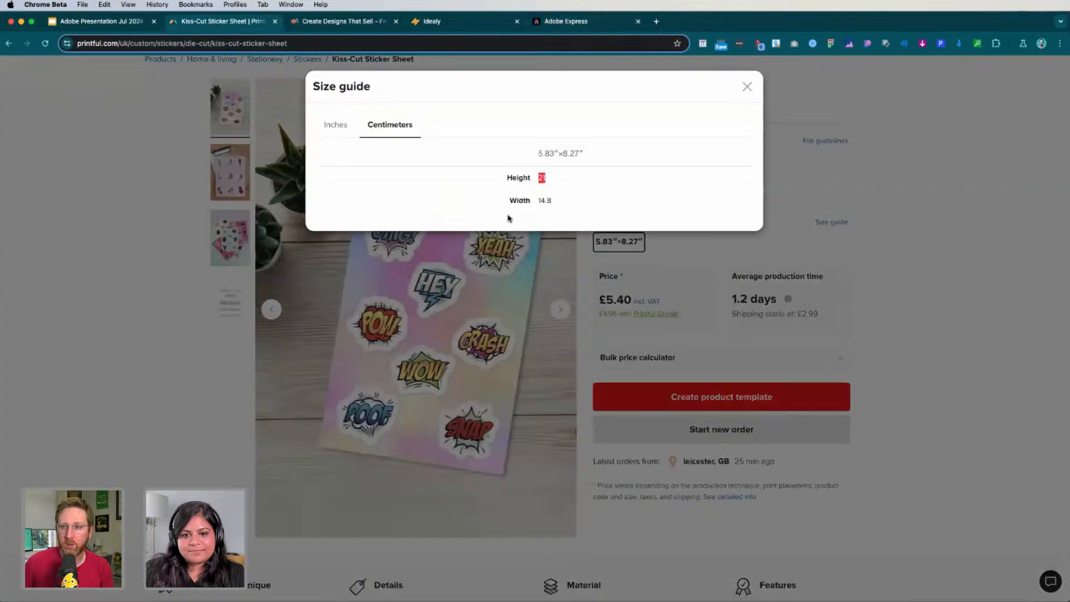
click(575, 23)
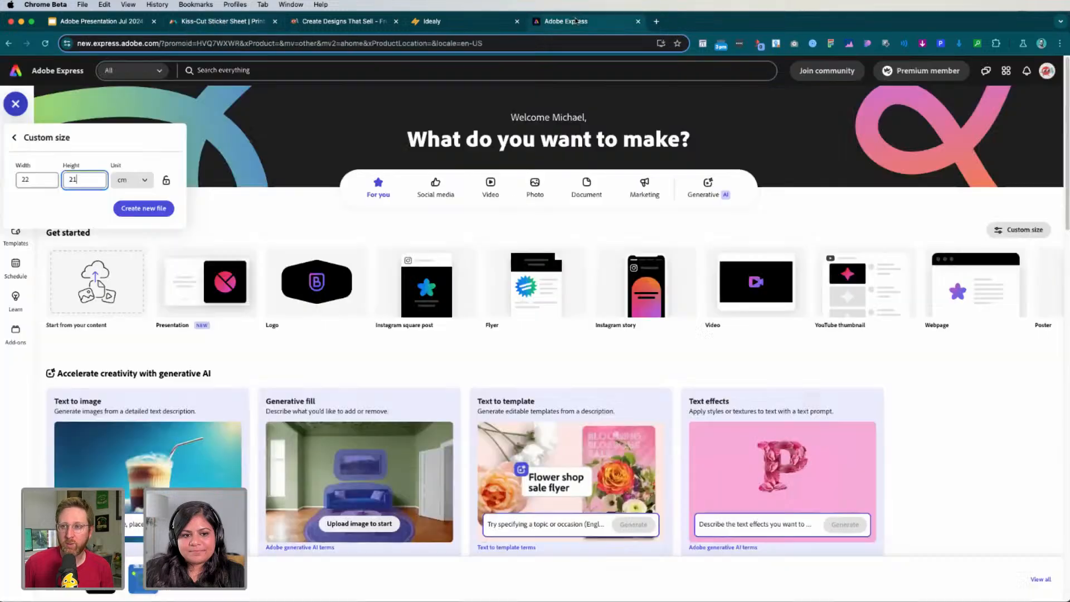
double_click(37, 179)
text(14.8)
click(143, 208)
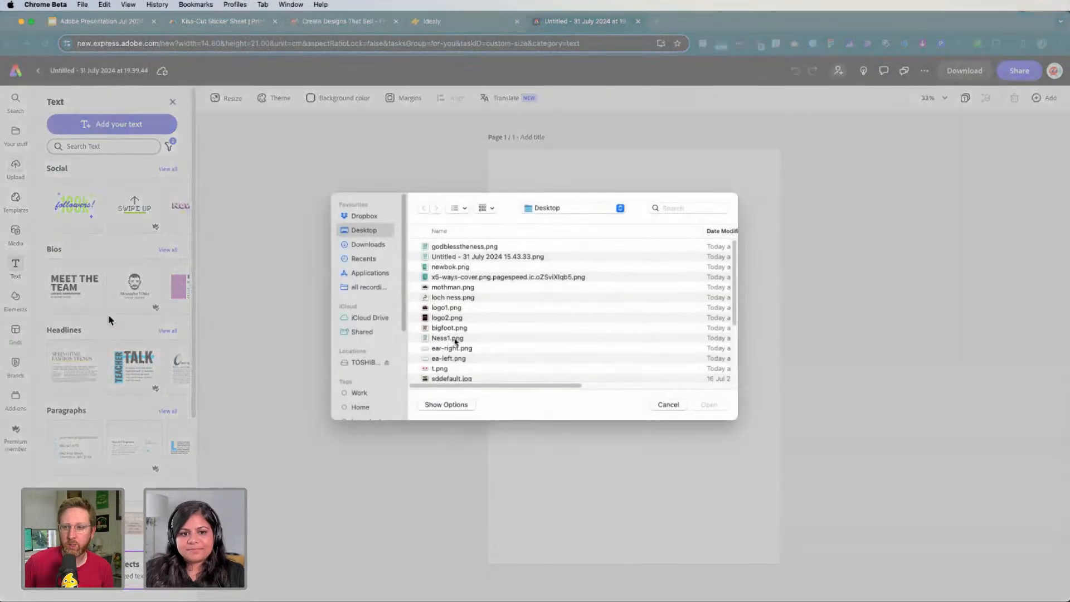
Add bigfoot.png from the Desktop to the page and shift it slightly up and to the left of the centre
double_click(454, 328)
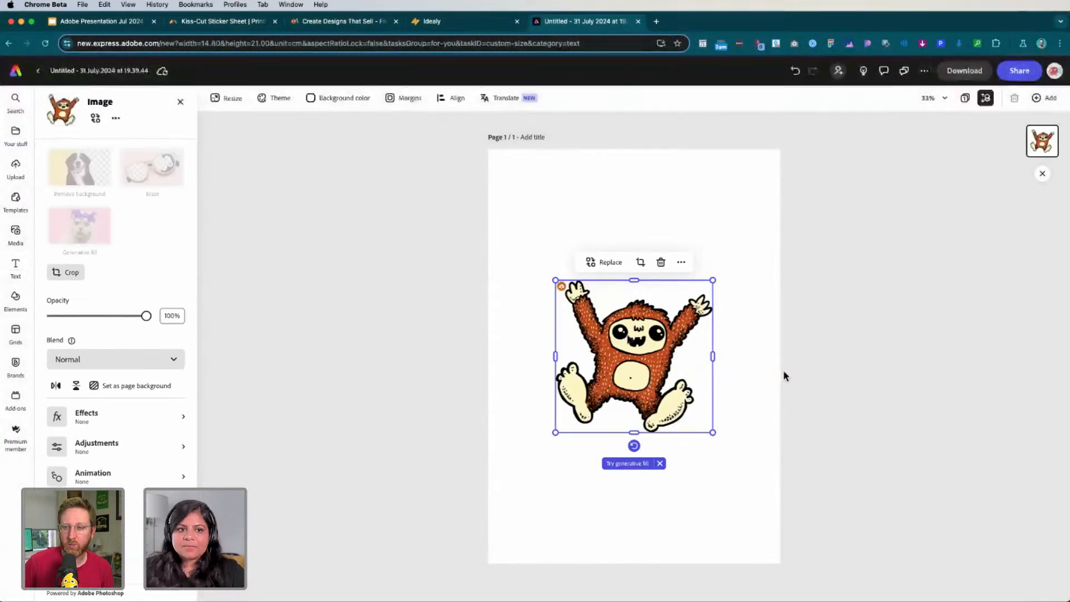
drag(627, 316, 615, 298)
click(535, 205)
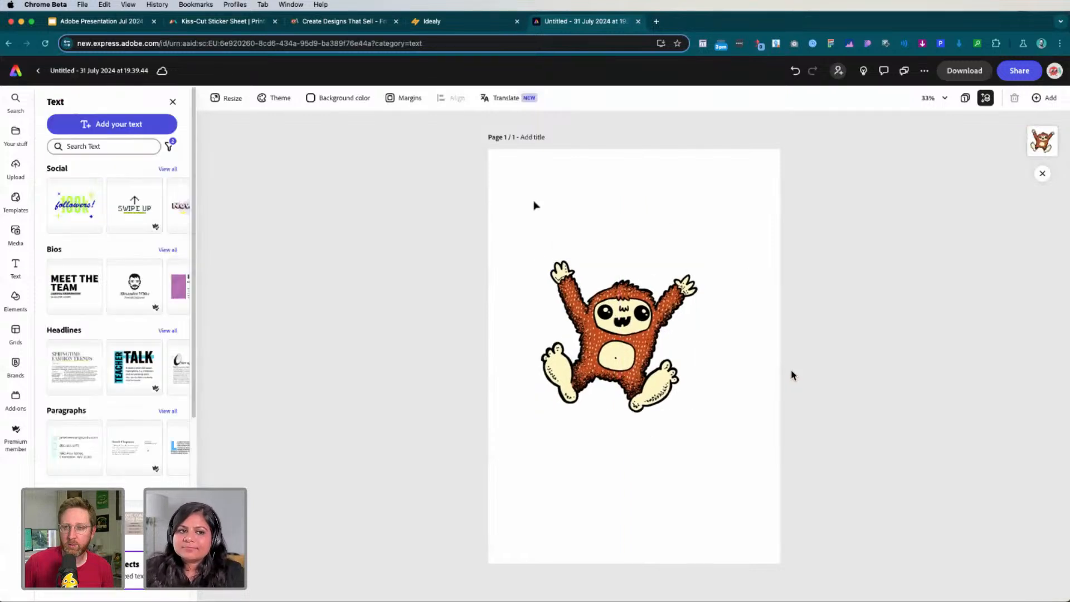
Set the page's background color to black and remove the background from the Bigfoot image
click(358, 101)
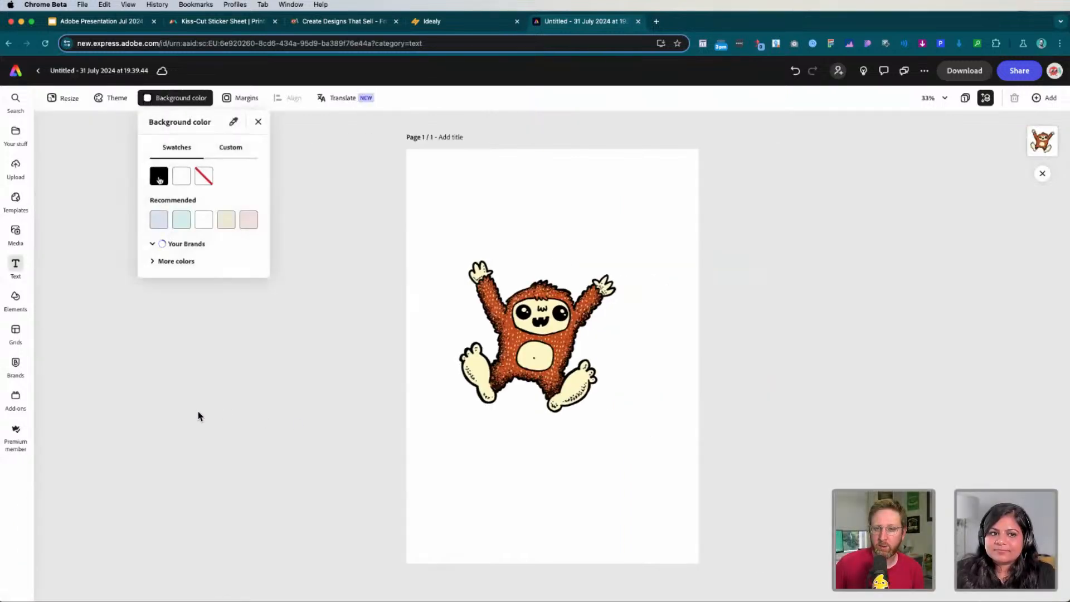
click(159, 176)
click(543, 315)
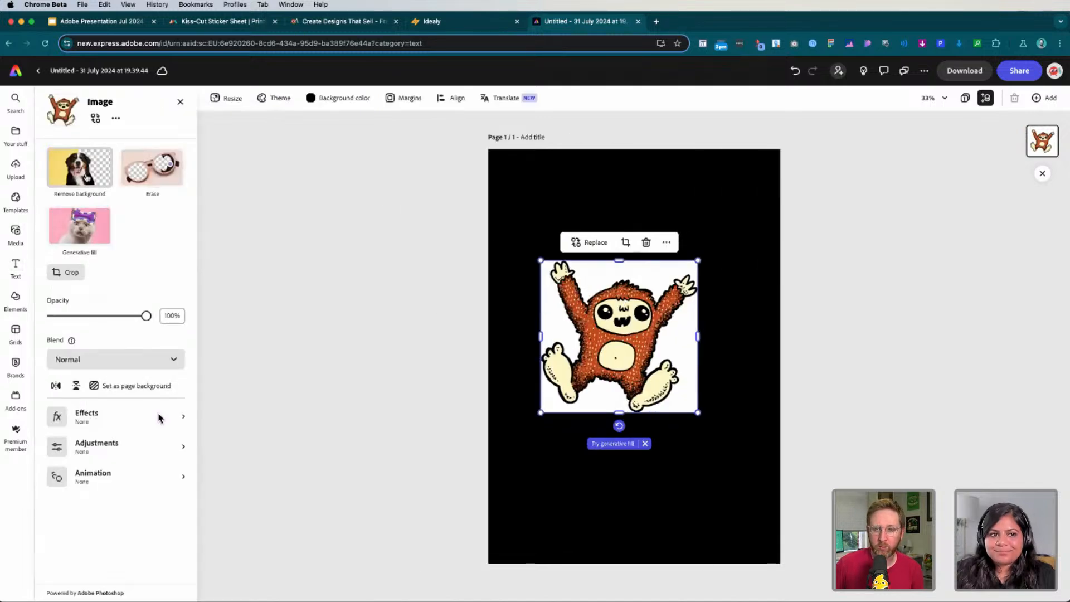
click(86, 177)
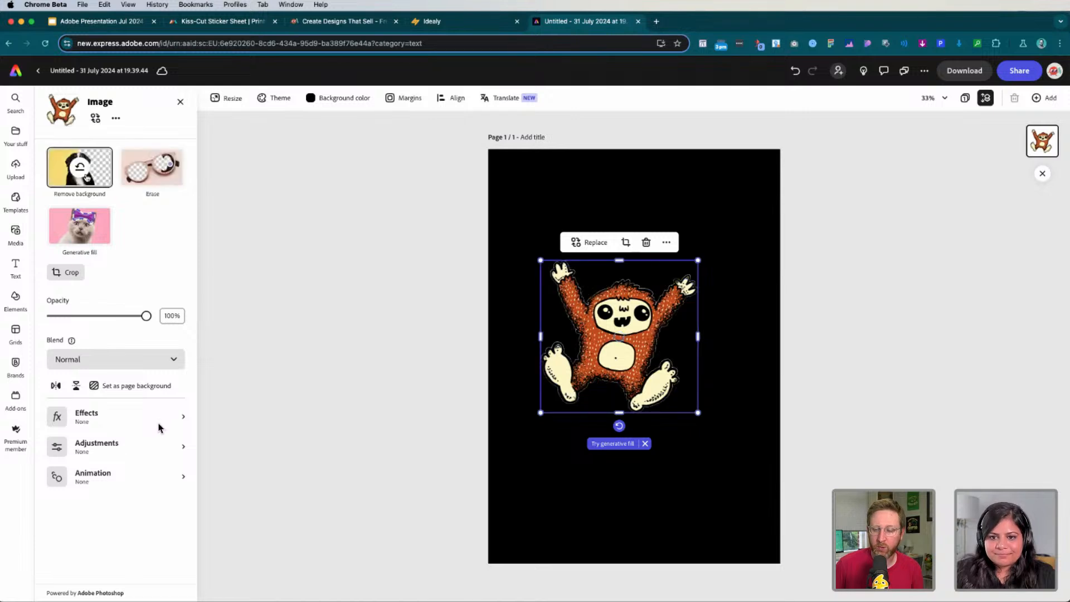
click(338, 292)
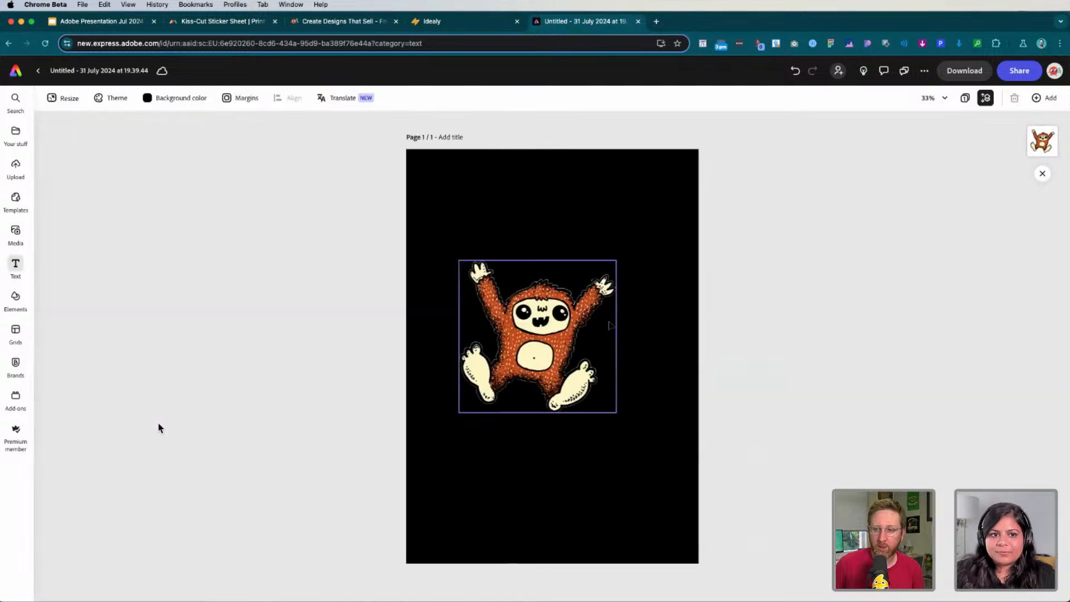
Move the Bigfoot image into the upper-right corner of the page
click(600, 333)
drag(600, 333, 686, 228)
click(494, 256)
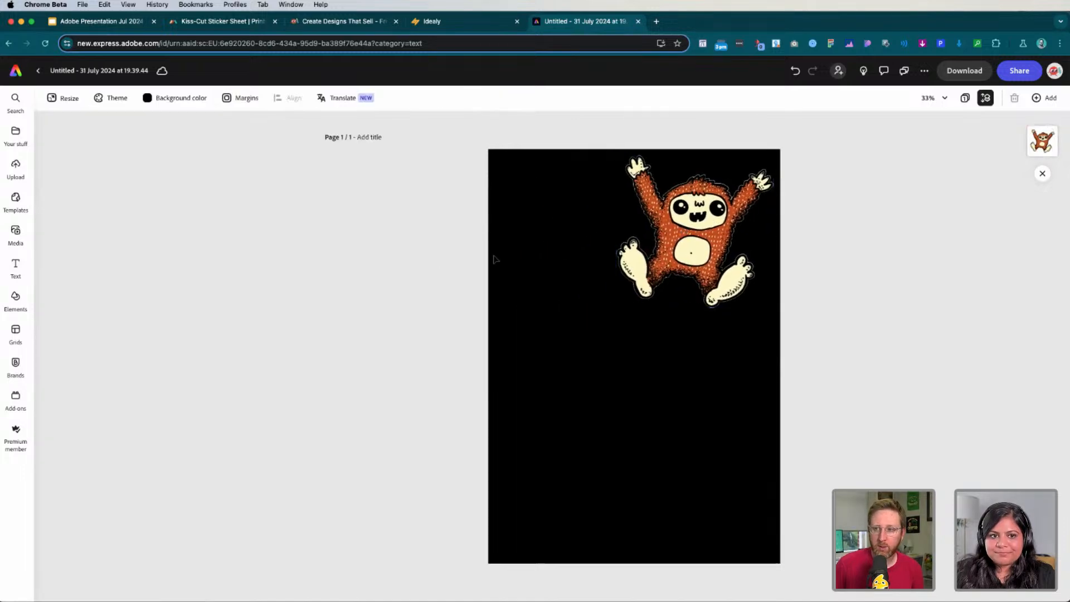
Upload loch ness.png from the Desktop, place it below Bigfoot and remove its background
click(15, 167)
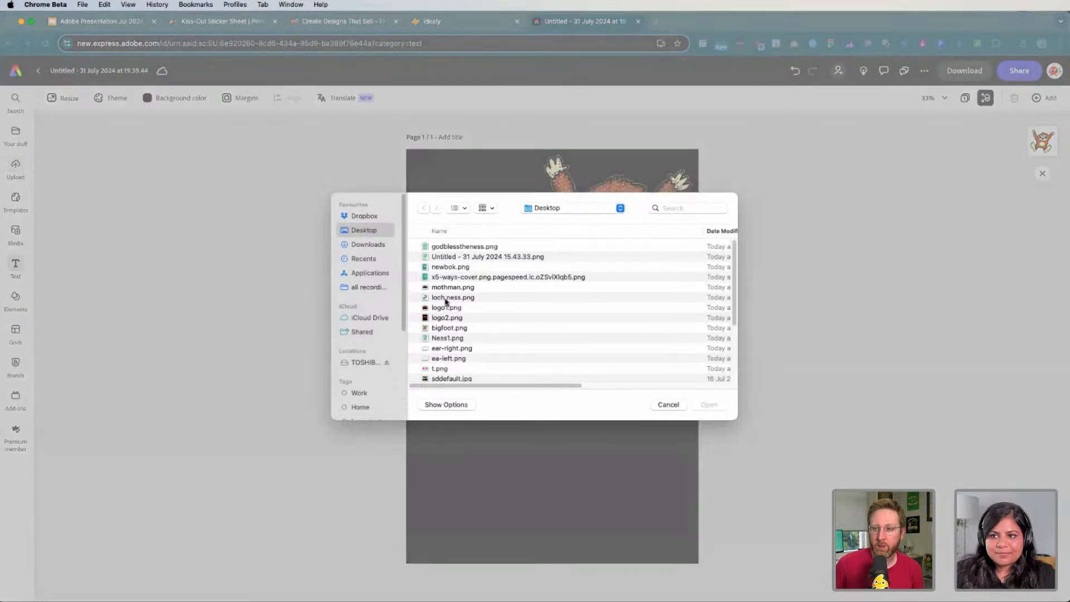
double_click(446, 302)
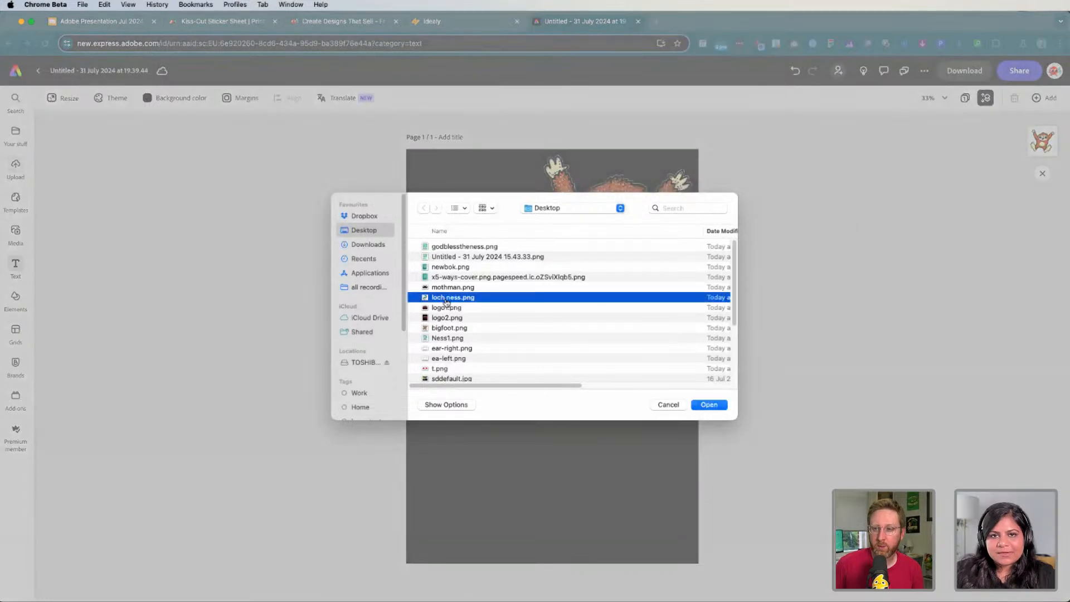
drag(543, 371, 543, 399)
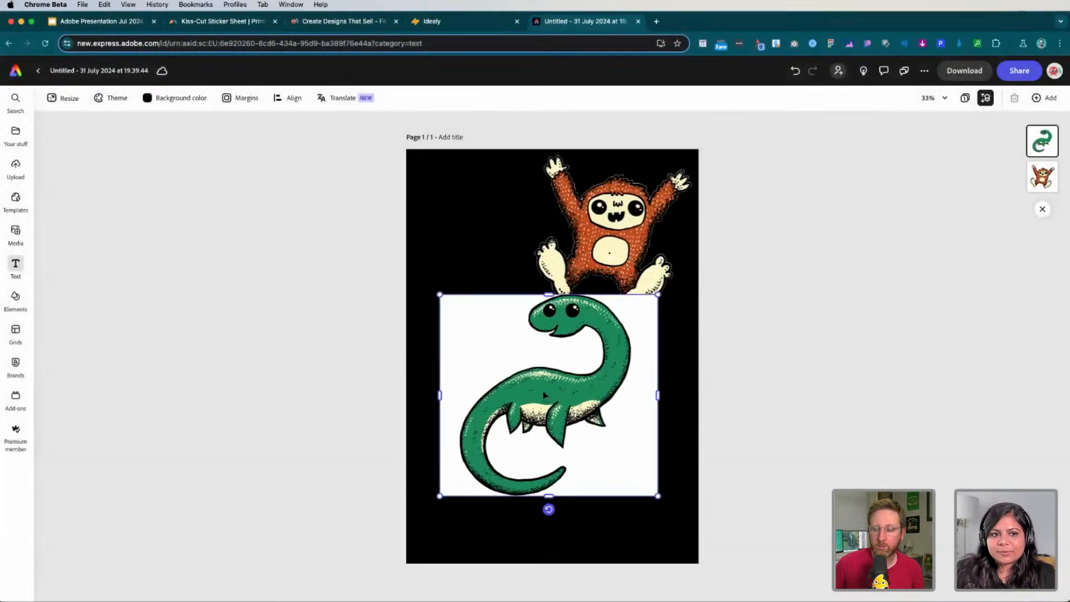
click(356, 353)
click(513, 374)
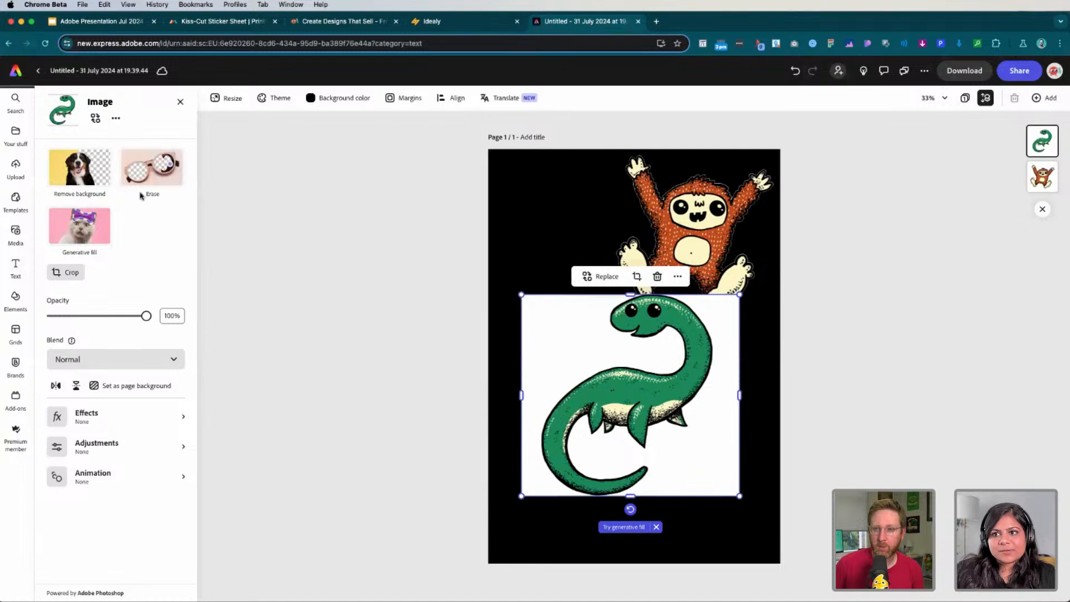
click(85, 172)
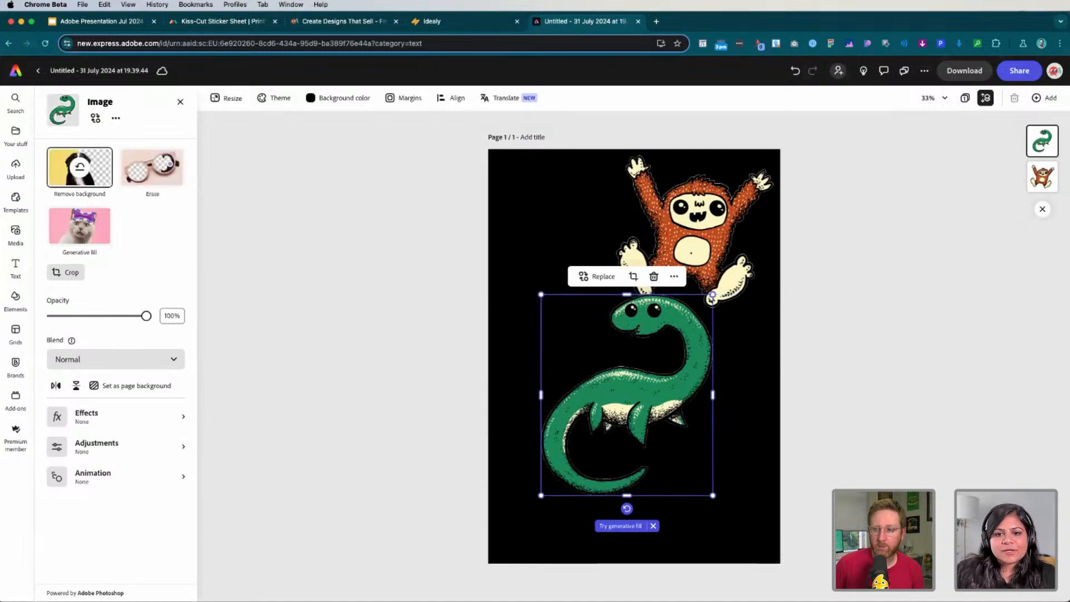
Rotate the Loch Ness image clockwise and position it across the middle of the page, just below Bigfoot
drag(626, 508, 585, 501)
drag(599, 417, 590, 414)
drag(584, 503, 554, 487)
drag(600, 408, 597, 390)
drag(485, 405, 475, 406)
drag(537, 394, 545, 394)
click(461, 341)
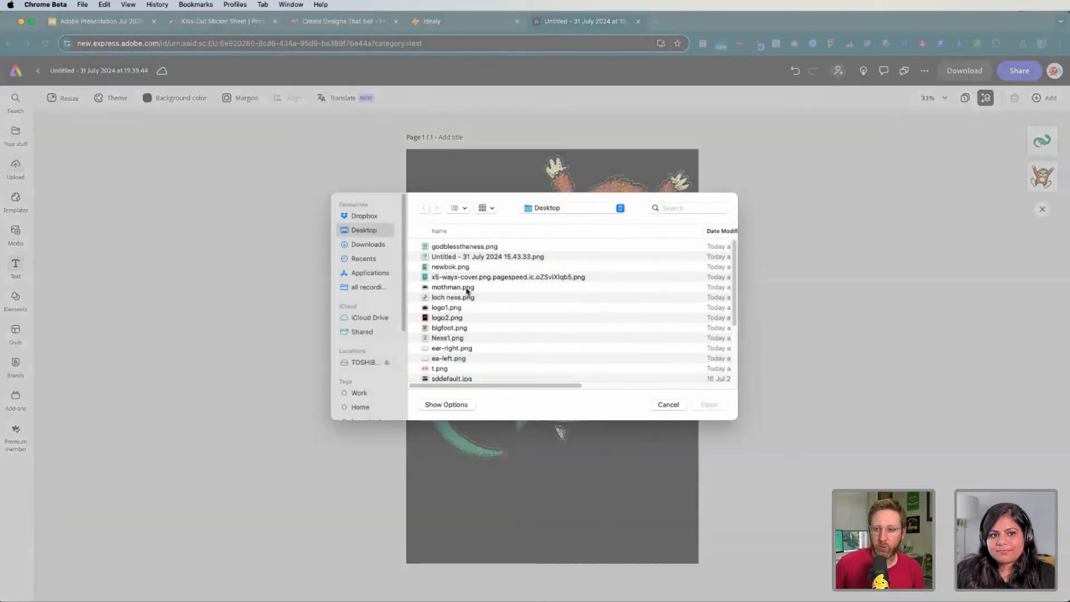
Upload mothman.png, remove its background and place it in the lower-right corner of the page
double_click(467, 288)
drag(545, 410, 572, 473)
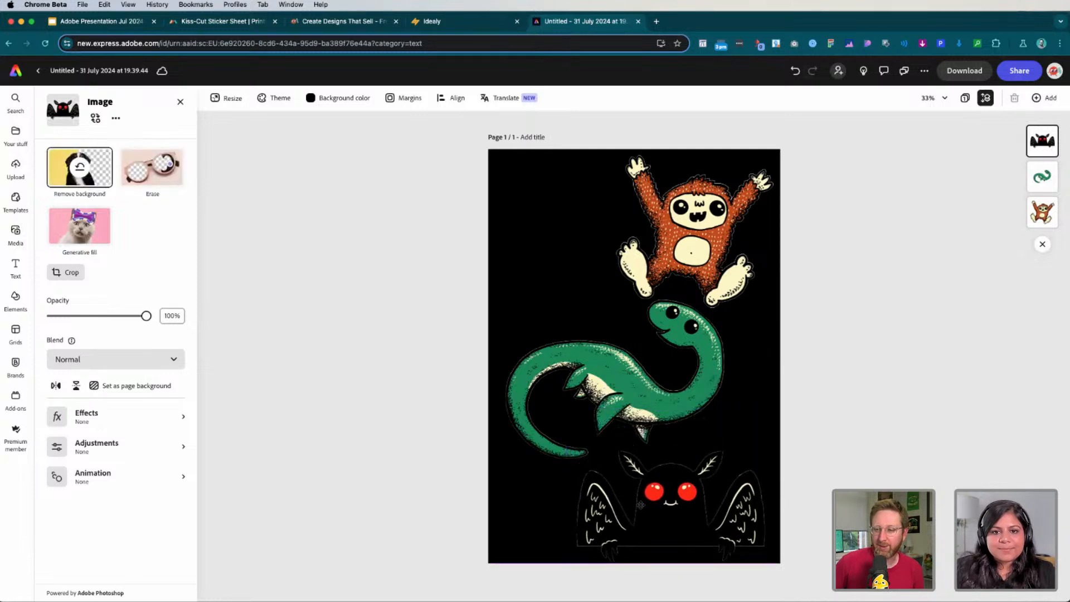
drag(655, 505, 659, 505)
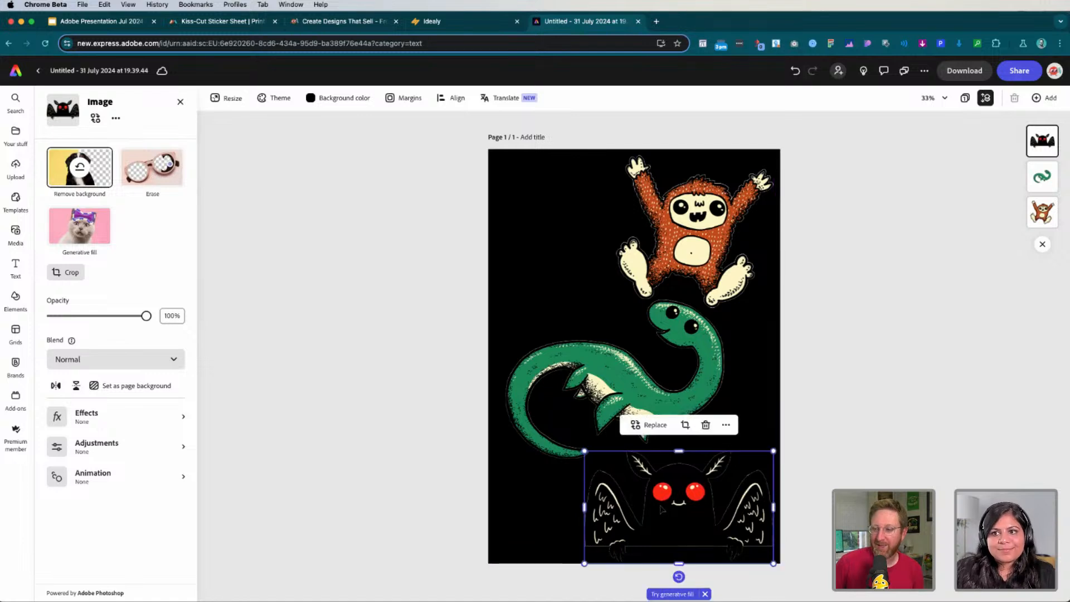
click(413, 366)
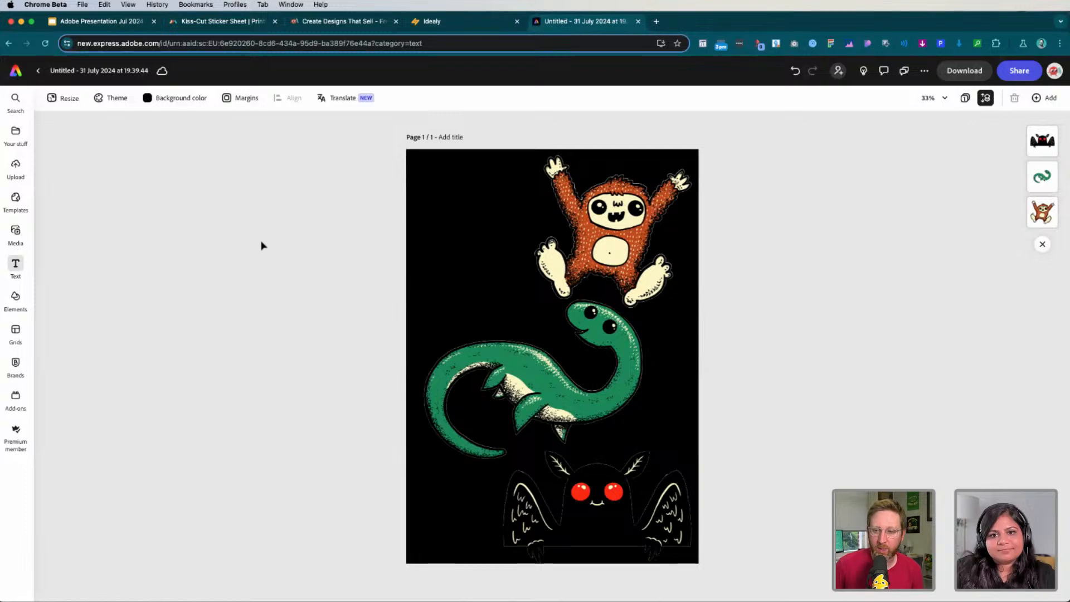
Upload logo1.png and place the Cute Cryptids logo in the upper-left corner of the page, beside Bigfoot
click(16, 177)
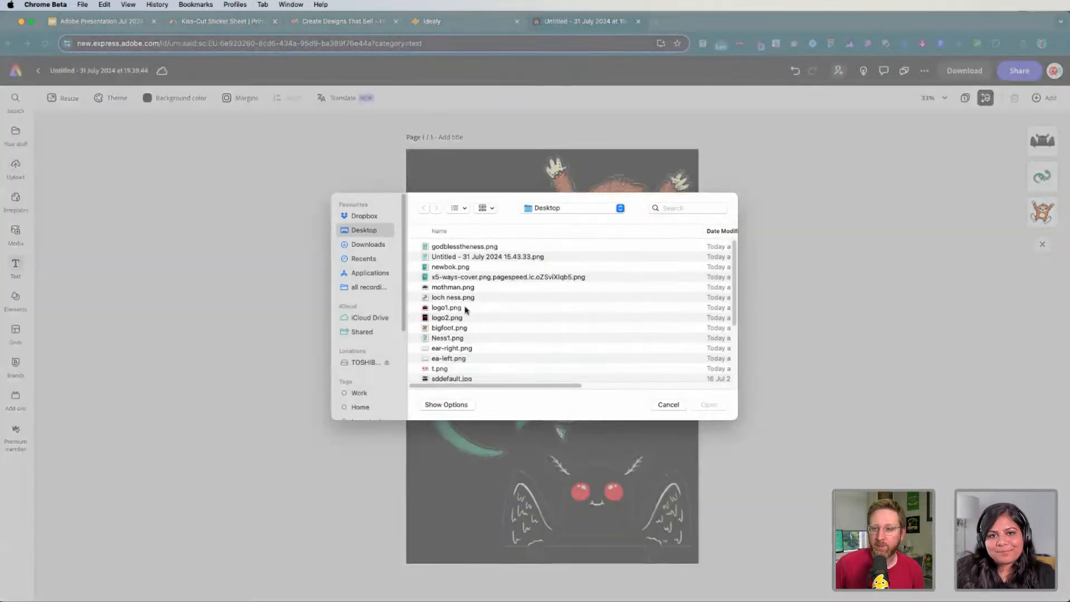
double_click(446, 307)
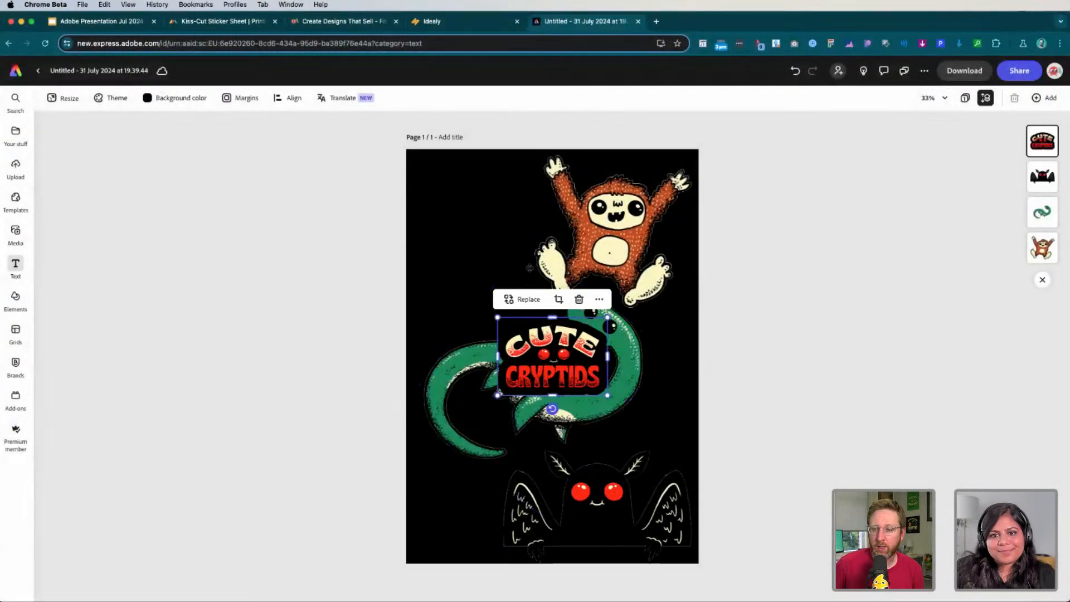
drag(548, 351, 472, 195)
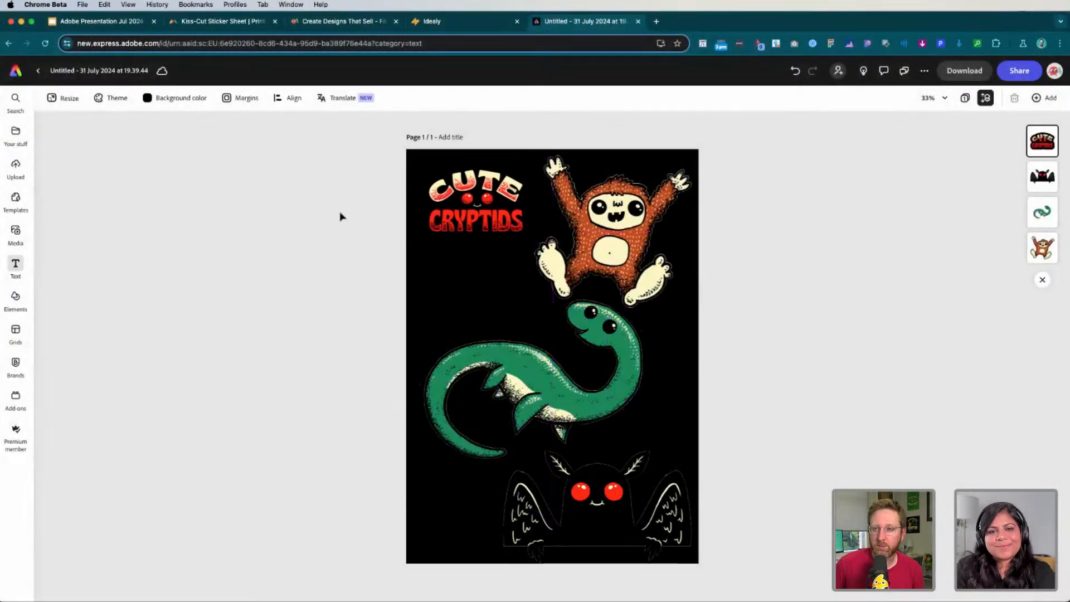
click(400, 199)
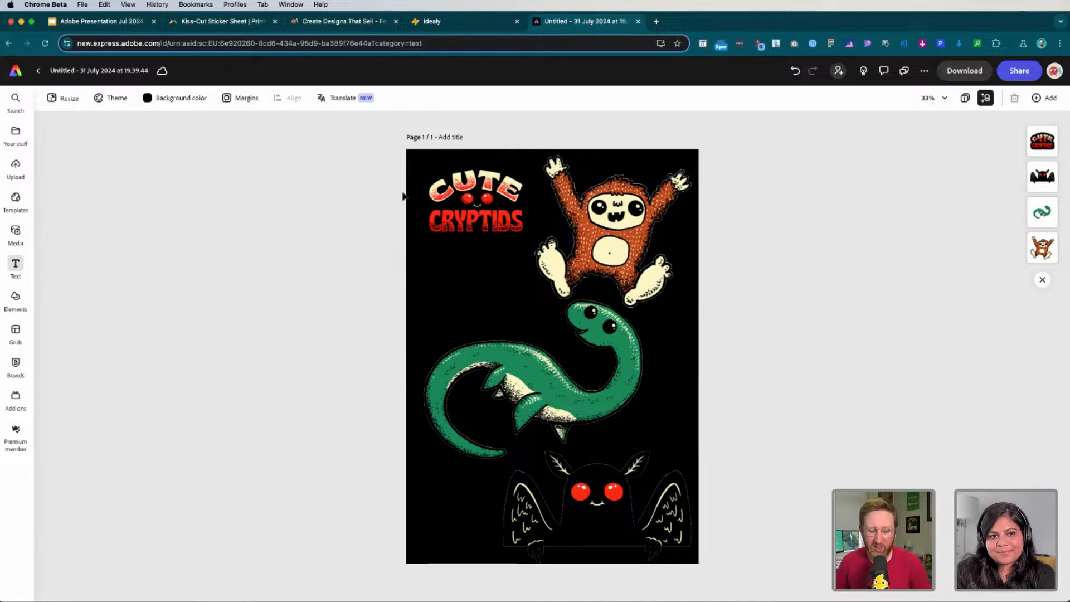
Download the sticker sheet with the black background as a PNG
click(964, 71)
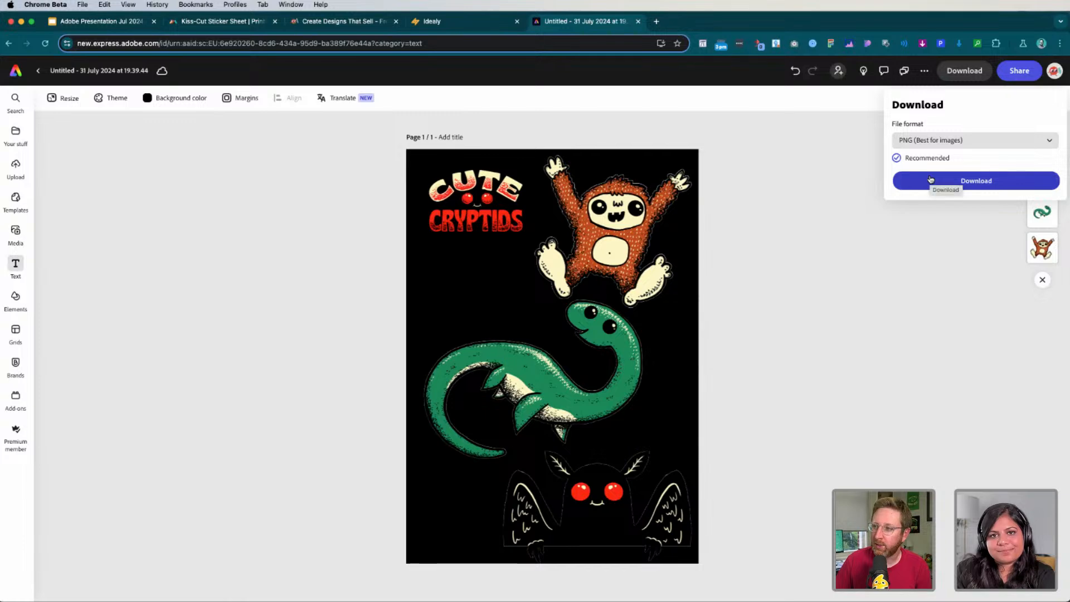
click(931, 182)
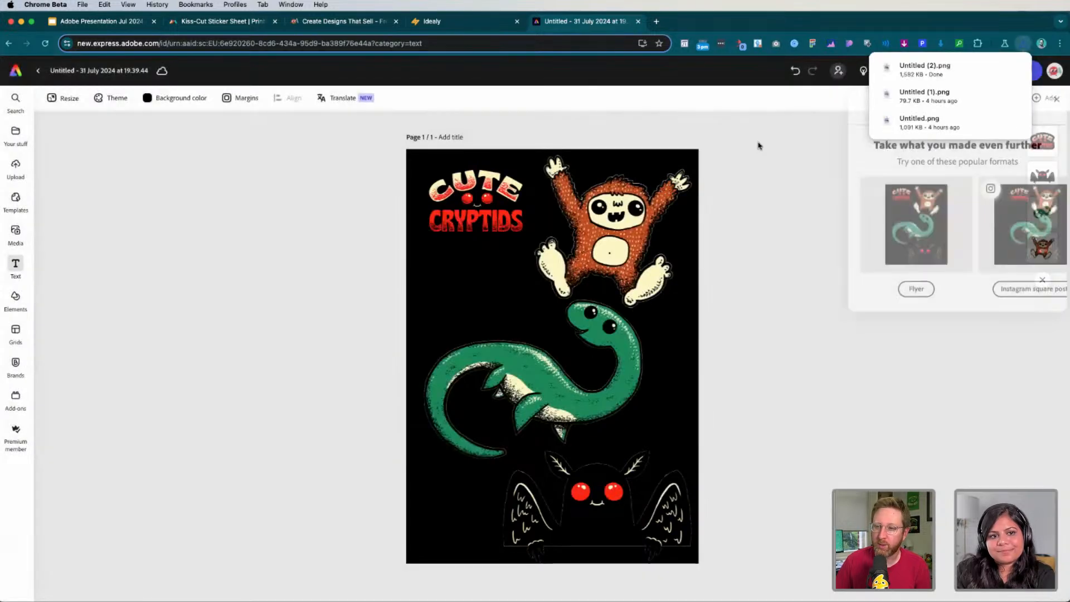
click(476, 260)
Change the page's background color to none so the sticker sheet is transparent
click(187, 100)
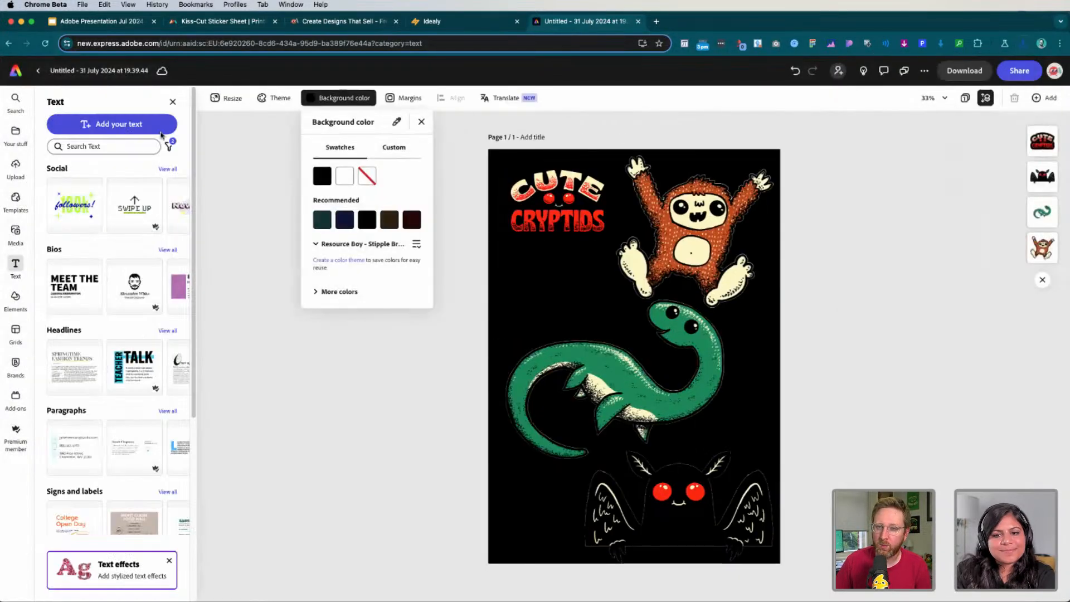
click(367, 177)
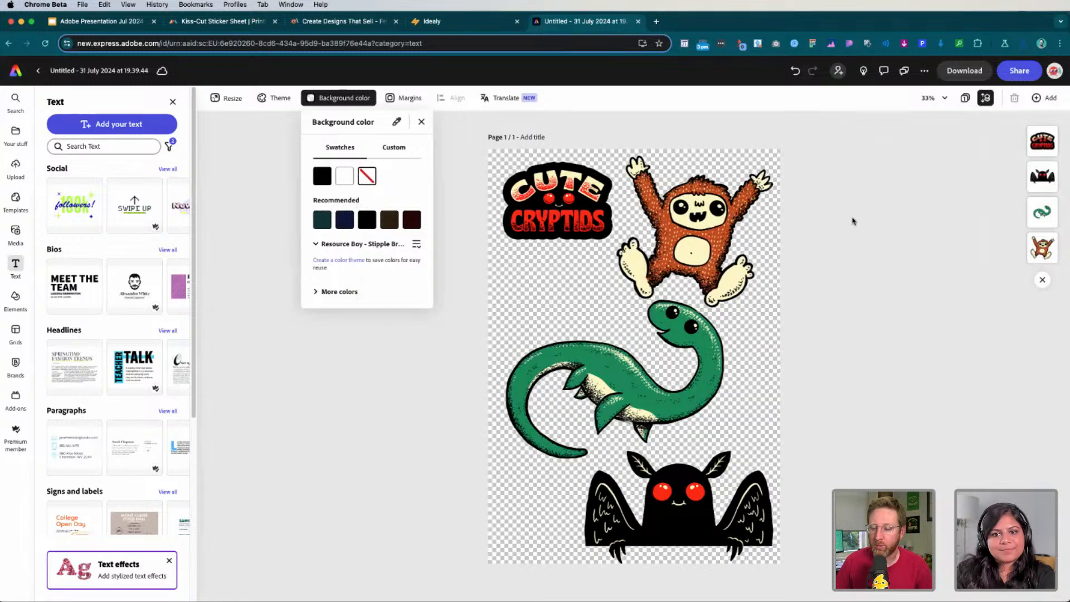
key(Escape)
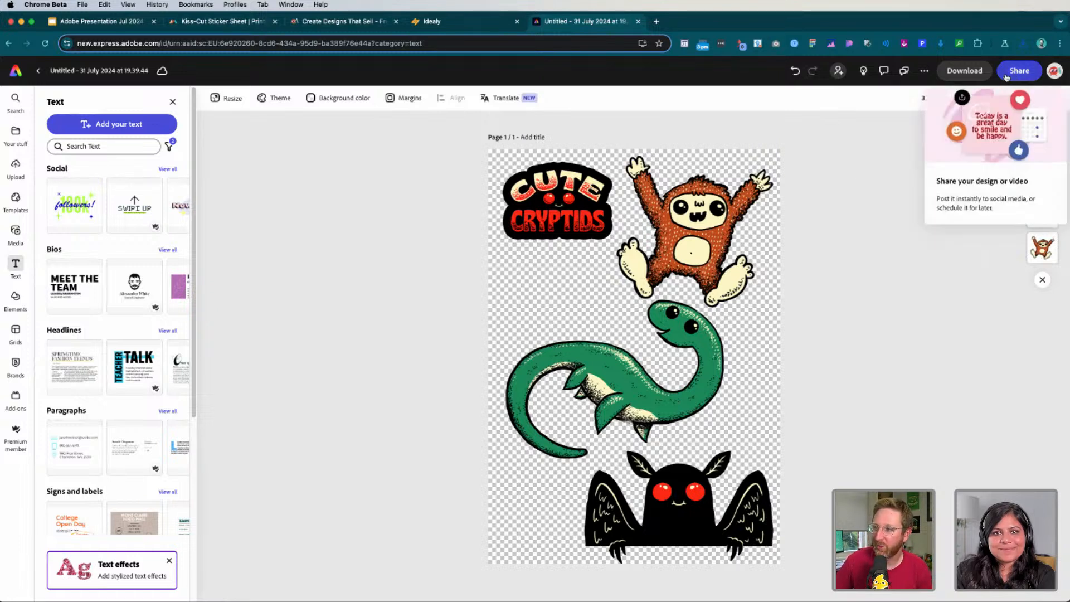
Download the transparent version of the sticker sheet and dismiss the suggested formats
click(964, 70)
click(945, 181)
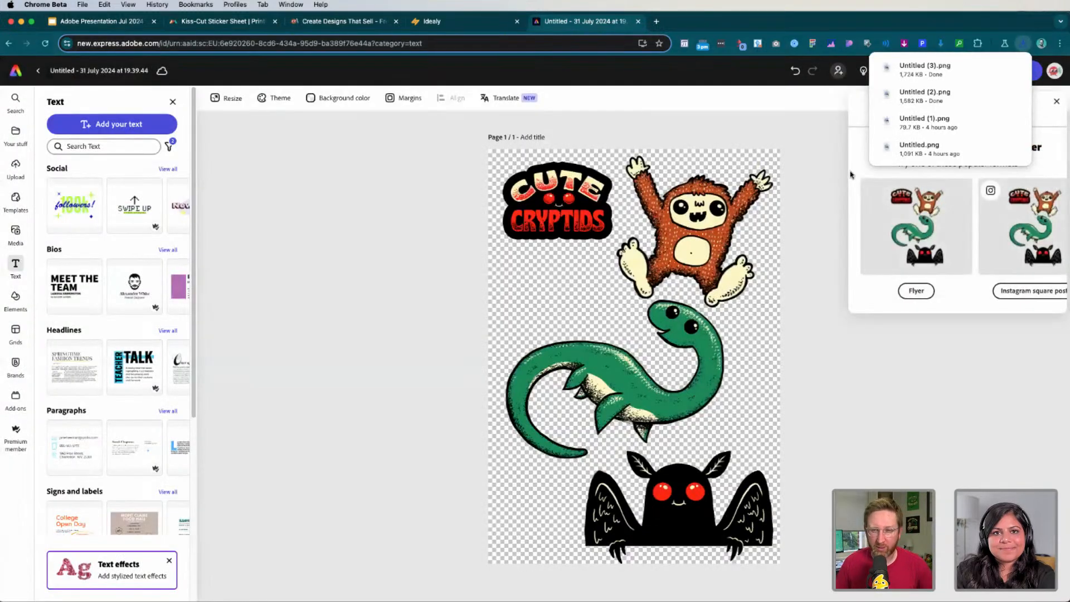
click(807, 166)
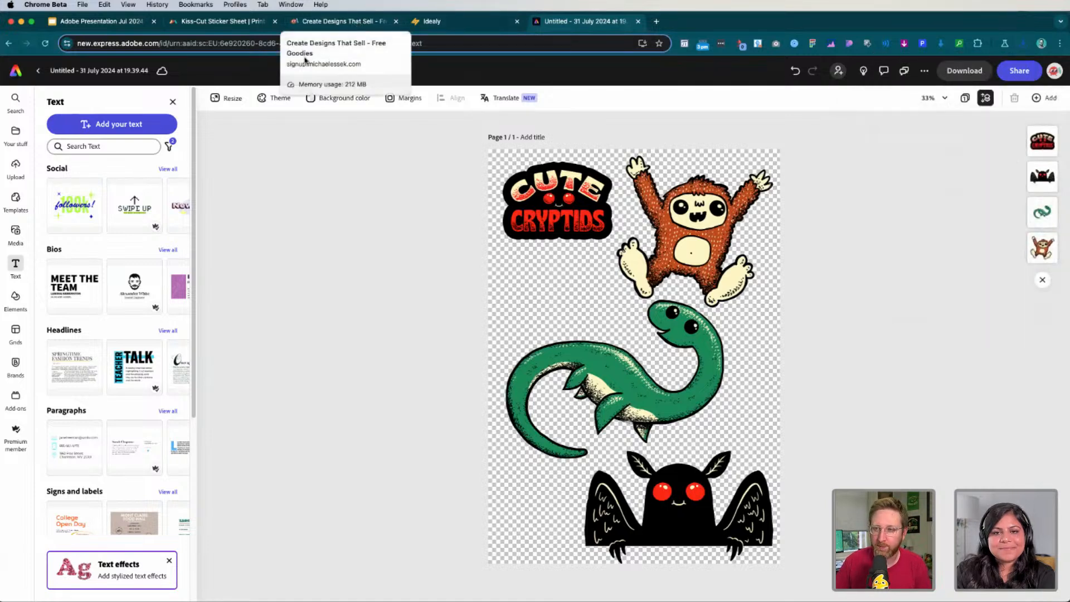
Switch back to Printful's Kiss-Cut Sticker Sheet page and close the size guide
click(195, 27)
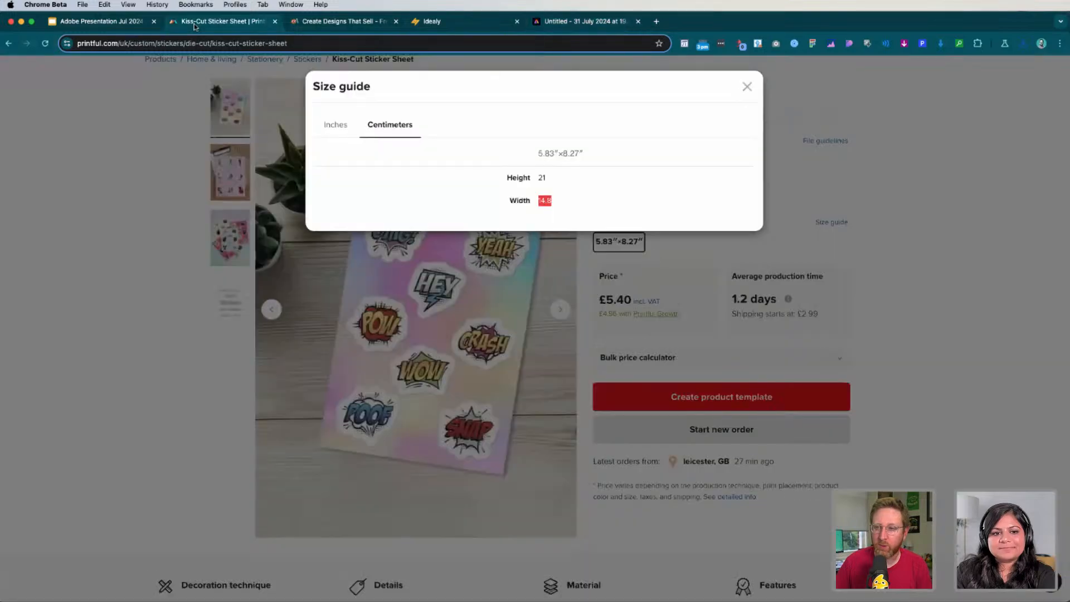
click(746, 87)
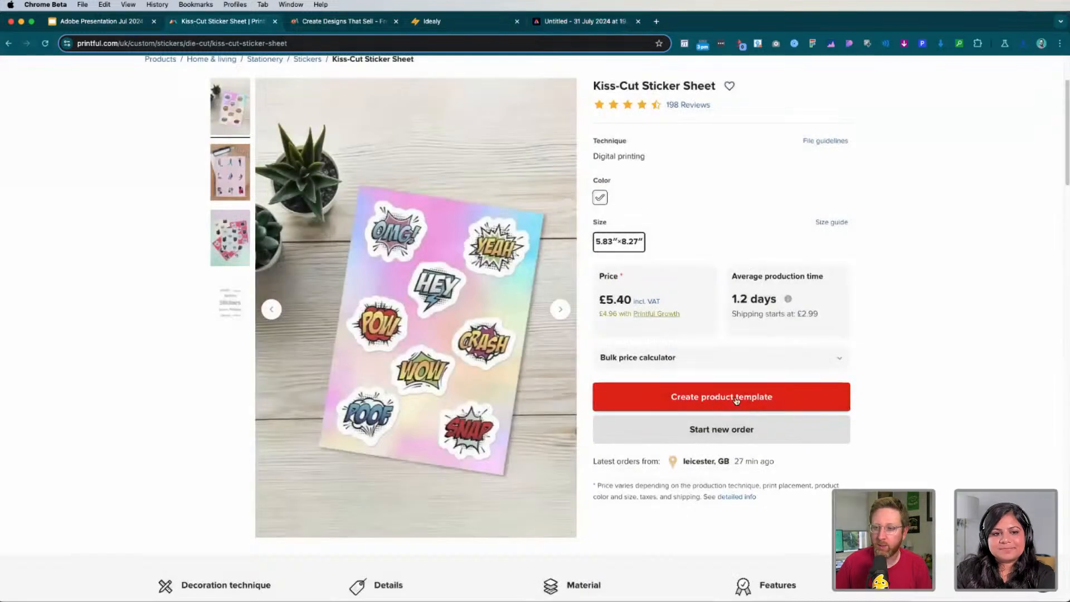
Start a product template for the Kiss-Cut Sticker Sheet
click(747, 396)
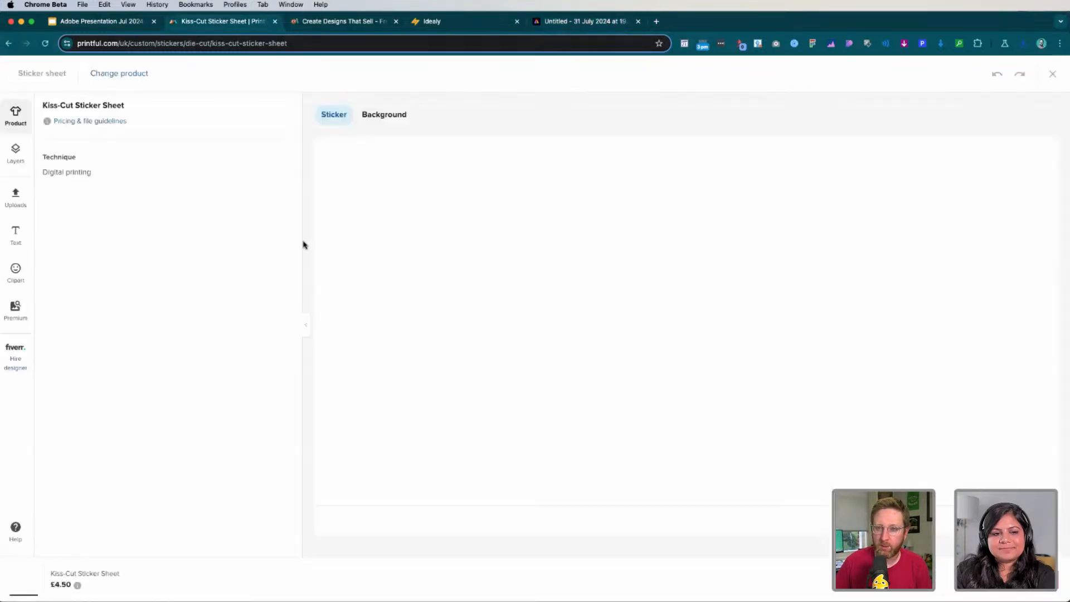
Switch to Adobe Express and review the sticker sheet's logo, creature images and the page's background color options
click(545, 26)
click(566, 200)
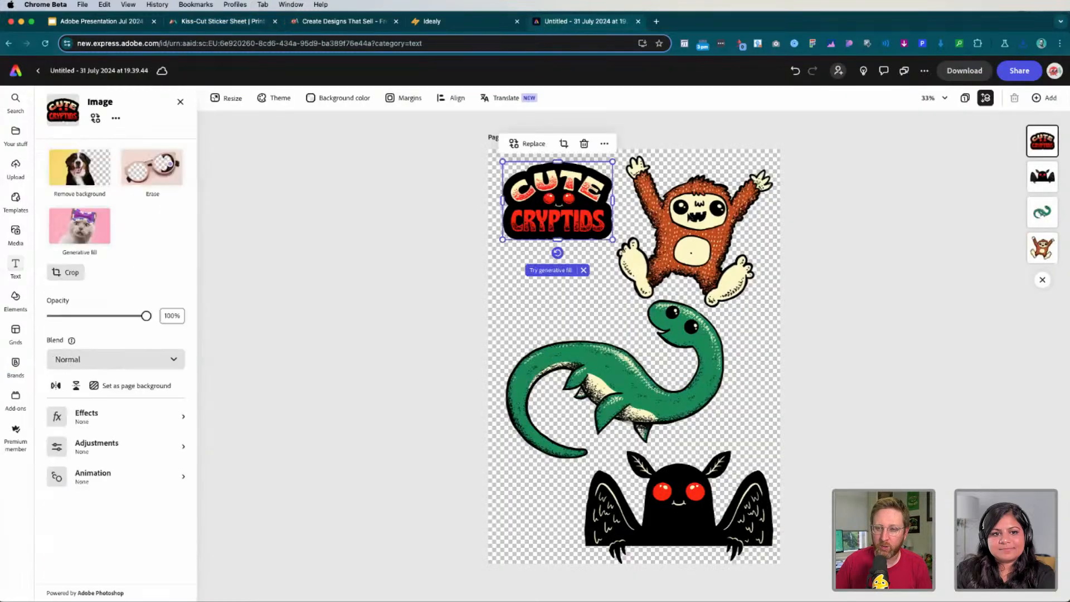
click(690, 240)
click(671, 329)
click(526, 341)
click(624, 379)
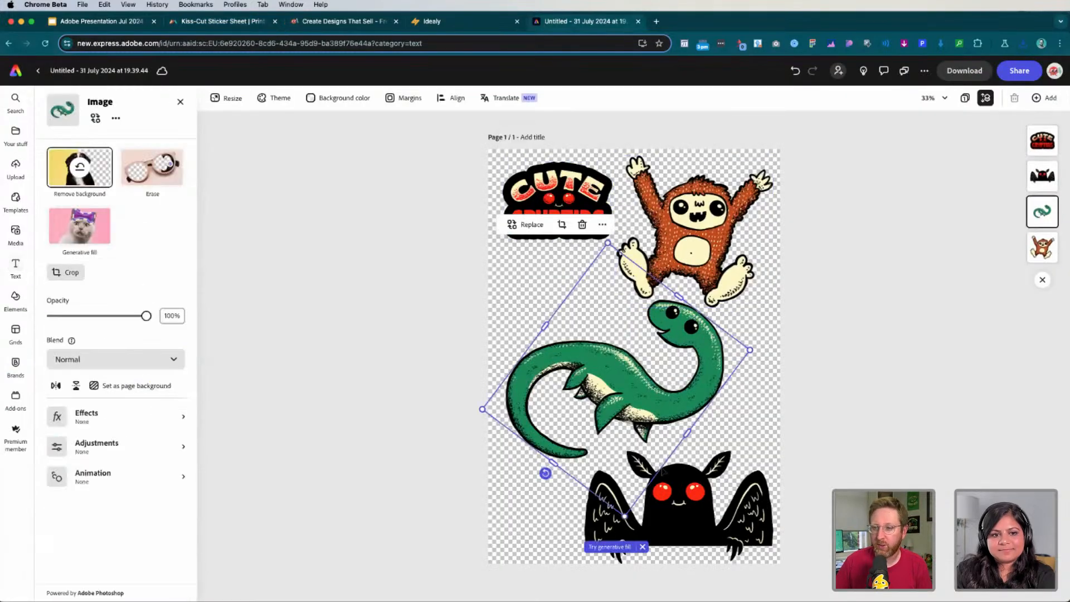
click(678, 507)
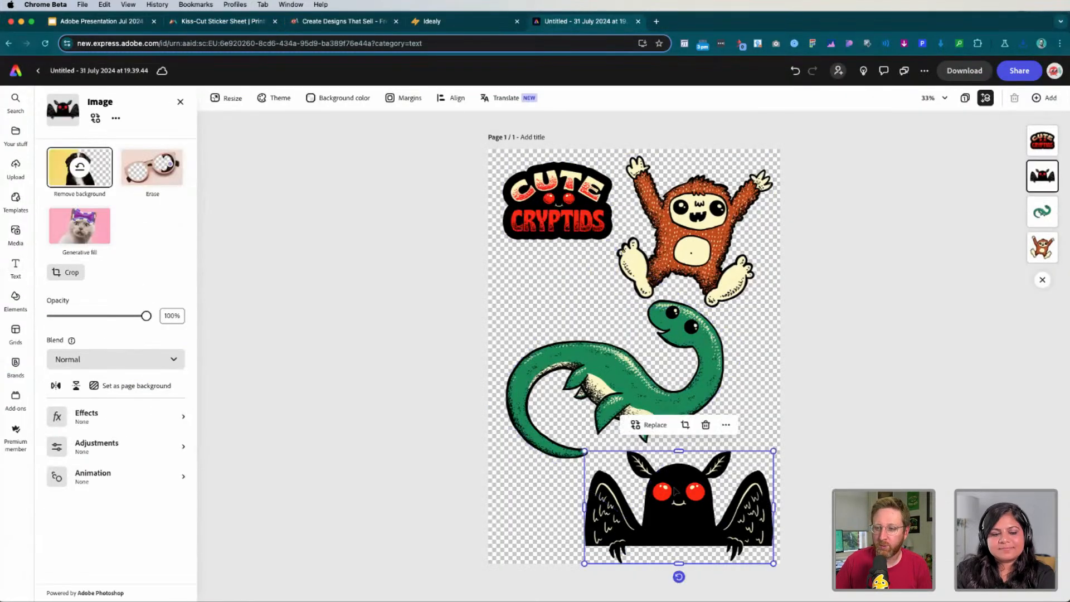
click(497, 330)
click(352, 98)
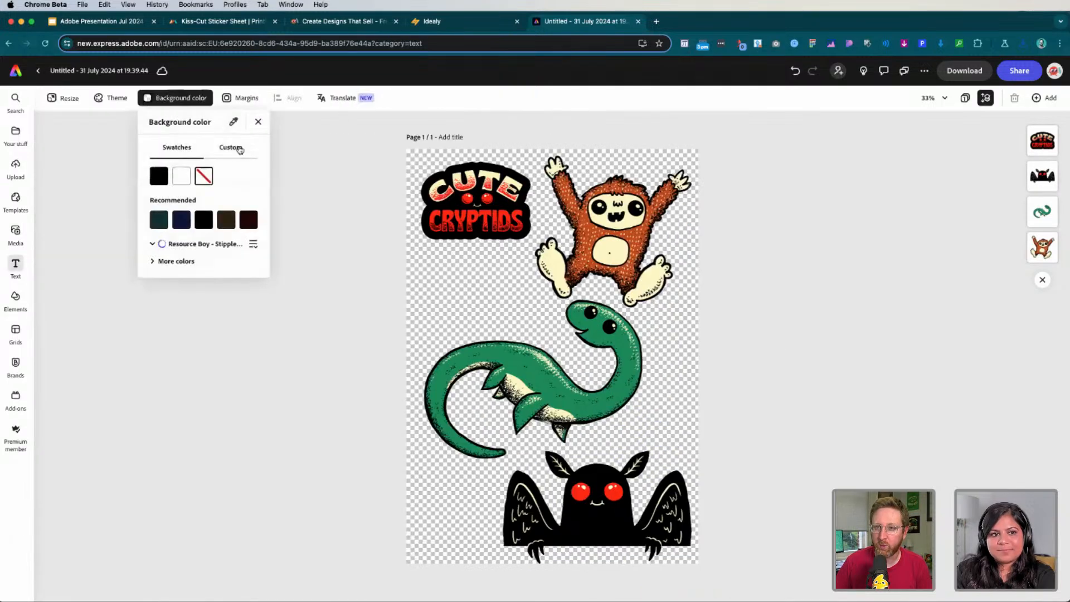
click(312, 148)
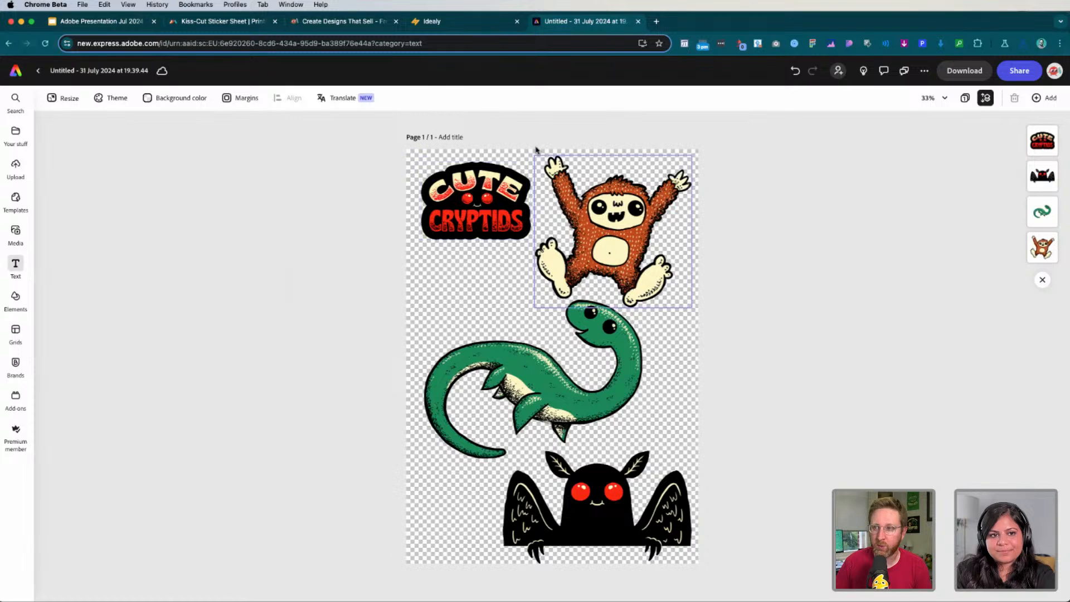
Switch back to Printful, upload Untitled (3).png from Downloads and apply it as the sticker design
click(227, 23)
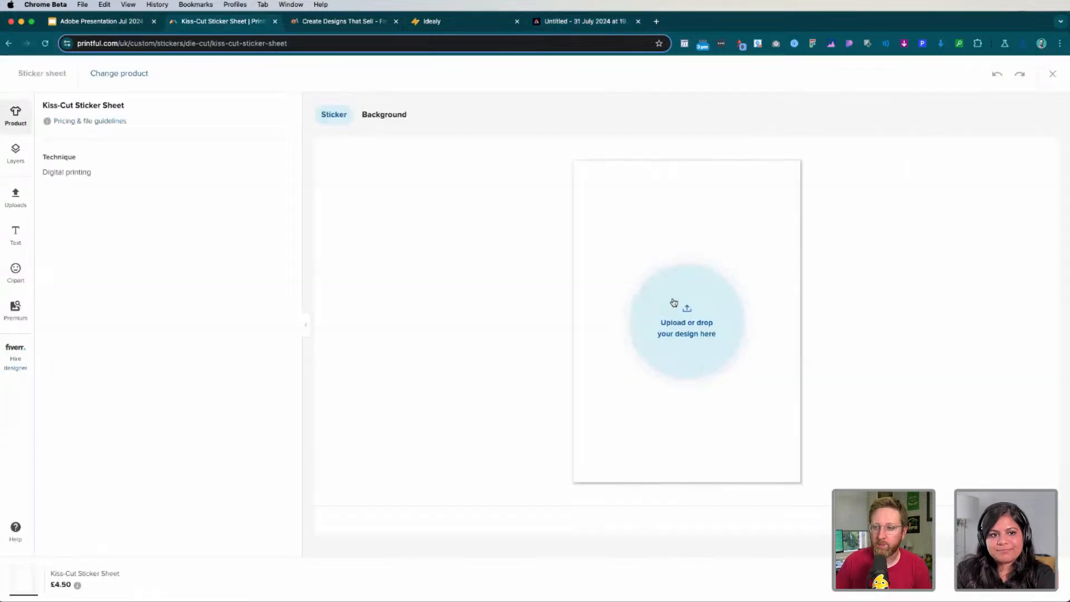
click(673, 302)
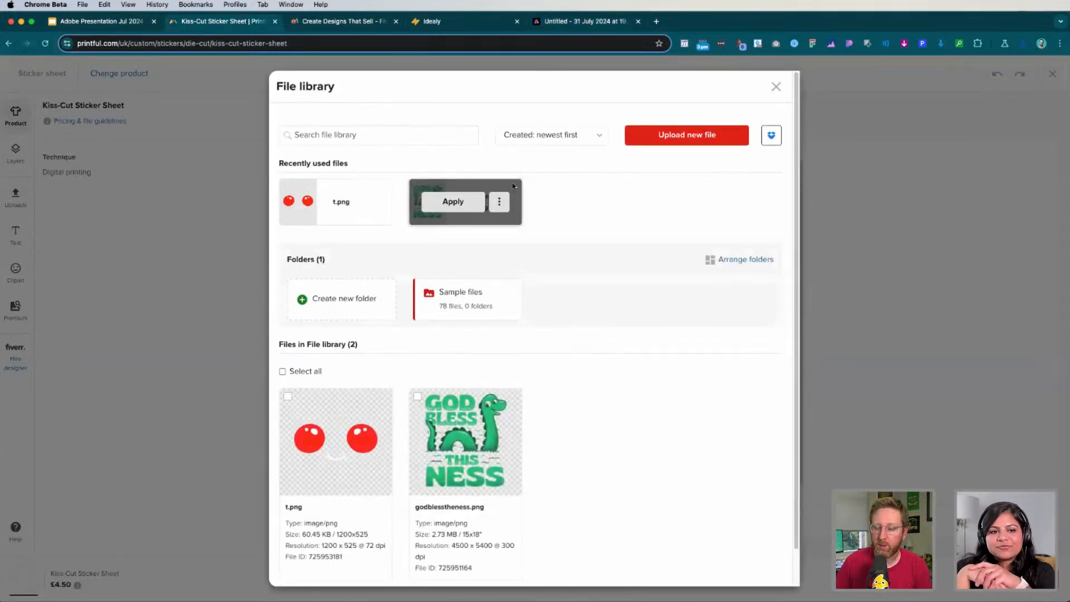
click(683, 144)
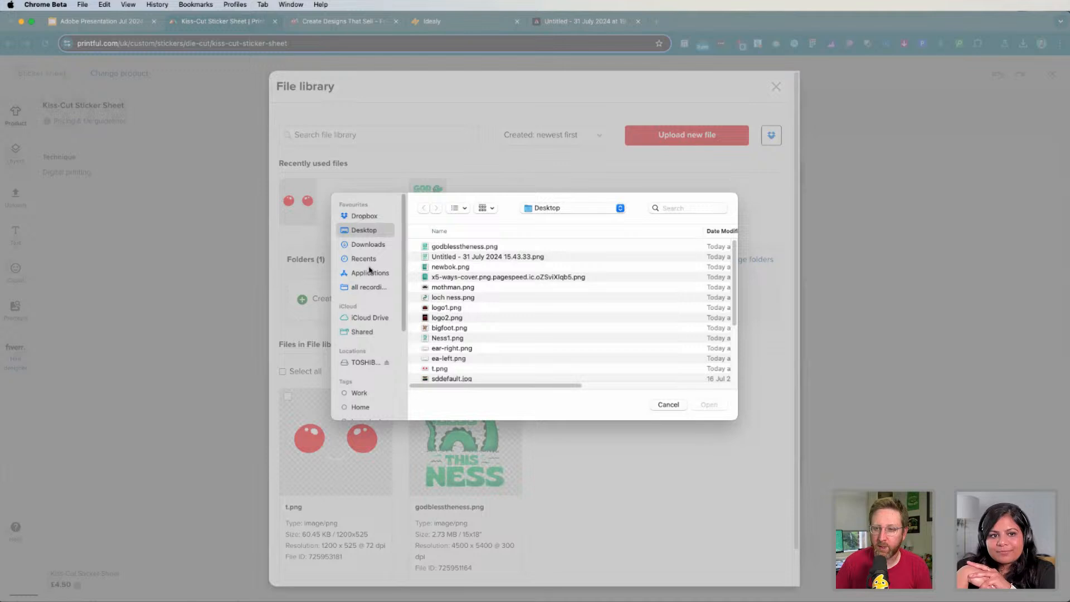
click(368, 244)
click(464, 246)
double_click(464, 246)
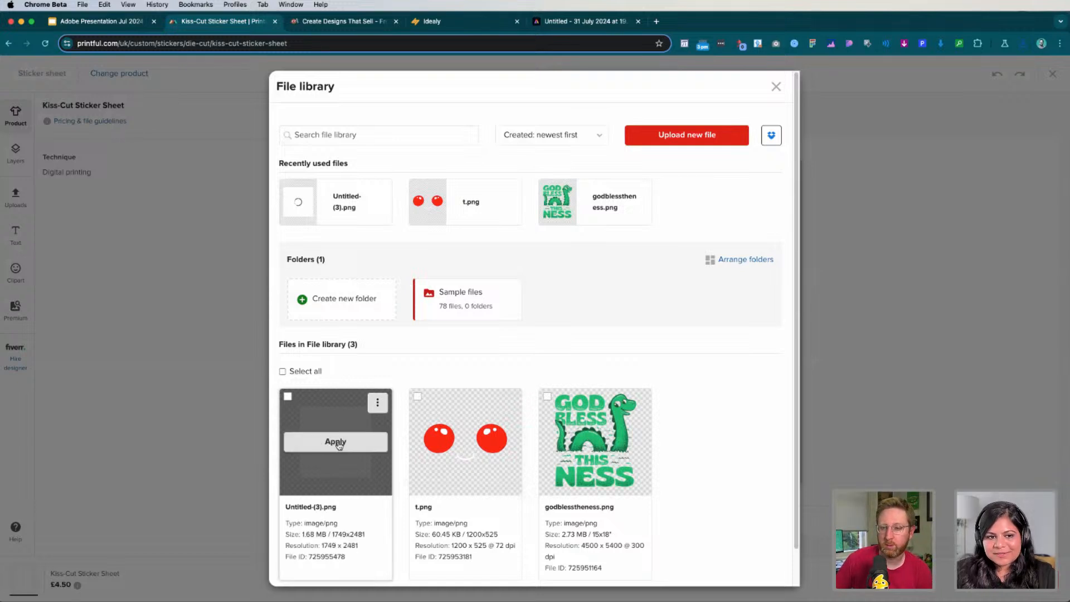
click(335, 442)
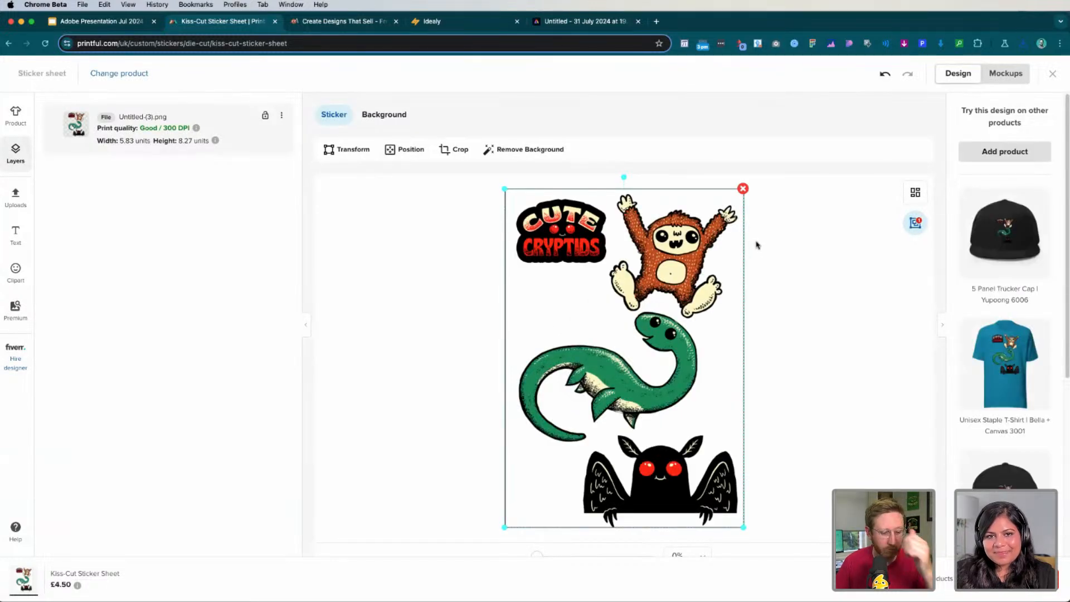
click(783, 300)
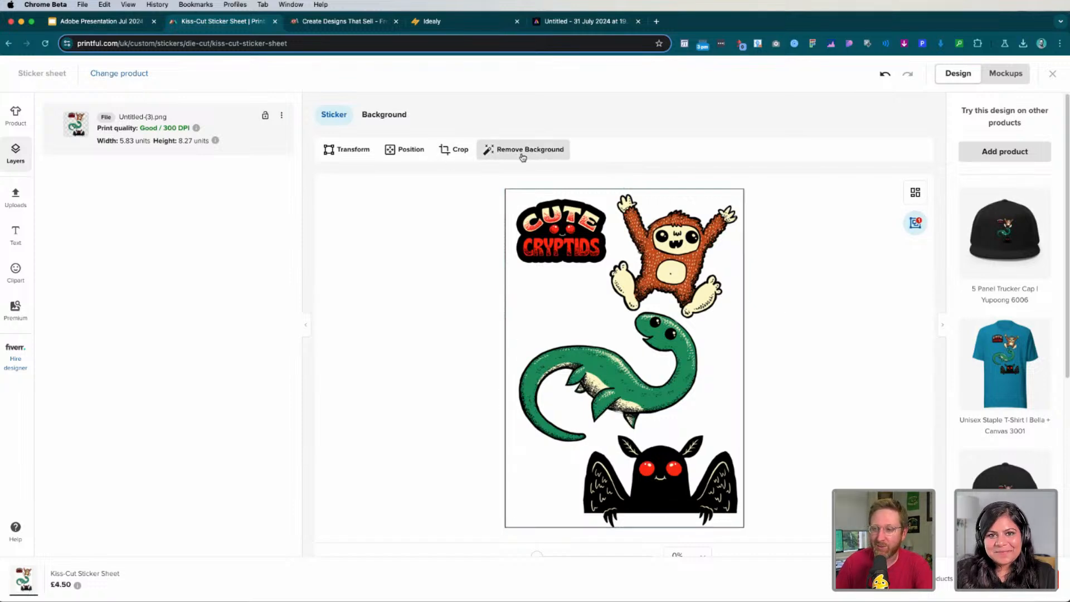
Switch to Adobe Express and delete the logo and all the creature images from the page
click(560, 23)
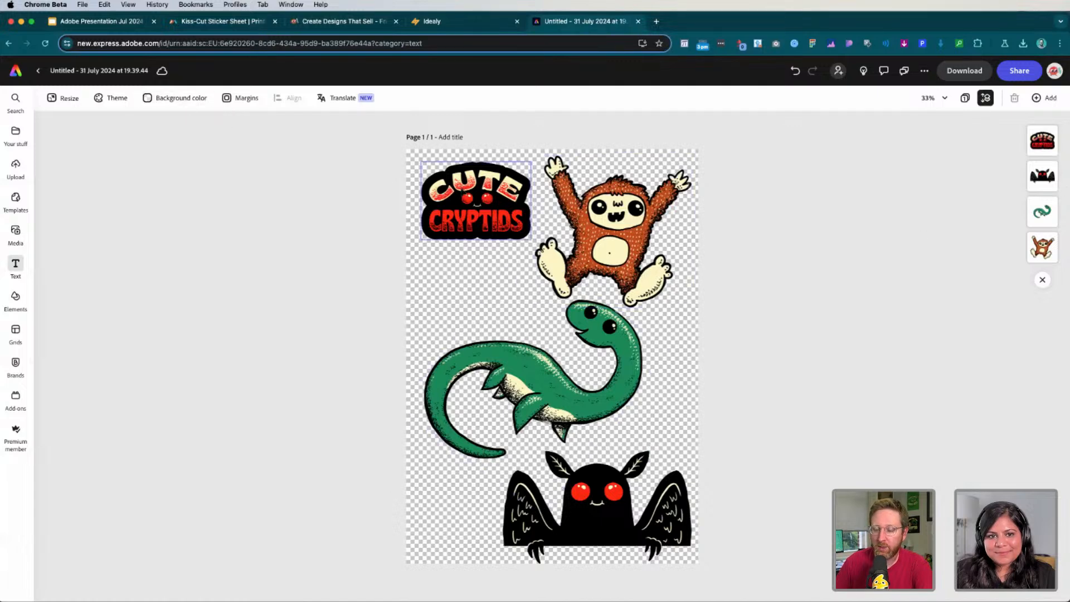
click(462, 190)
key(BackSpace)
click(609, 250)
key(BackSpace)
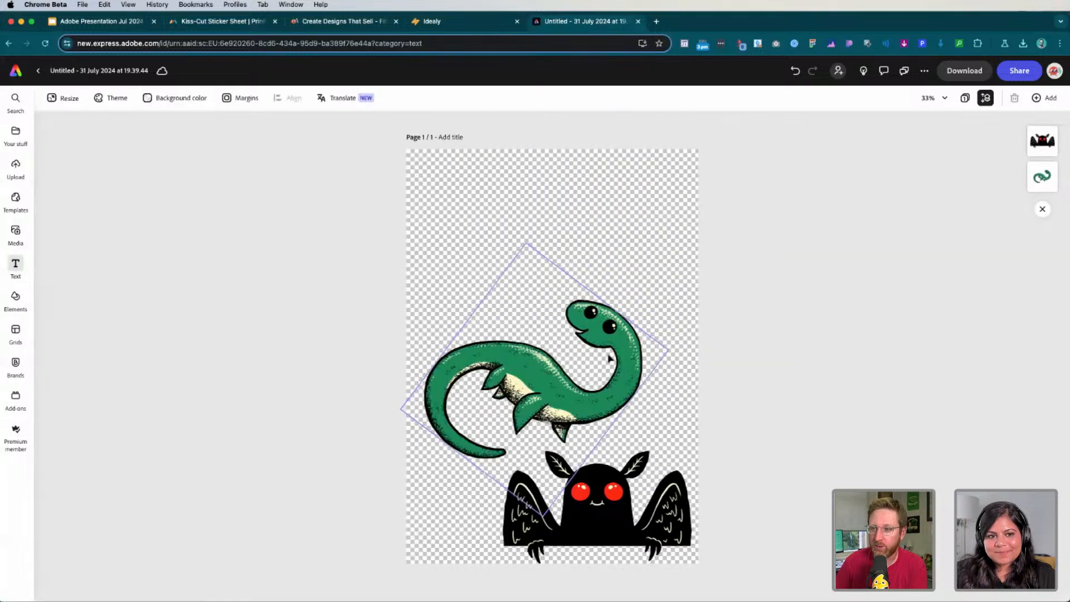
click(609, 358)
key(BackSpace)
key(super+a)
key(BackSpace)
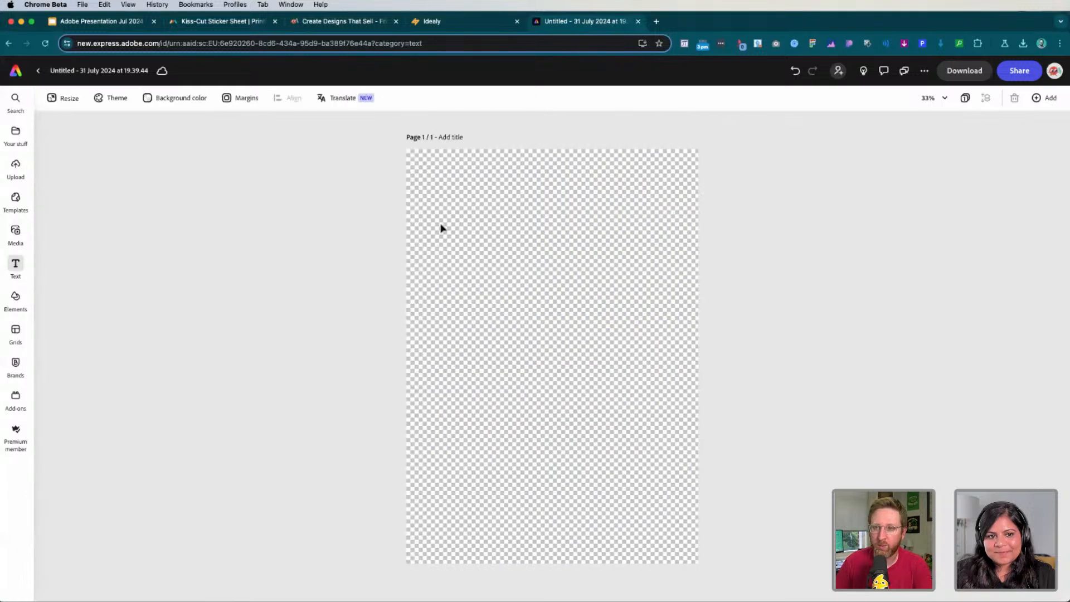
Set the empty page's background color to black and download it as a PNG
click(177, 100)
click(323, 178)
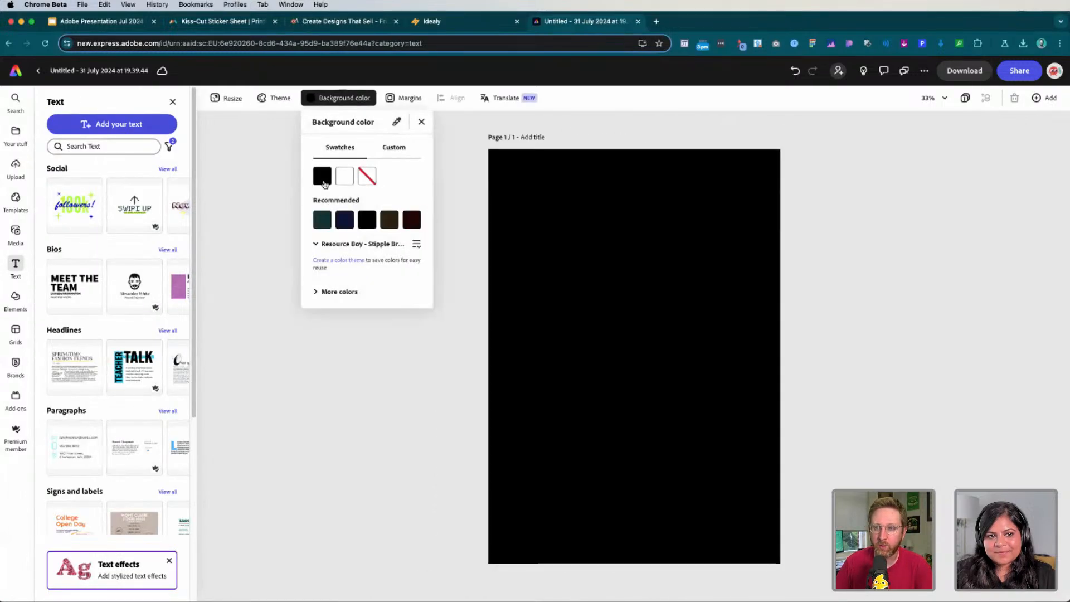
click(729, 194)
click(954, 71)
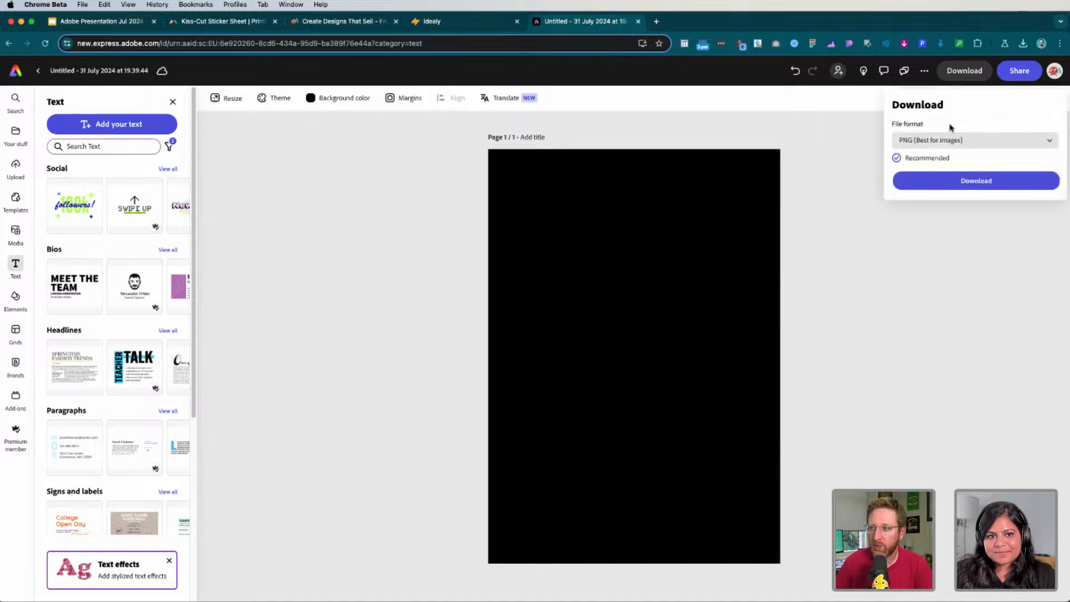
click(952, 178)
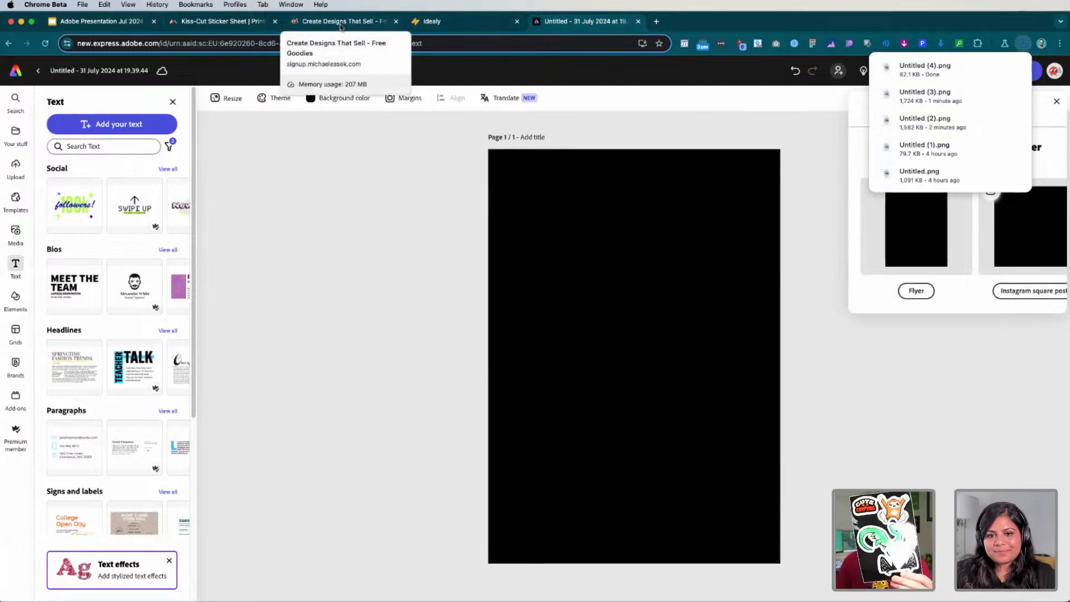
Return to Printful's sticker sheet designer, upload Untitled (4).png from Downloads and apply it to the sheet's background
click(341, 24)
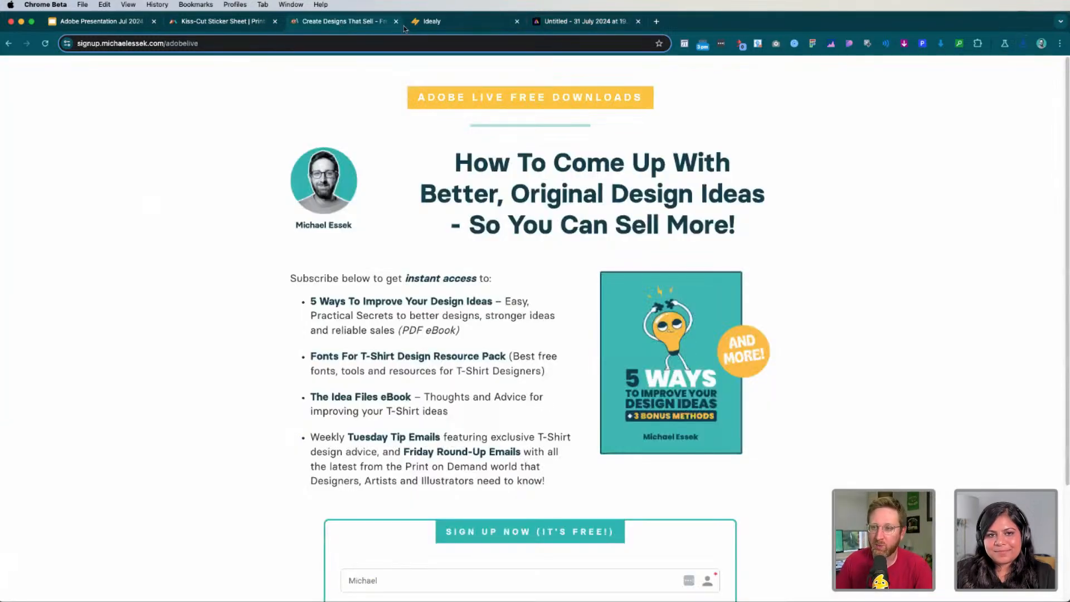
click(419, 26)
click(233, 22)
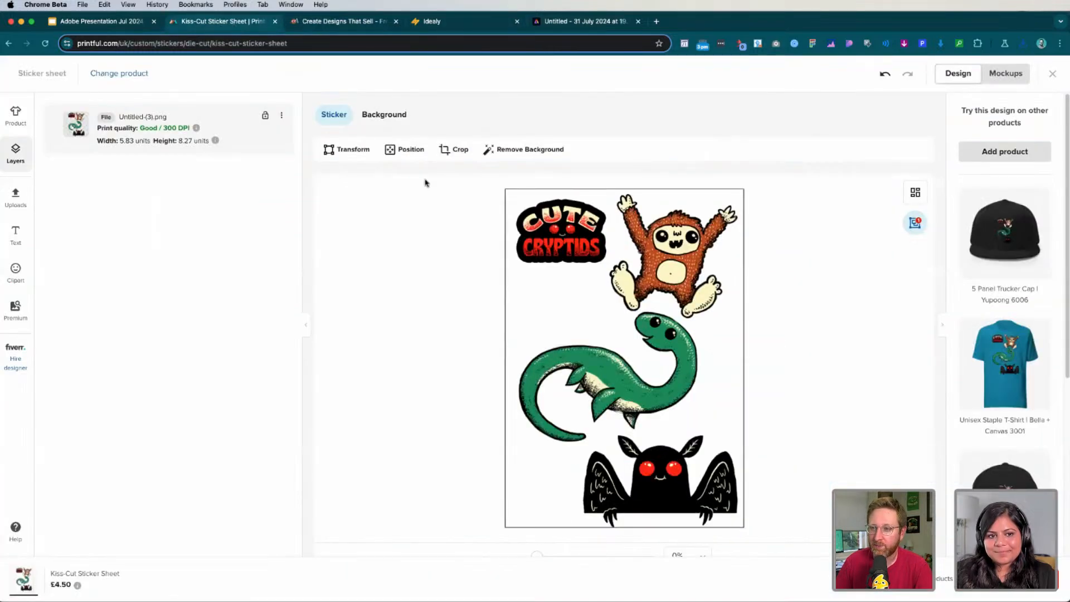
click(395, 117)
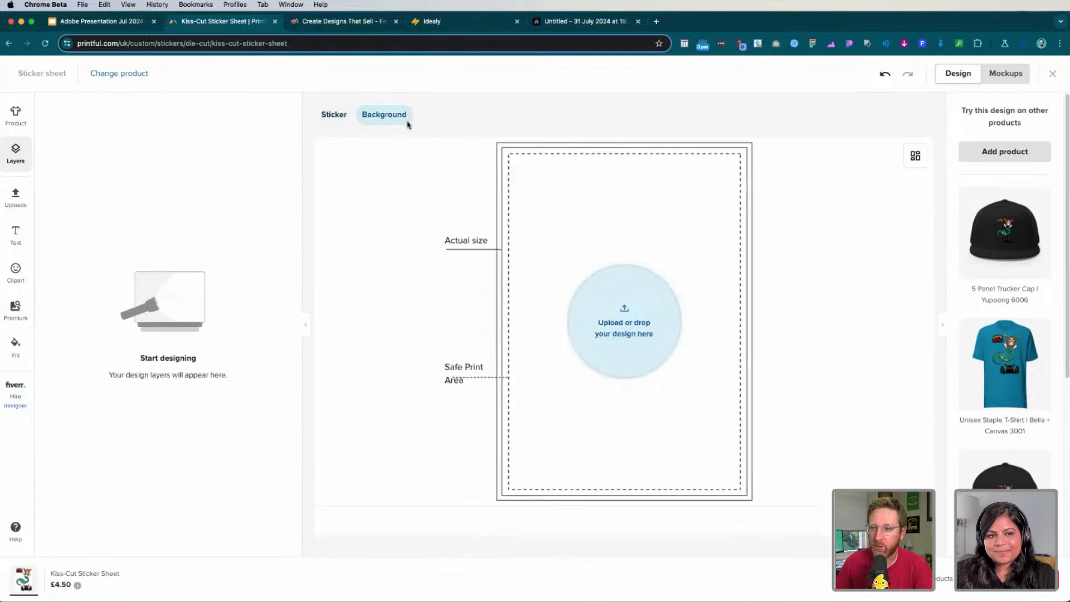
click(627, 329)
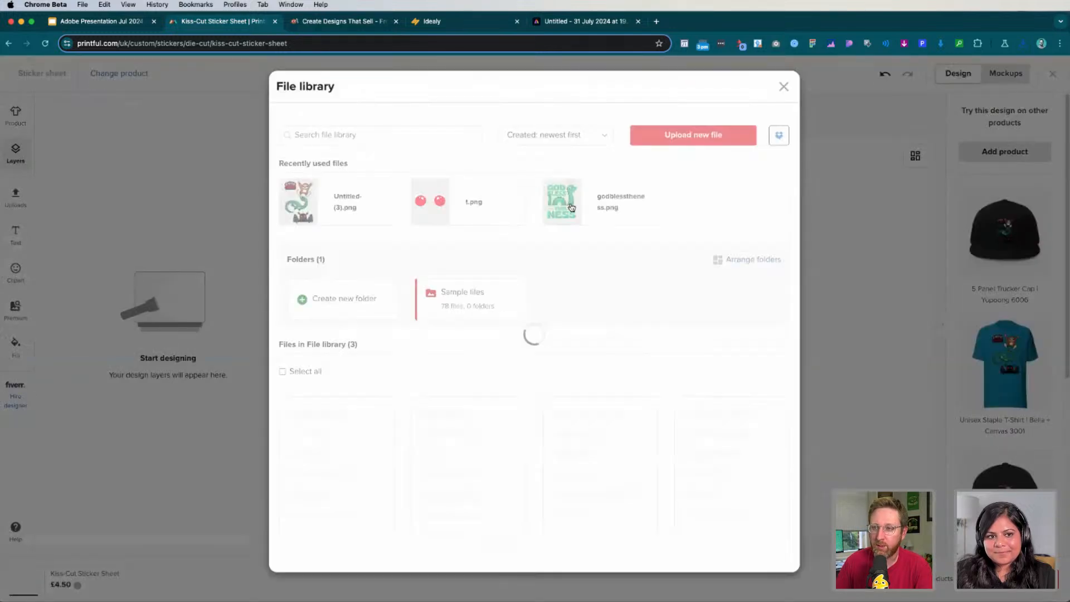
click(643, 146)
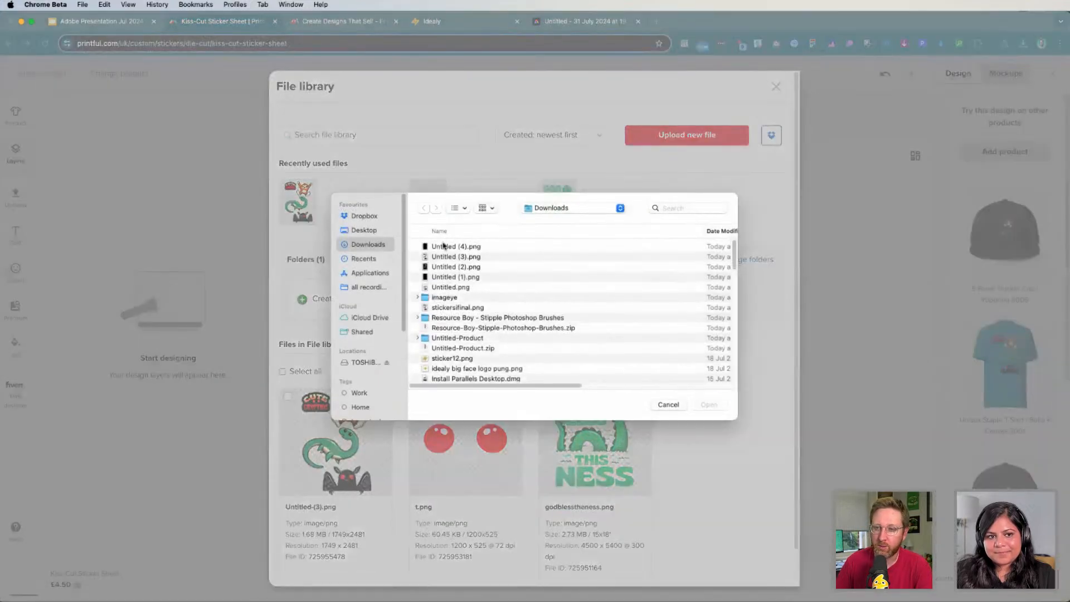
double_click(444, 246)
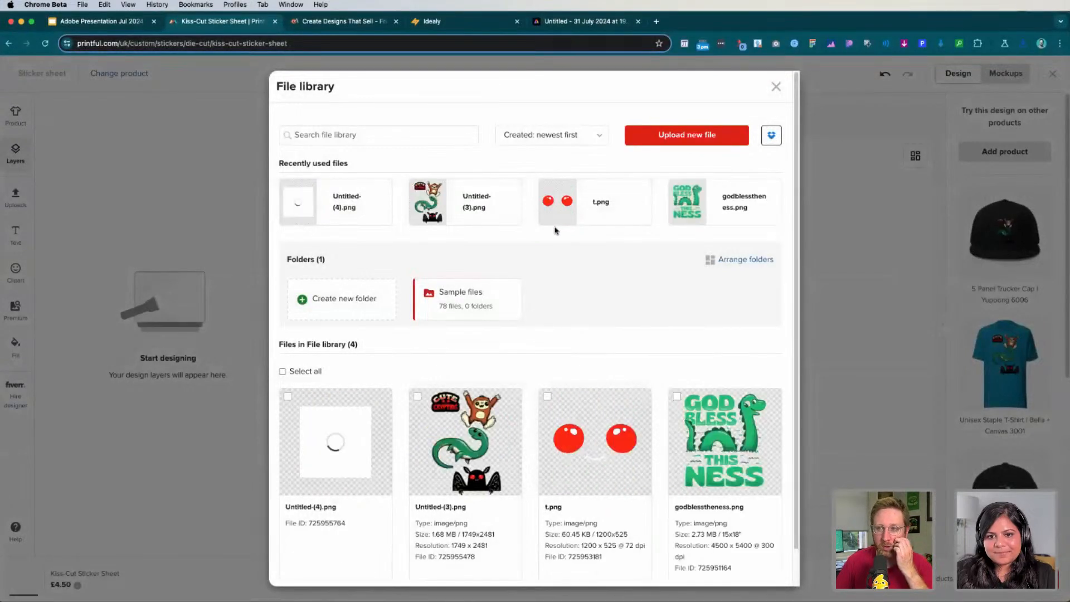
mouse_move(634, 223)
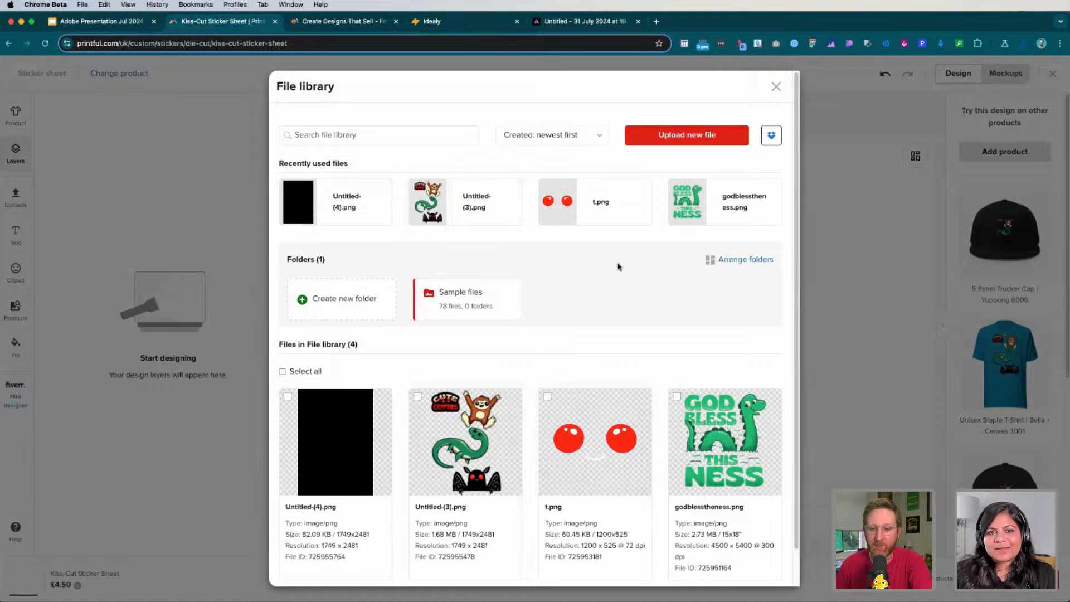
click(336, 442)
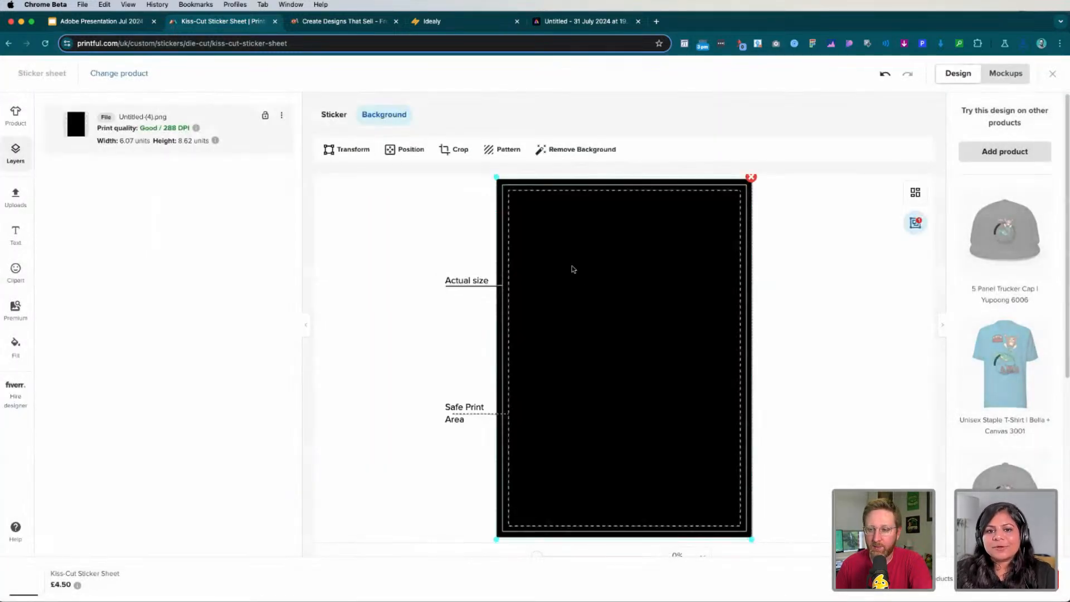
Preview the sticker sheet mockup, check the sticker design once more and return to the mockup
click(1002, 75)
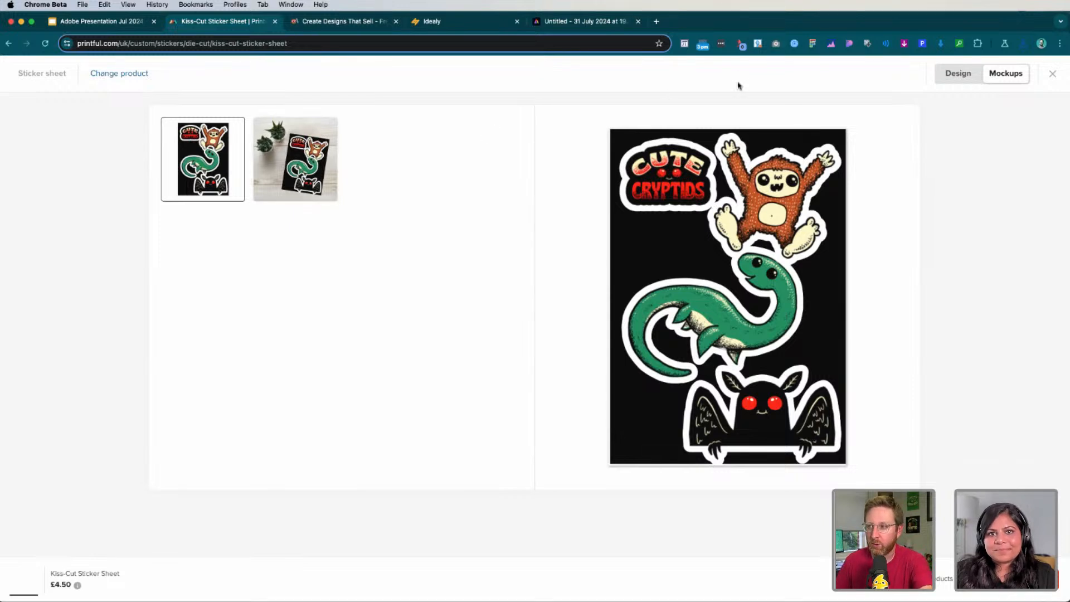
click(950, 74)
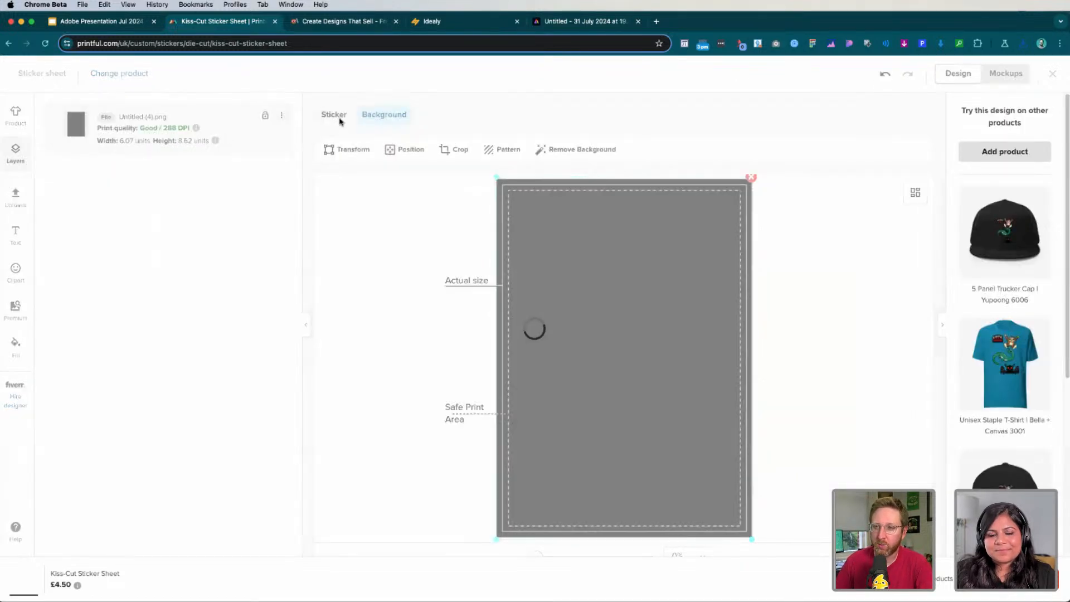
click(334, 116)
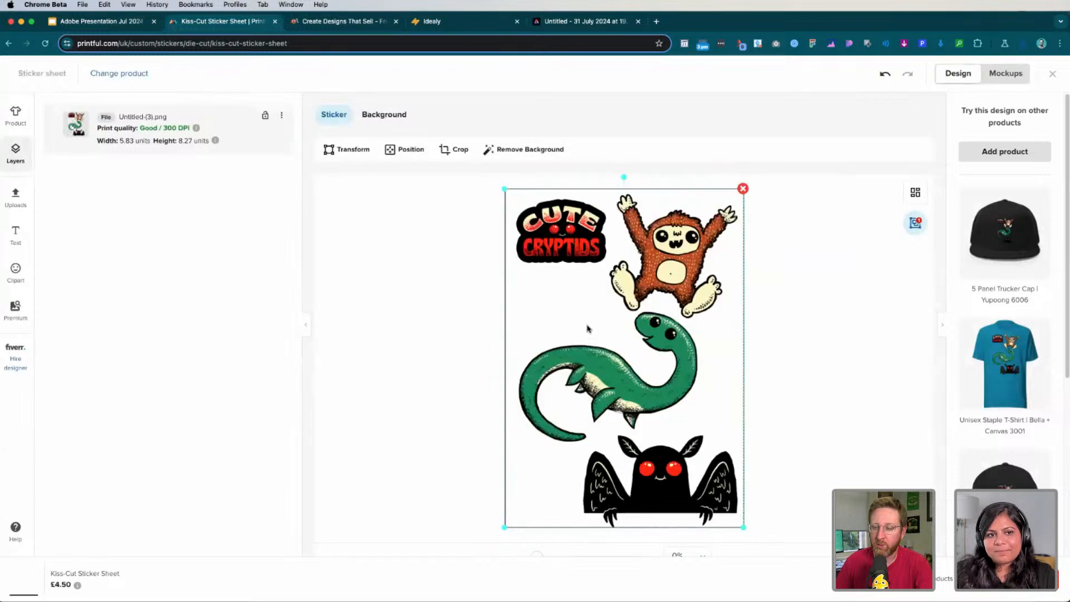
click(1006, 73)
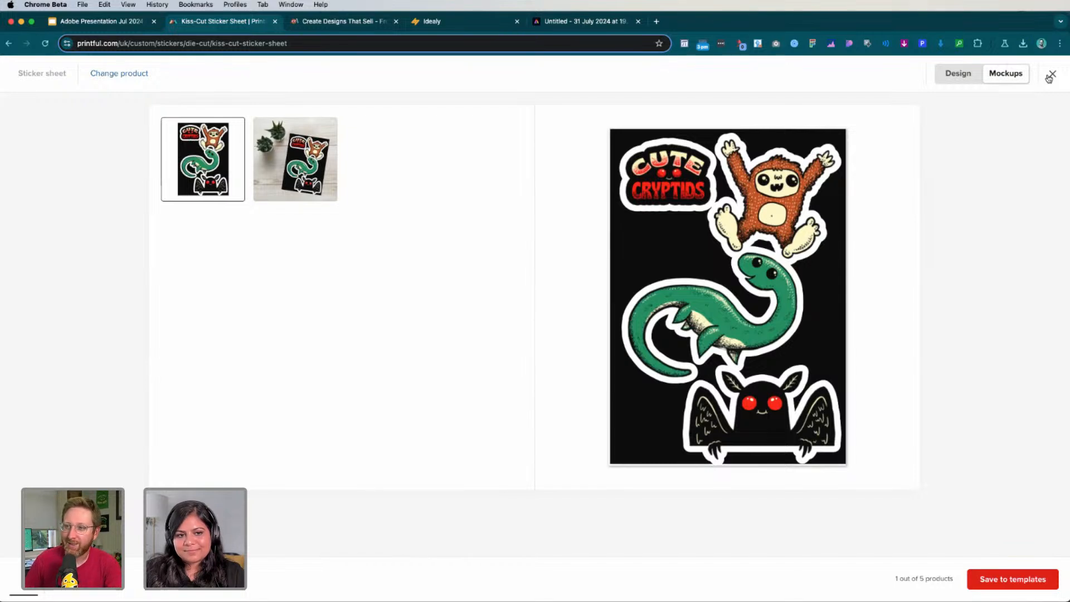
Close the designer and save the sticker sheet as a product template
click(1049, 76)
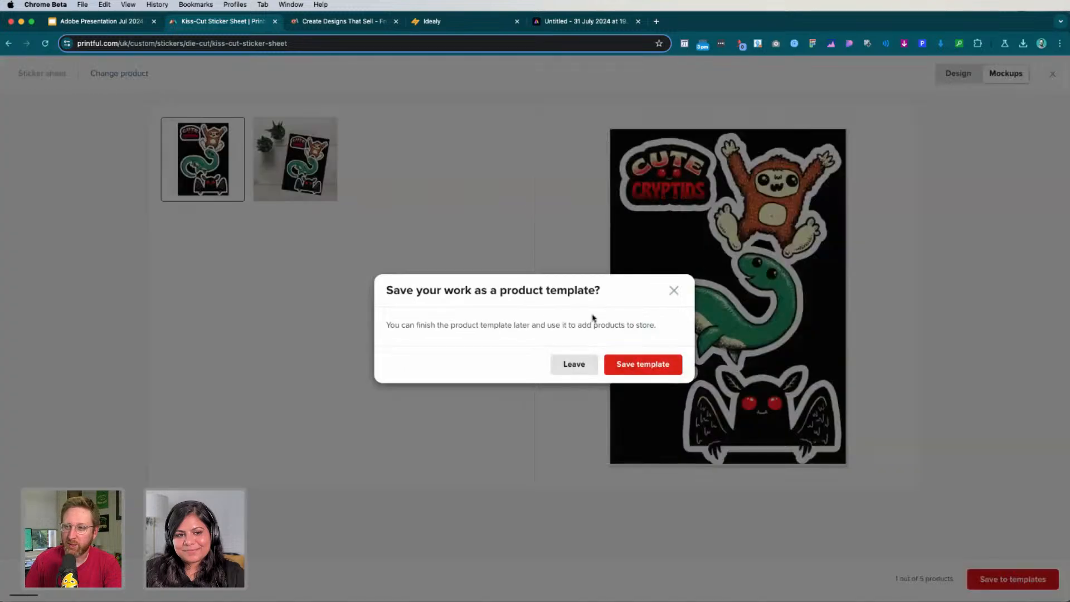
click(621, 365)
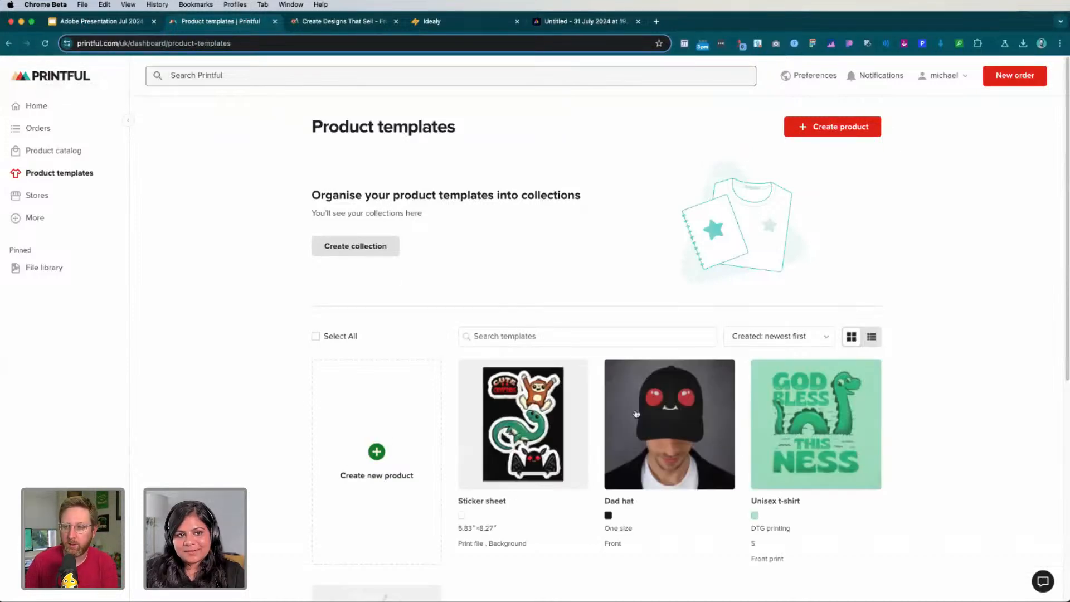
mouse_move(851, 380)
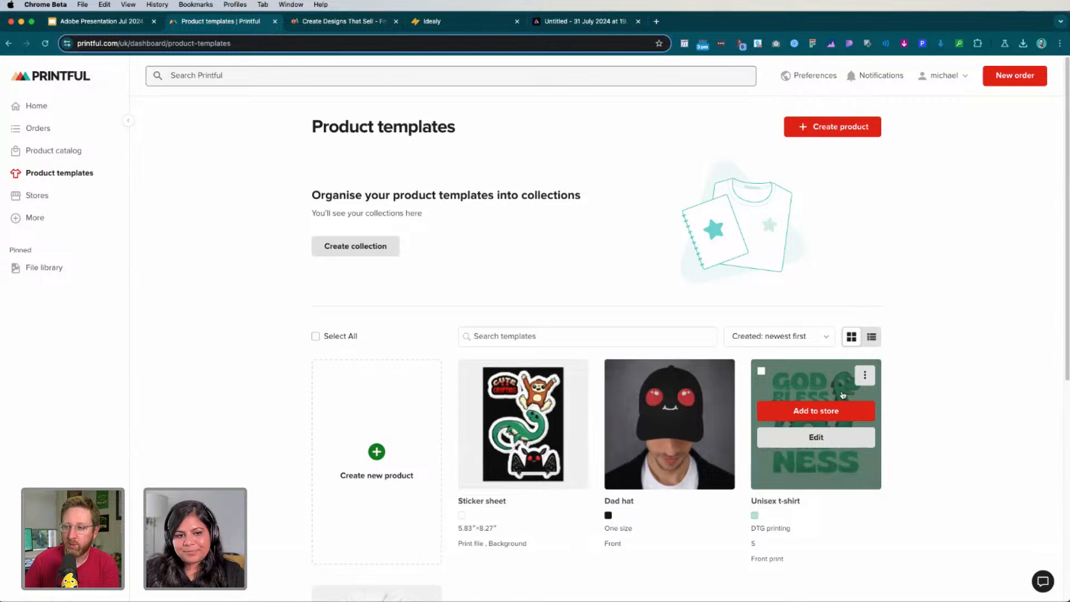
mouse_move(659, 414)
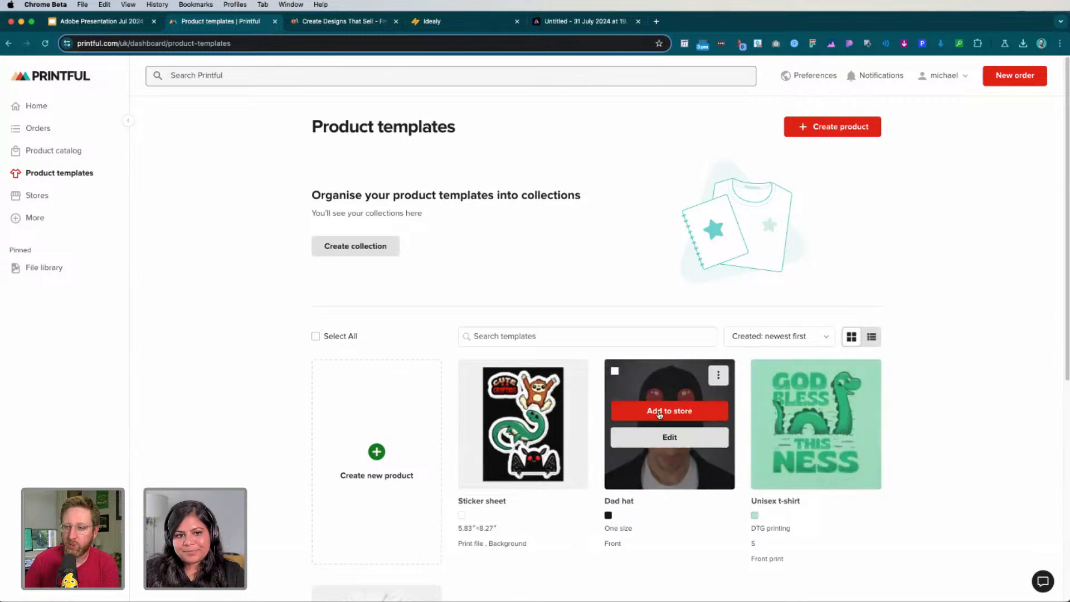
Switch to the Adobe Presentation Jul 2024 slides in Google Slides
click(108, 23)
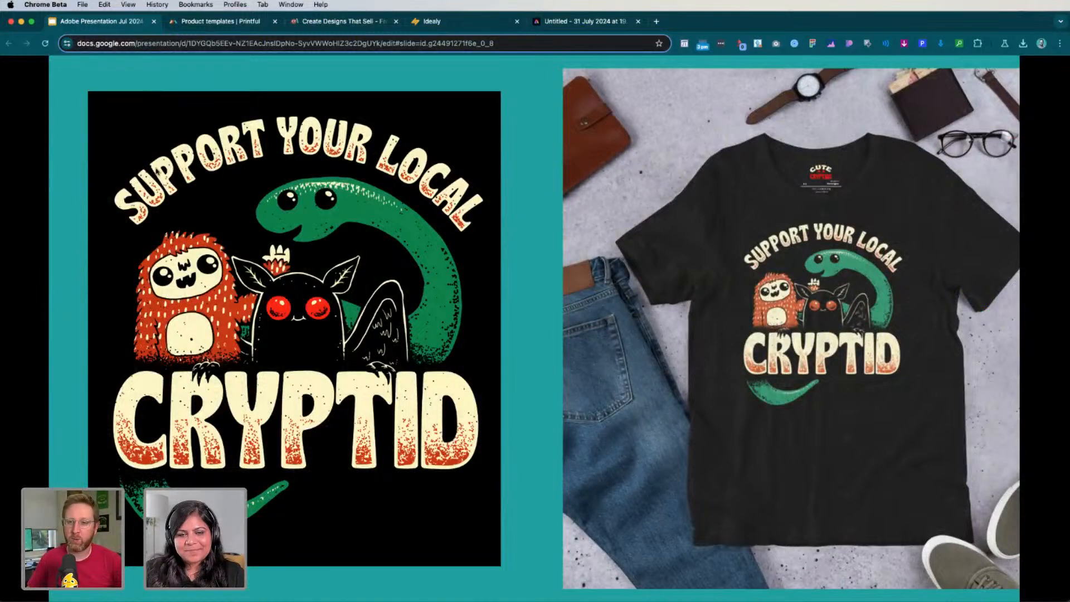
Advance the presentation to the Cute Cryptids products slide and reveal its sticker sheet, hat and embroidered patch photos
click(173, 201)
click(174, 200)
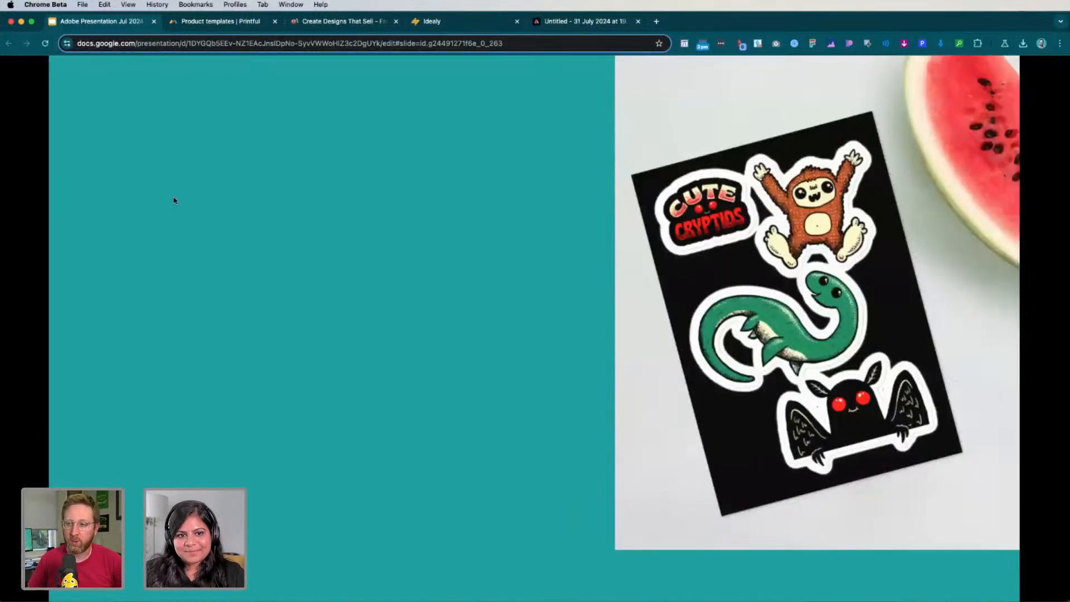
click(174, 201)
click(174, 201)
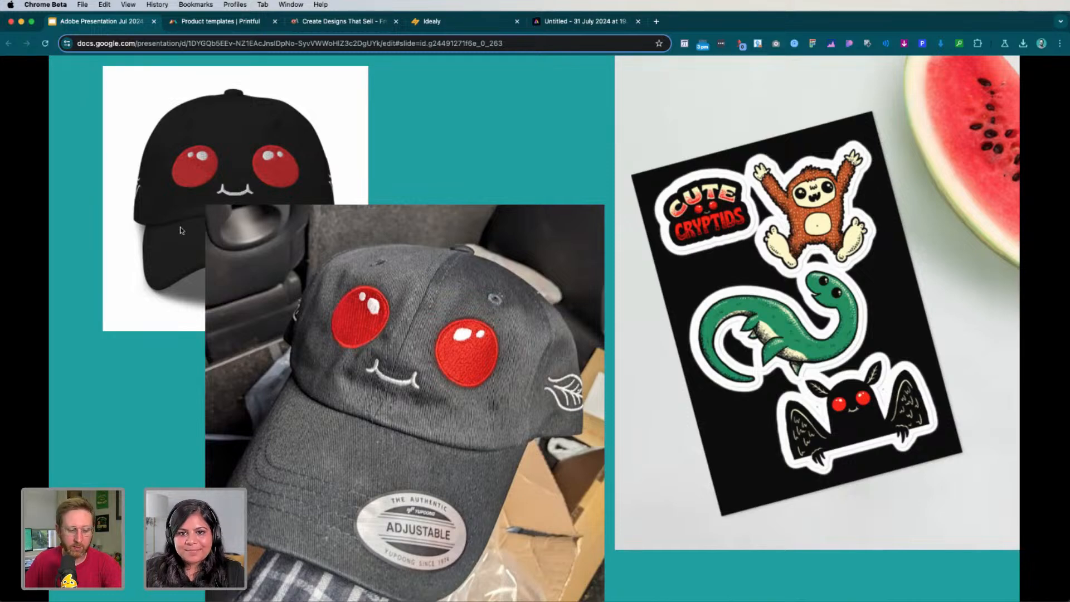
key(Right)
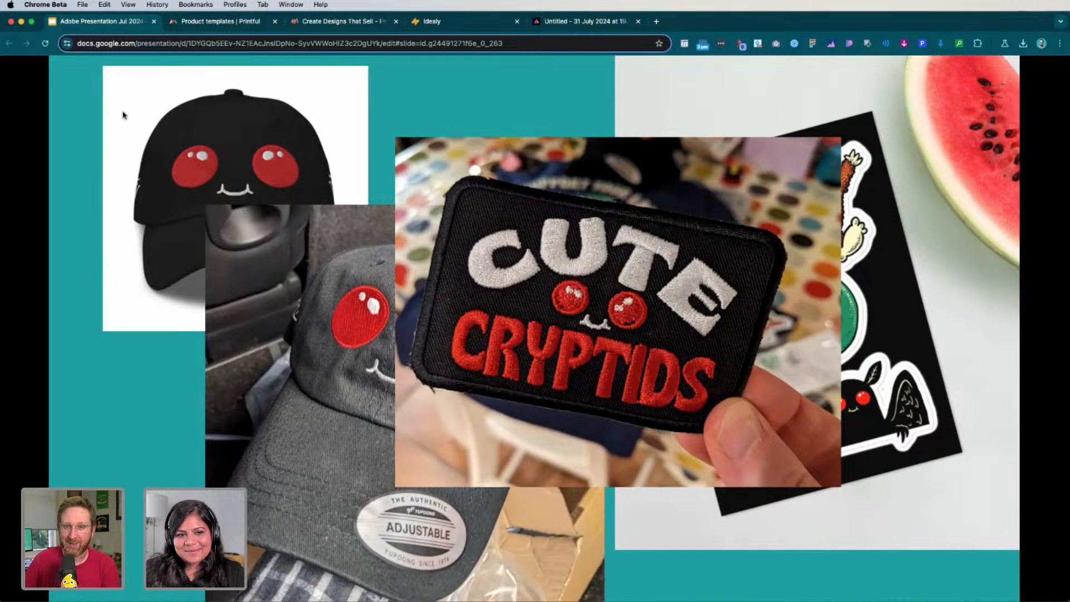
click(258, 277)
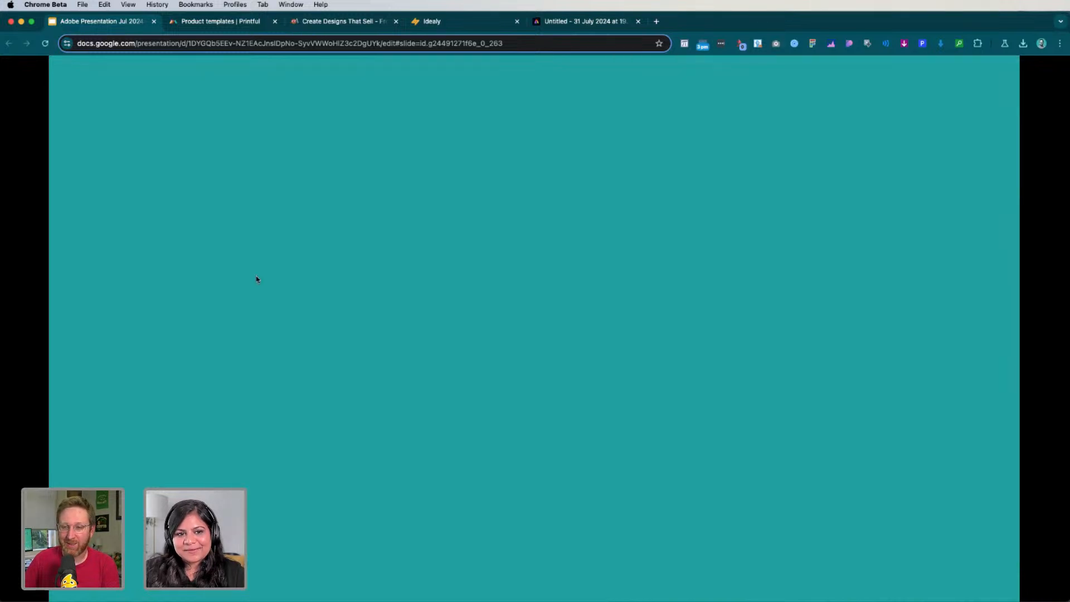
click(221, 194)
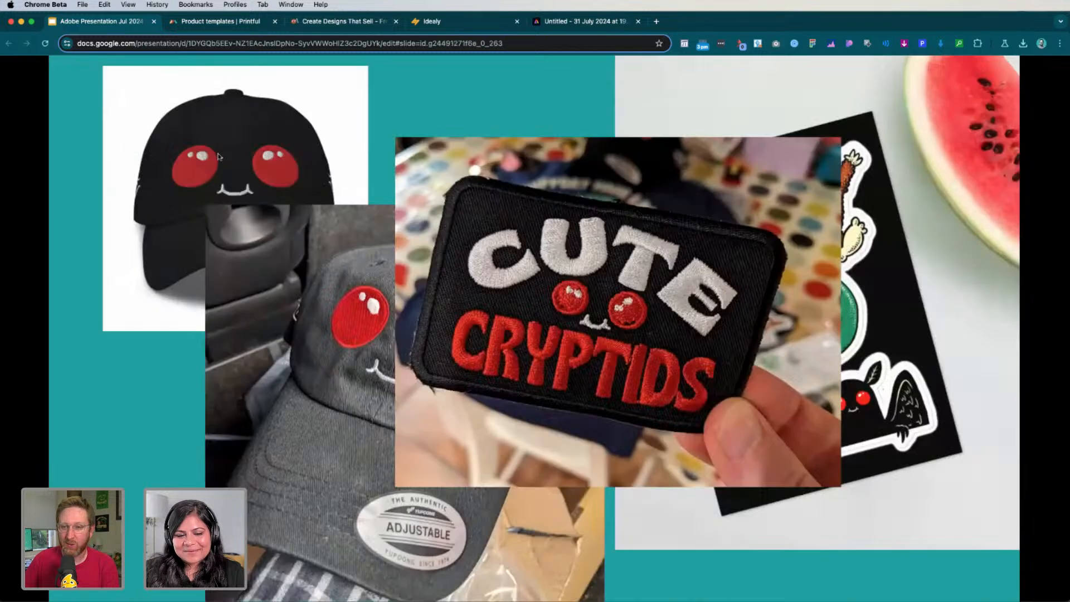
Look through the Adobe Live Free Downloads sign-up page, then return to Printful's product templates
click(241, 24)
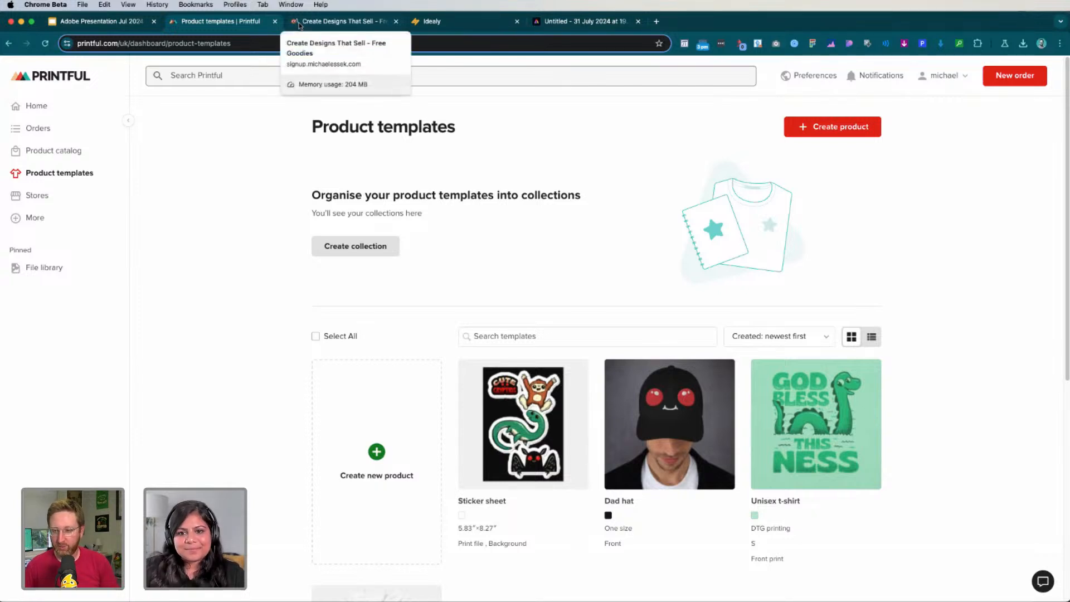
click(316, 25)
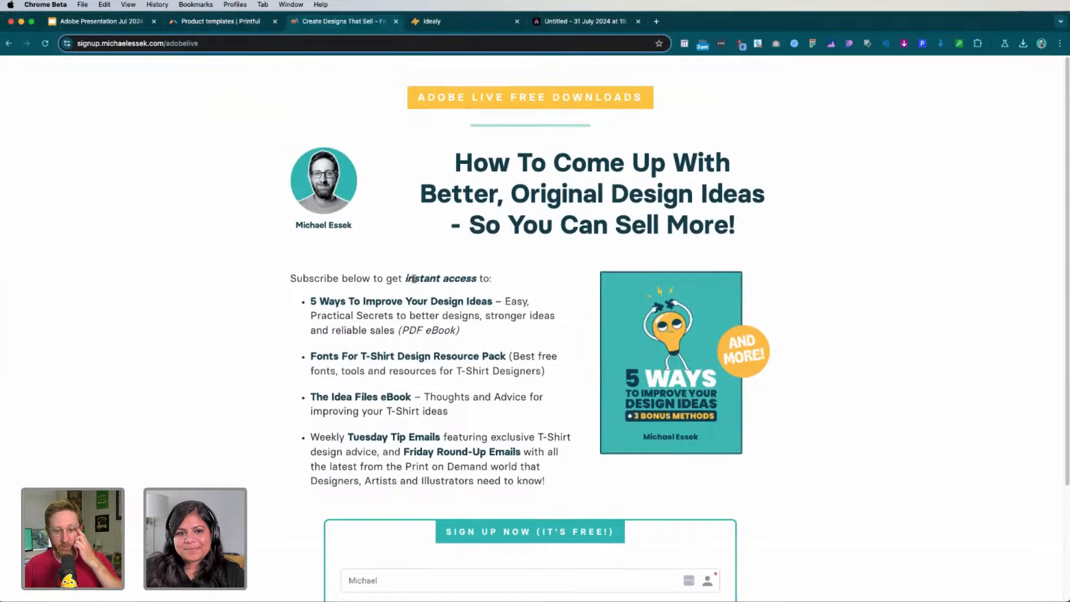
scroll(412, 278, down, 1)
scroll(413, 278, down, 3)
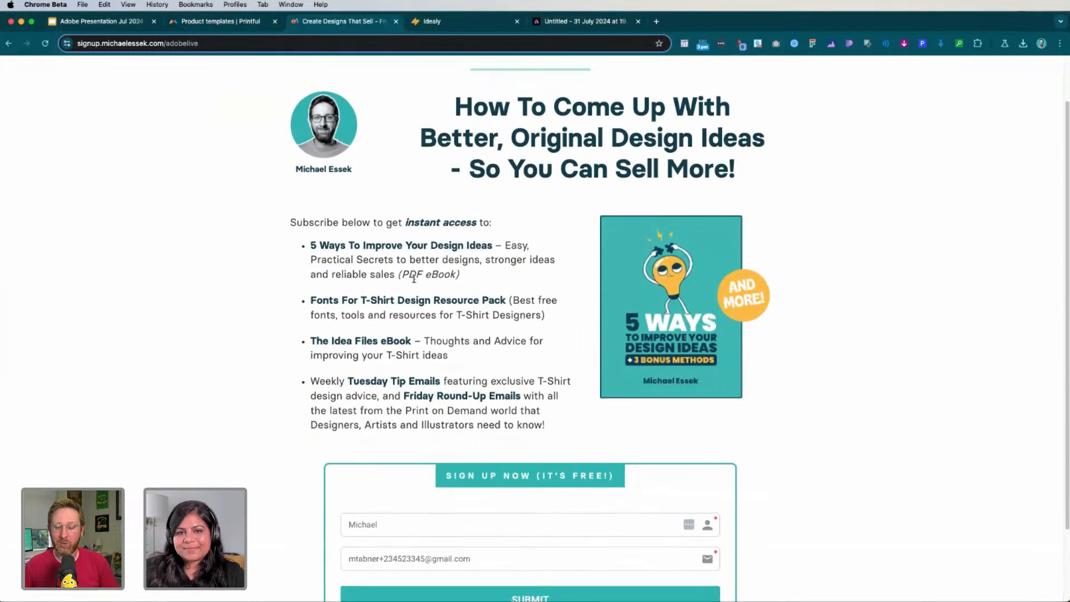
scroll(412, 278, up, 4)
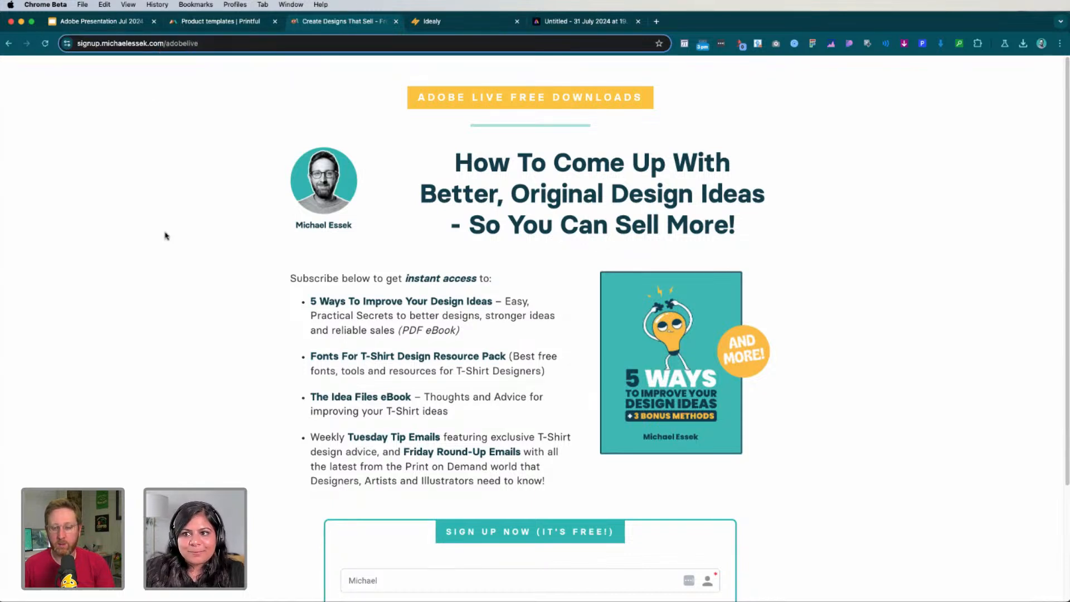
click(184, 27)
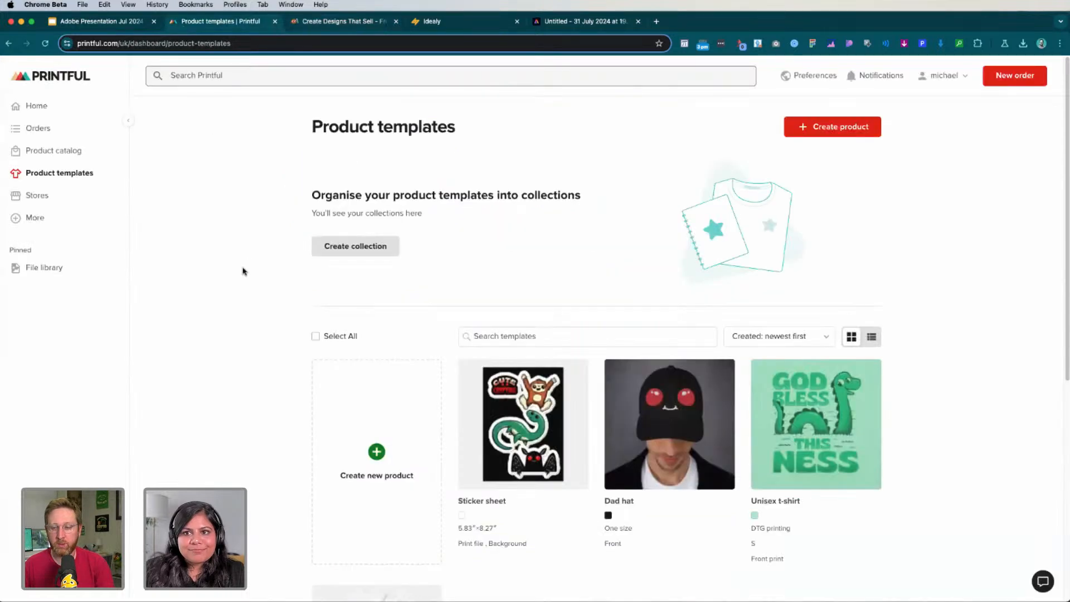